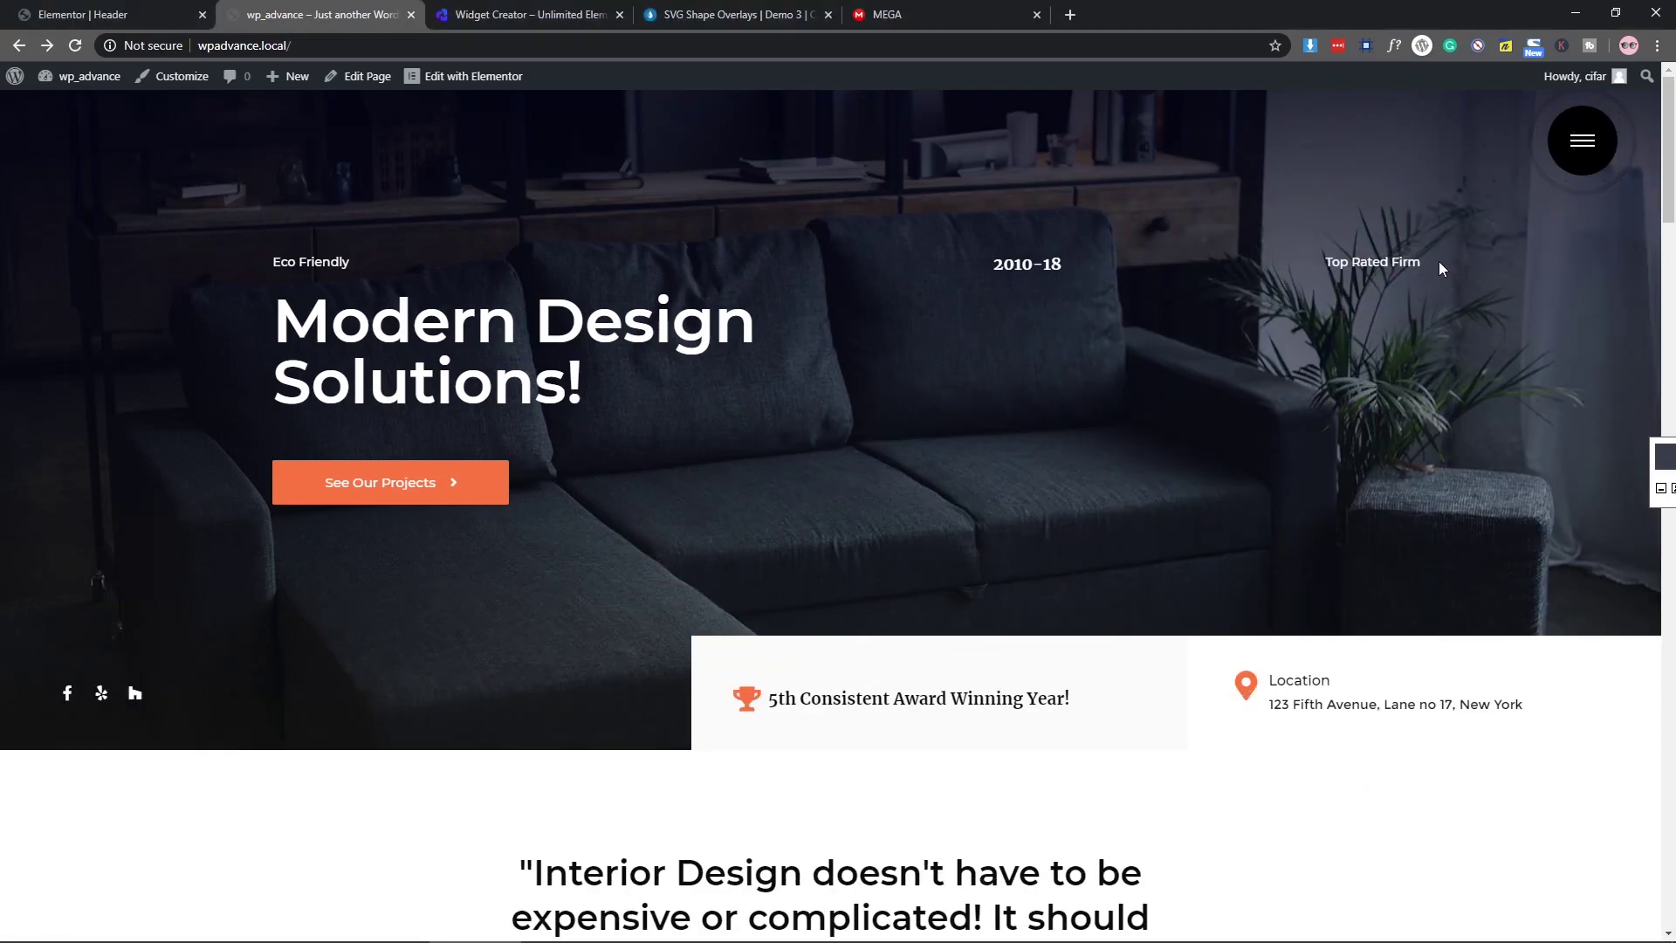
Step: Toggle the orange wave overlay menu on the home page, then go to Contact
{"action": "left_click", "coordinate": [1569, 158]}
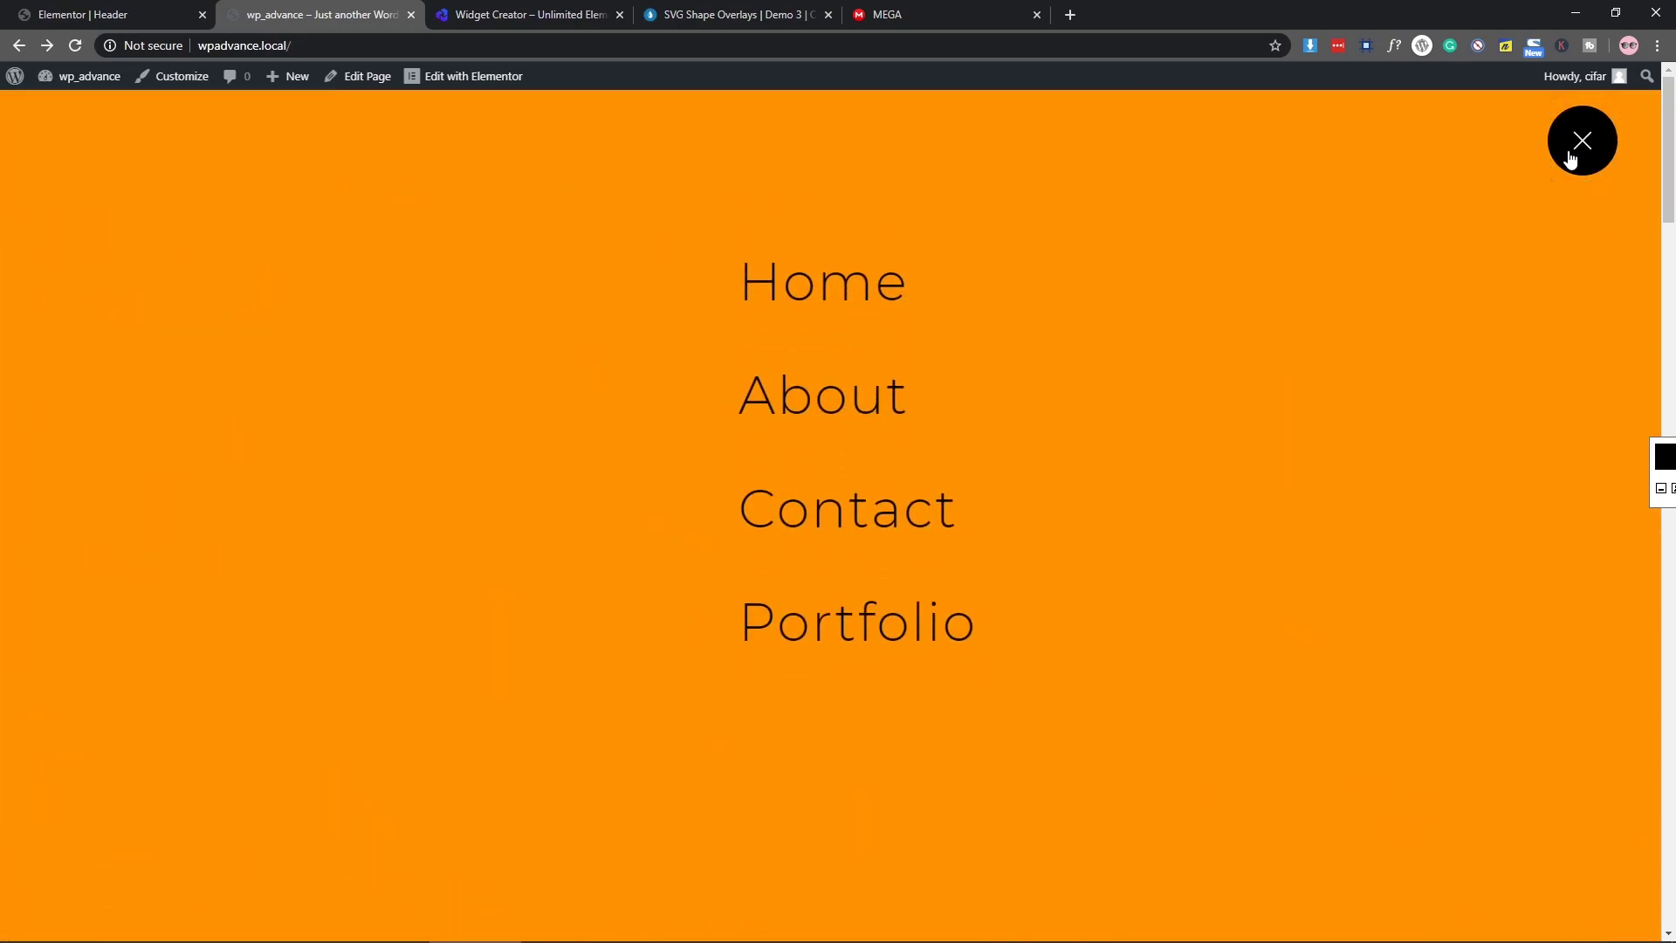
{"action": "left_click", "coordinate": [1569, 158]}
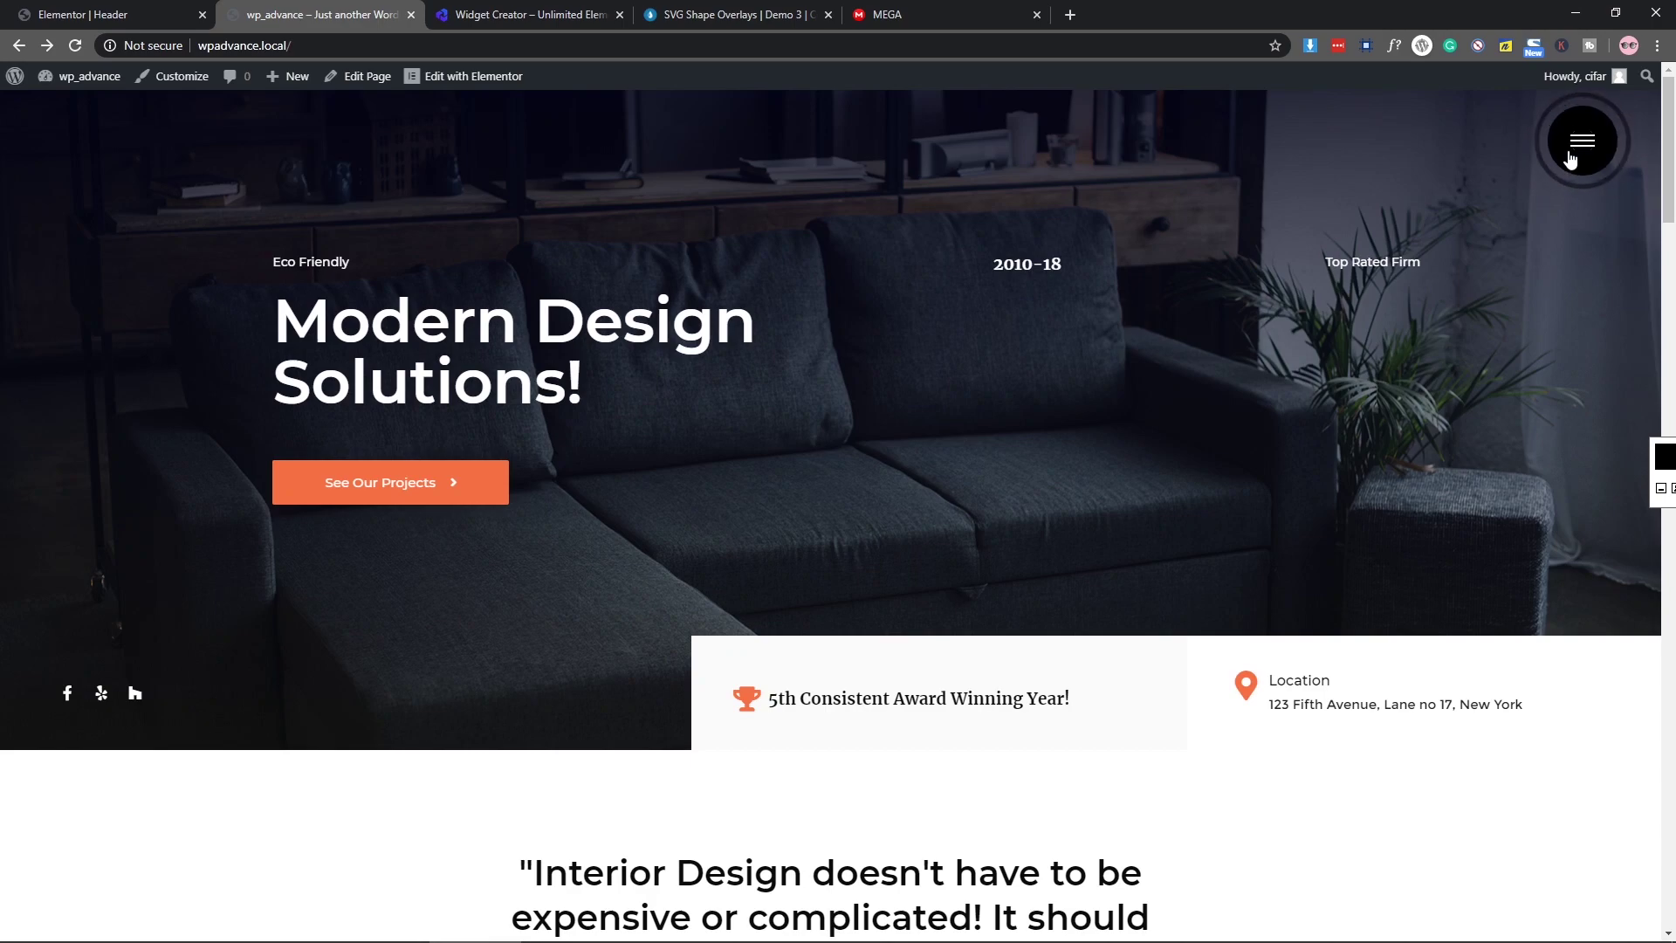
{"action": "scroll", "coordinate": [1569, 158], "scroll_direction": "down", "scroll_amount": 15}
{"action": "left_click", "coordinate": [1577, 158]}
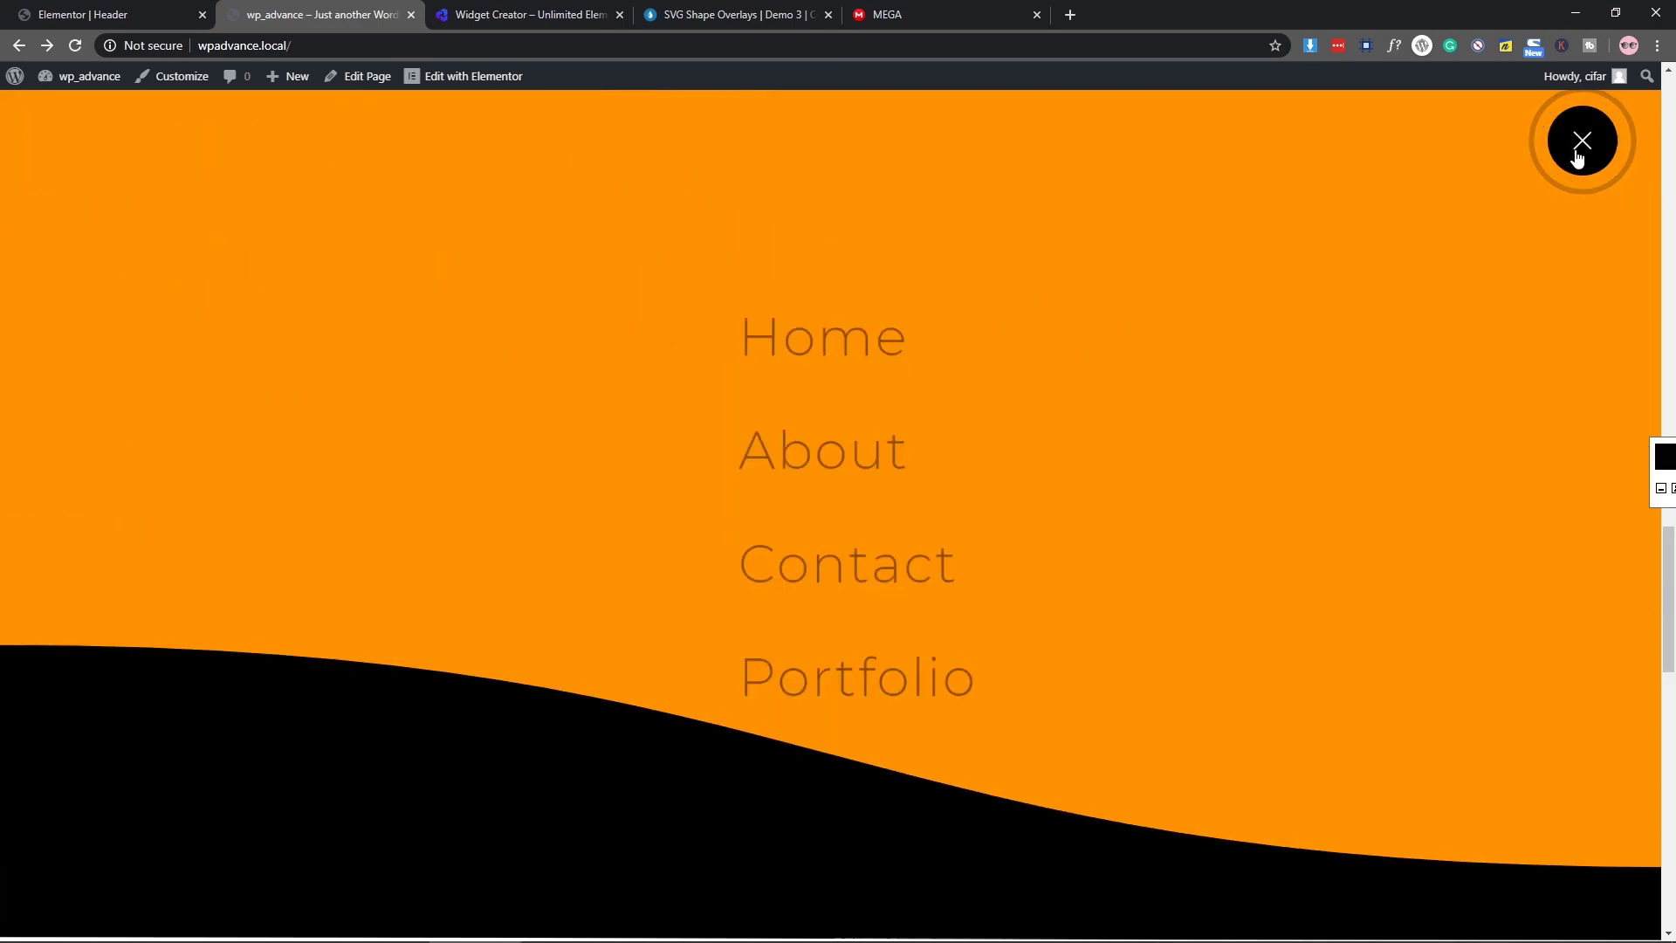
{"action": "left_click", "coordinate": [883, 525]}
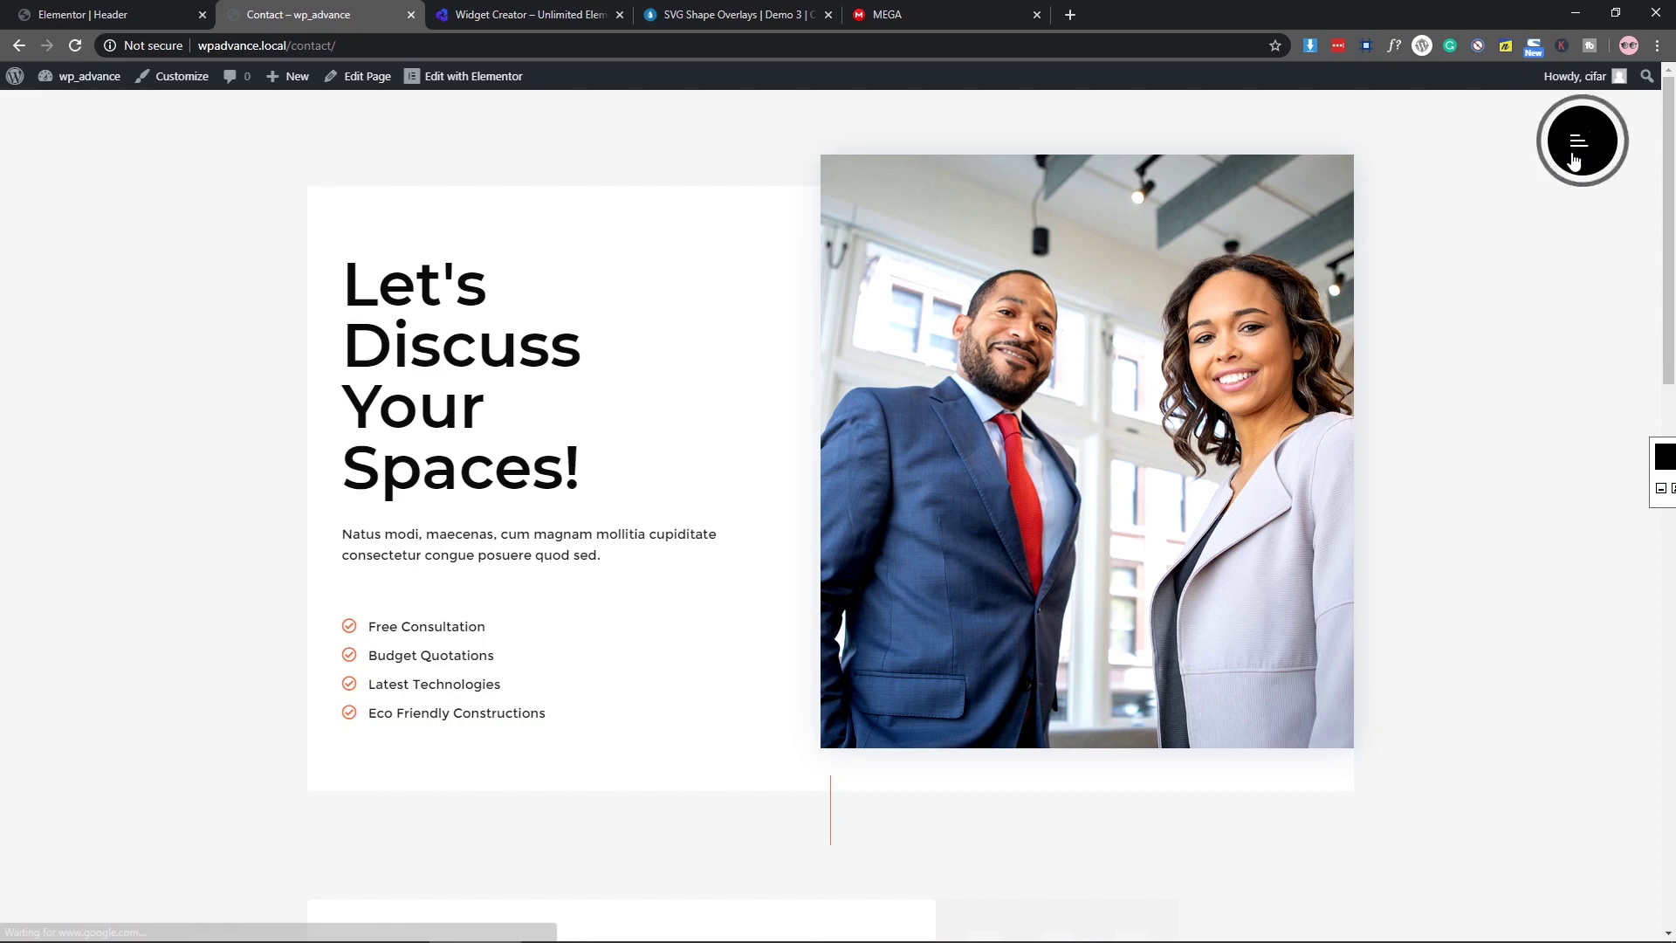
Step: Go from Contact to About via the overlay menu, toggle it, then switch to the private window
{"action": "left_click", "coordinate": [1583, 140]}
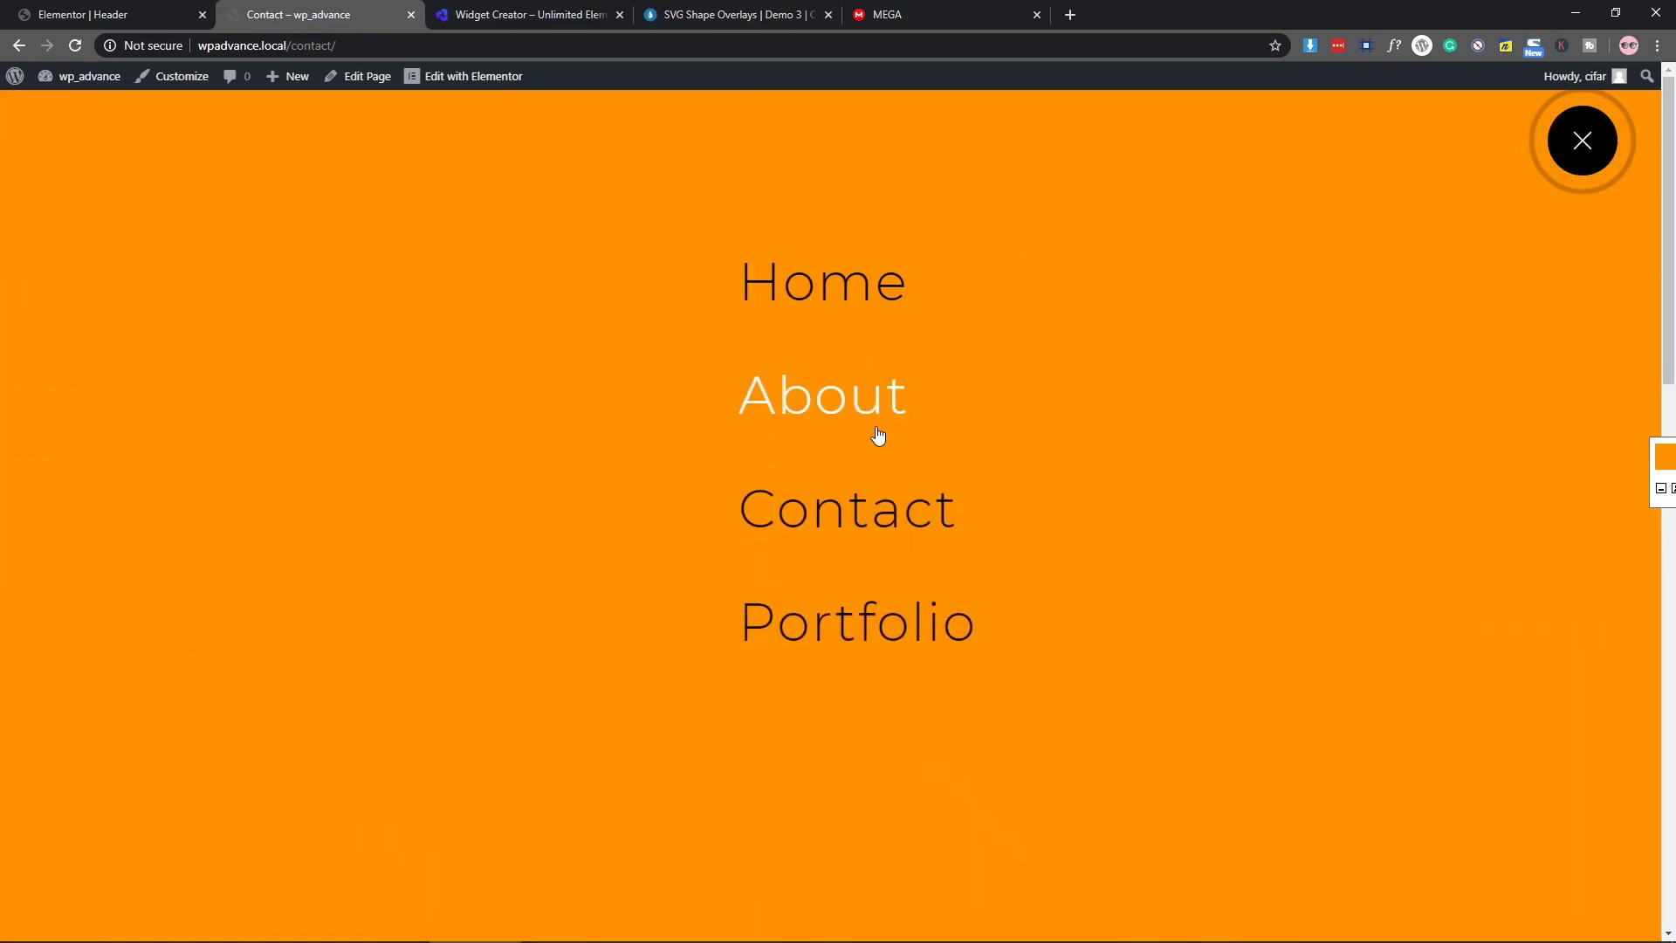
{"action": "left_click", "coordinate": [876, 437]}
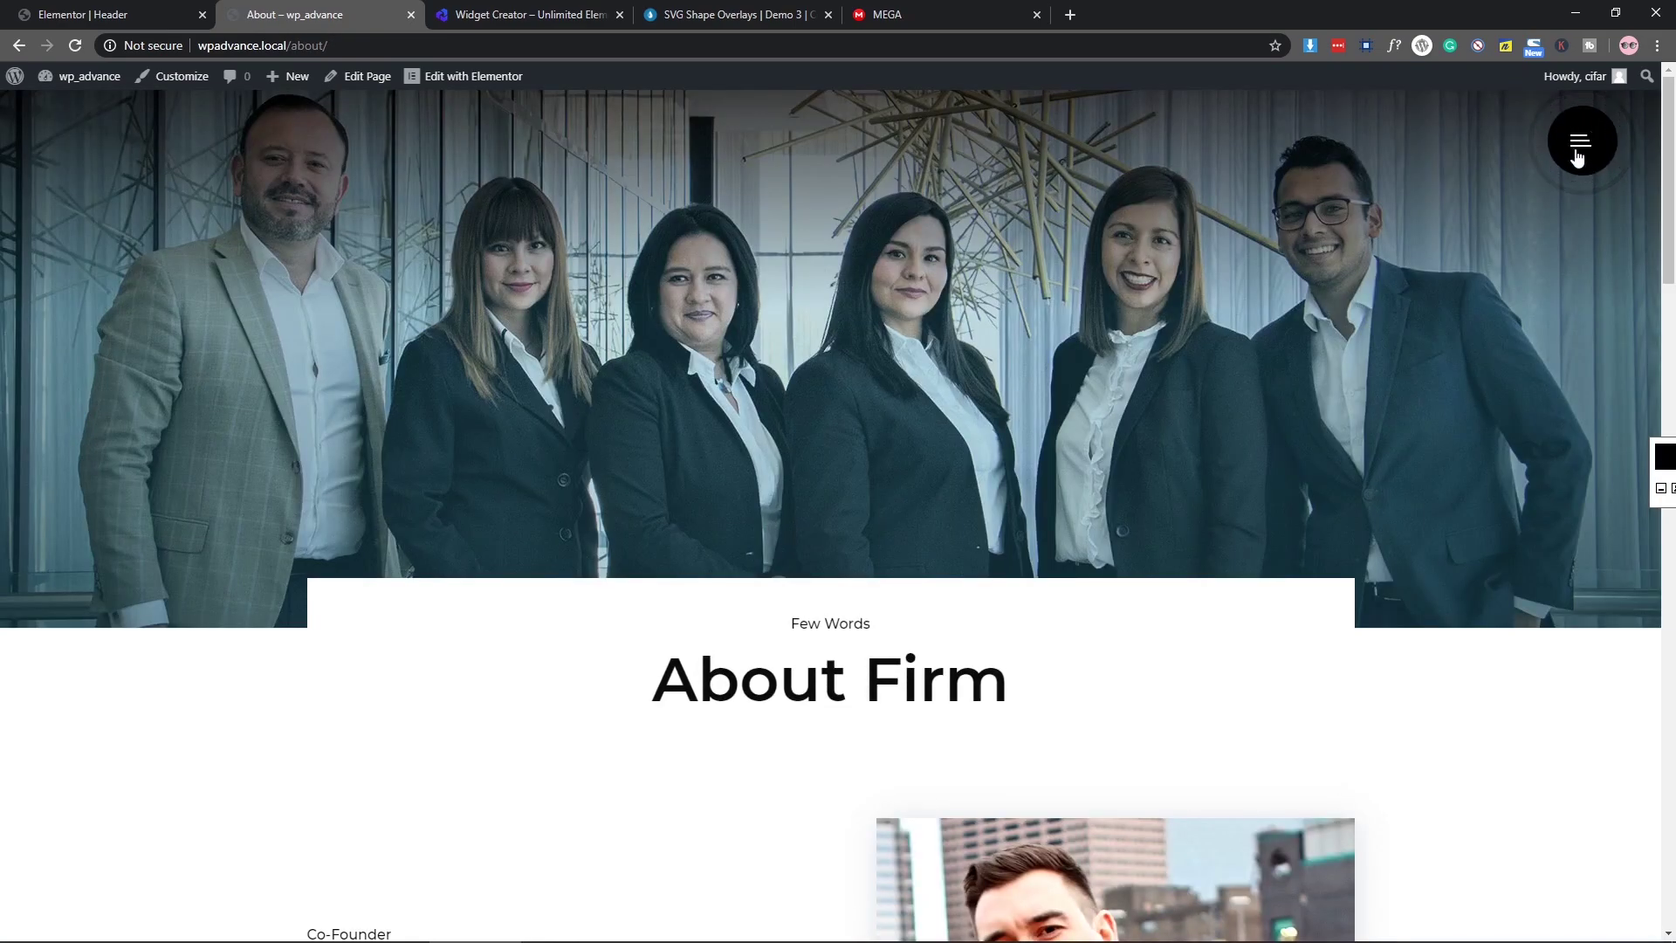
{"action": "left_click", "coordinate": [1577, 154]}
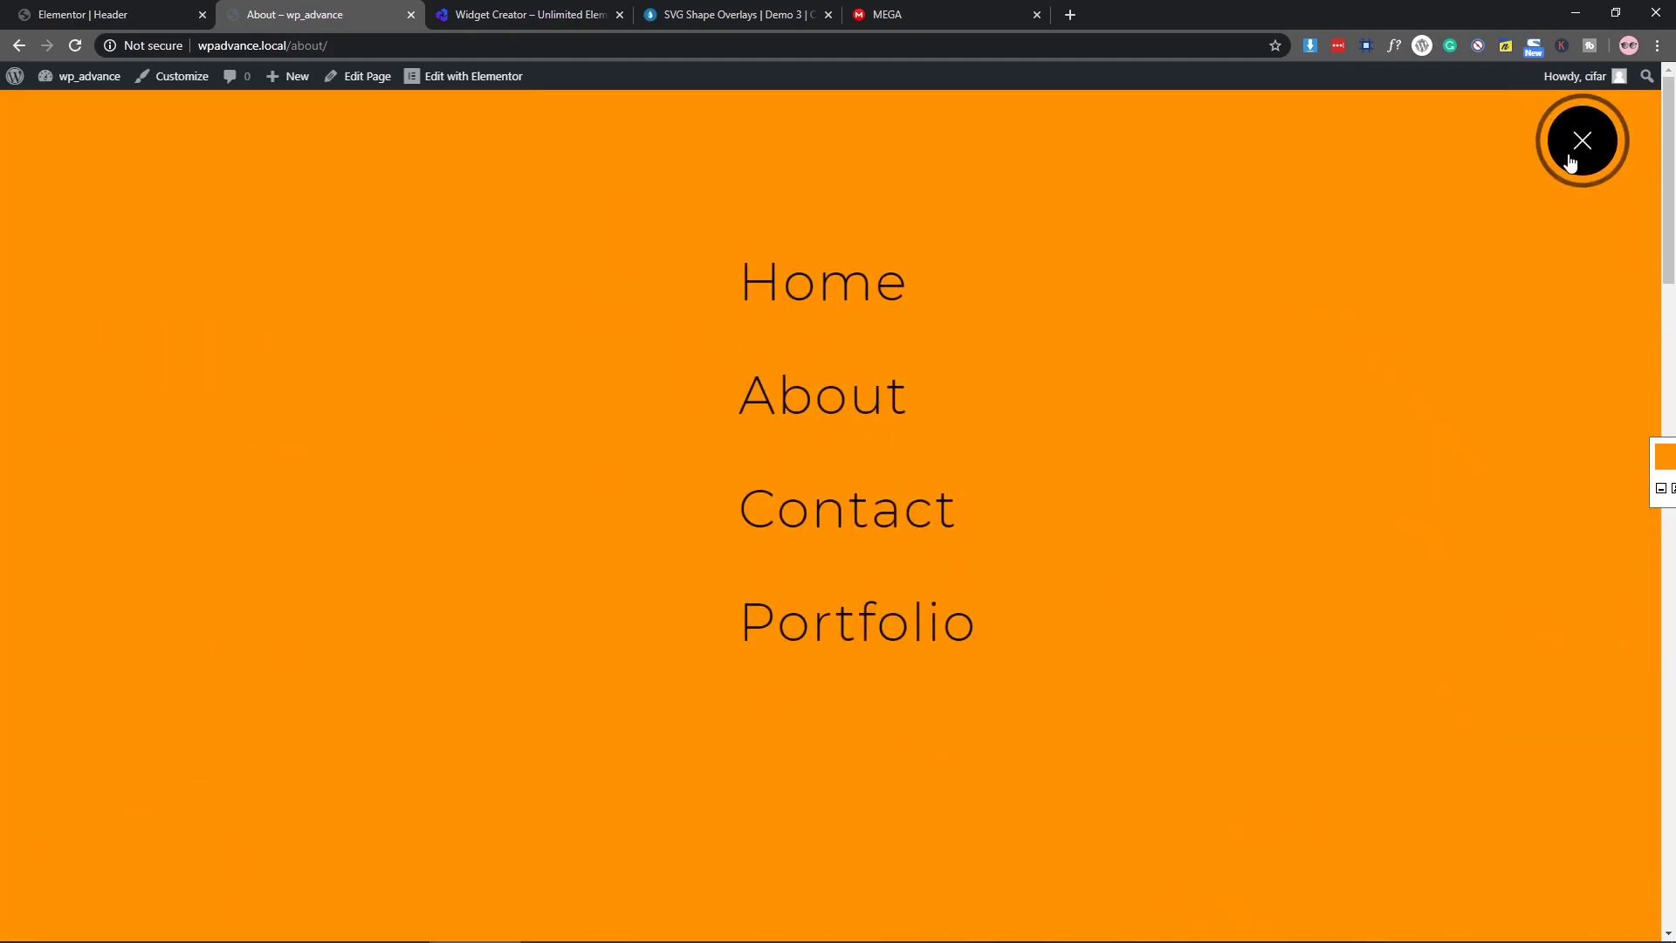
{"action": "left_click", "coordinate": [1577, 153]}
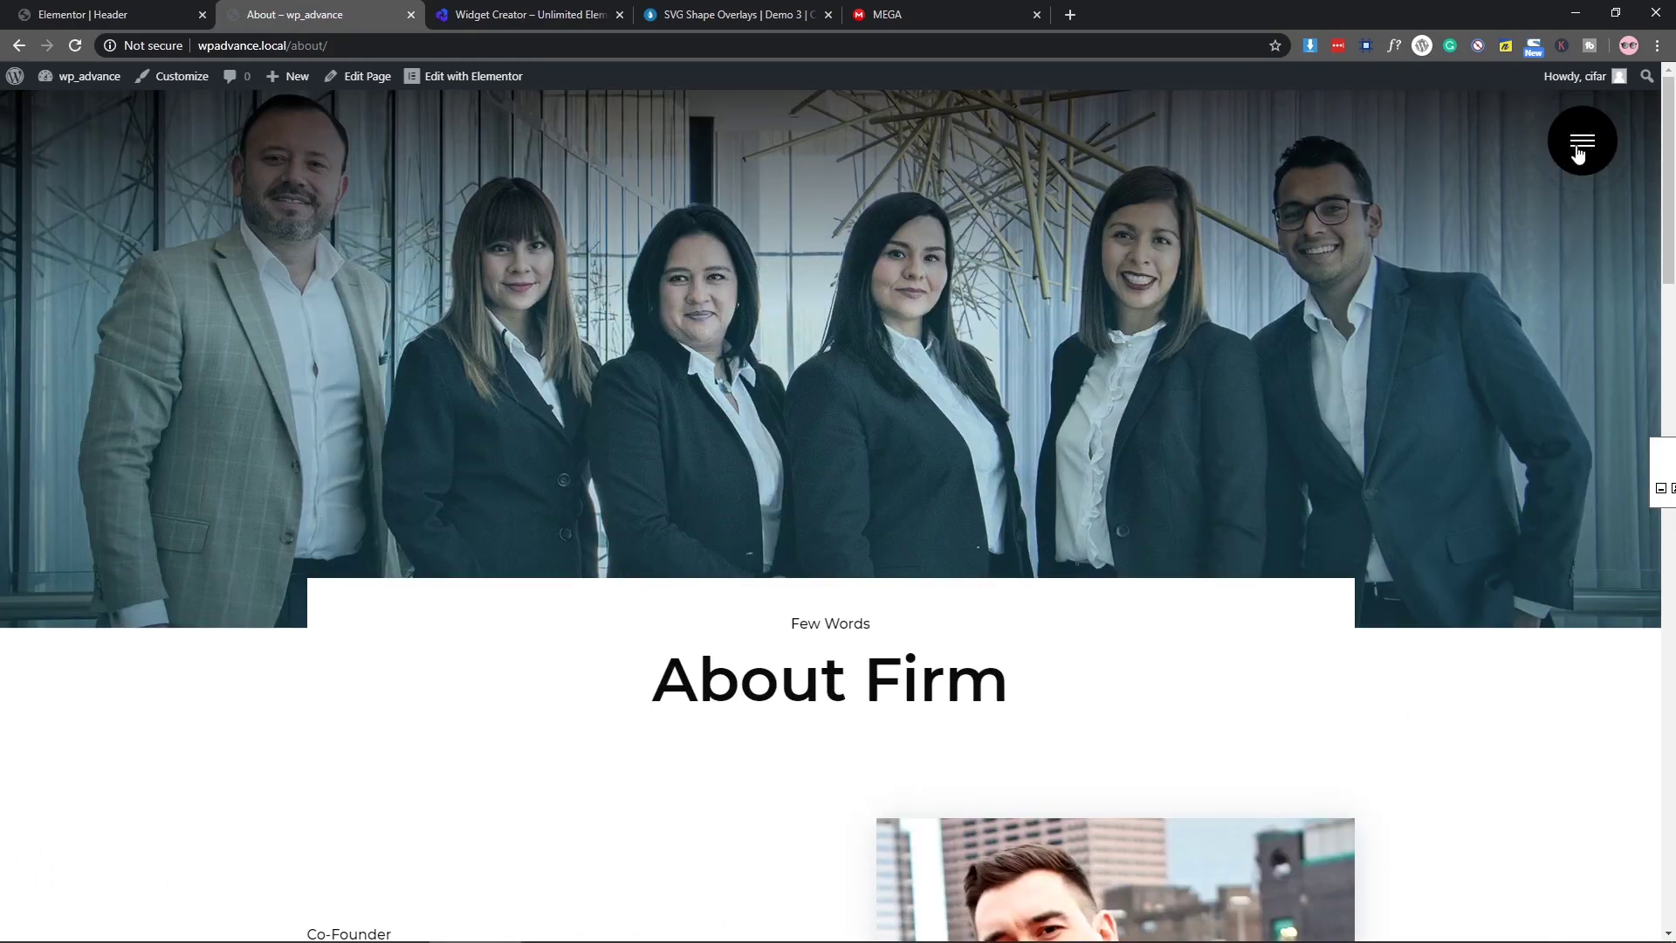
{"action": "key", "text": "alt+Tab"}
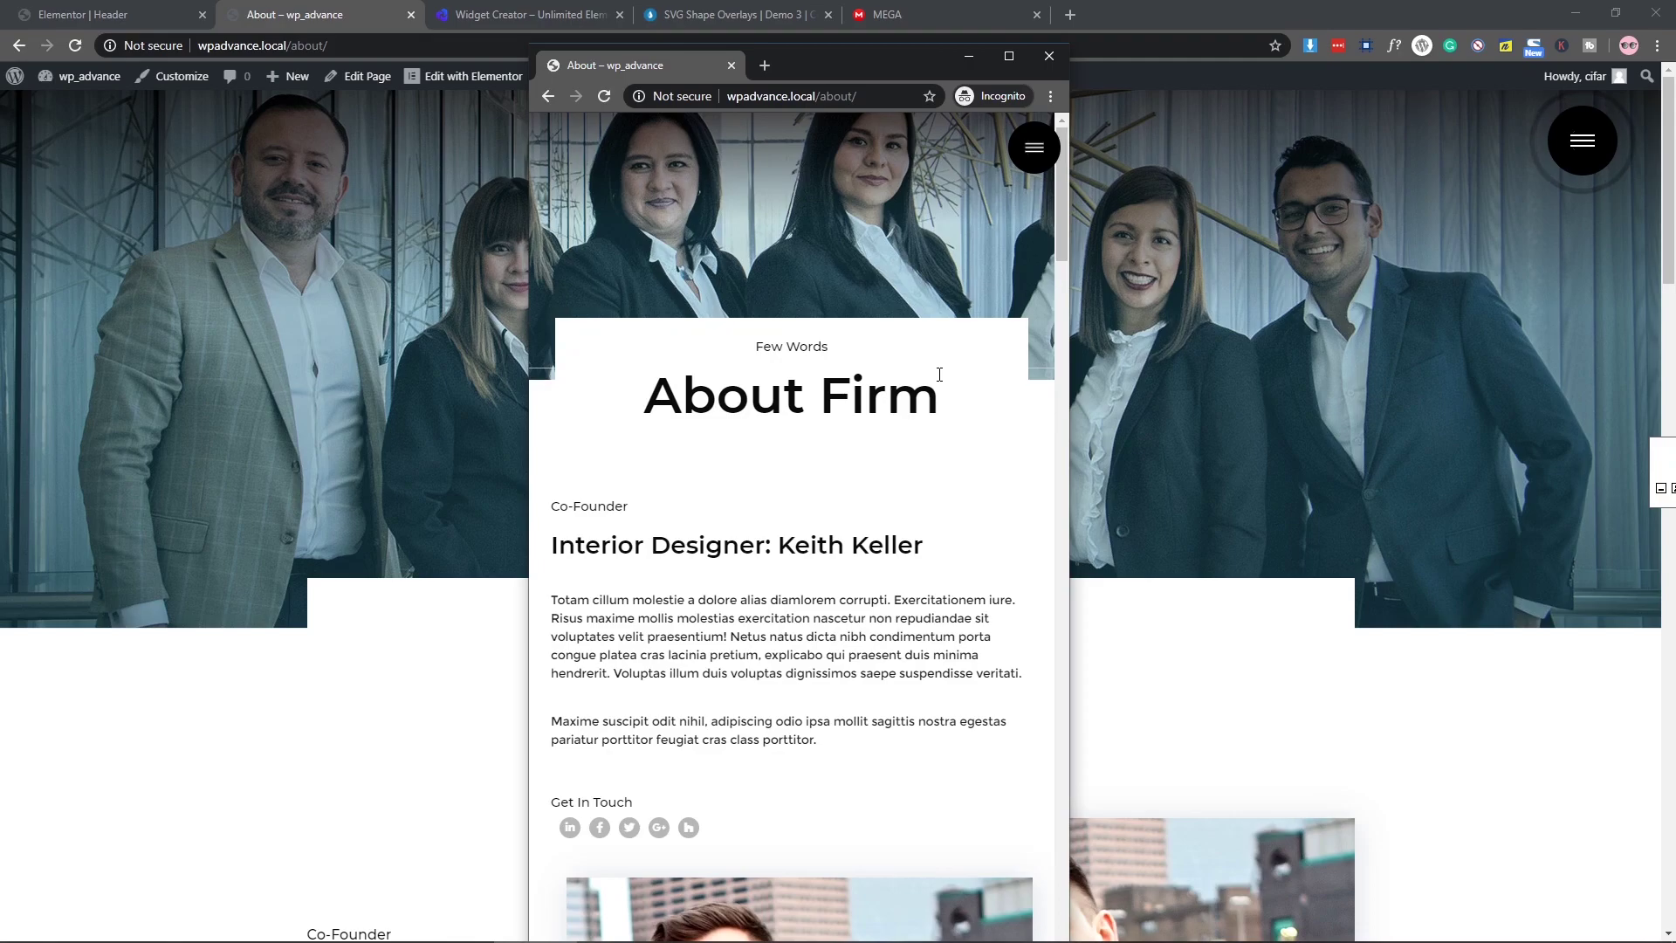
{"action": "left_click", "coordinate": [1032, 150]}
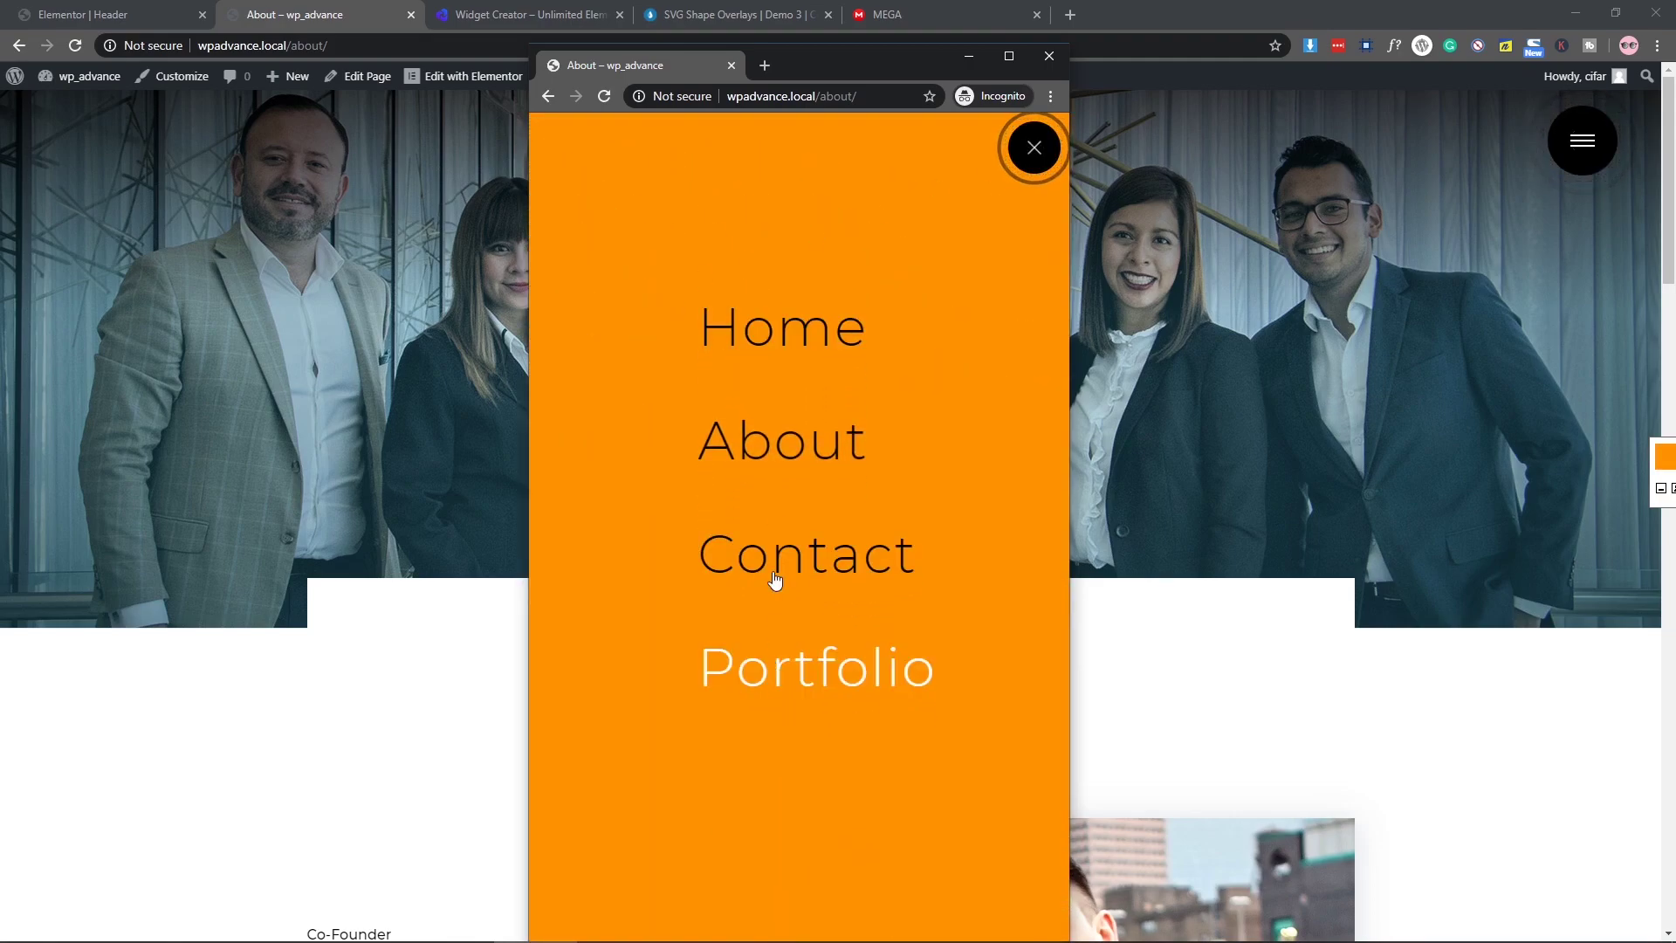
{"action": "left_click", "coordinate": [1033, 147]}
{"action": "left_click_drag", "start_coordinate": [1074, 290], "coordinate": [1533, 291]}
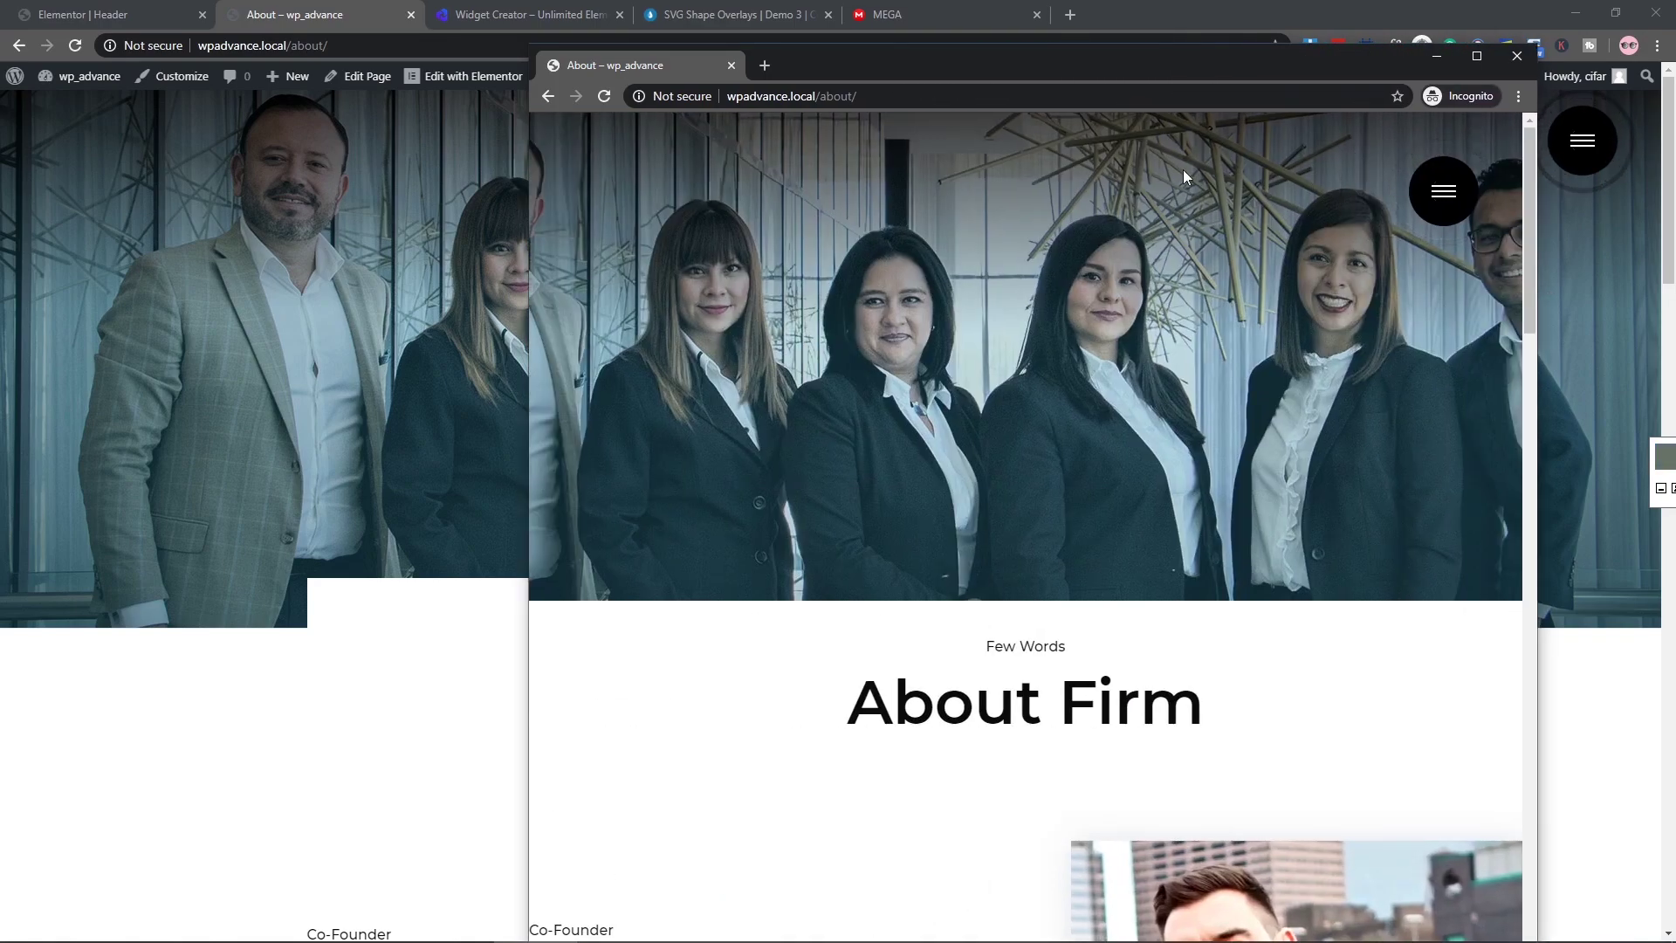
{"action": "left_click_drag", "start_coordinate": [1038, 61], "coordinate": [767, 50]}
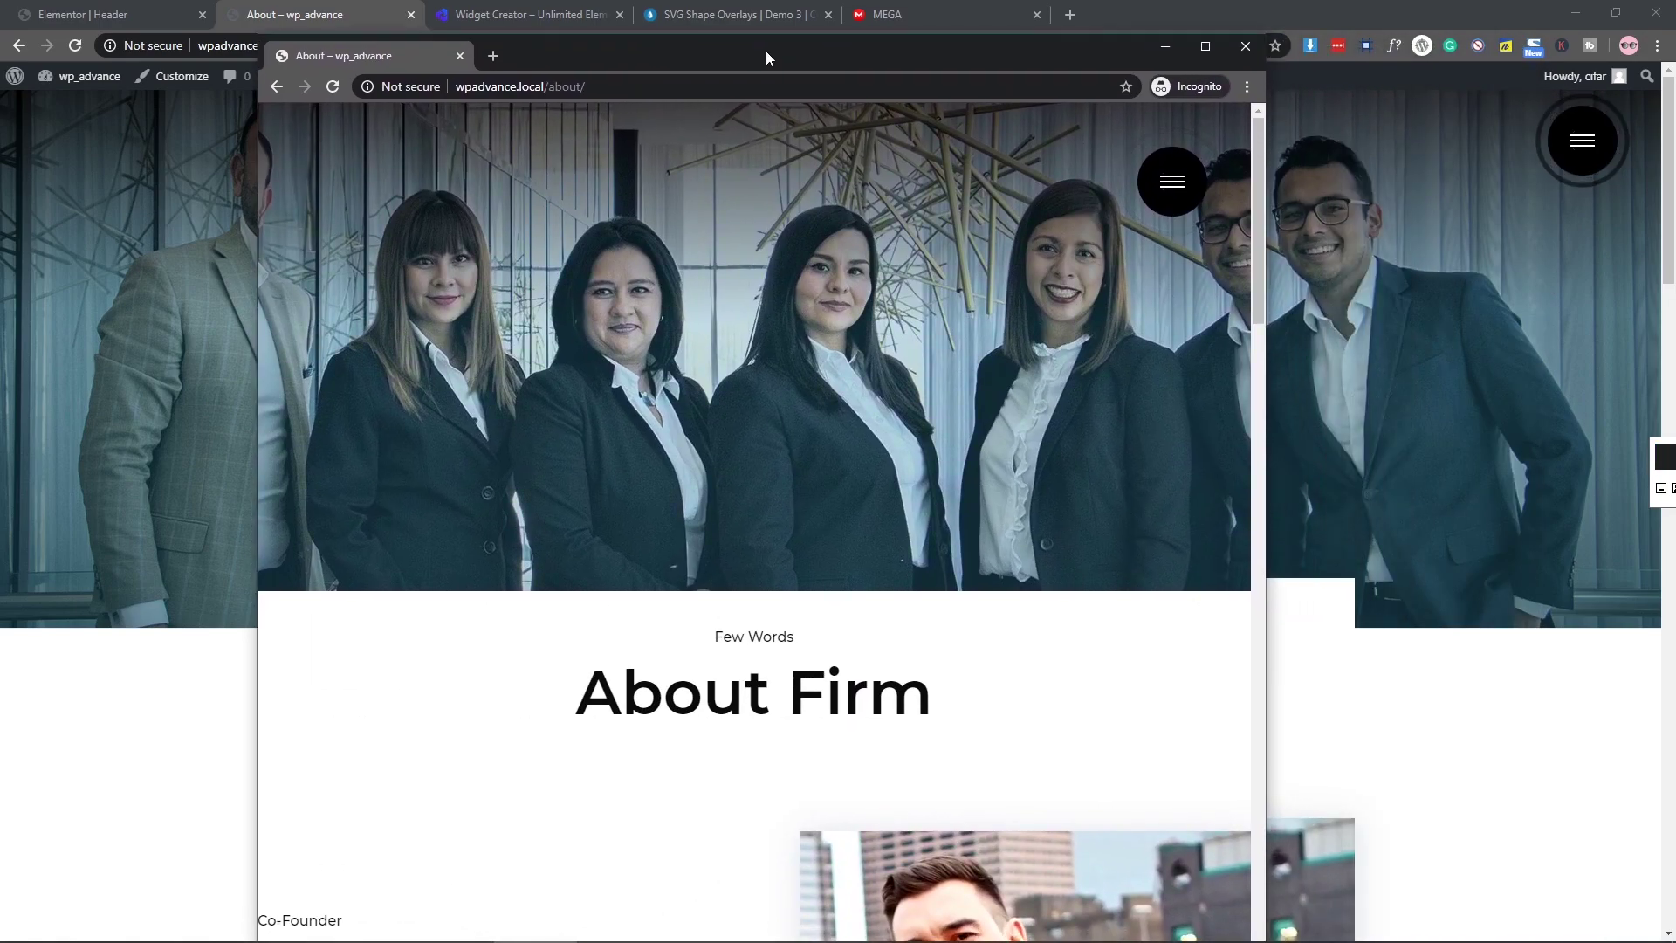
{"action": "left_click", "coordinate": [1166, 189]}
{"action": "left_click", "coordinate": [1166, 190]}
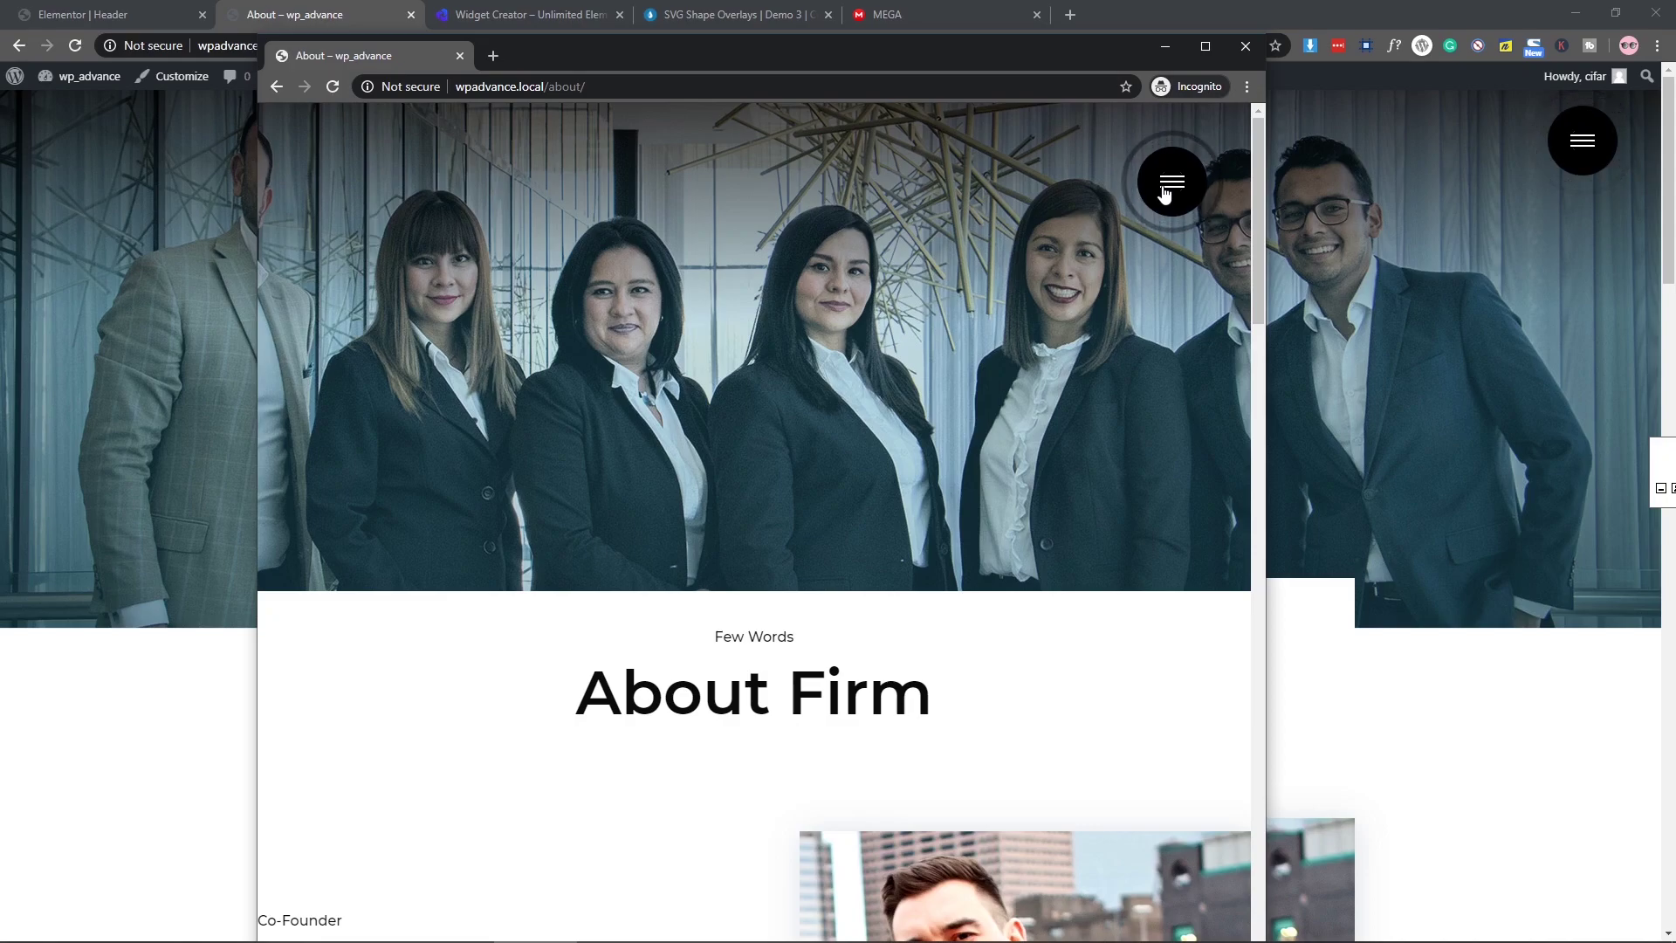
{"action": "left_click", "coordinate": [1173, 184]}
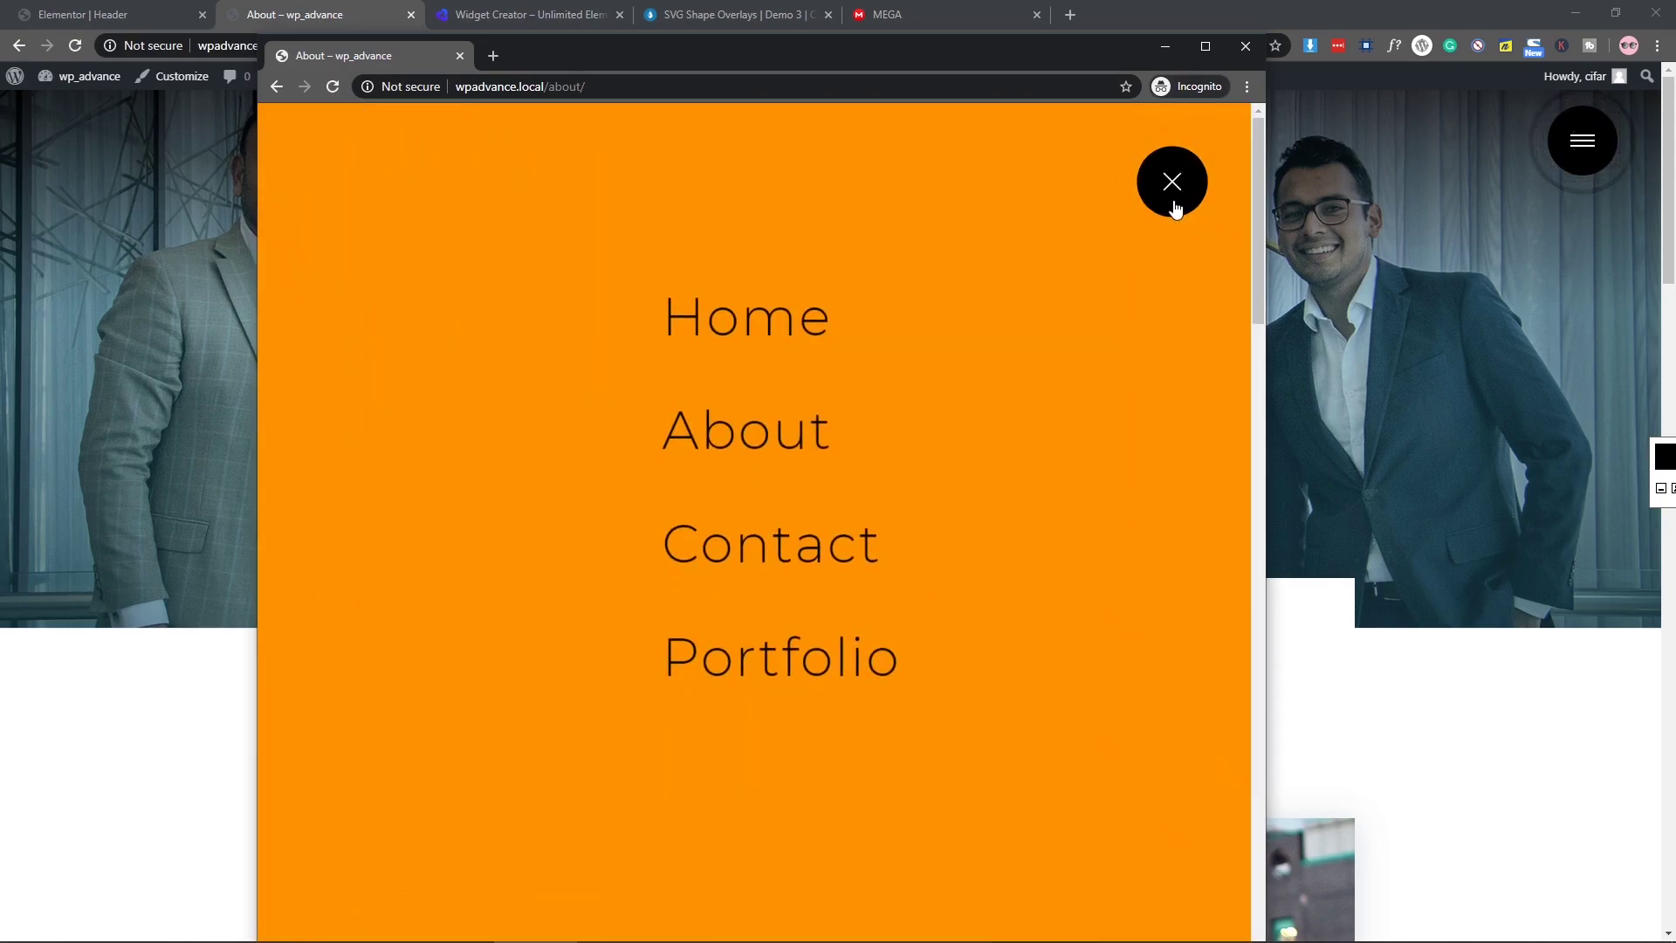
{"action": "left_click", "coordinate": [1172, 183]}
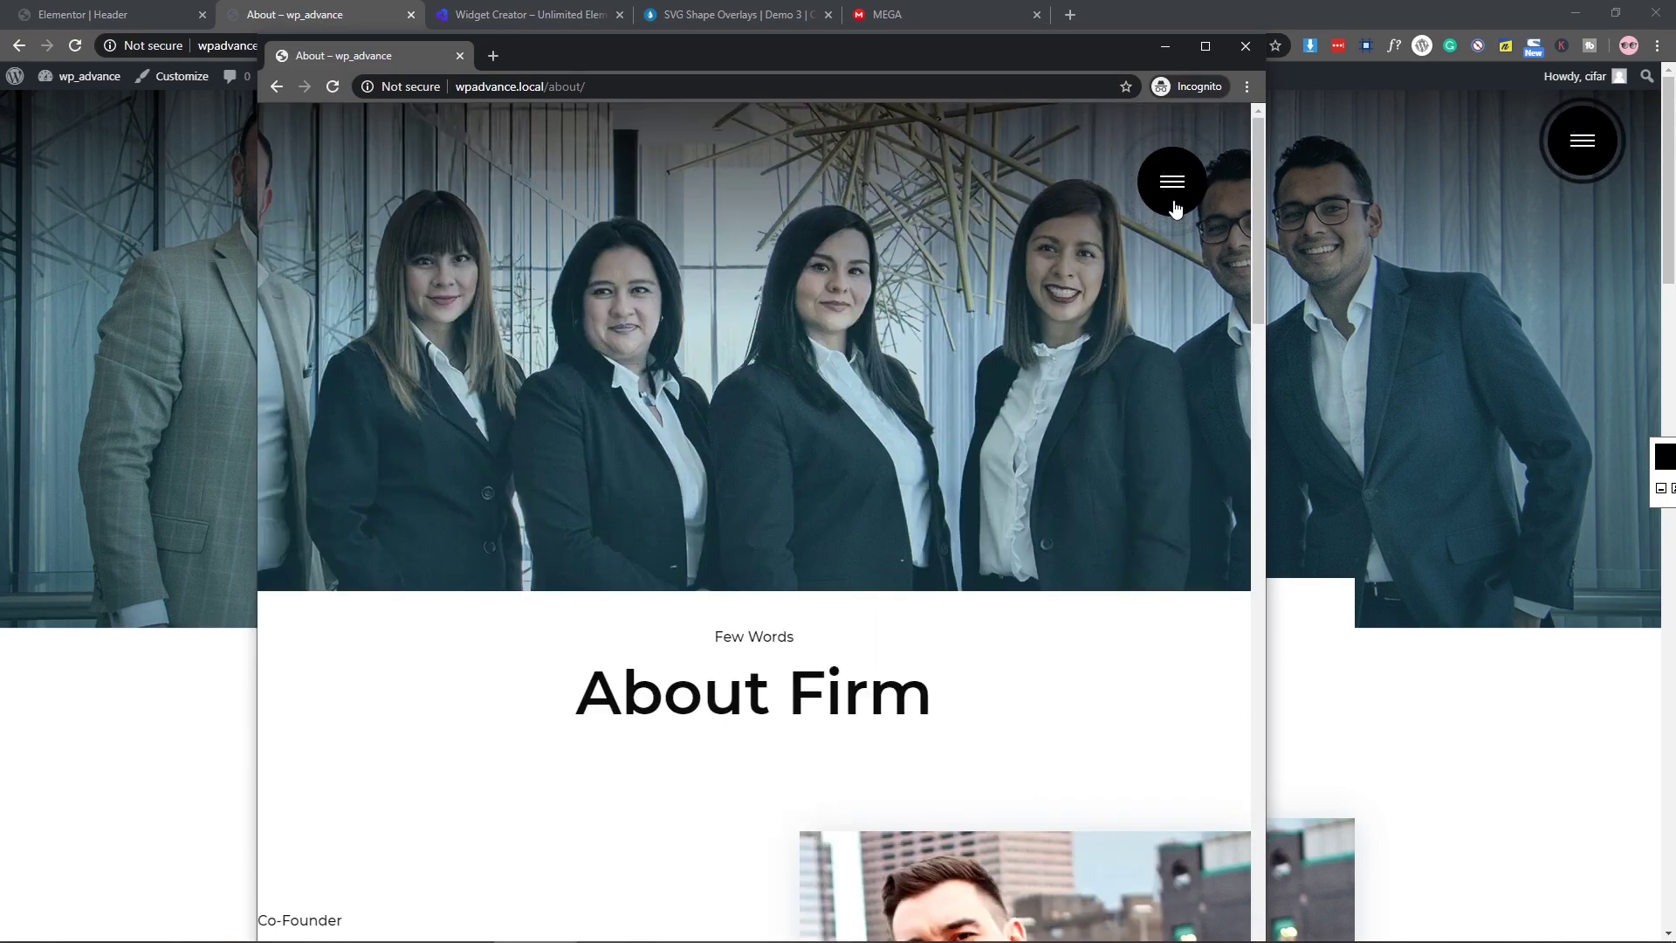
{"action": "left_click", "coordinate": [1167, 49]}
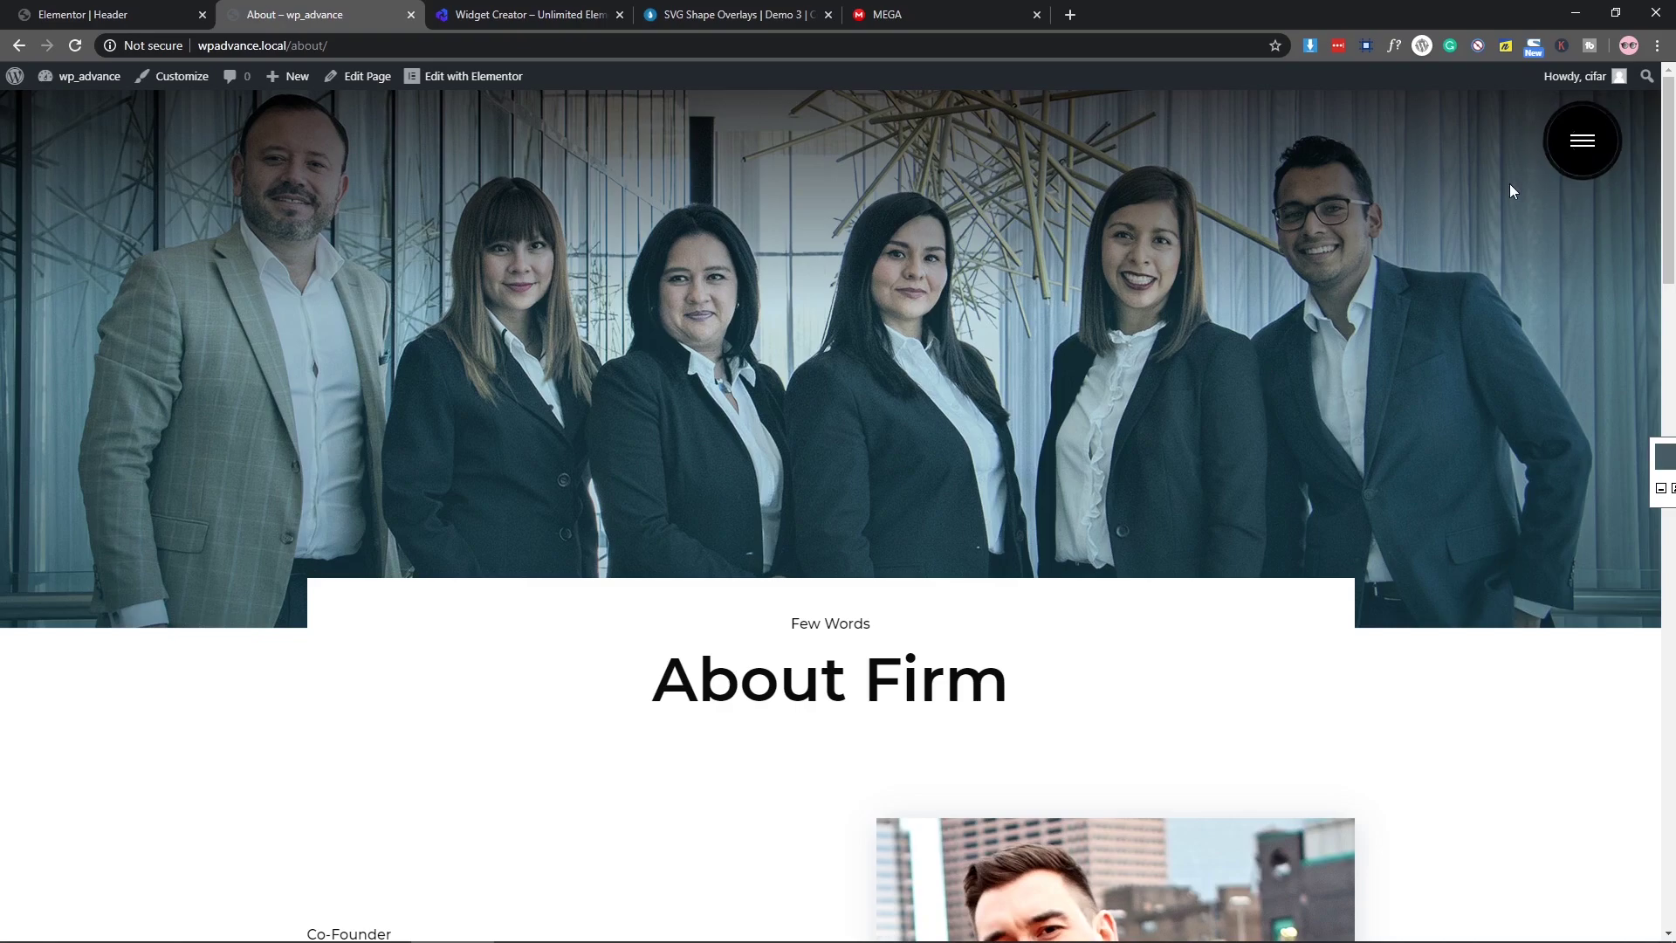
Step: Open and close the orange wave overlay menu twice on the About page
{"action": "left_click", "coordinate": [1581, 145]}
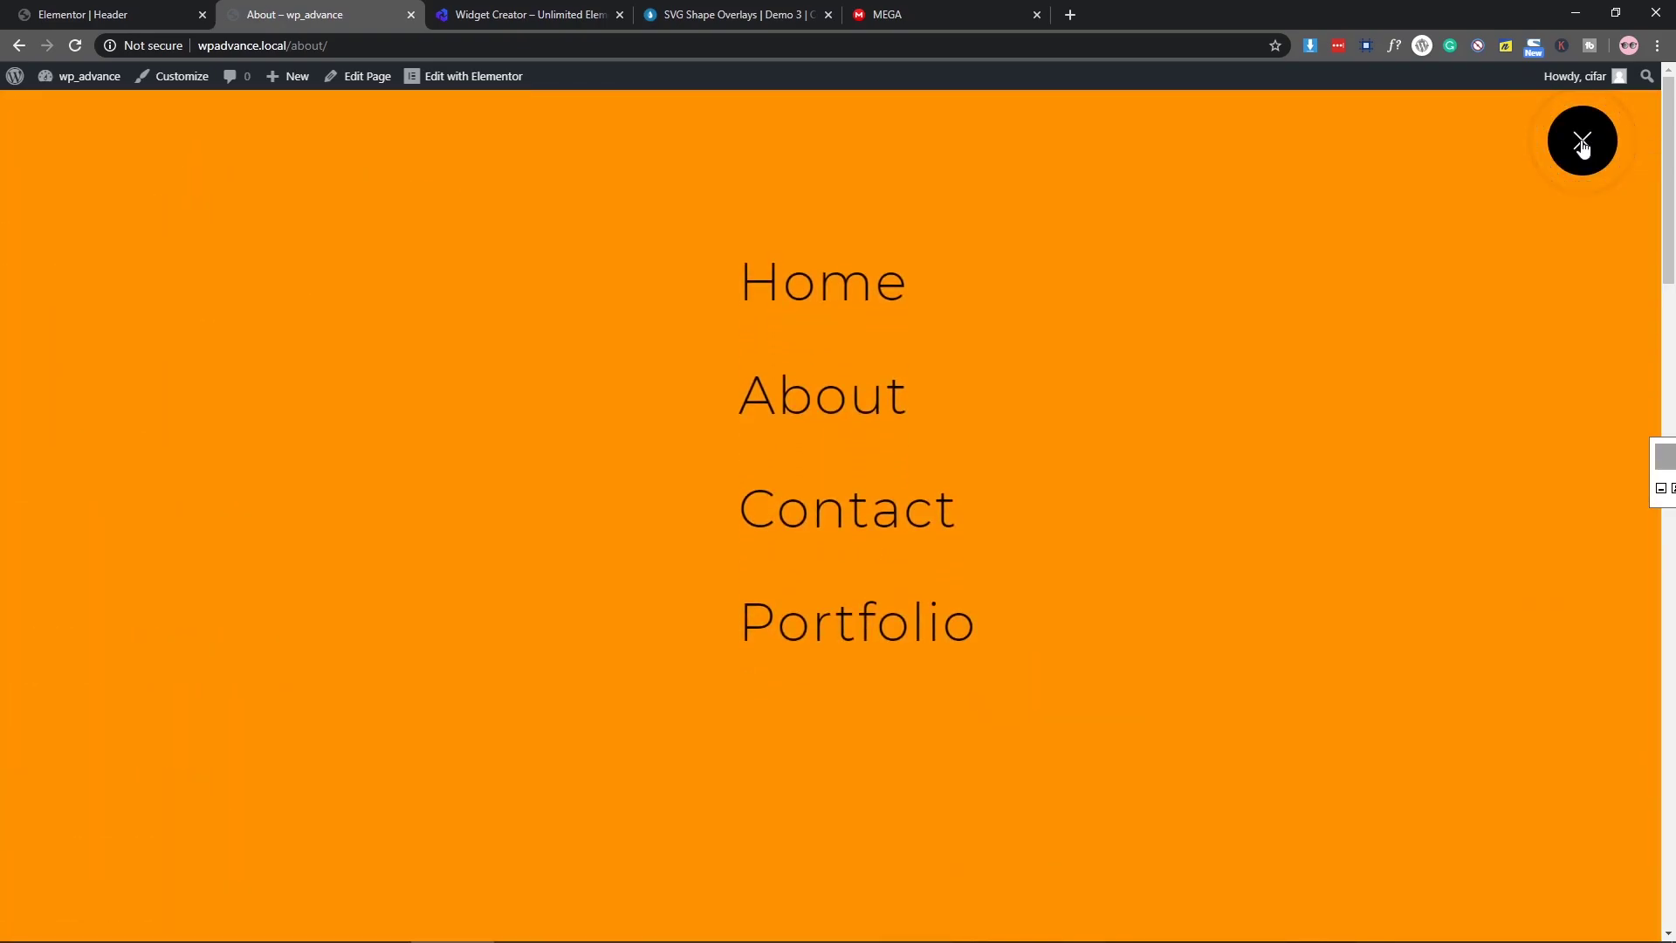
{"action": "left_click", "coordinate": [1582, 145]}
{"action": "left_click", "coordinate": [1581, 145]}
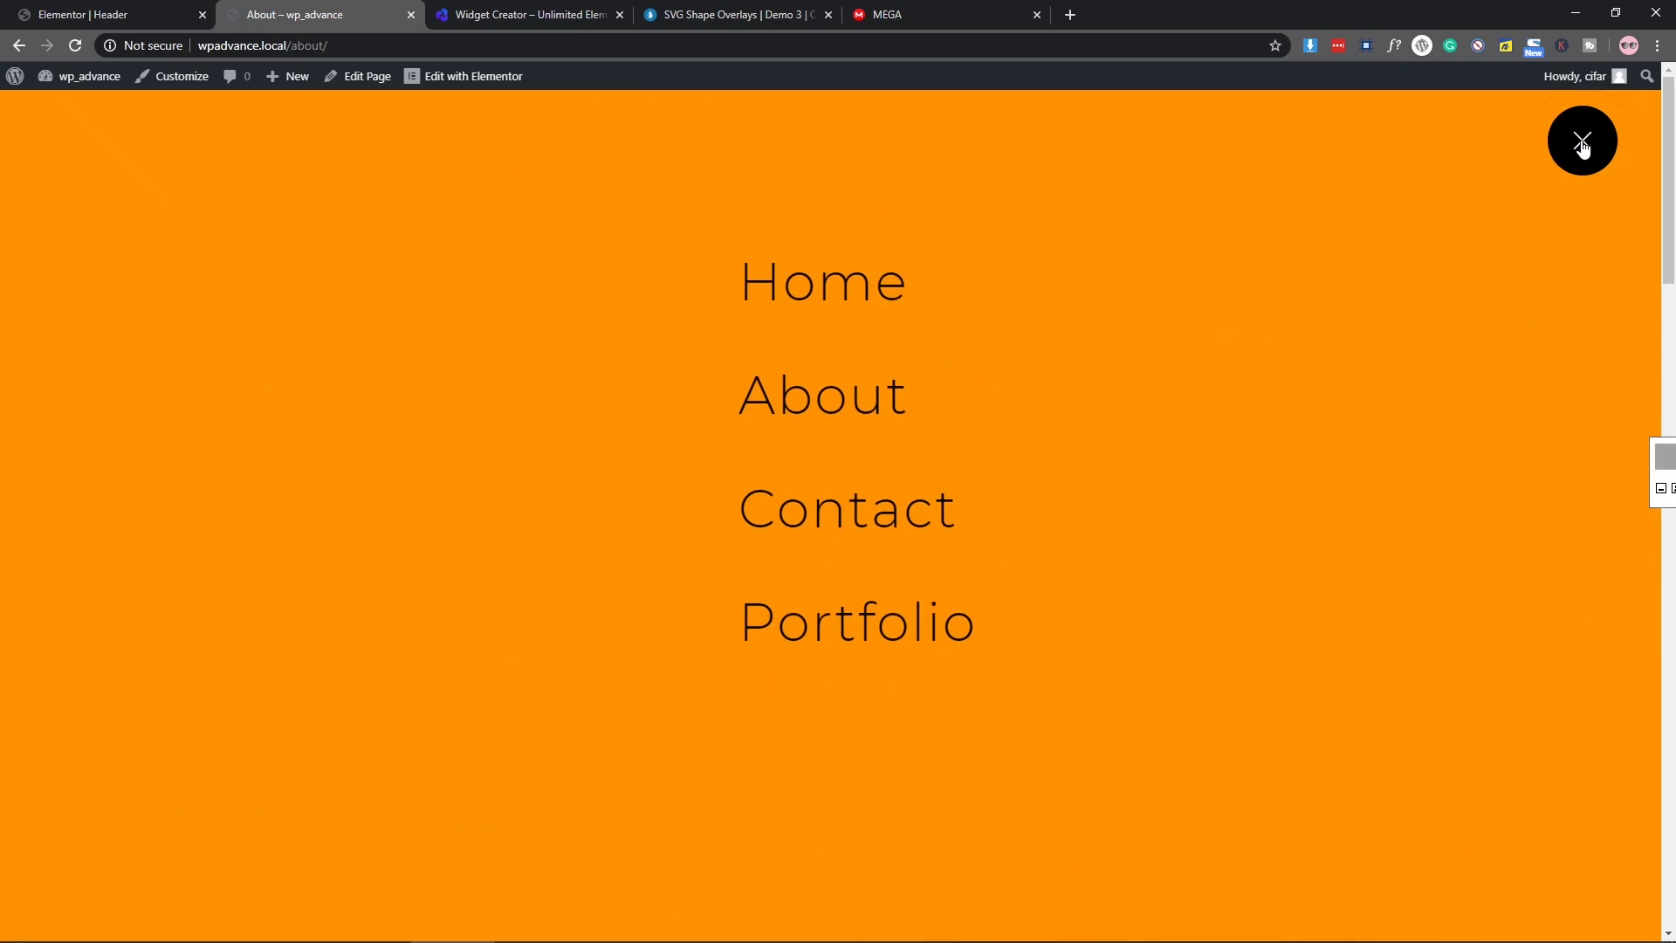
{"action": "left_click", "coordinate": [1581, 145]}
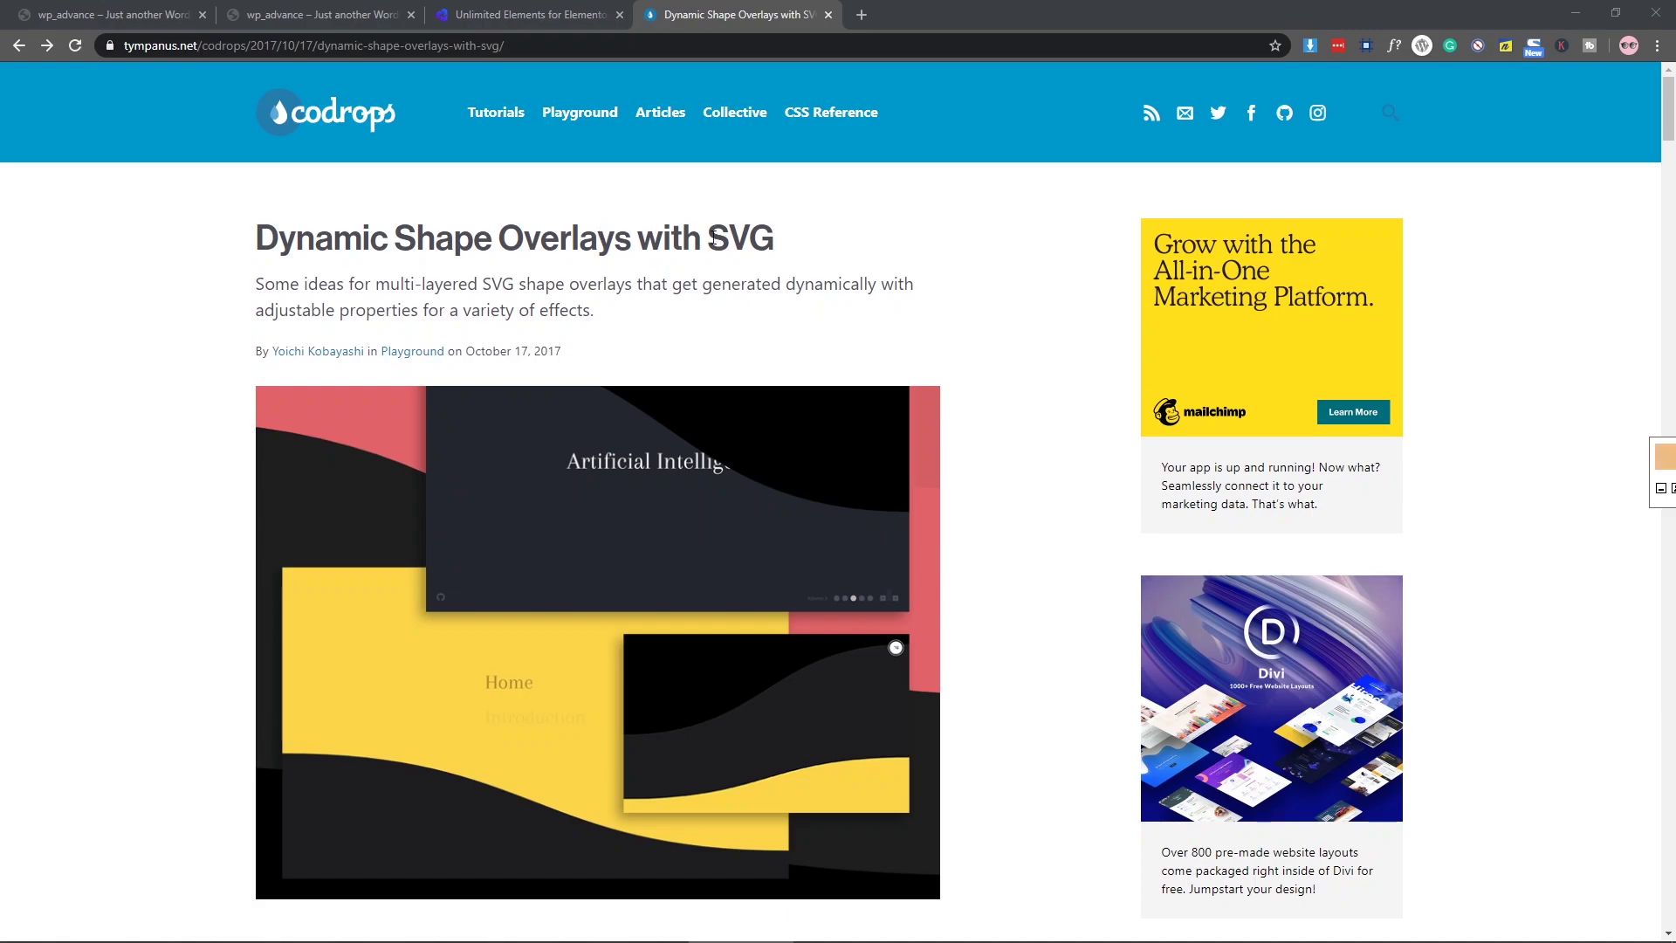
Step: Open the Codrops SVG Shape Overlays live demo and switch to demo 3
{"action": "scroll", "coordinate": [830, 254], "scroll_direction": "down", "scroll_amount": 4}
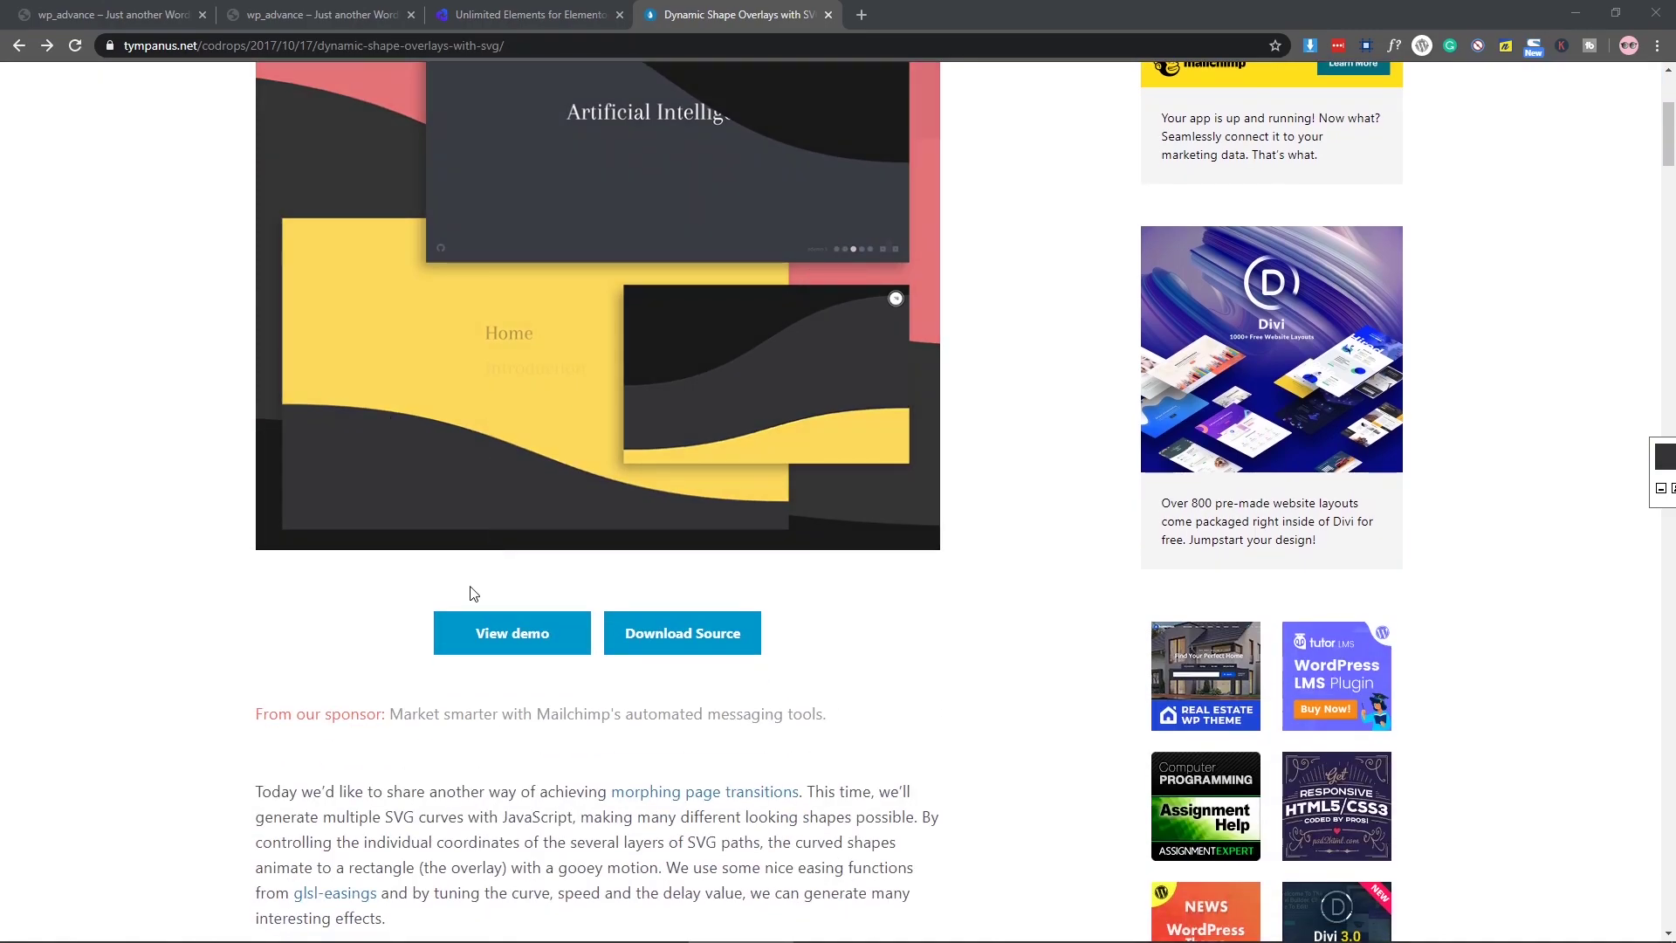
{"action": "left_click", "coordinate": [501, 644]}
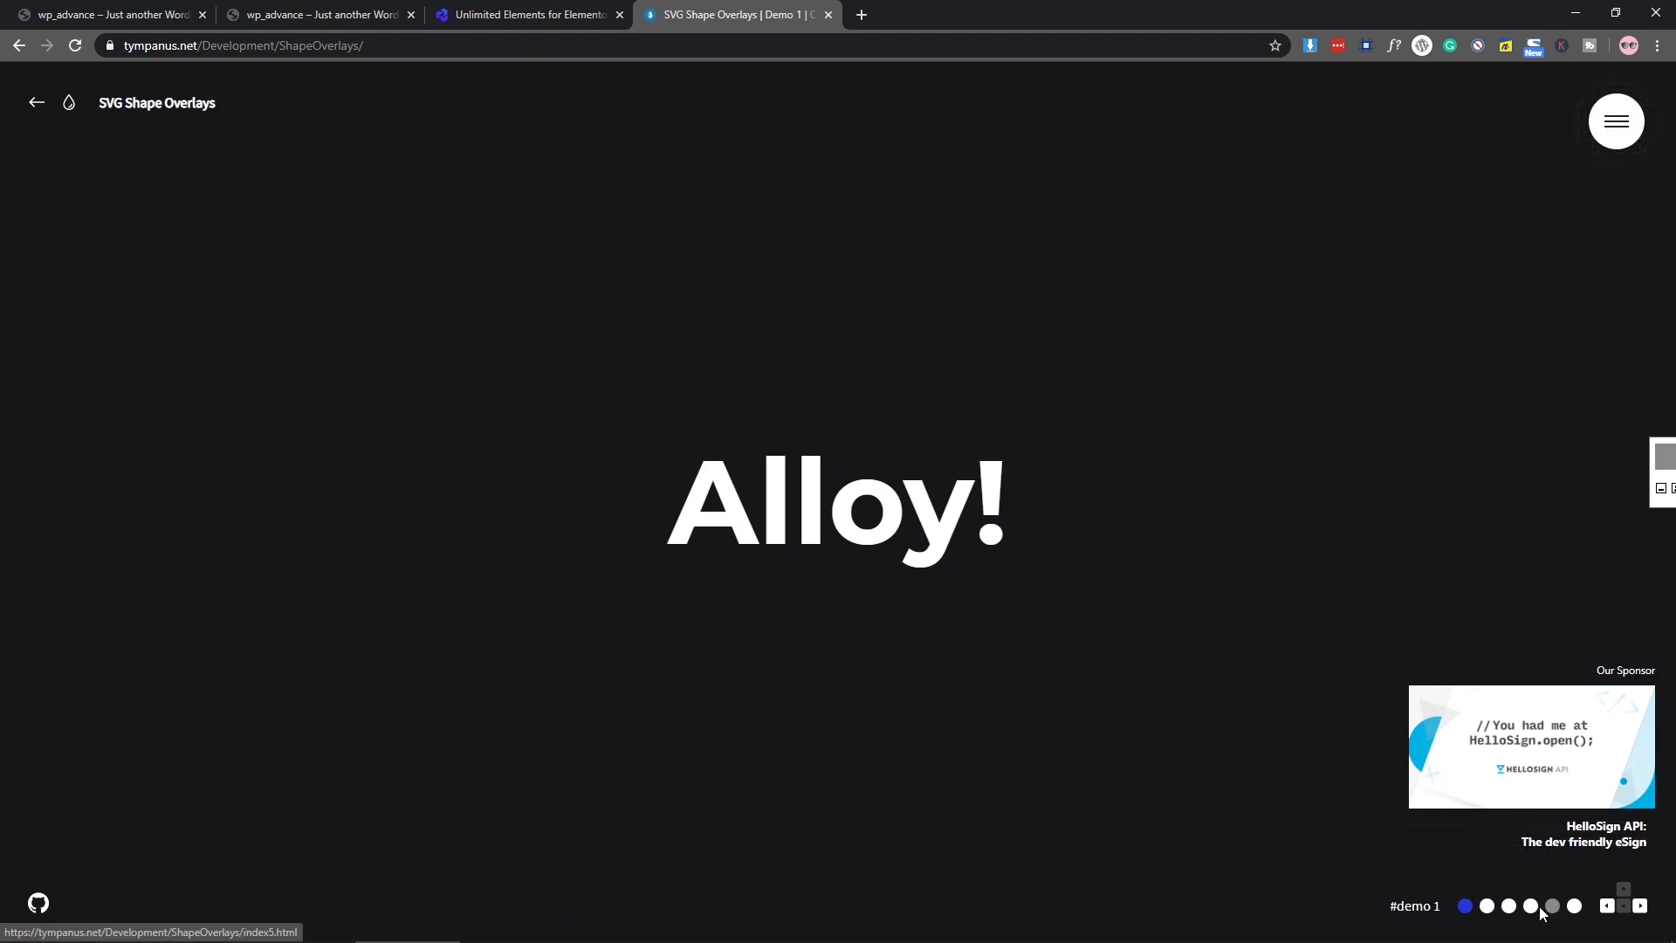
{"action": "left_click", "coordinate": [1512, 911]}
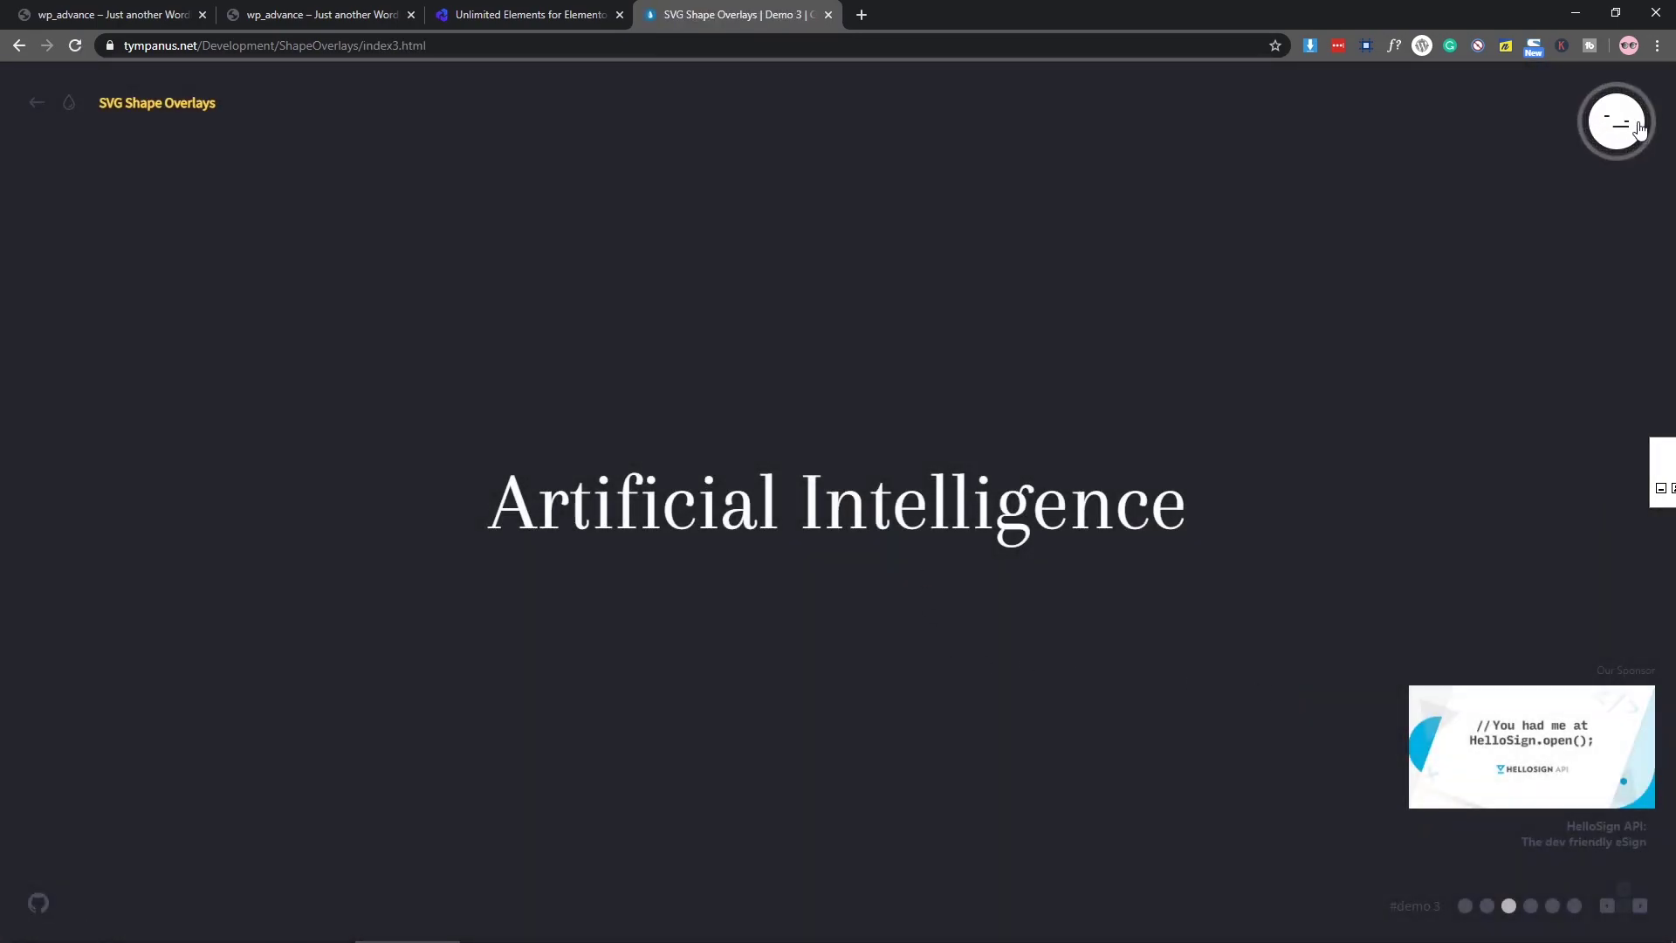
Step: Toggle demo 3's yellow wave menu several times, then go to the Unlimited Elements tab
{"action": "left_click", "coordinate": [1639, 128]}
{"action": "left_click", "coordinate": [1639, 129]}
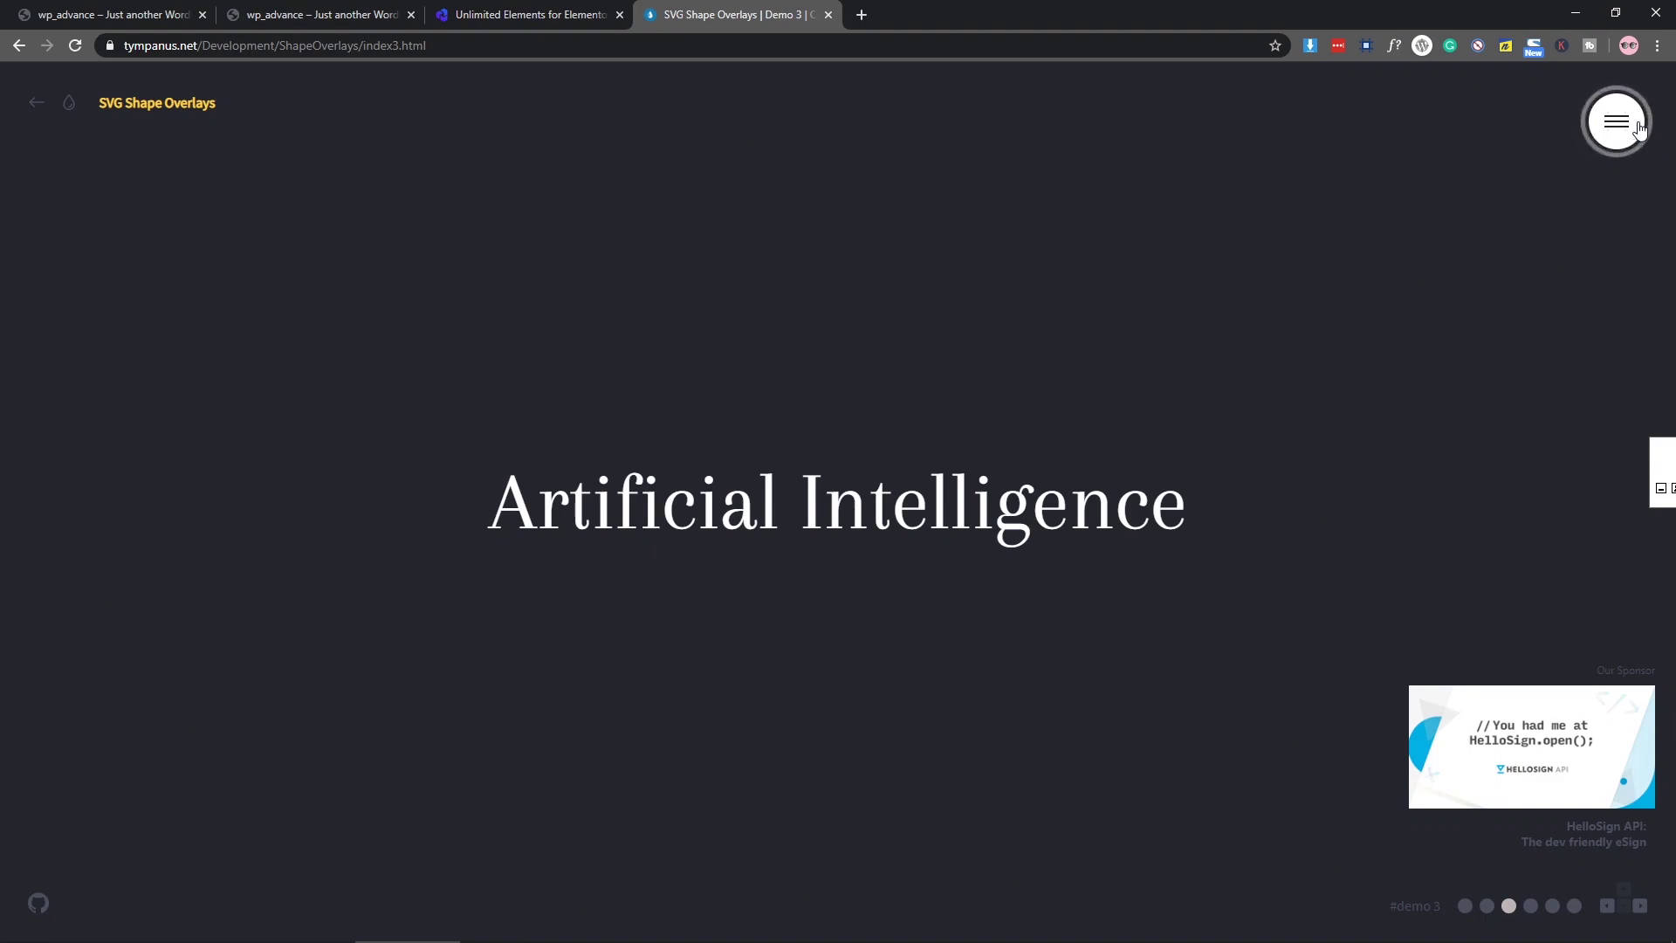
{"action": "left_click", "coordinate": [1639, 128]}
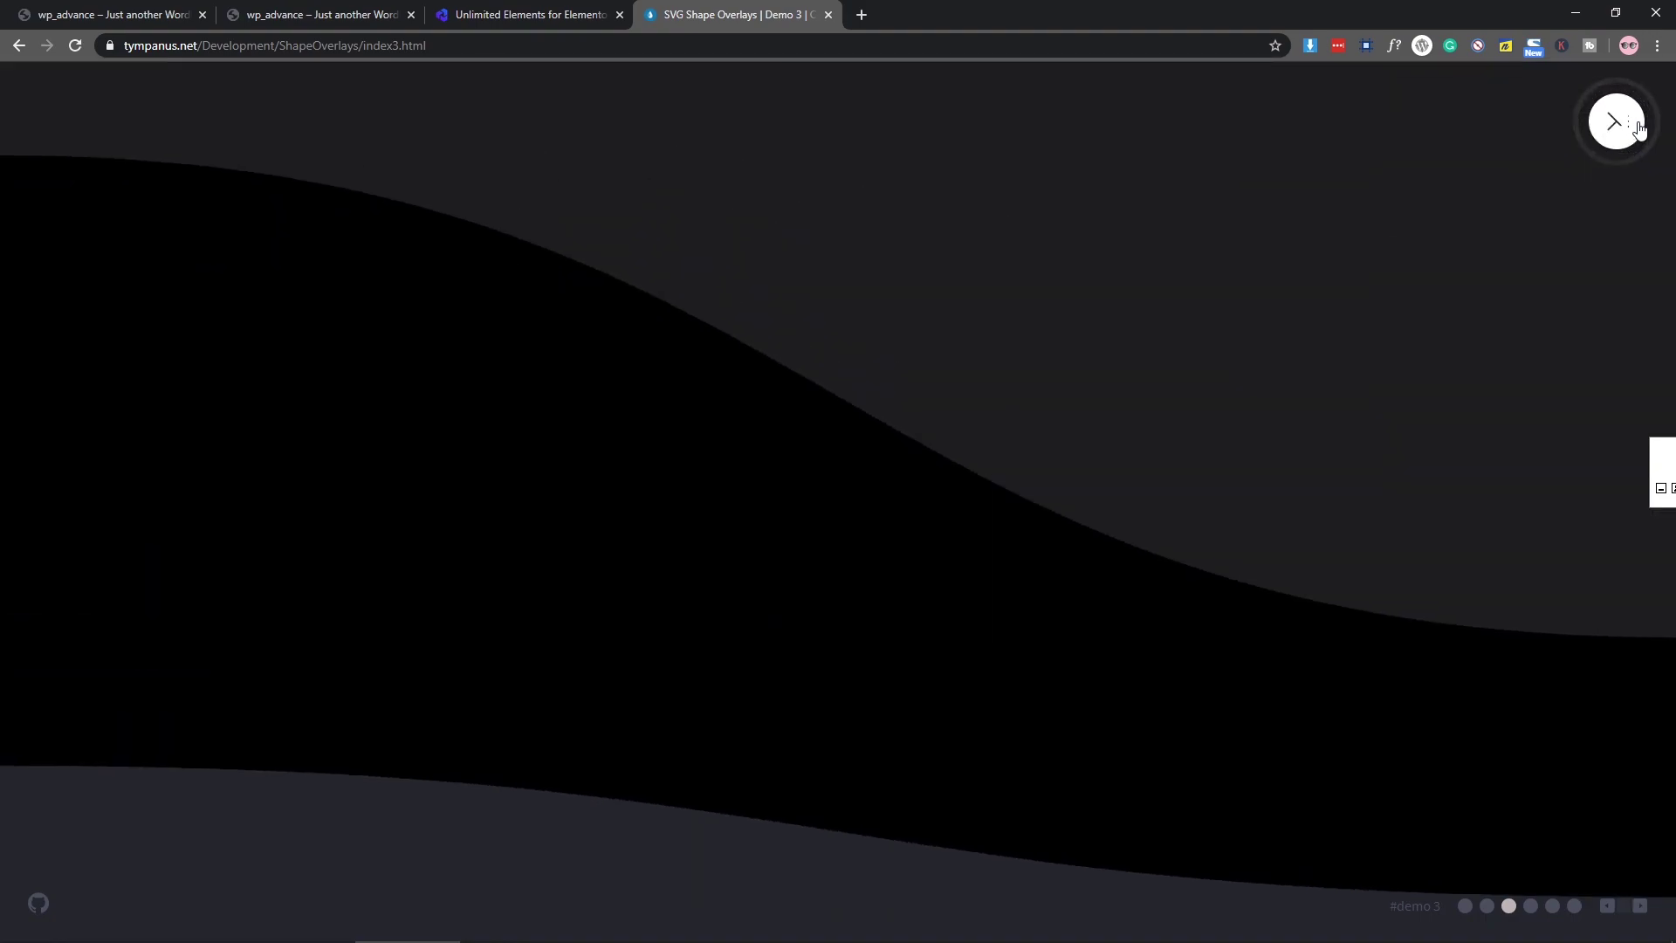
{"action": "left_click", "coordinate": [1639, 128]}
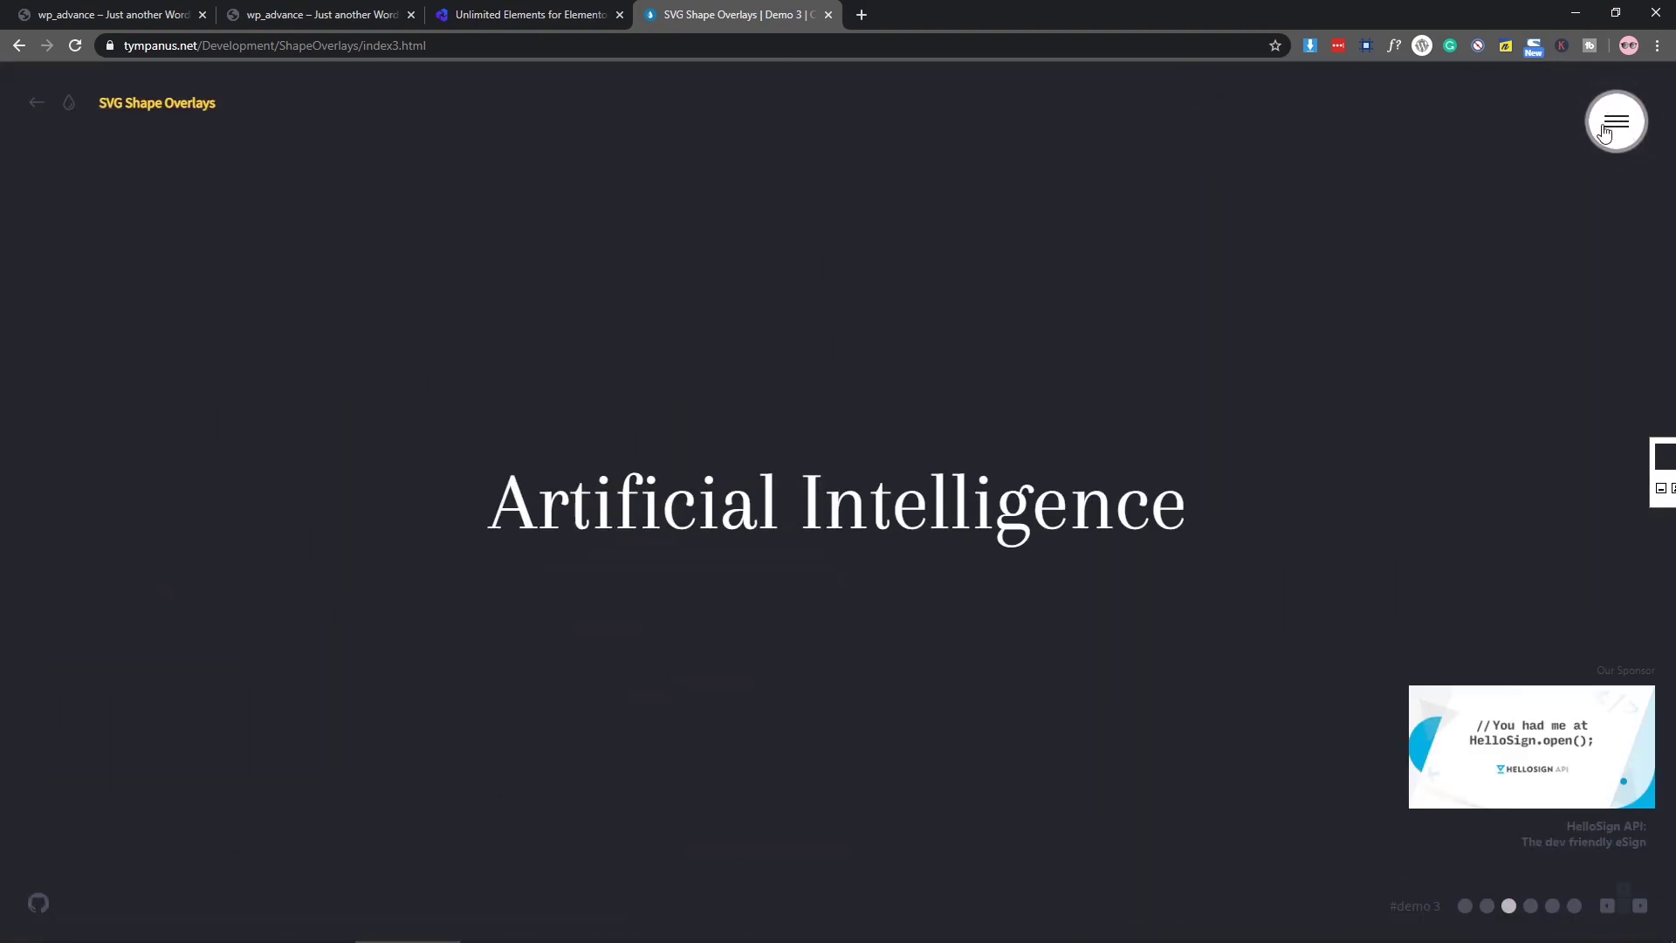
{"action": "left_click", "coordinate": [1613, 128]}
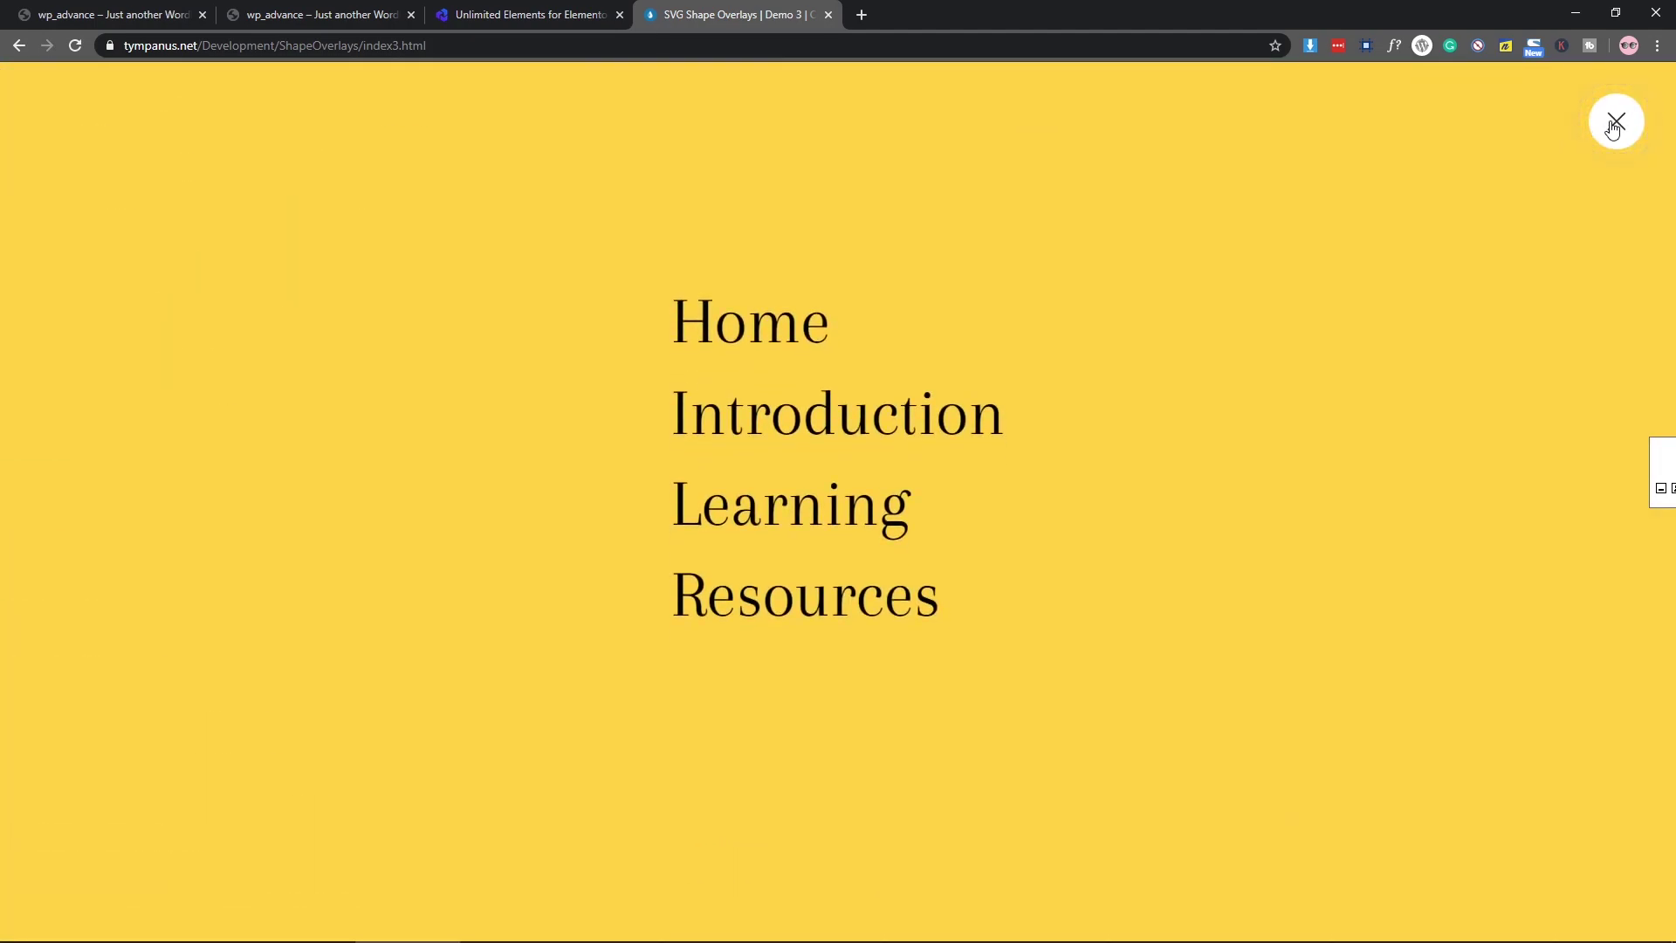
{"action": "left_click", "coordinate": [1612, 127]}
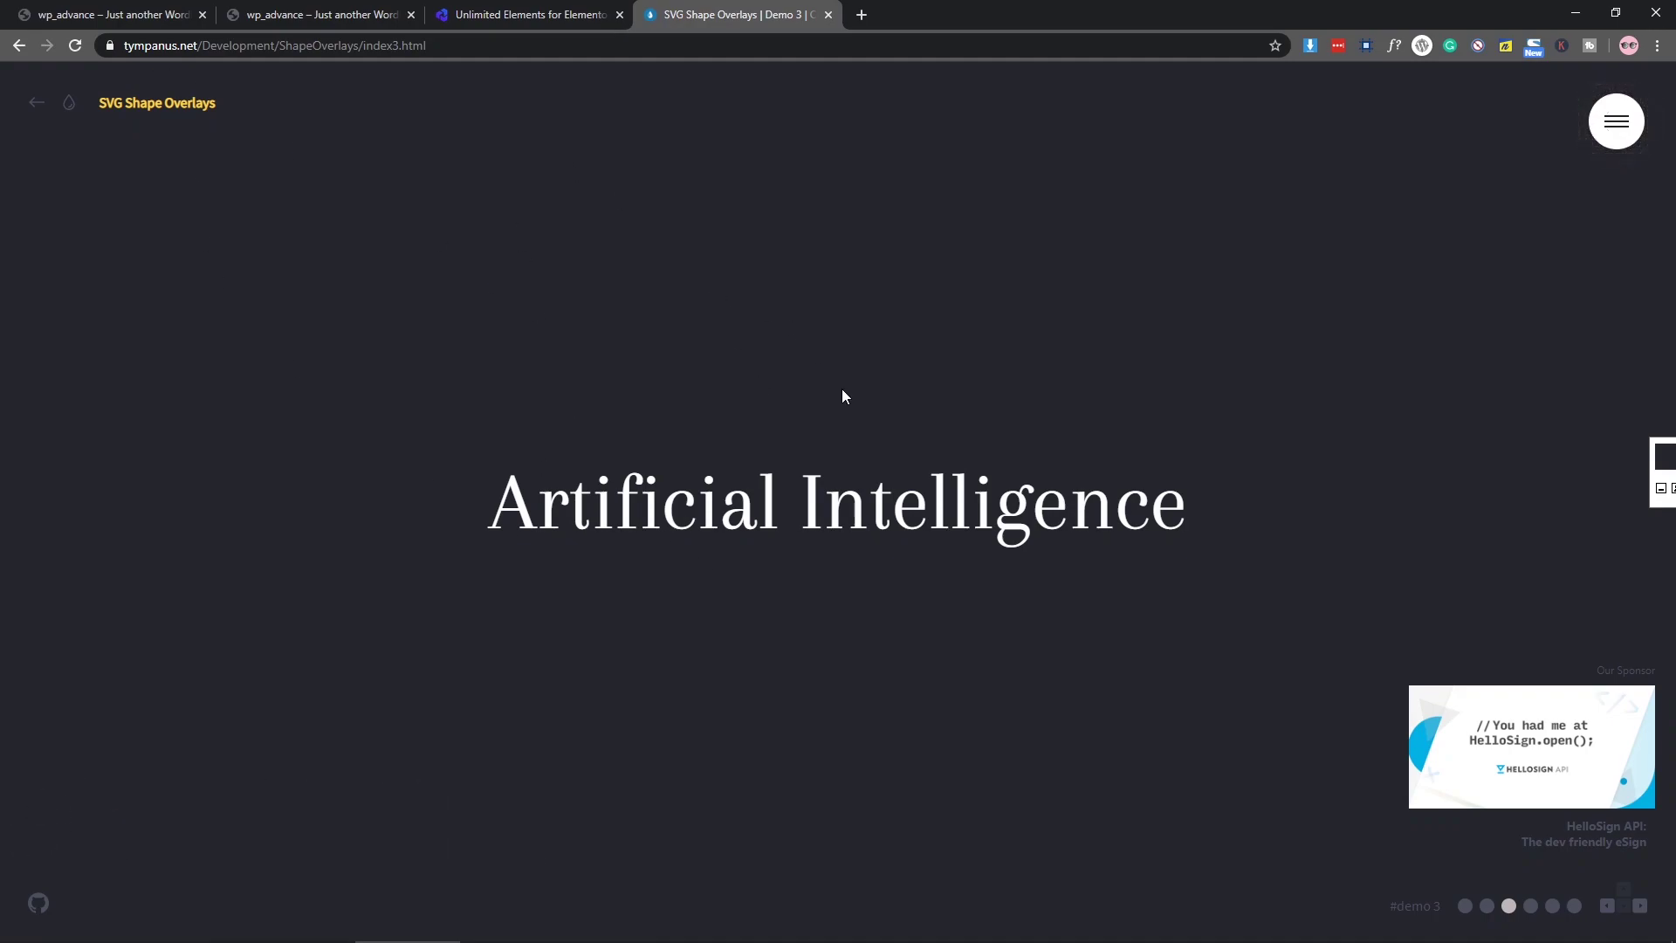
{"action": "left_click", "coordinate": [515, 15]}
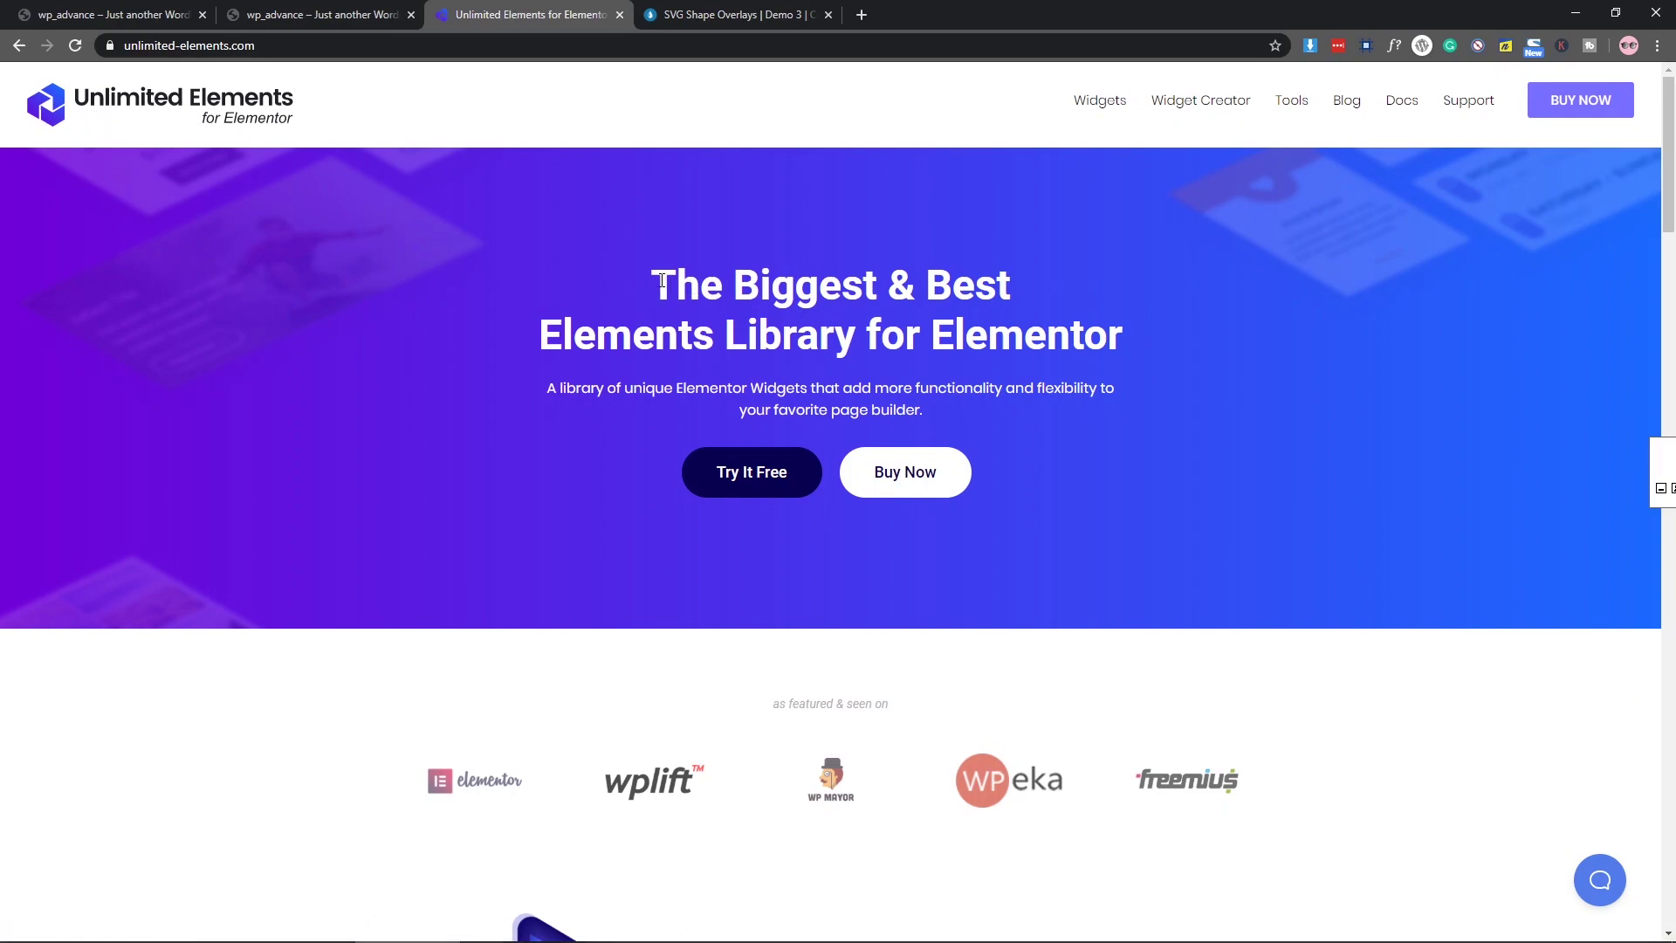
Step: View the Unlimited Elements Widget Creator page, then return to the wp_advance site tab
{"action": "left_click_drag", "start_coordinate": [654, 279], "coordinate": [1117, 345]}
{"action": "left_click", "coordinate": [1117, 345]}
{"action": "left_click", "coordinate": [1194, 106]}
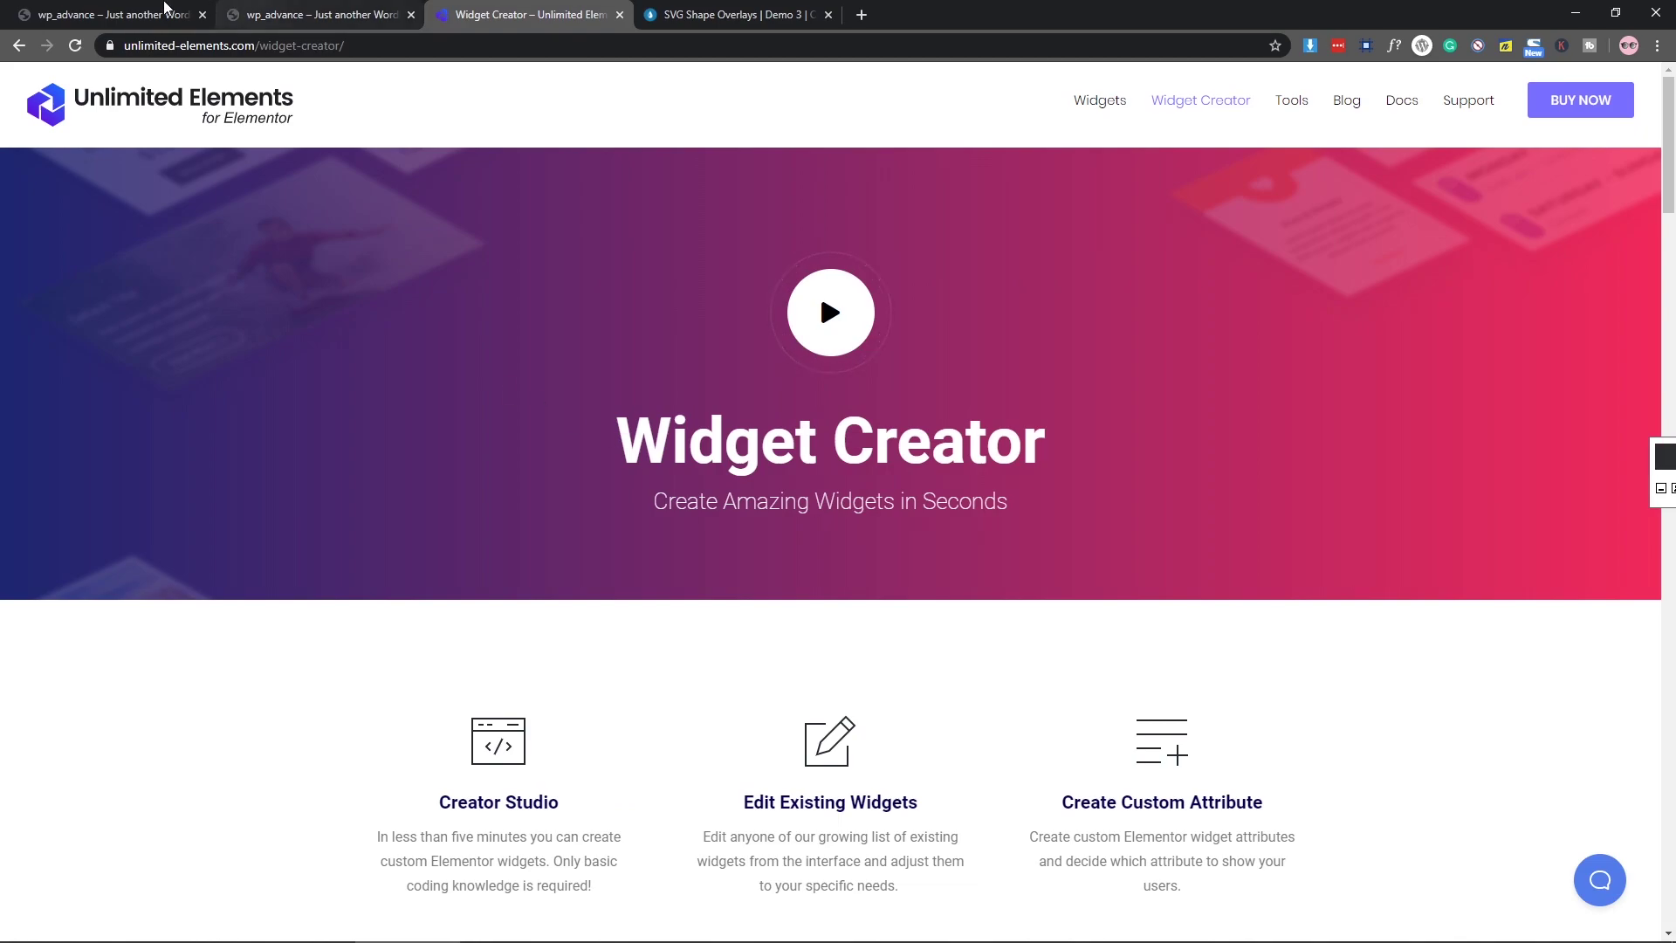
{"action": "left_click", "coordinate": [107, 9]}
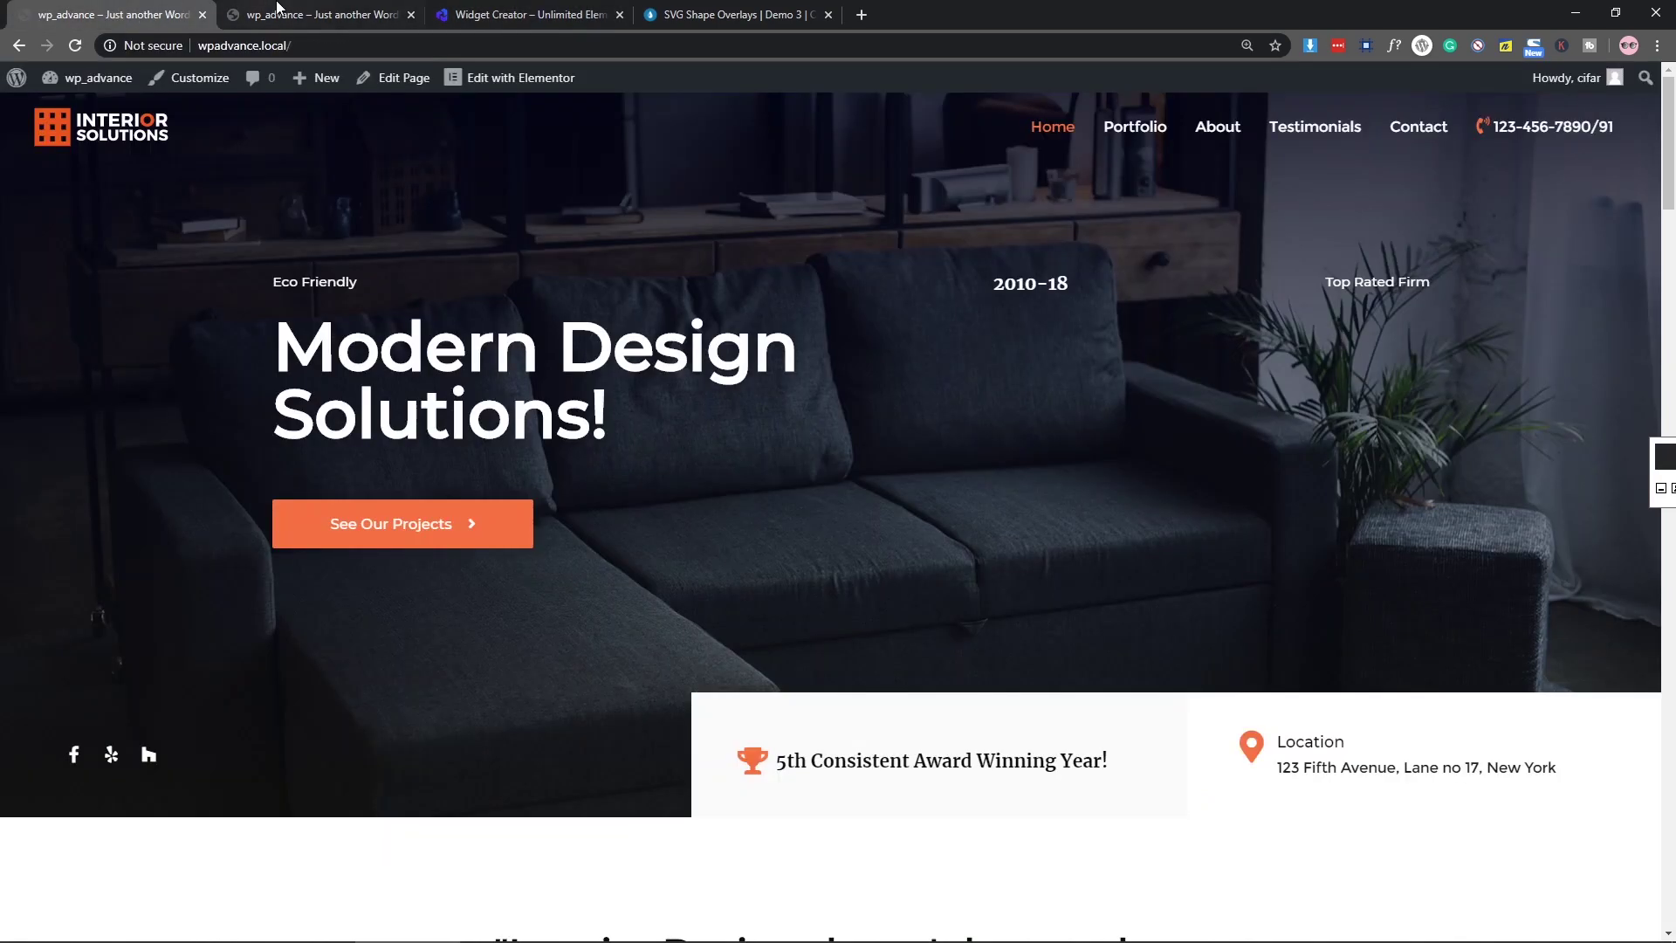
Step: Go to the Add Plugins page in the WordPress admin
{"action": "left_click", "coordinate": [73, 110]}
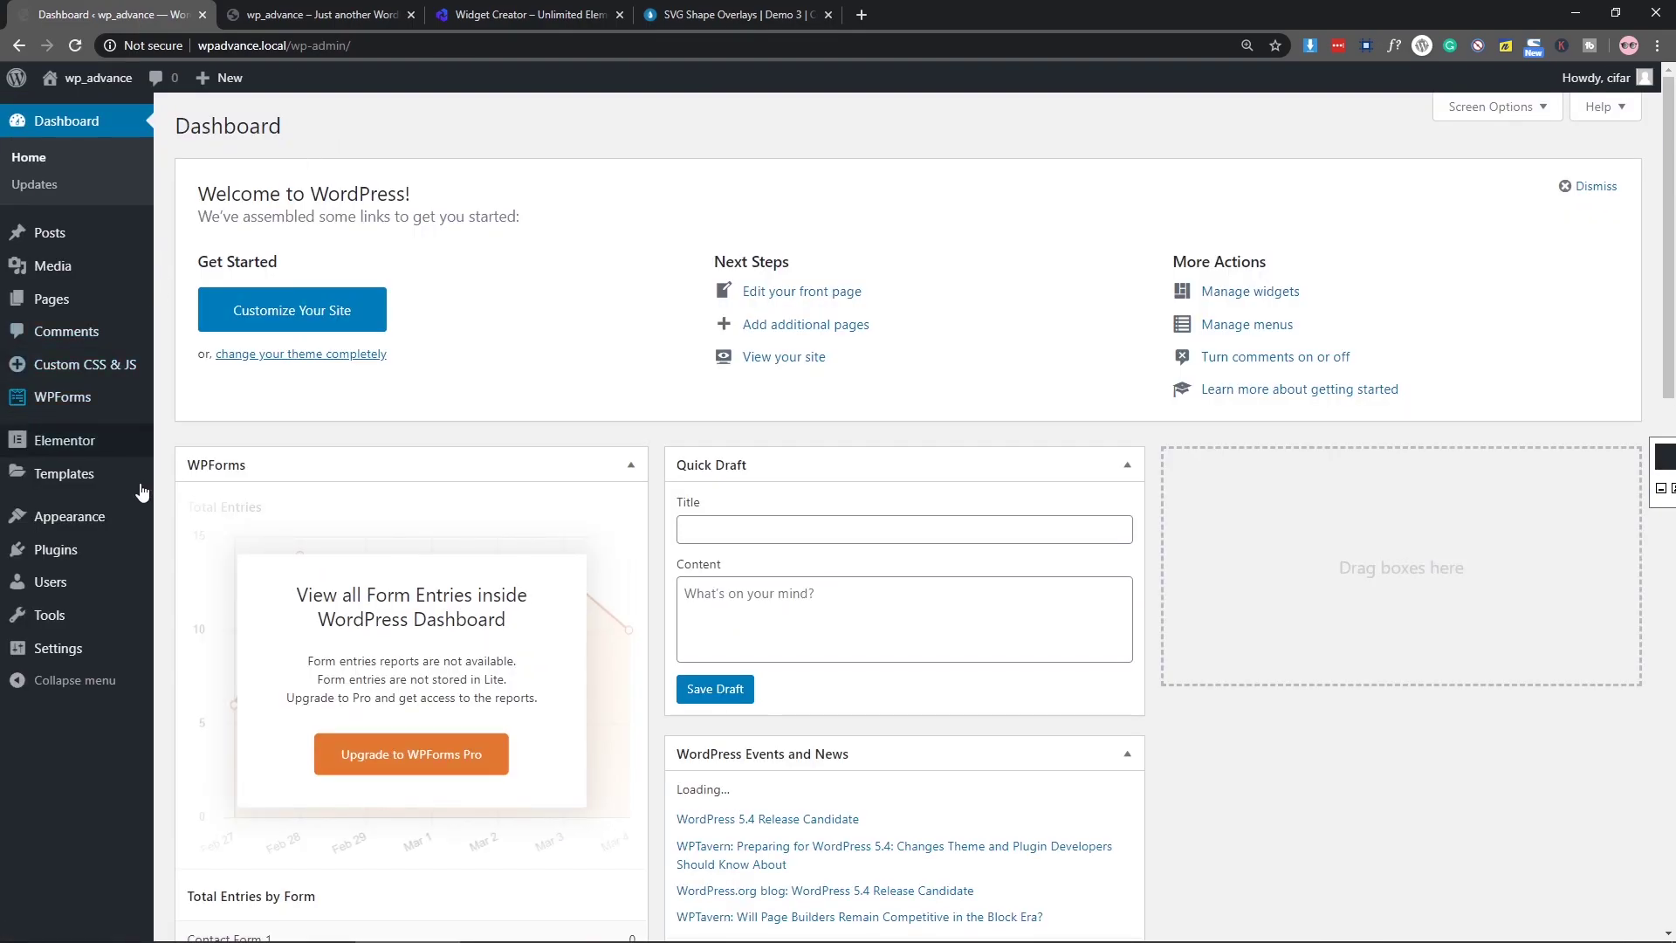
{"action": "left_click", "coordinate": [192, 579]}
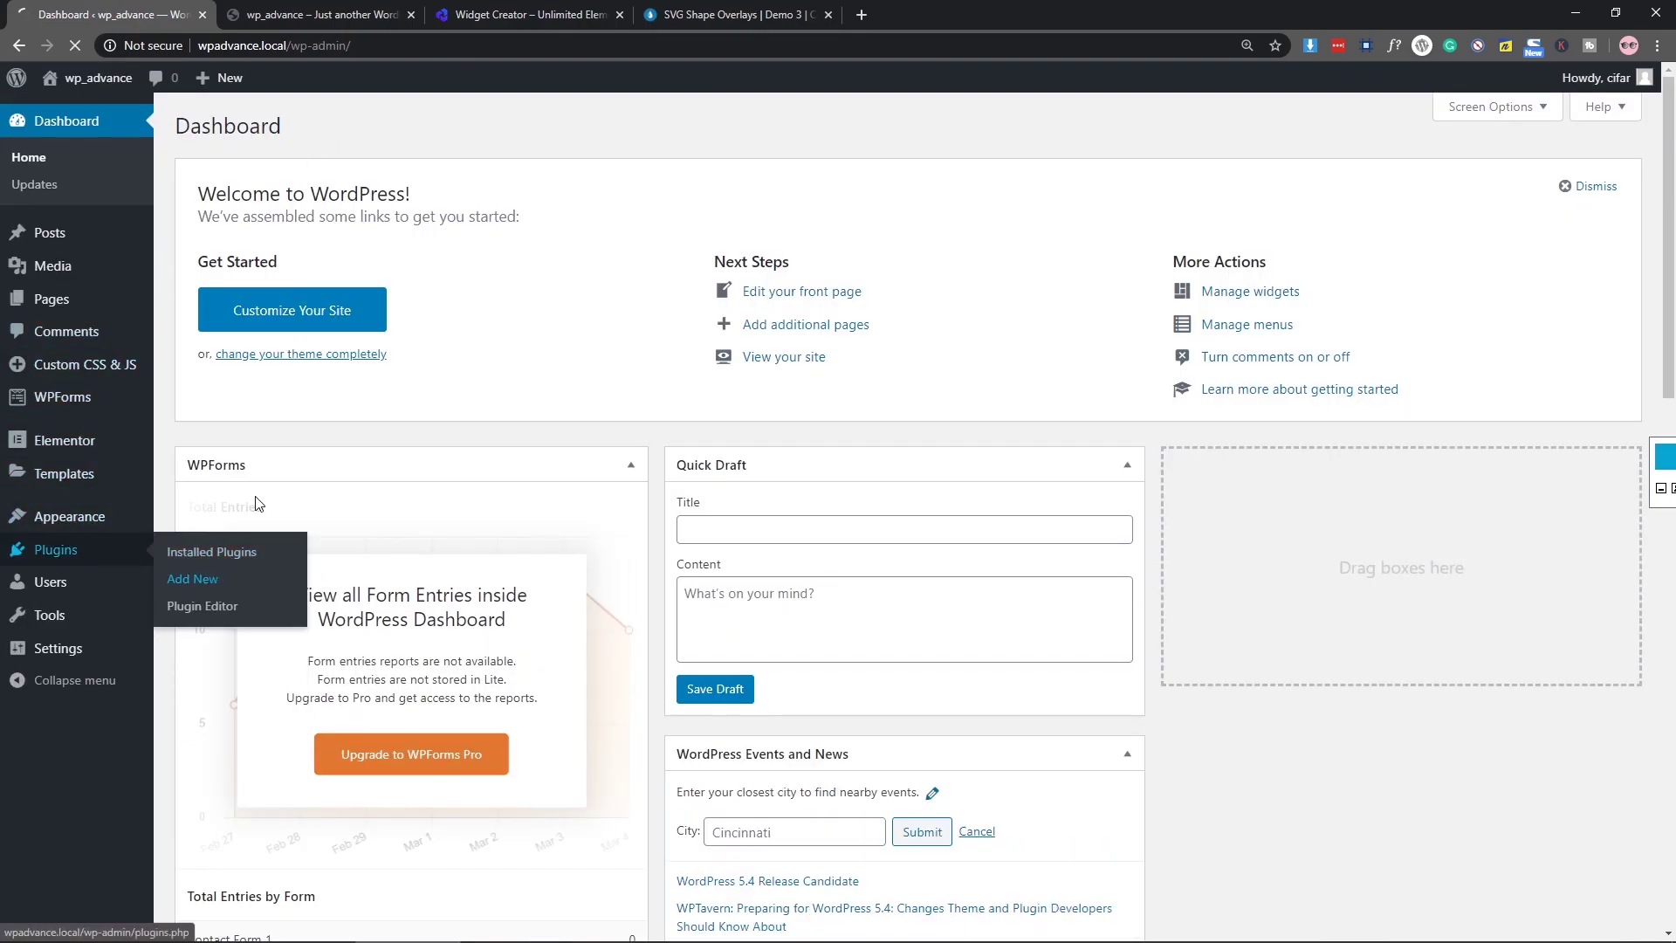
{"action": "left_click", "coordinate": [530, 15]}
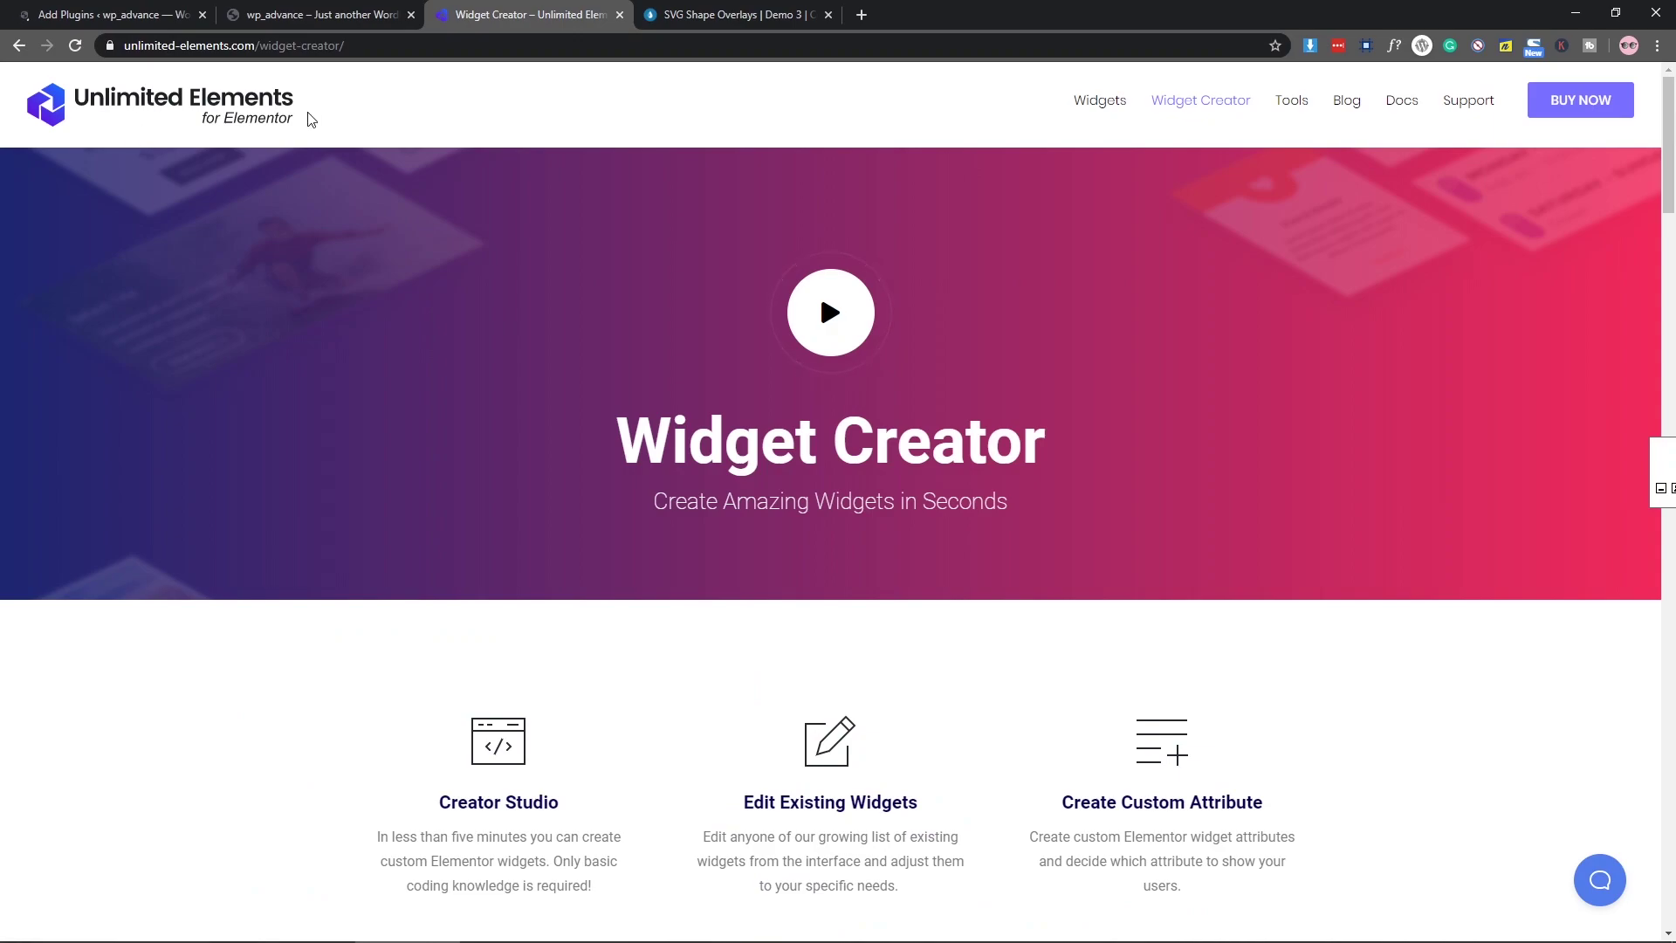
{"action": "left_click", "coordinate": [118, 15]}
Step: Search 'unlimited elements', then install and activate Unlimited Elements for Elementor
{"action": "left_click", "coordinate": [1524, 181]}
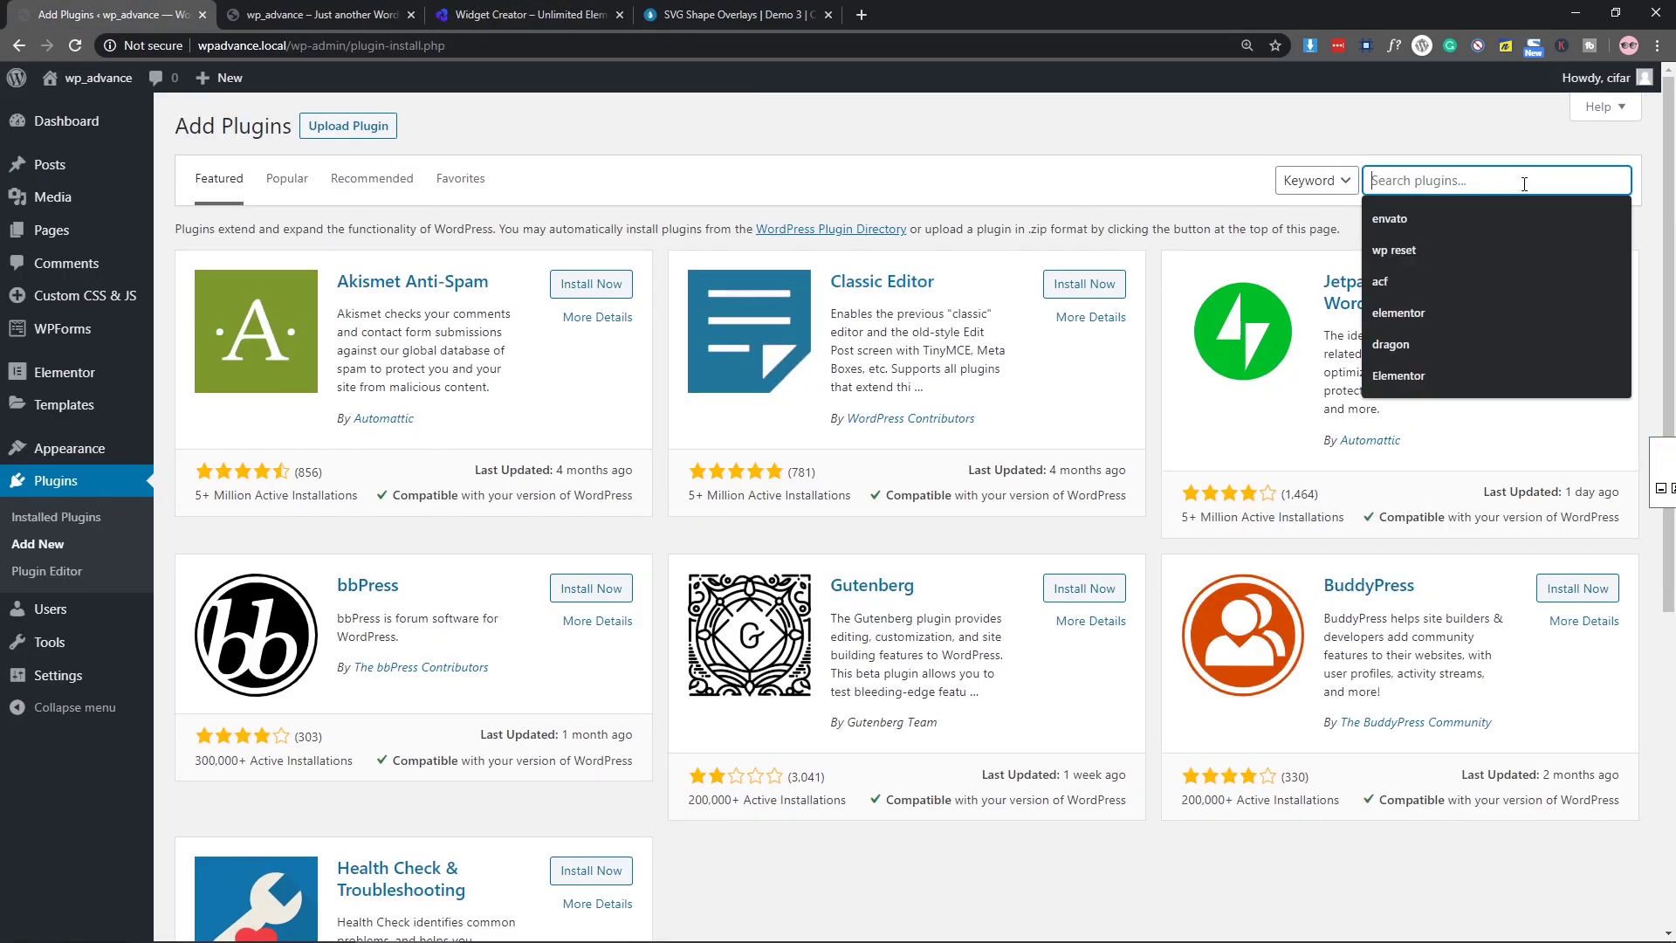
{"action": "type", "text": "un"}
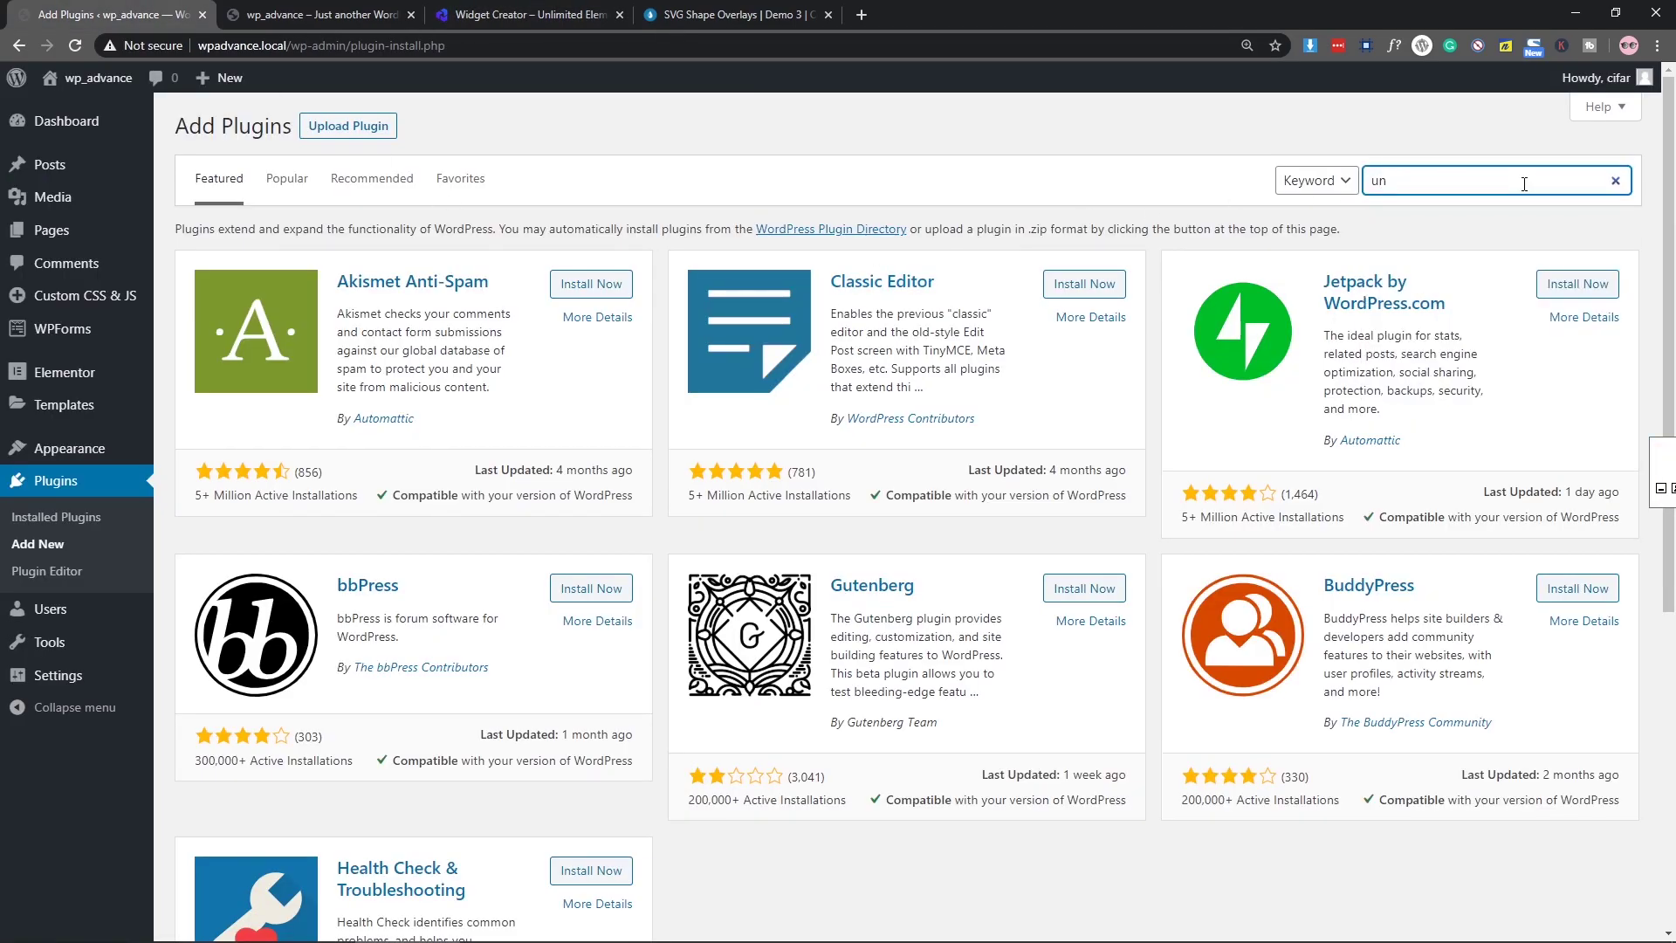
{"action": "type", "text": "limited"}
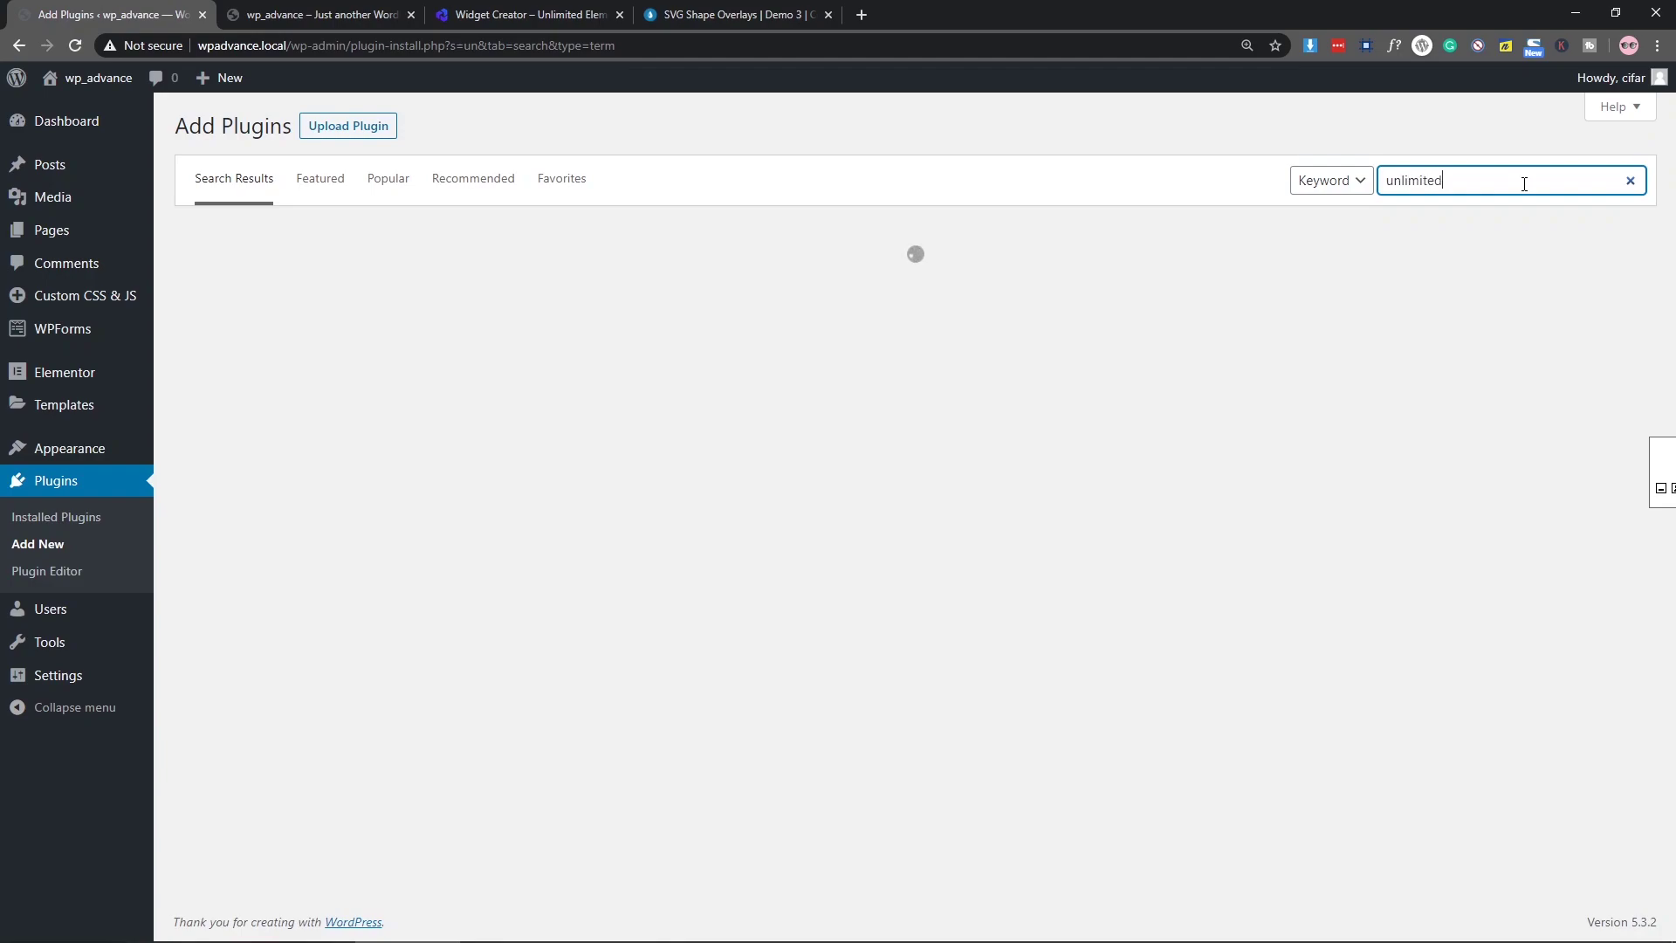
{"action": "type", "text": " elements"}
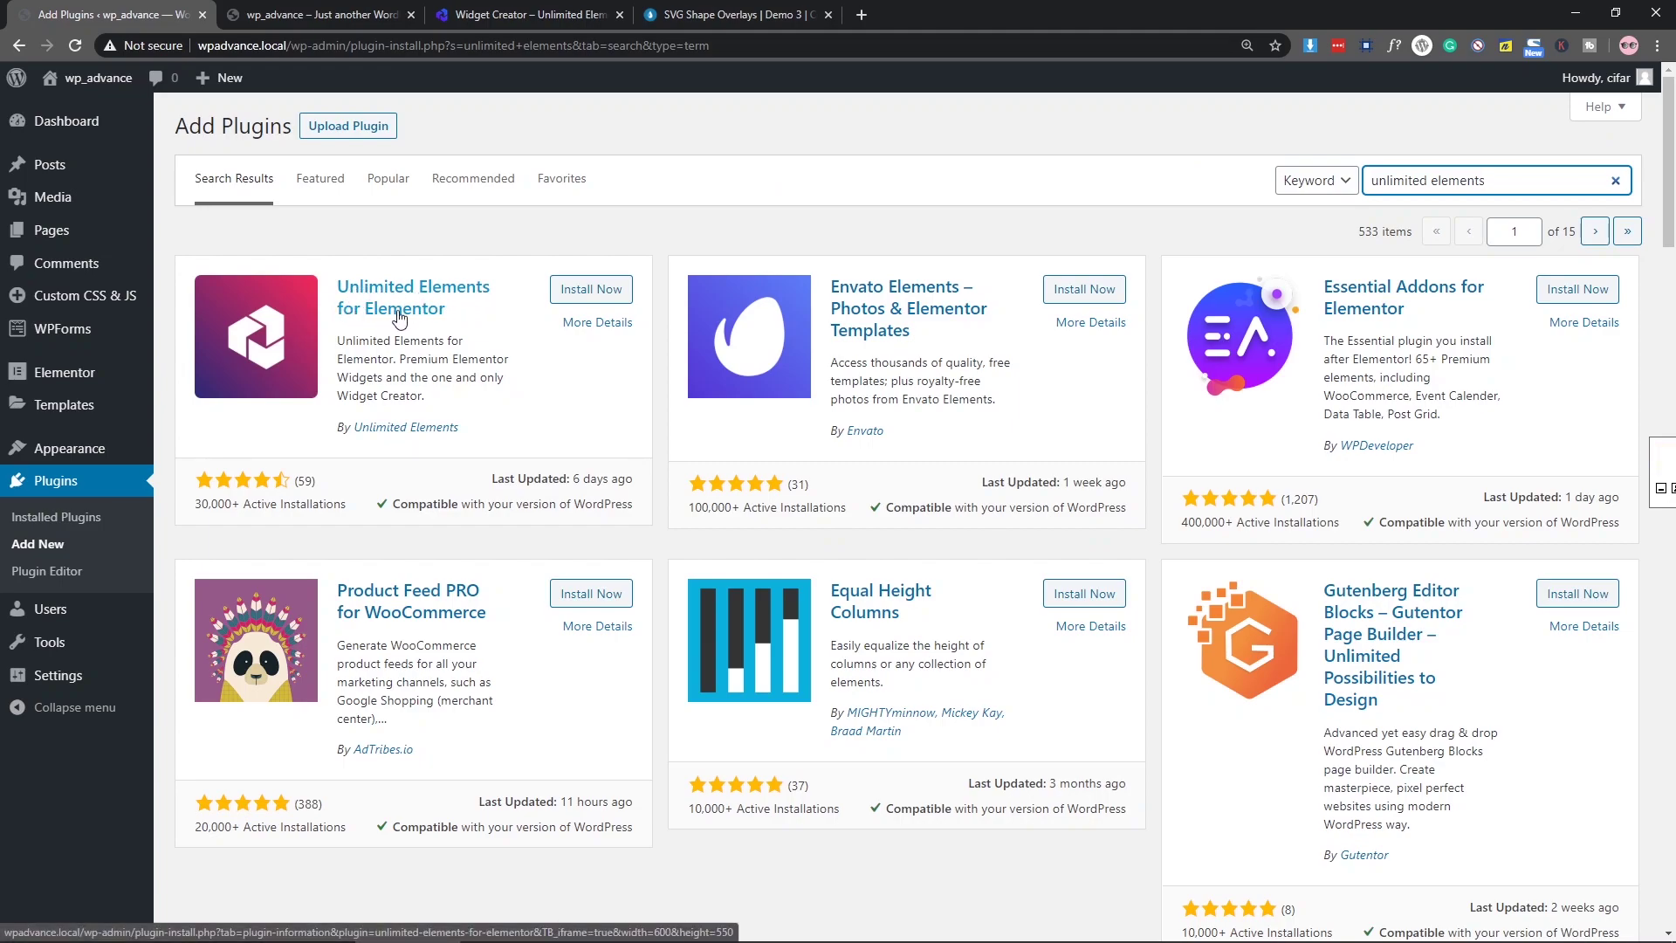
{"action": "left_click", "coordinate": [618, 295]}
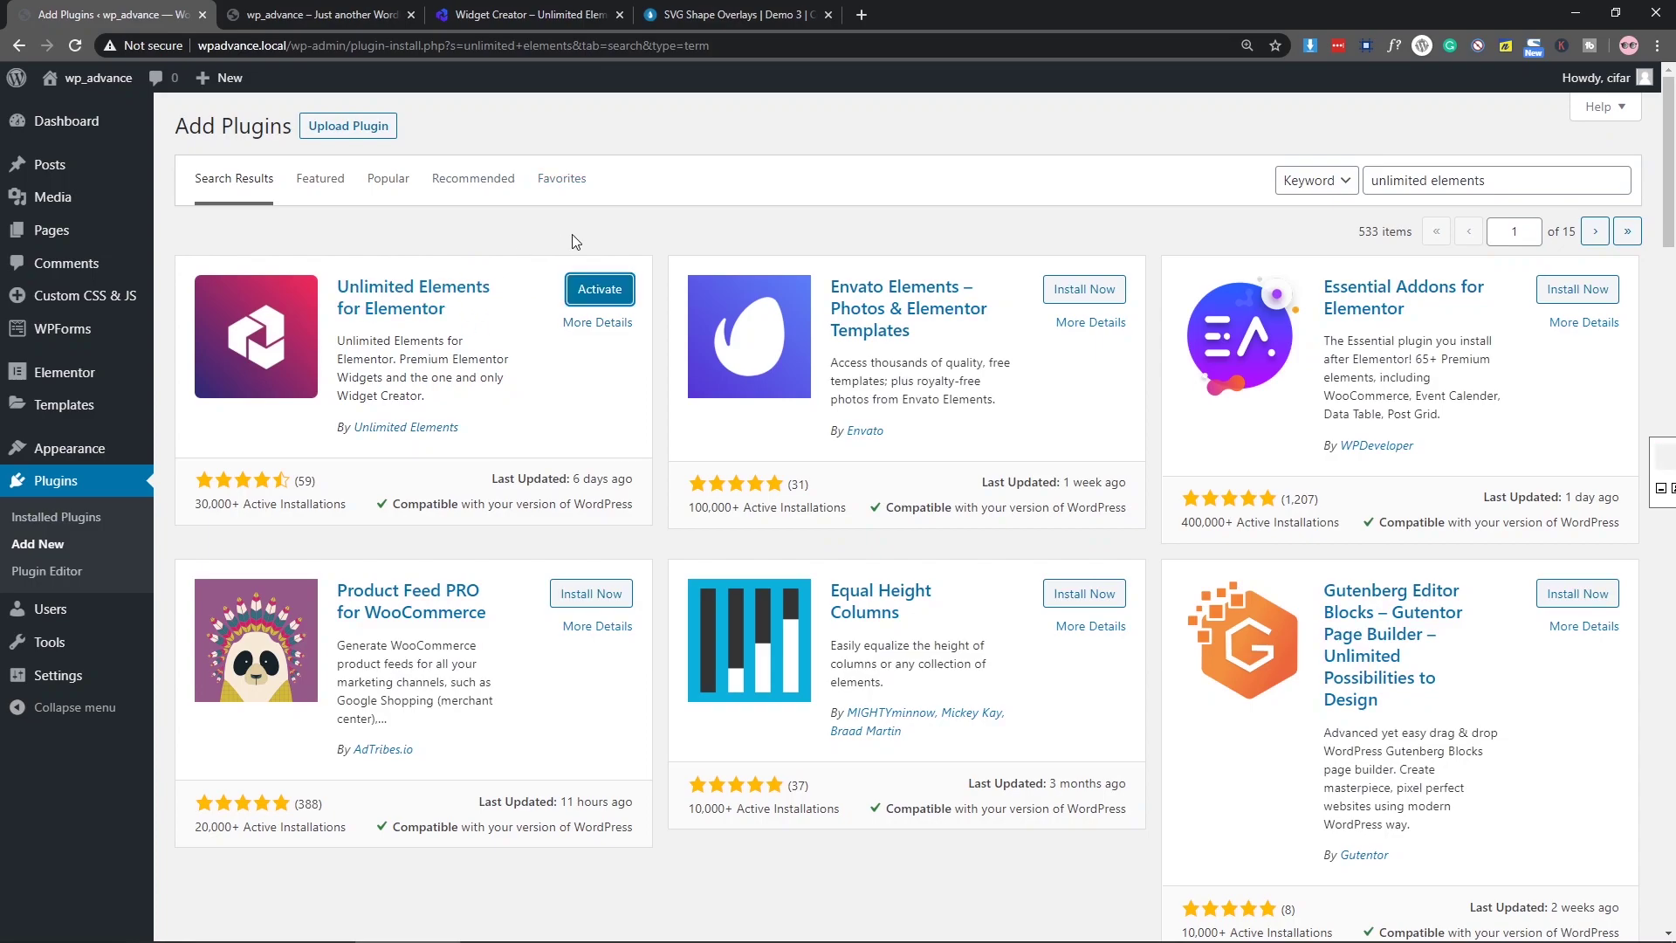
{"action": "left_click", "coordinate": [597, 297]}
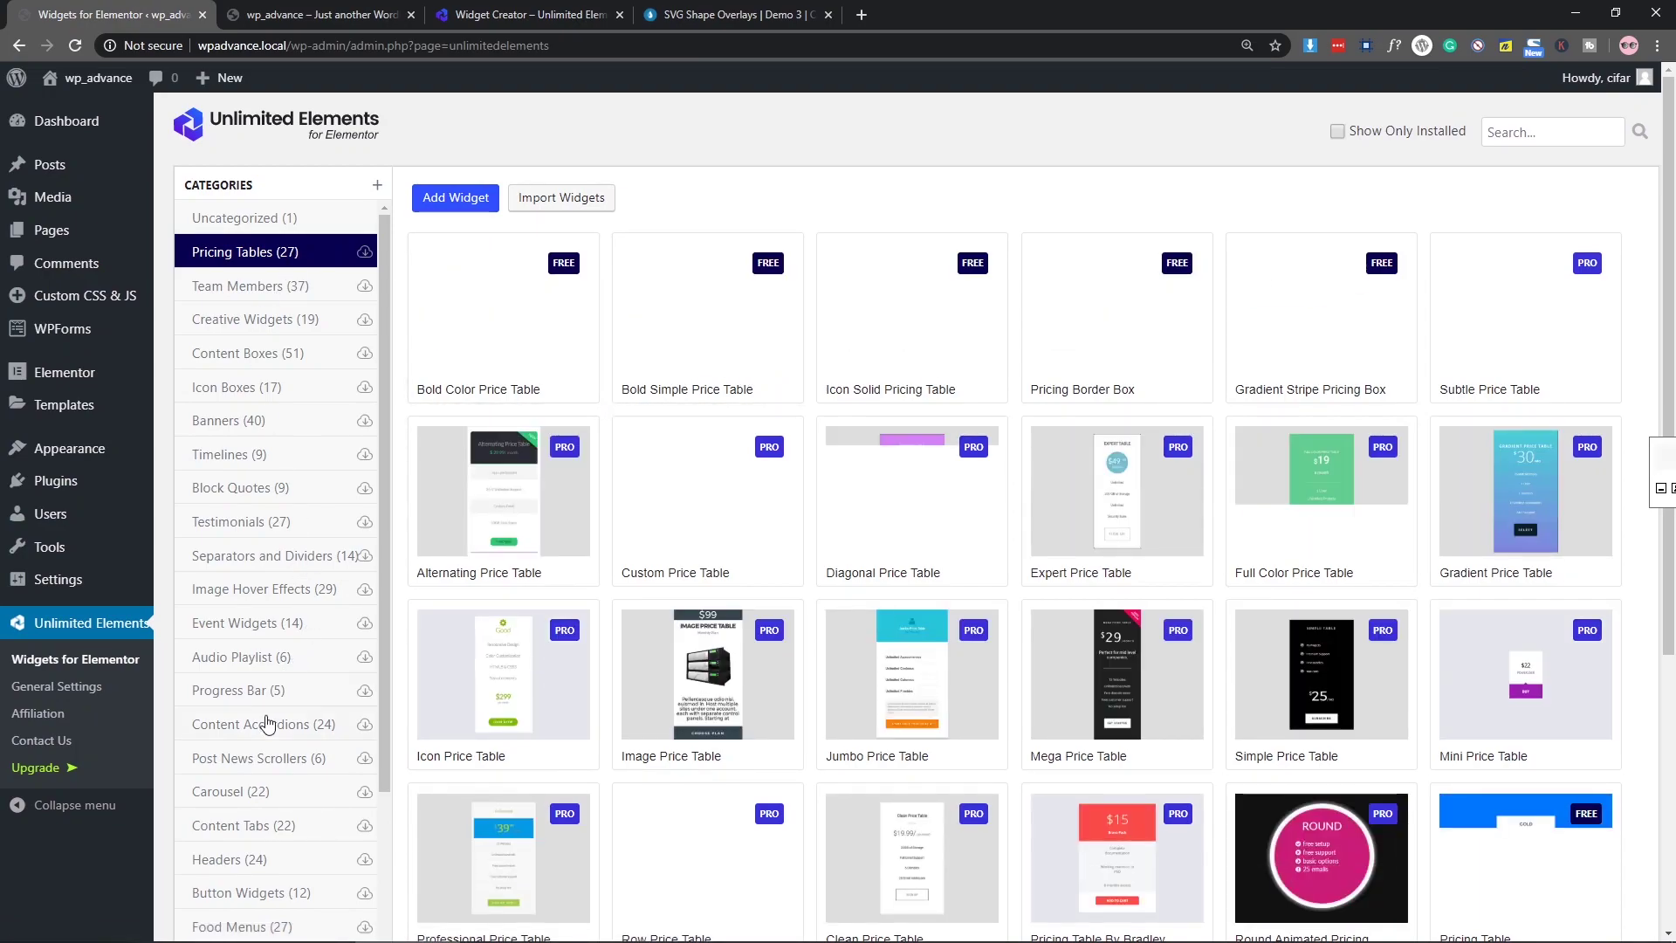
Step: Scroll the Pricing Tables widgets, comparing free ones like Bold Color Price Table with PRO-locked ones
{"action": "scroll", "coordinate": [269, 698], "scroll_direction": "down", "scroll_amount": 6}
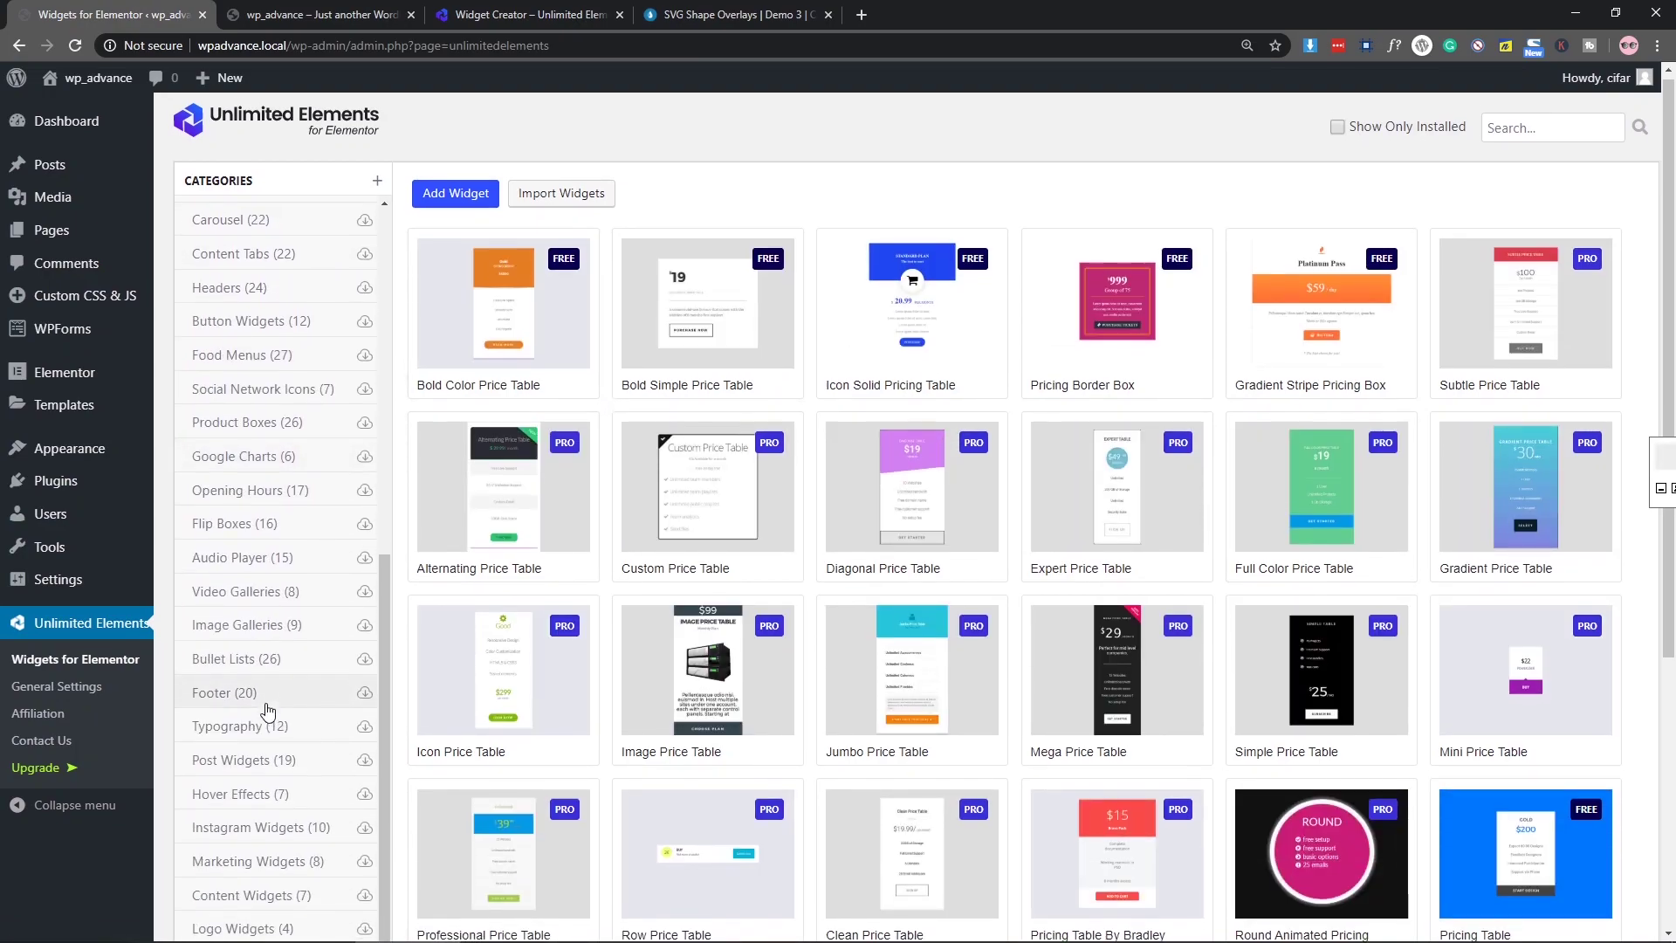
{"action": "scroll", "coordinate": [269, 711], "scroll_direction": "down", "scroll_amount": 5}
{"action": "scroll", "coordinate": [279, 698], "scroll_direction": "up", "scroll_amount": 6}
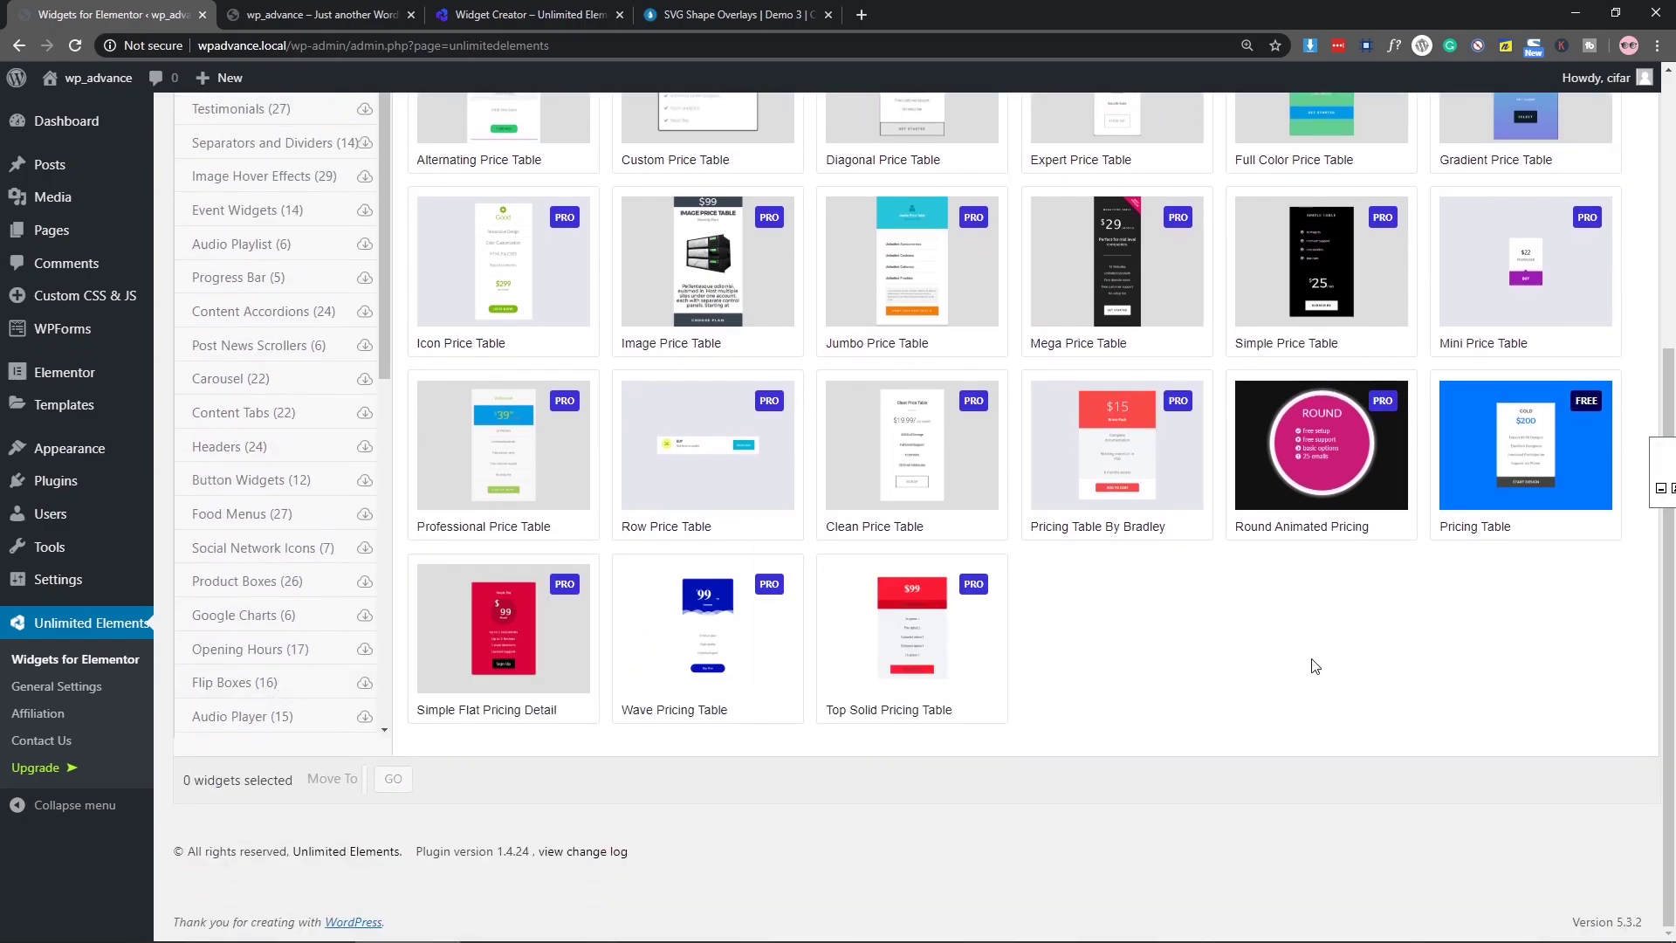
{"action": "scroll", "coordinate": [1316, 666], "scroll_direction": "up", "scroll_amount": 4}
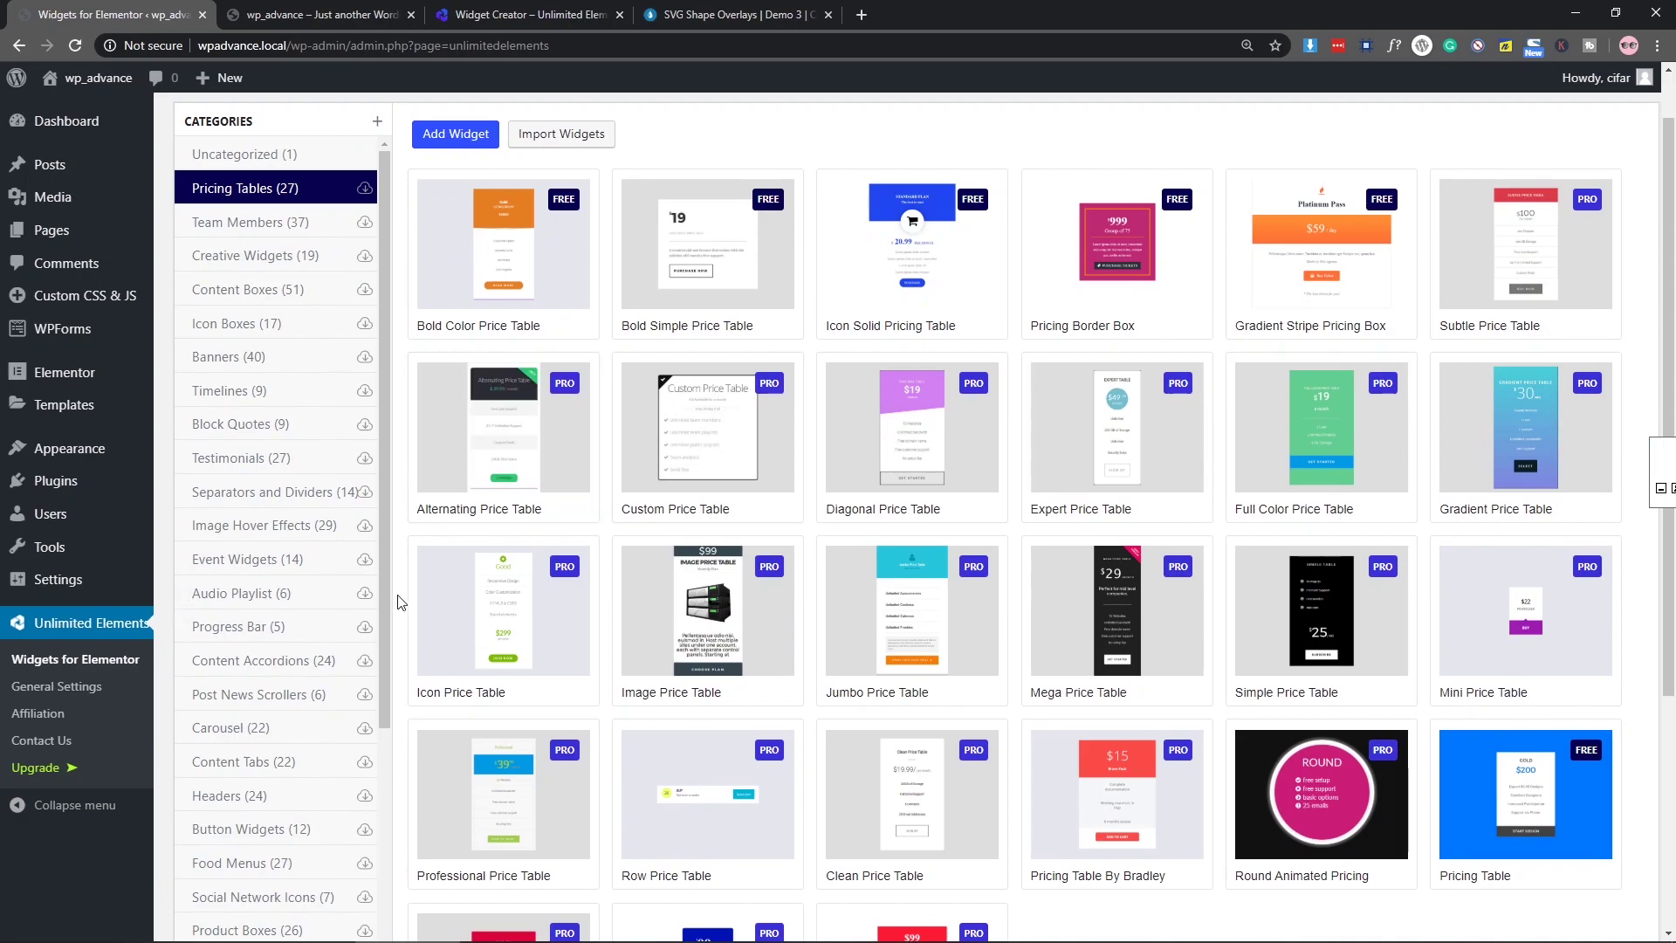
{"action": "mouse_move", "coordinate": [474, 301]}
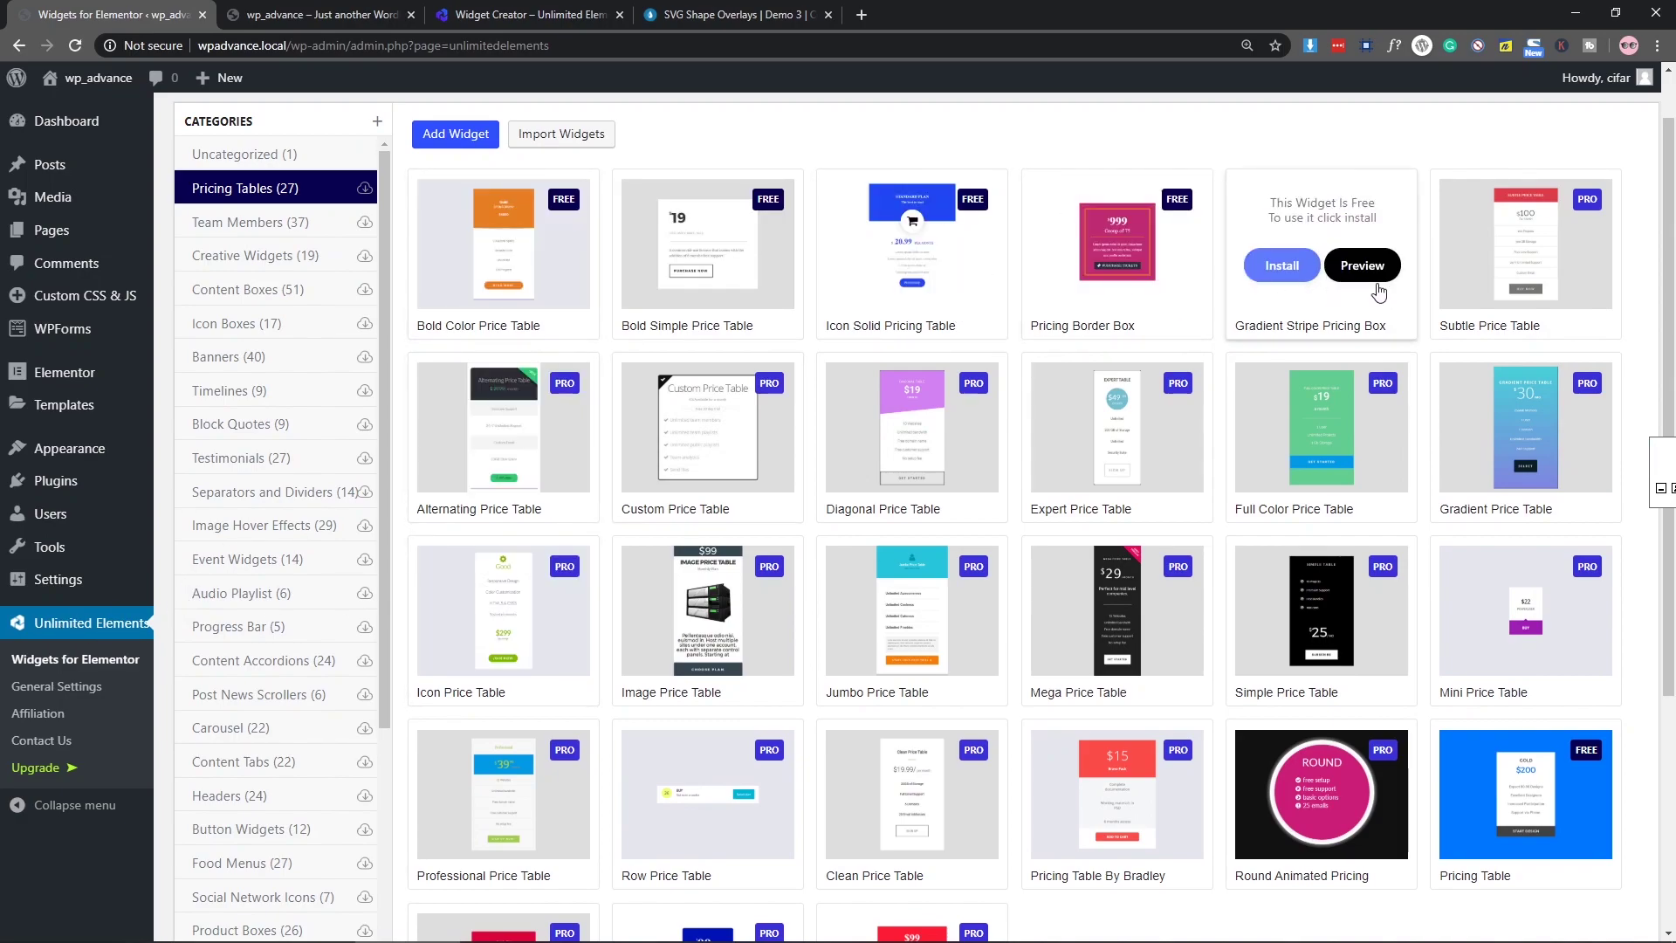
{"action": "mouse_move", "coordinate": [545, 452]}
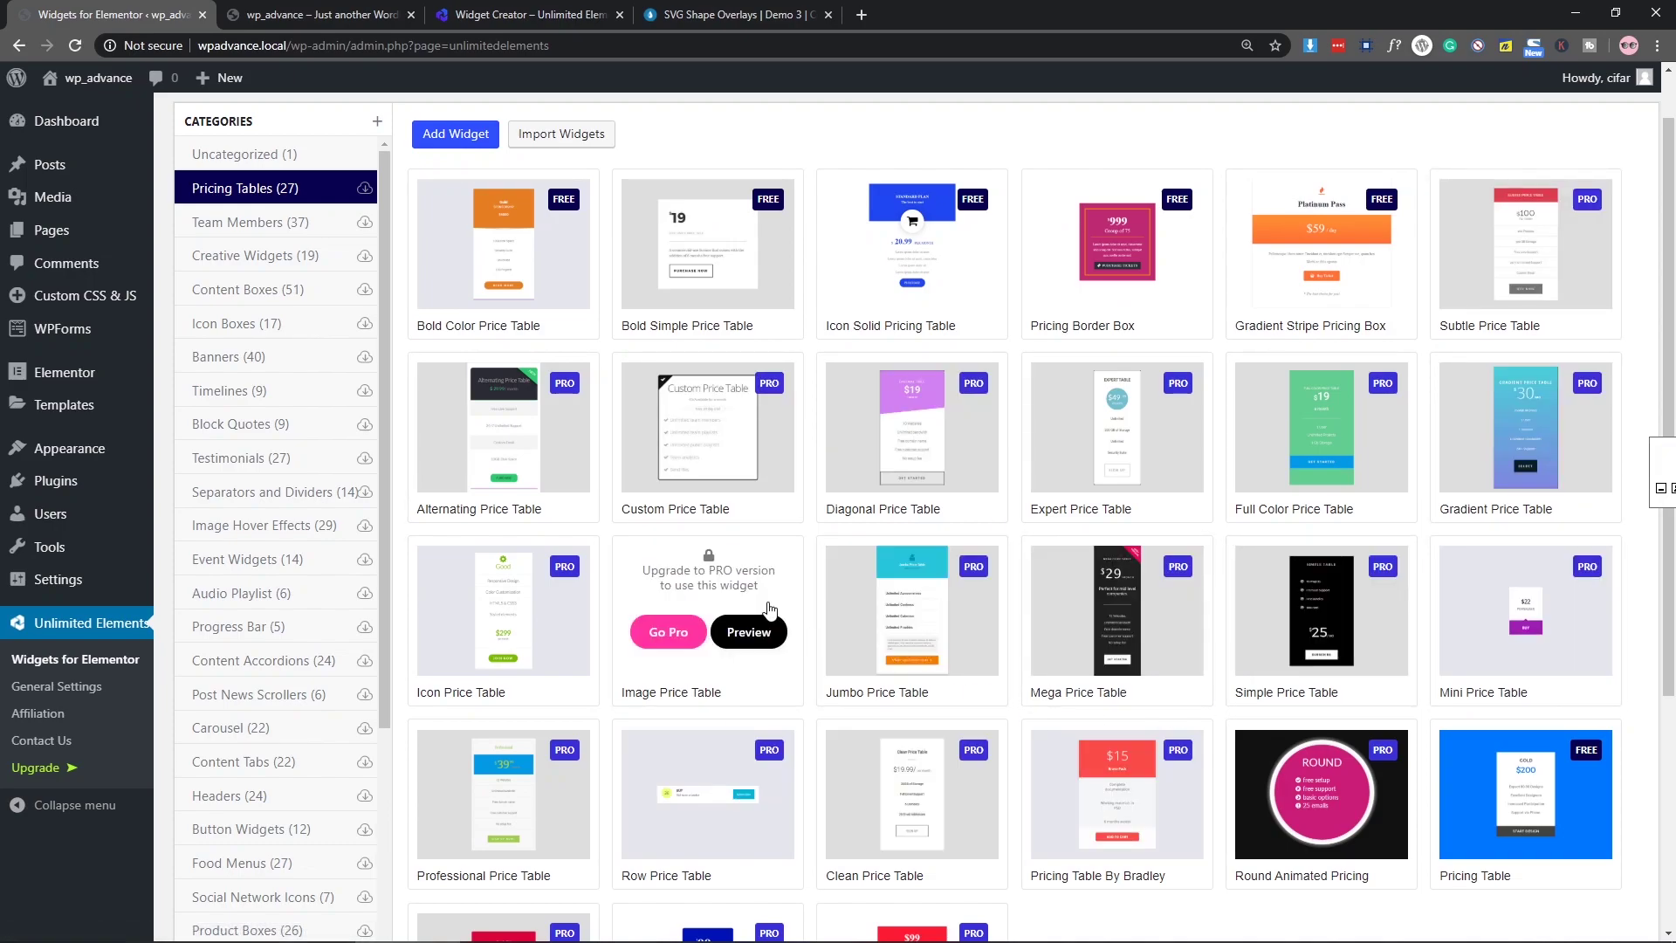
{"action": "scroll", "coordinate": [767, 606], "scroll_direction": "up", "scroll_amount": 1}
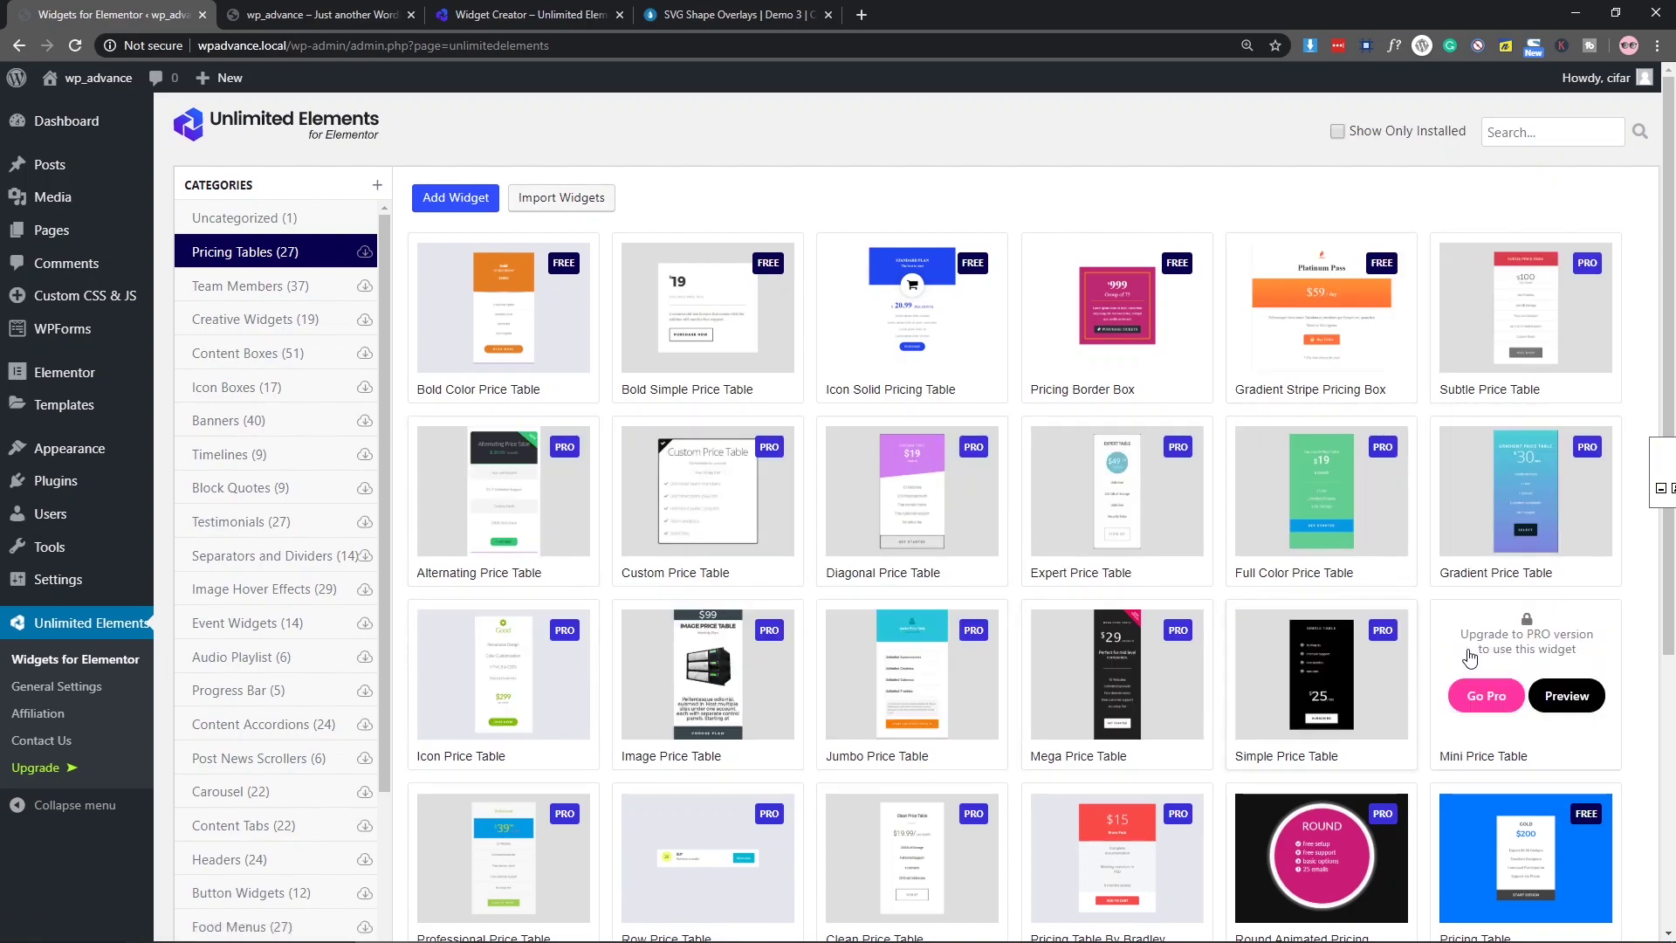
{"action": "scroll", "coordinate": [1518, 672], "scroll_direction": "down", "scroll_amount": 2}
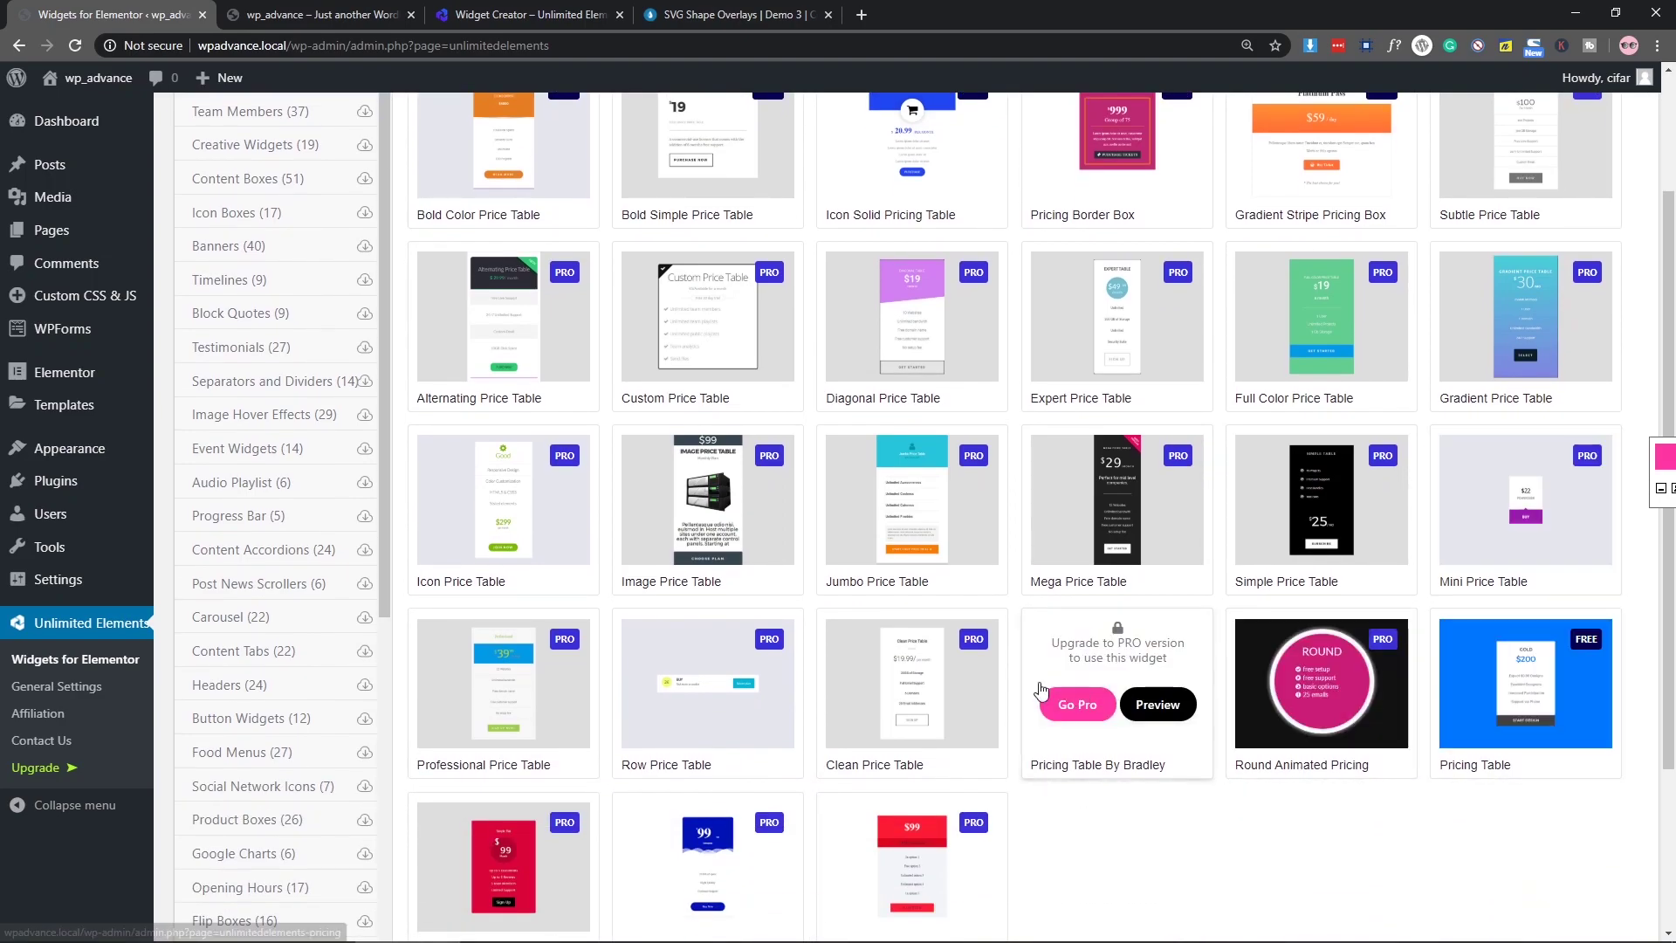
Step: Load webcifar.com/unlimitedelements in a new browser tab
{"action": "left_click", "coordinate": [862, 14]}
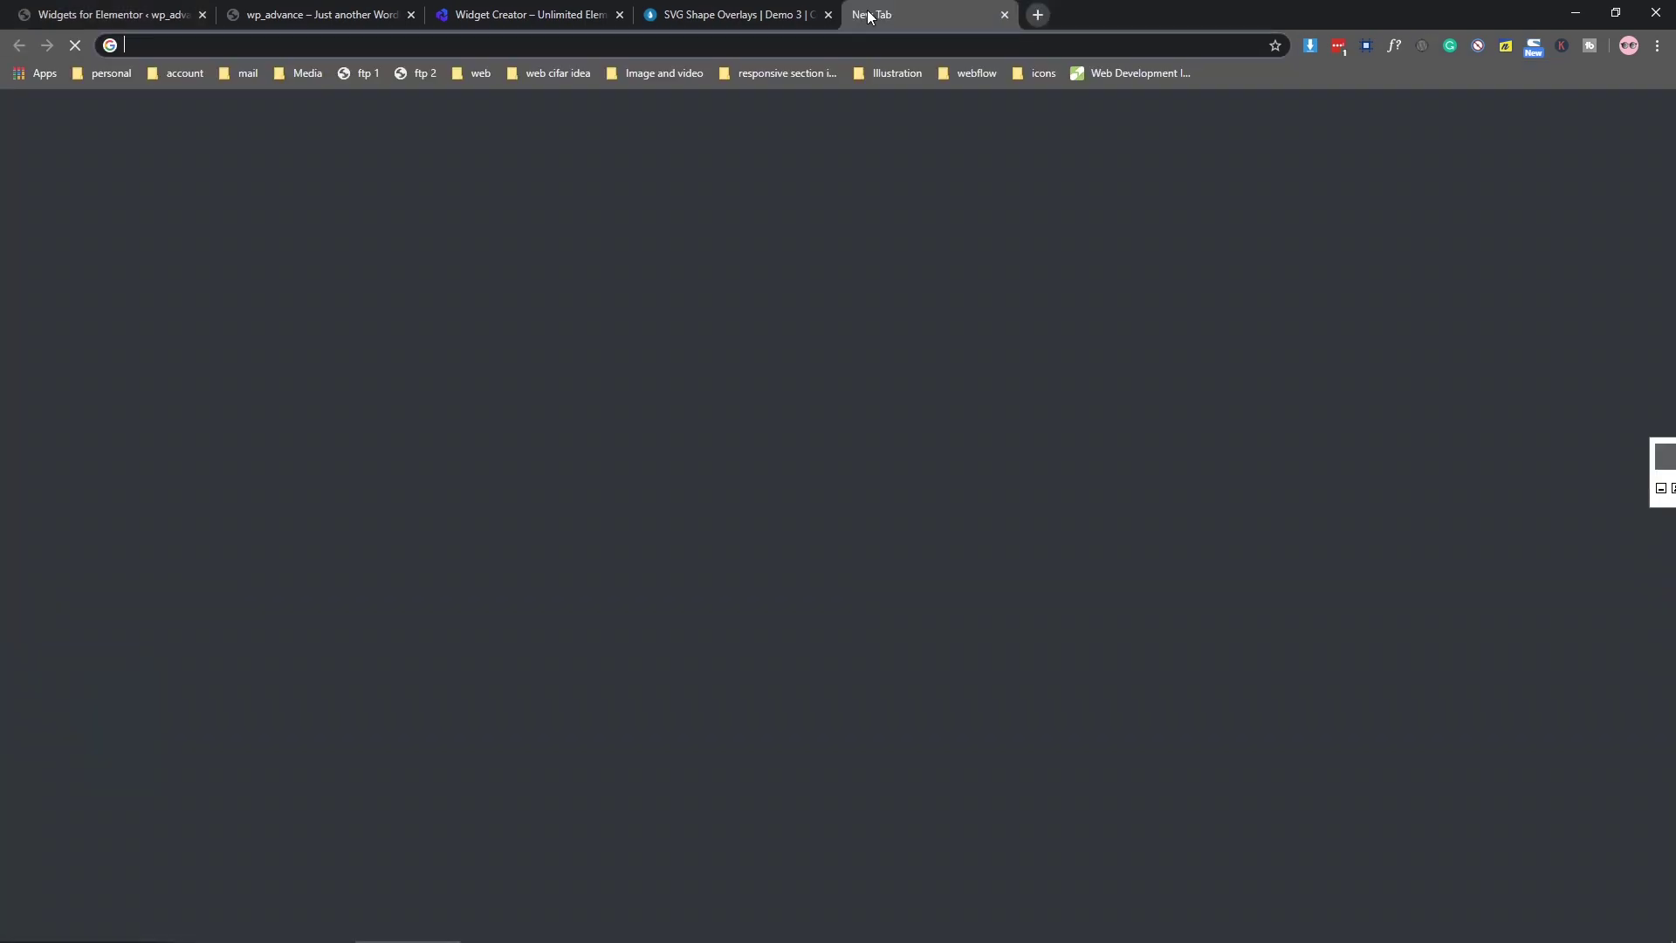
{"action": "type", "text": "webcifar.com/"}
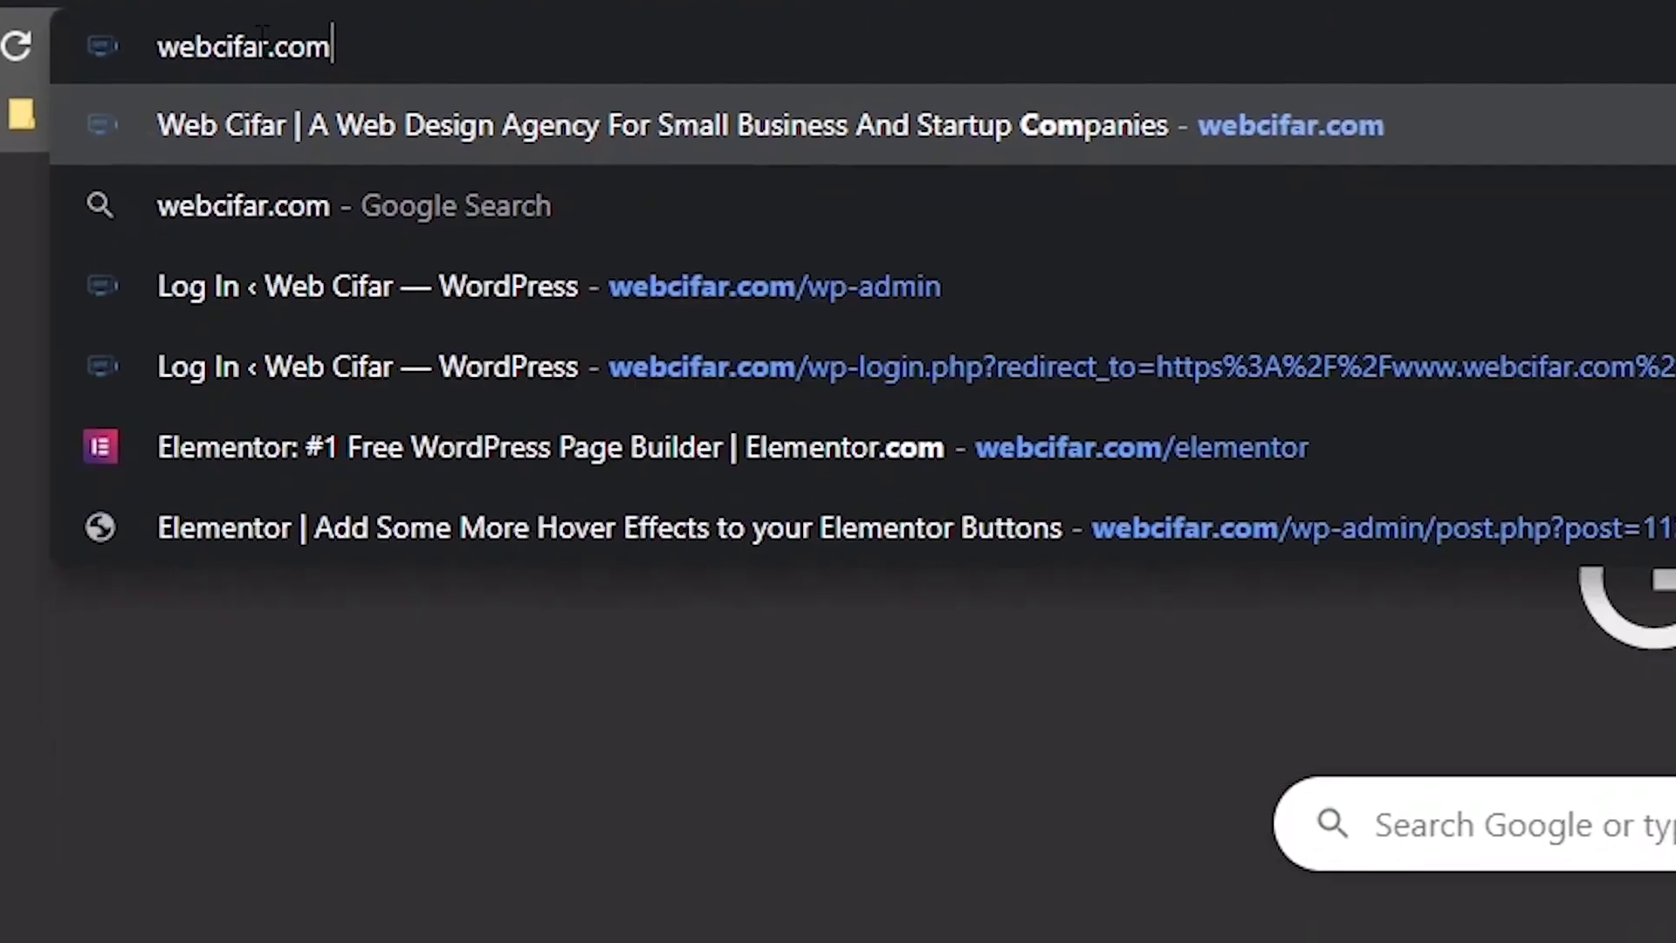
{"action": "type", "text": "unl"}
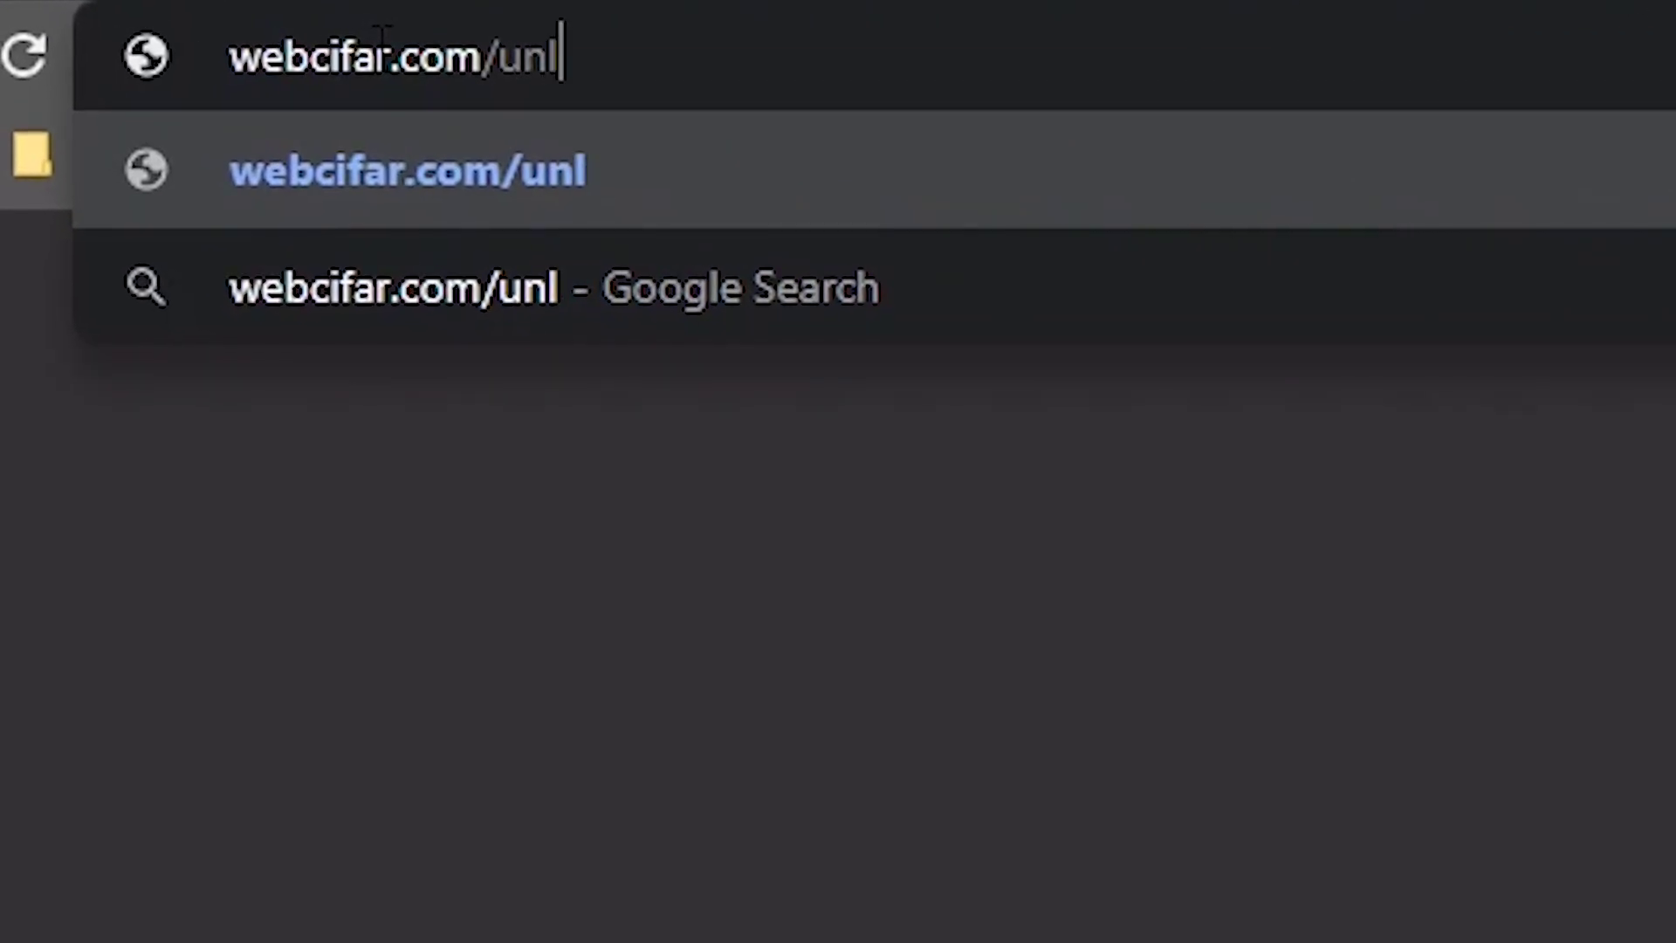
{"action": "type", "text": "imitede"}
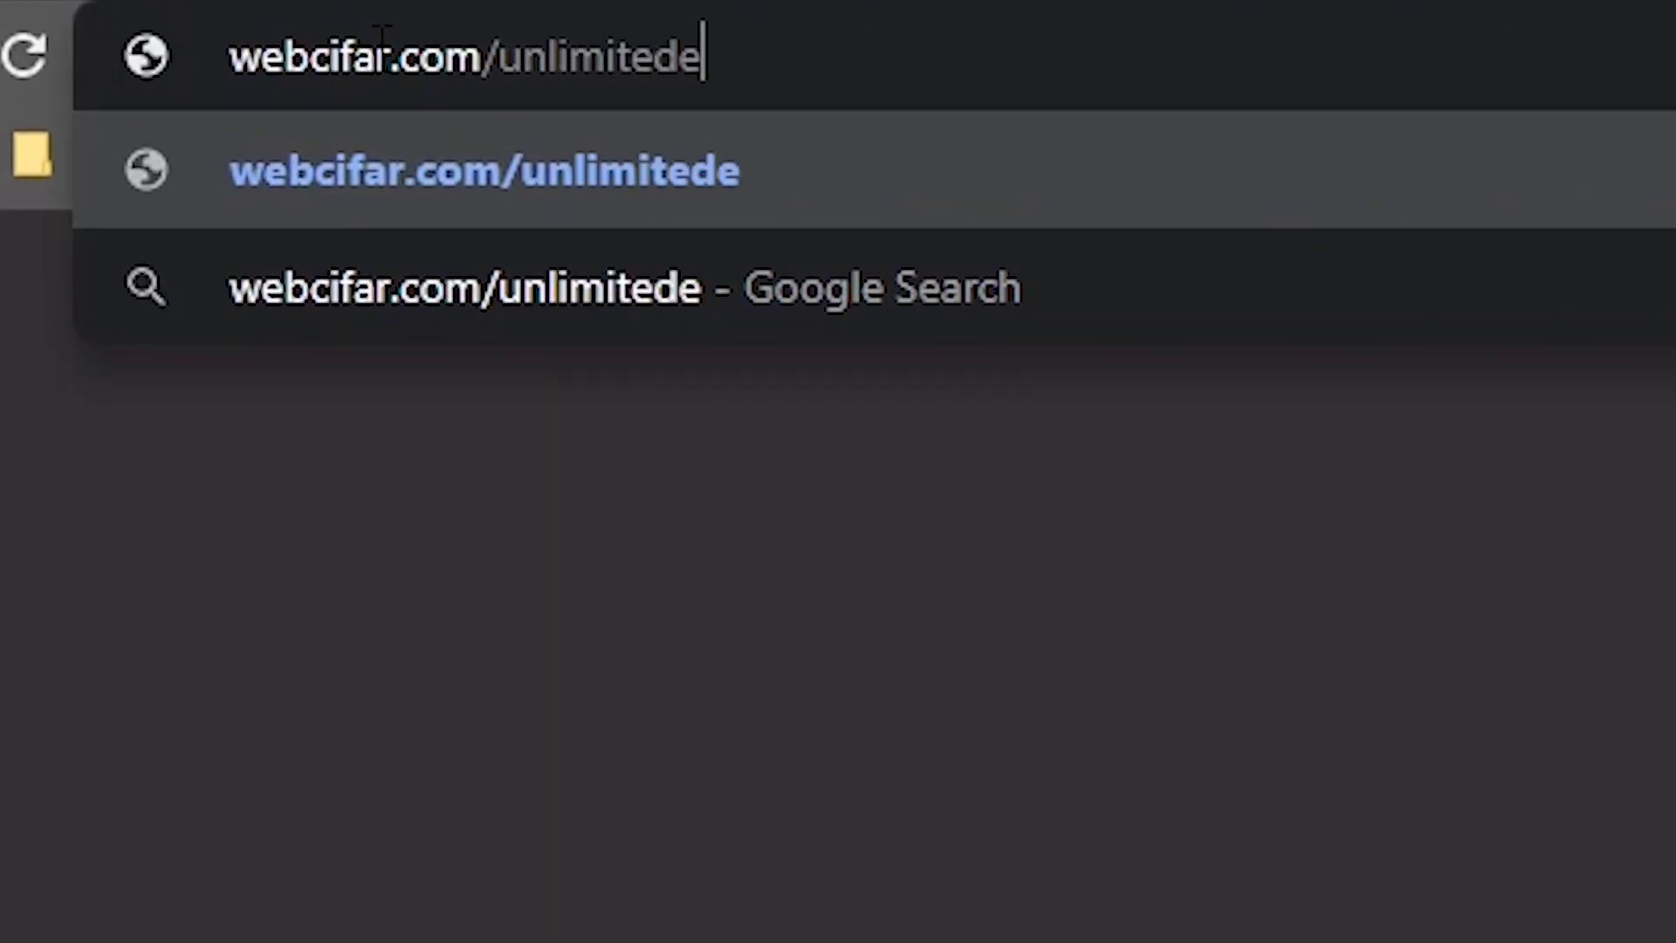
{"action": "type", "text": "lements"}
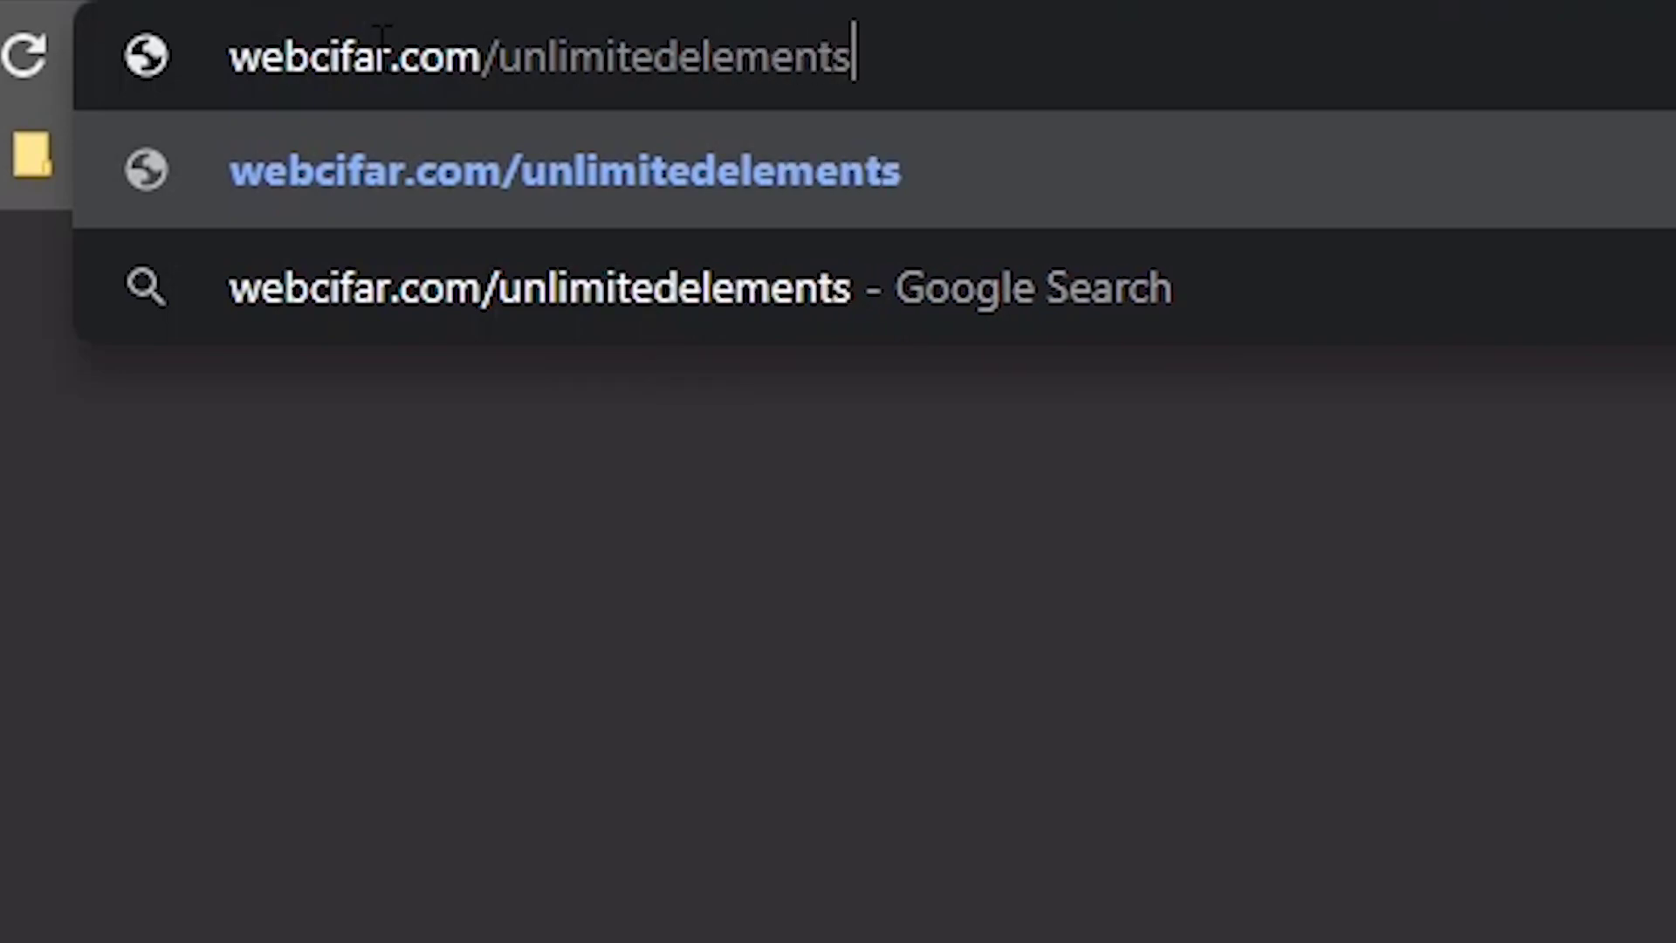
{"action": "key", "text": "Return"}
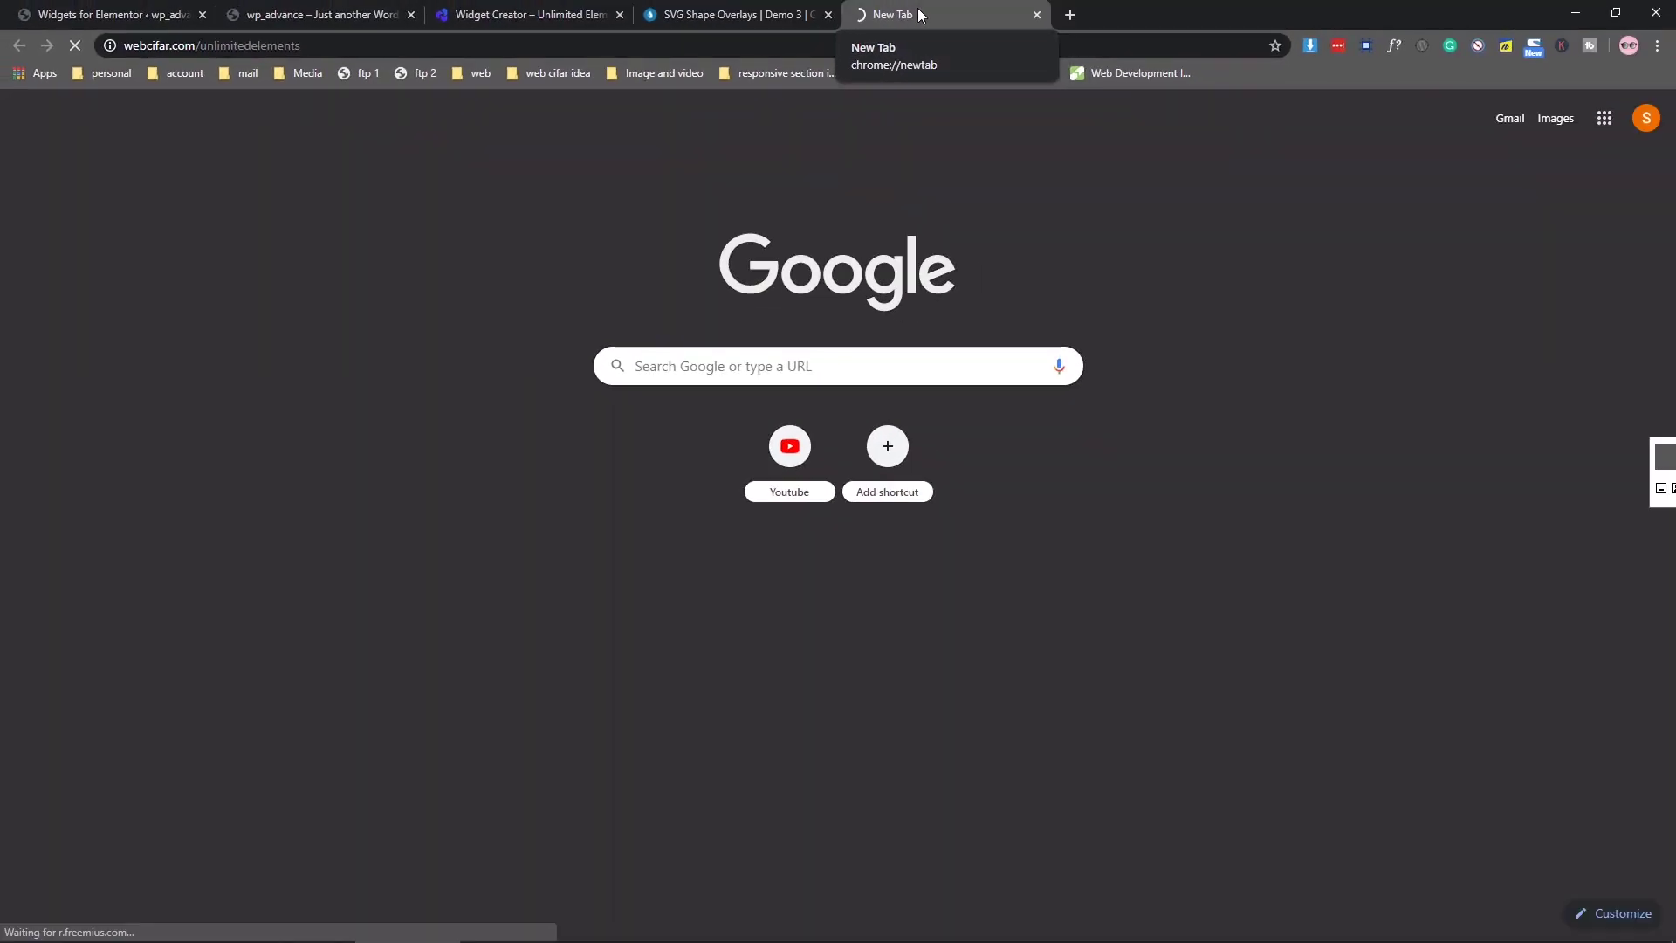
Step: Review the Starter $39, Professional $99 and Business $149 plans, then close the pricing tab
{"action": "scroll", "coordinate": [898, 385], "scroll_direction": "down", "scroll_amount": 2}
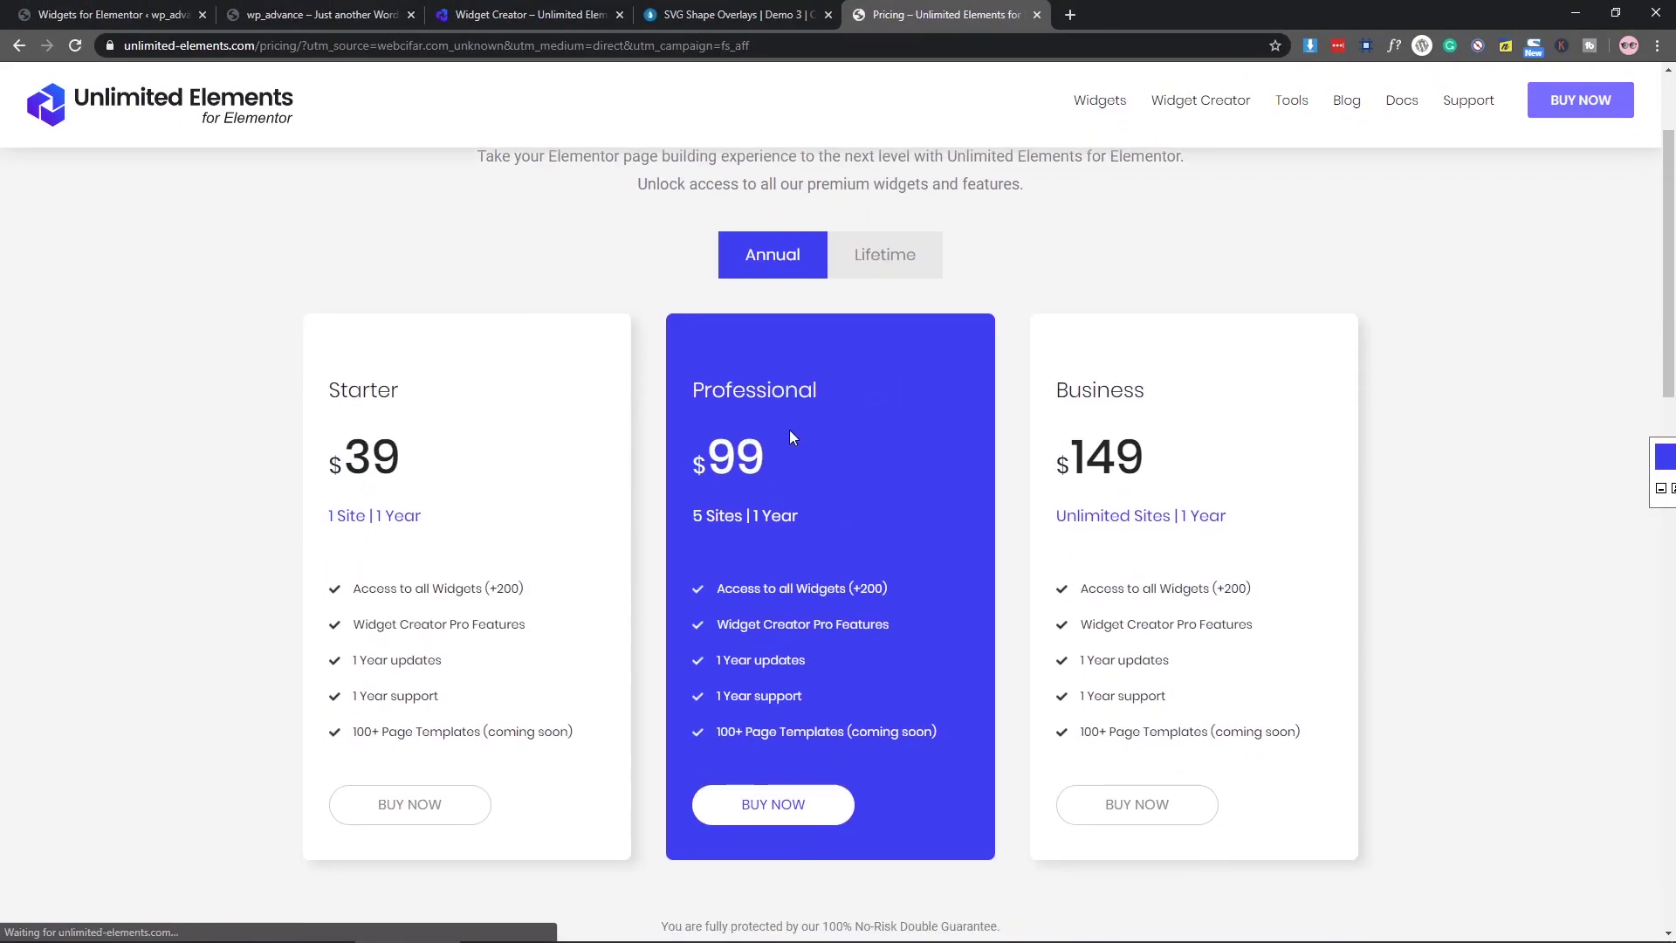
{"action": "scroll", "coordinate": [1310, 366], "scroll_direction": "down", "scroll_amount": 2}
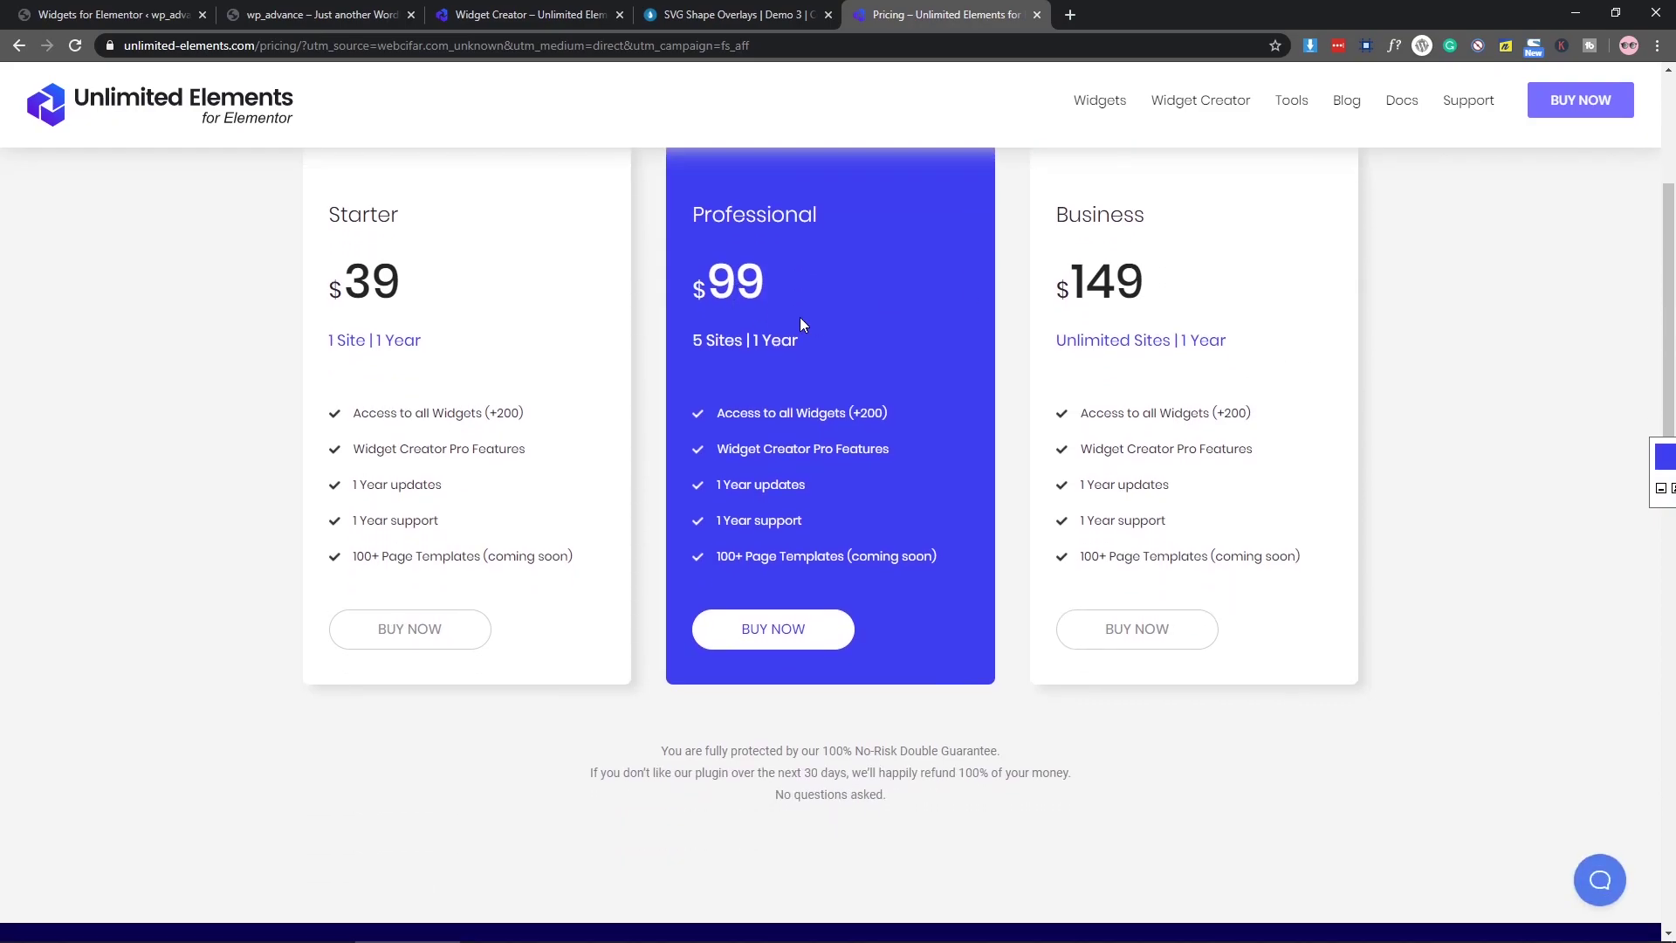
{"action": "scroll", "coordinate": [800, 319], "scroll_direction": "down", "scroll_amount": 2}
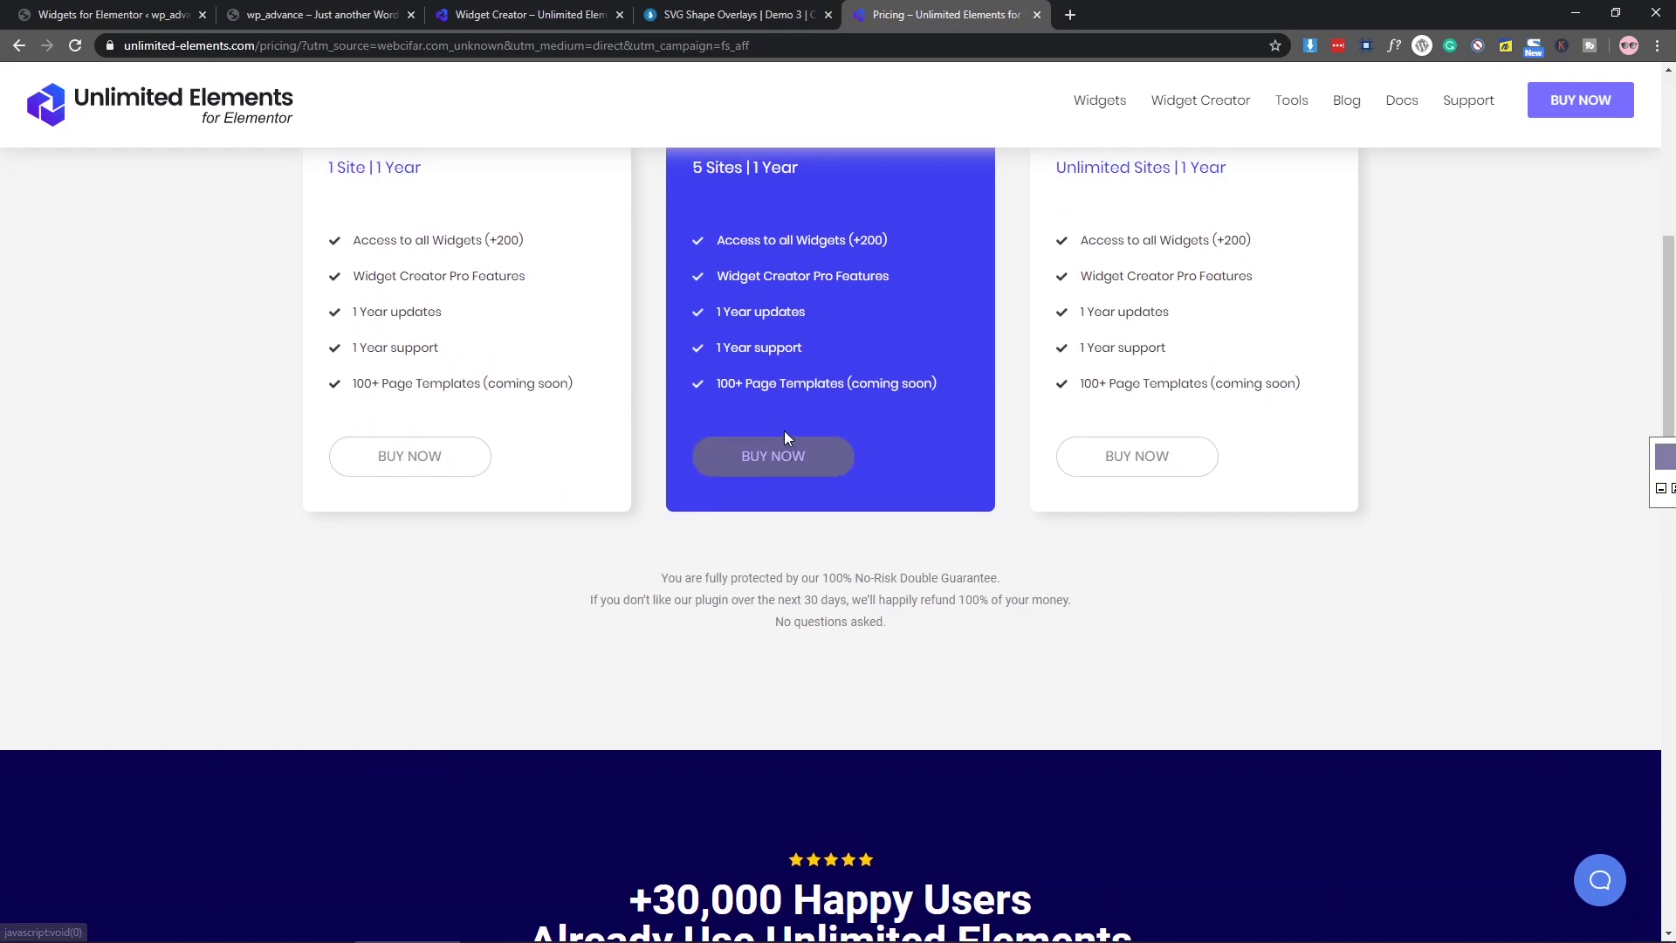
{"action": "scroll", "coordinate": [746, 344], "scroll_direction": "up", "scroll_amount": 3}
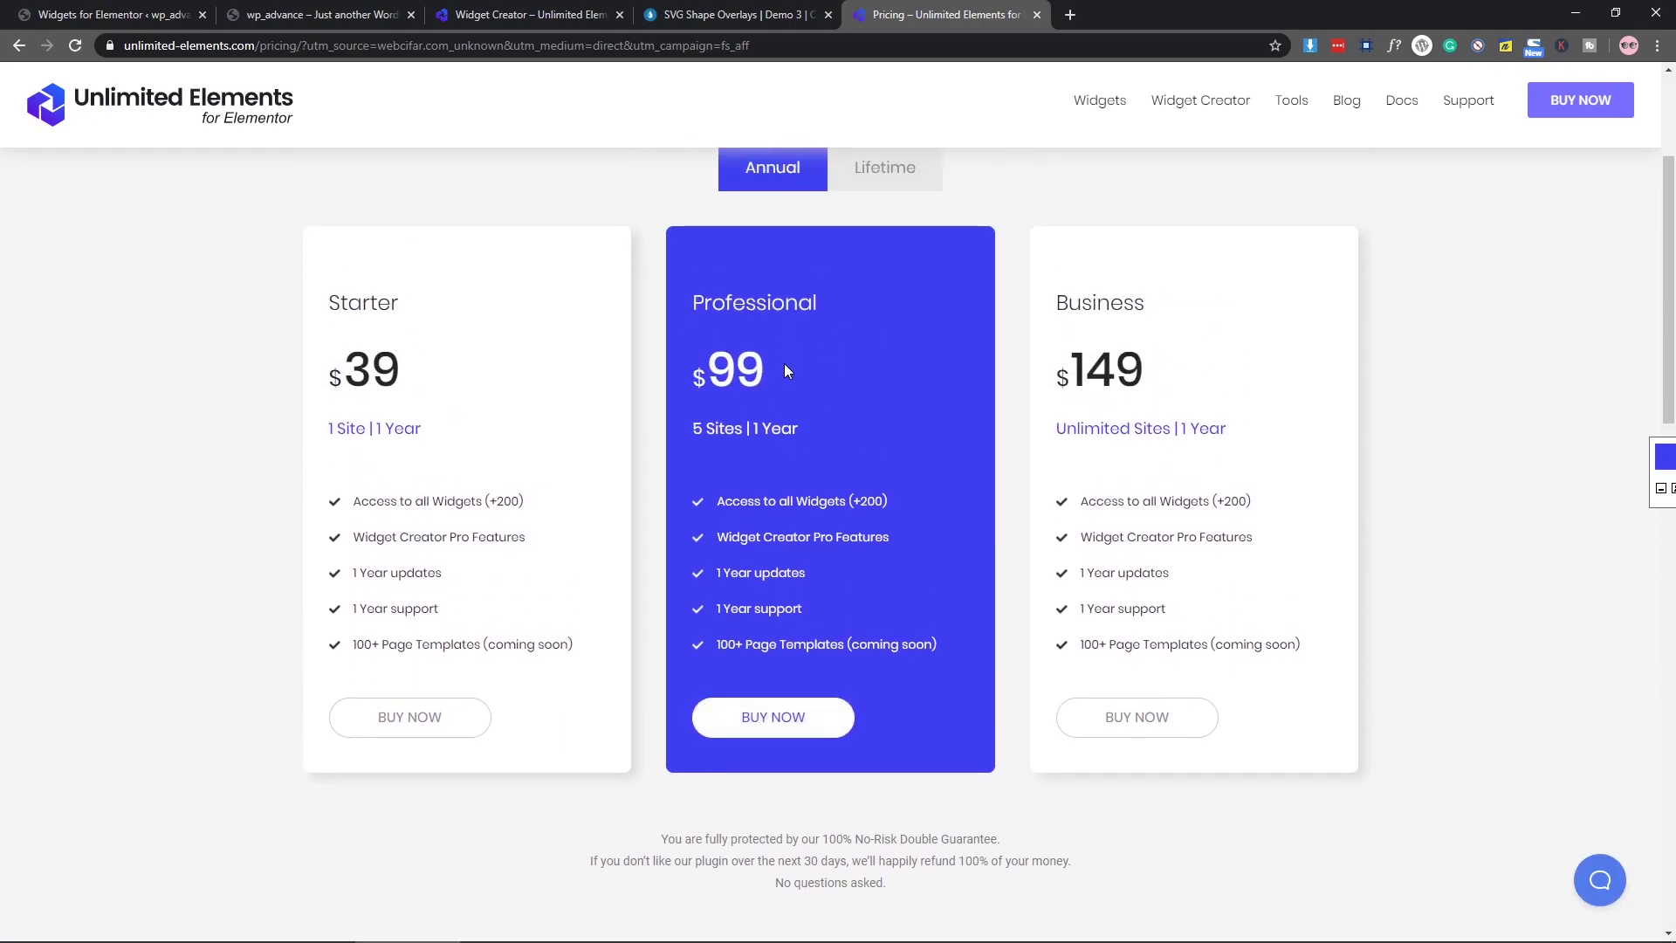
{"action": "left_click_drag", "start_coordinate": [784, 364], "coordinate": [848, 298]}
{"action": "left_click", "coordinate": [849, 298]}
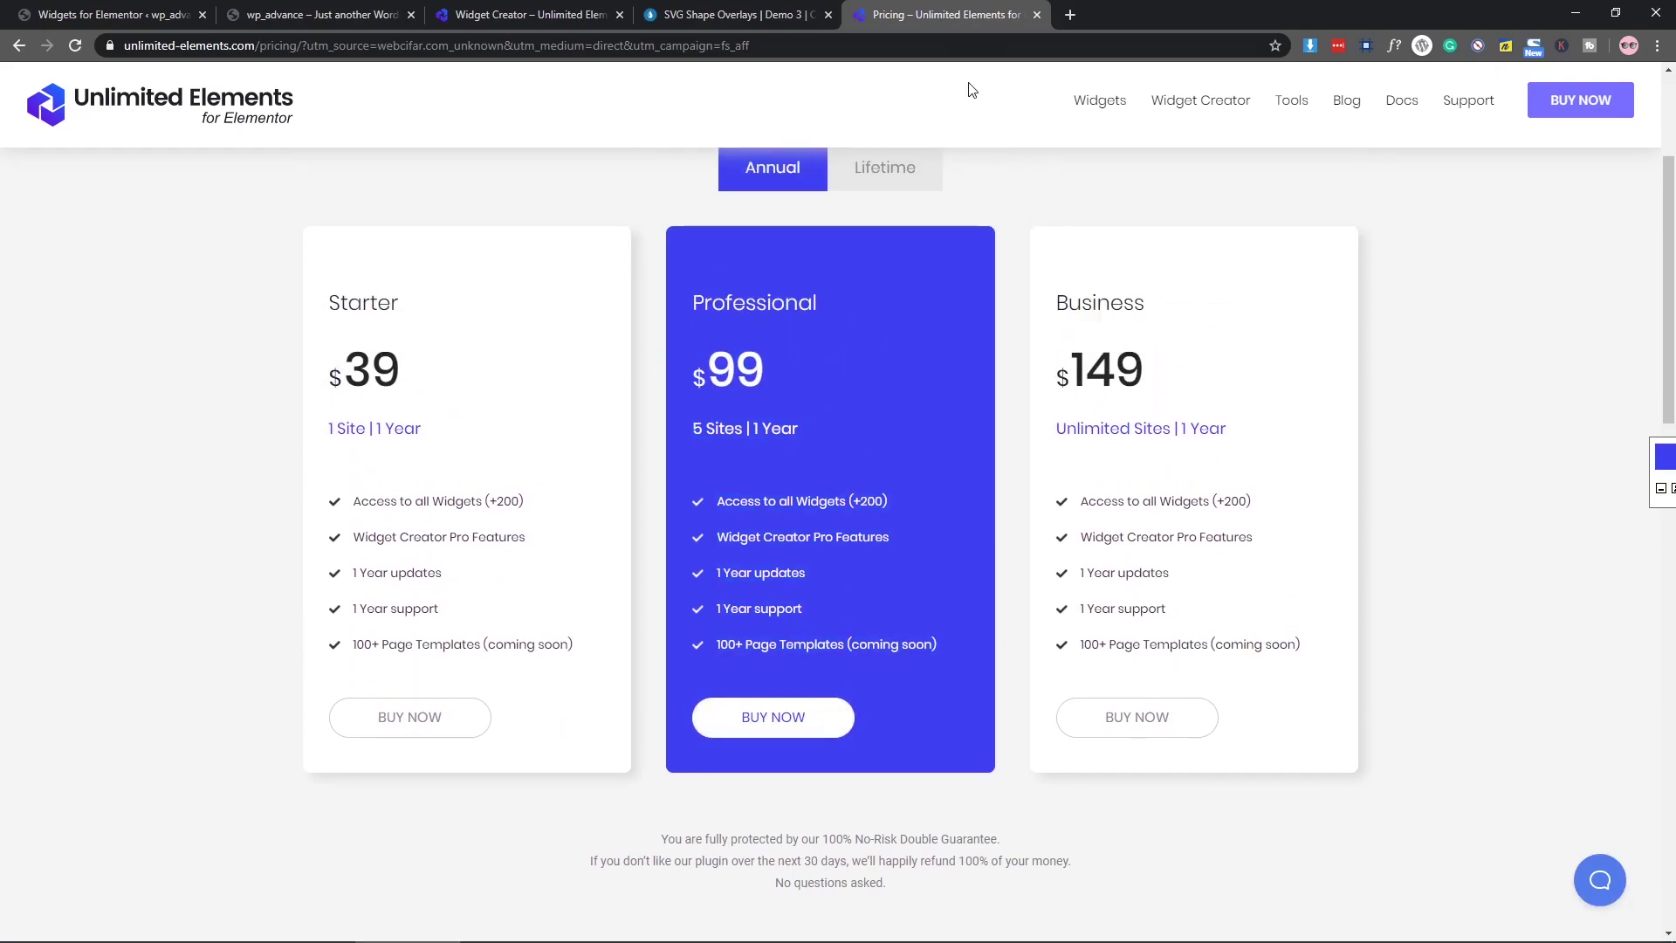
{"action": "left_click", "coordinate": [1036, 15]}
{"action": "key", "text": "ctrl+1"}
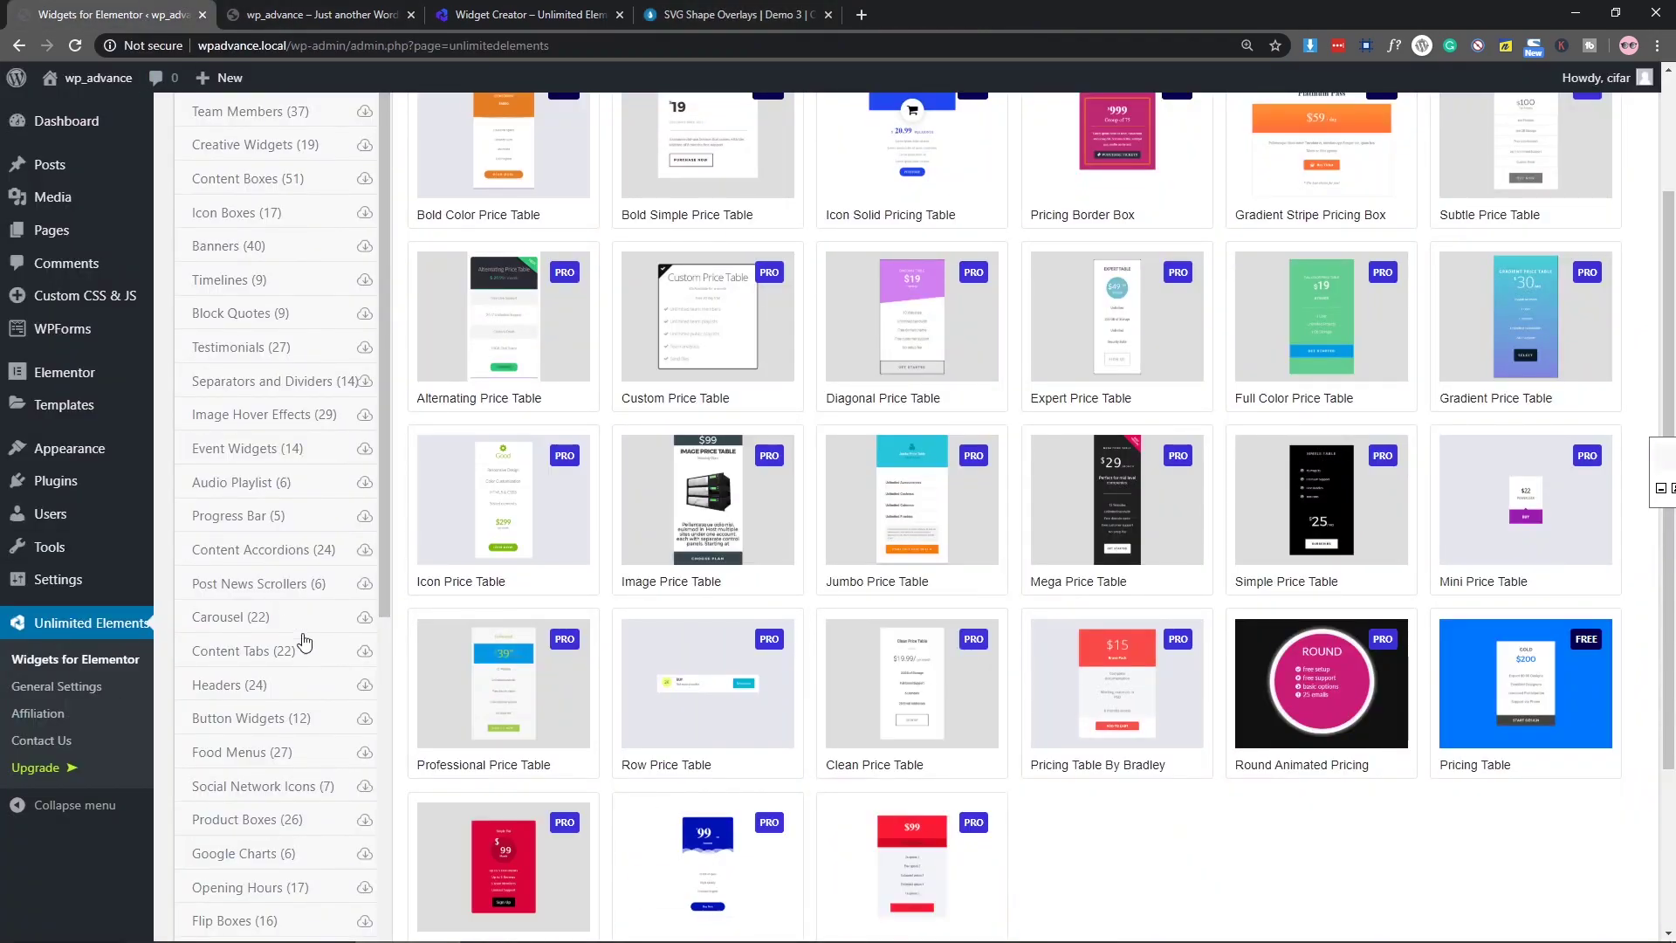
Step: Bring up the Import Widgets dialog in Unlimited Elements, then open a new blank tab
{"action": "scroll", "coordinate": [310, 669], "scroll_direction": "up", "scroll_amount": 2}
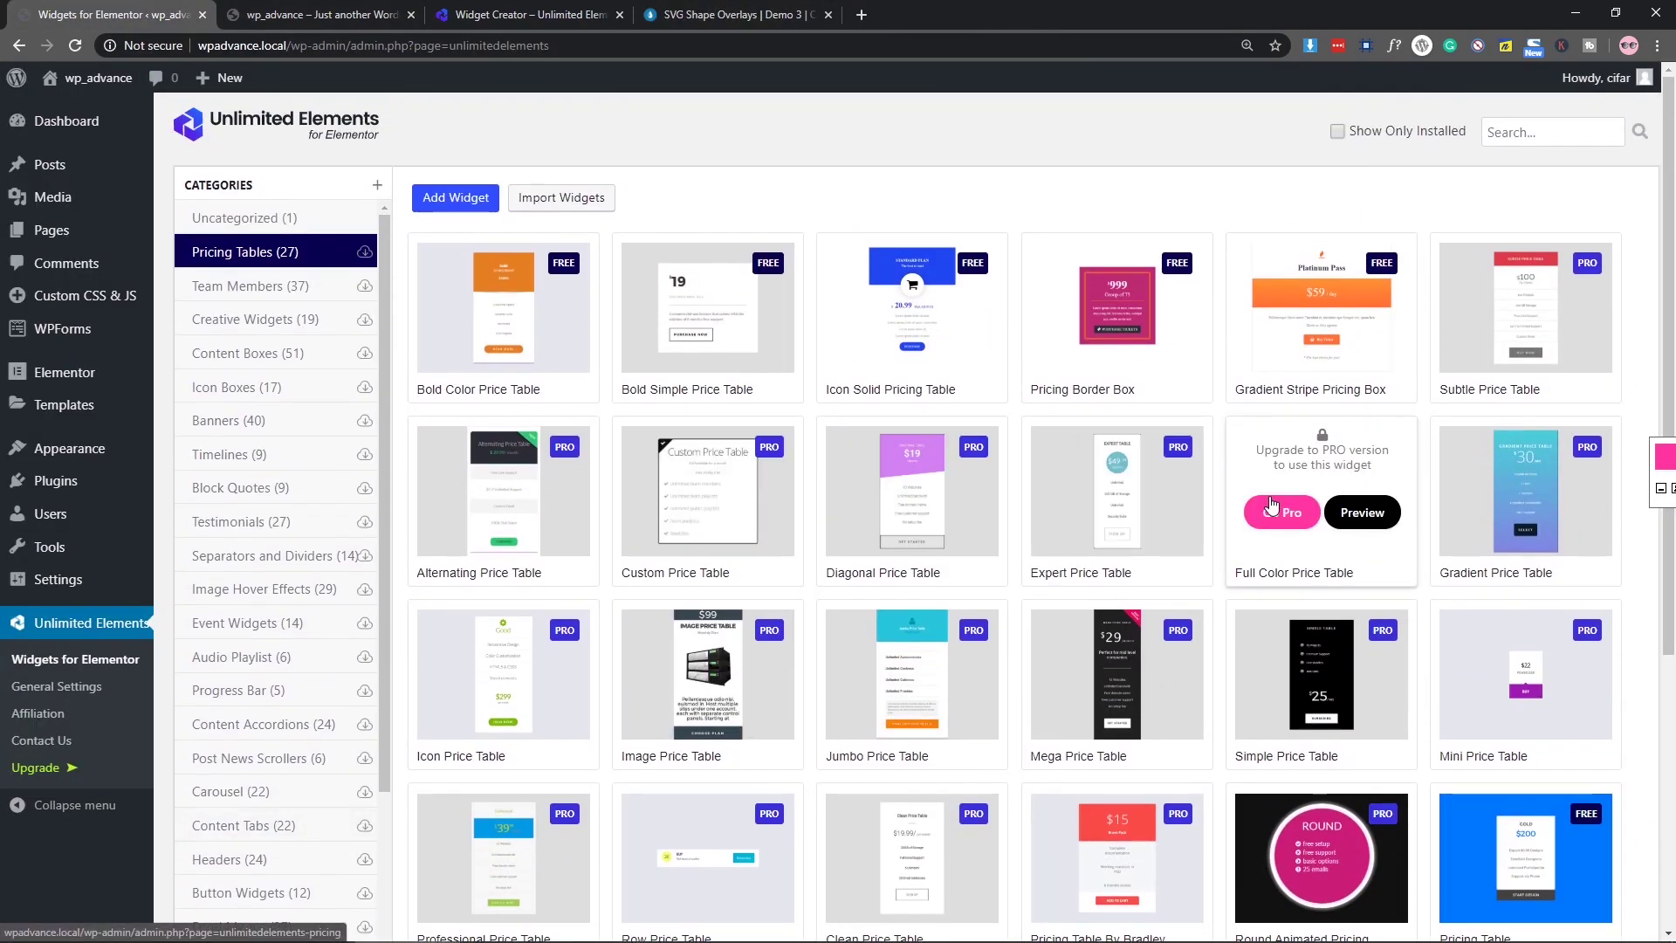
{"action": "left_click", "coordinate": [577, 203]}
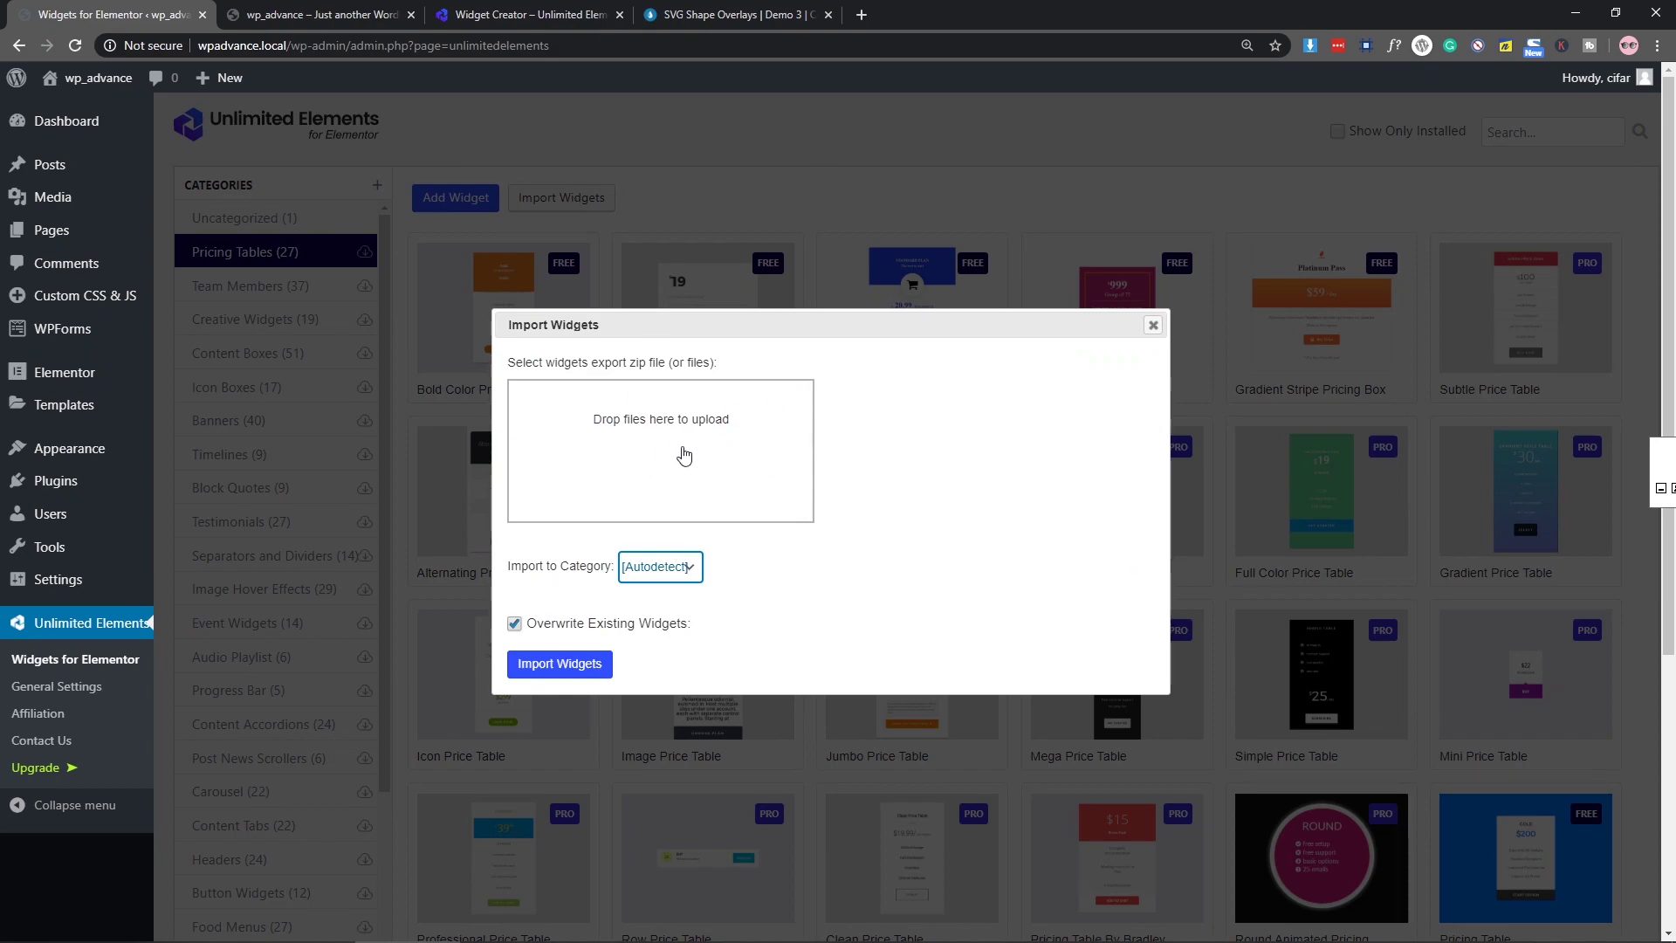
{"action": "left_click", "coordinate": [862, 14]}
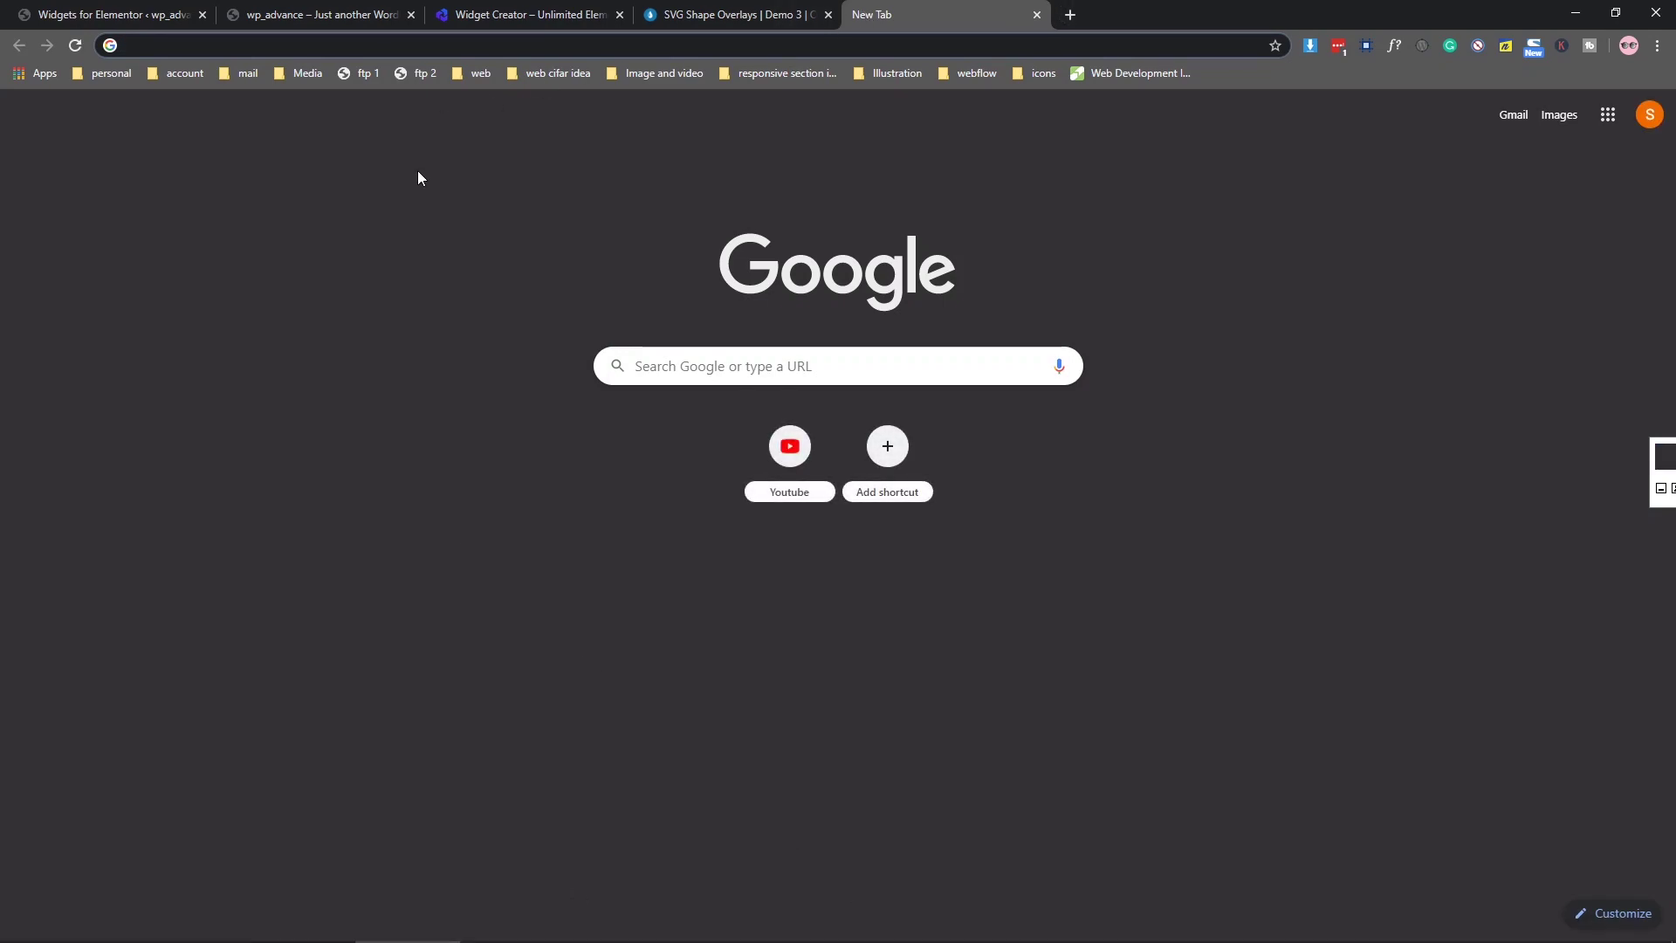
Step: Open the pasted MEGA link and download advance_menu_elementor.zip as a ZIP
{"action": "type", "text": "https://mega.nz/#F!AlcT3QKB!2vUdUS2RA0VIE4ekzN-TVQ"}
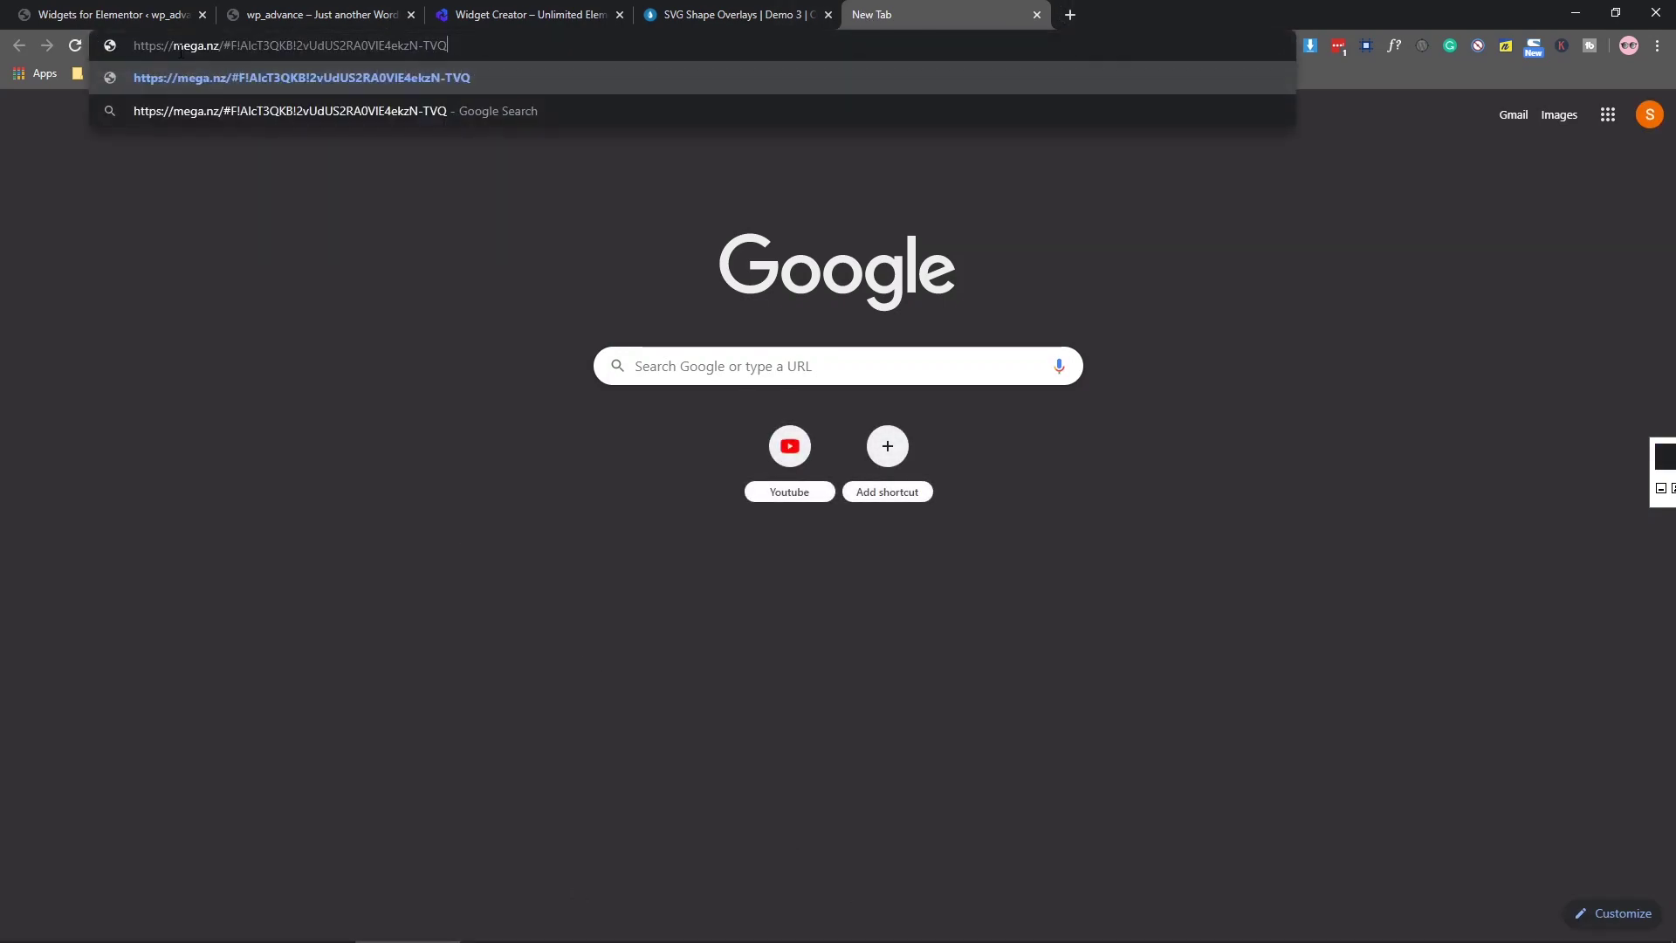
{"action": "key", "text": "Return"}
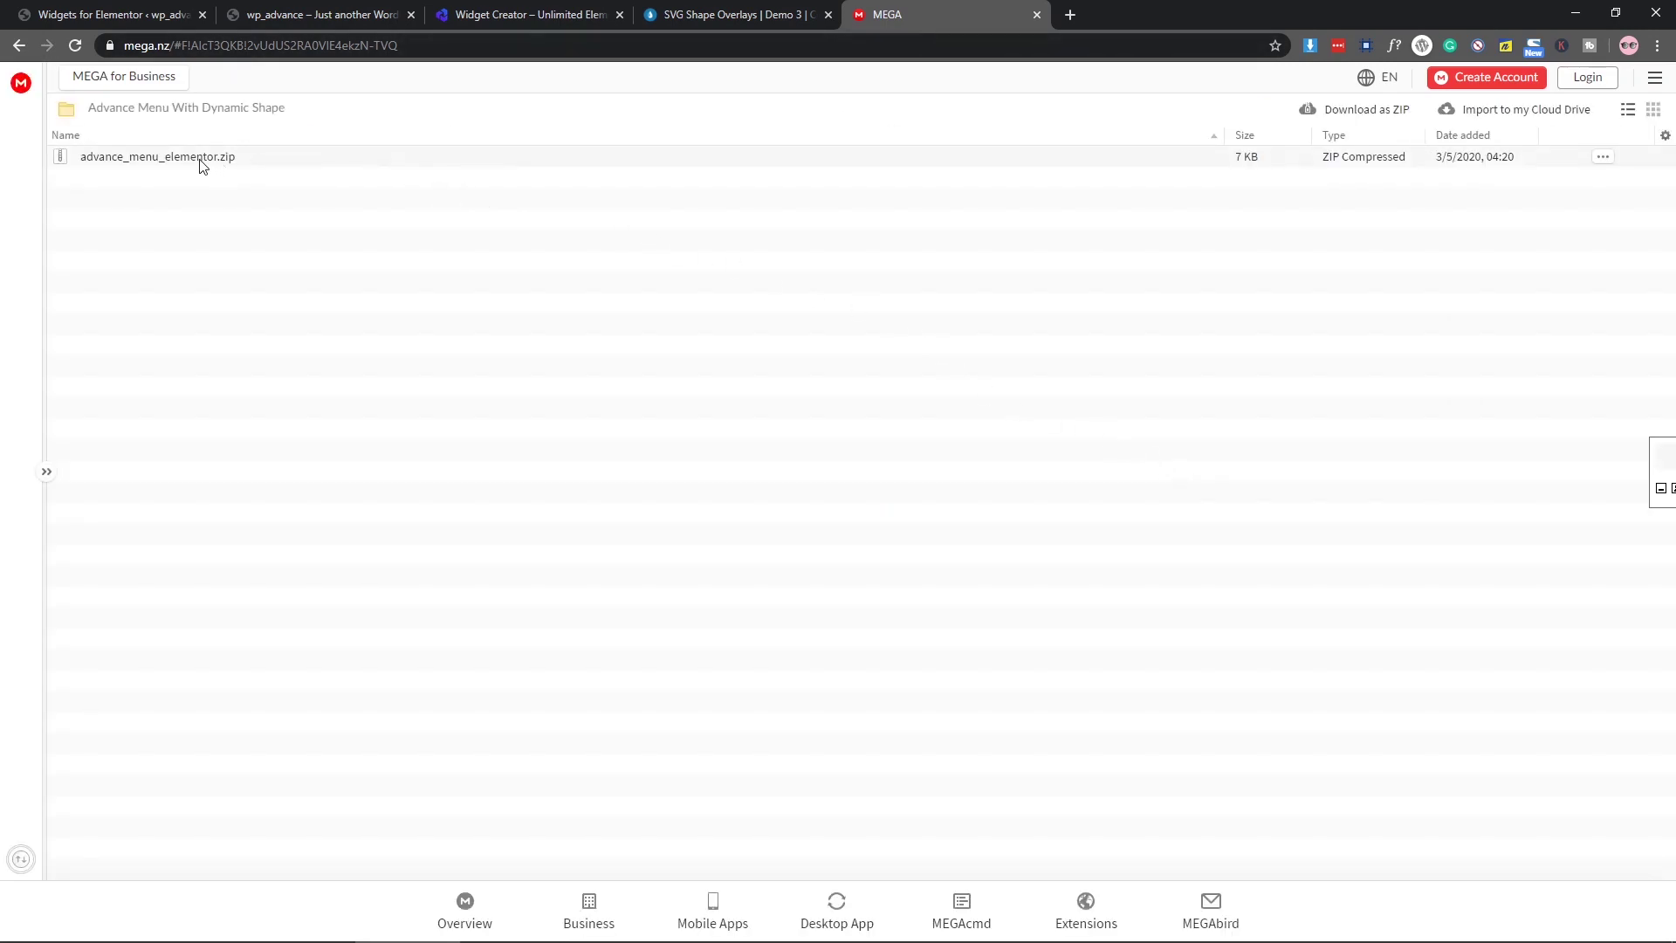
{"action": "left_click", "coordinate": [200, 159]}
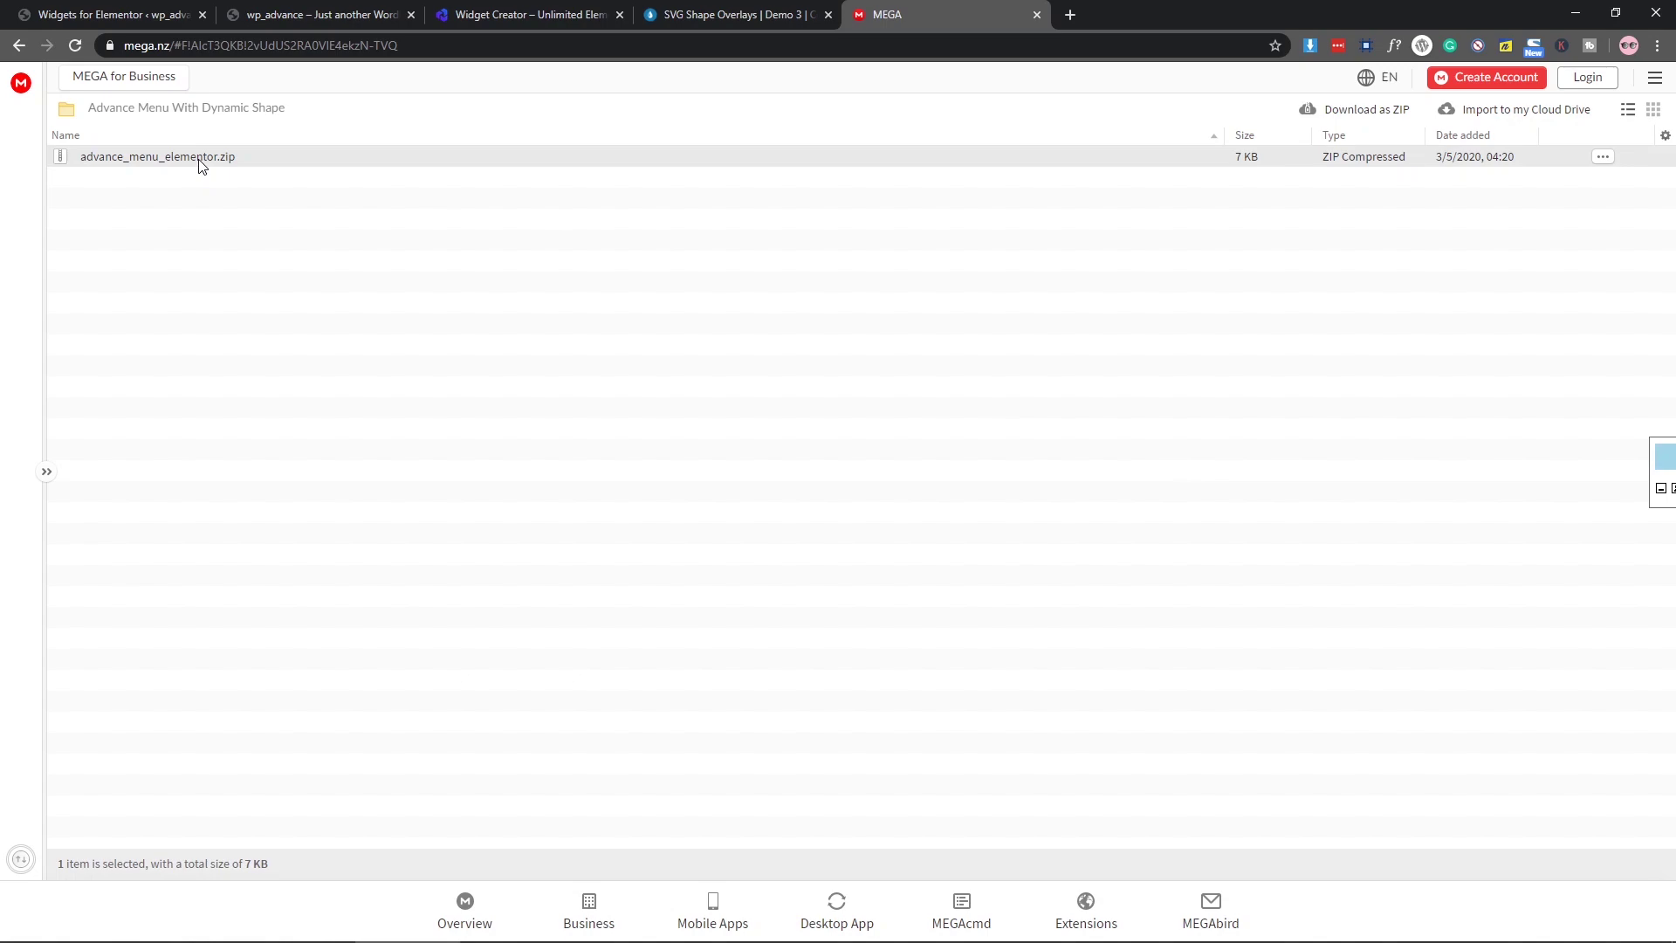
{"action": "left_click", "coordinate": [1605, 159]}
{"action": "mouse_move", "coordinate": [1533, 232]}
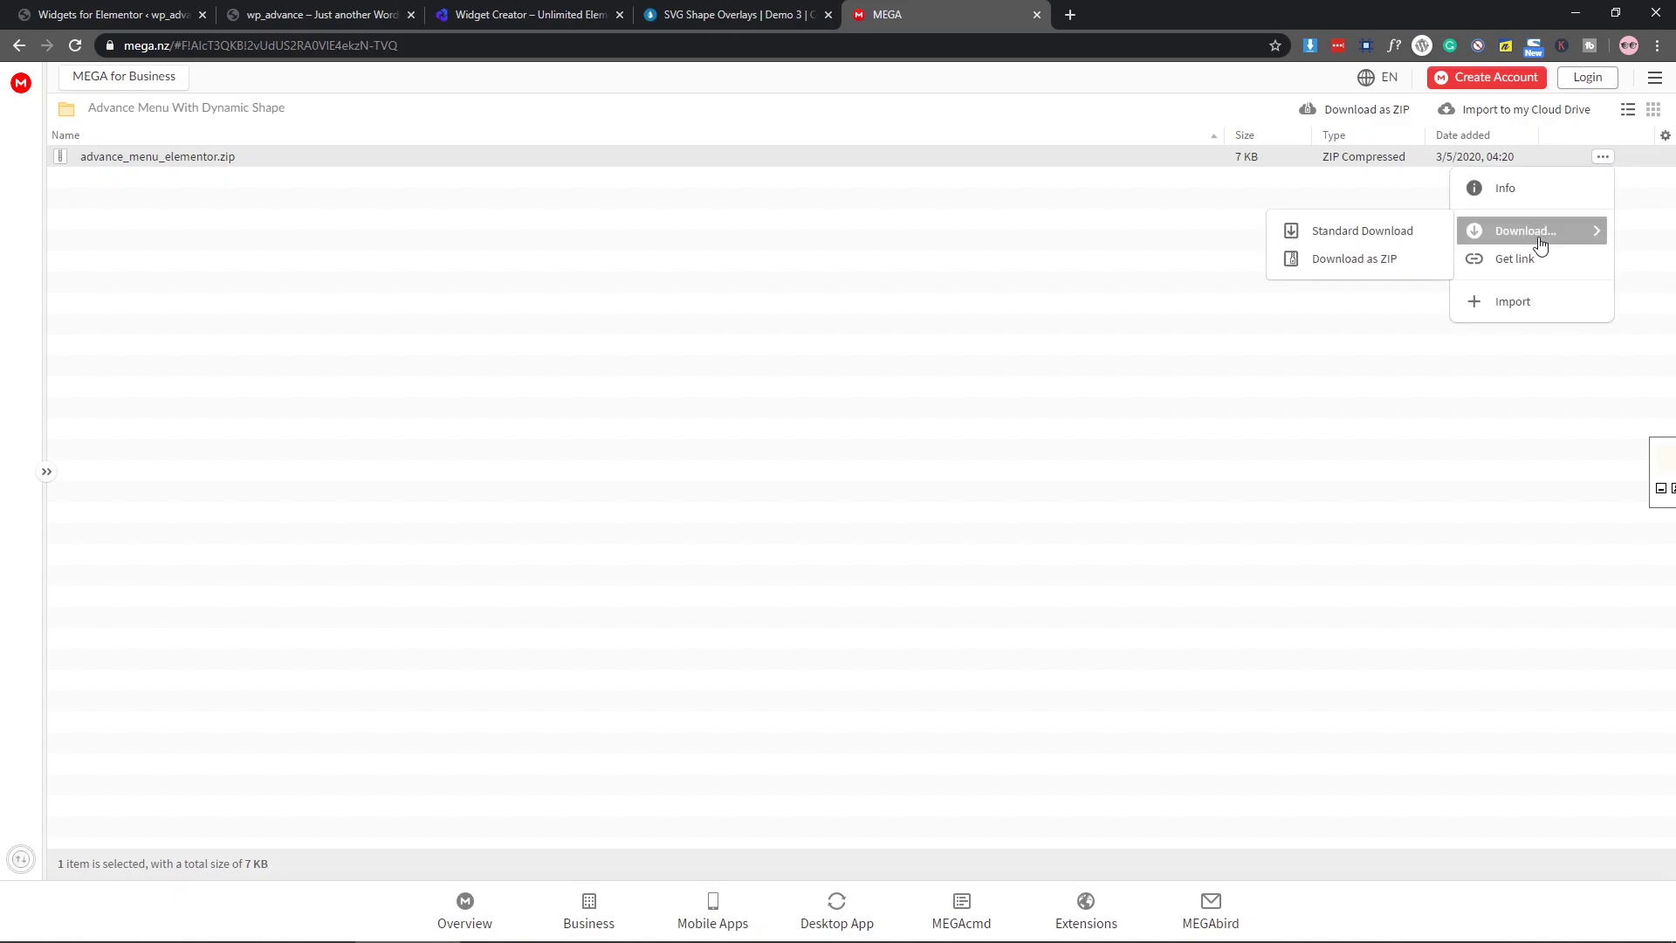
{"action": "left_click", "coordinate": [1349, 236]}
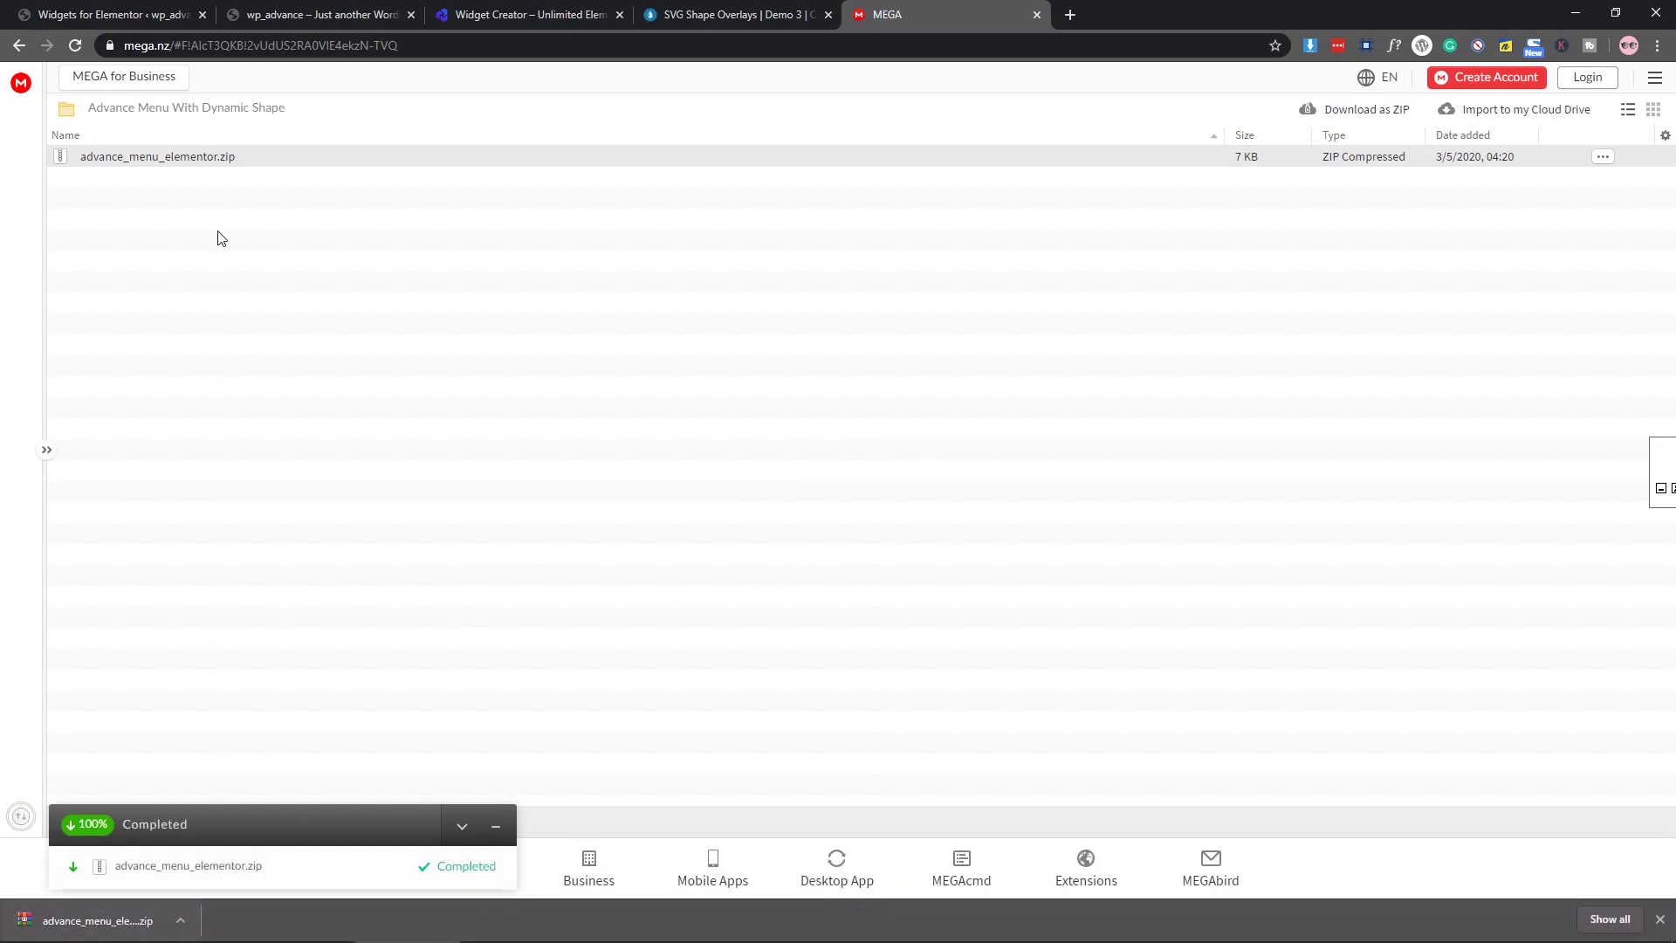
{"action": "left_click", "coordinate": [154, 10]}
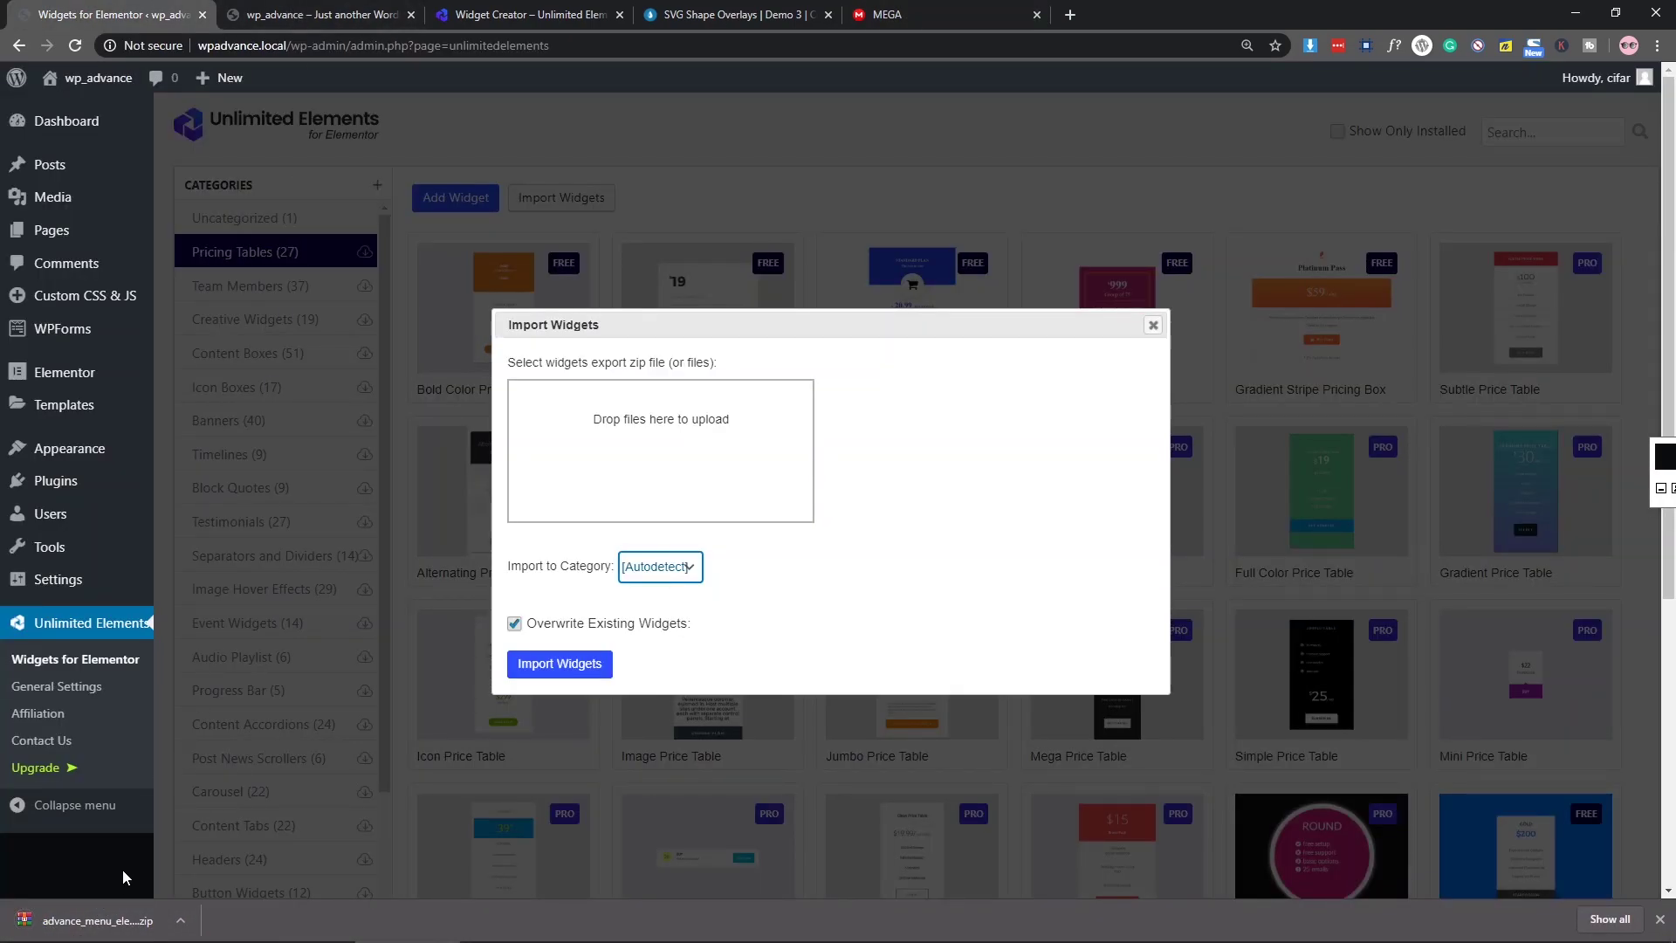
Step: Drop advance_menu_elementor.zip into the Import Widgets zone, import it, and close the dialog
{"action": "left_click_drag", "start_coordinate": [122, 931], "coordinate": [641, 456]}
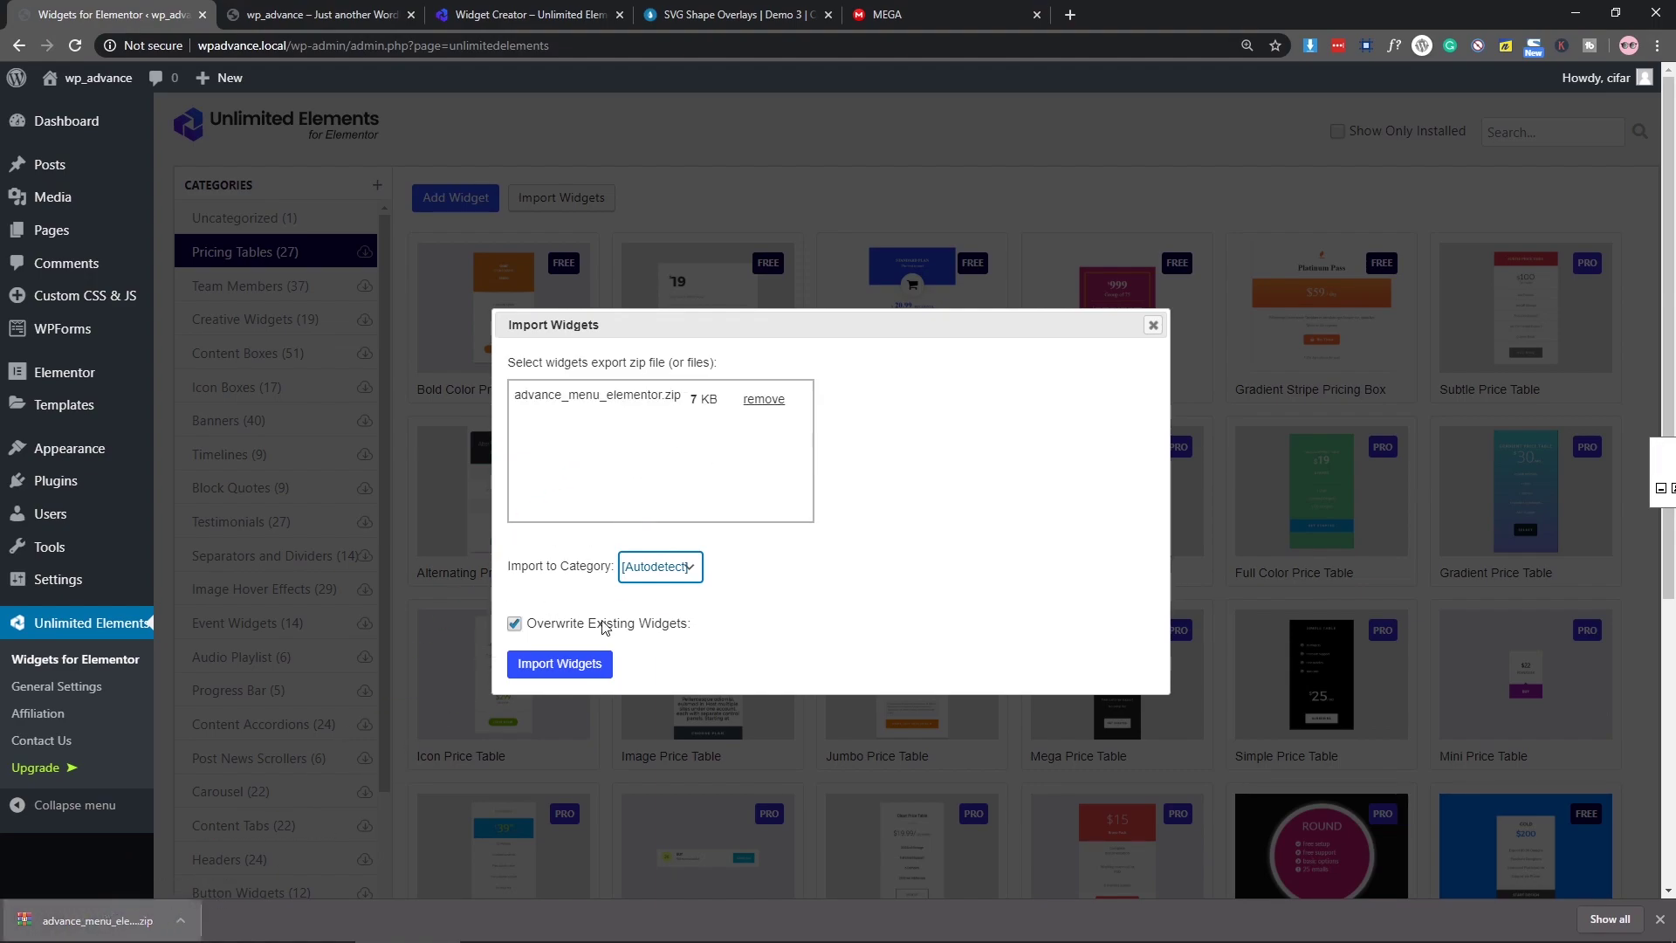
{"action": "left_click", "coordinate": [563, 666]}
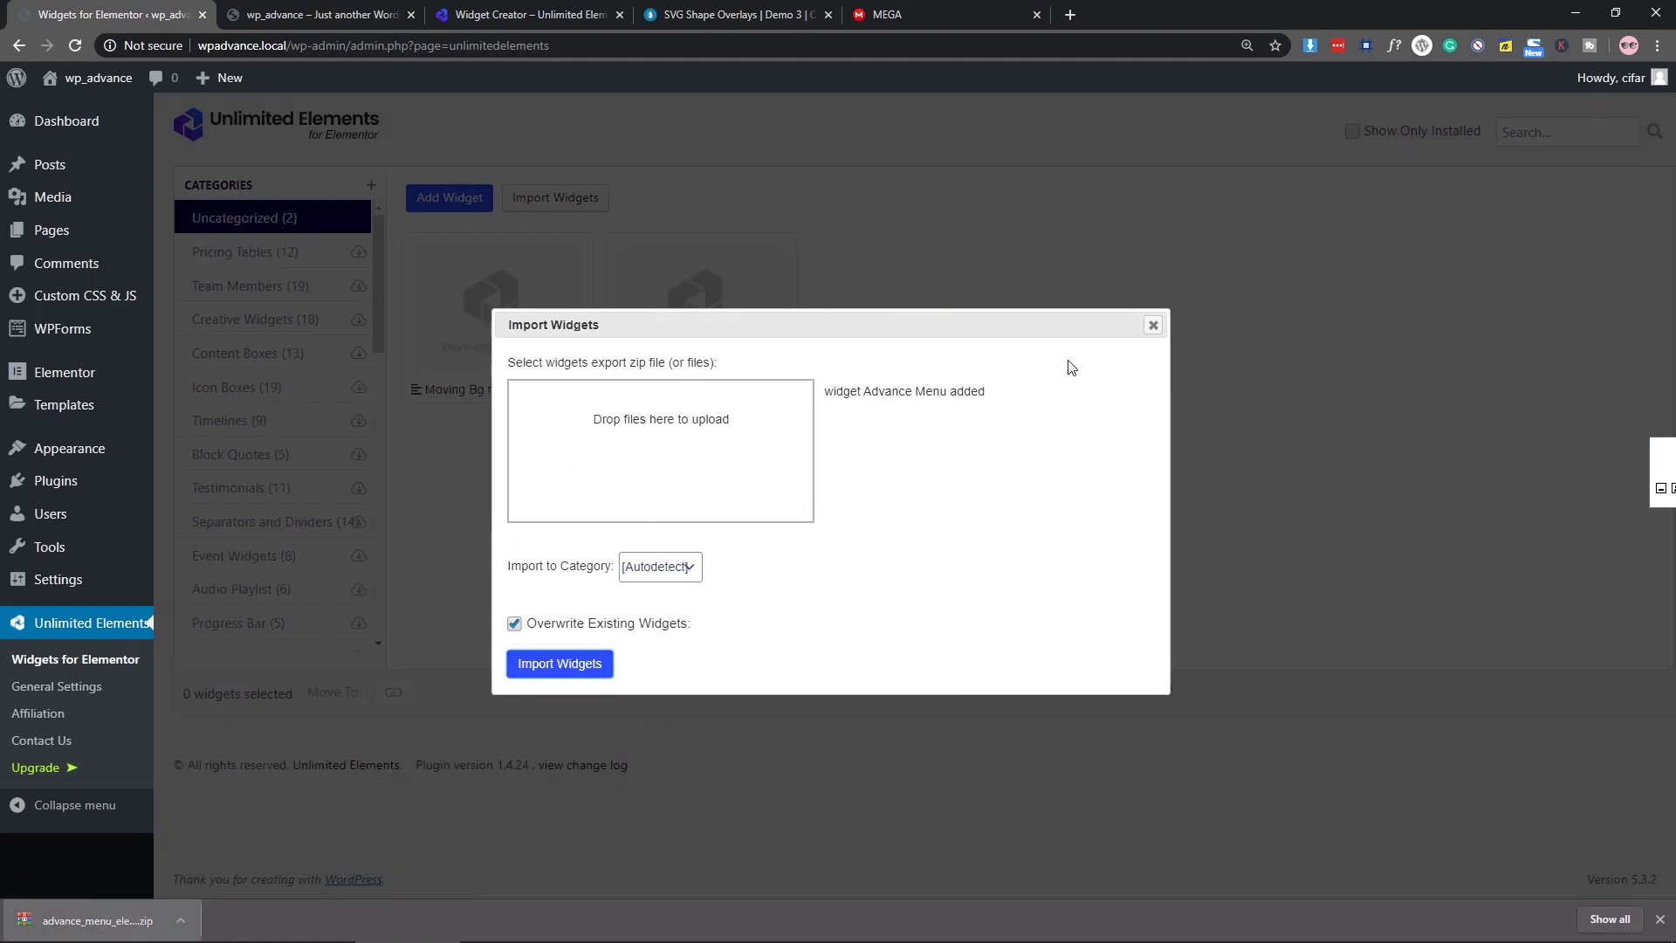
{"action": "key", "text": "ctrl+minus"}
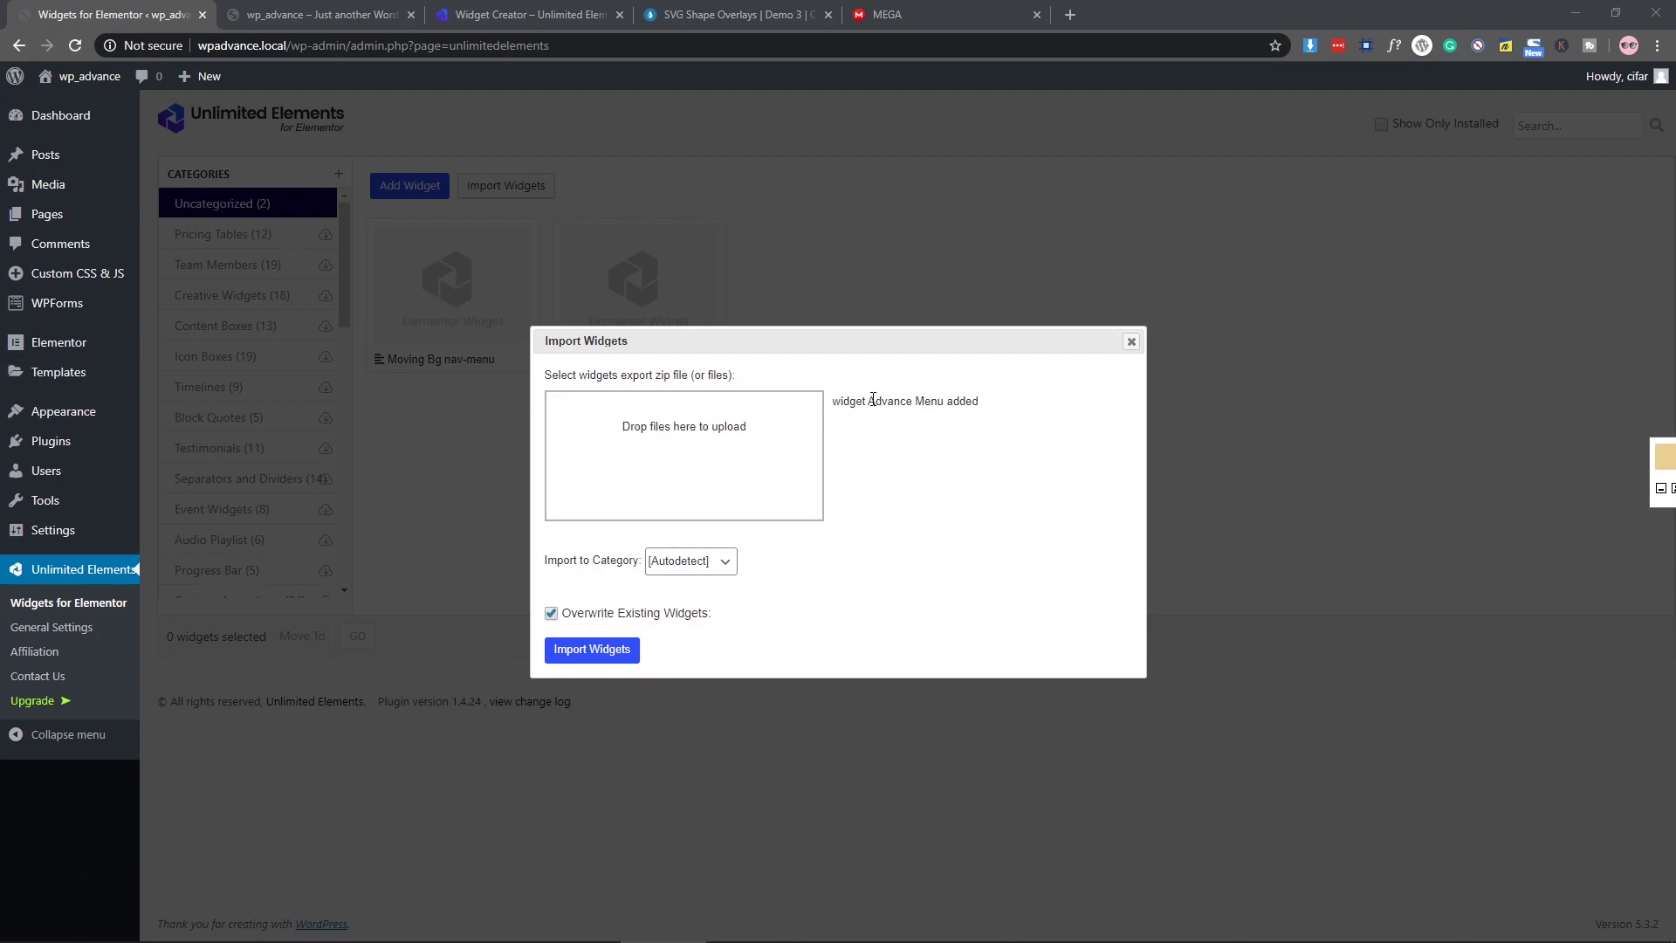
{"action": "left_click_drag", "start_coordinate": [873, 399], "coordinate": [944, 404]}
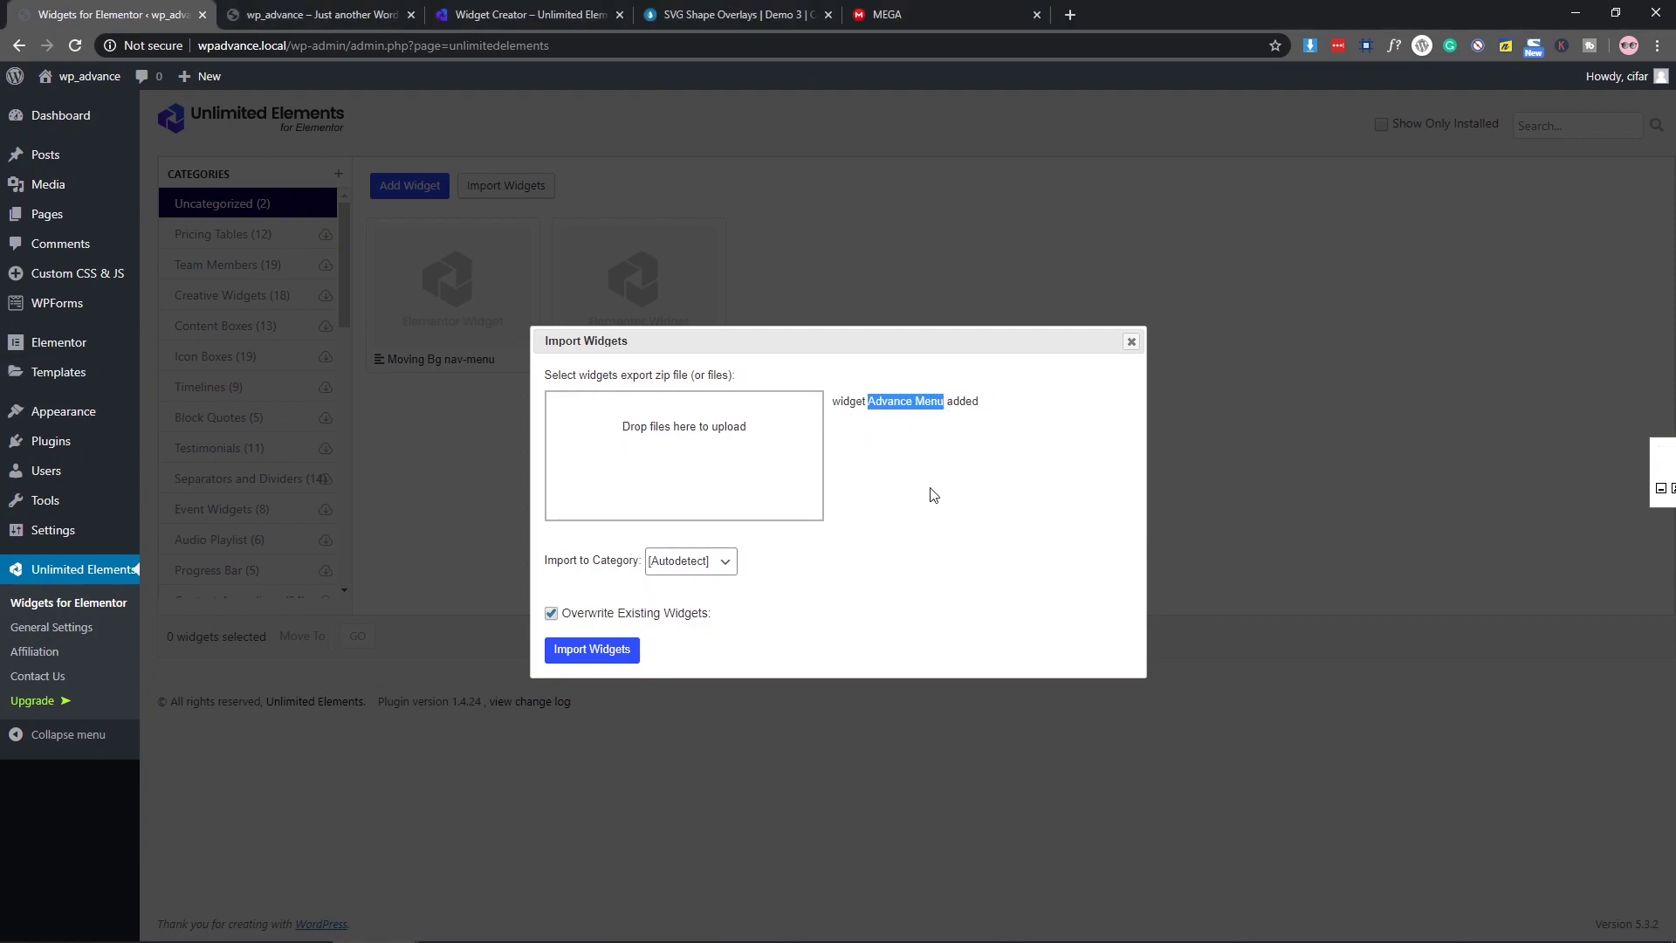
{"action": "left_click", "coordinate": [1131, 341]}
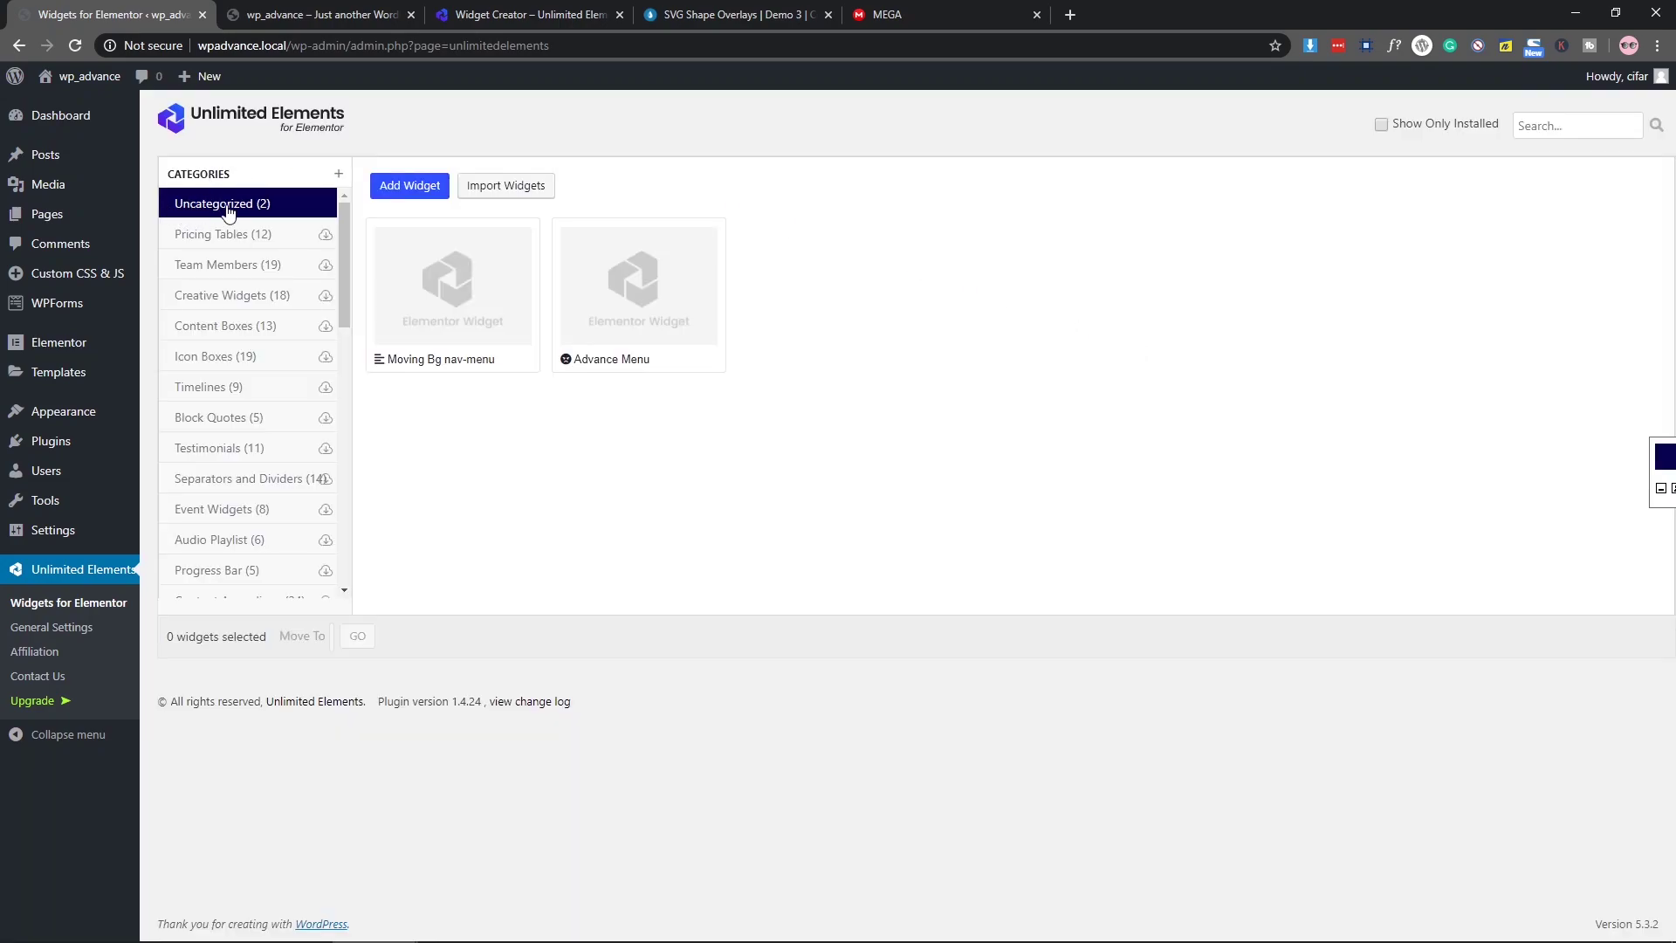
Step: Open the Advance Menu widget card's edit page in Unlimited Elements
{"action": "mouse_move", "coordinate": [583, 331]}
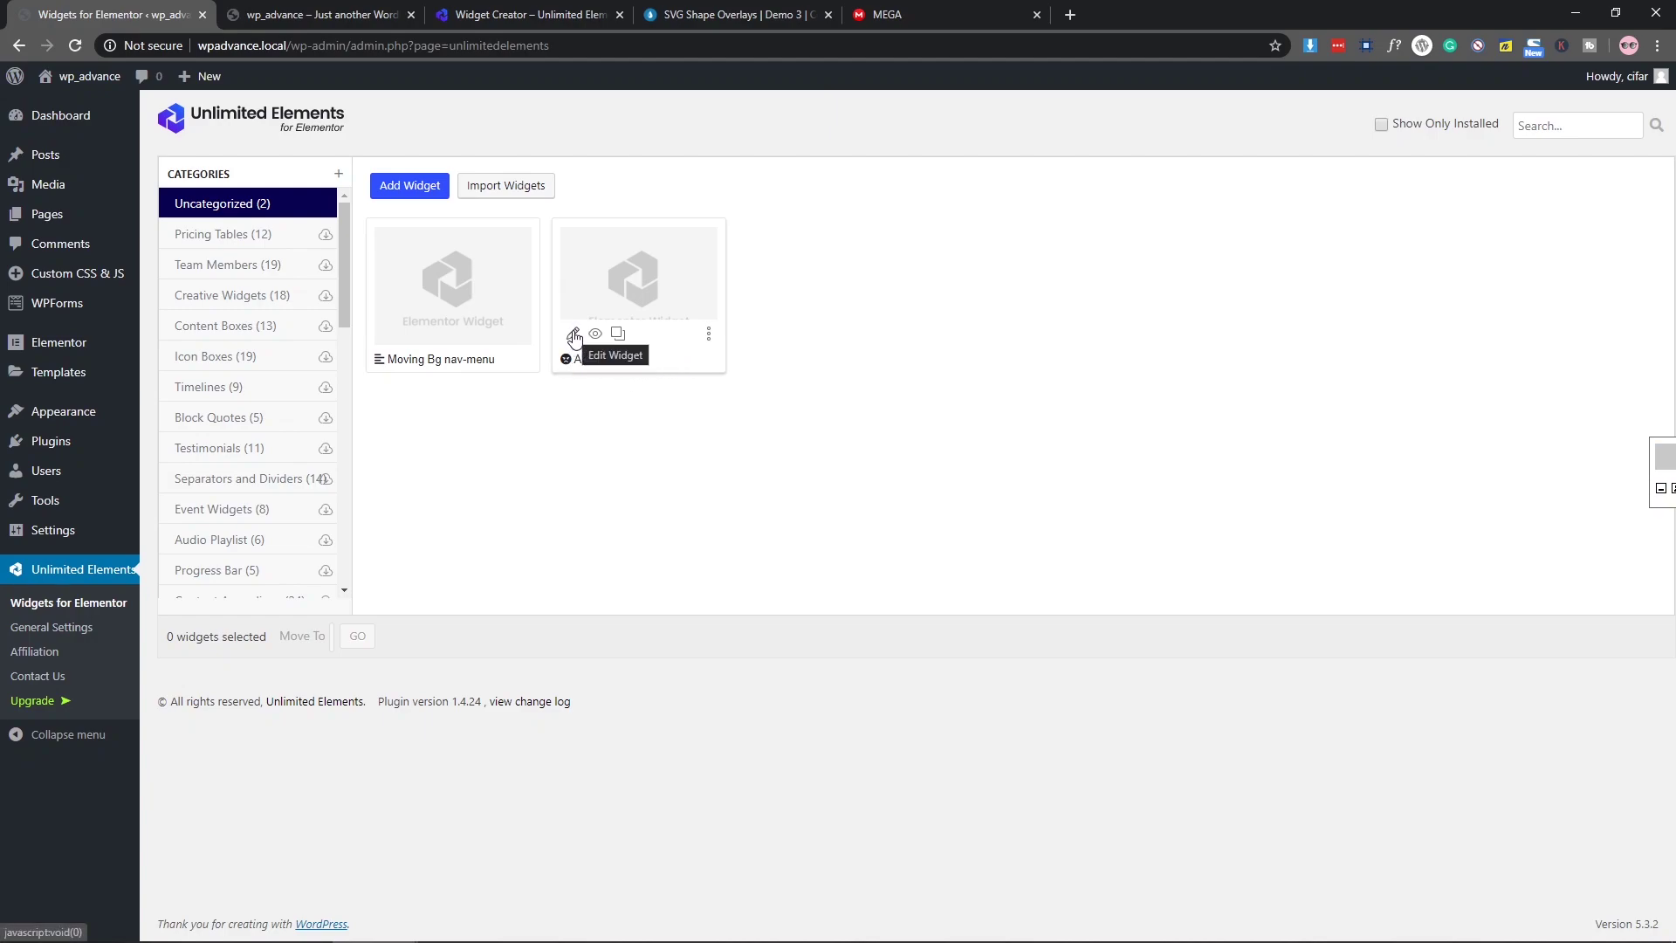
{"action": "left_click", "coordinate": [583, 347]}
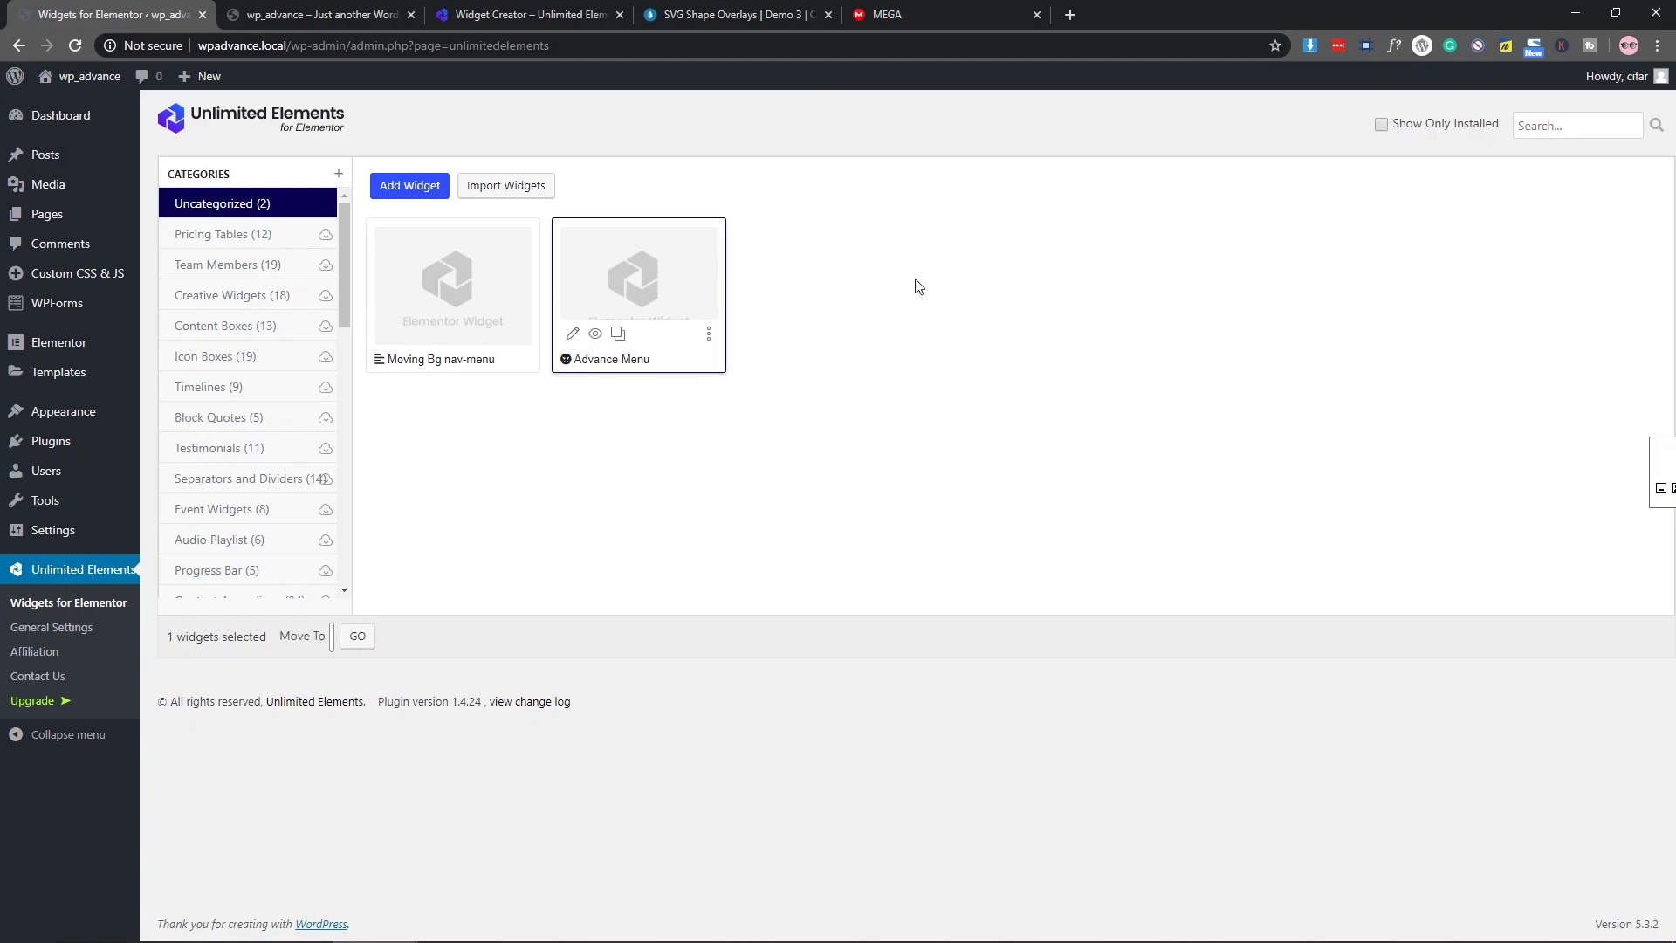
{"action": "left_click", "coordinate": [573, 334]}
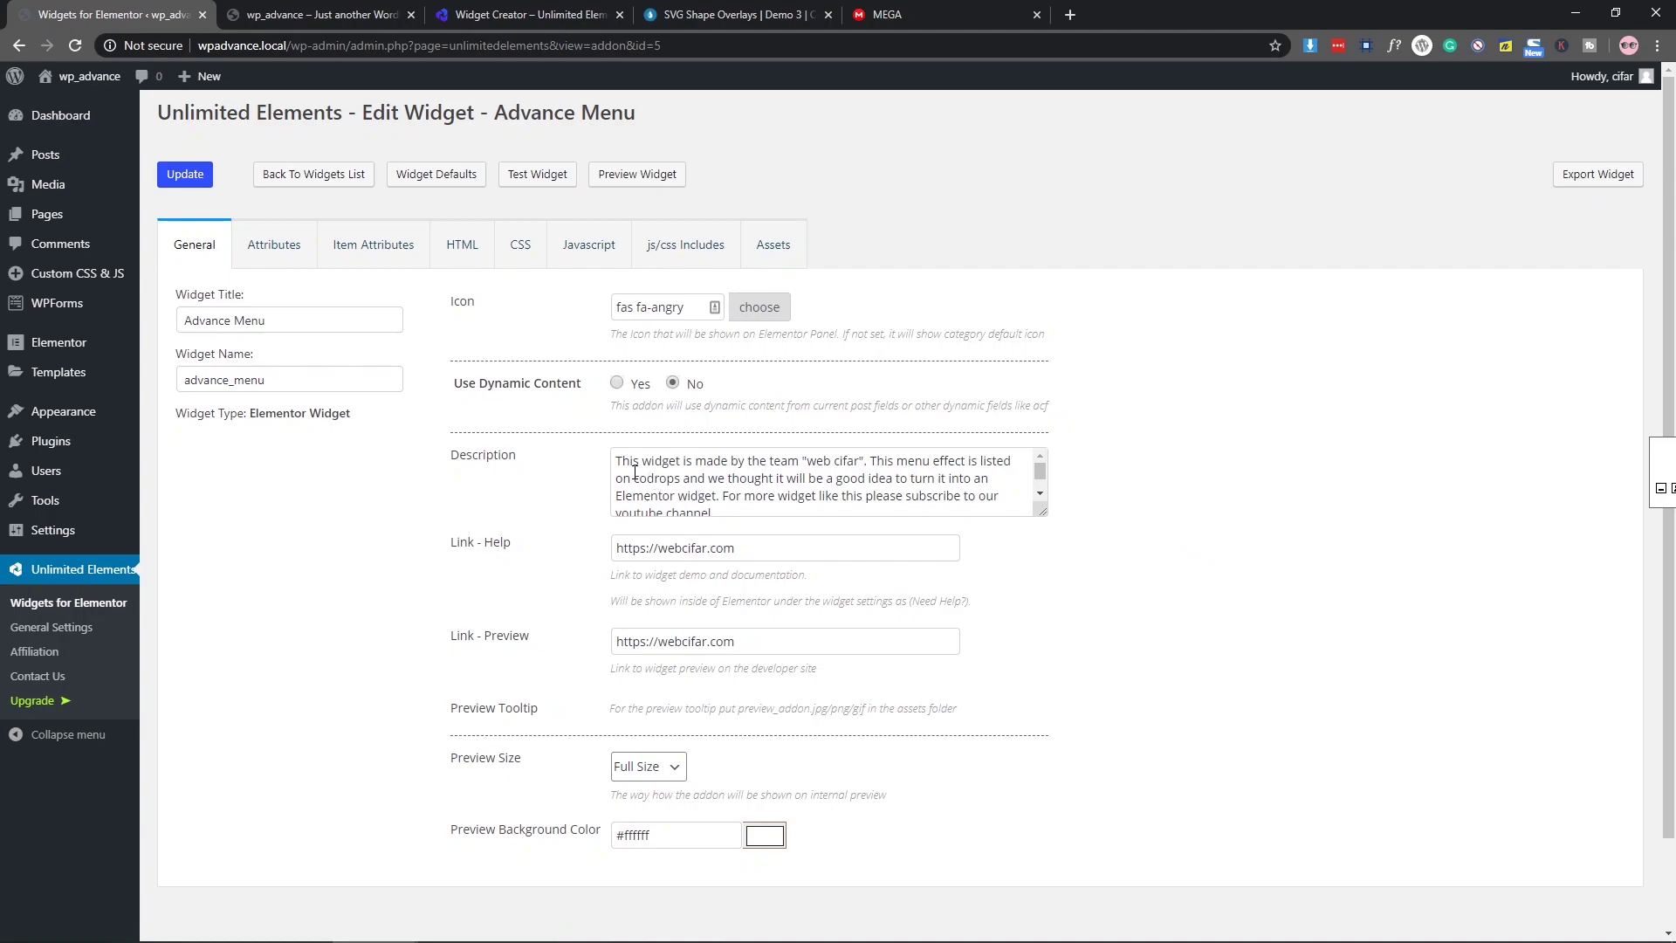
Step: Highlight parts of the Advance Menu description, including the word codrops
{"action": "left_click_drag", "start_coordinate": [619, 463], "coordinate": [862, 461]}
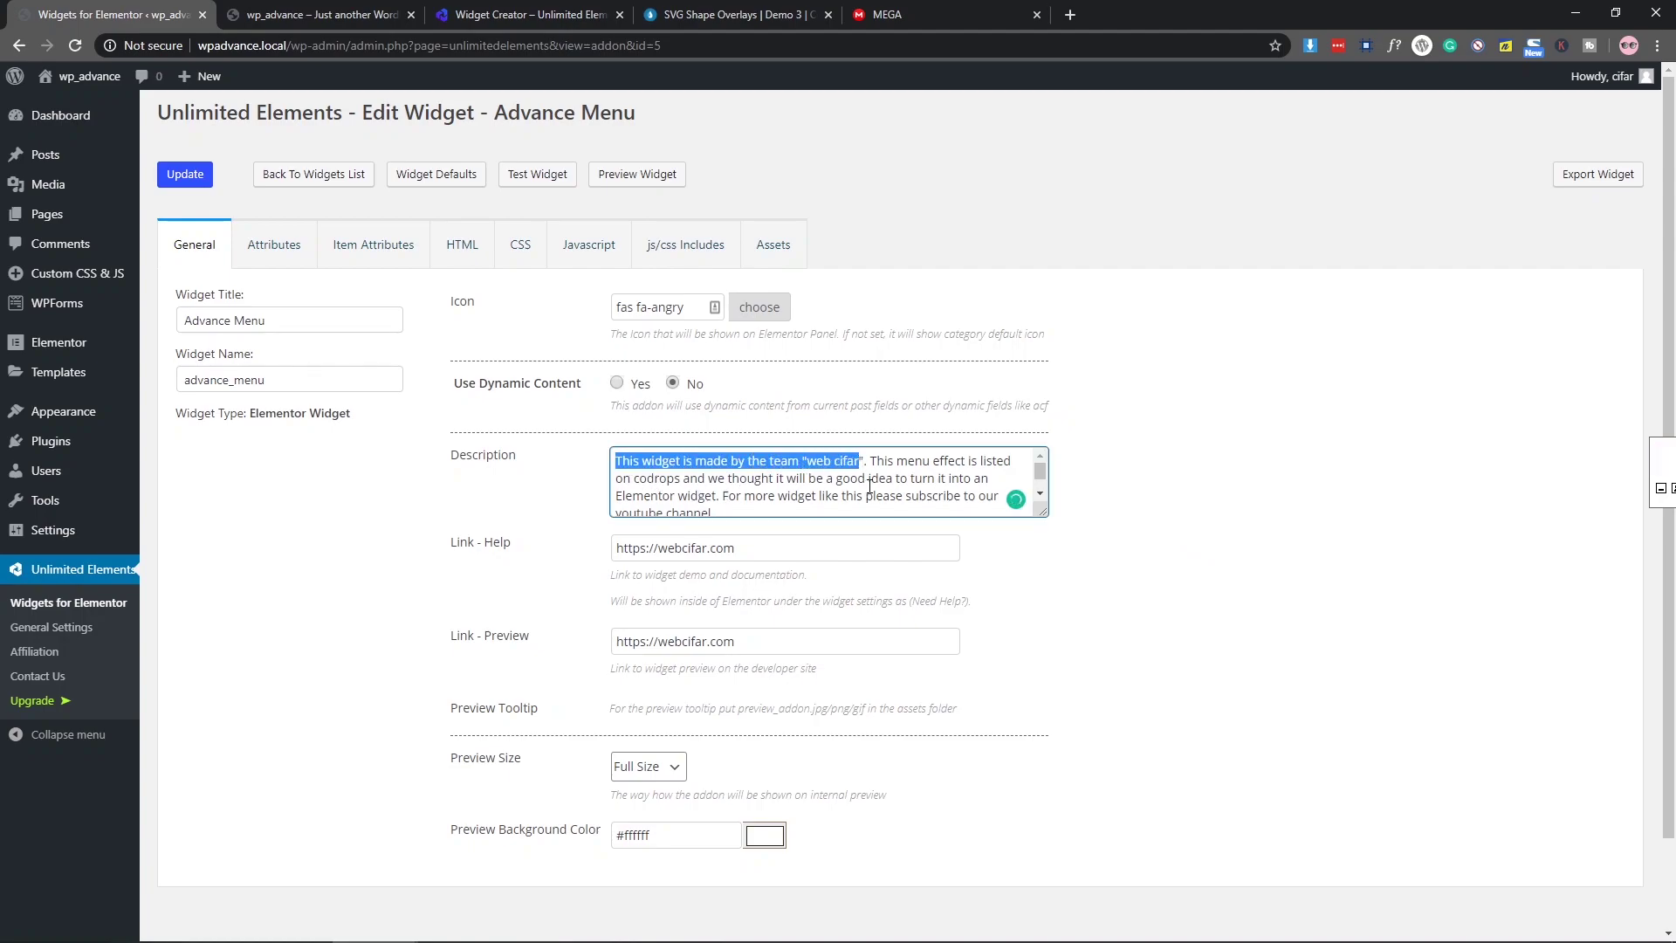
{"action": "left_click_drag", "start_coordinate": [634, 480], "coordinate": [686, 482]}
{"action": "left_click", "coordinate": [675, 483]}
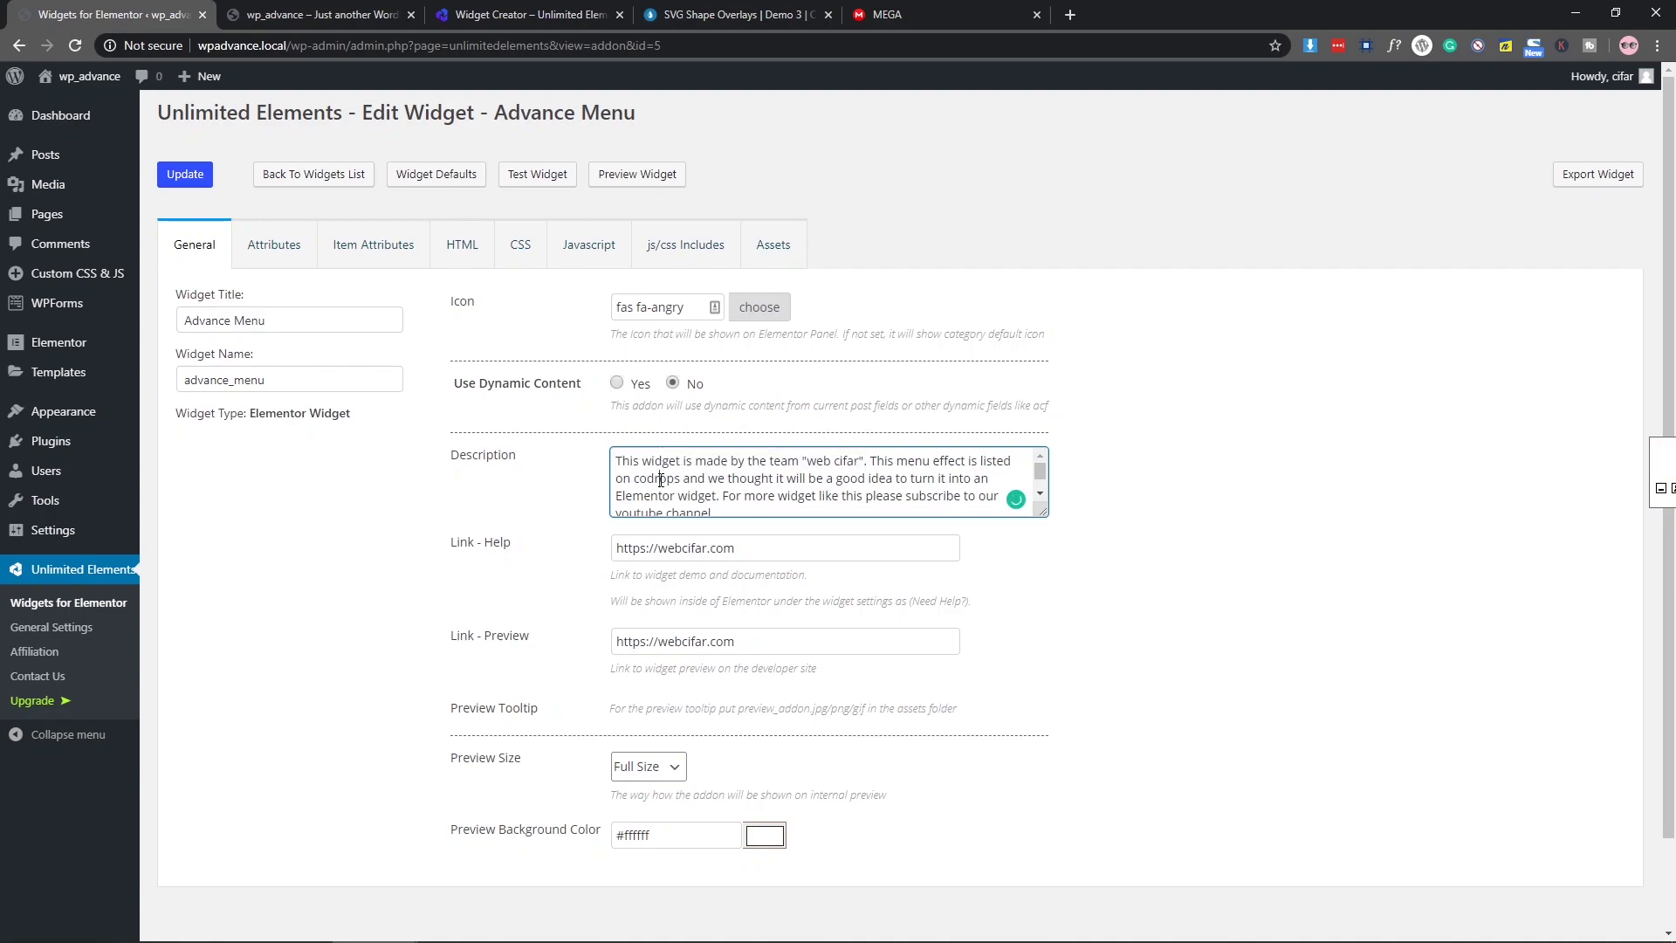
Step: Review the widget's HTML, CSS and JavaScript code tabs
{"action": "left_click", "coordinate": [464, 248]}
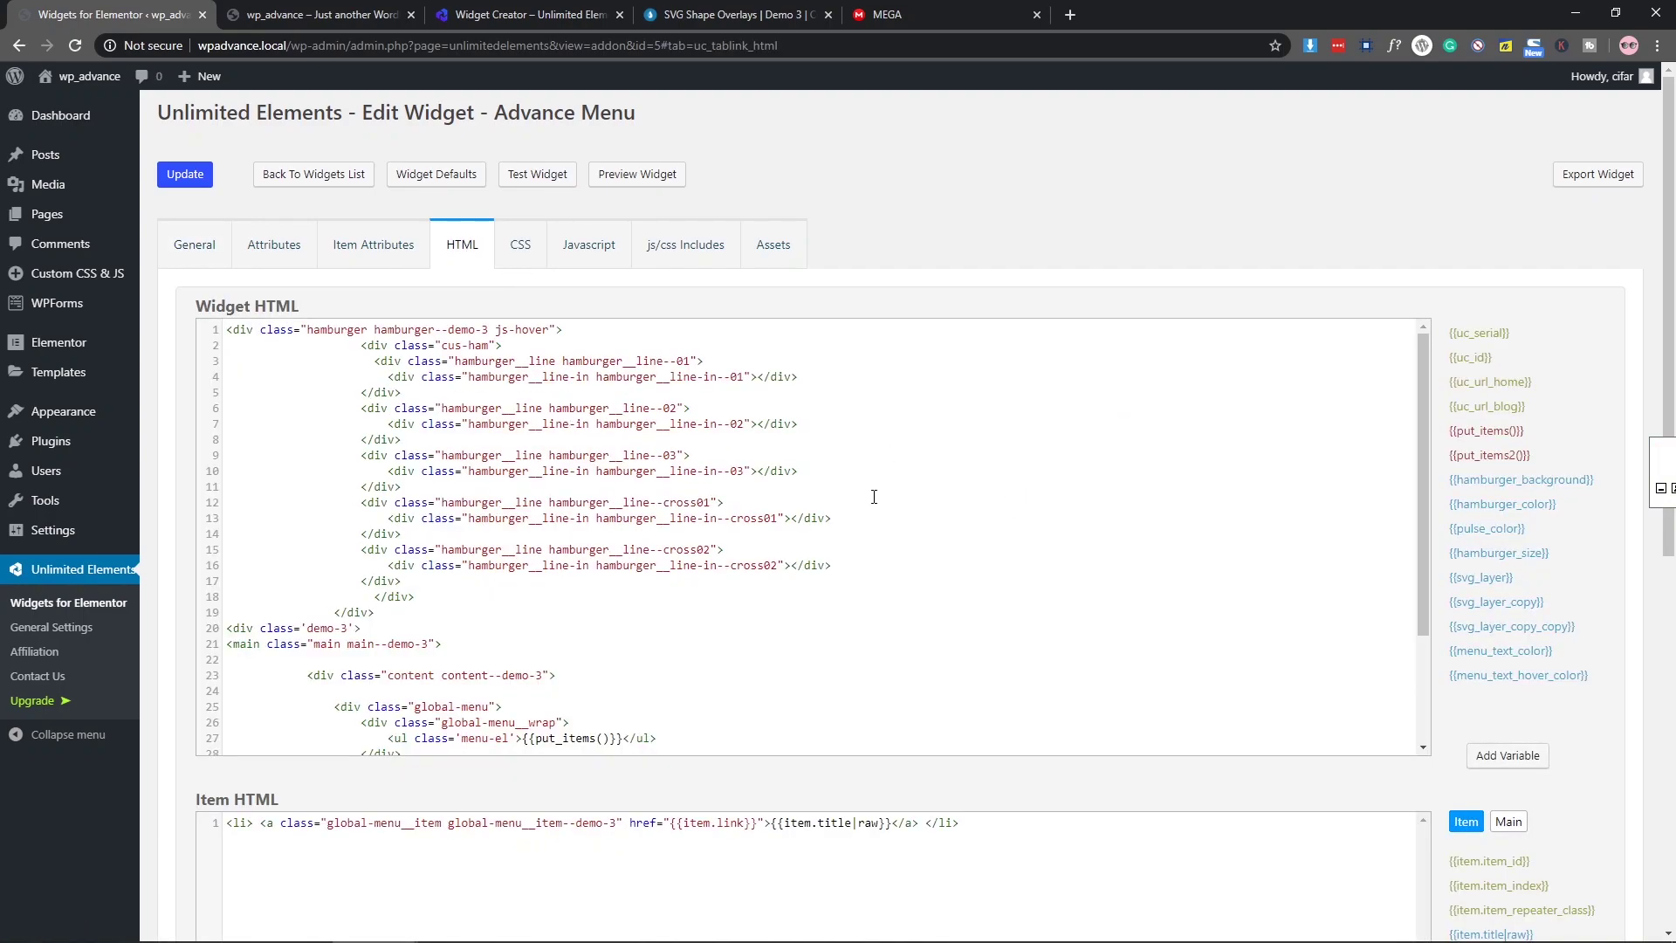
{"action": "left_click", "coordinate": [520, 248]}
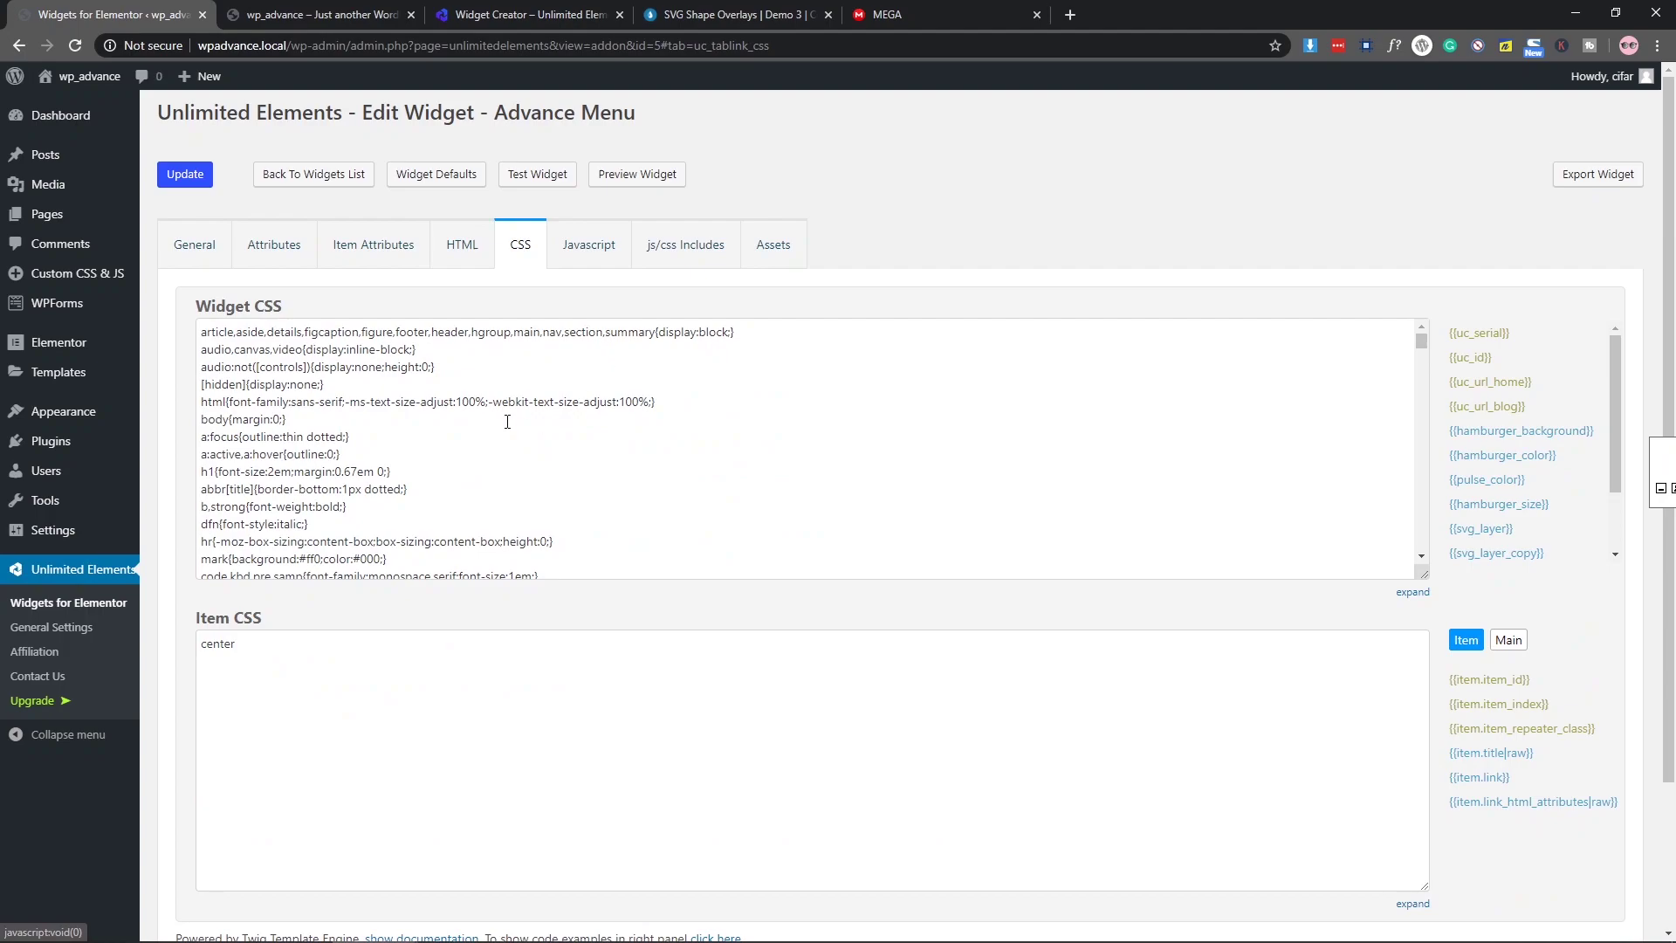
{"action": "left_click", "coordinate": [612, 233]}
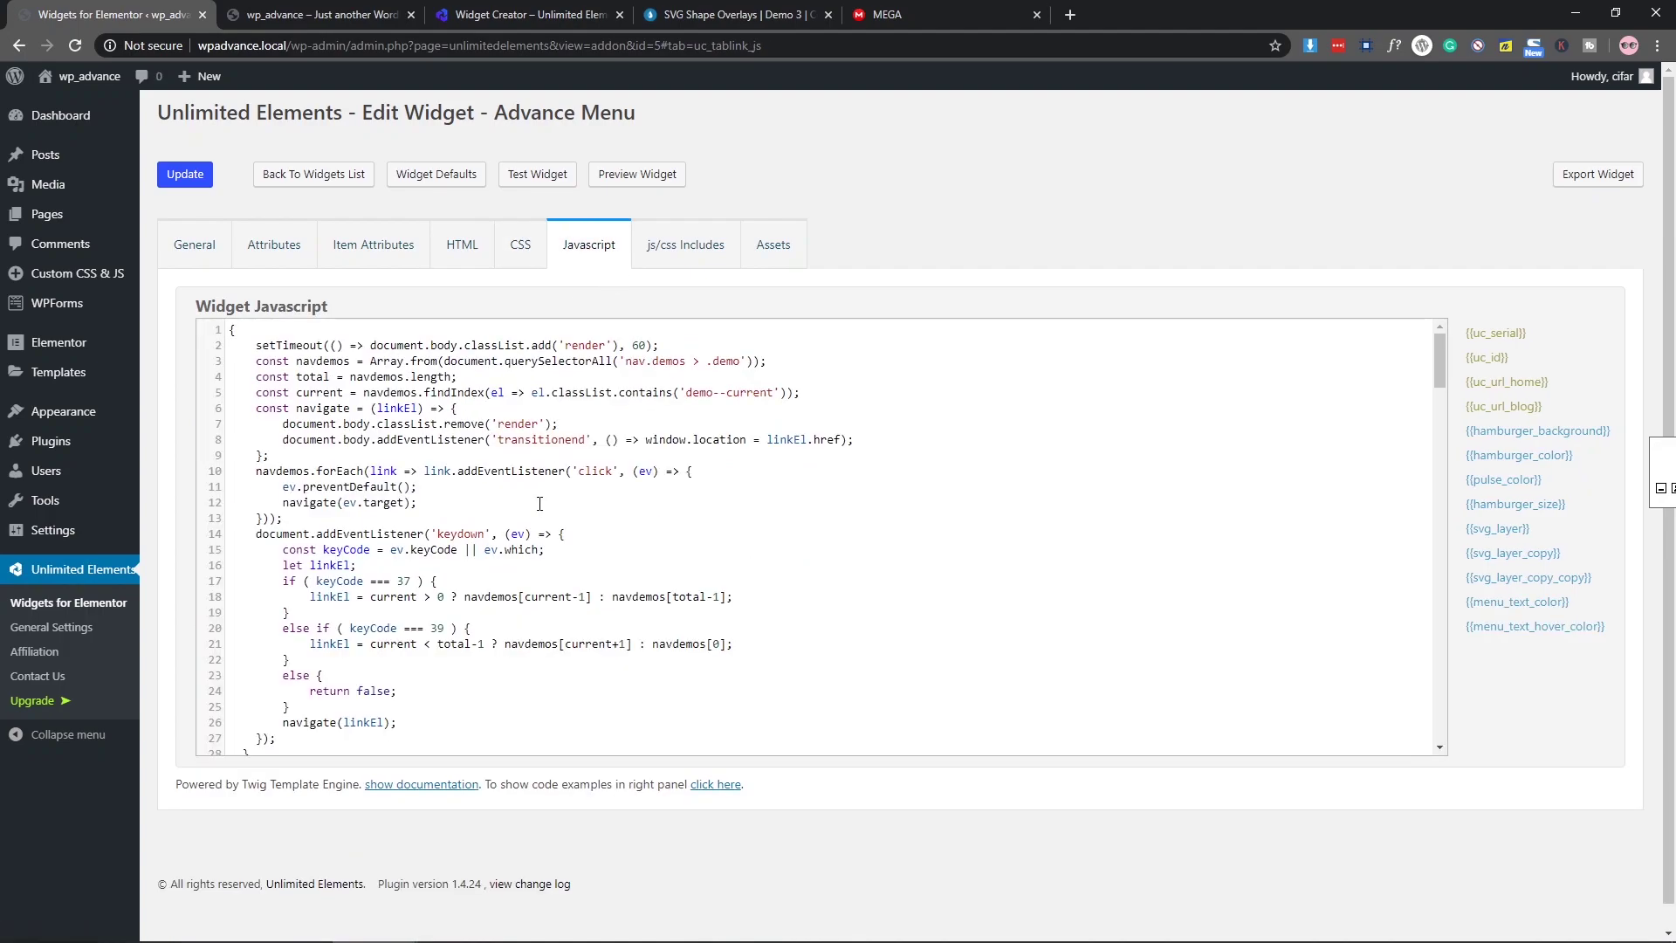
{"action": "left_click", "coordinate": [524, 253]}
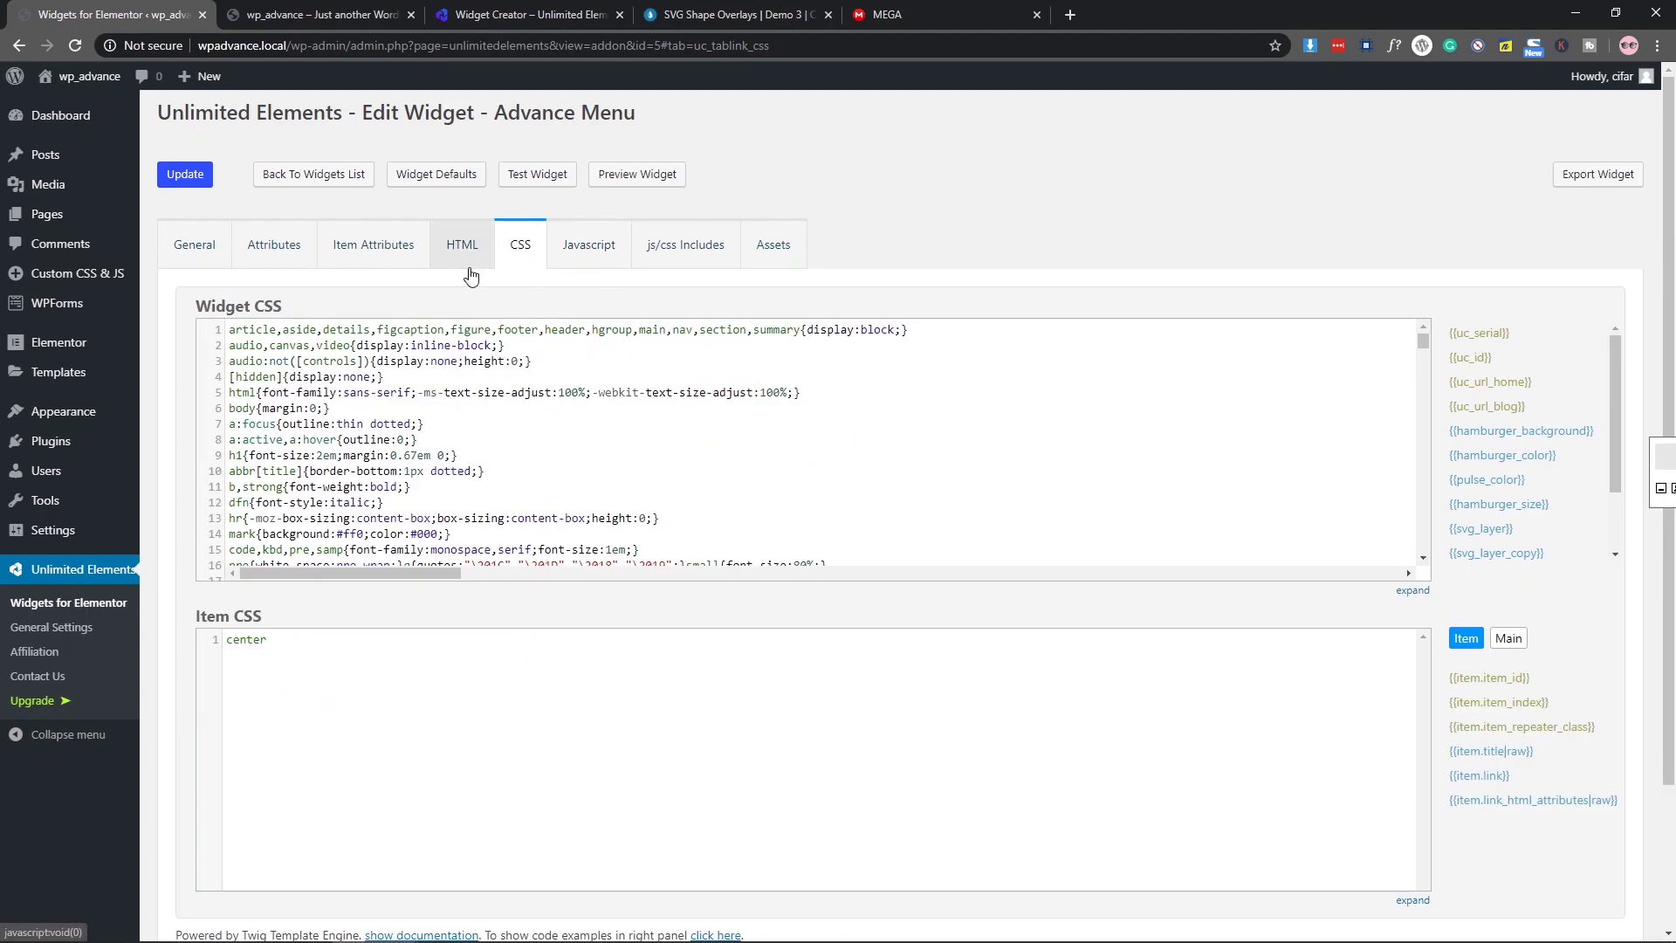
{"action": "left_click", "coordinate": [471, 261]}
{"action": "left_click", "coordinate": [550, 249]}
{"action": "left_click", "coordinate": [524, 251]}
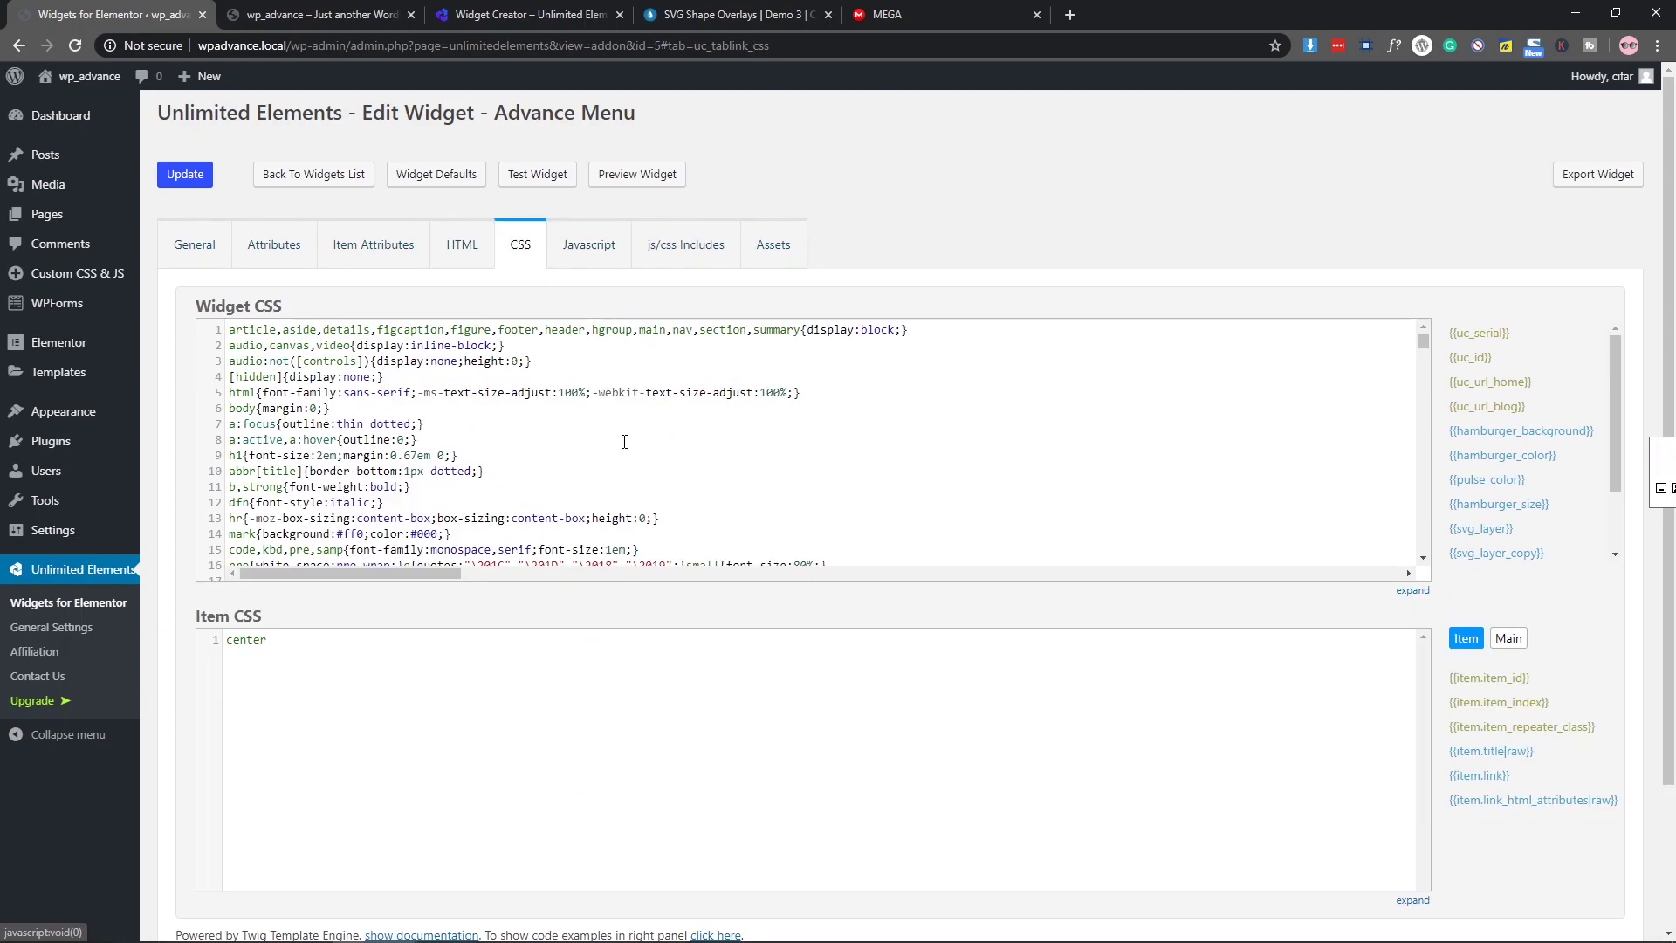
{"action": "left_click", "coordinate": [588, 248]}
Step: Choose Templates > Add New to start a new Elementor template
{"action": "scroll", "coordinate": [387, 503], "scroll_direction": "down", "scroll_amount": 3}
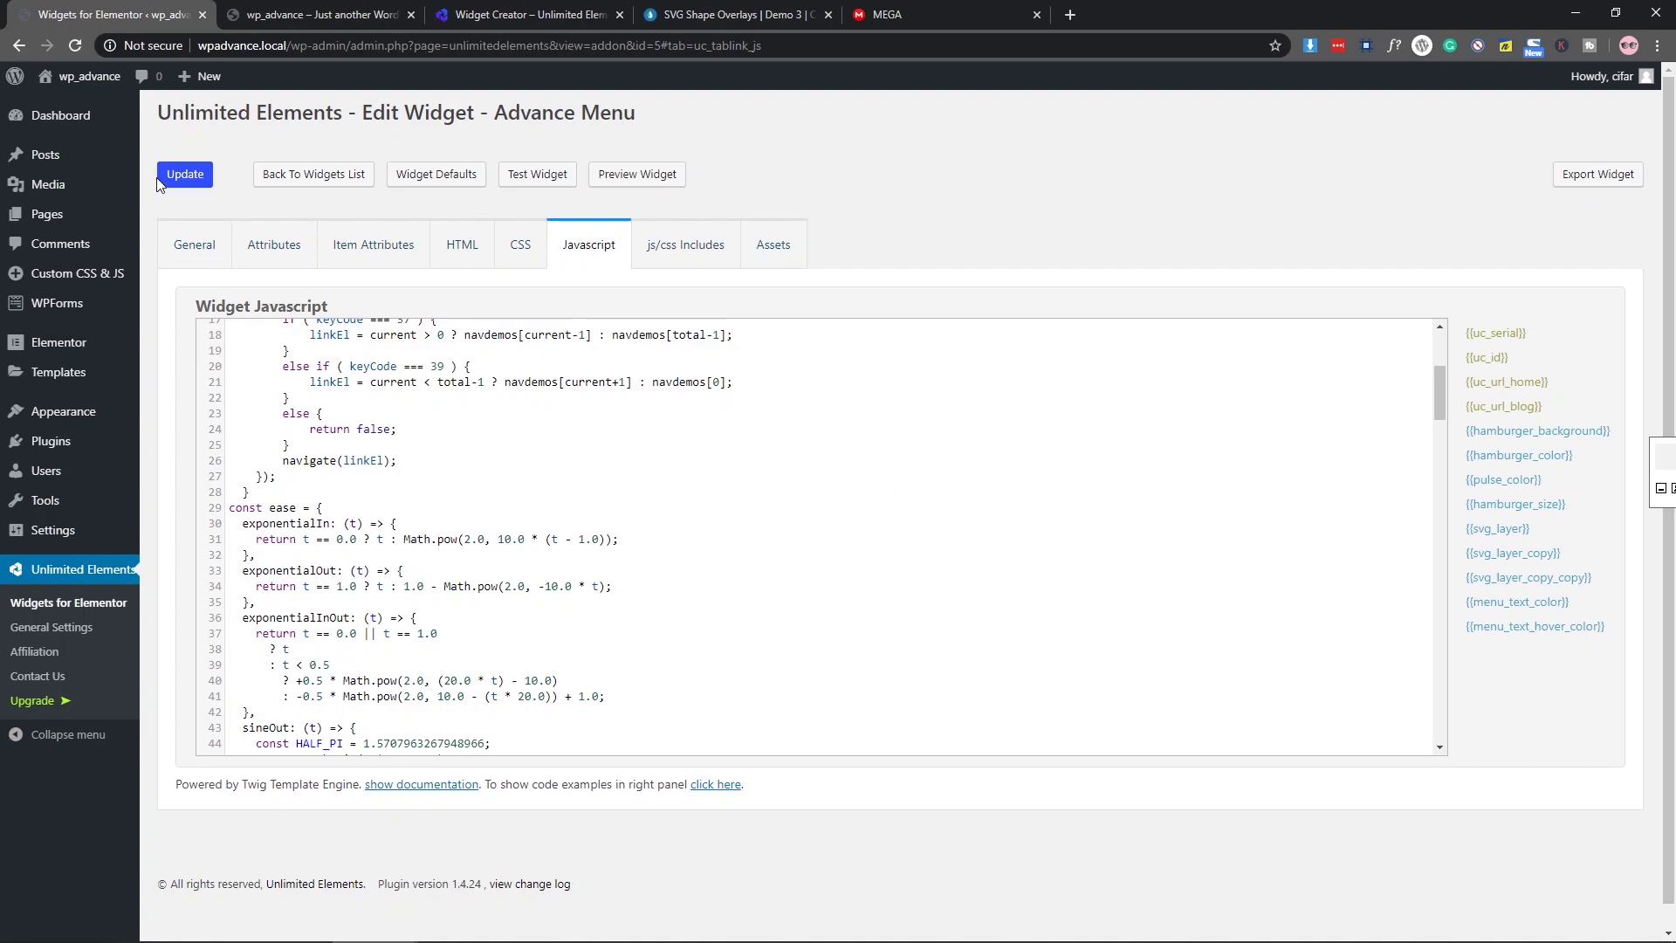
{"action": "mouse_move", "coordinate": [33, 361]}
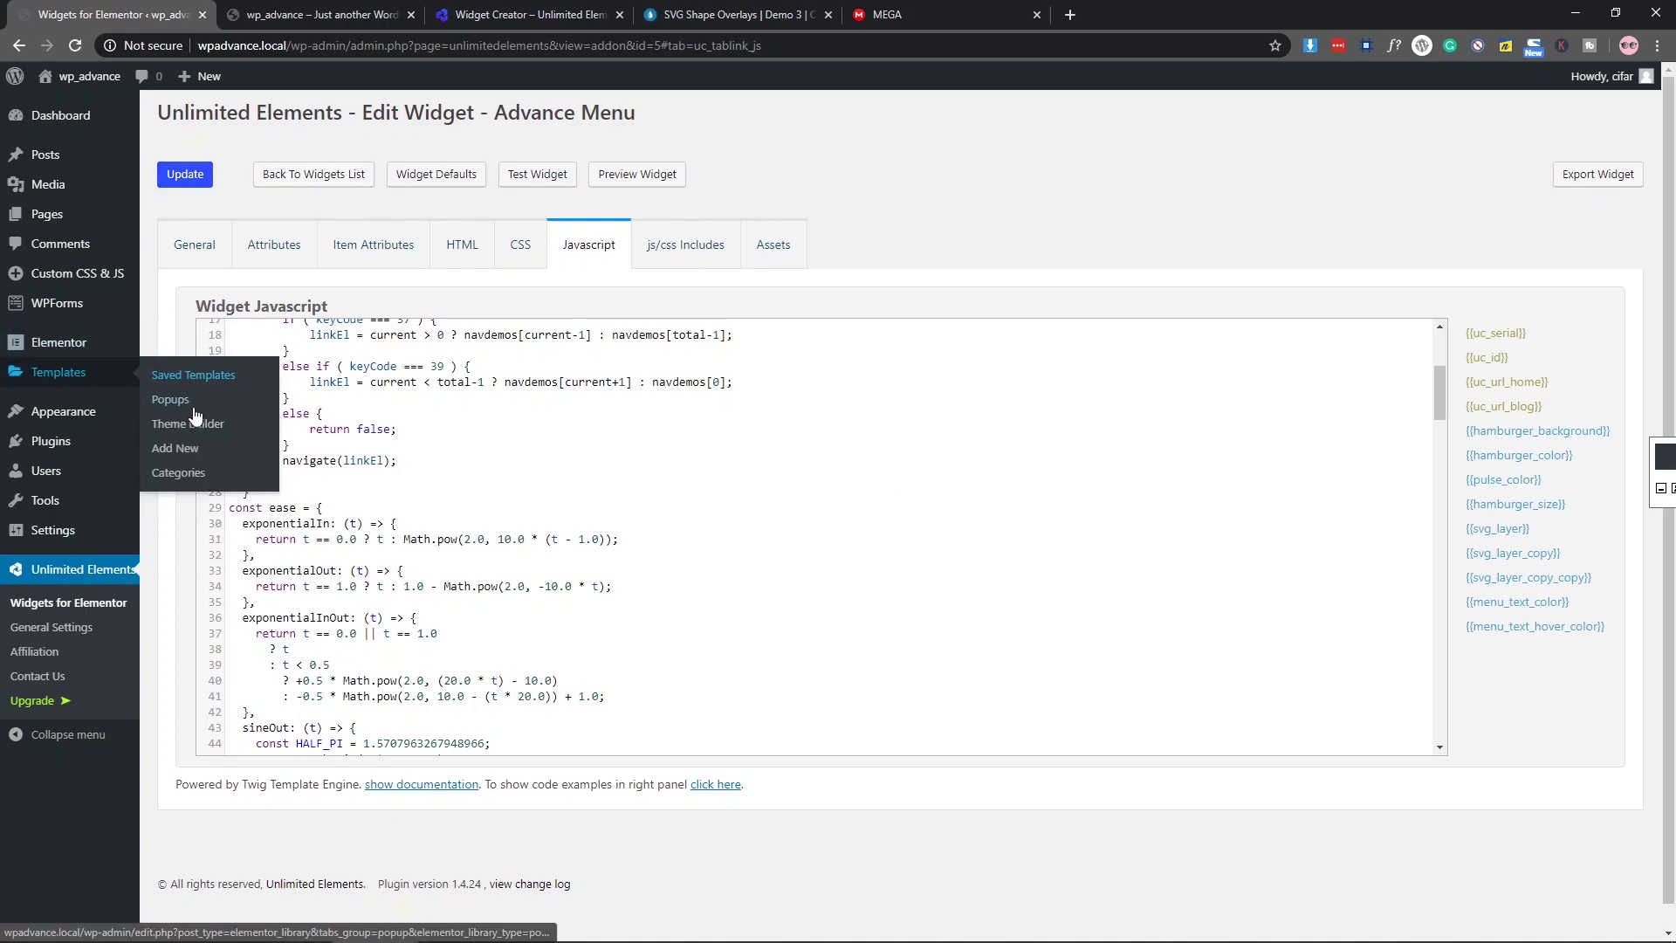
{"action": "left_click", "coordinate": [176, 449]}
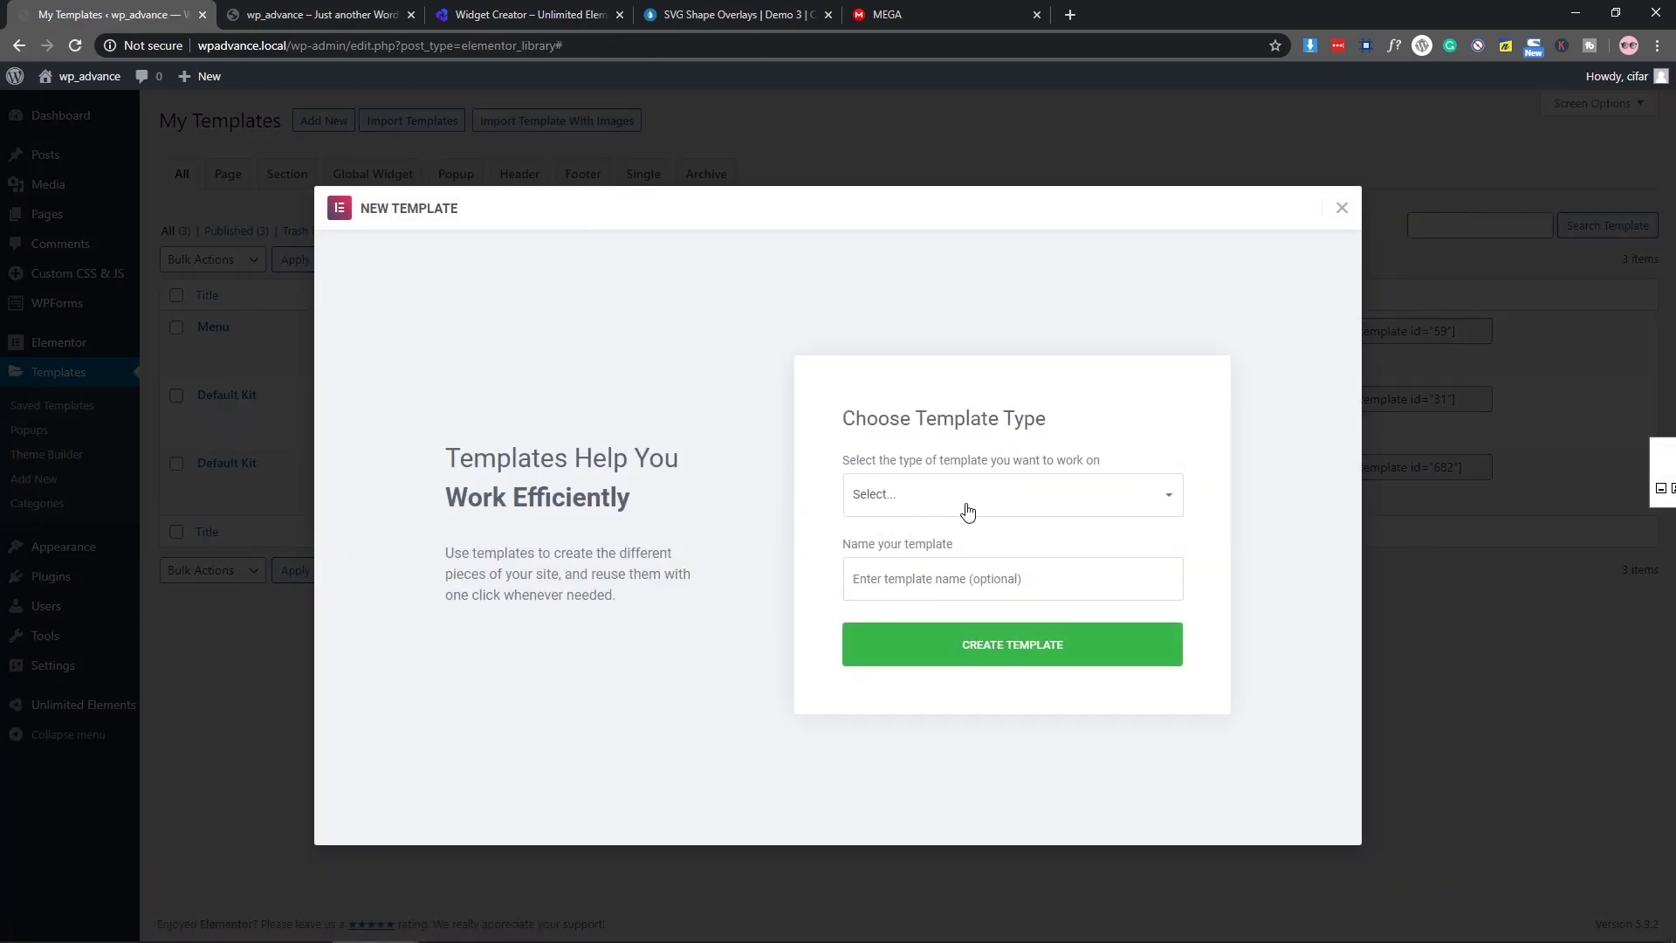
Step: Create a new Header-type template named 'Header'
{"action": "left_click", "coordinate": [967, 511]}
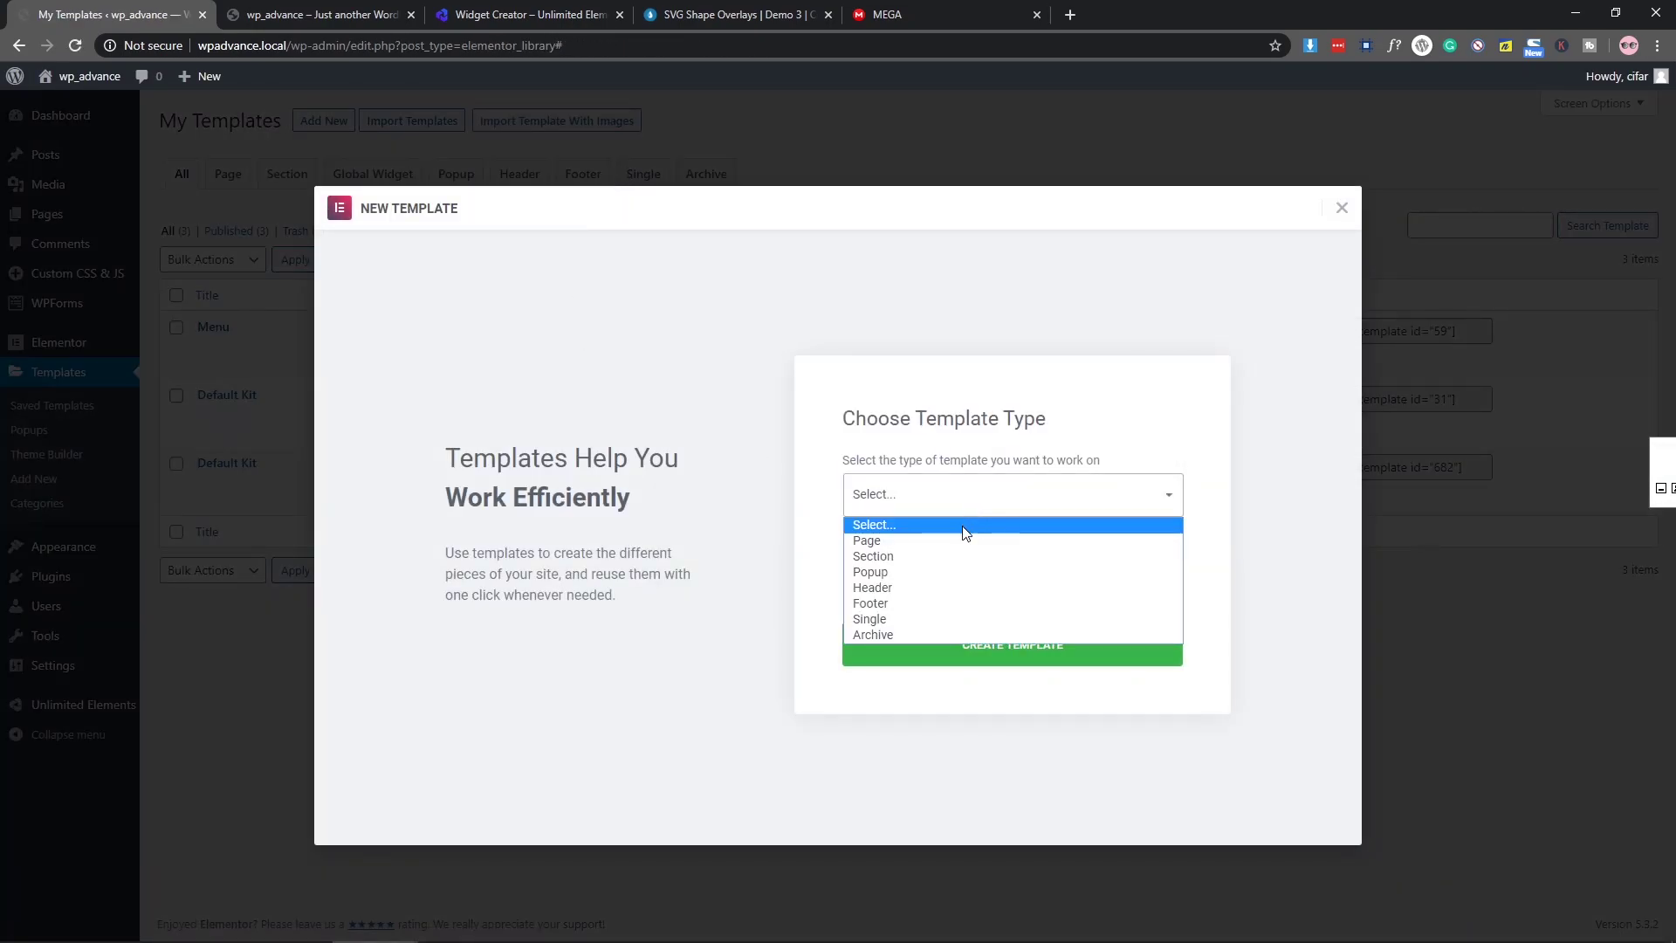
{"action": "left_click", "coordinate": [947, 590]}
{"action": "left_click", "coordinate": [924, 582]}
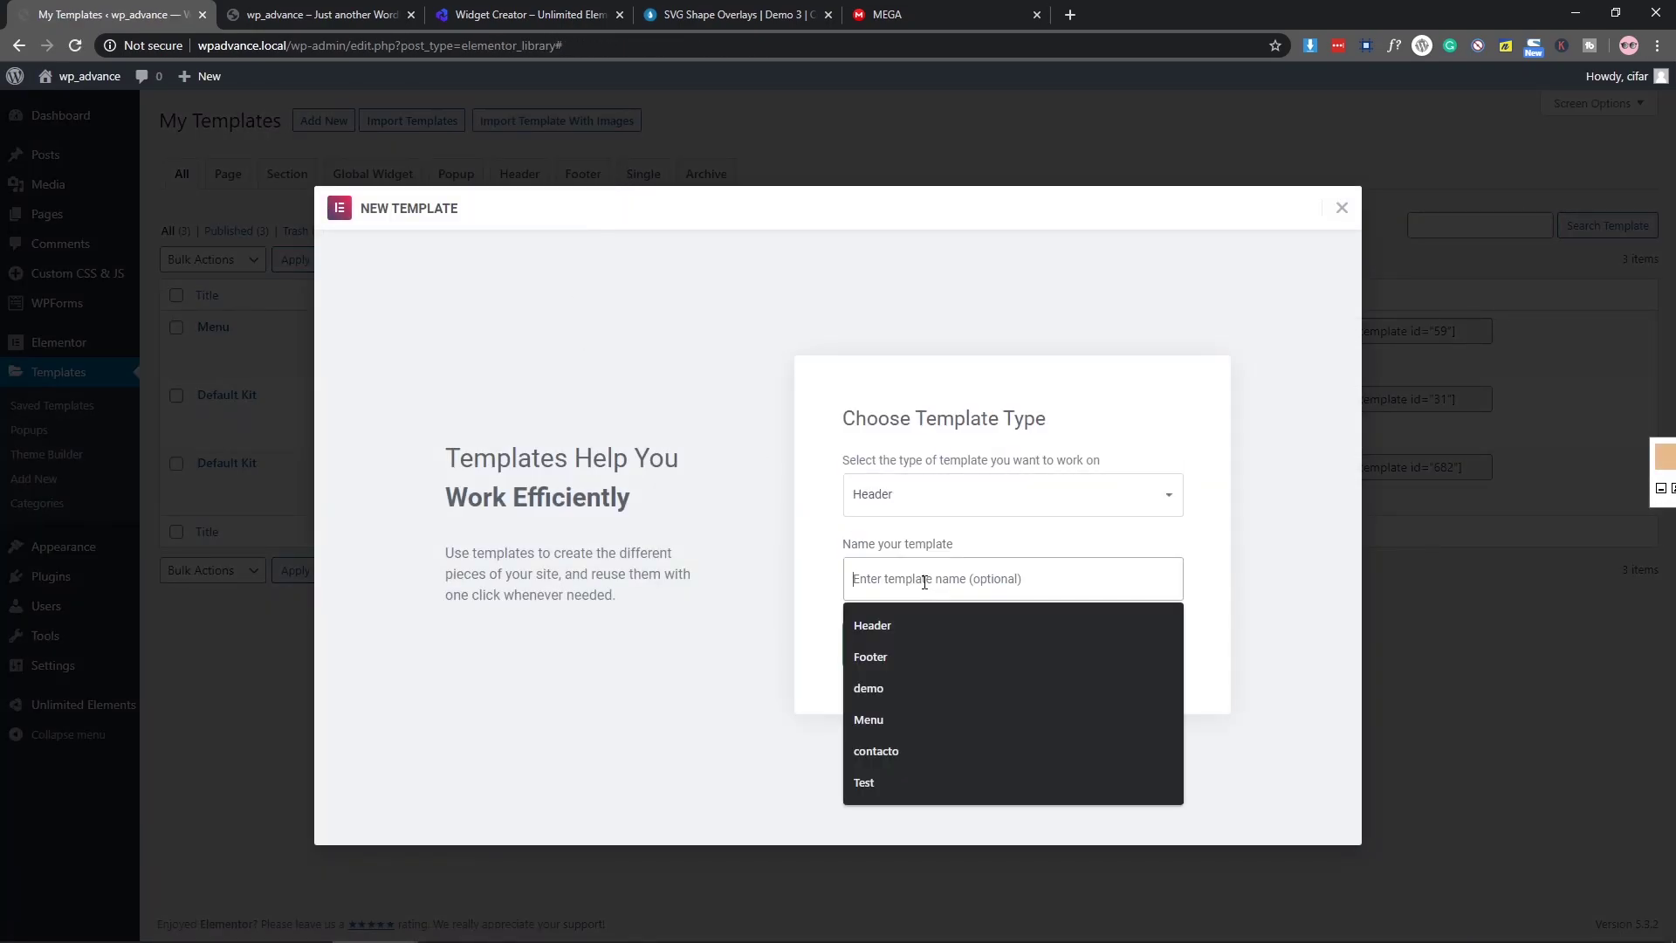
{"action": "left_click", "coordinate": [911, 636]}
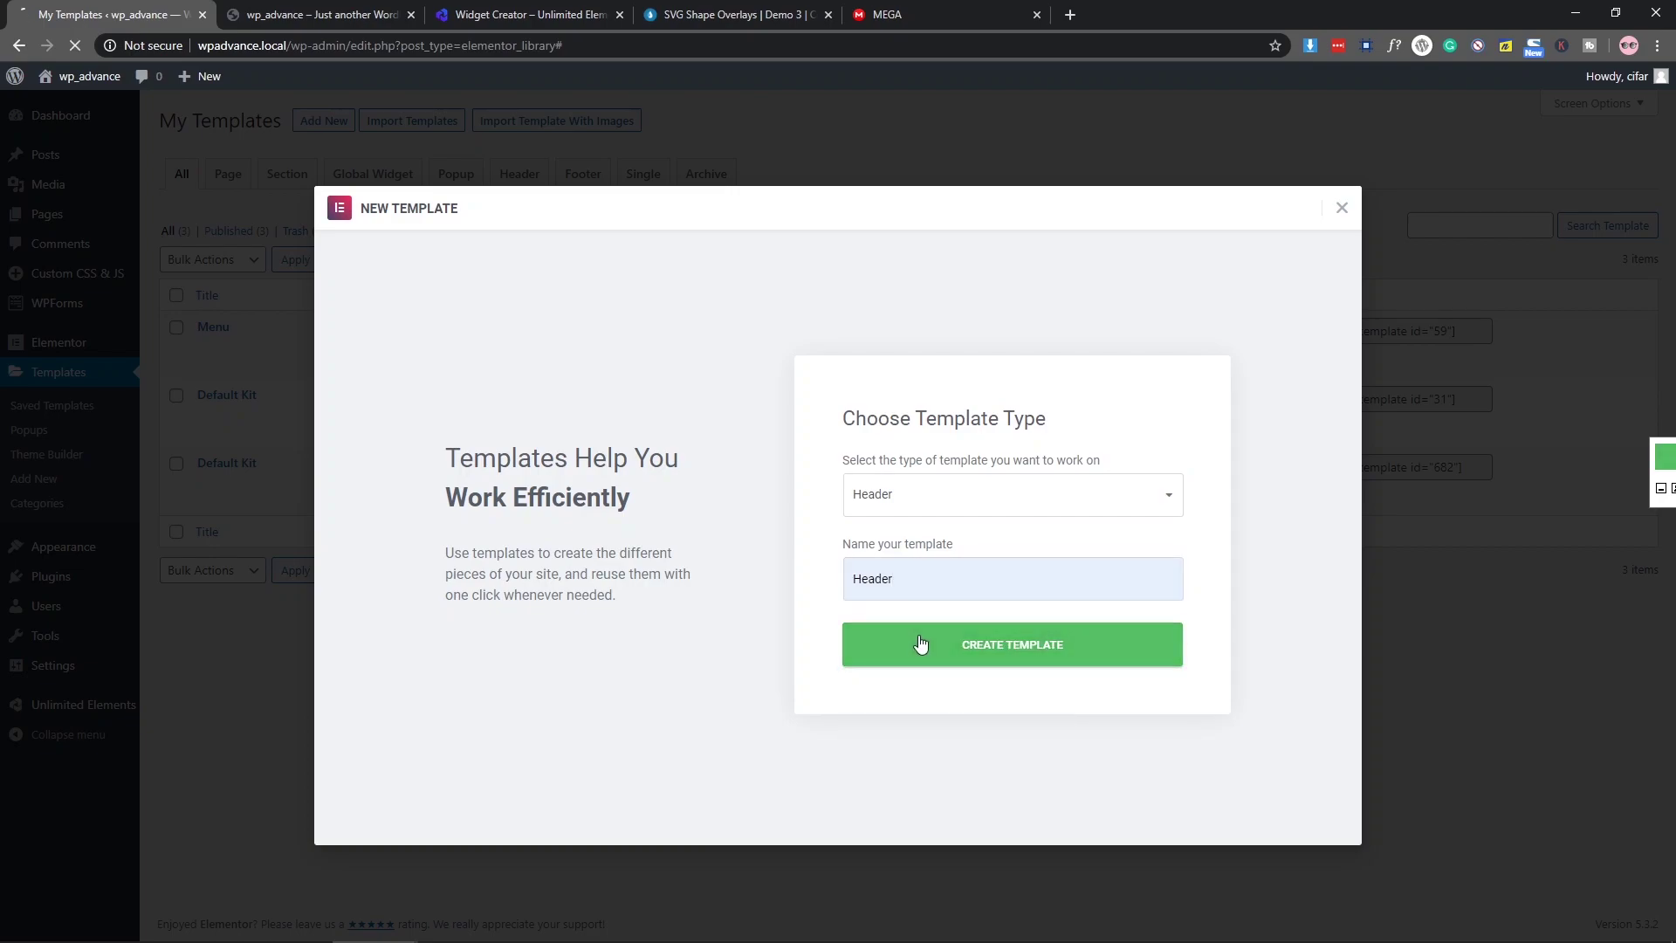
{"action": "left_click", "coordinate": [916, 647]}
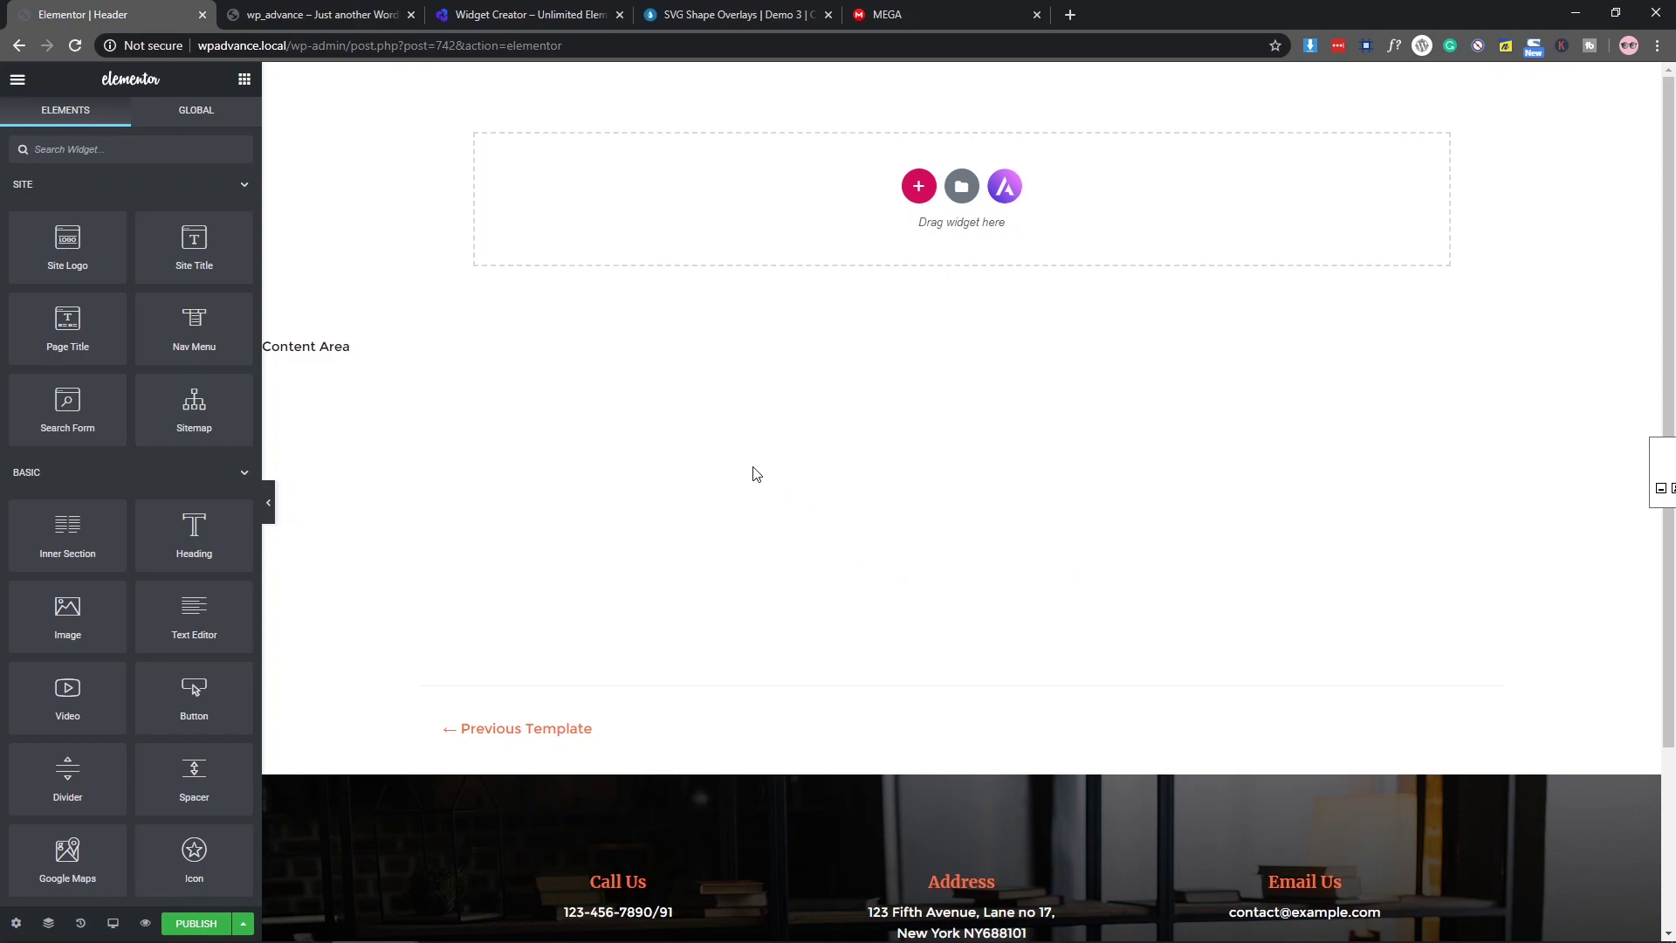
Step: Search widgets for 'ad' and drag Advance Menu into the header
{"action": "left_click", "coordinate": [108, 158]}
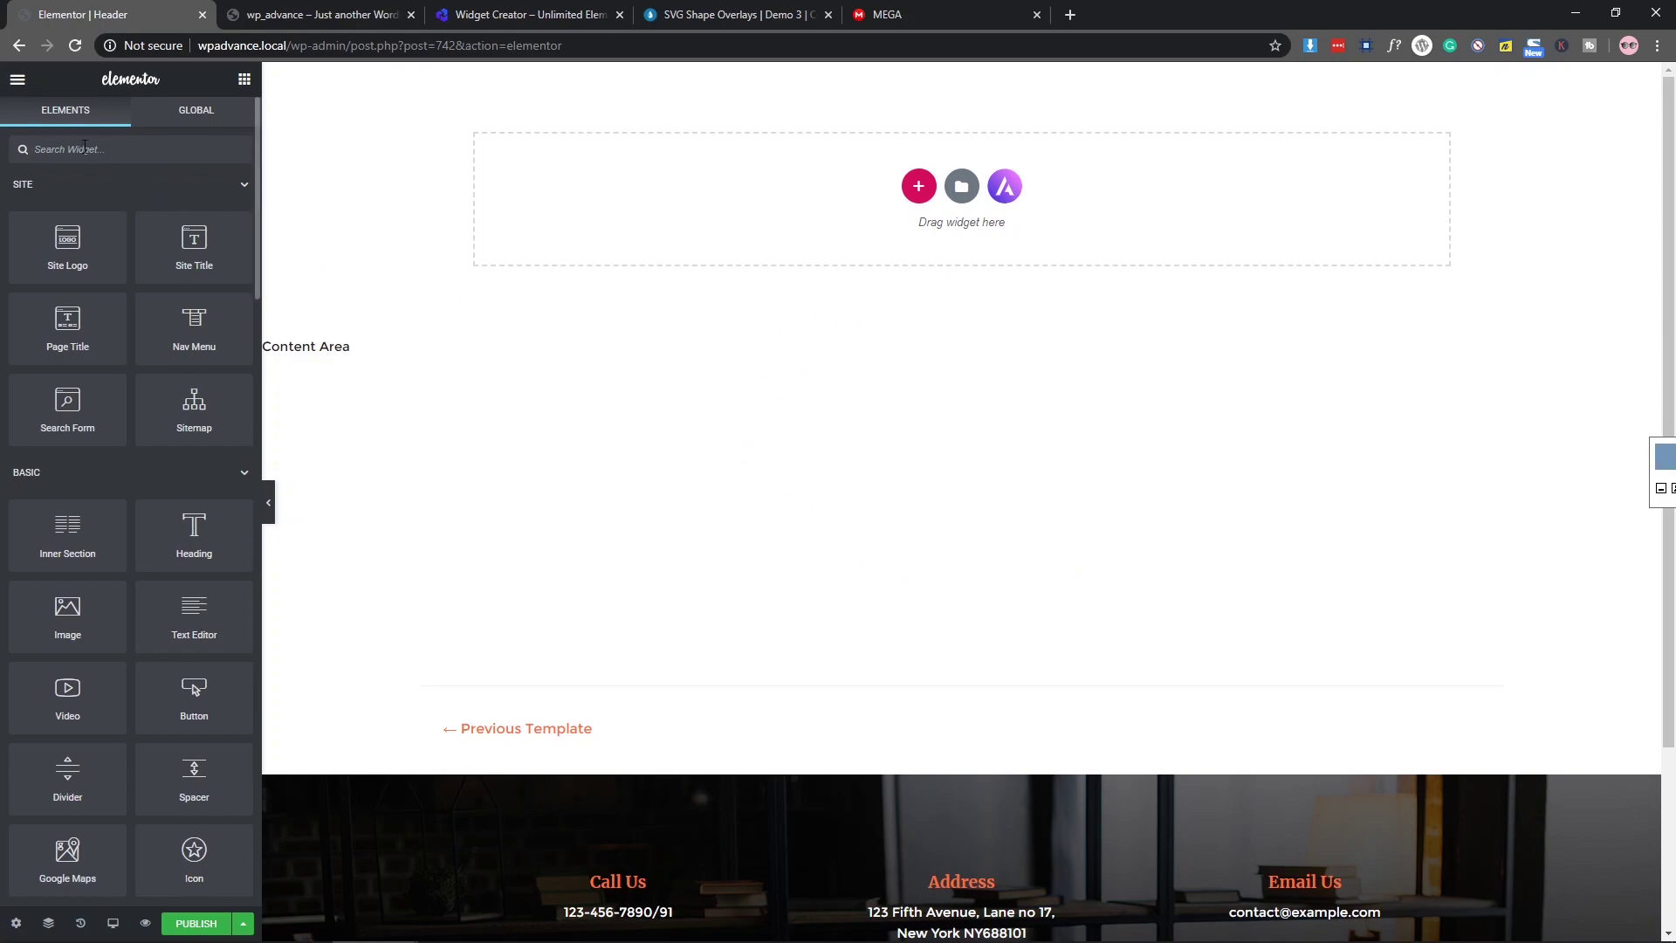
{"action": "type", "text": "ad"}
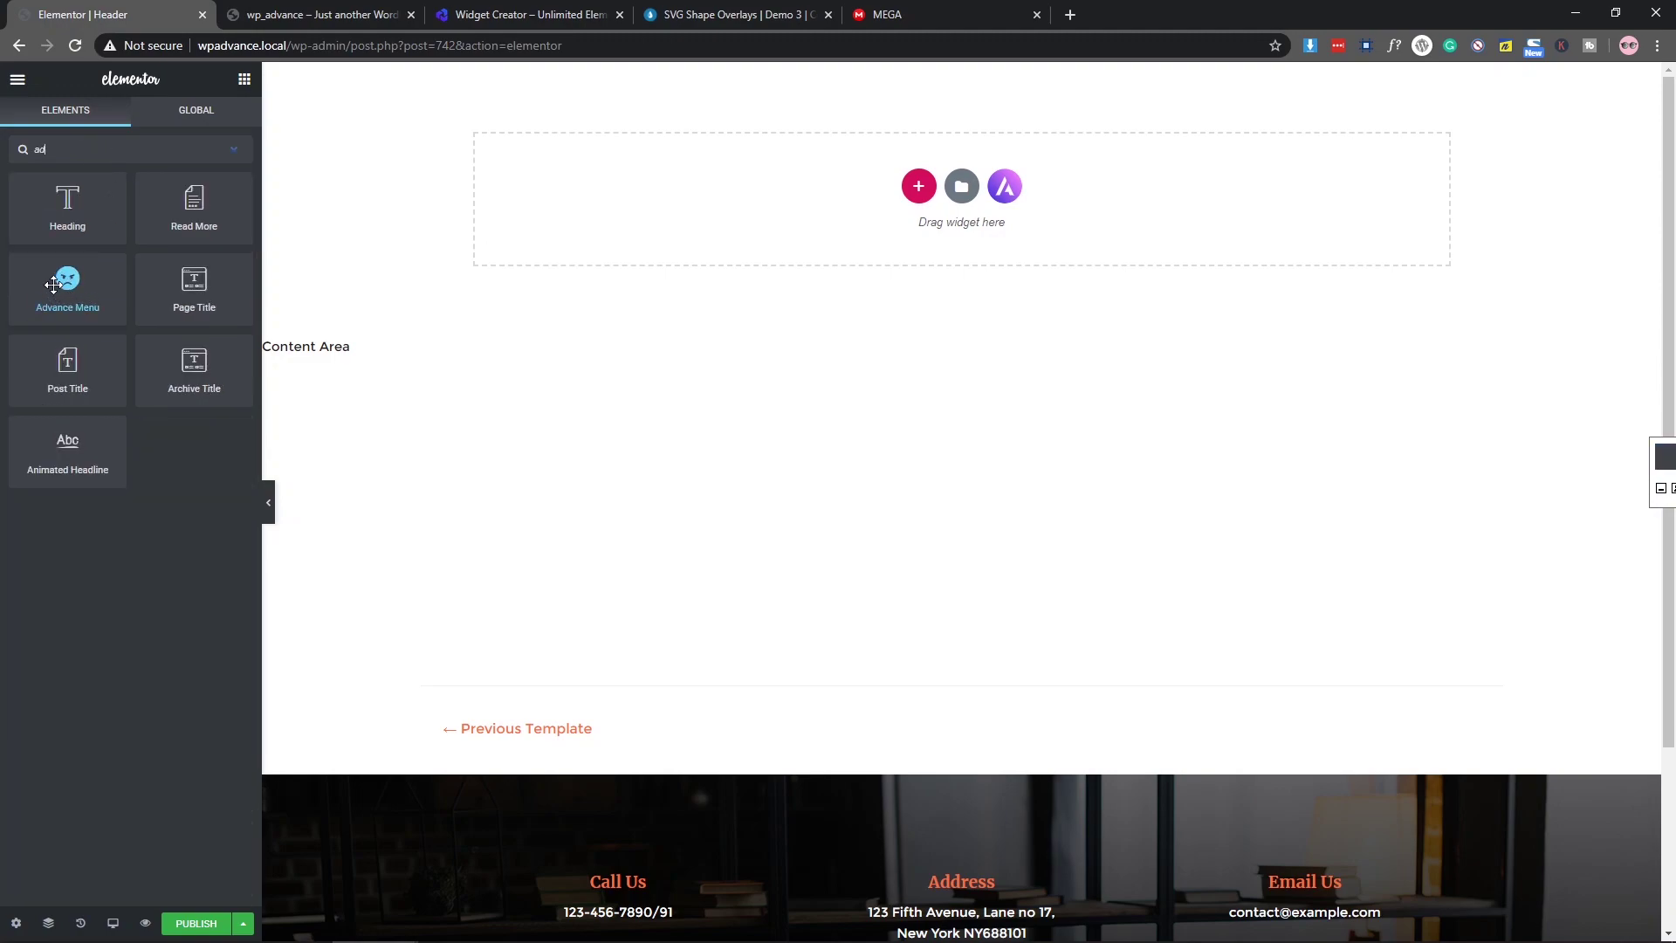
{"action": "left_click_drag", "start_coordinate": [76, 308], "coordinate": [637, 200]}
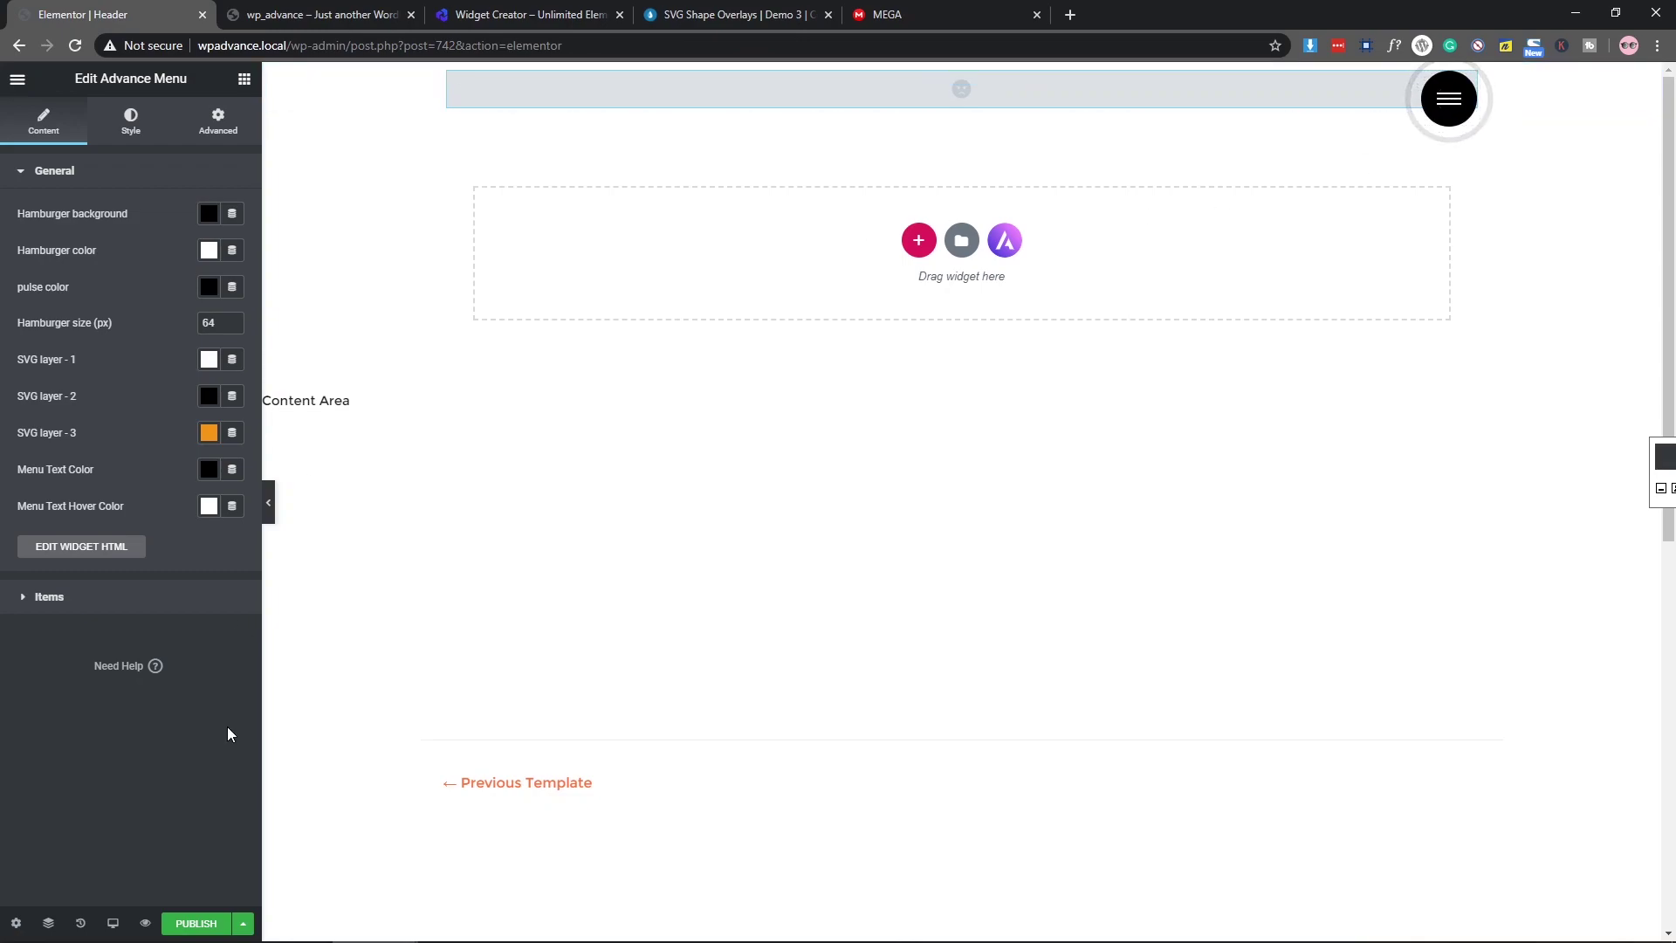
Step: Publish the Header template with an Include Entire Site condition and switch to the homepage tab
{"action": "left_click", "coordinate": [197, 922]}
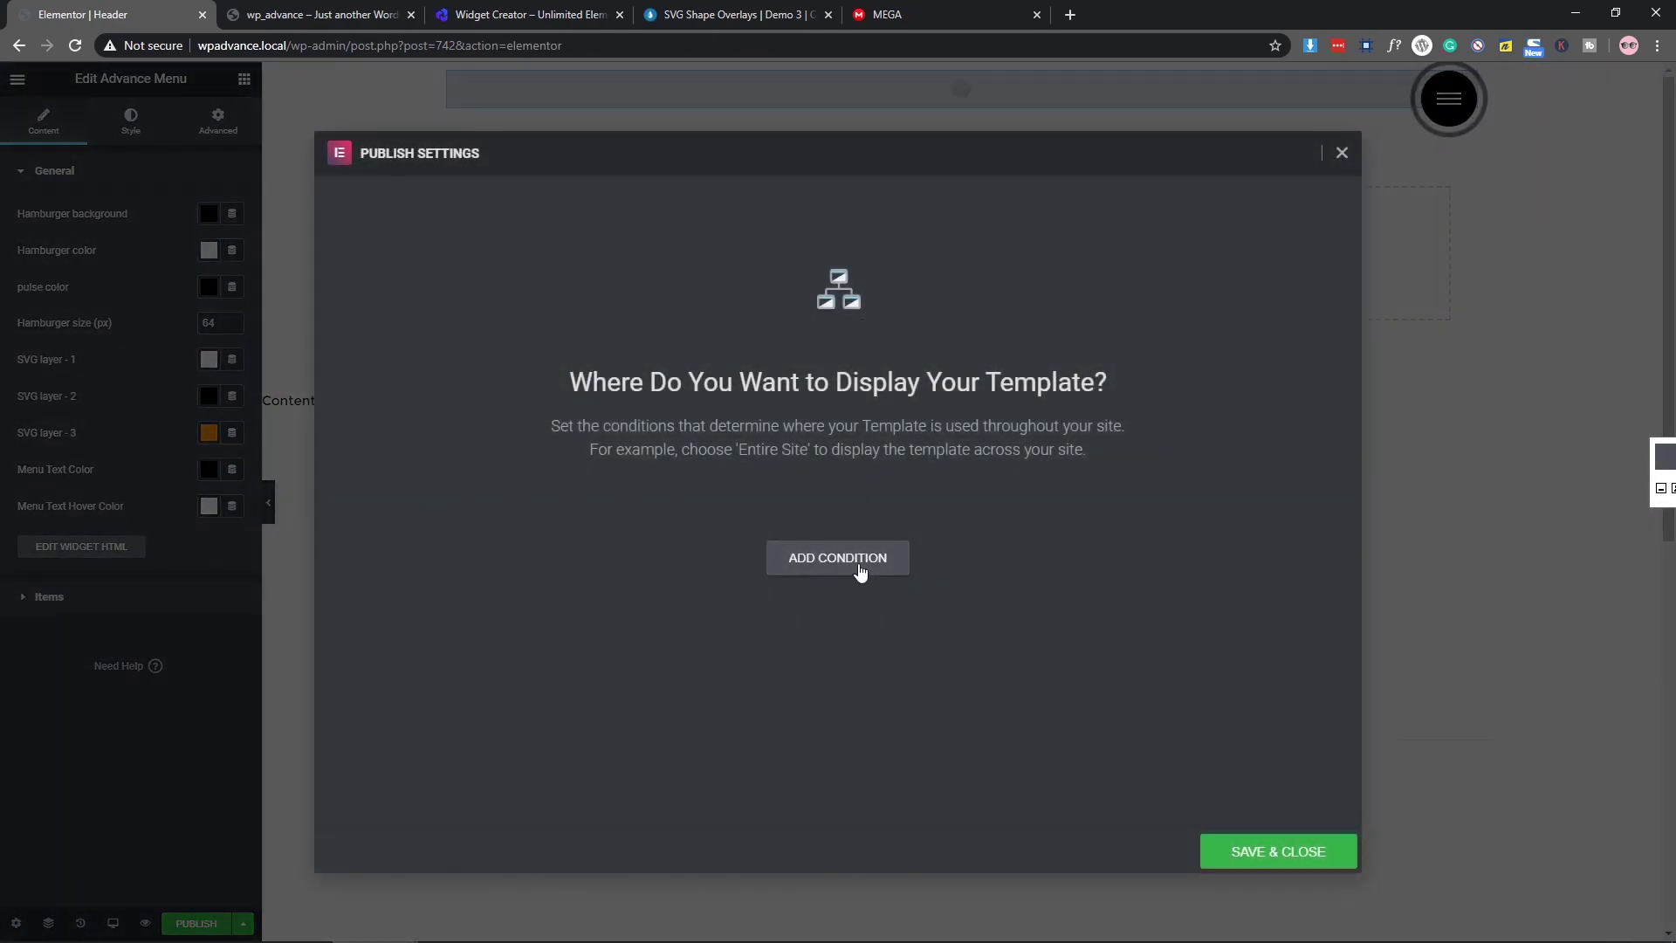
{"action": "left_click", "coordinate": [858, 565]}
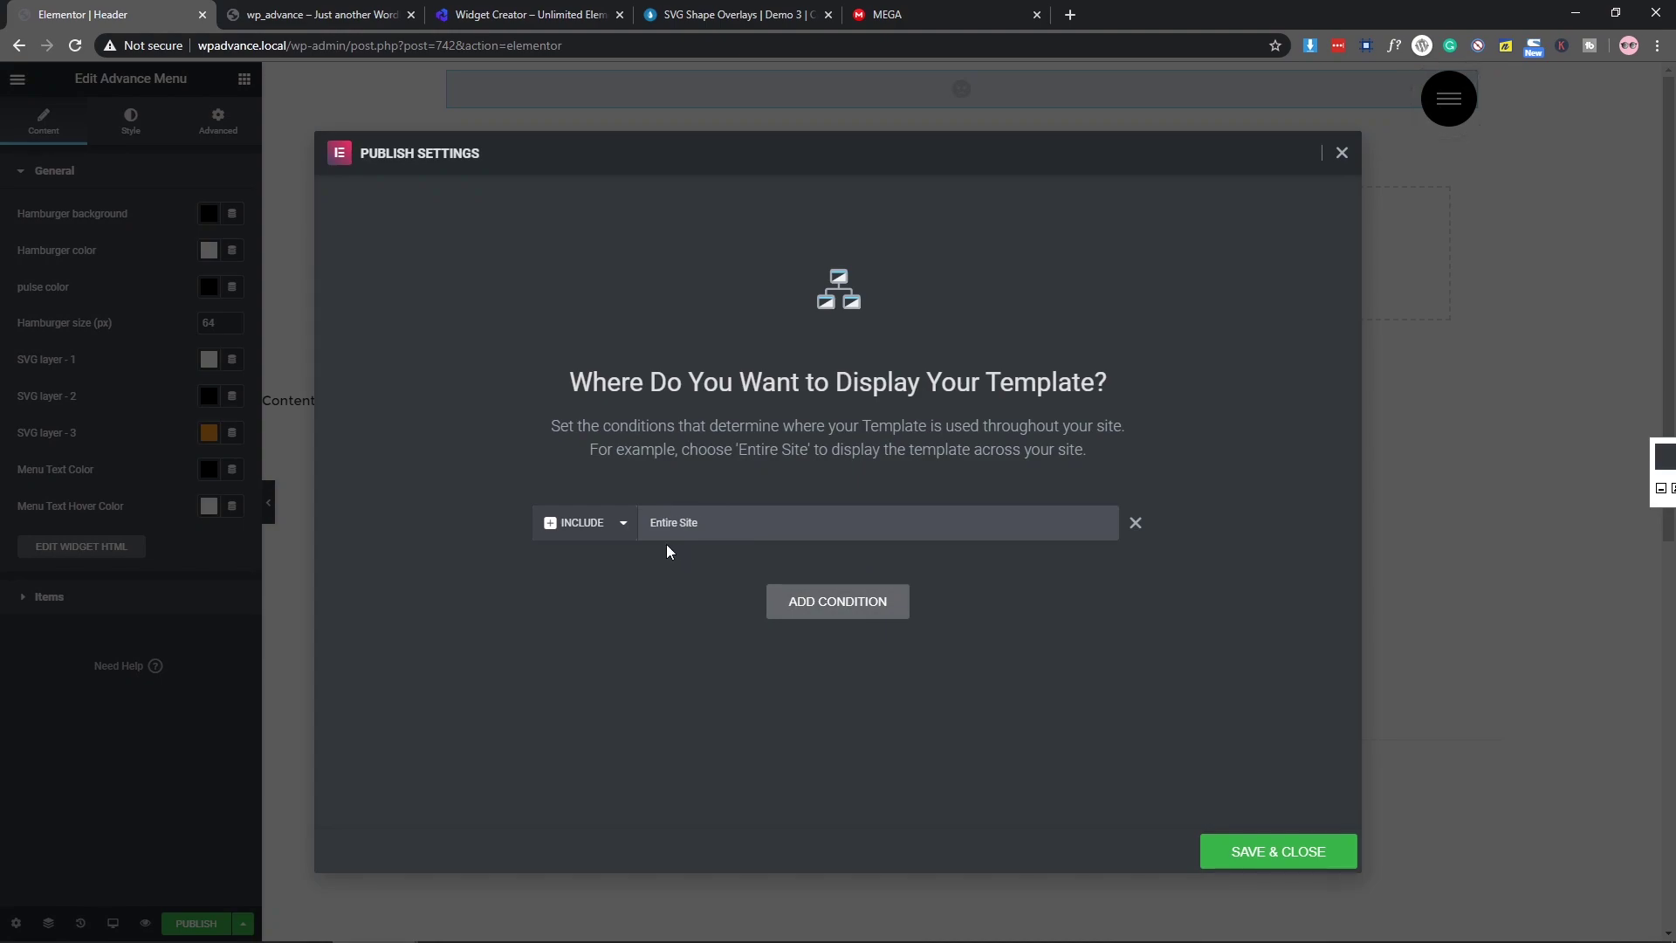
{"action": "left_click", "coordinate": [1299, 870]}
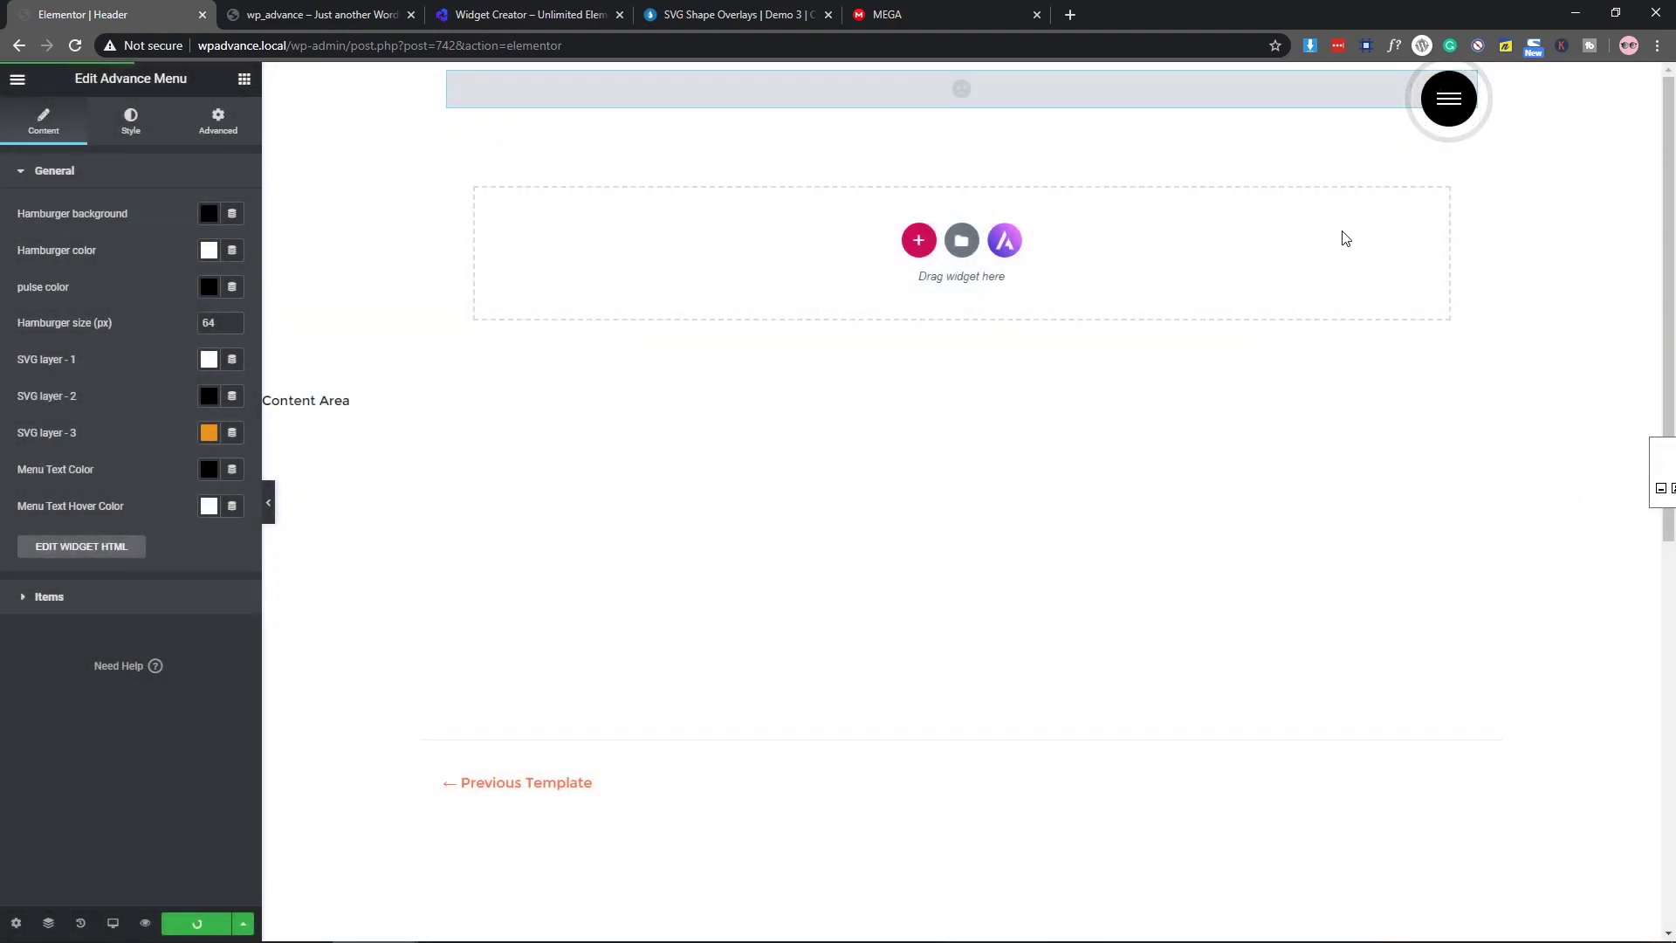
{"action": "left_click", "coordinate": [297, 12]}
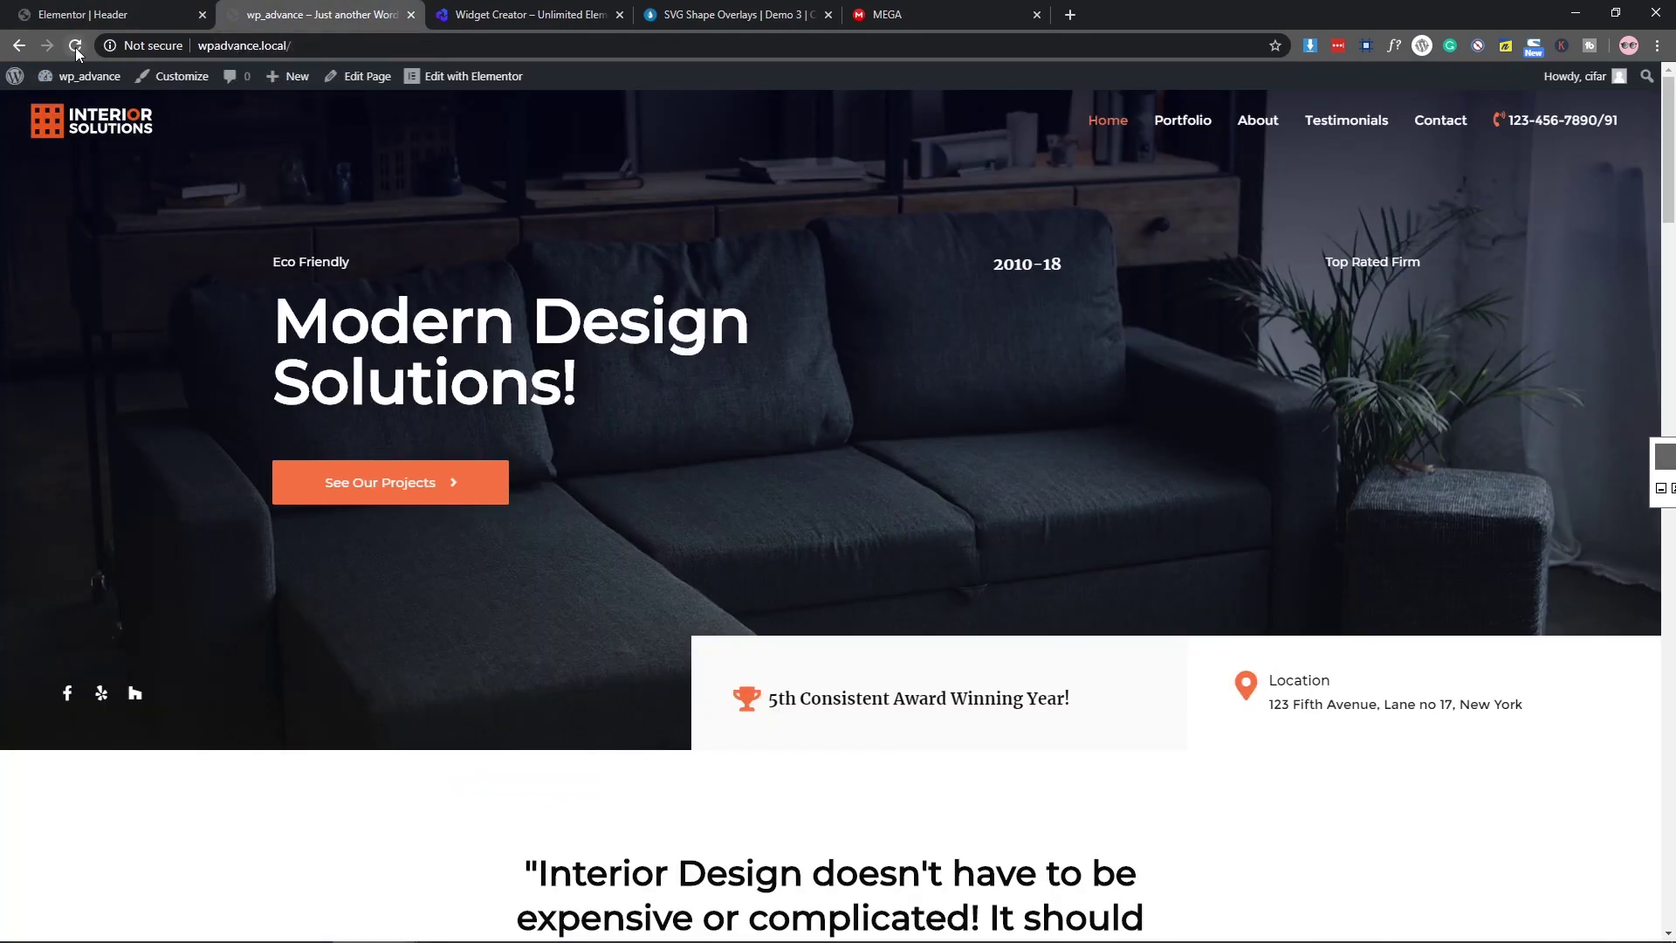
{"action": "left_click", "coordinate": [75, 46]}
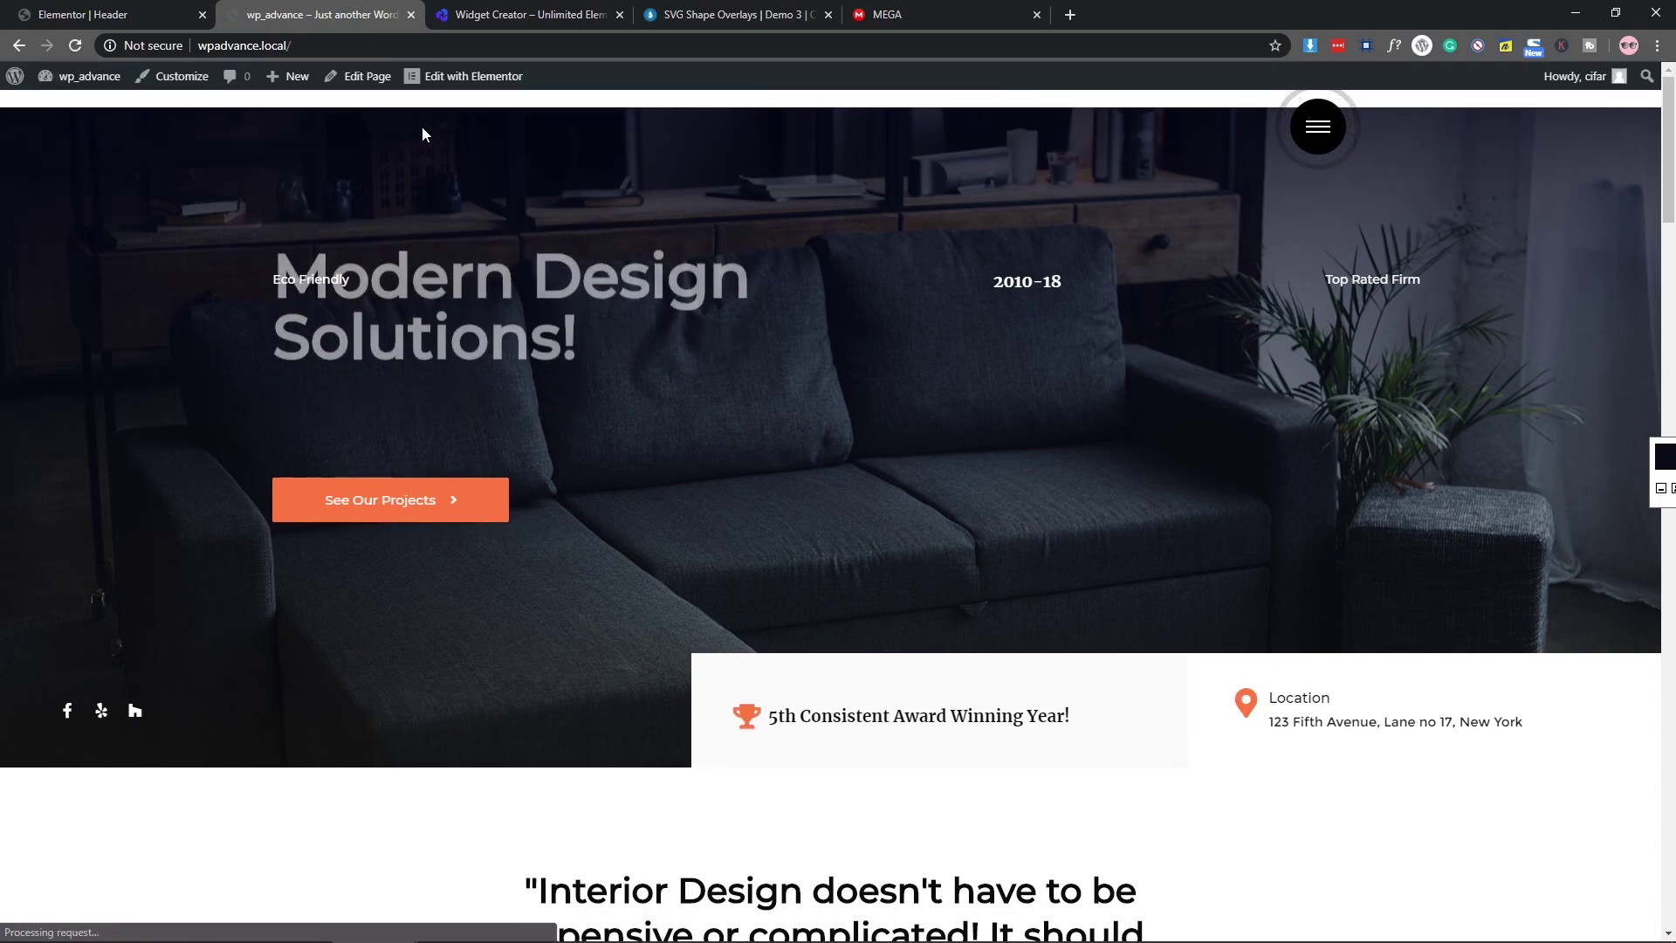
{"action": "left_click", "coordinate": [1317, 139]}
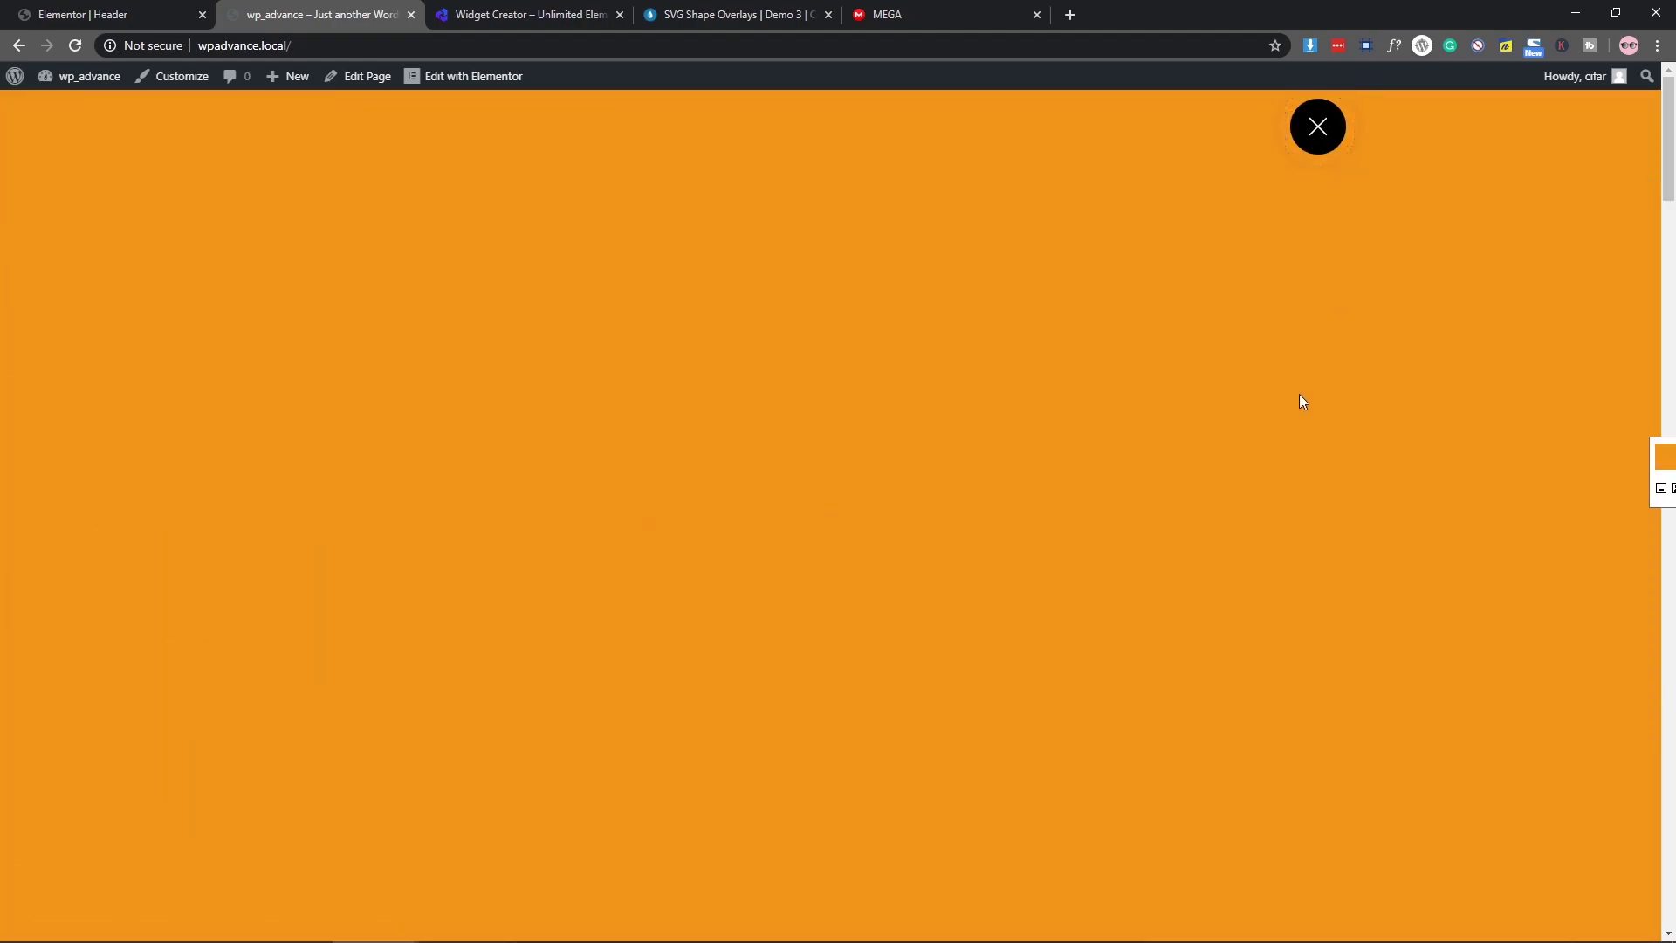
{"action": "left_click", "coordinate": [1326, 131]}
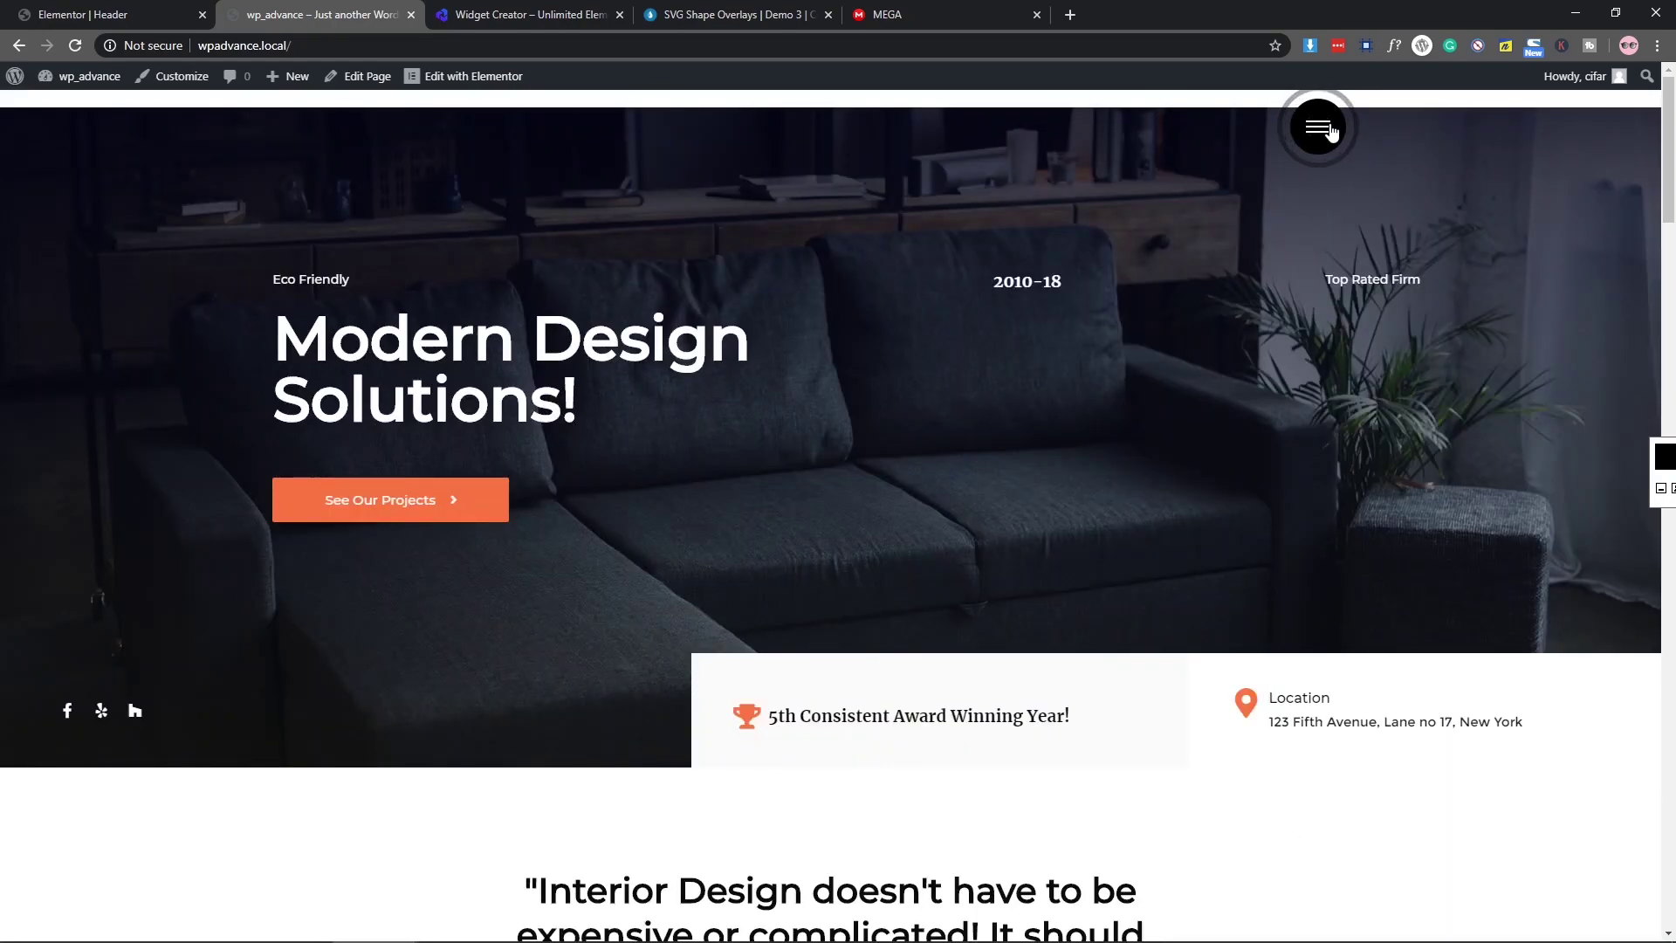
{"action": "left_click", "coordinate": [1328, 129]}
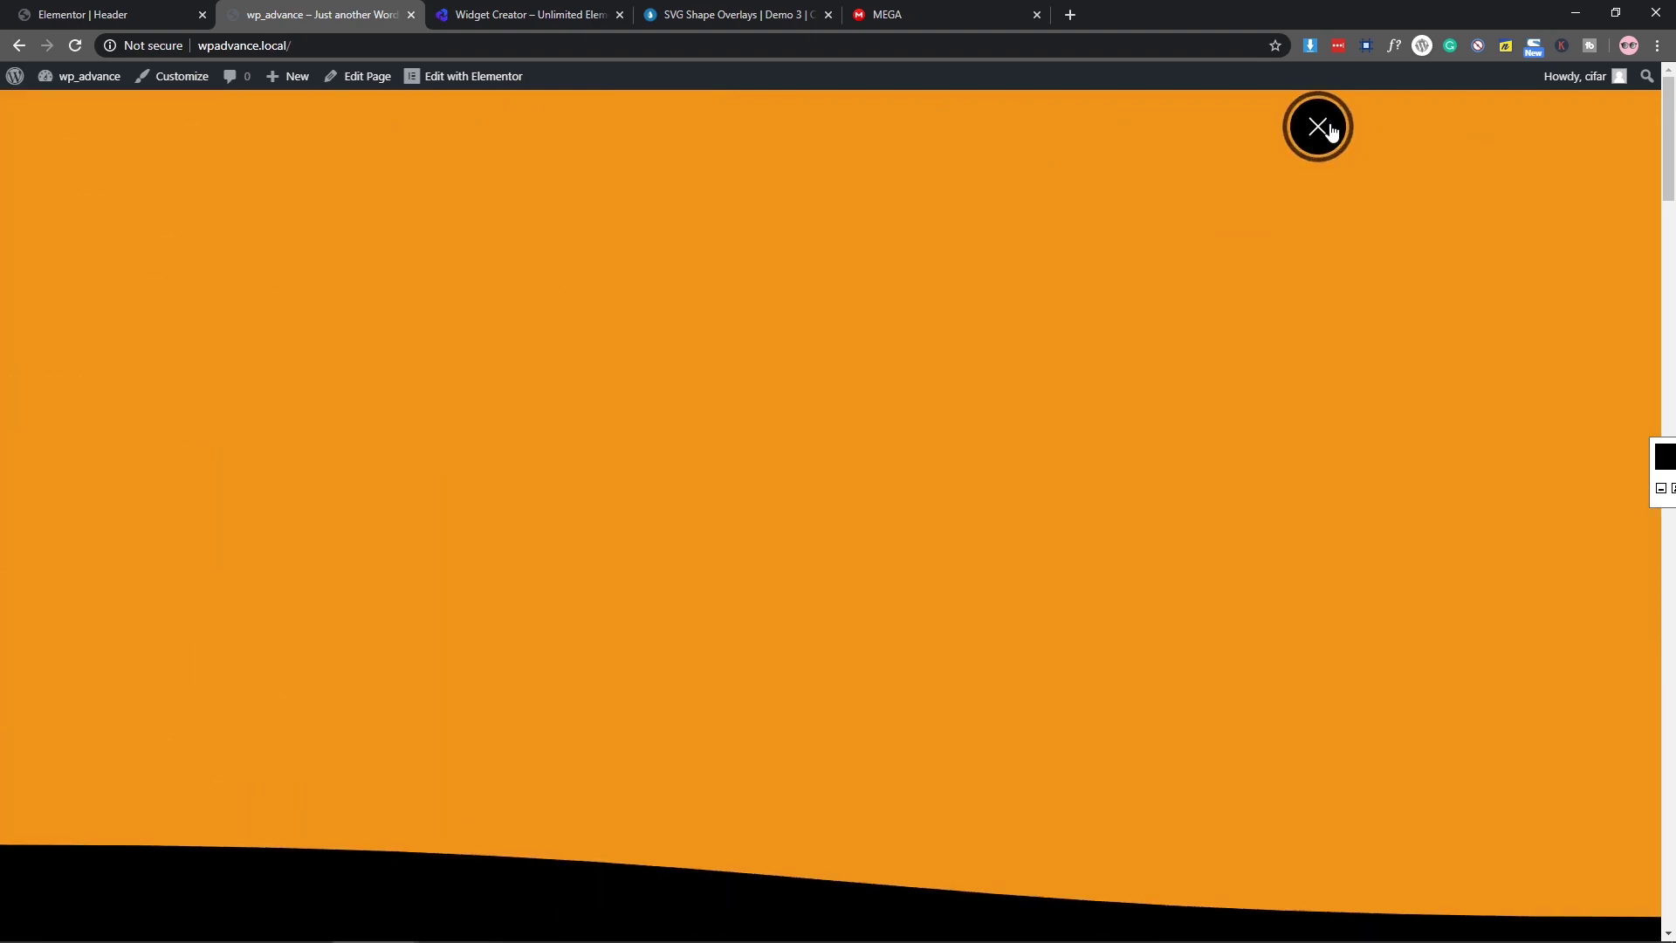
{"action": "left_click", "coordinate": [1328, 129]}
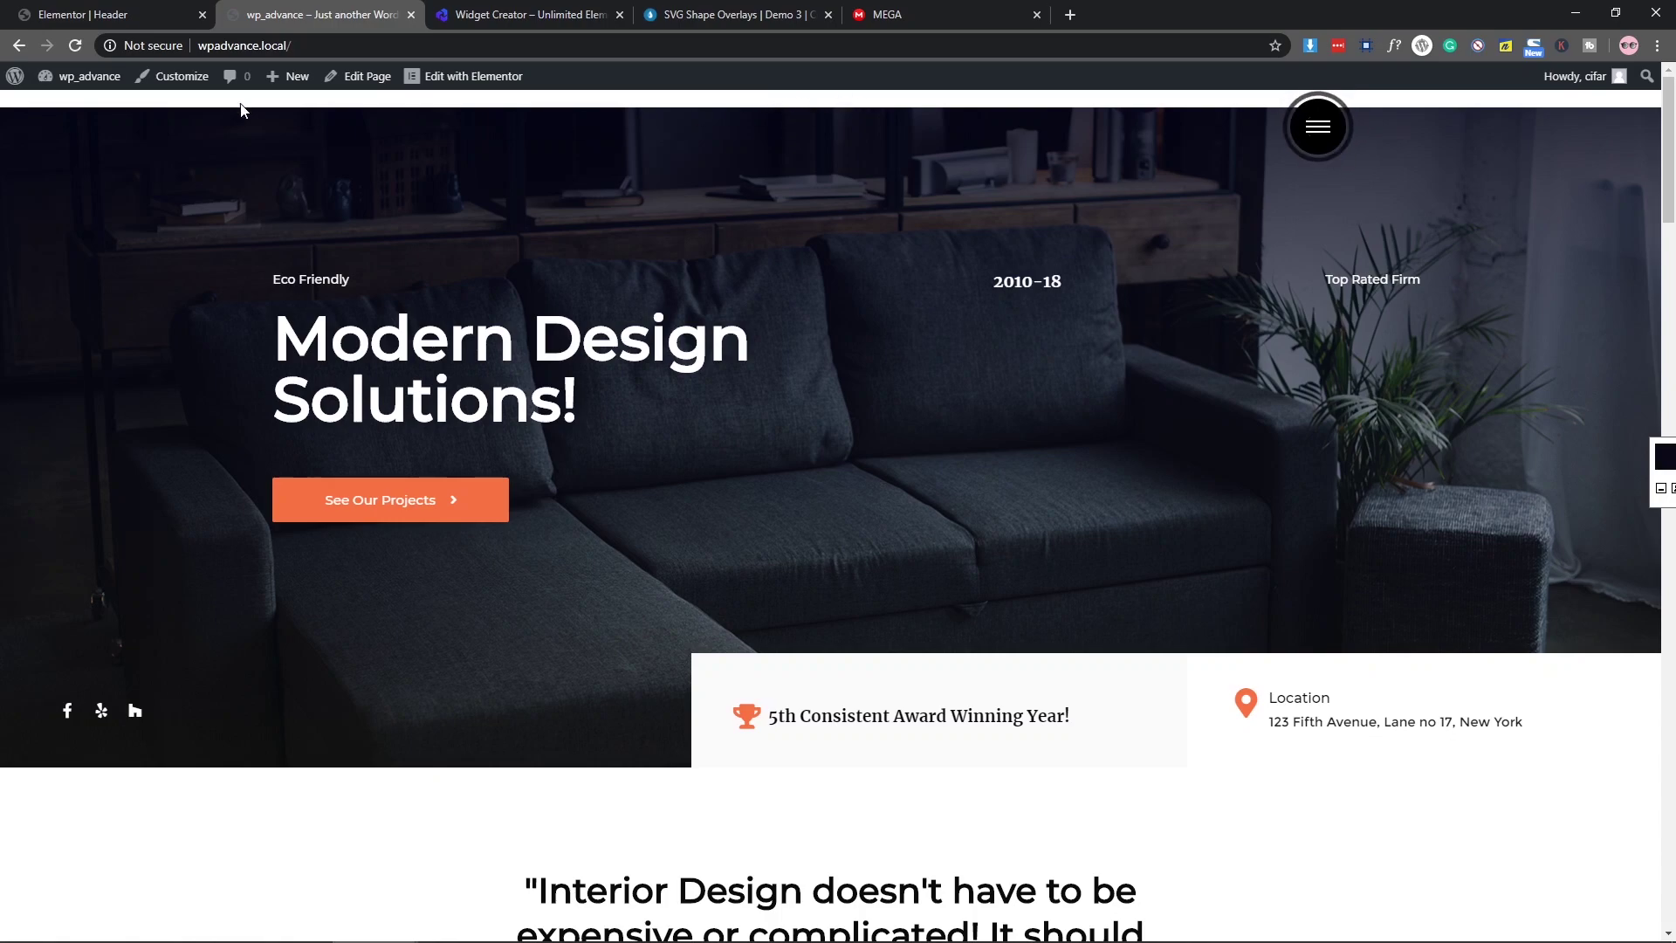
Step: Set the header section to Full Width with No Gap columns and update the template
{"action": "left_click", "coordinate": [139, 9]}
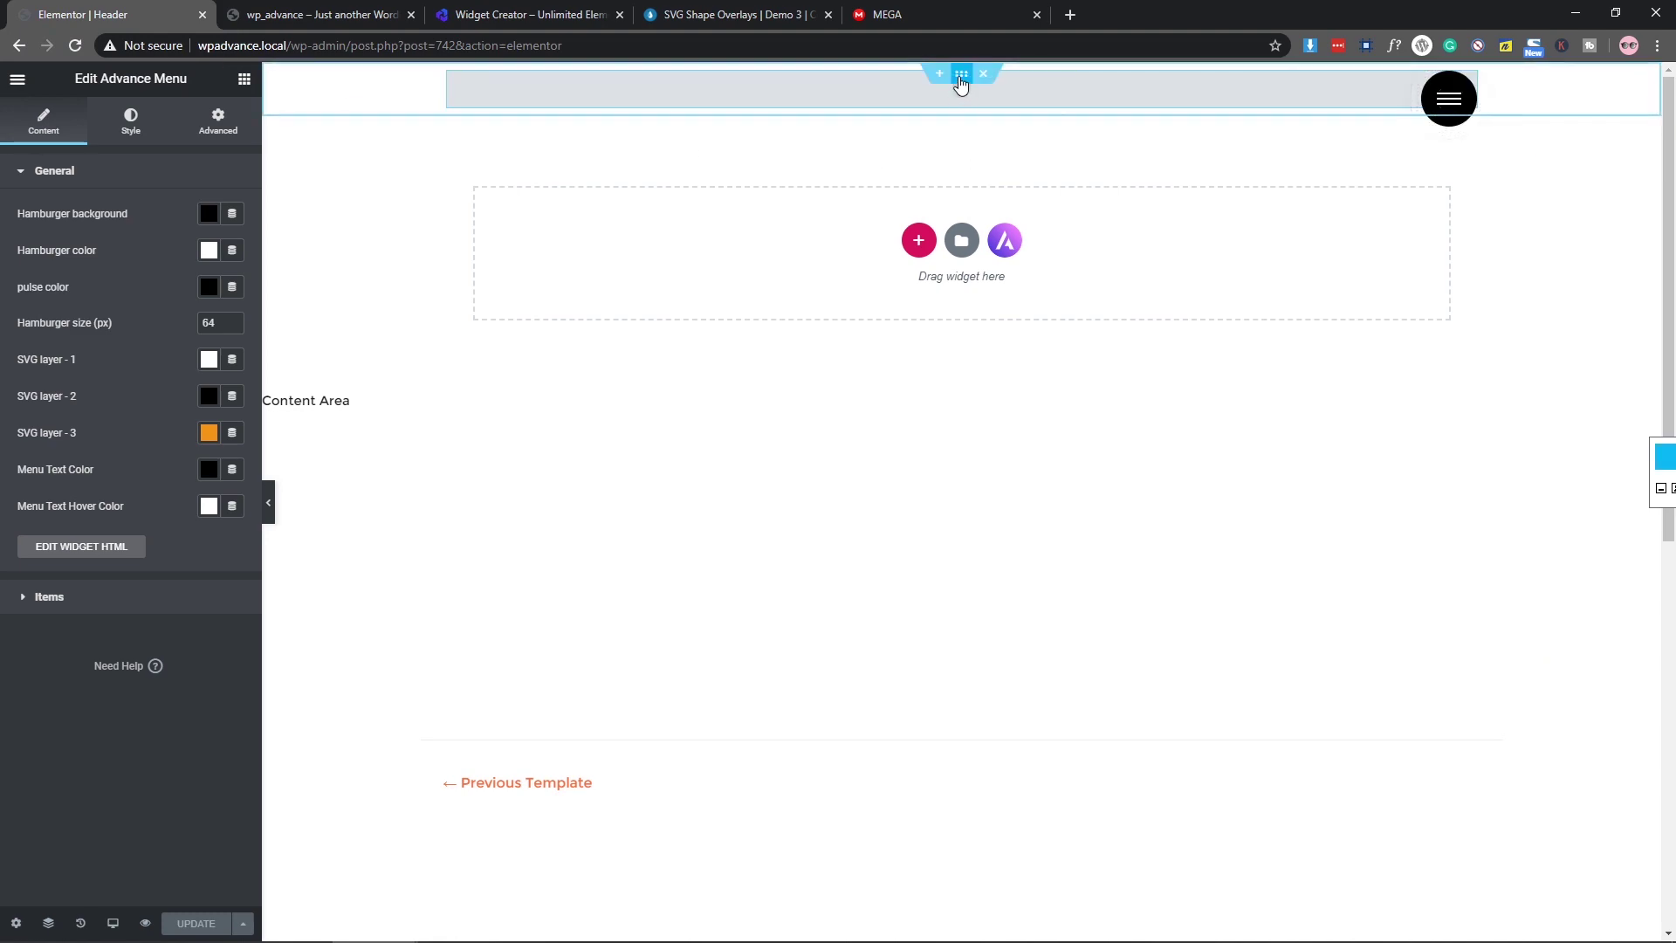
{"action": "left_click", "coordinate": [961, 76]}
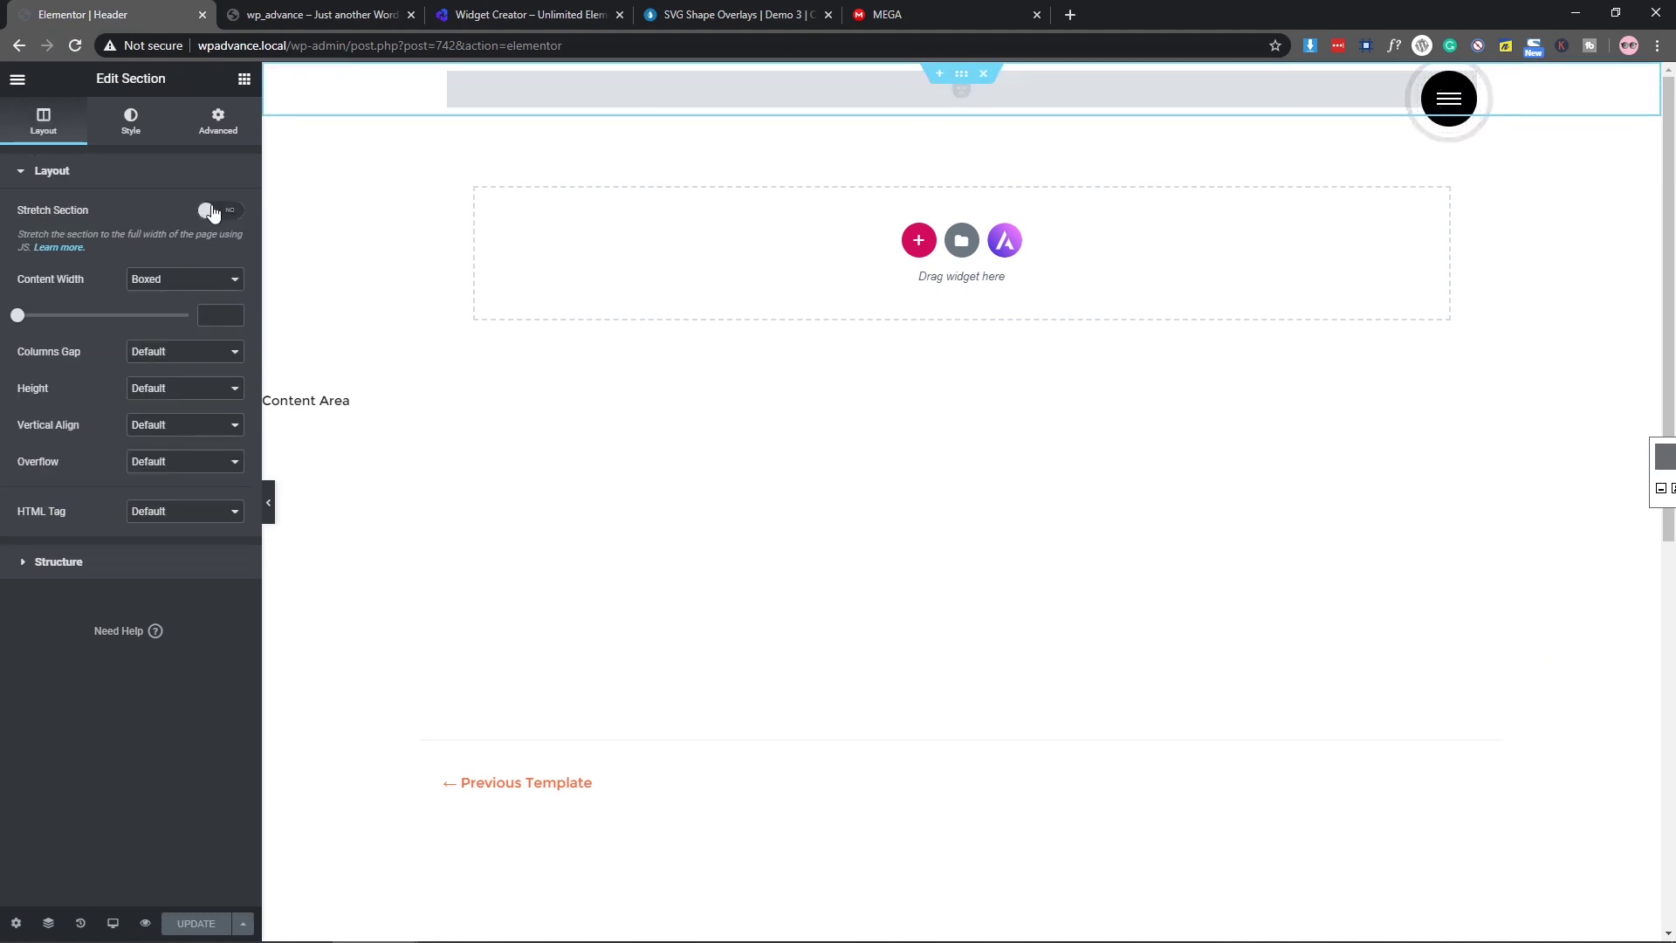
{"action": "left_click", "coordinate": [174, 280]}
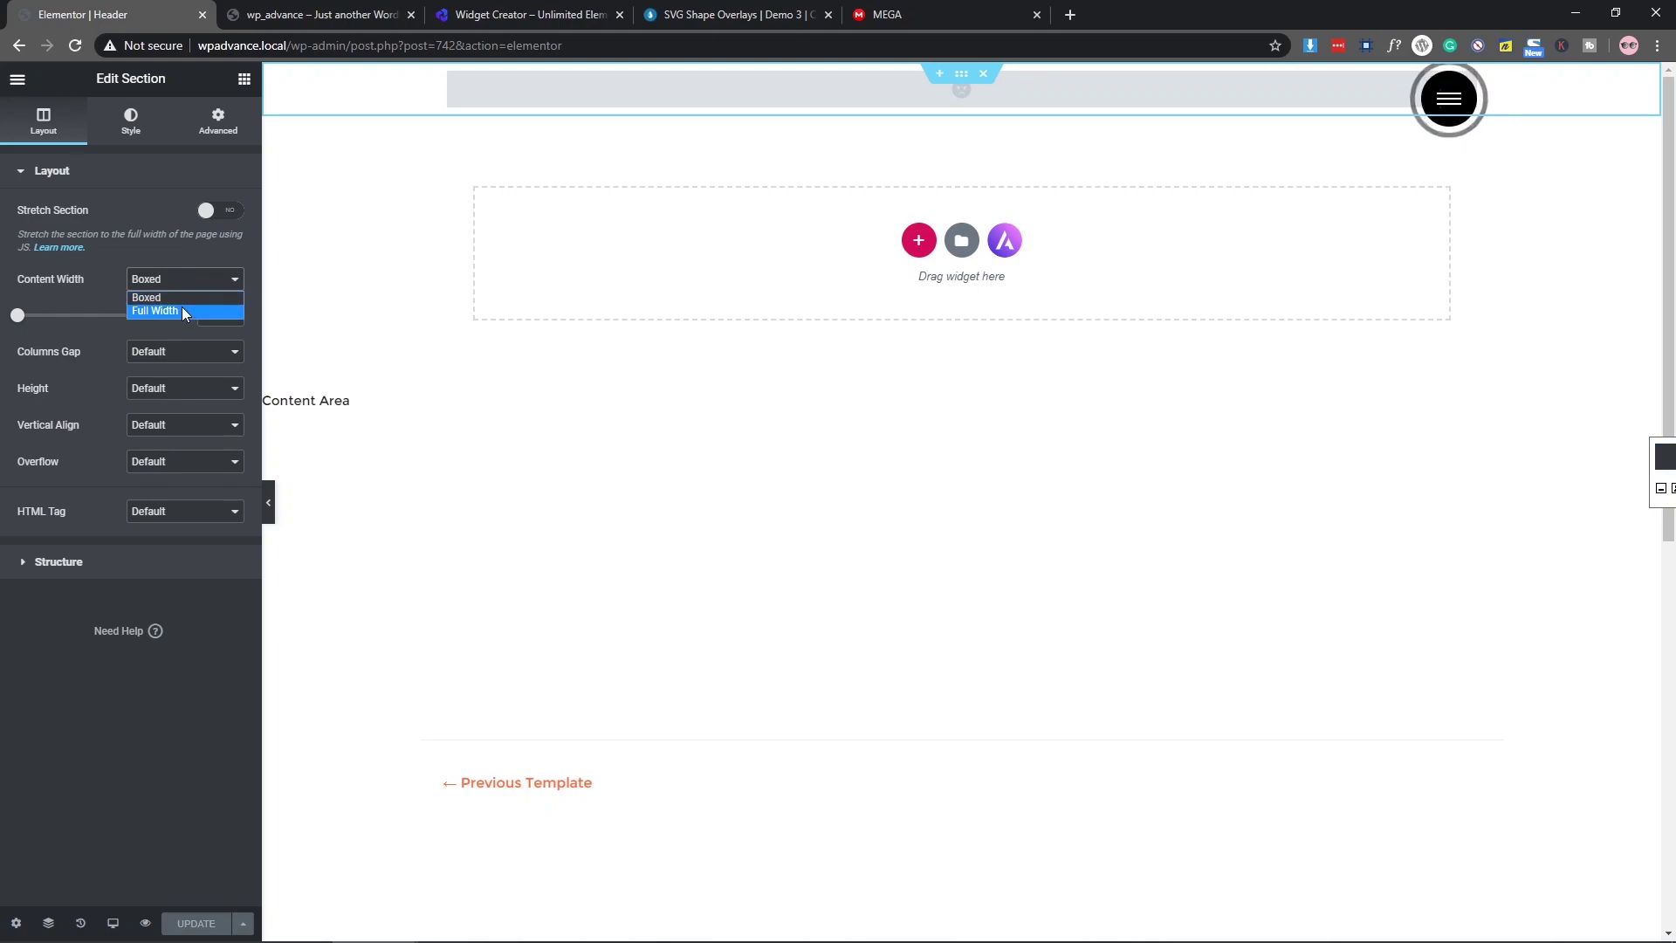
{"action": "left_click", "coordinate": [181, 310]}
{"action": "left_click", "coordinate": [160, 317]}
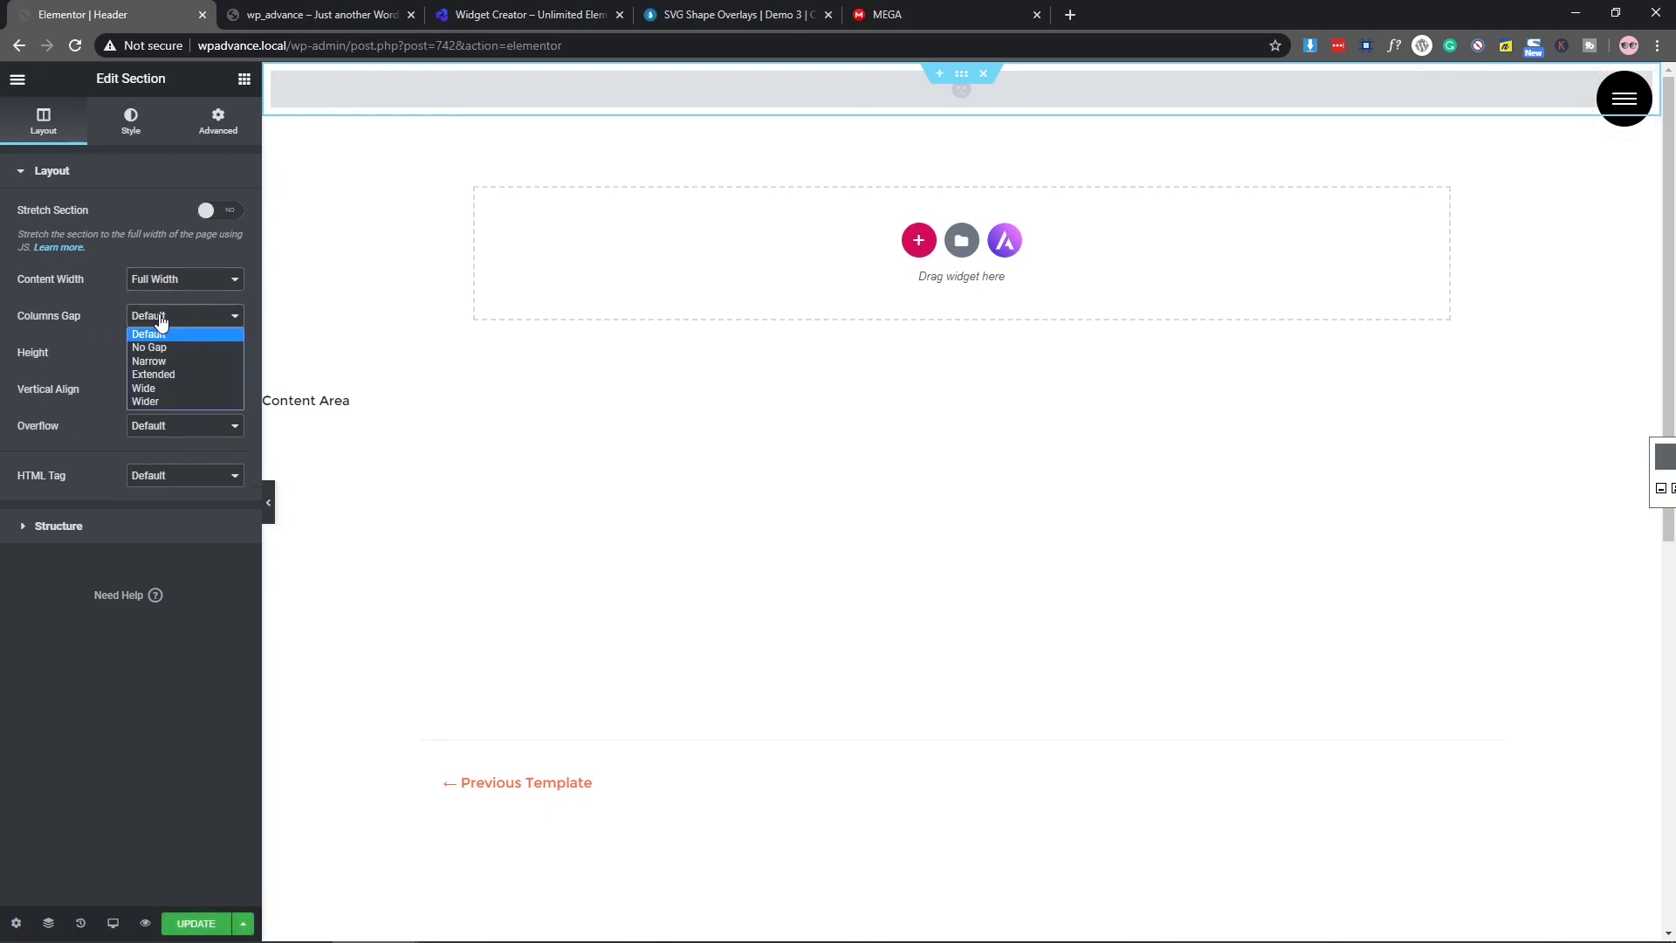
{"action": "left_click", "coordinate": [160, 346]}
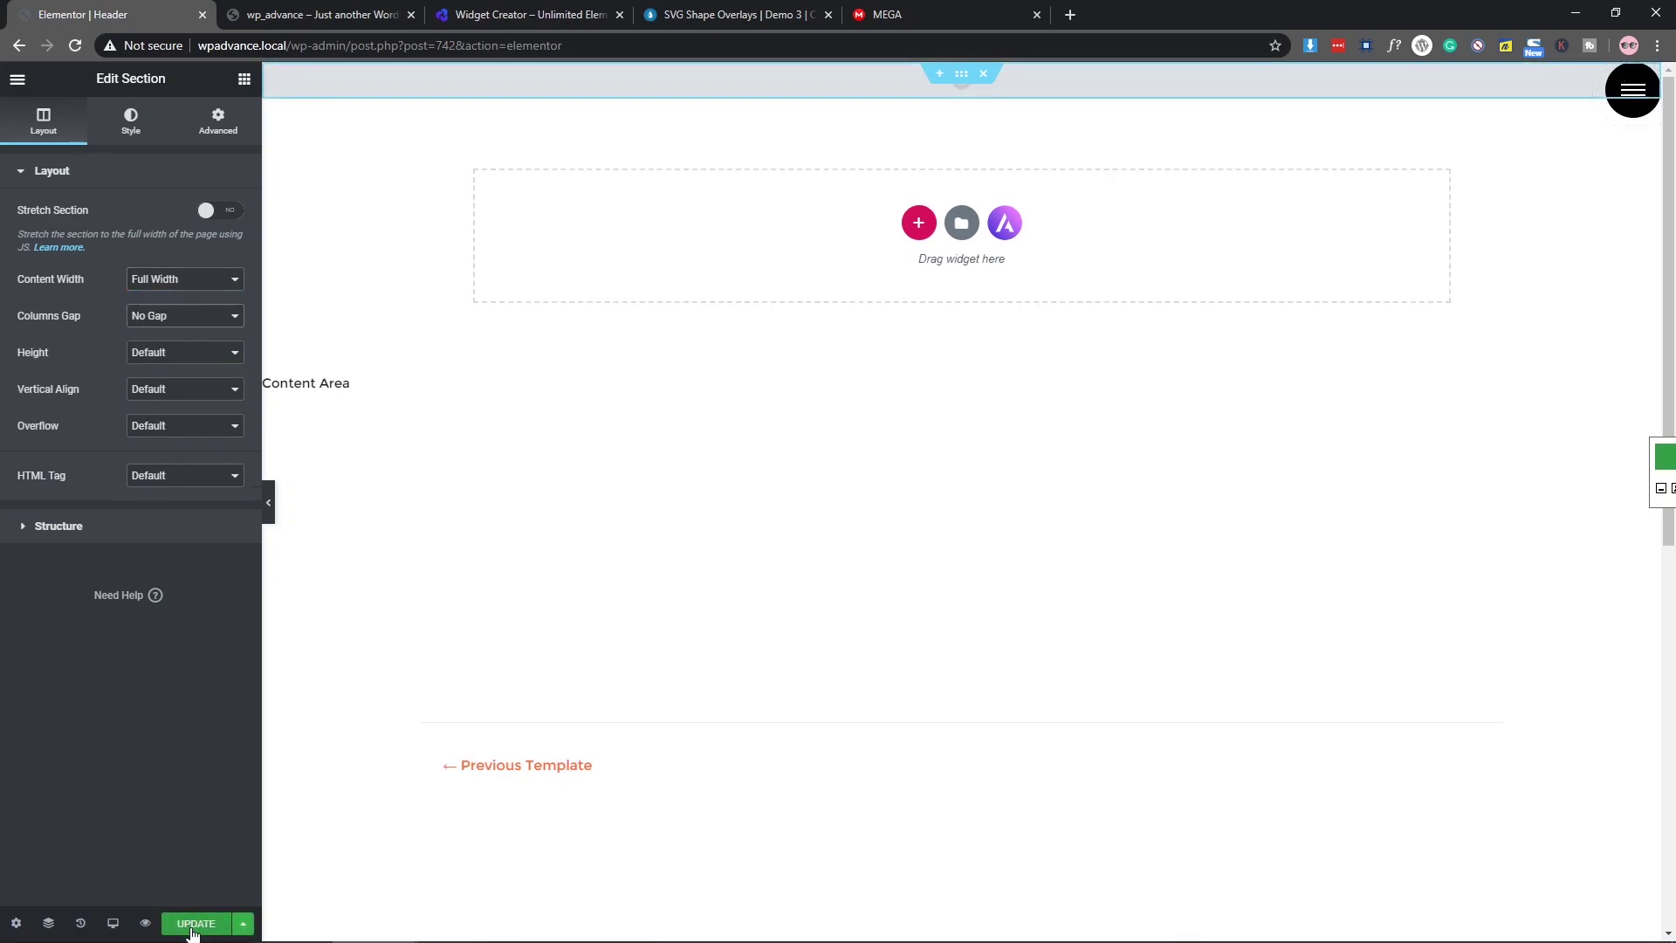
{"action": "left_click", "coordinate": [194, 924]}
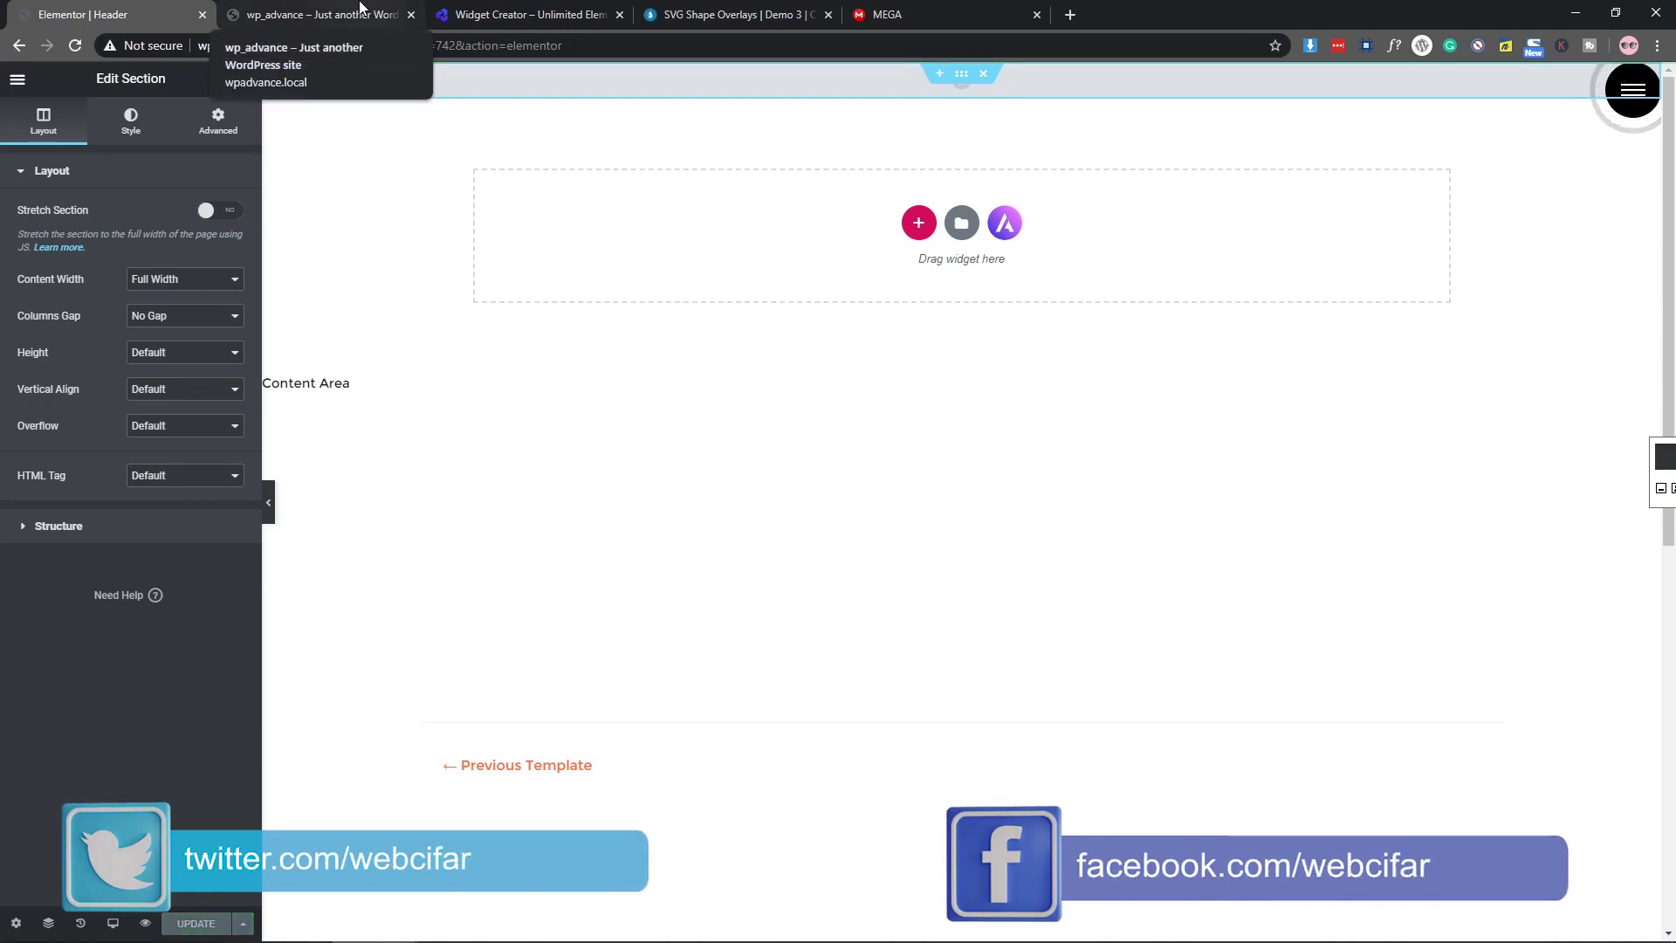
Step: Reload the live site to check the header, then return to the editor
{"action": "left_click", "coordinate": [360, 11]}
{"action": "key", "text": "F5"}
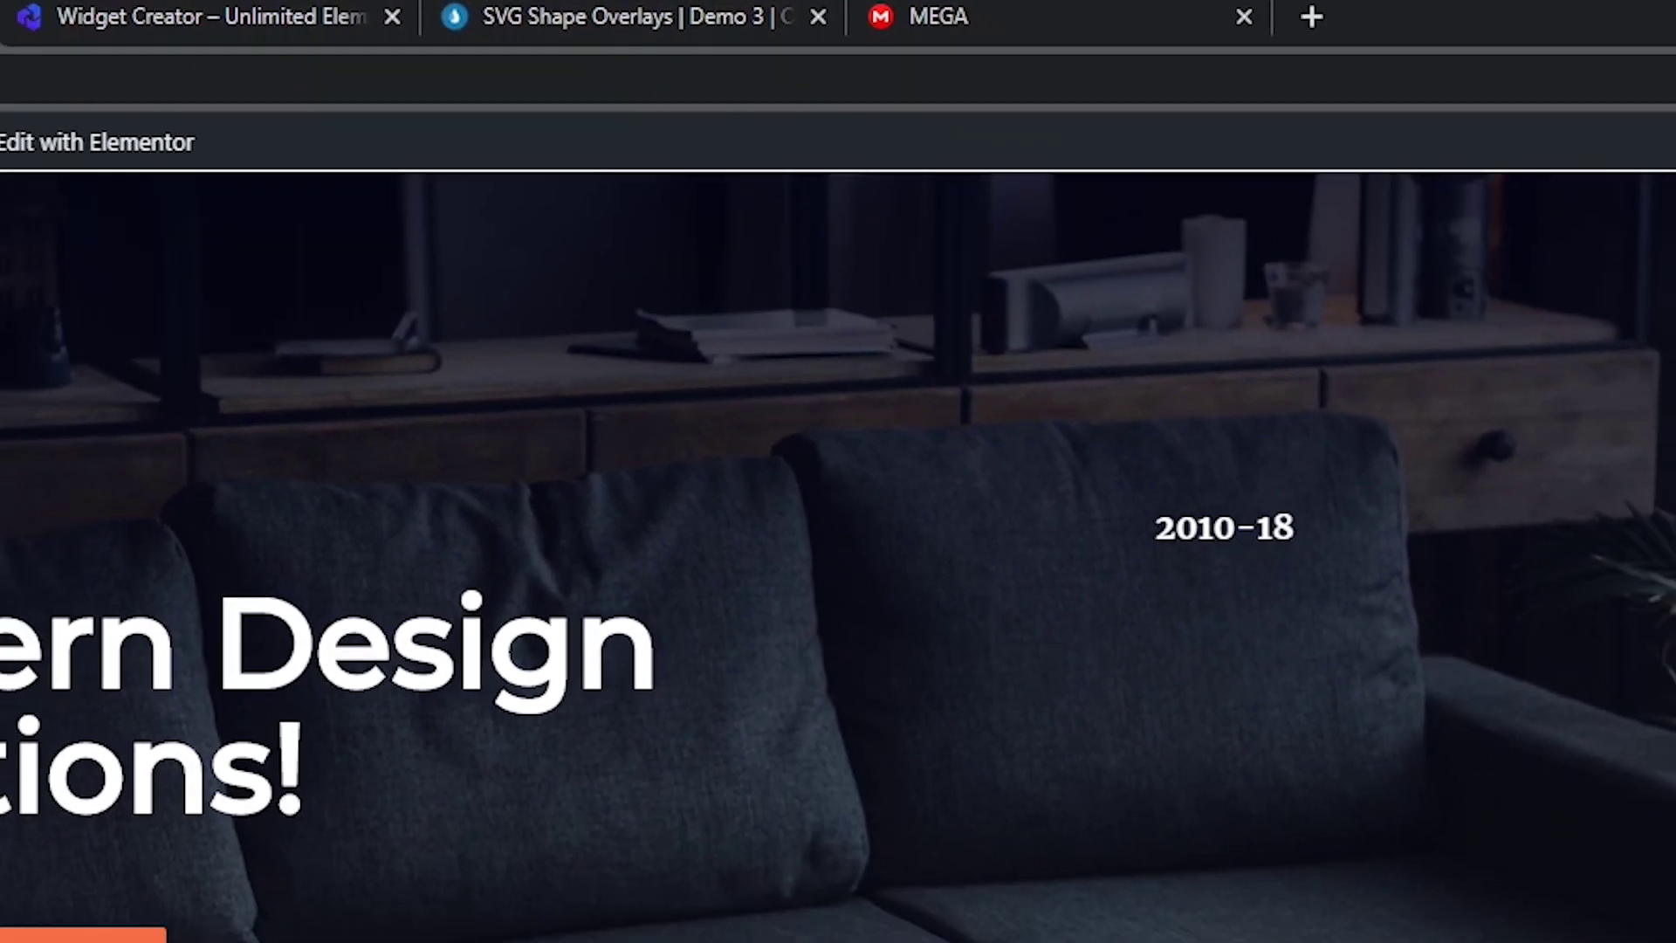
{"action": "left_click", "coordinate": [9, 7]}
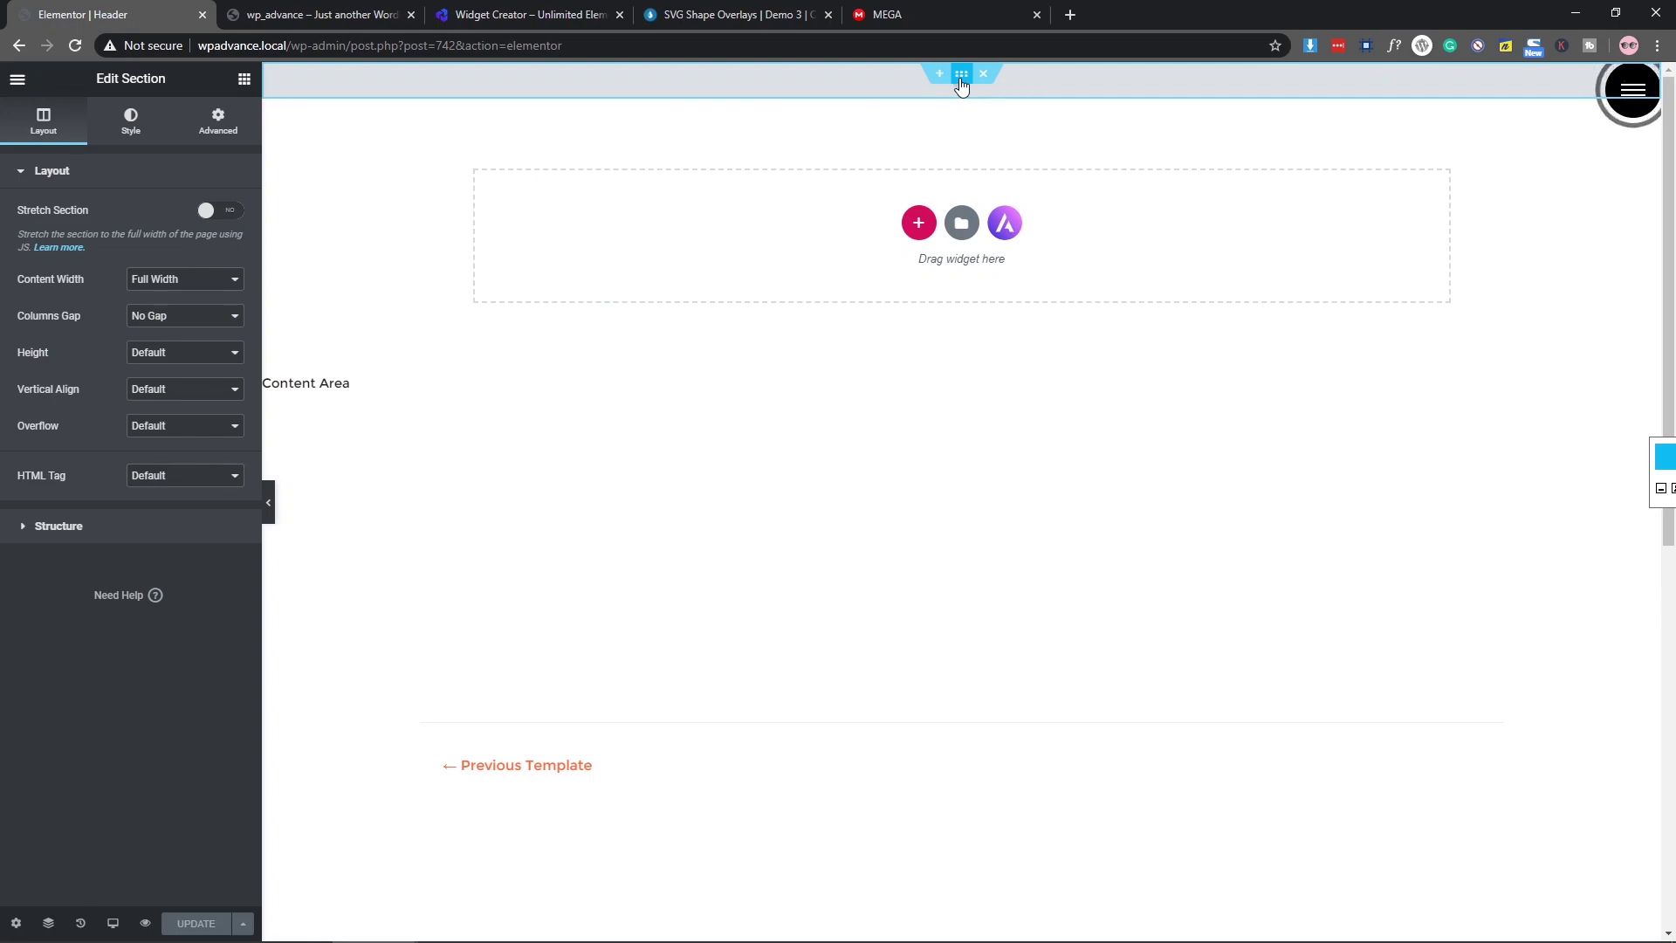
Step: Unlink the section's margins and set Top 0 and Bottom -1
{"action": "left_click", "coordinate": [215, 122]}
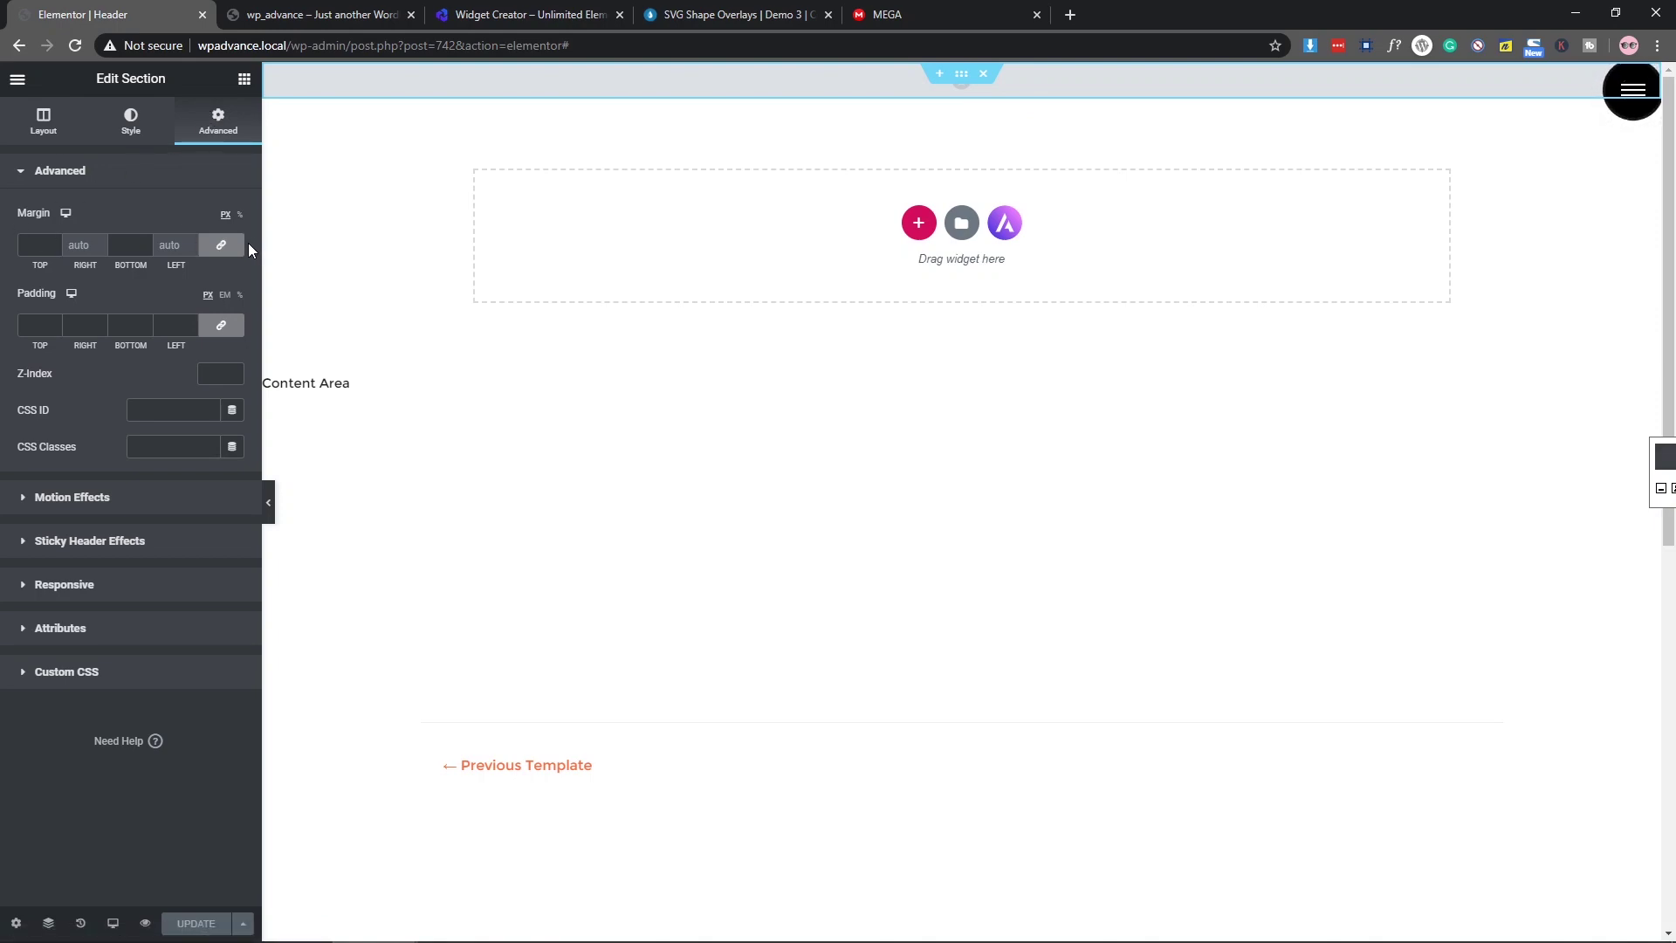
{"action": "left_click", "coordinate": [223, 243]}
{"action": "left_click", "coordinate": [145, 248]}
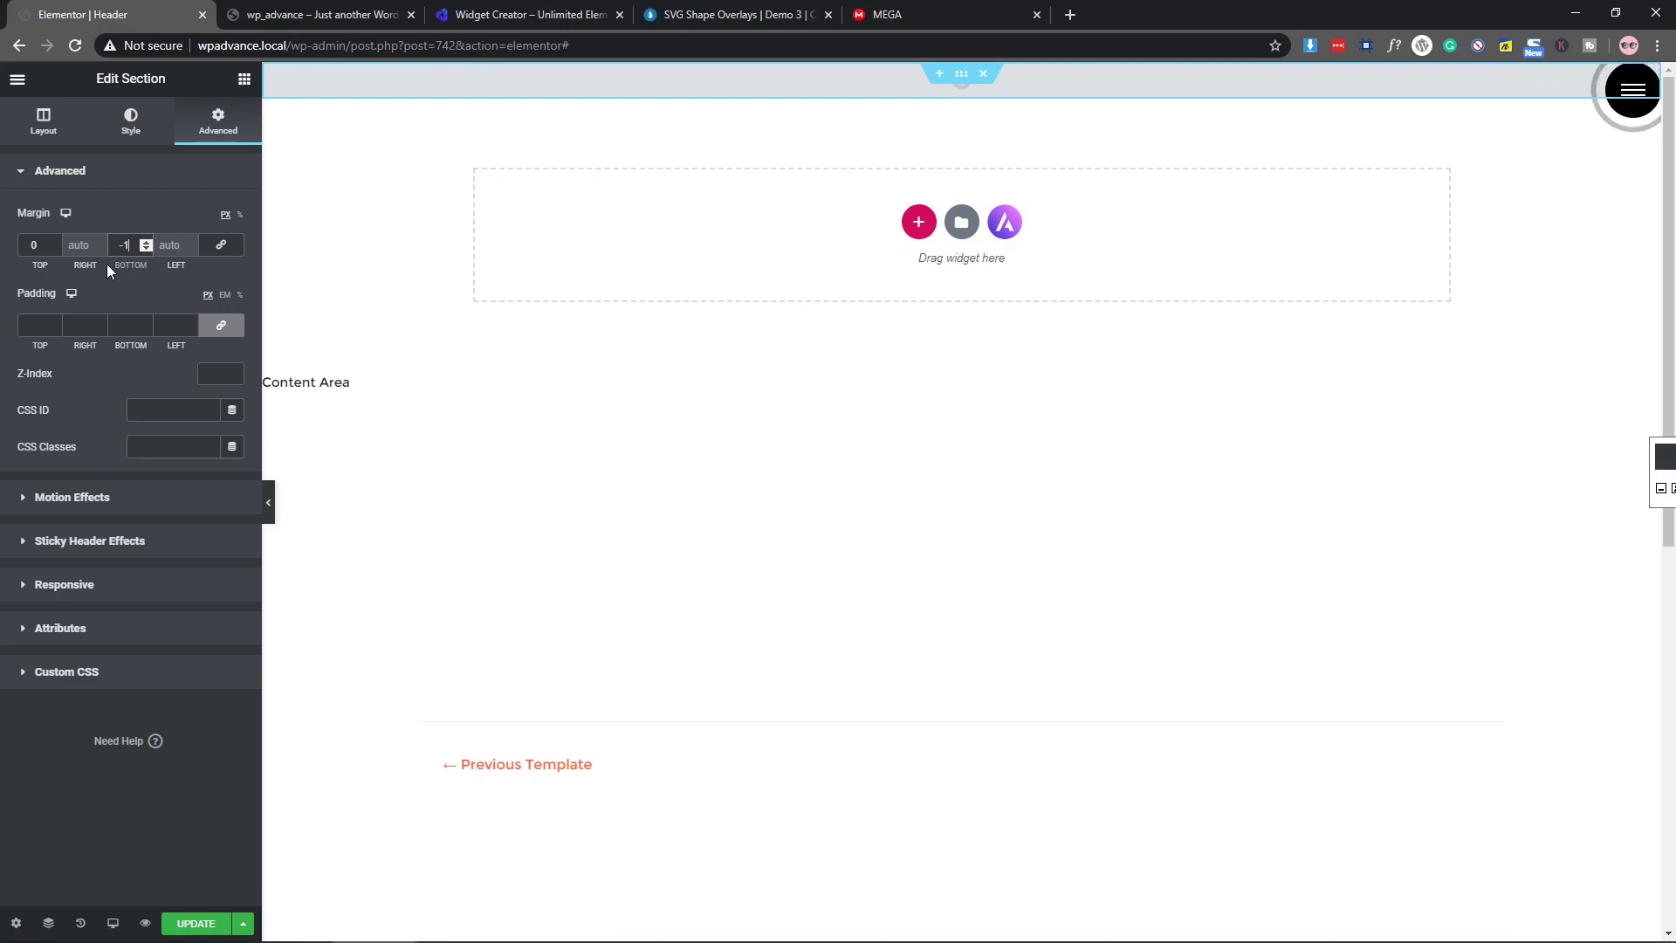
Step: Reload the live homepage to check the header, then return to the editor
{"action": "left_click", "coordinate": [325, 12]}
{"action": "left_click", "coordinate": [72, 48]}
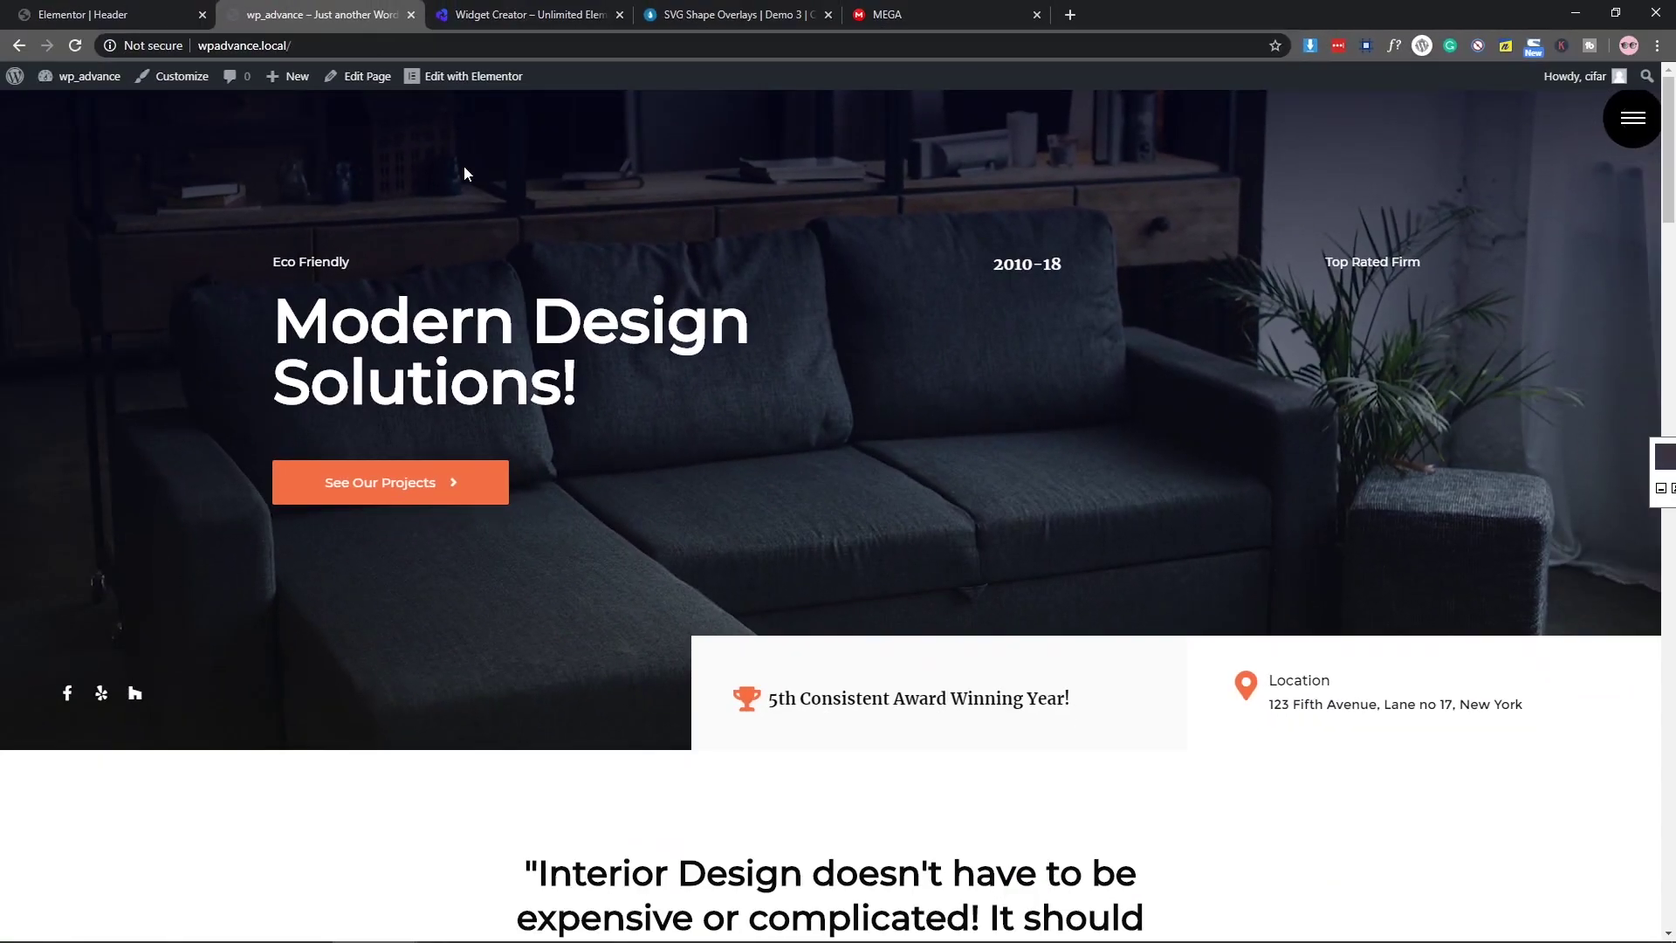
{"action": "left_click", "coordinate": [177, 11]}
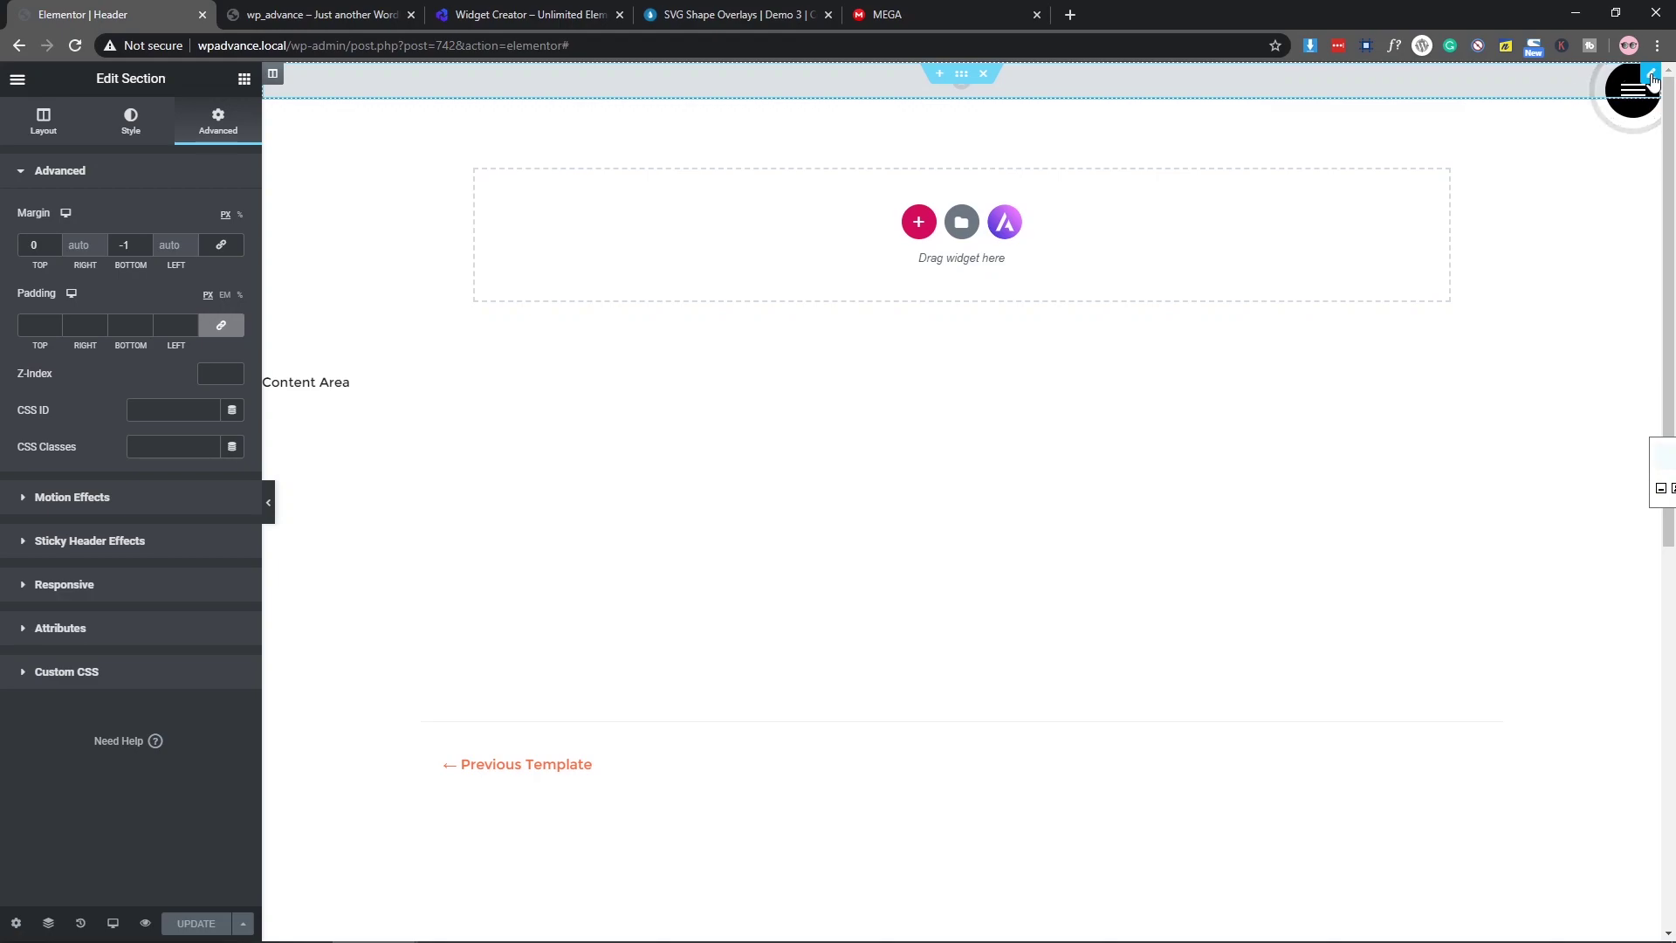
Step: Give the Advance Menu widget Inline (auto) width and Fixed position
{"action": "left_click", "coordinate": [1652, 76]}
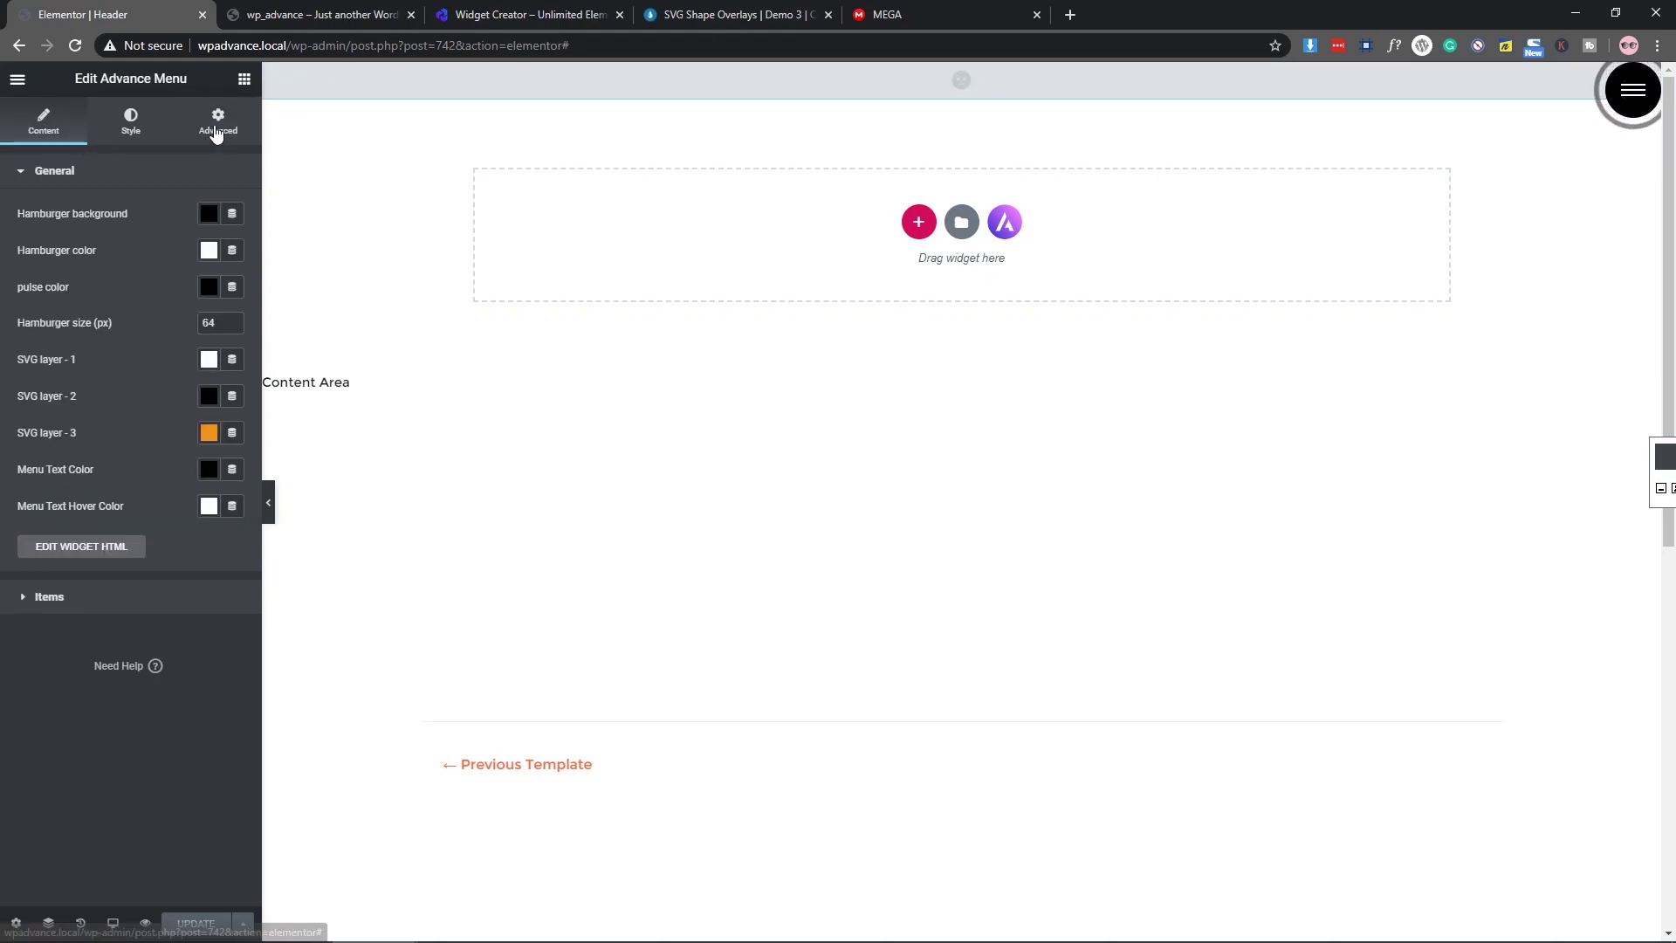
{"action": "left_click", "coordinate": [216, 132]}
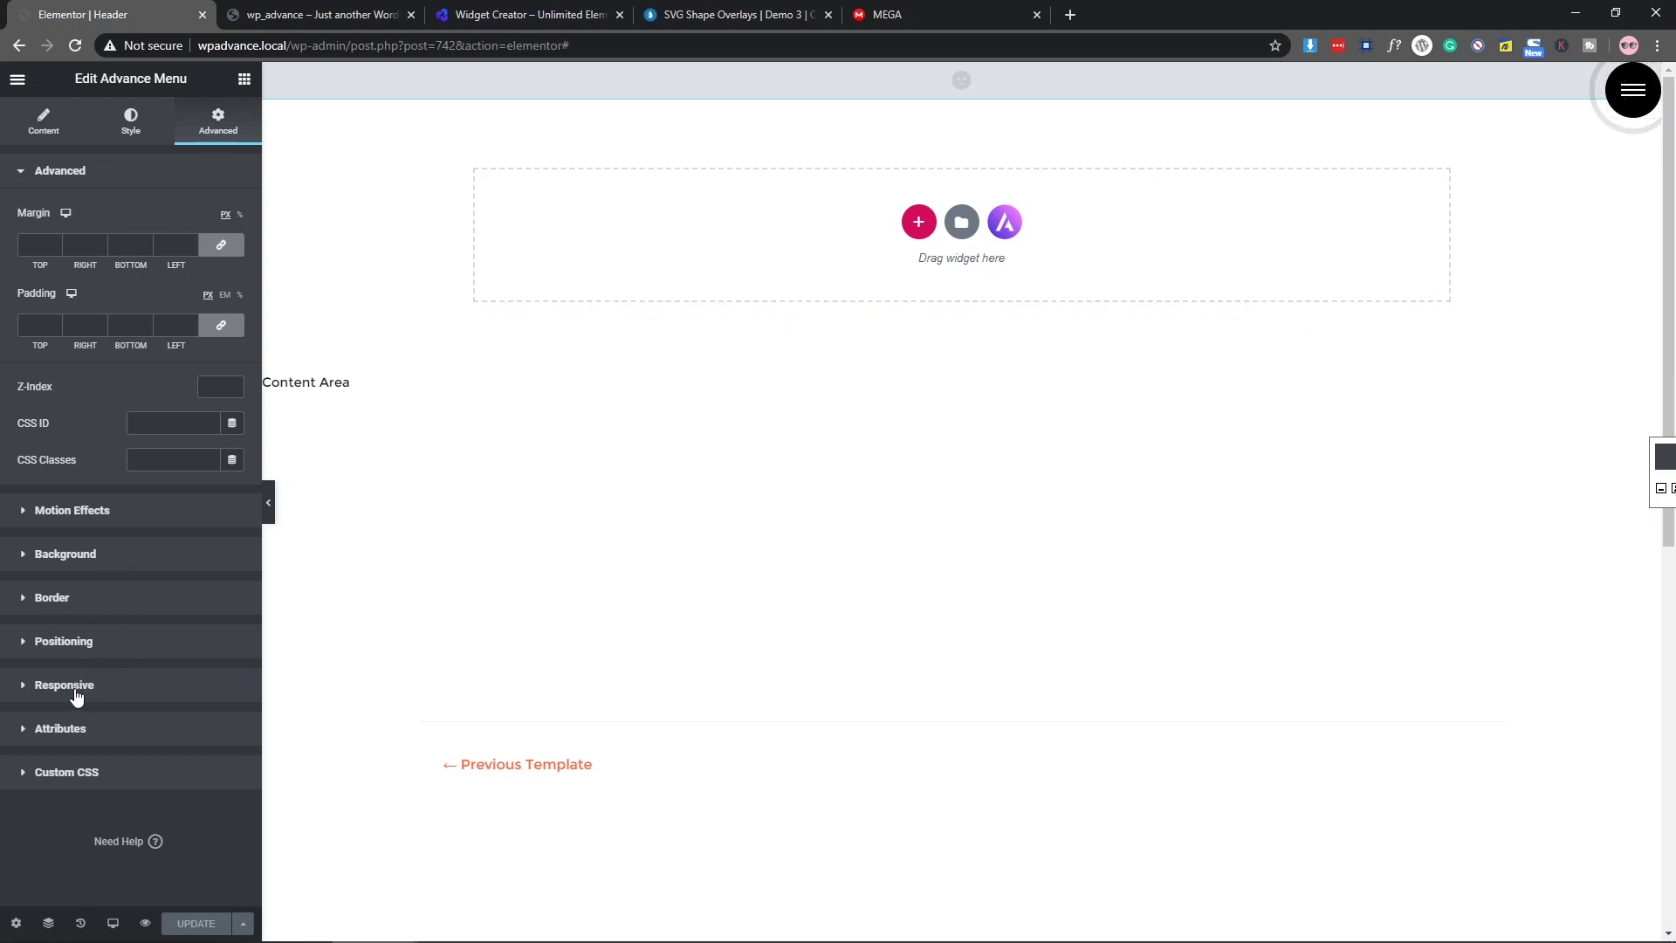
{"action": "left_click", "coordinate": [83, 646]}
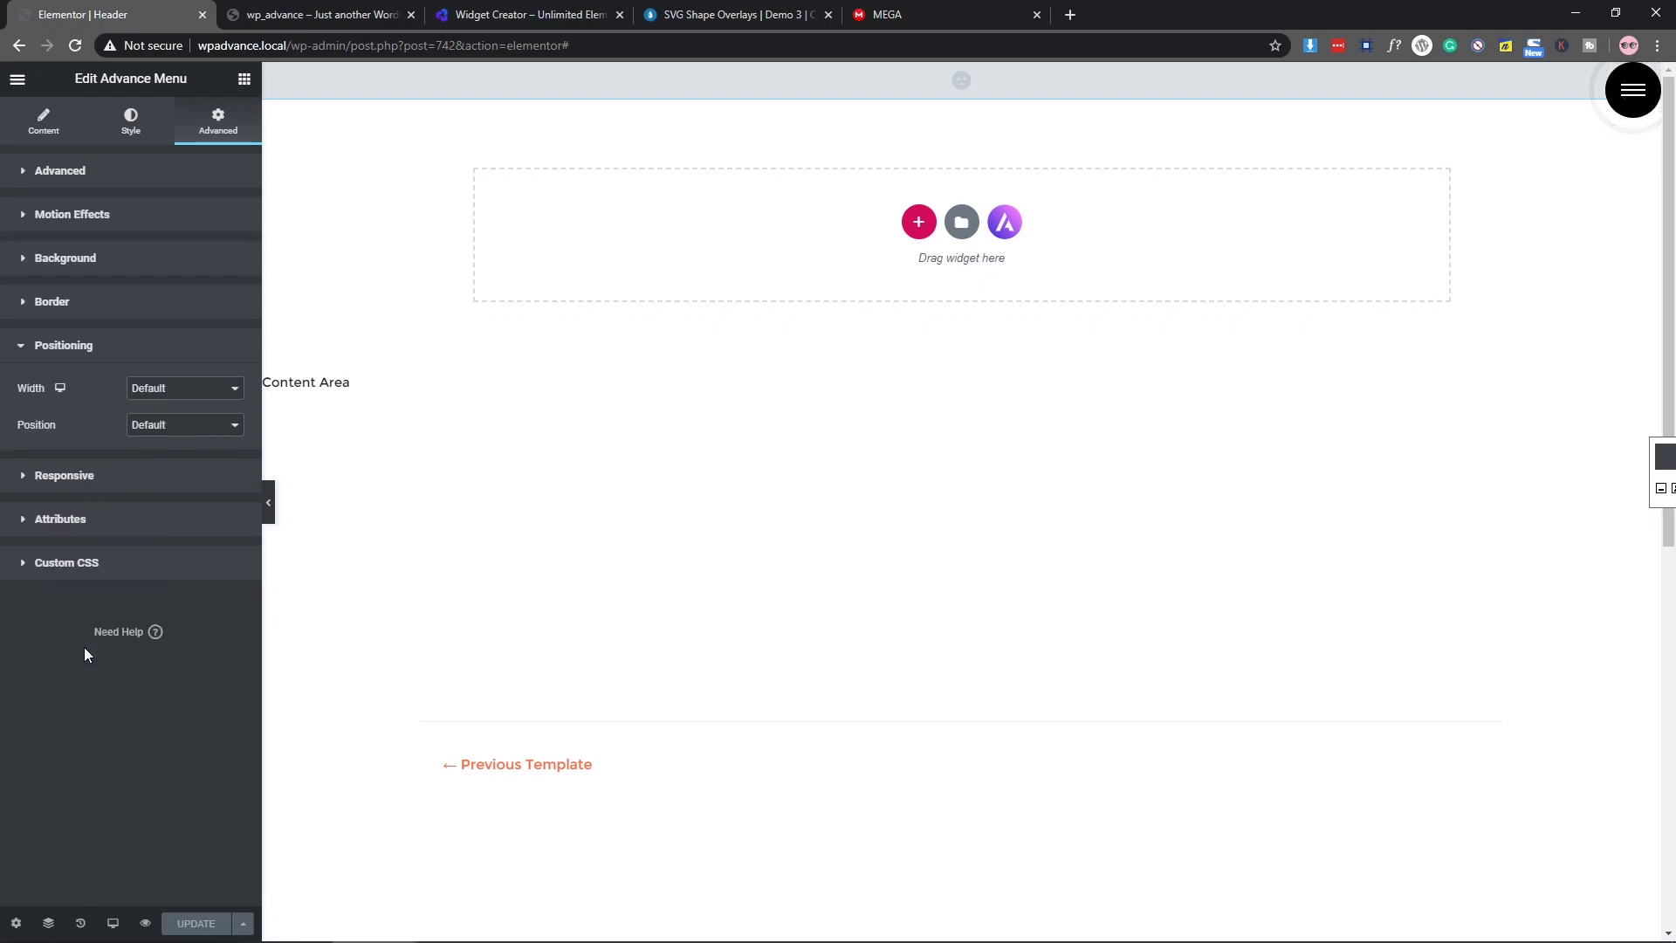
{"action": "left_click", "coordinate": [160, 389]}
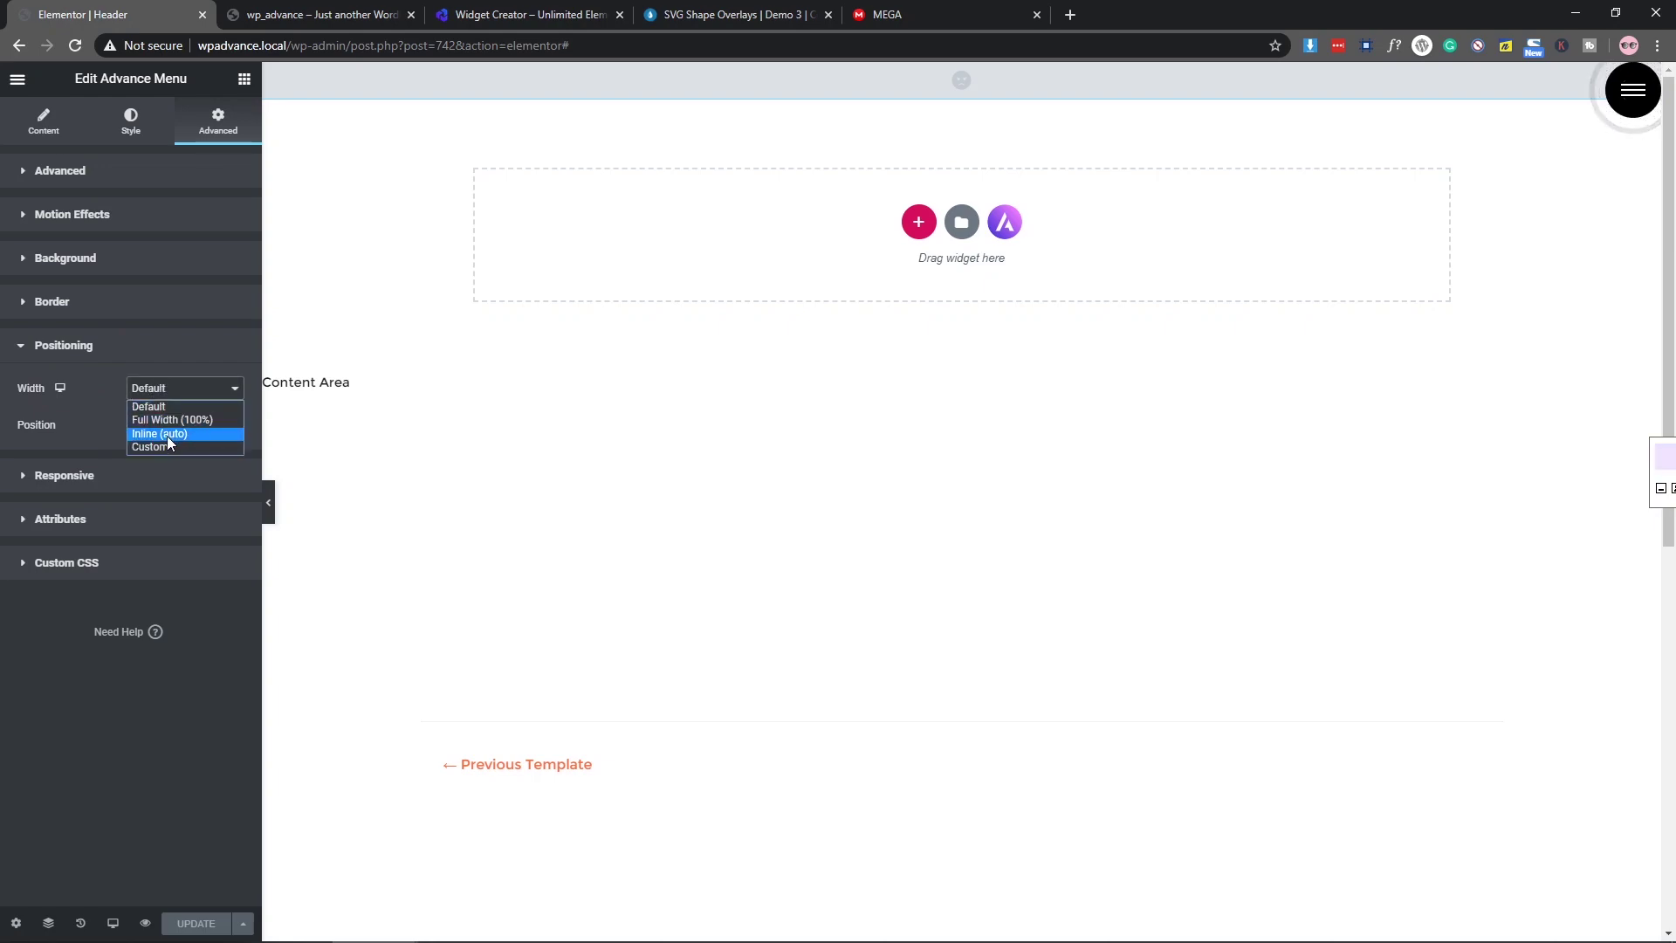
{"action": "left_click", "coordinate": [175, 436]}
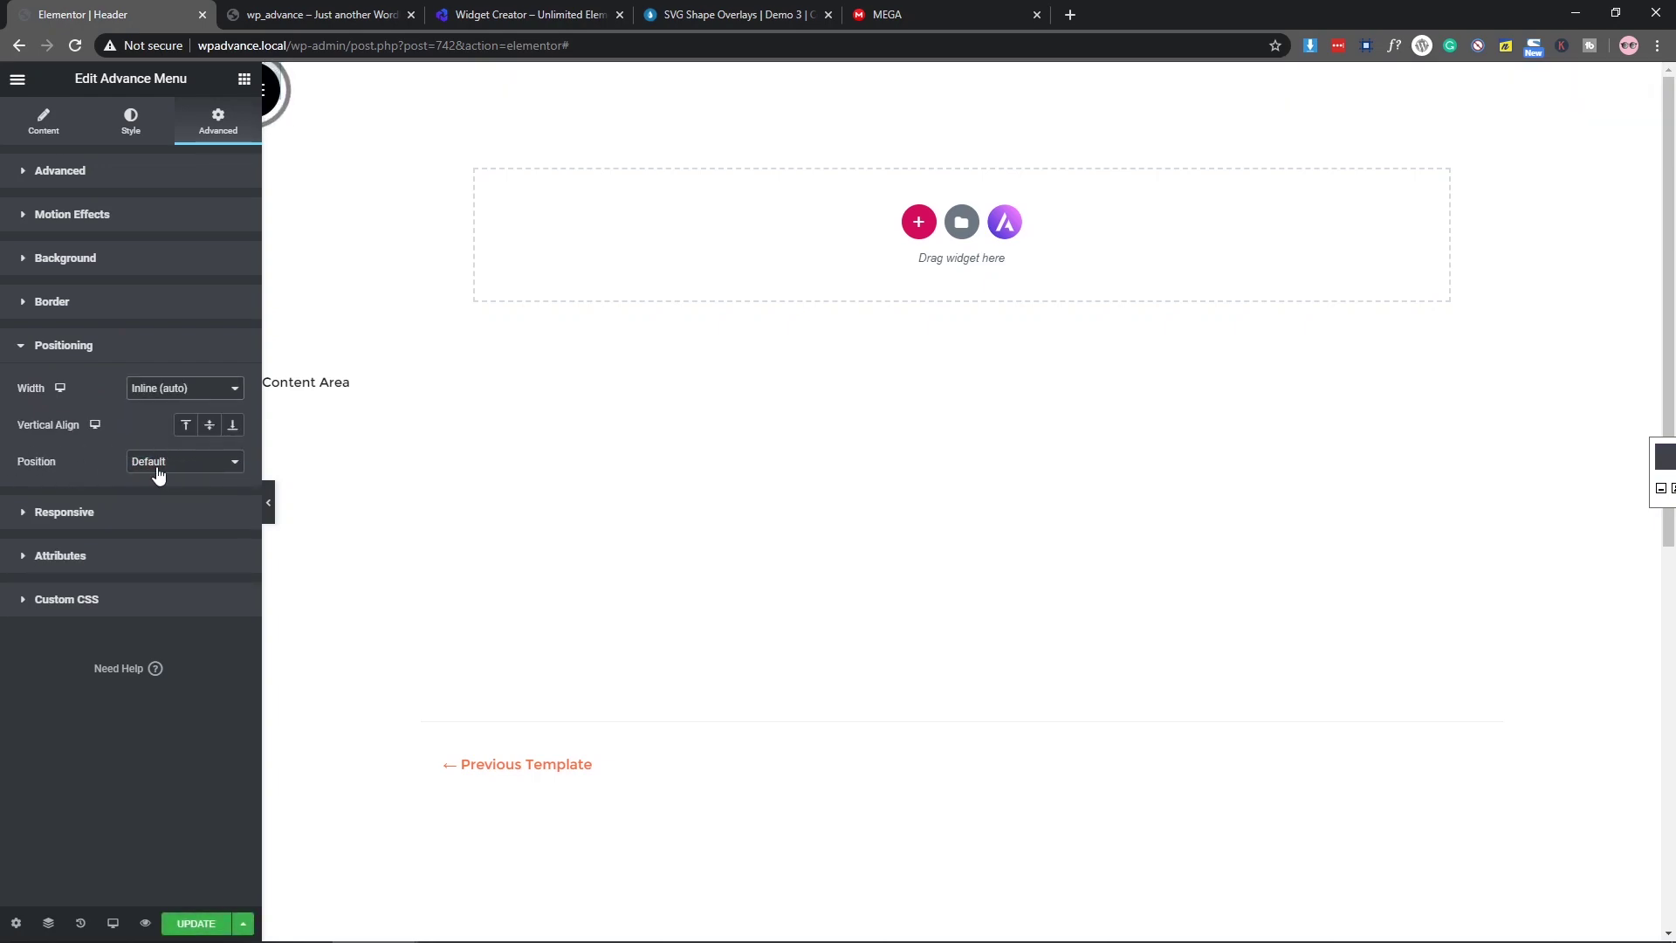
{"action": "left_click", "coordinate": [184, 472]}
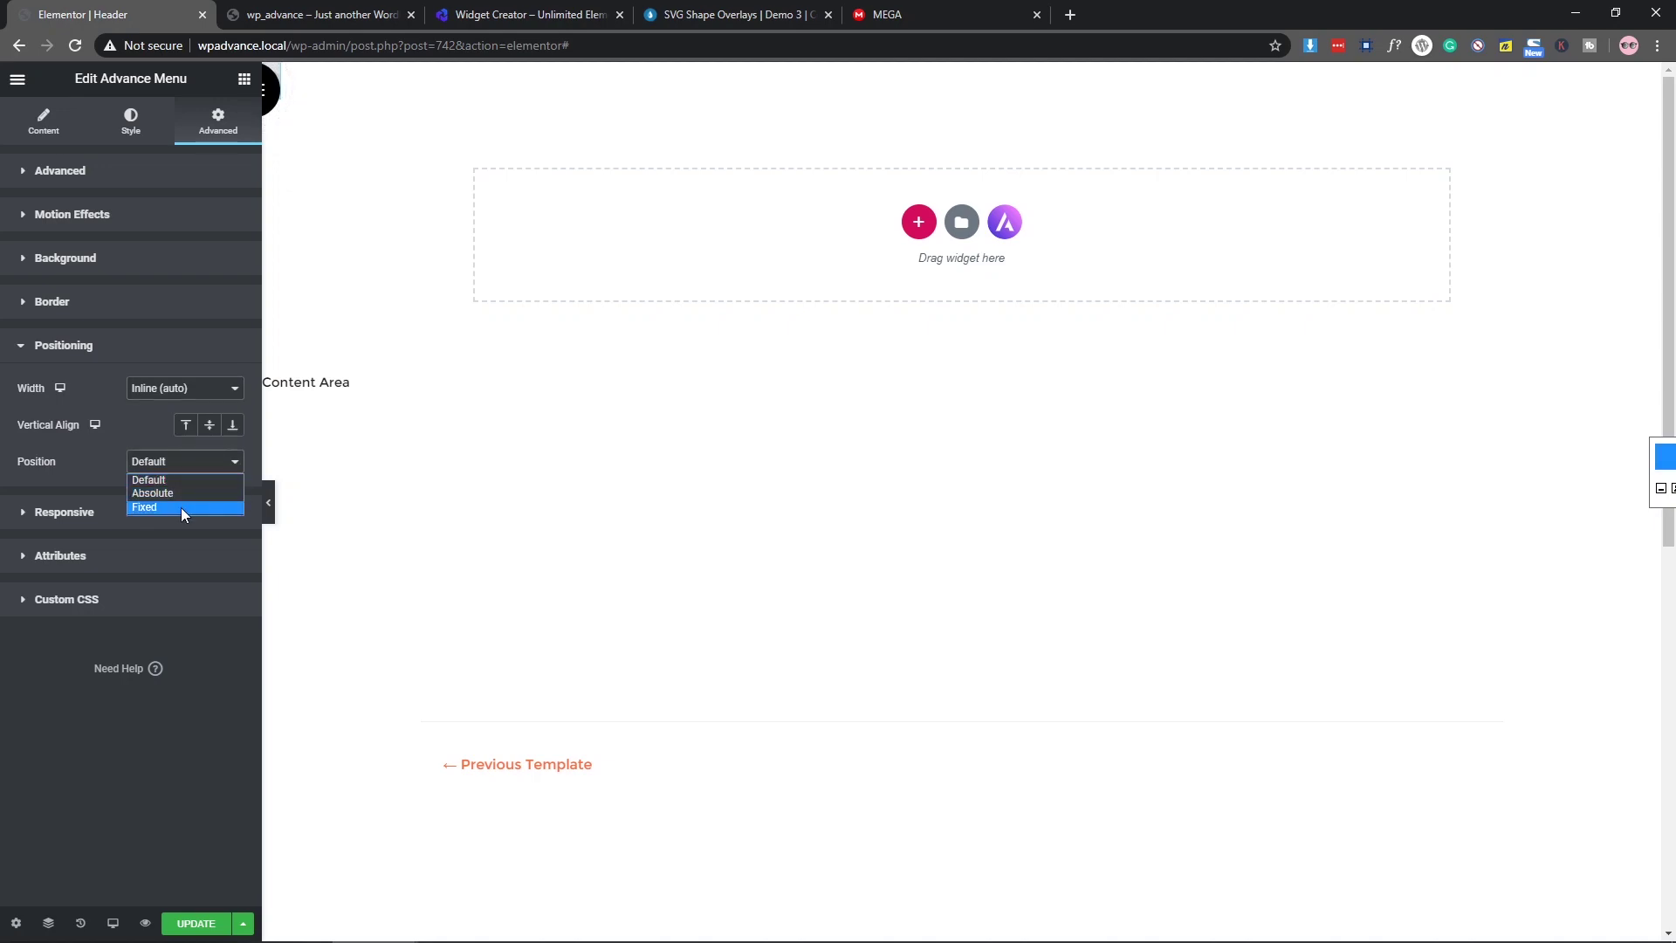
{"action": "left_click", "coordinate": [181, 507]}
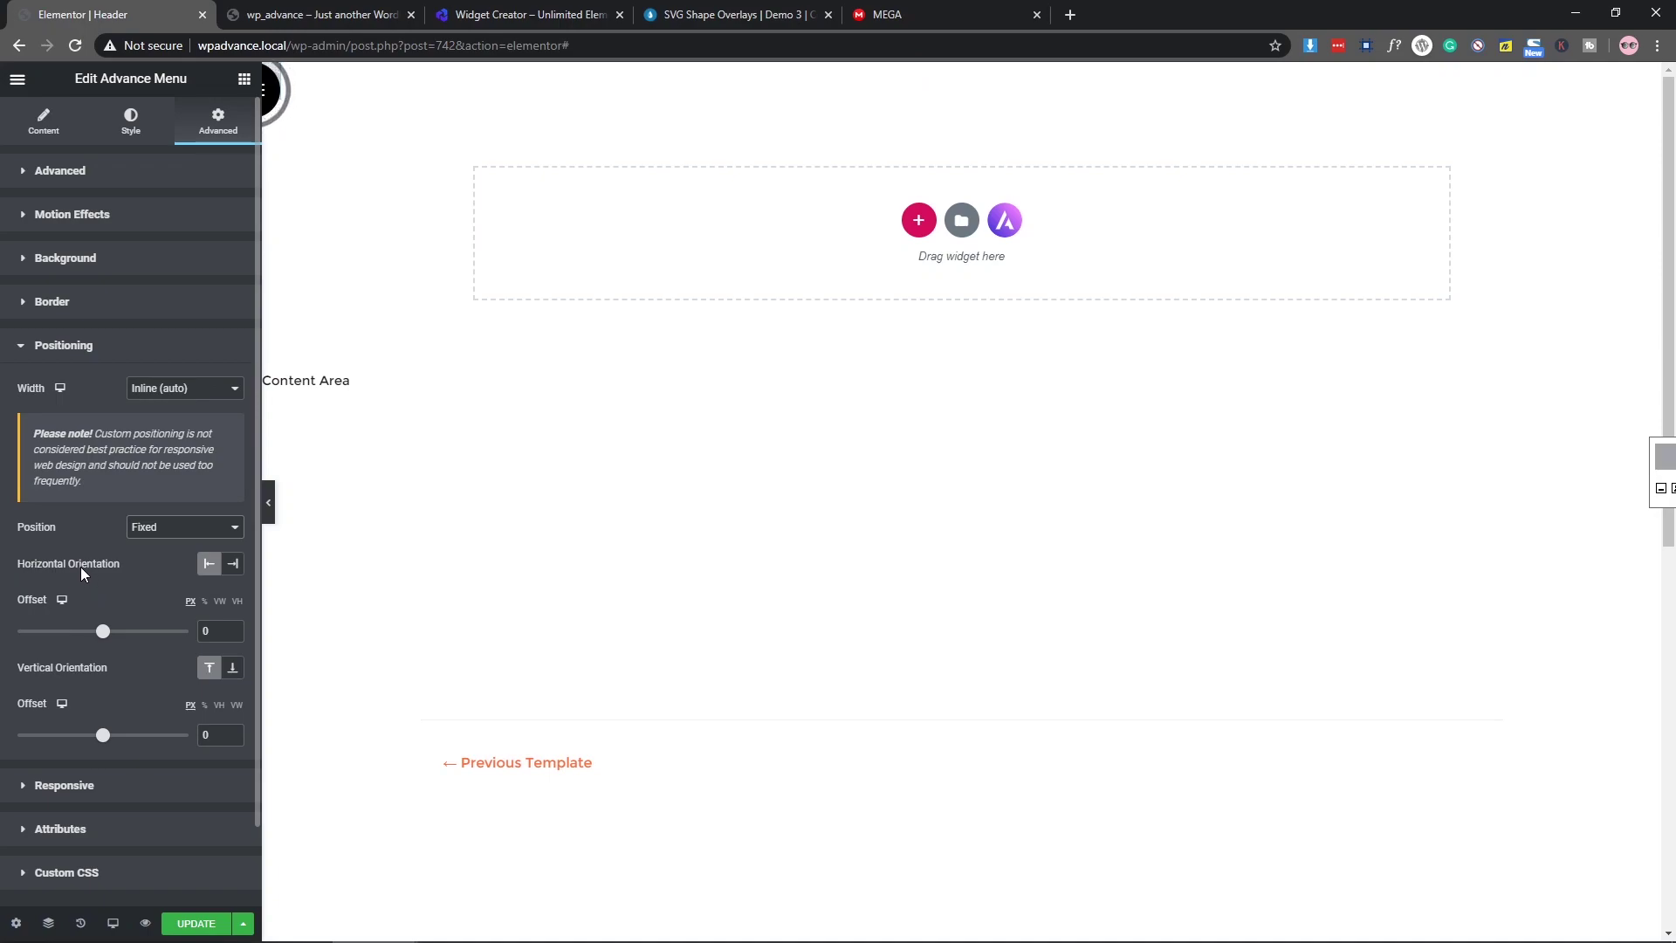
Step: Anchor the fixed menu to the right with right and top offsets of 50
{"action": "left_click", "coordinate": [237, 568]}
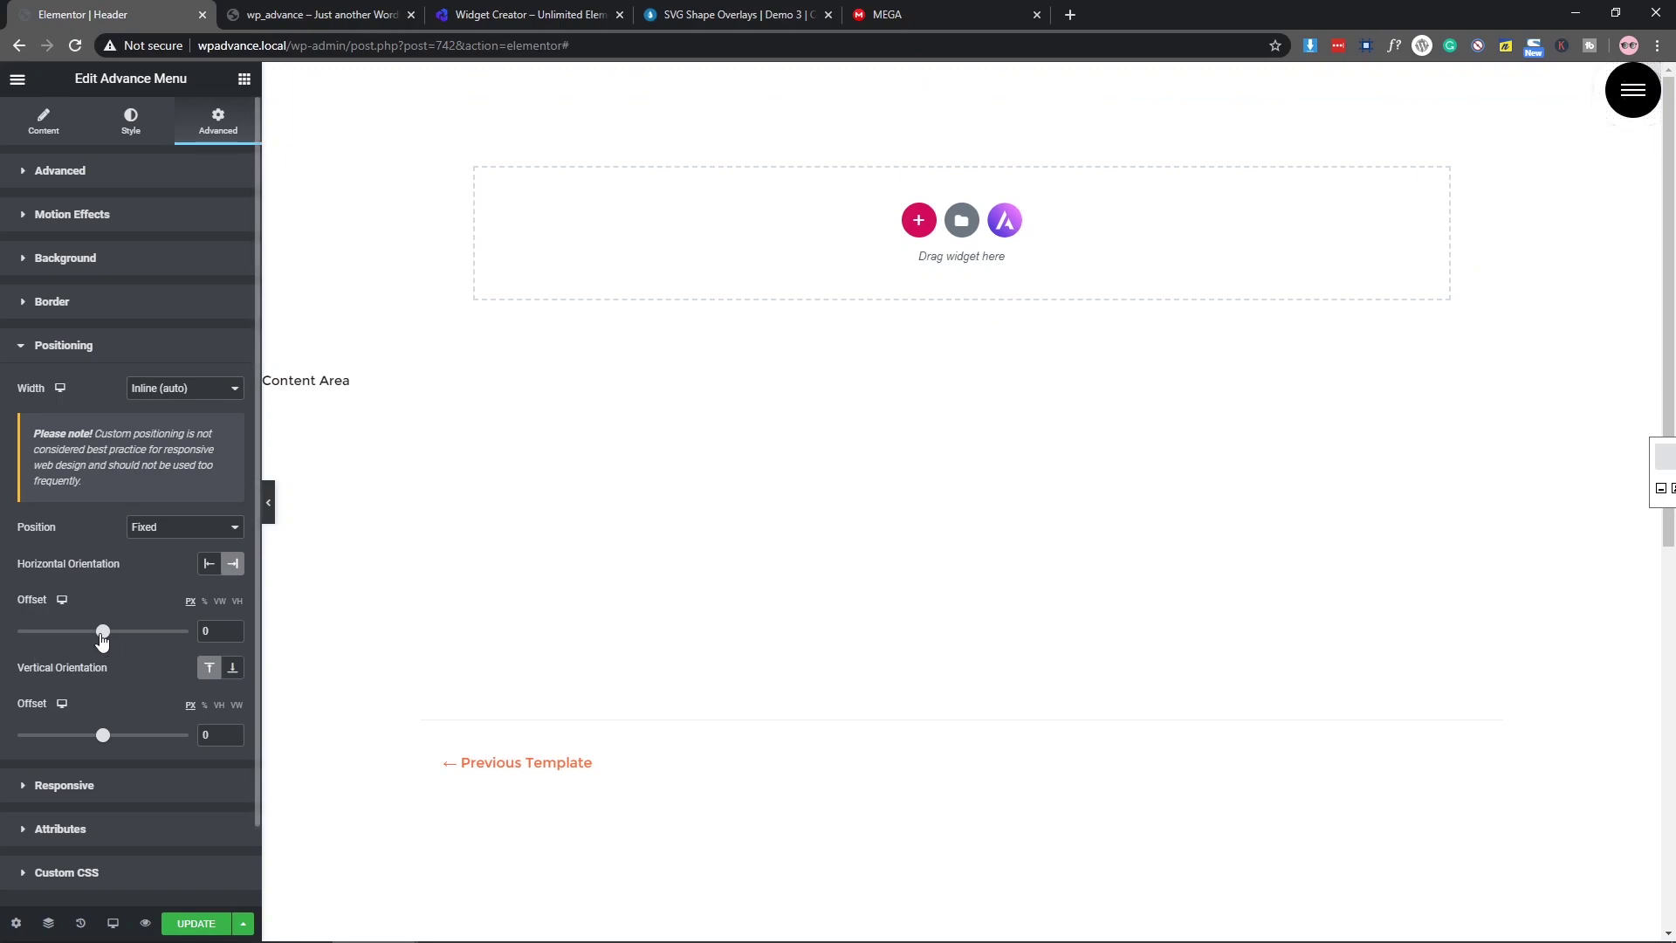
{"action": "left_click_drag", "start_coordinate": [102, 630], "coordinate": [109, 630]}
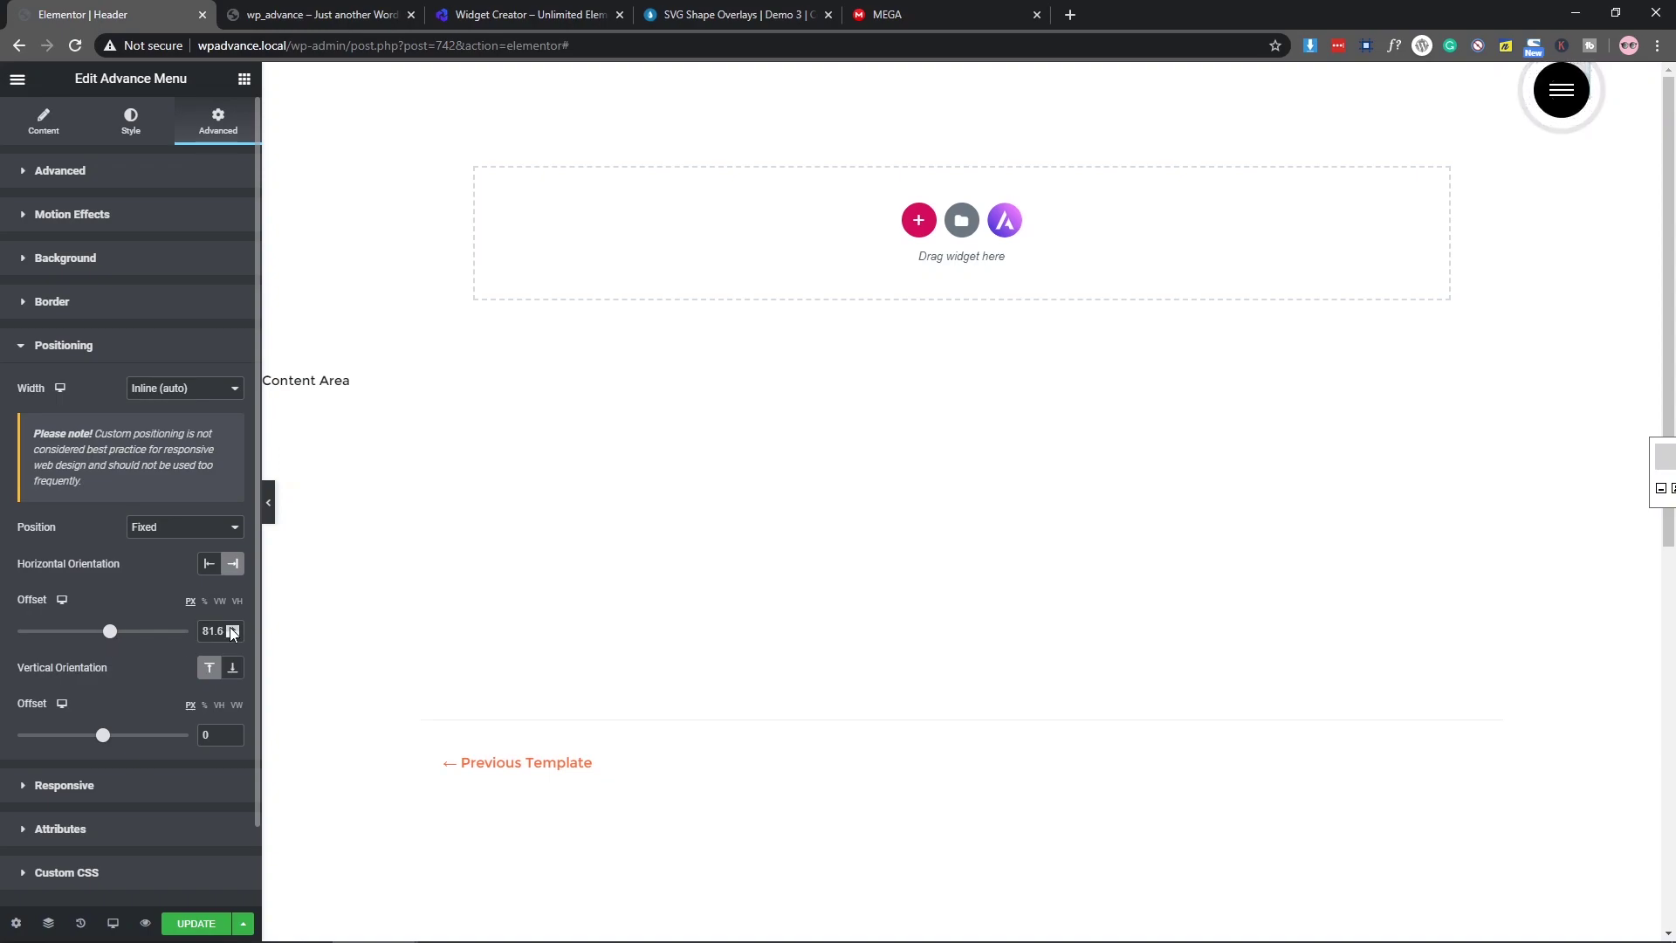
{"action": "left_click_drag", "start_coordinate": [223, 631], "coordinate": [187, 631]}
{"action": "type", "text": "50"}
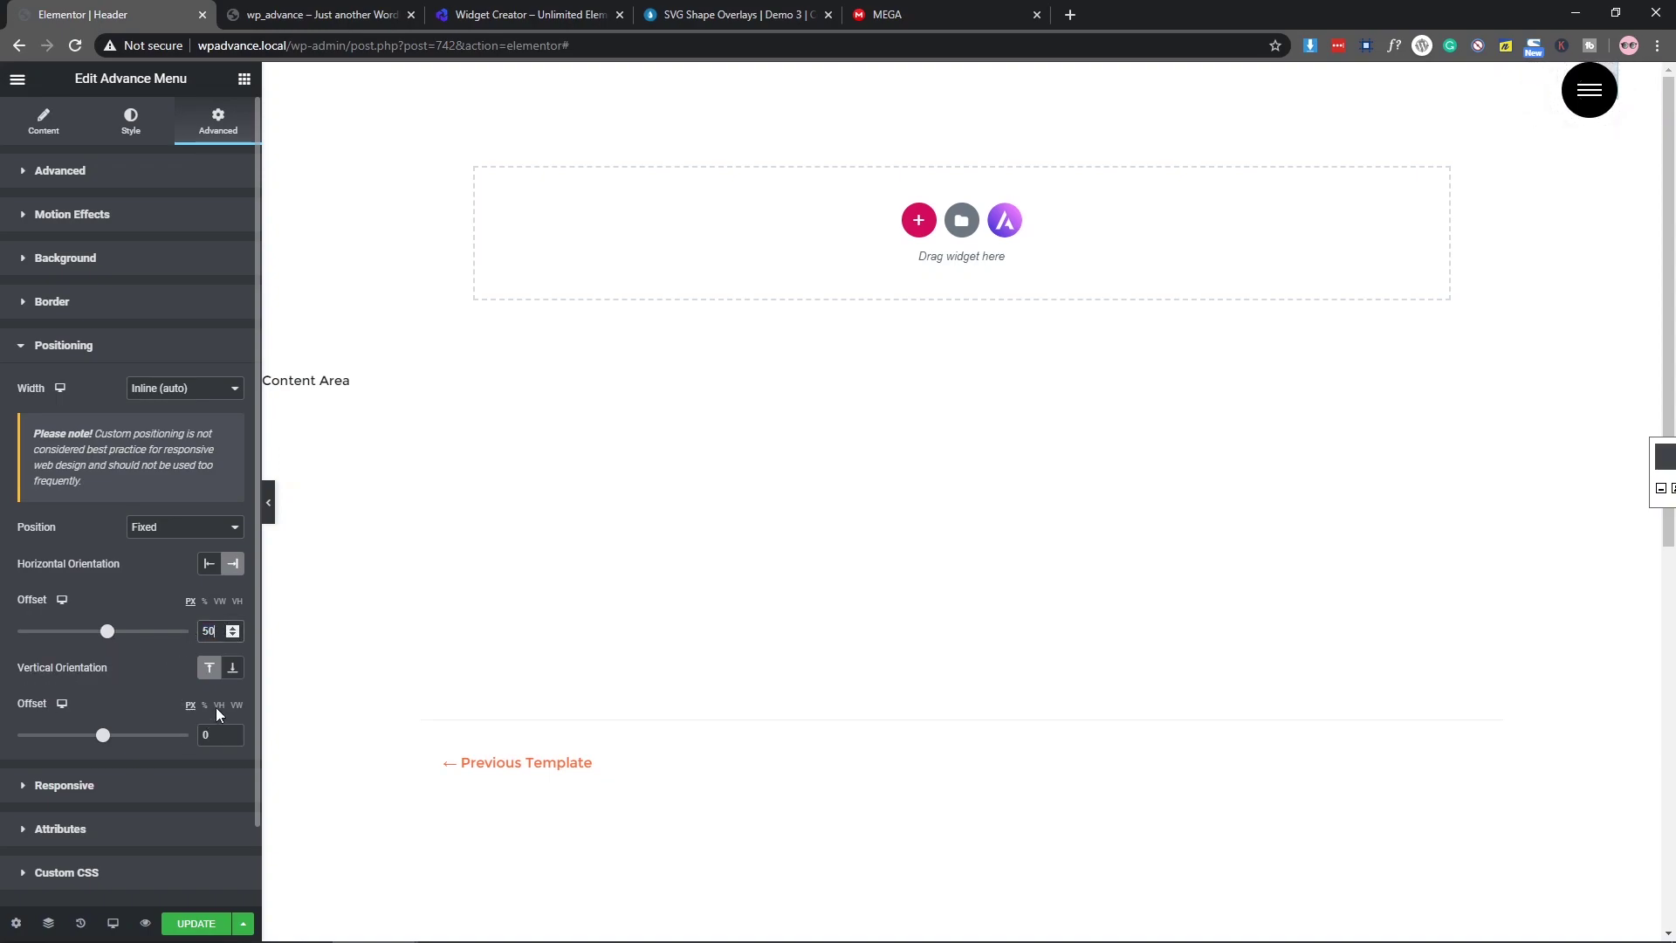
{"action": "left_click_drag", "start_coordinate": [212, 735], "coordinate": [186, 743]}
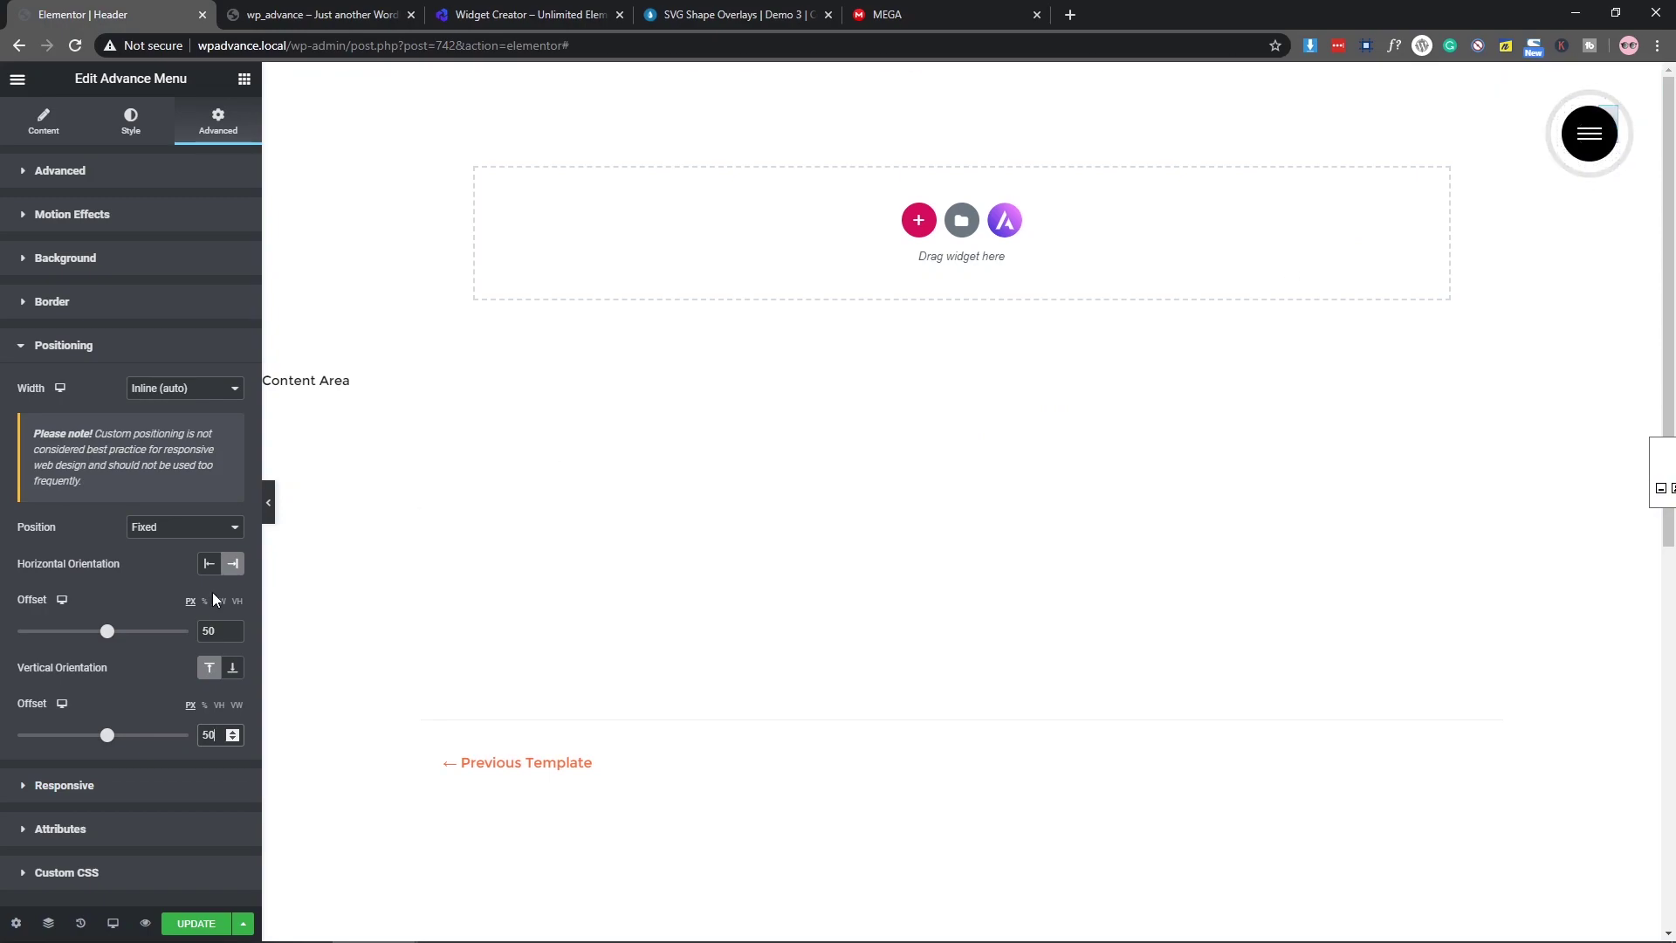
Step: Update the header template and reload the live site
{"action": "left_click", "coordinate": [198, 923]}
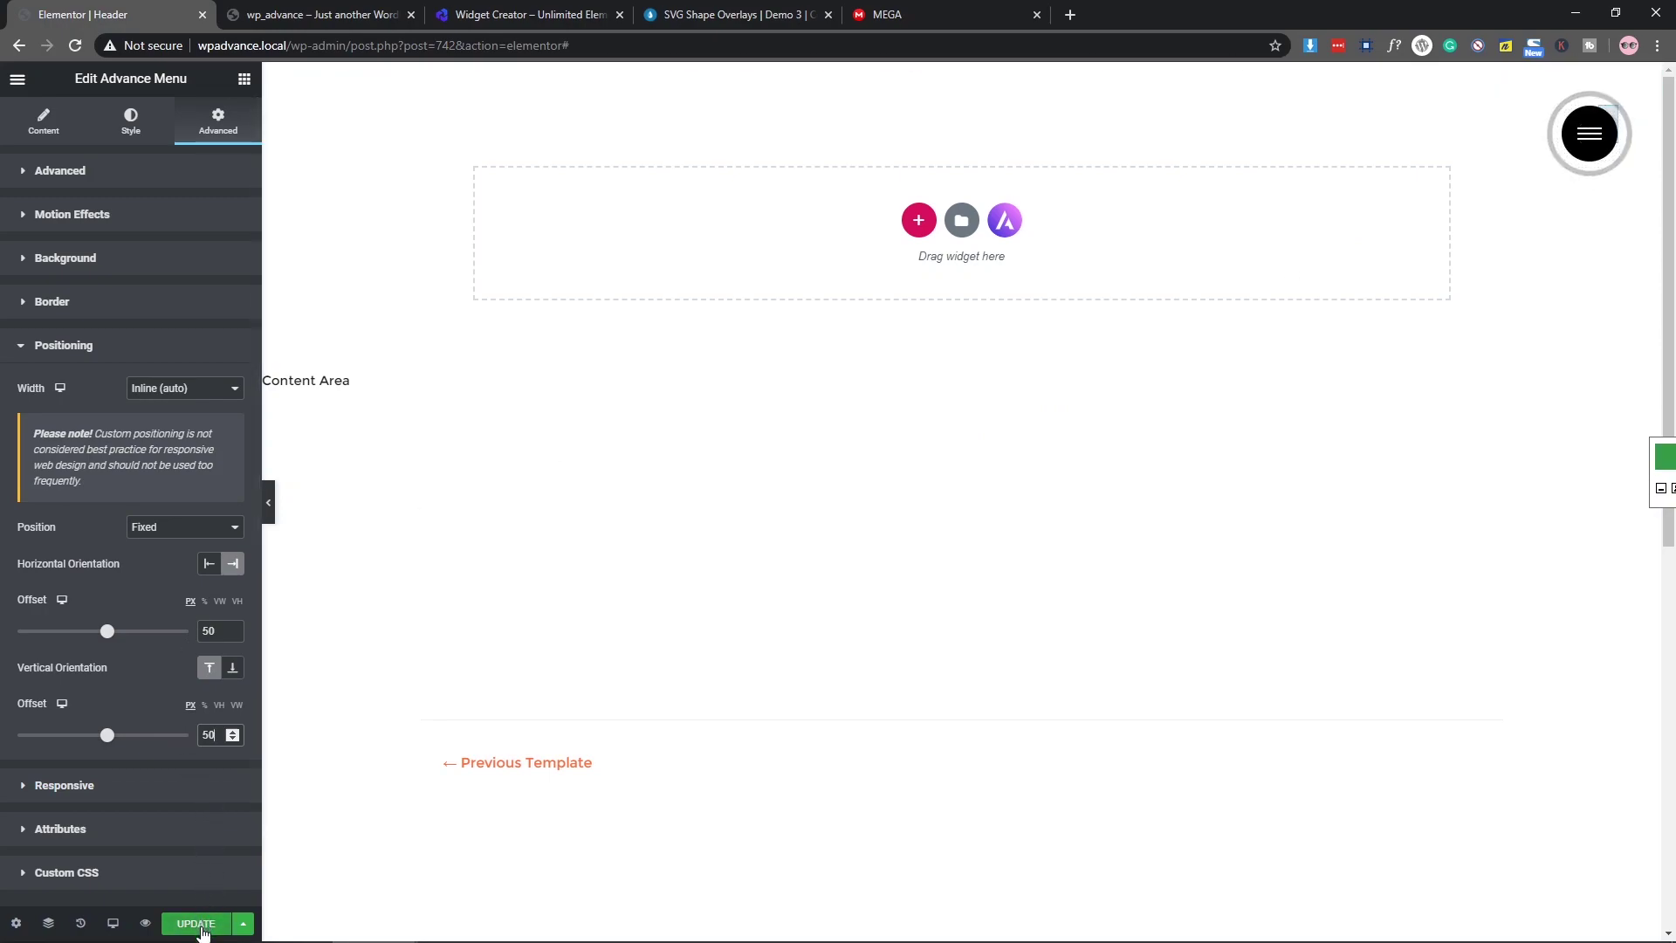
{"action": "left_click", "coordinate": [294, 11]}
{"action": "left_click", "coordinate": [73, 47]}
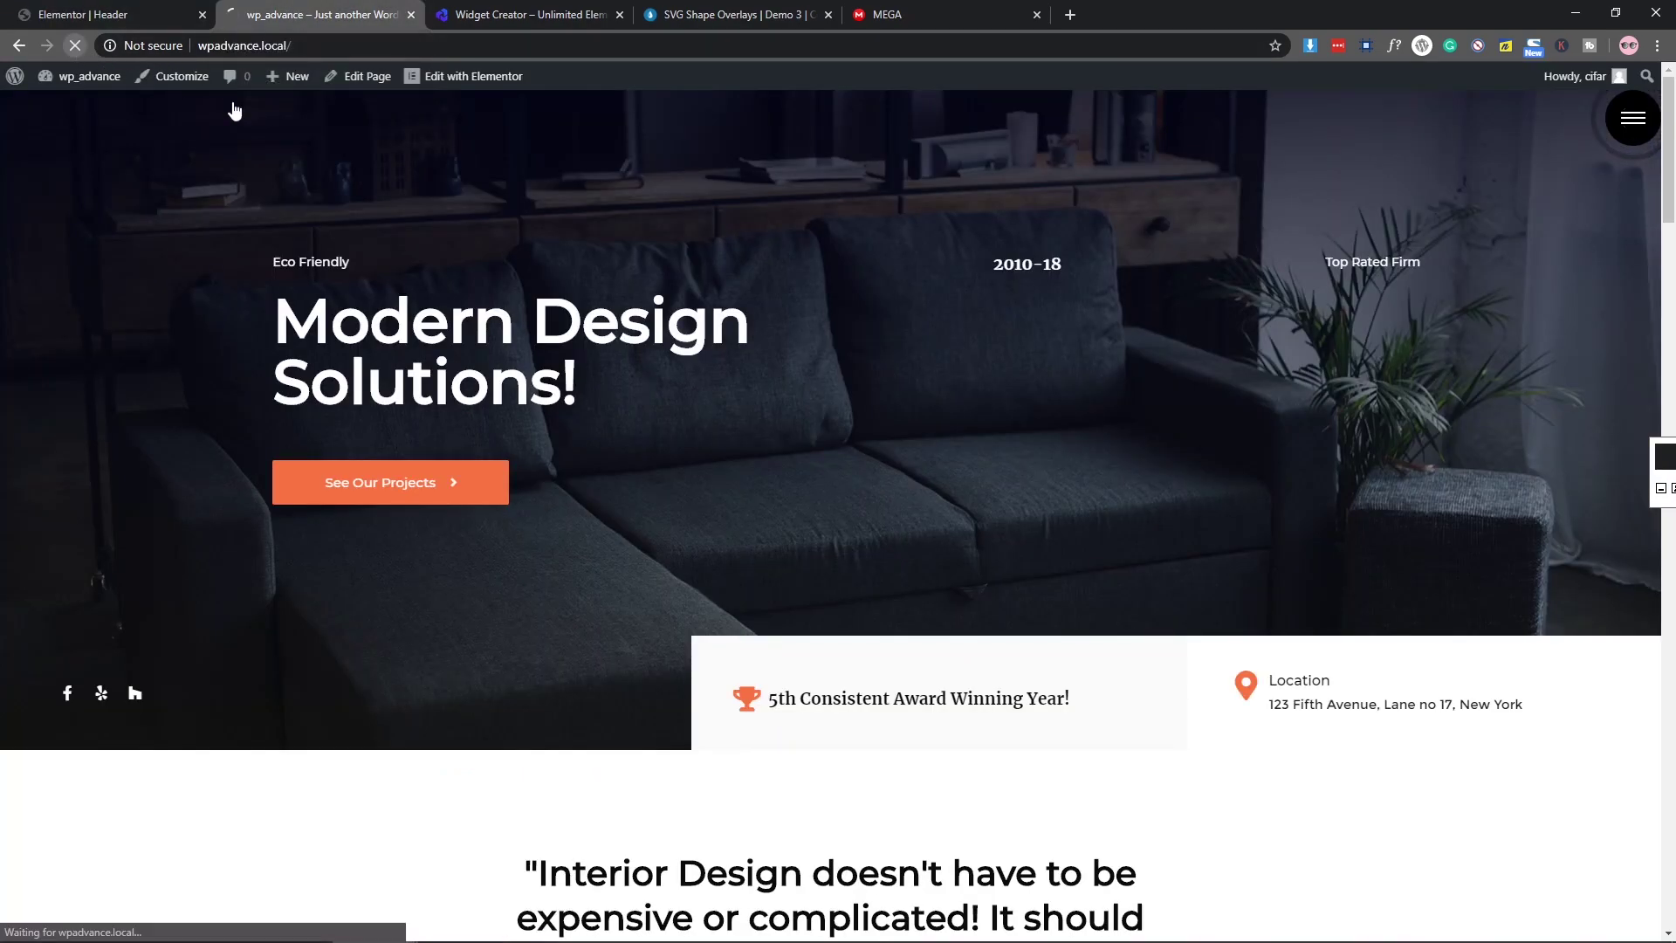
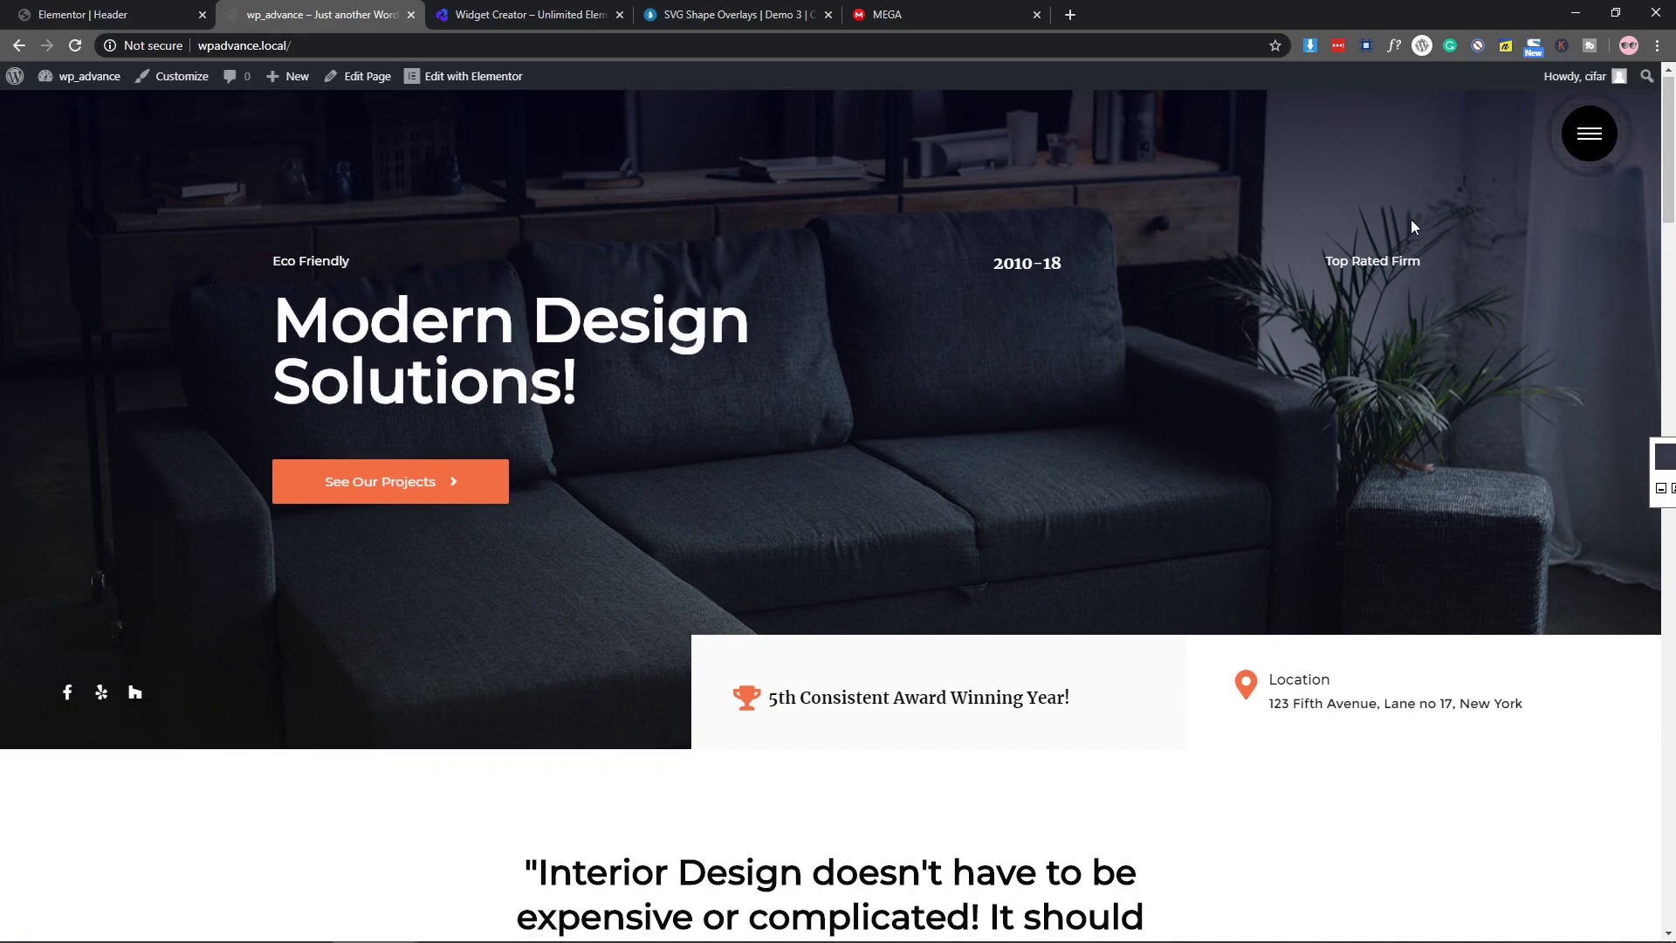
Step: Open the full-screen orange menu overlay from the hamburger button on the live site
{"action": "left_click", "coordinate": [1605, 139]}
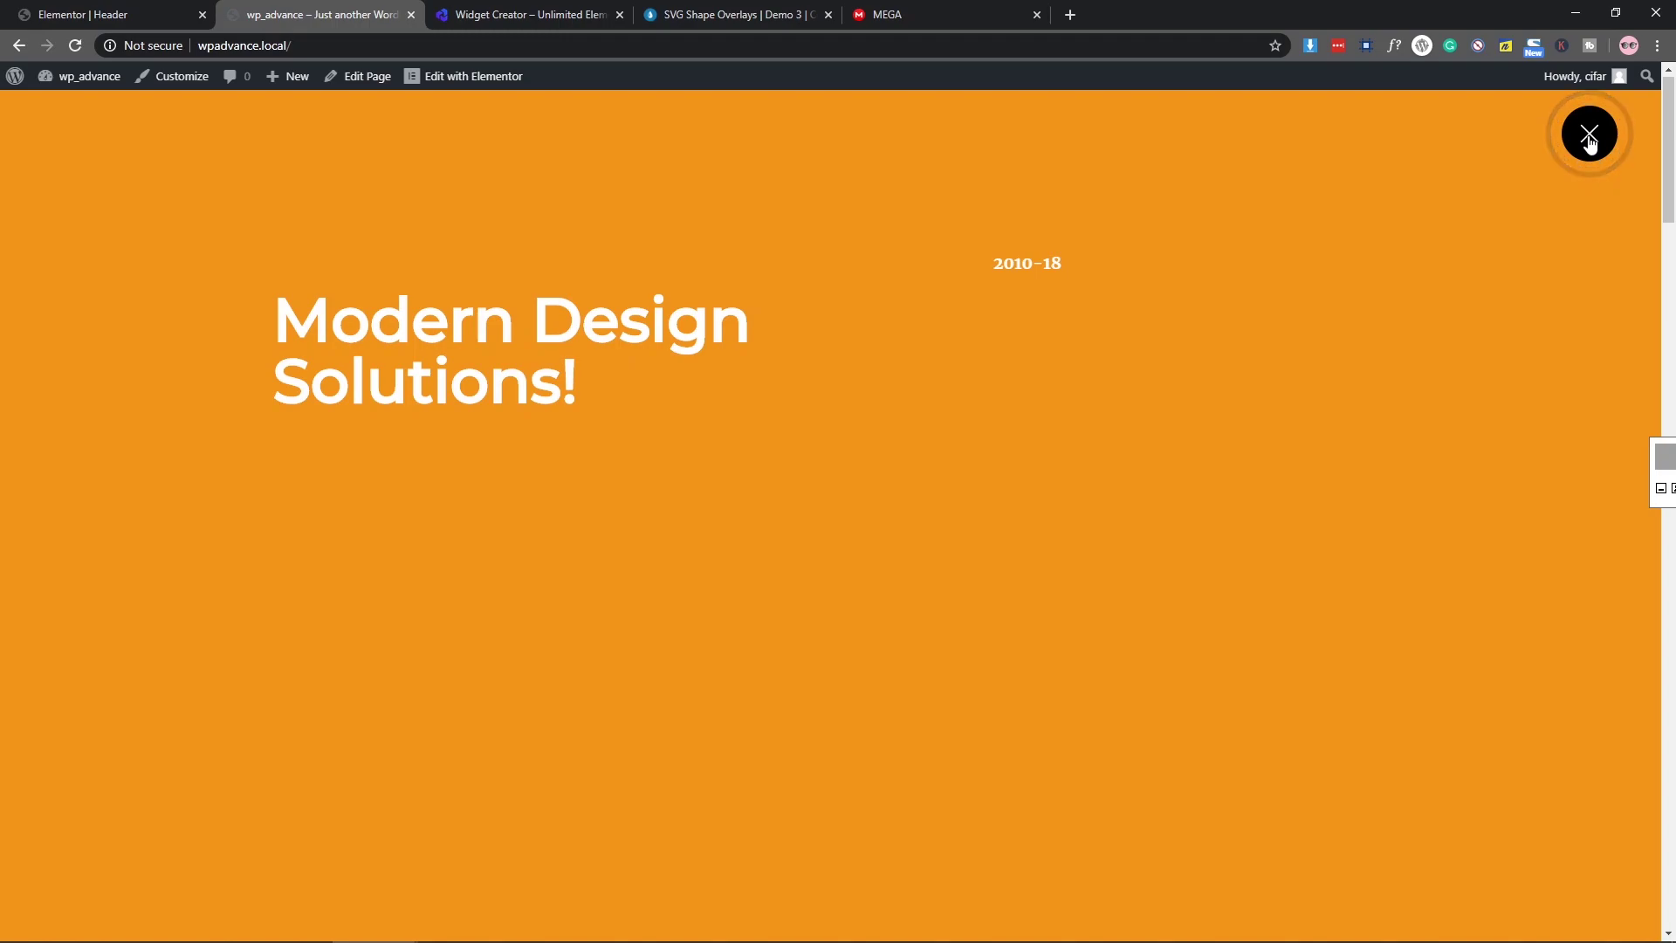
Step: Toggle the wave menu overlay open and closed several times to watch the animation
{"action": "left_click", "coordinate": [1590, 138]}
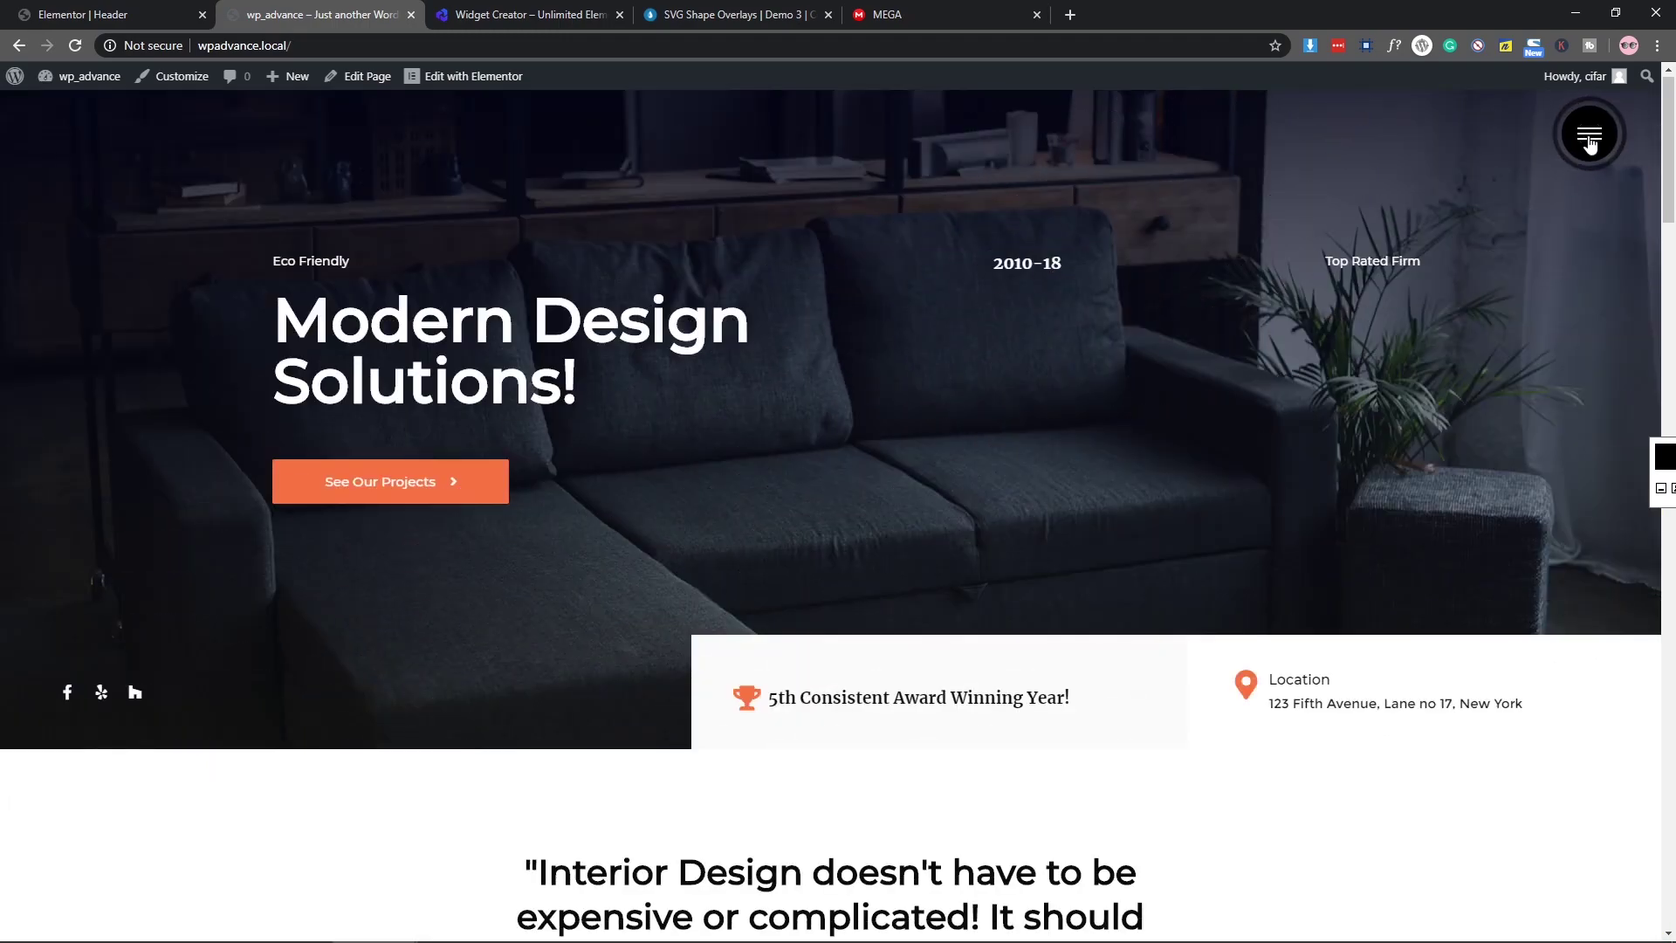
{"action": "left_click", "coordinate": [1589, 140]}
{"action": "left_click", "coordinate": [1590, 138]}
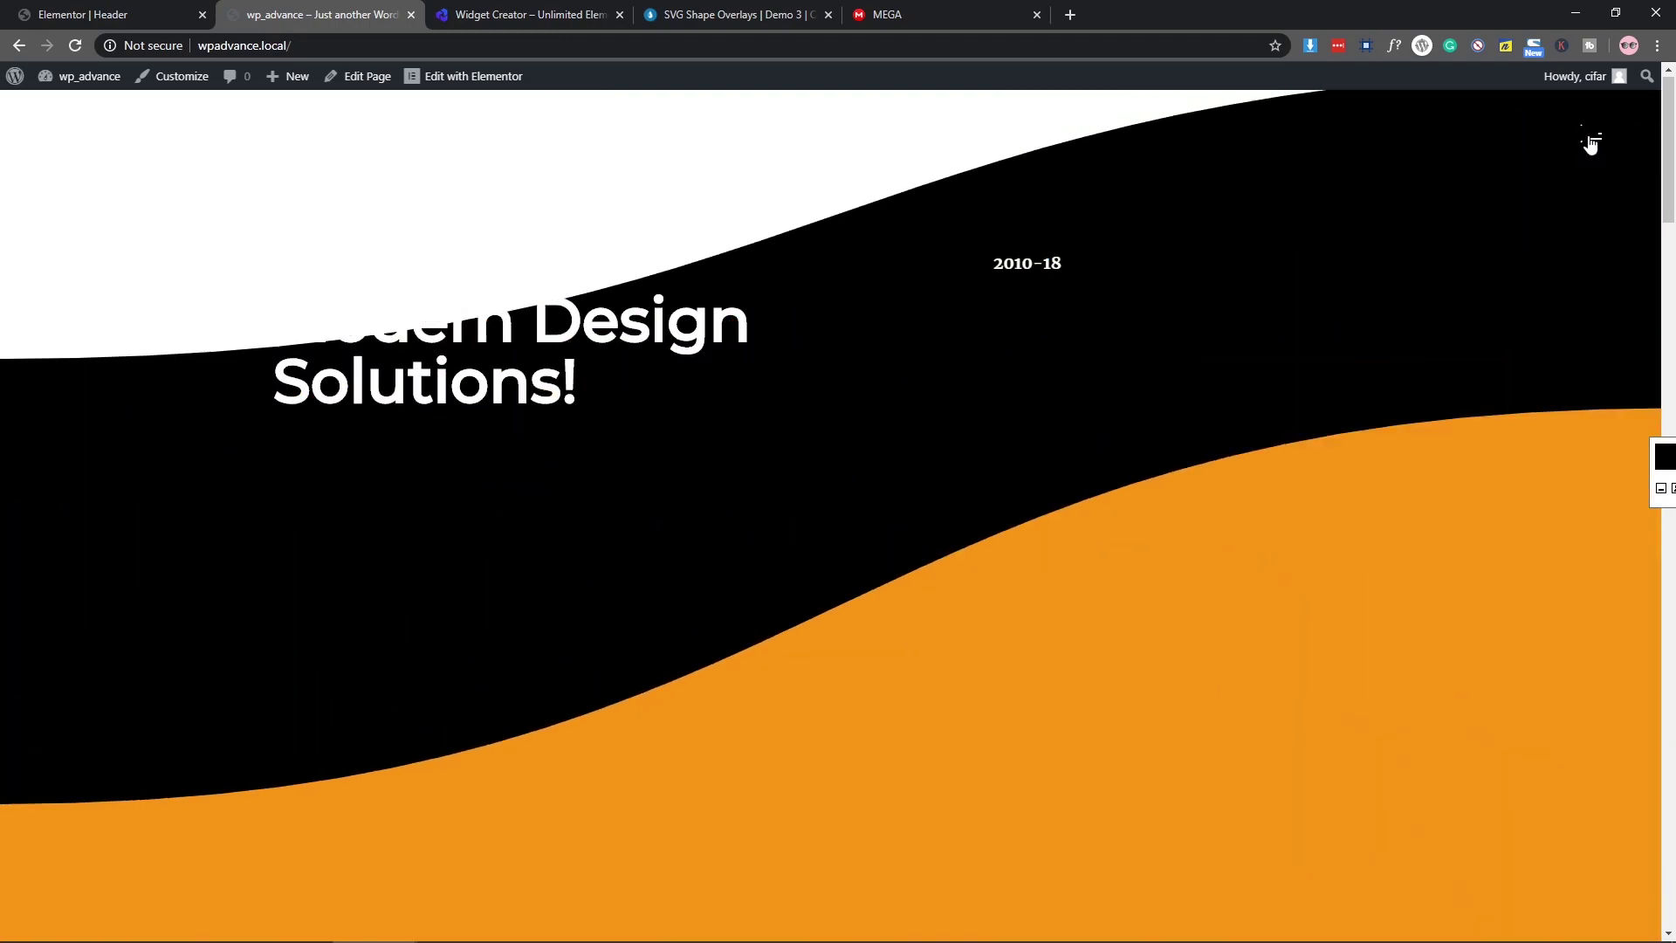
{"action": "left_click", "coordinate": [1589, 140]}
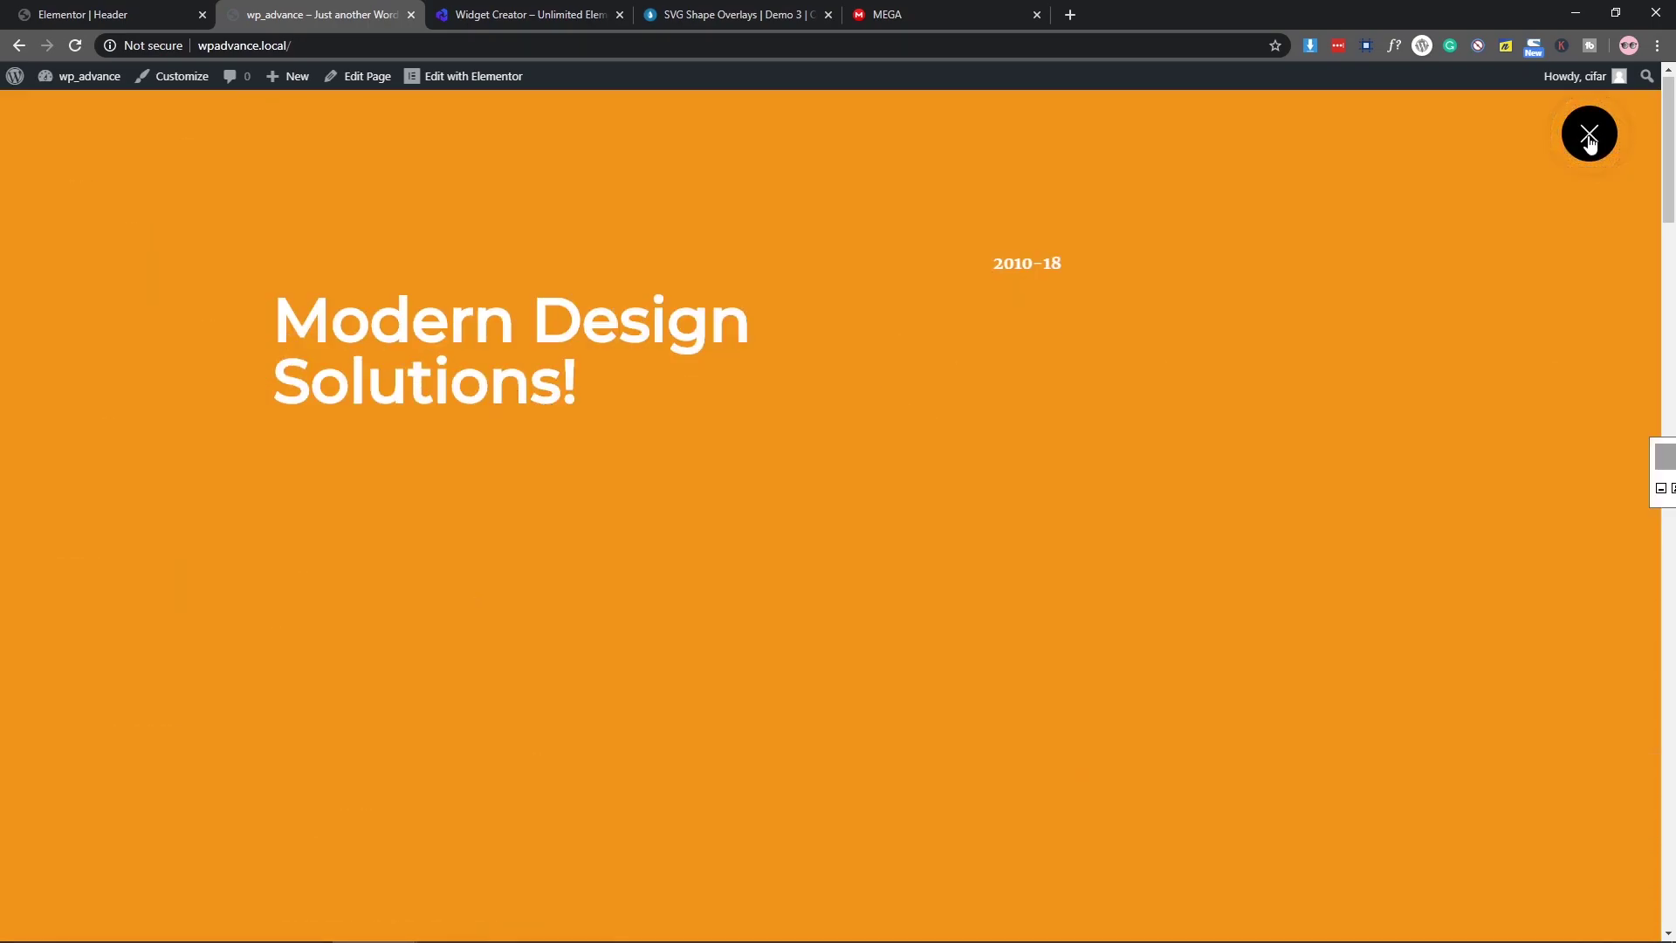
{"action": "left_click", "coordinate": [1589, 139]}
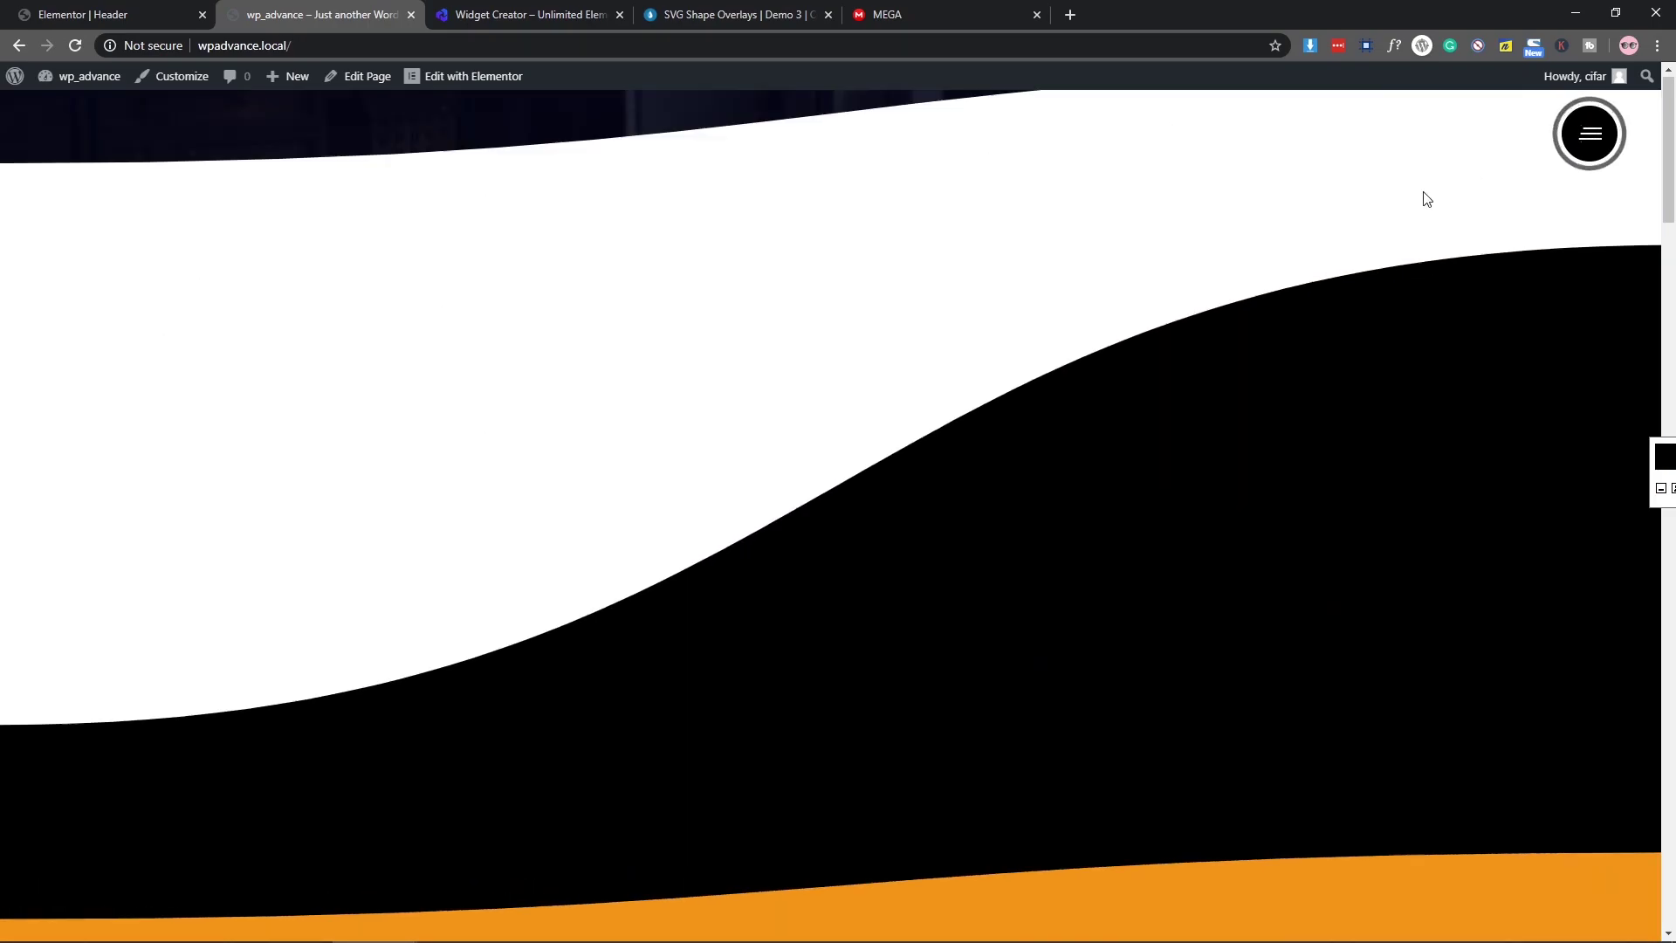
Step: Check layering by selecting the 'Modern Design Solutions!' heading with the overlay closed and open
{"action": "left_click_drag", "start_coordinate": [310, 316], "coordinate": [640, 400]}
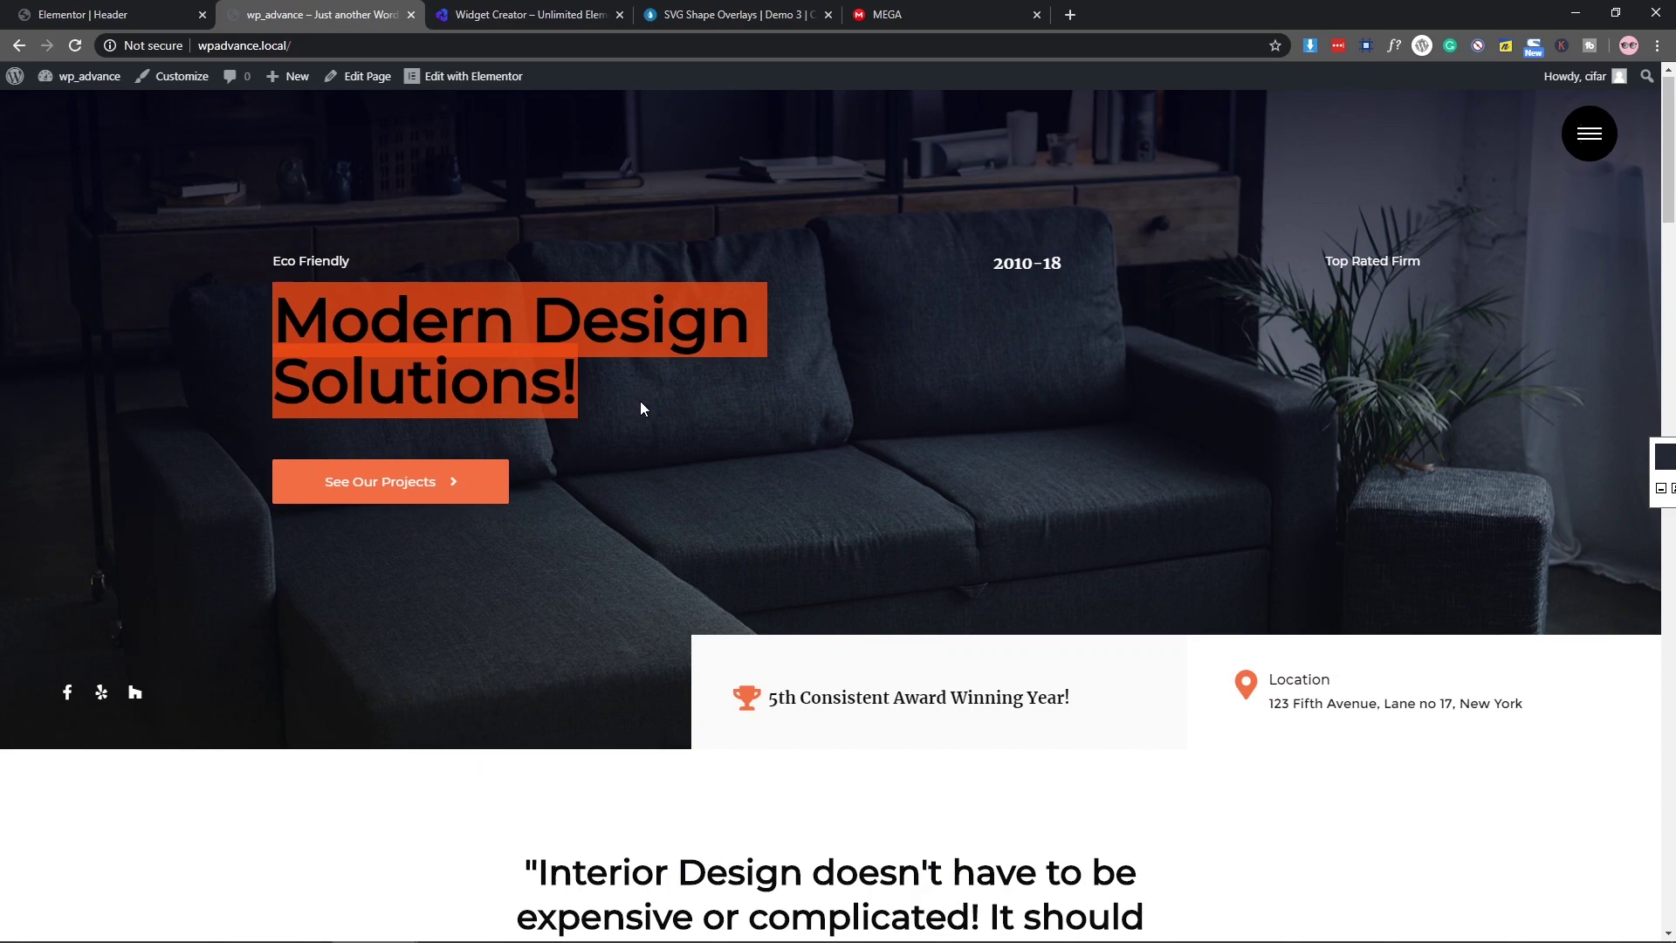
{"action": "left_click", "coordinate": [783, 228]}
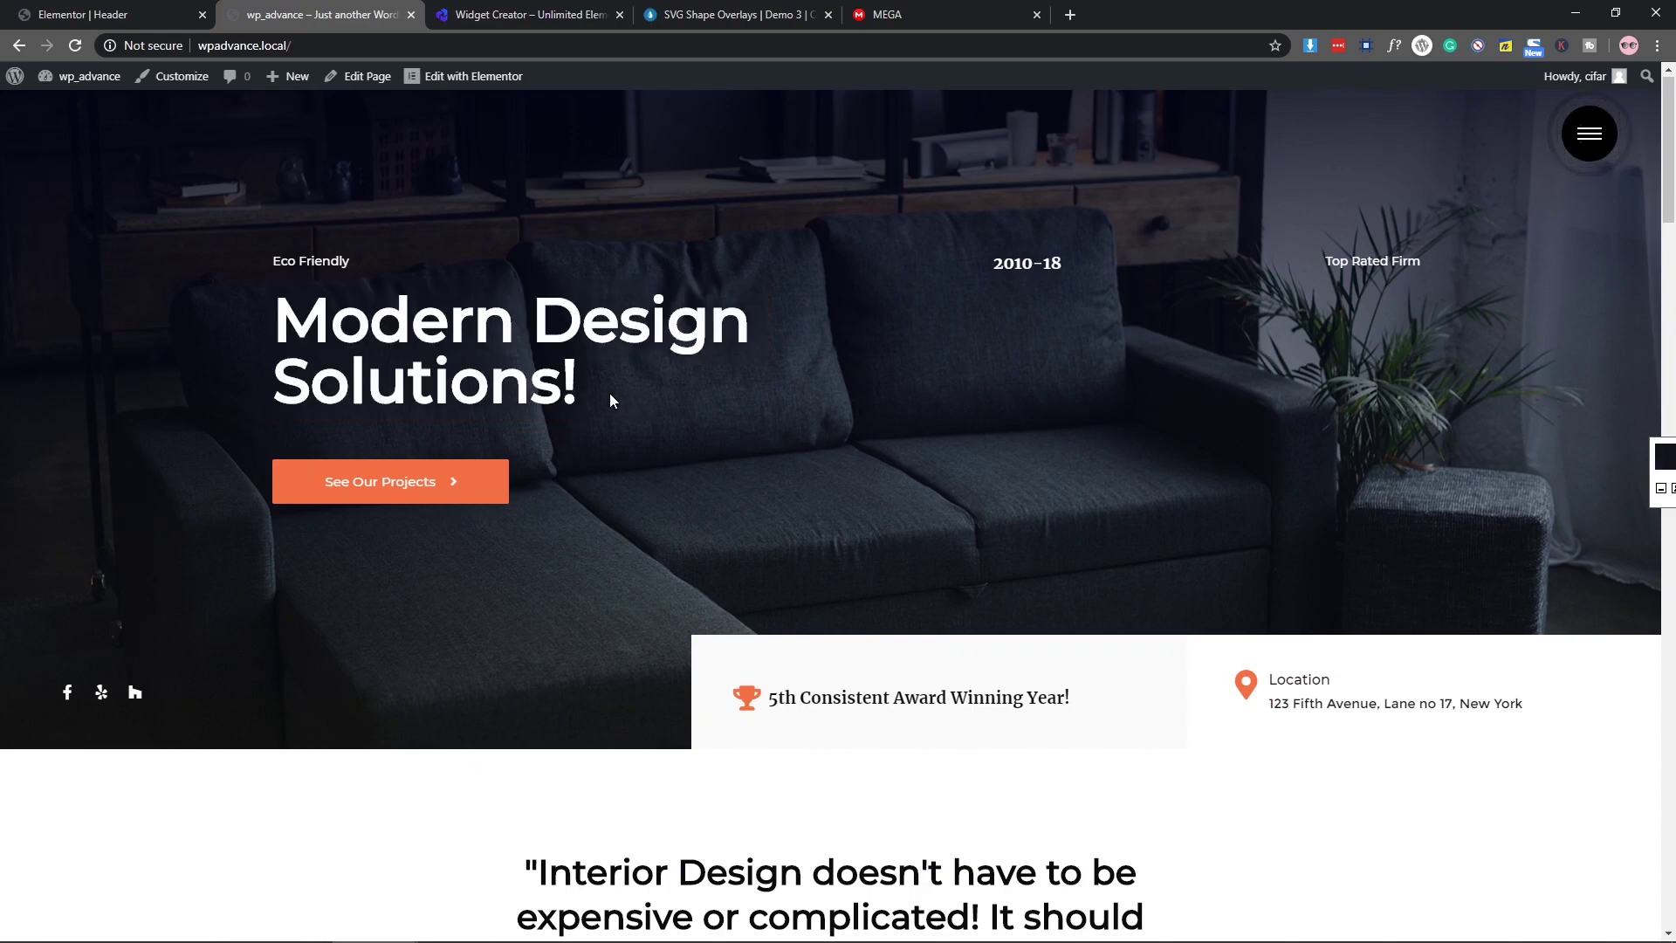
{"action": "left_click_drag", "start_coordinate": [513, 368], "coordinate": [370, 319]}
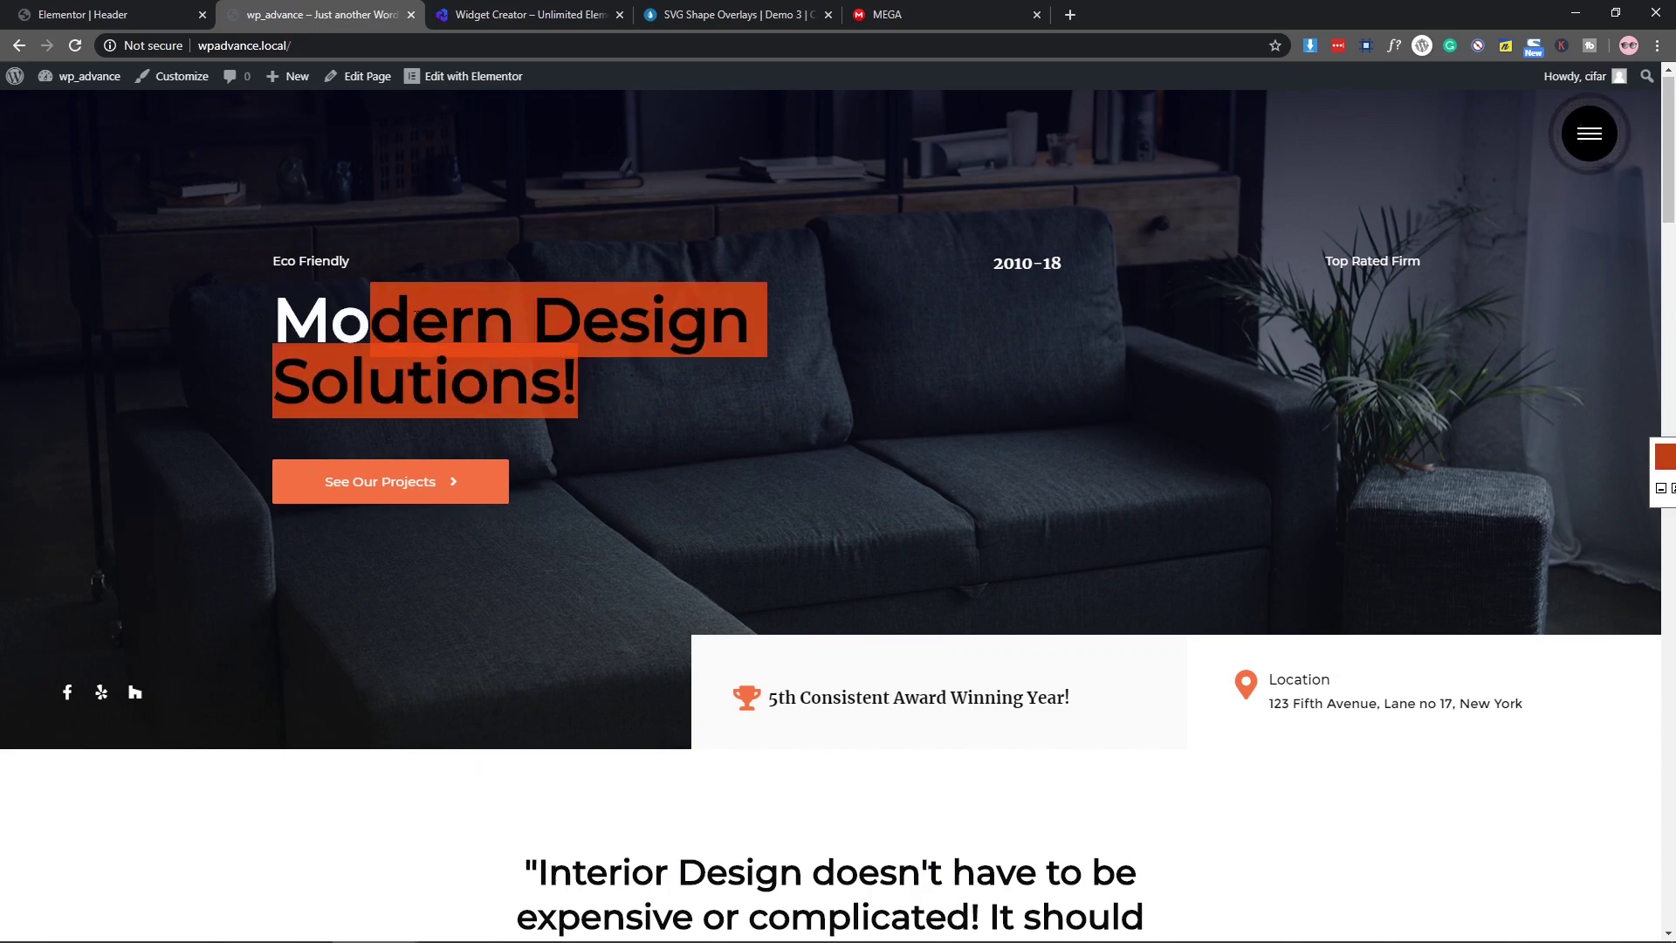
{"action": "left_click", "coordinate": [1591, 144]}
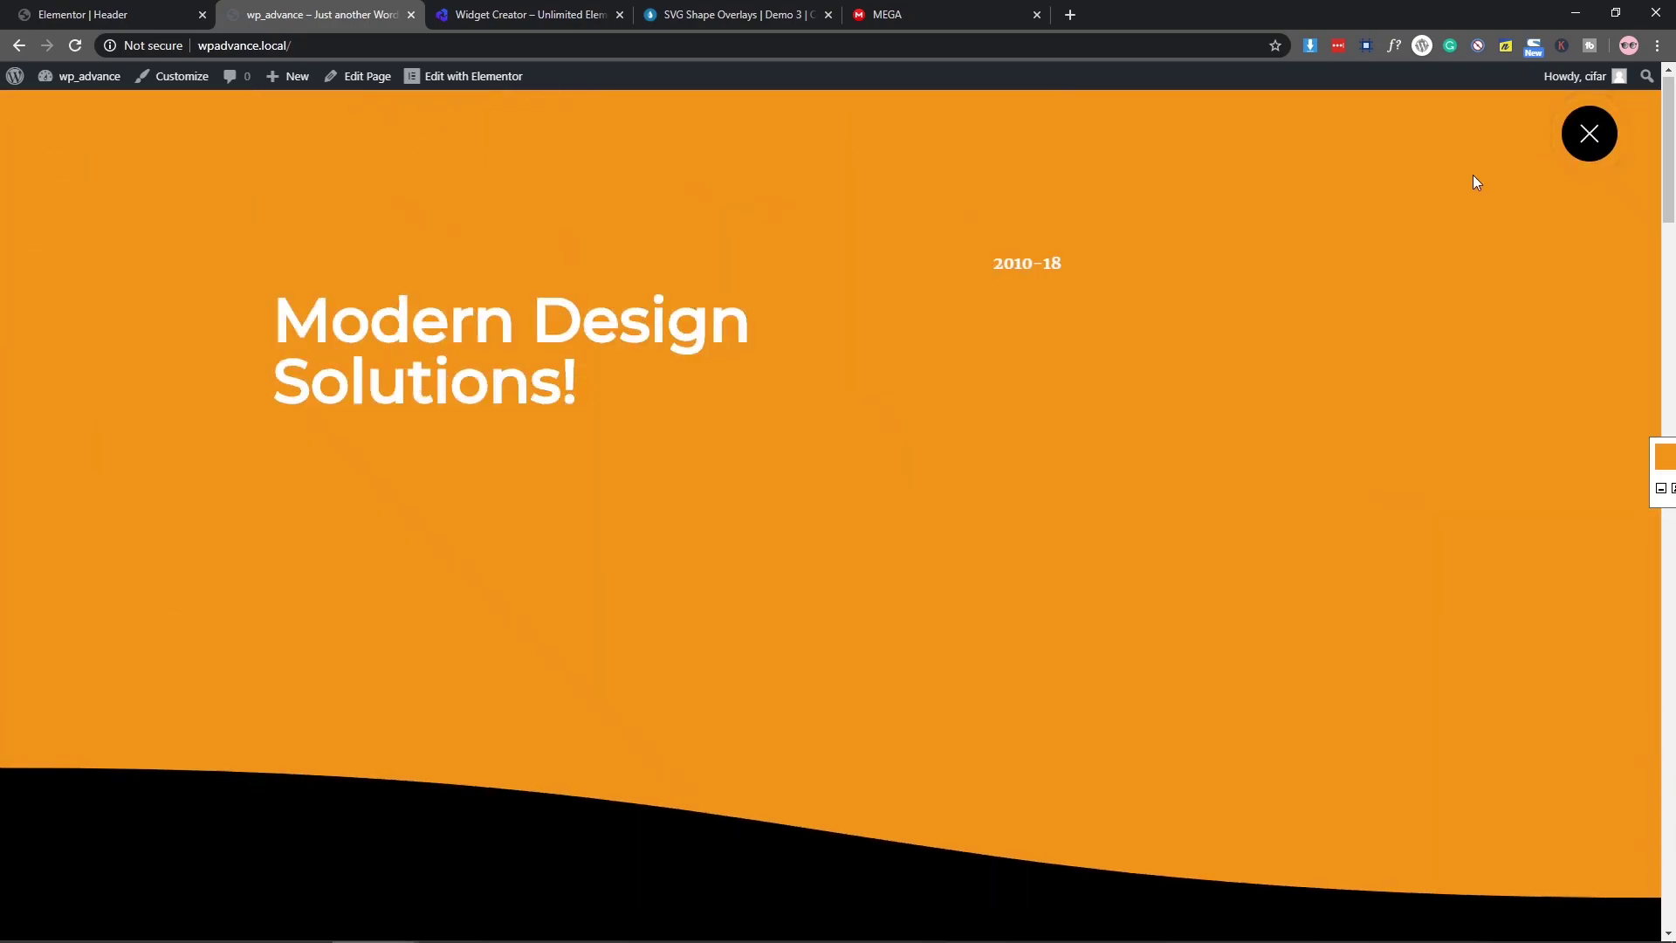
{"action": "left_click_drag", "start_coordinate": [275, 305], "coordinate": [667, 384]}
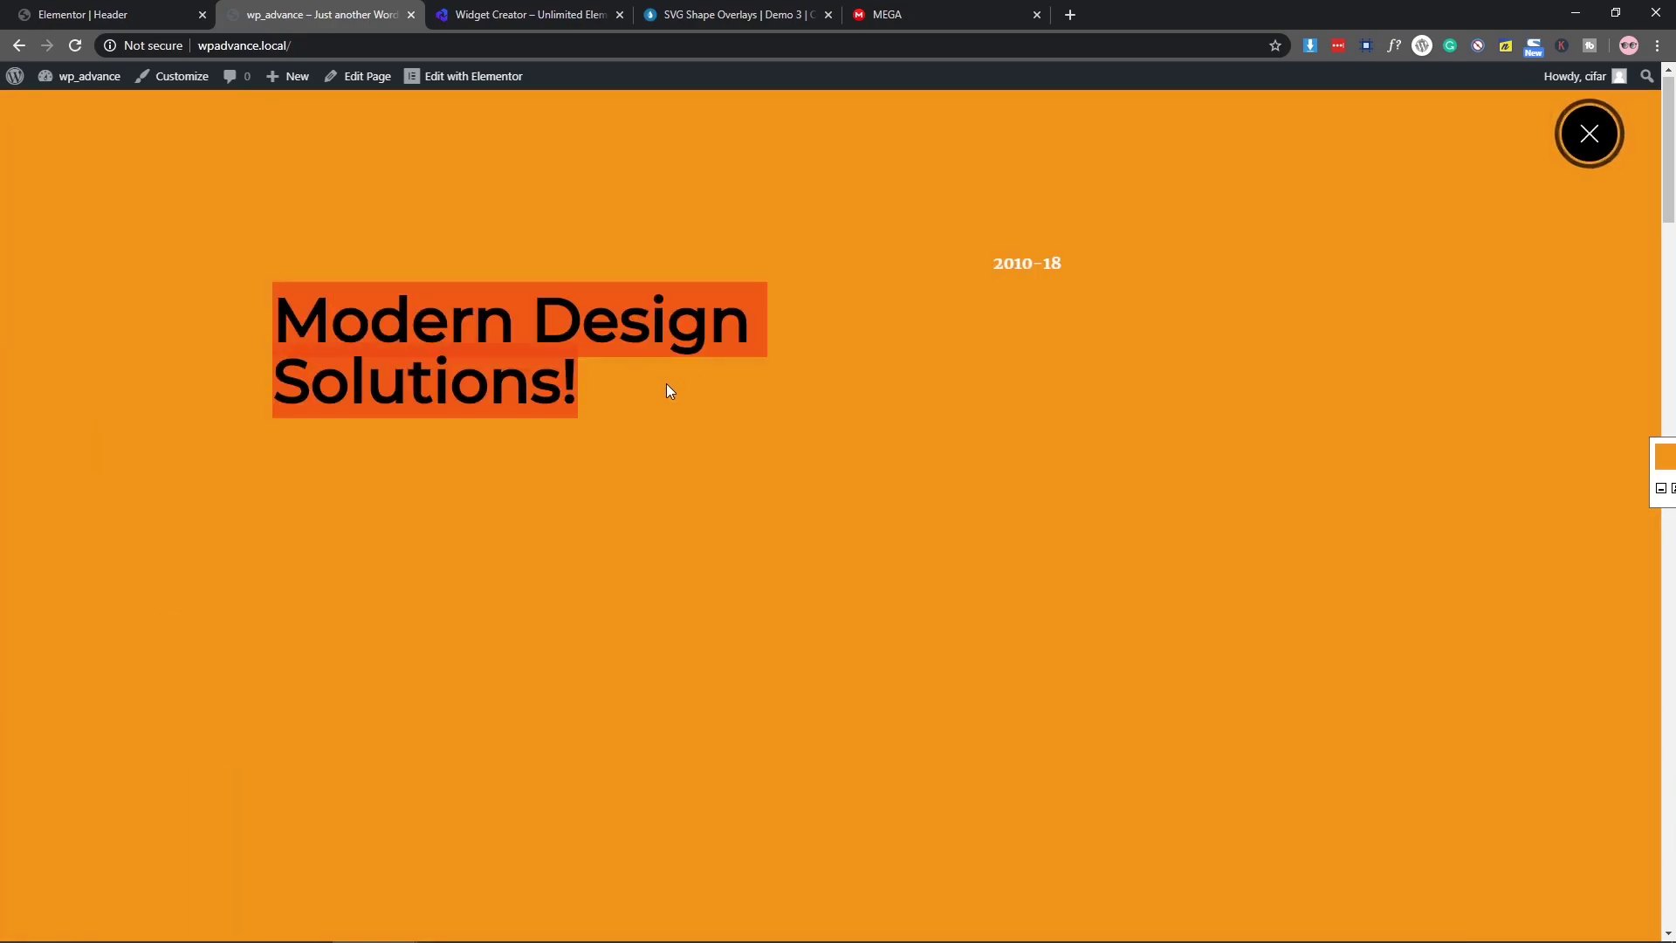
{"action": "left_click", "coordinate": [535, 334]}
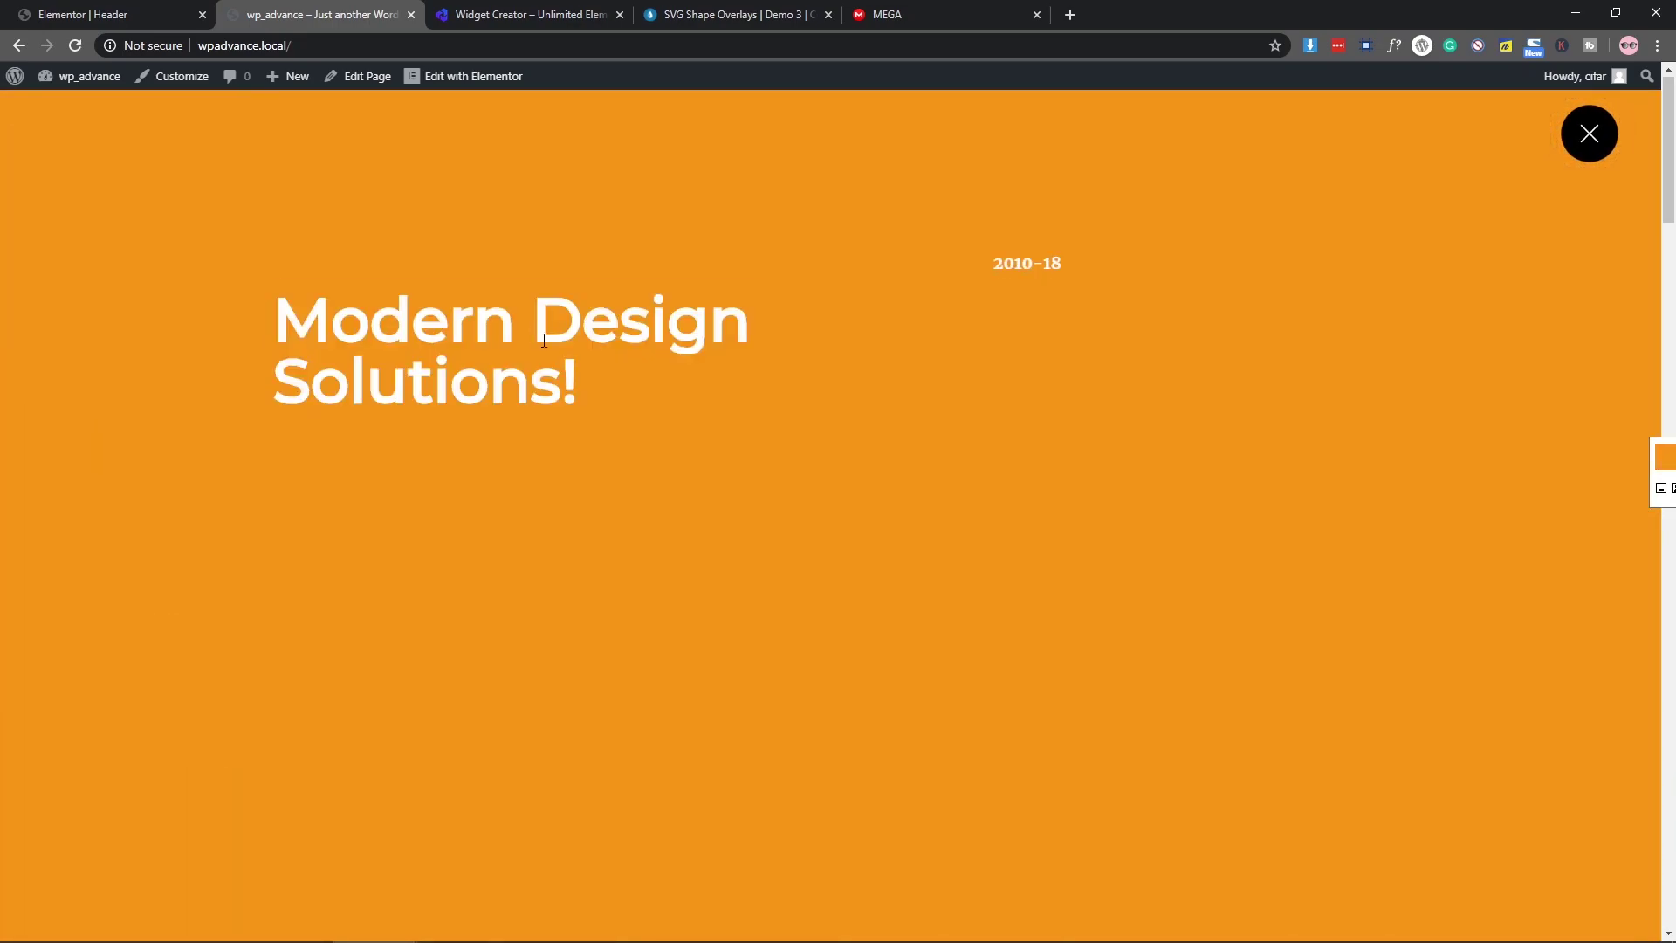
{"action": "left_click", "coordinate": [1590, 138]}
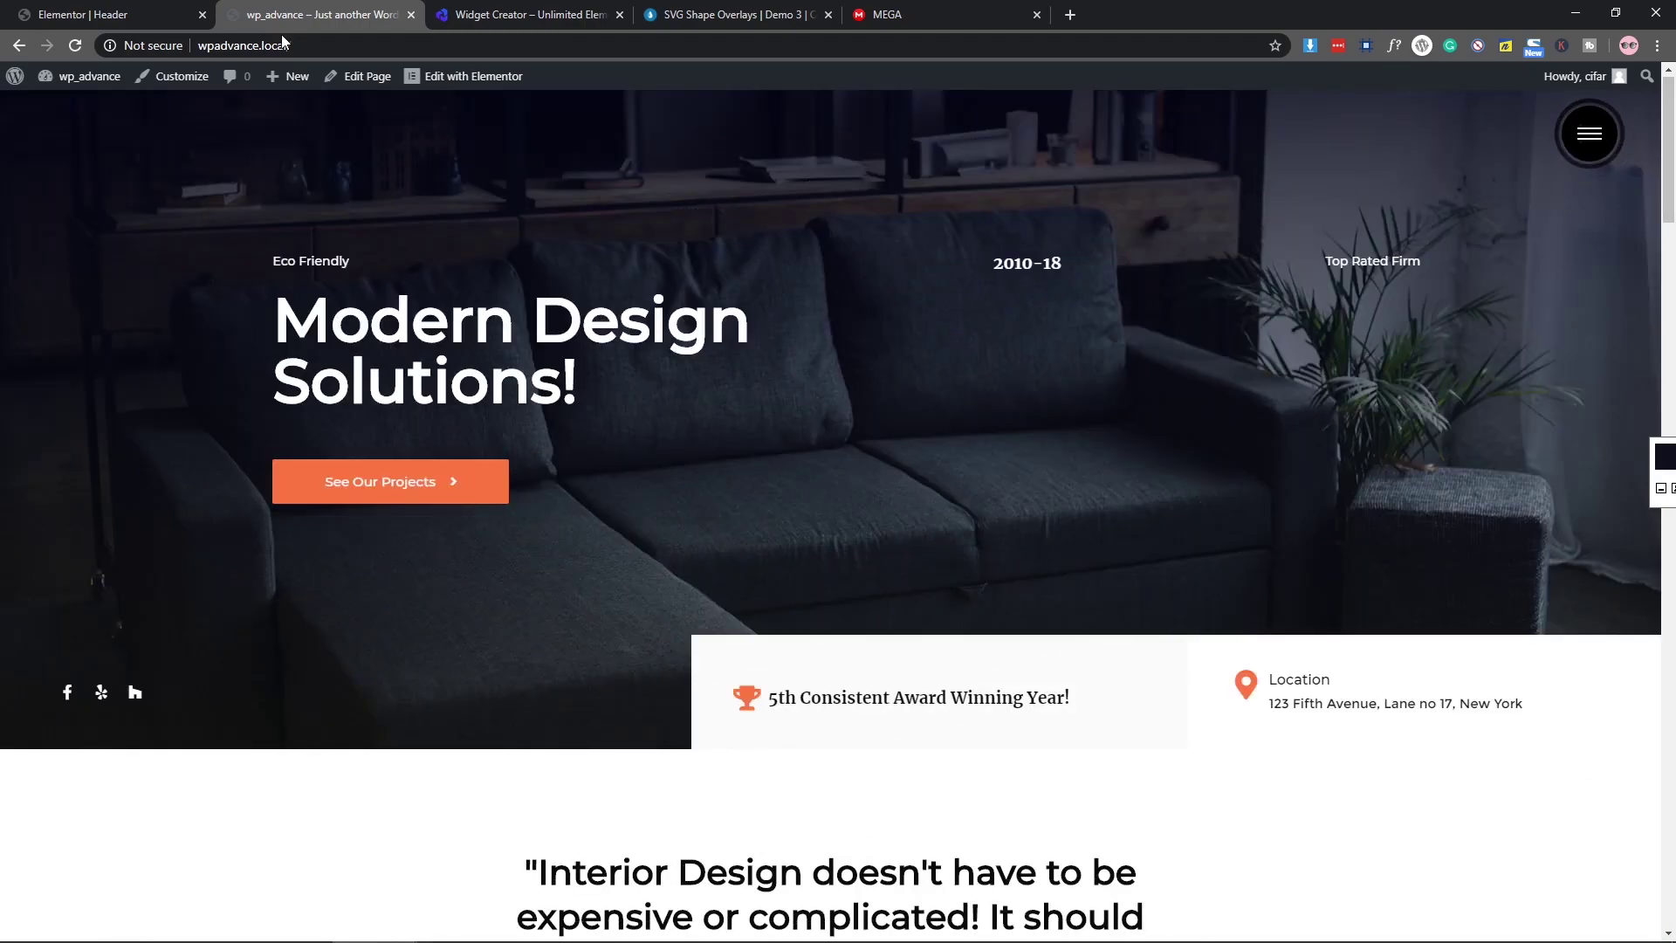
{"action": "left_click", "coordinate": [112, 15]}
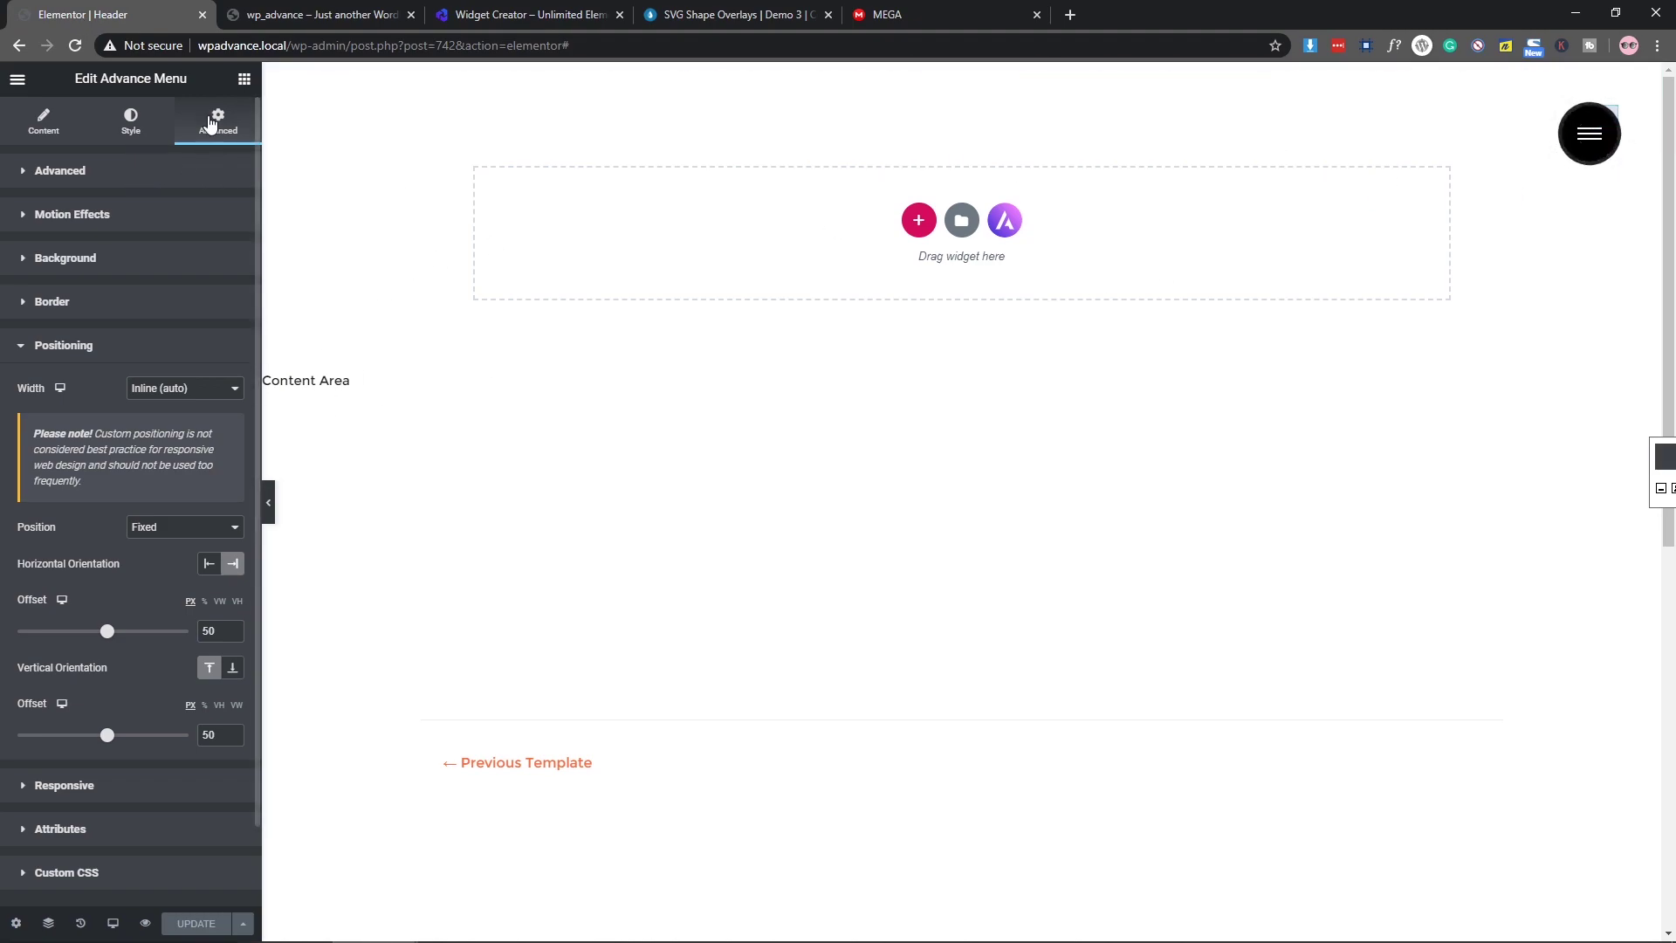
Step: Give the Advance Menu widget a Z-Index of 100, update the header, and return to the live site
{"action": "left_click", "coordinate": [162, 173]}
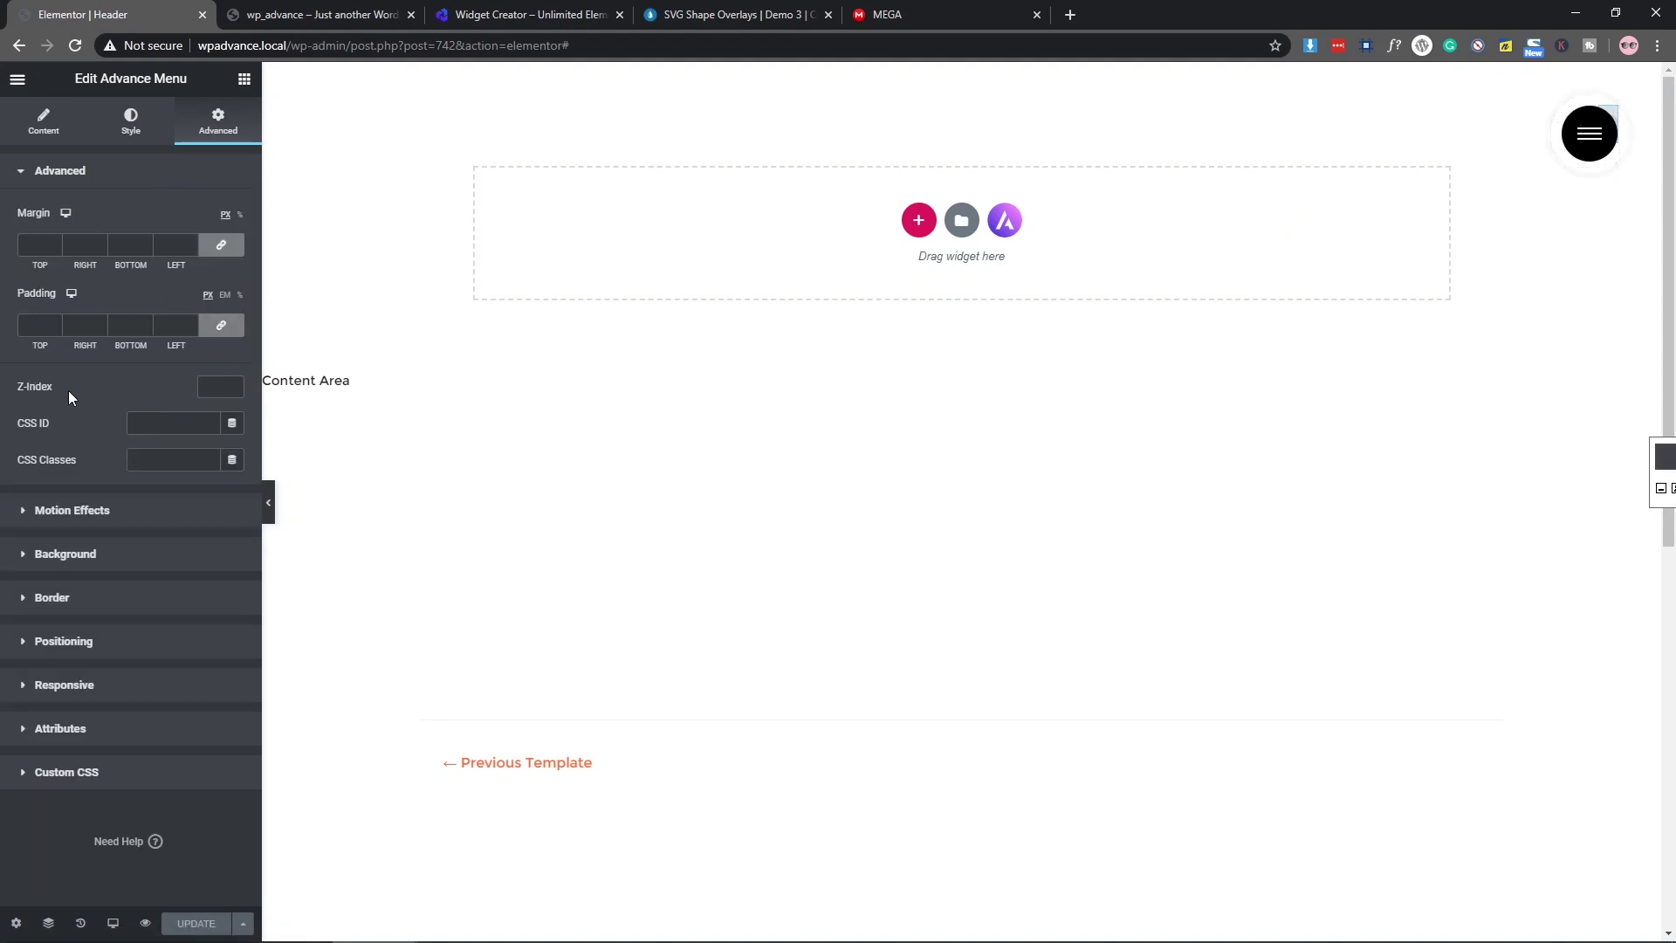
{"action": "left_click", "coordinate": [206, 385]}
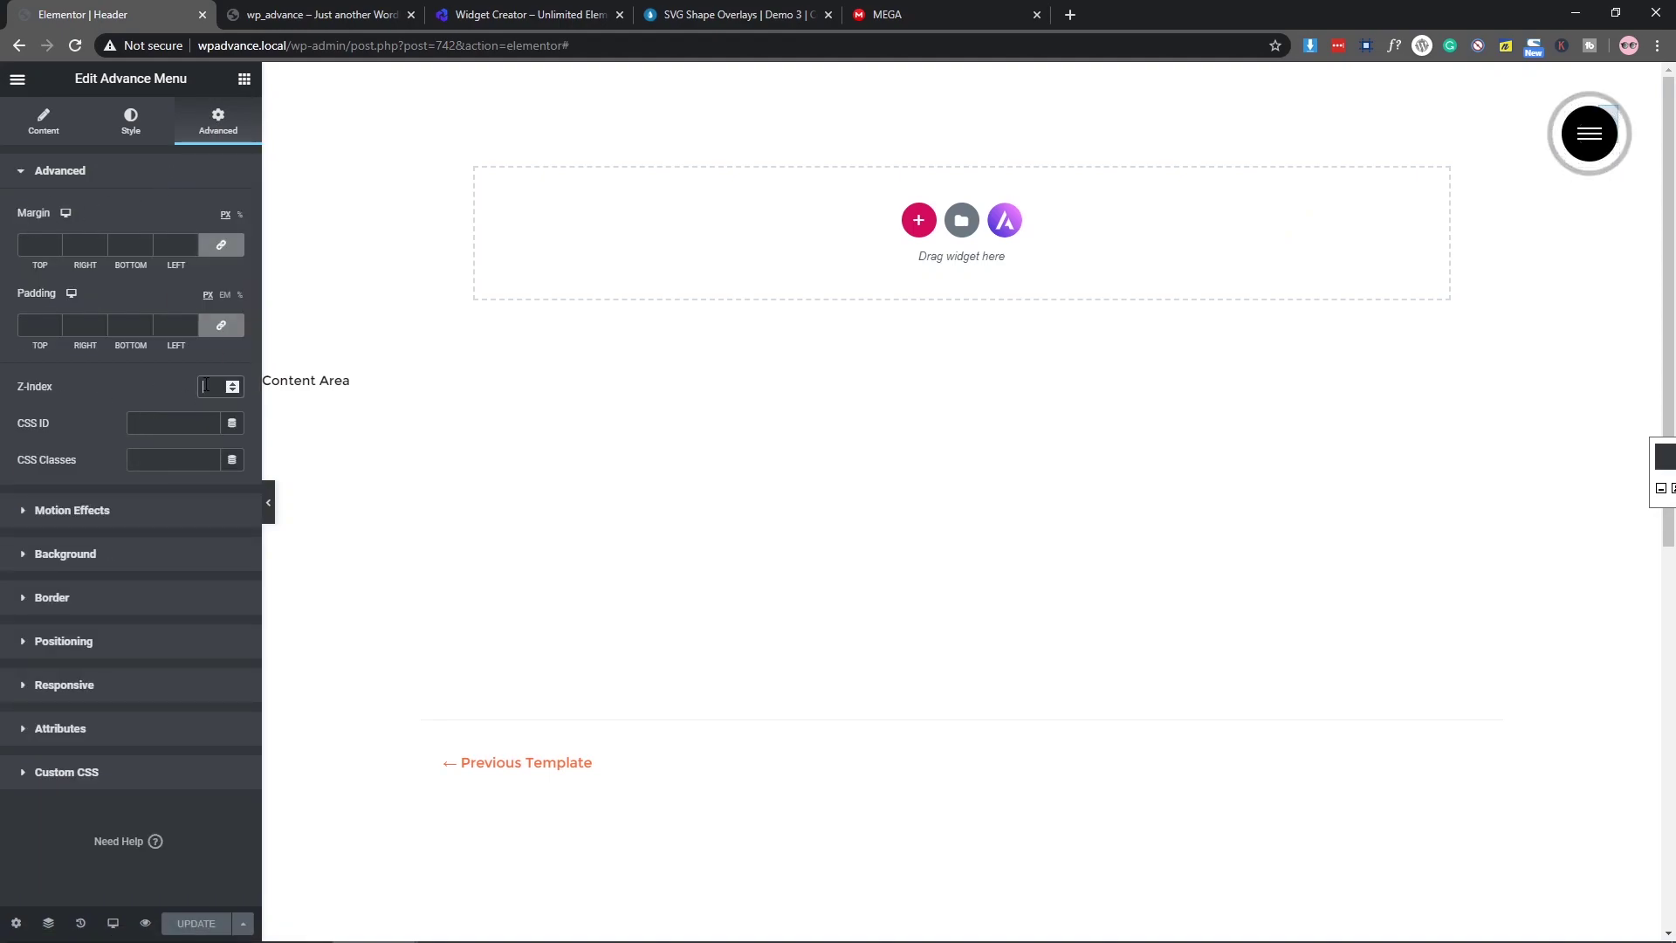
{"action": "type", "text": "100"}
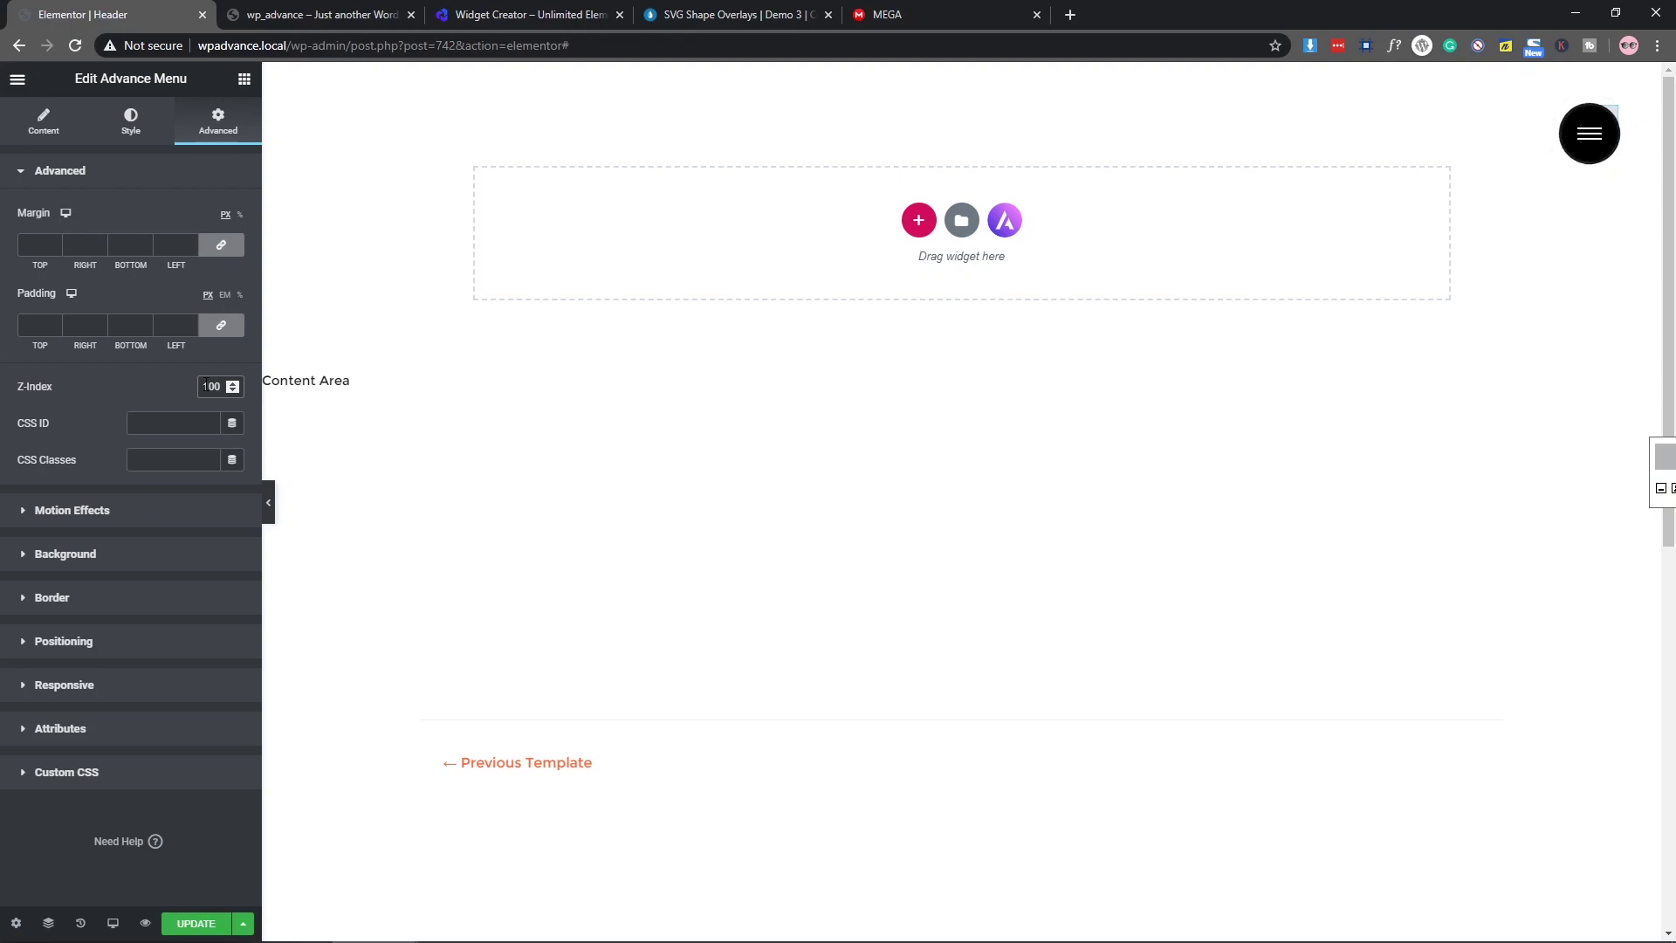
{"action": "left_click", "coordinate": [185, 922]}
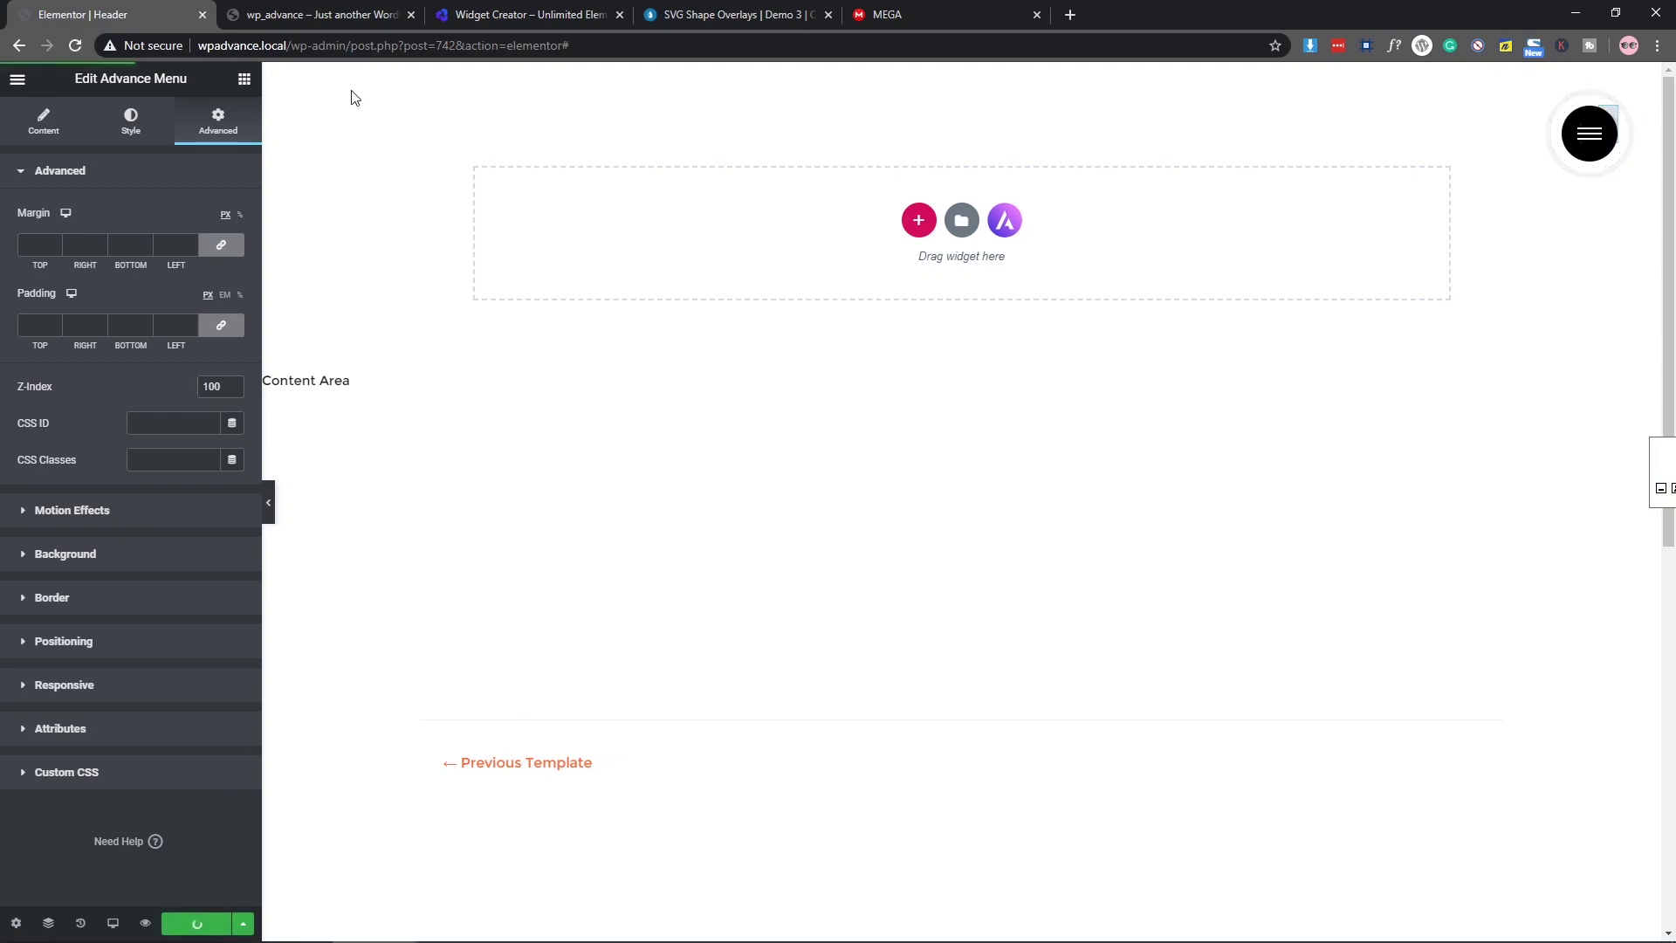
{"action": "left_click", "coordinate": [323, 14]}
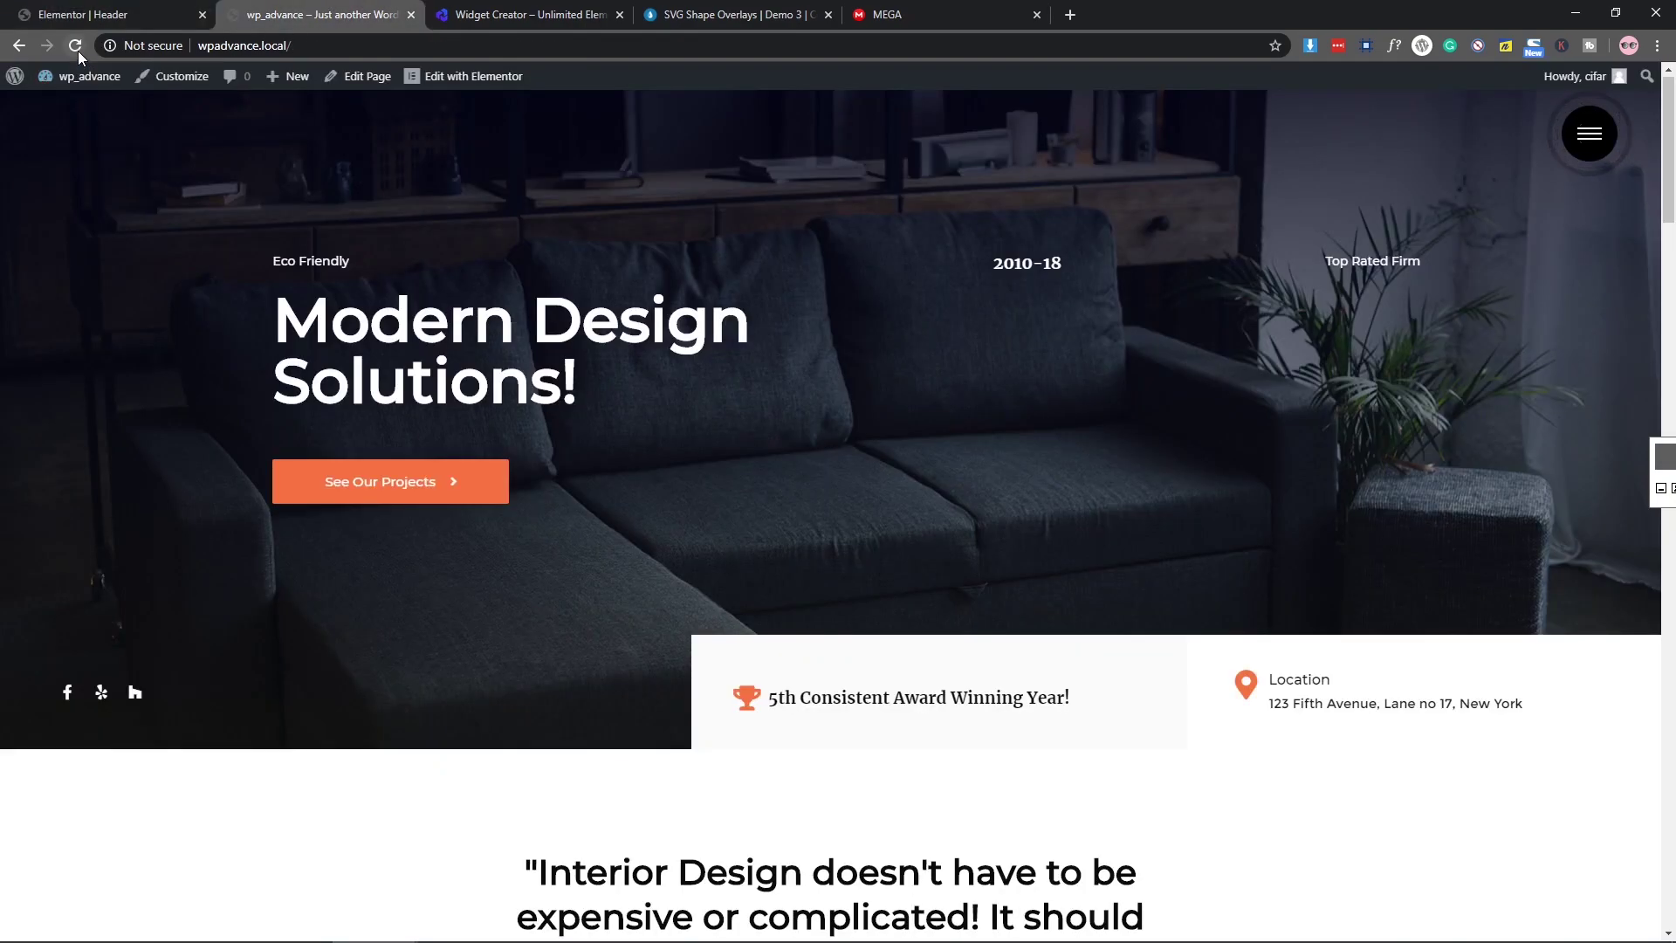
Step: Reload the front page and toggle the overlay repeatedly to confirm it now covers the hero heading
{"action": "left_click", "coordinate": [76, 48]}
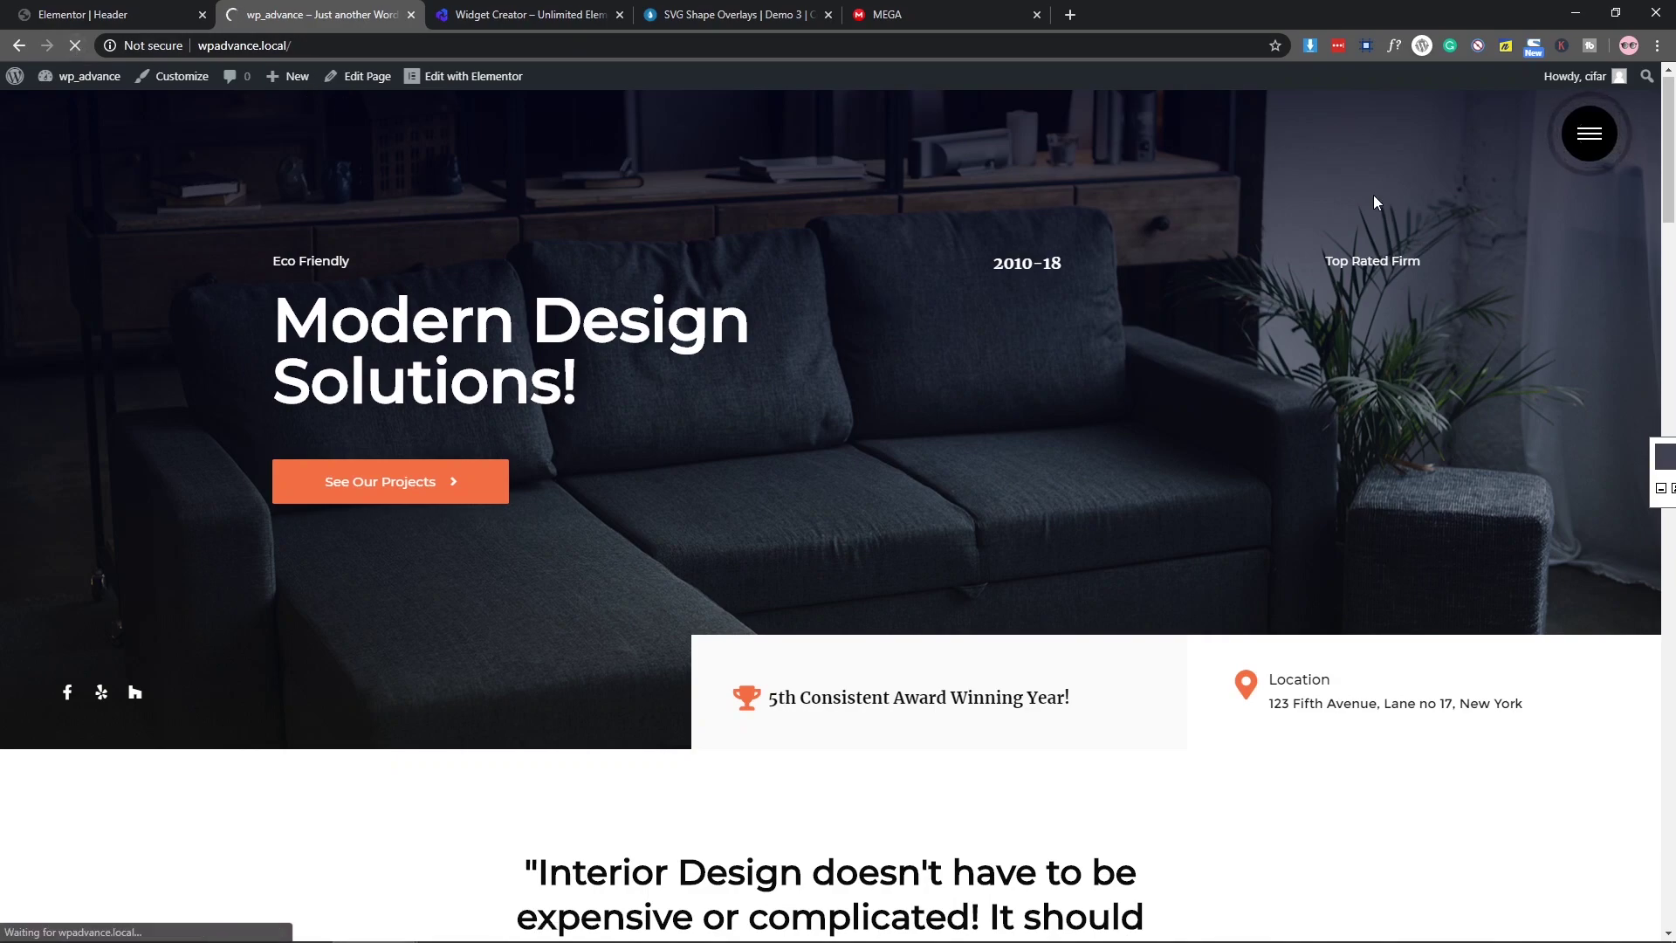
{"action": "left_click", "coordinate": [1590, 136]}
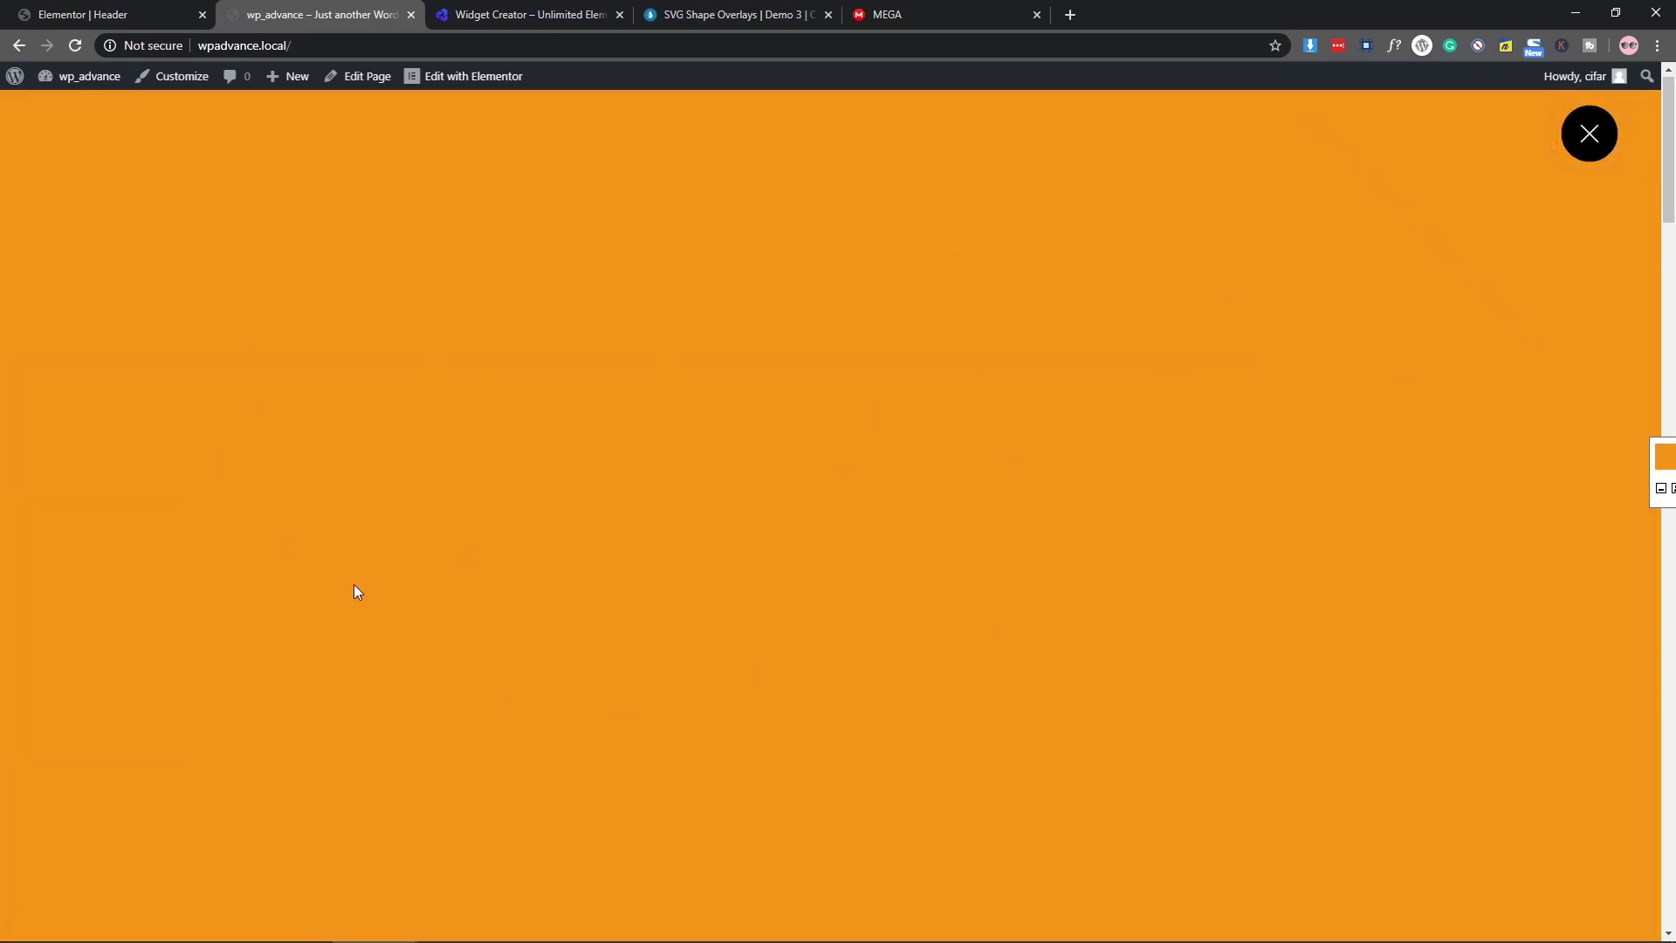
{"action": "left_click", "coordinate": [1577, 155]}
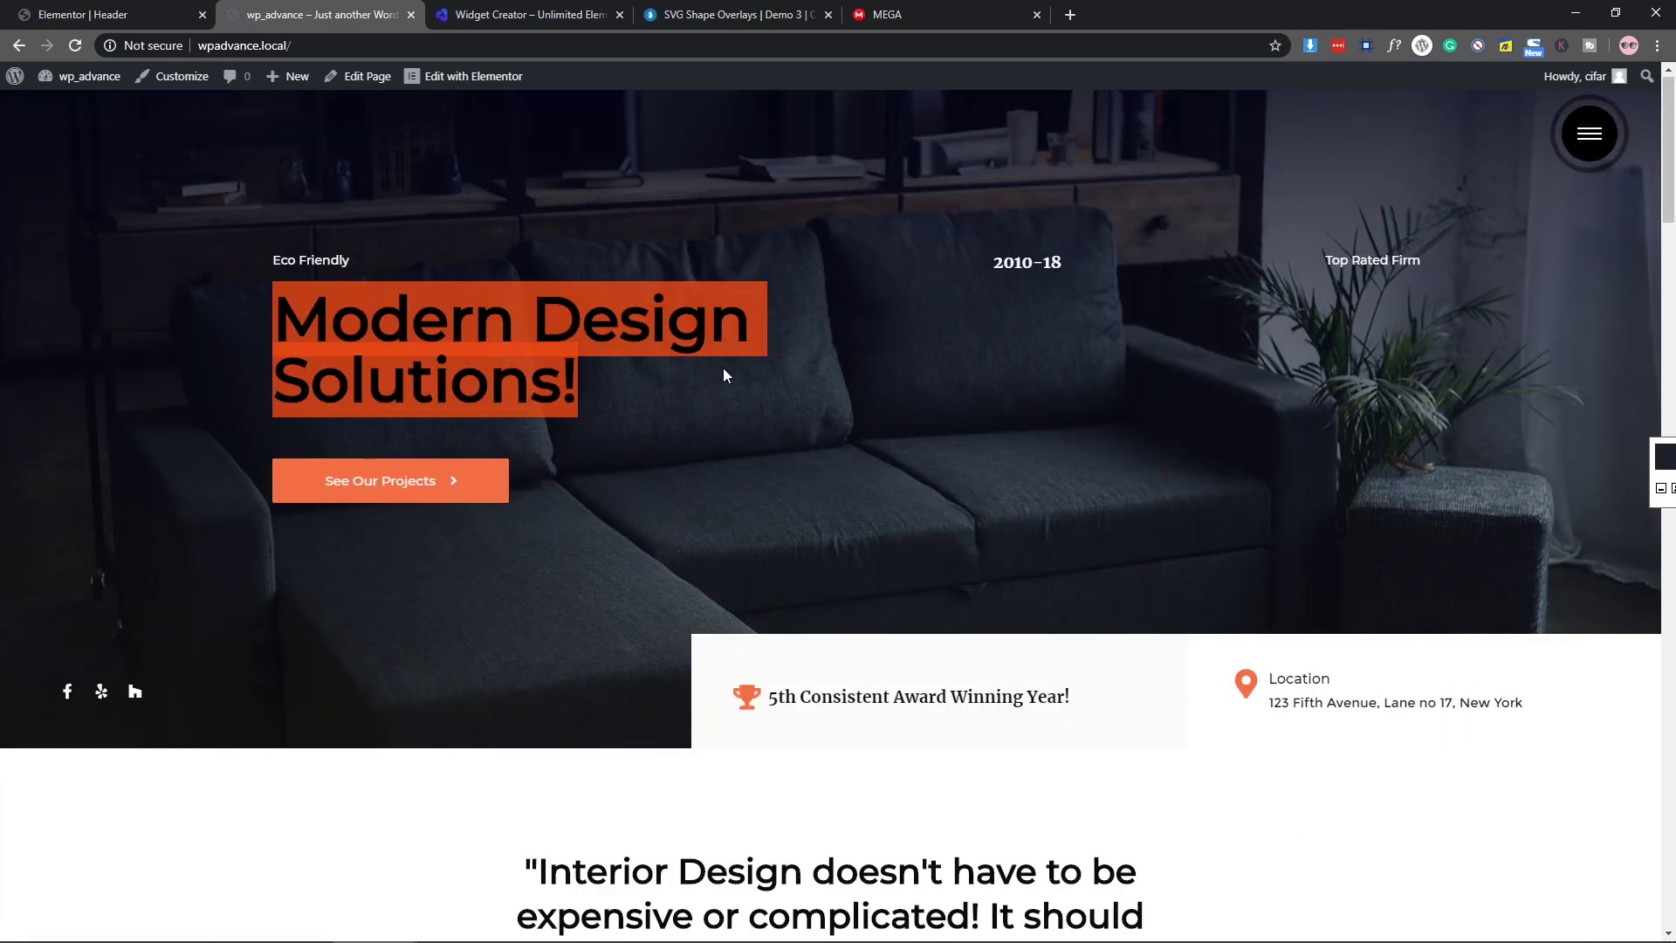
{"action": "left_click", "coordinate": [1581, 152]}
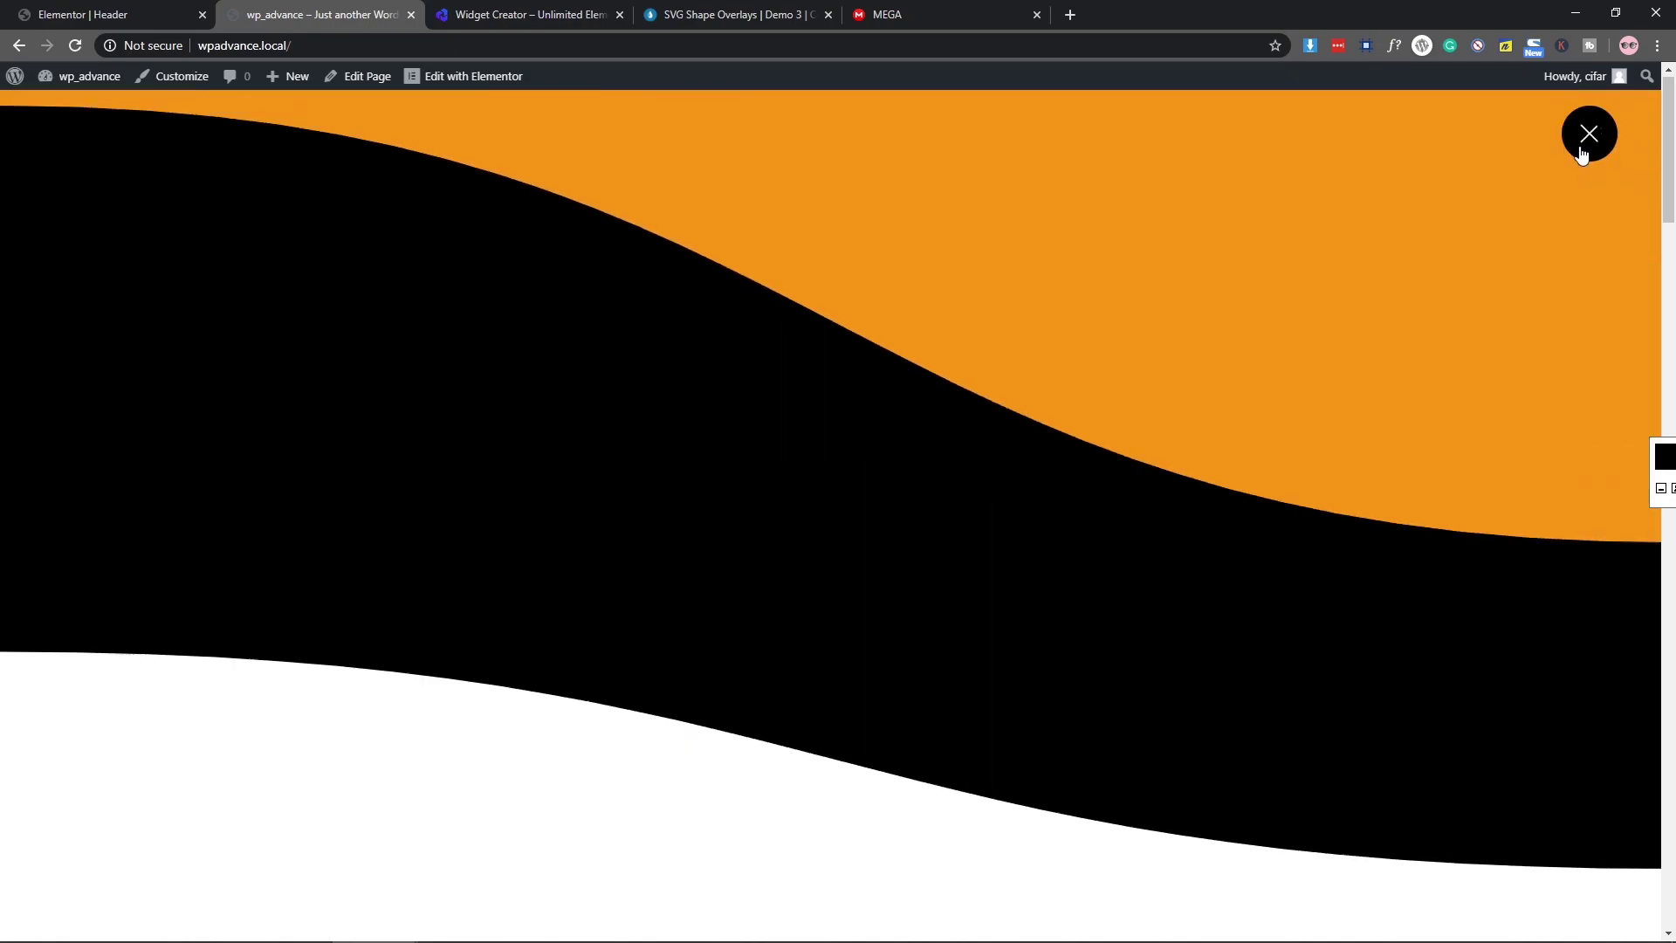
{"action": "left_click", "coordinate": [1581, 152]}
{"action": "left_click", "coordinate": [1582, 153]}
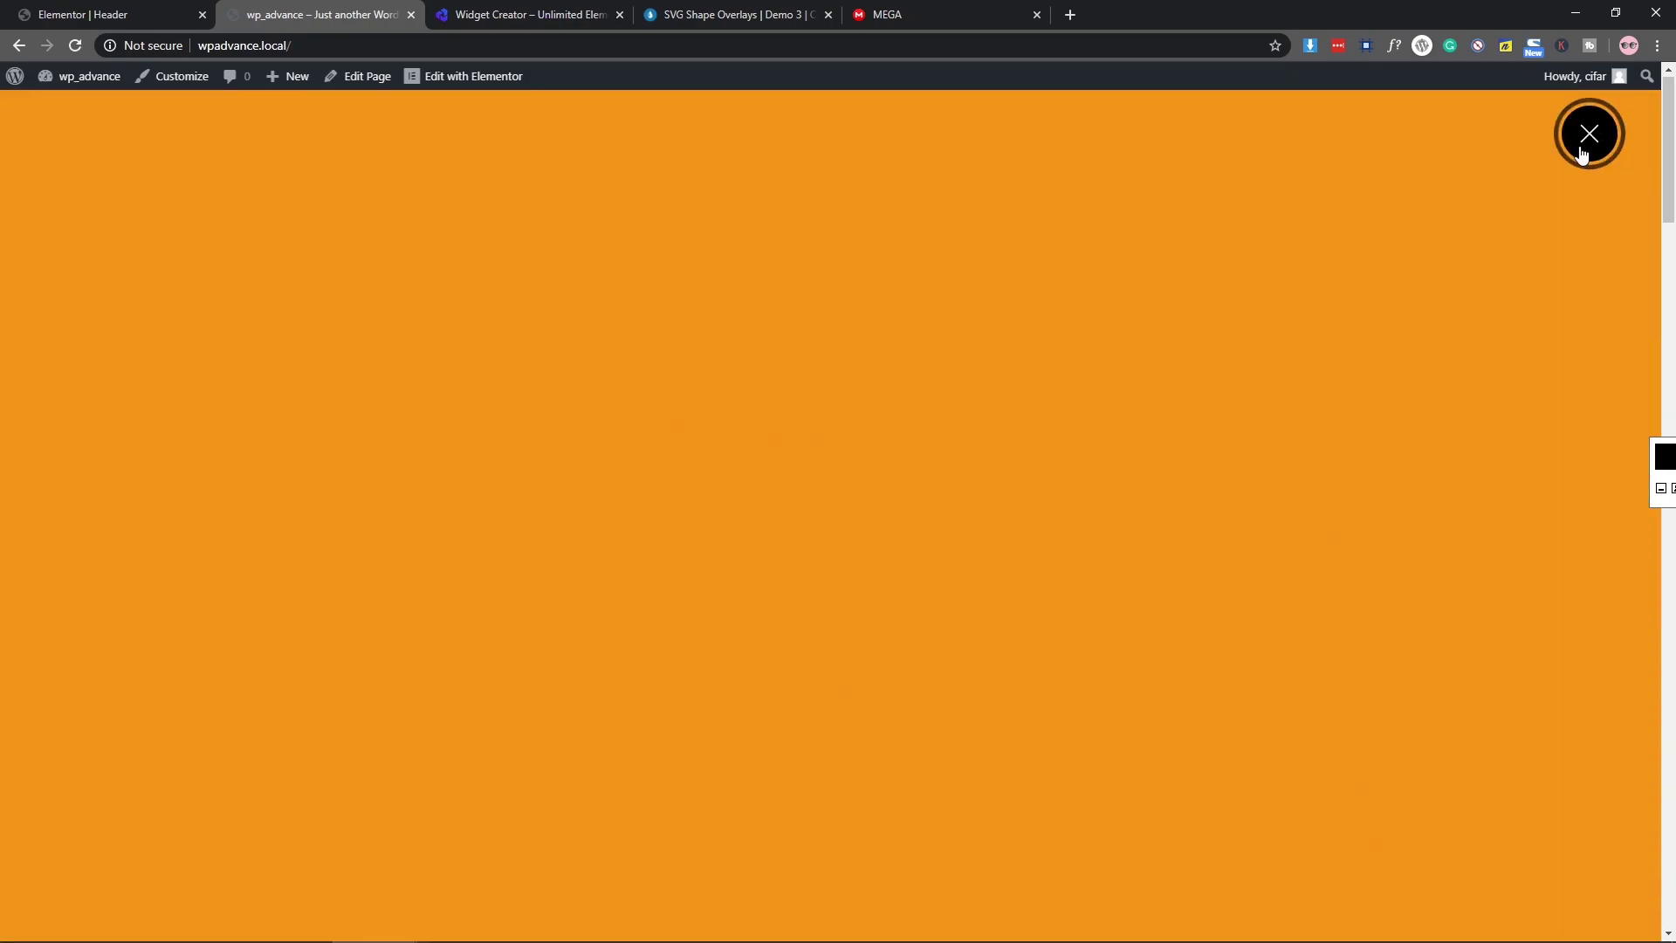
{"action": "left_click", "coordinate": [1581, 153]}
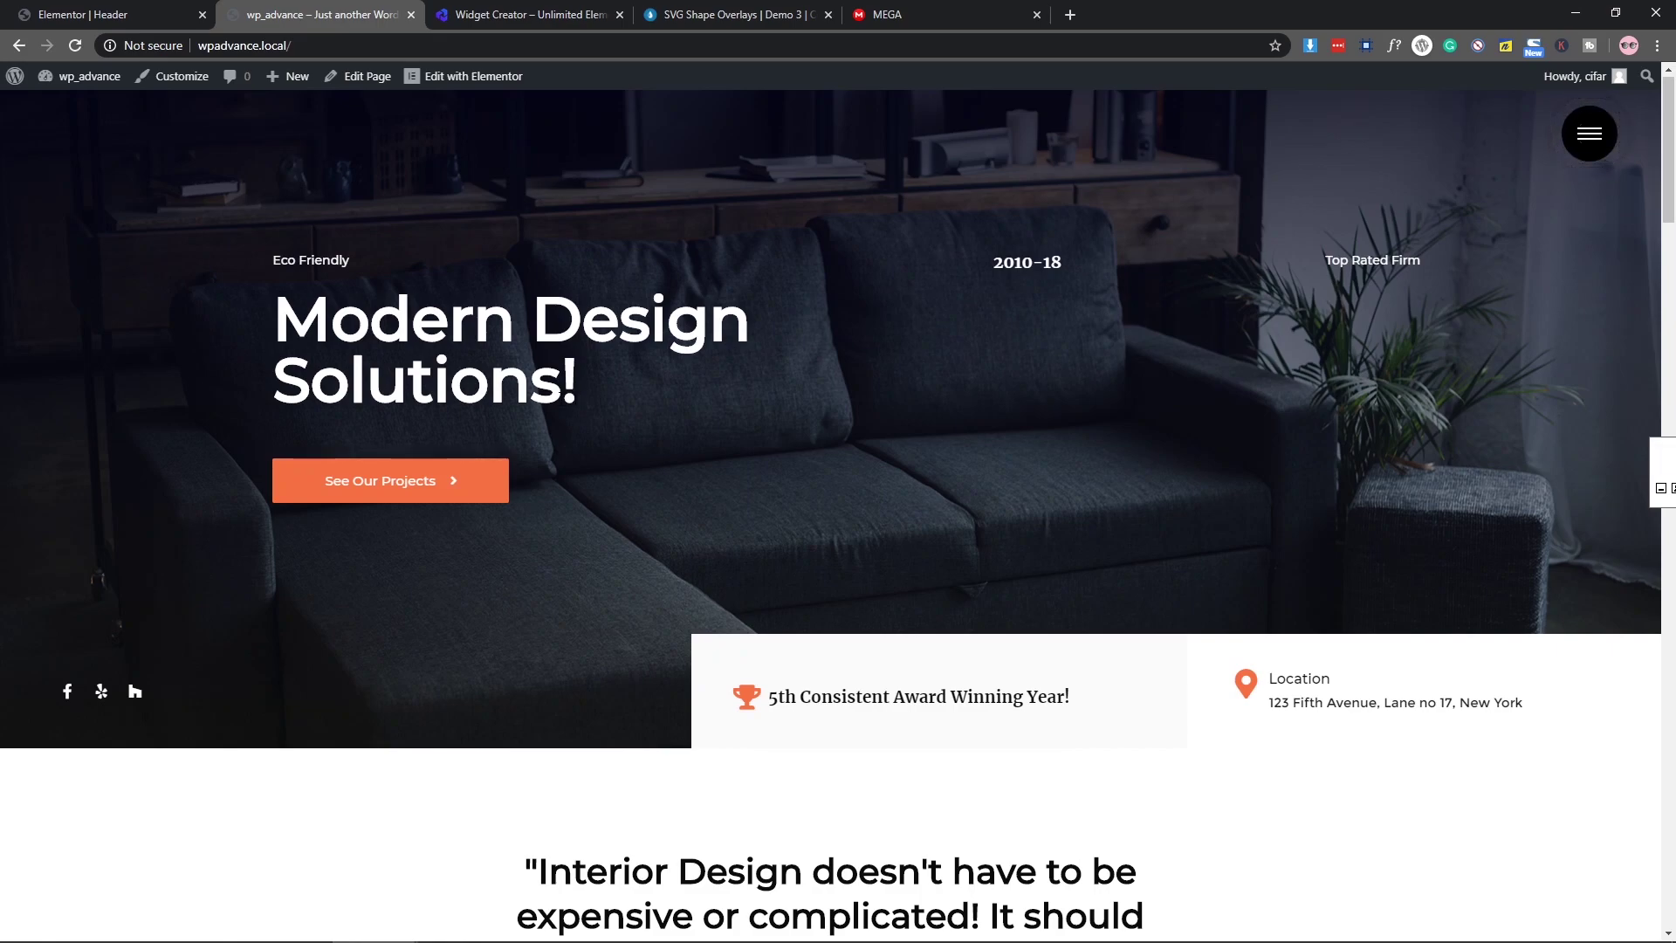
{"action": "left_click", "coordinate": [1589, 132]}
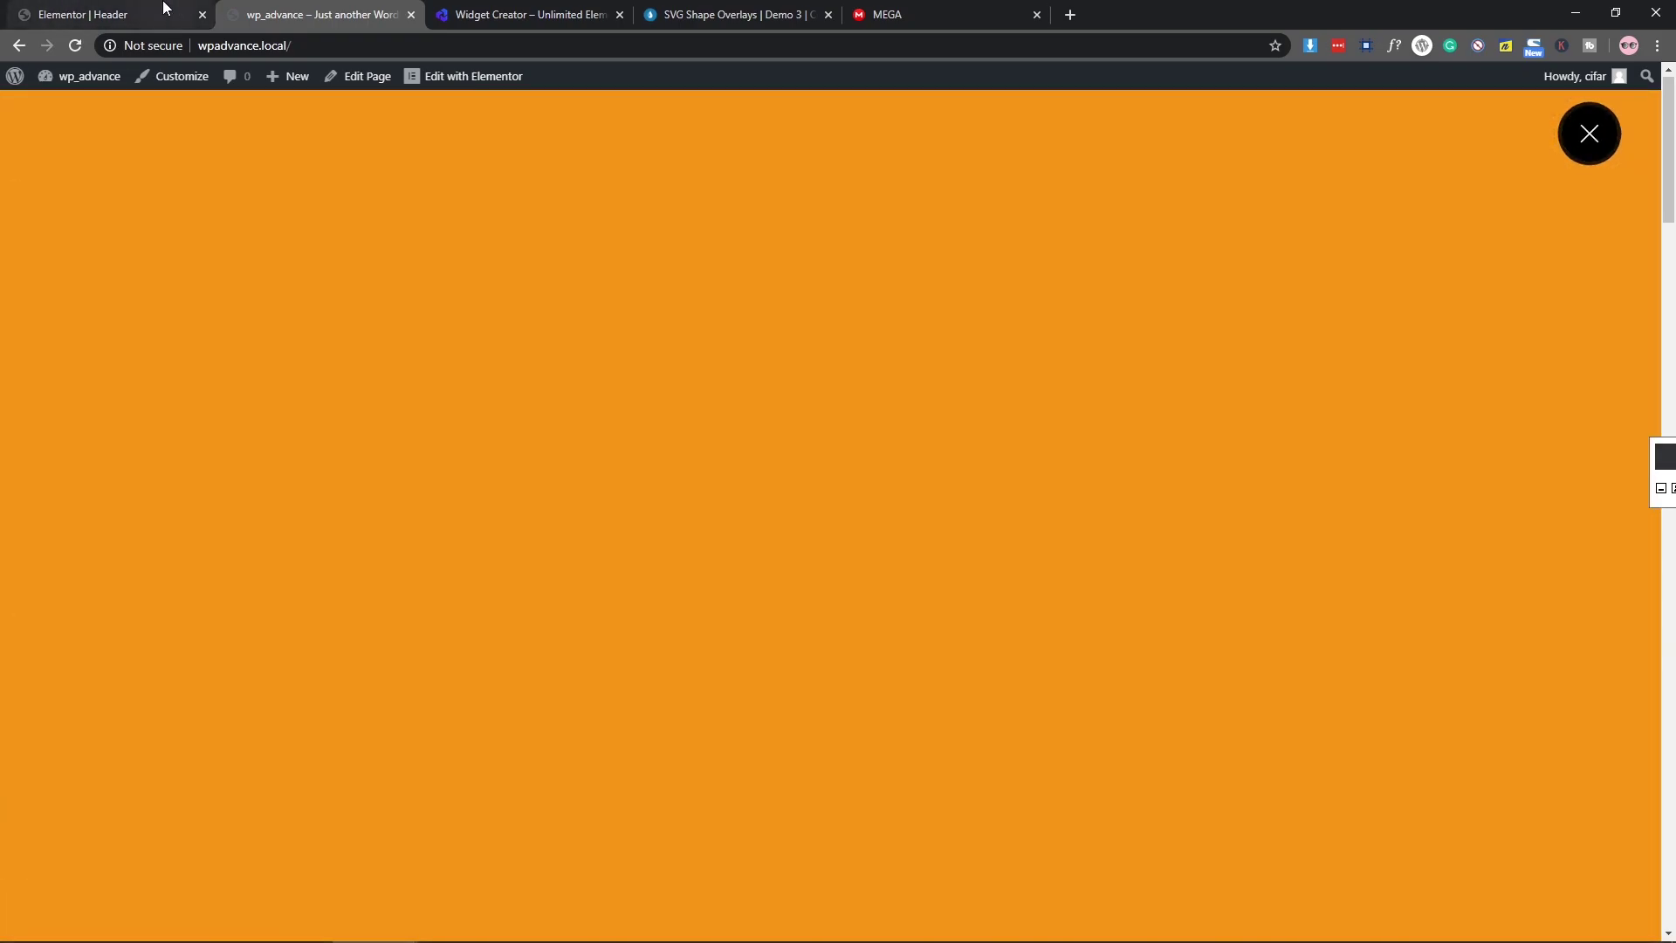
{"action": "left_click", "coordinate": [163, 8]}
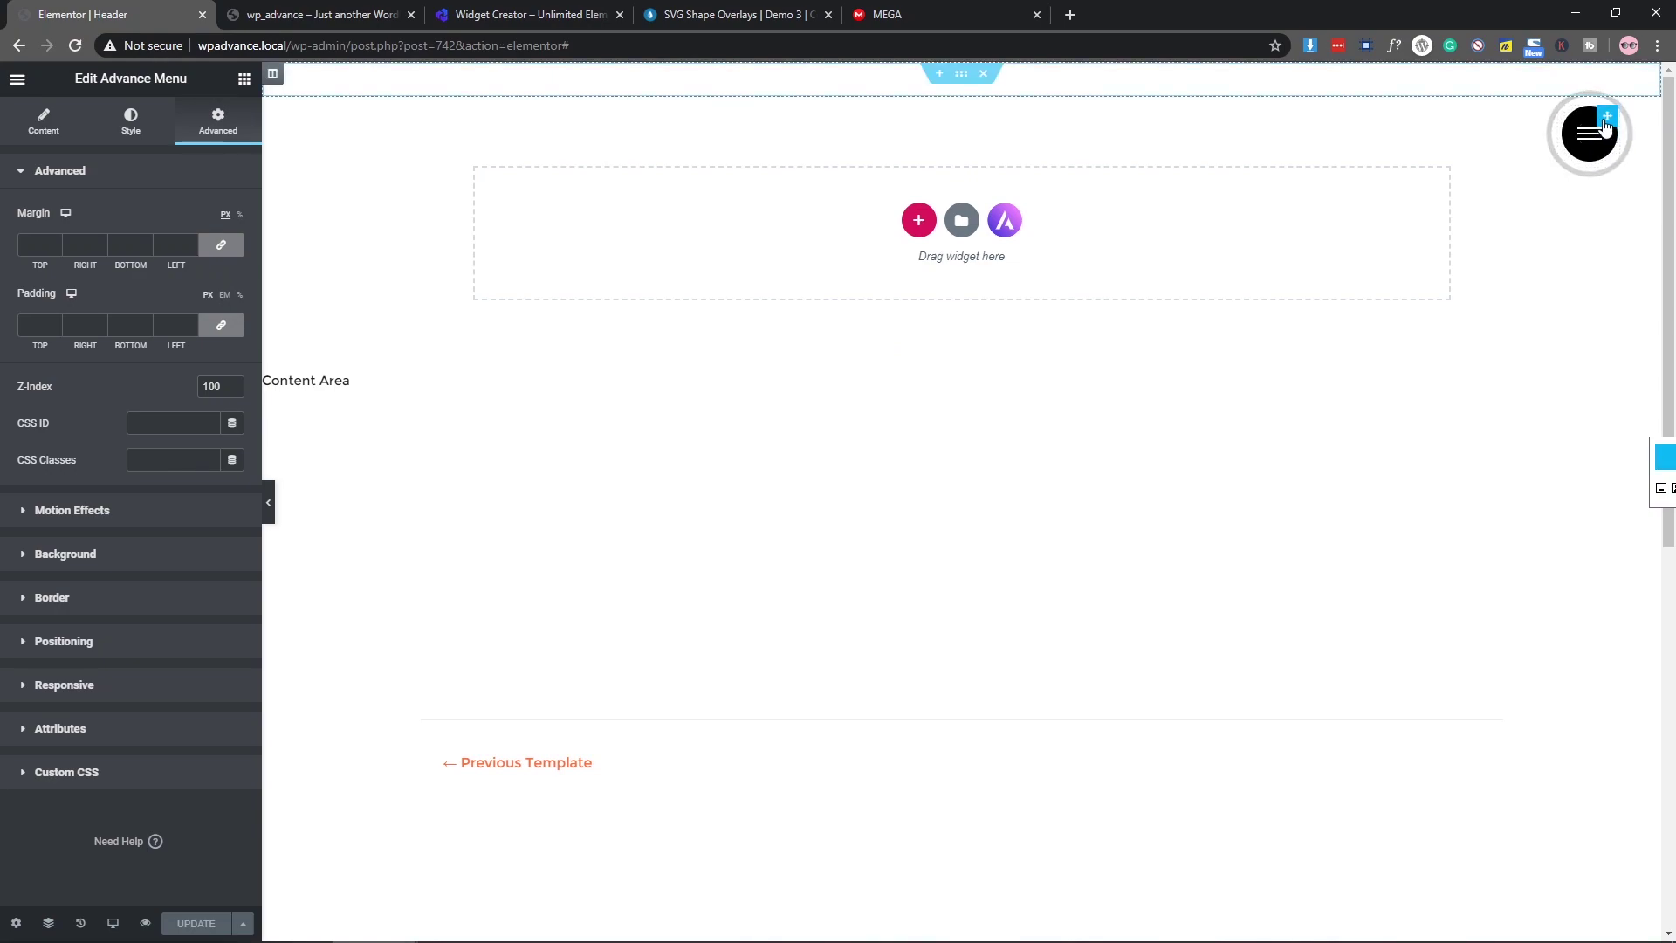
Step: Add Home and About menu items linked to the Home and About pages
{"action": "left_click", "coordinate": [19, 131]}
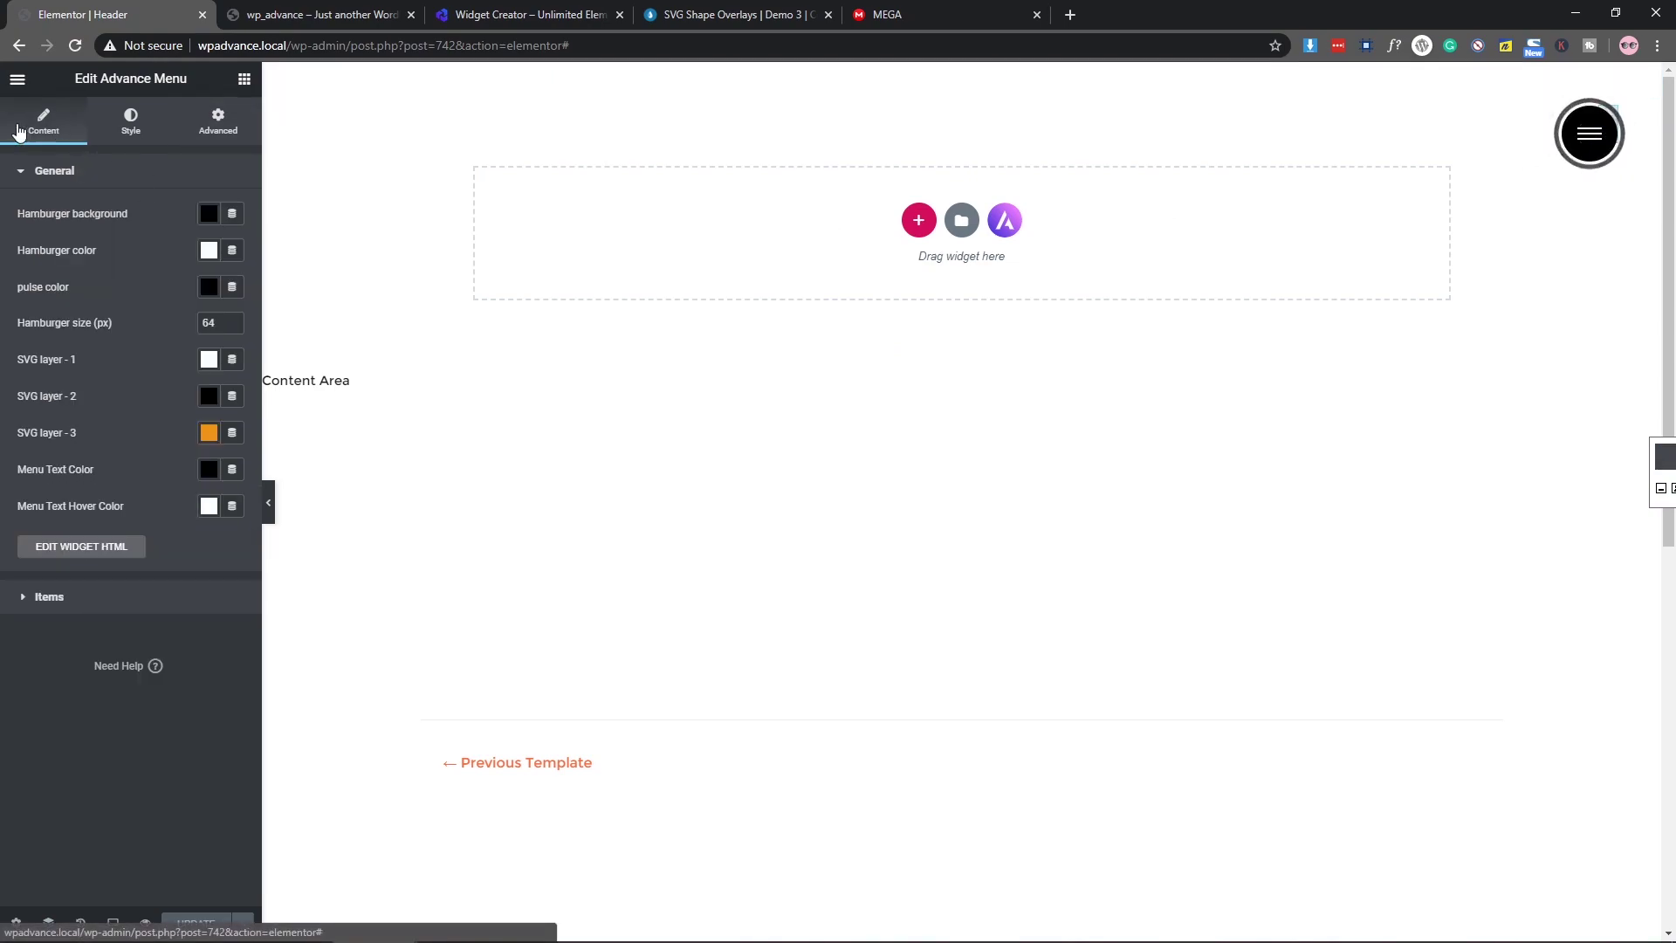
{"action": "left_click", "coordinate": [63, 172]}
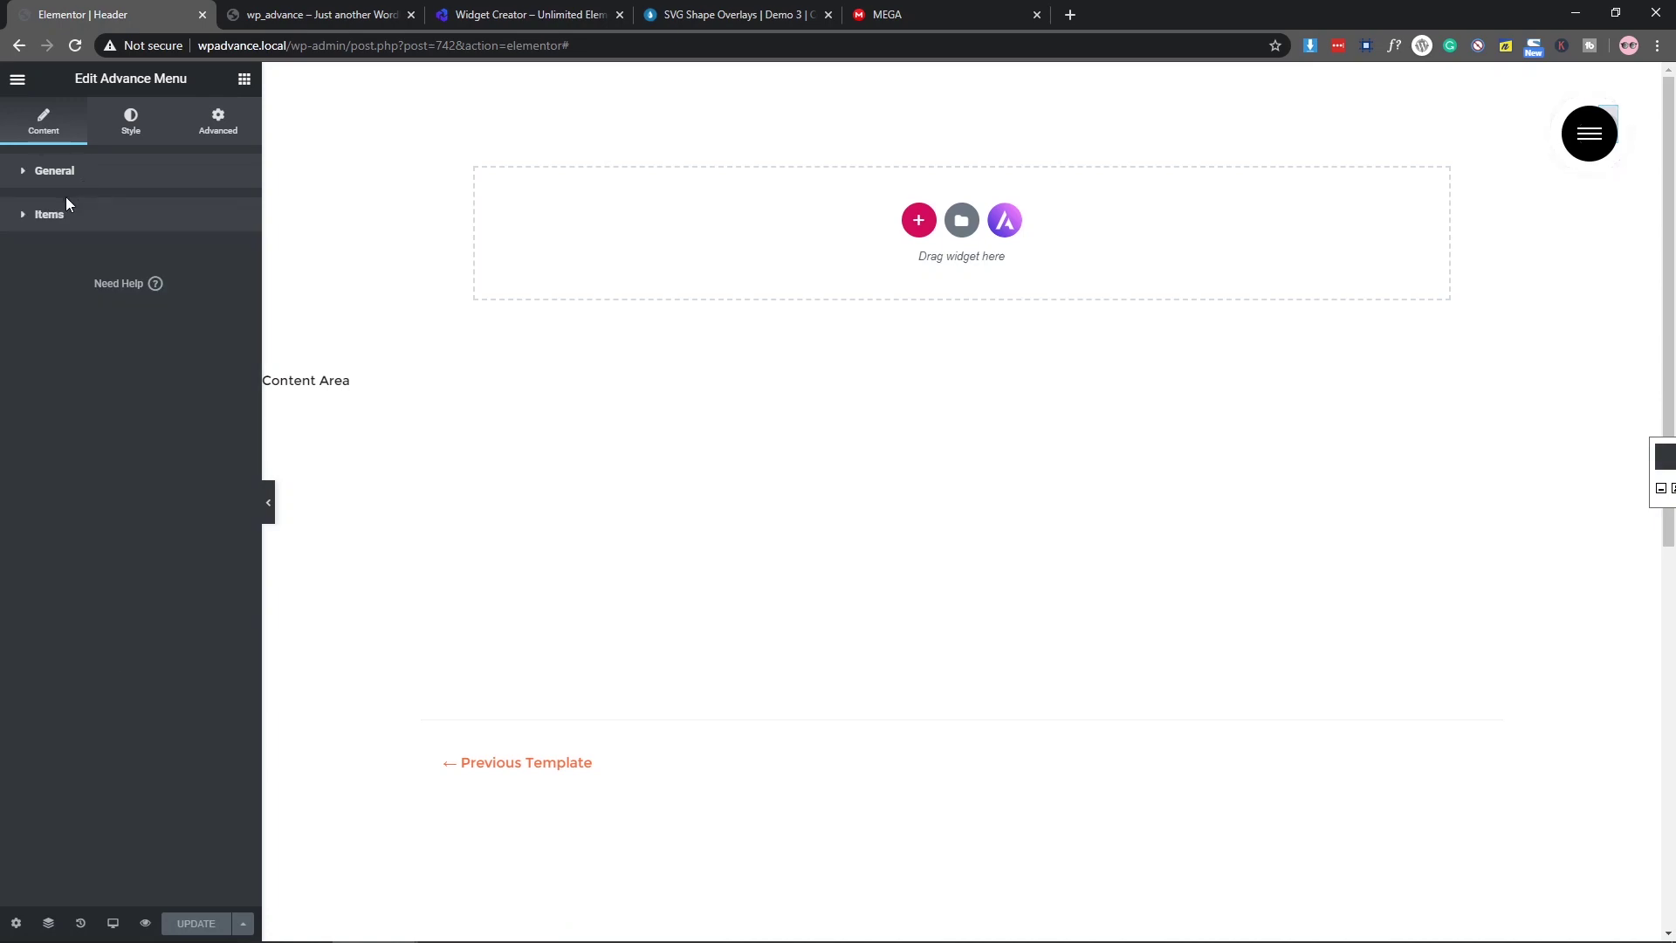
{"action": "left_click", "coordinate": [52, 216]}
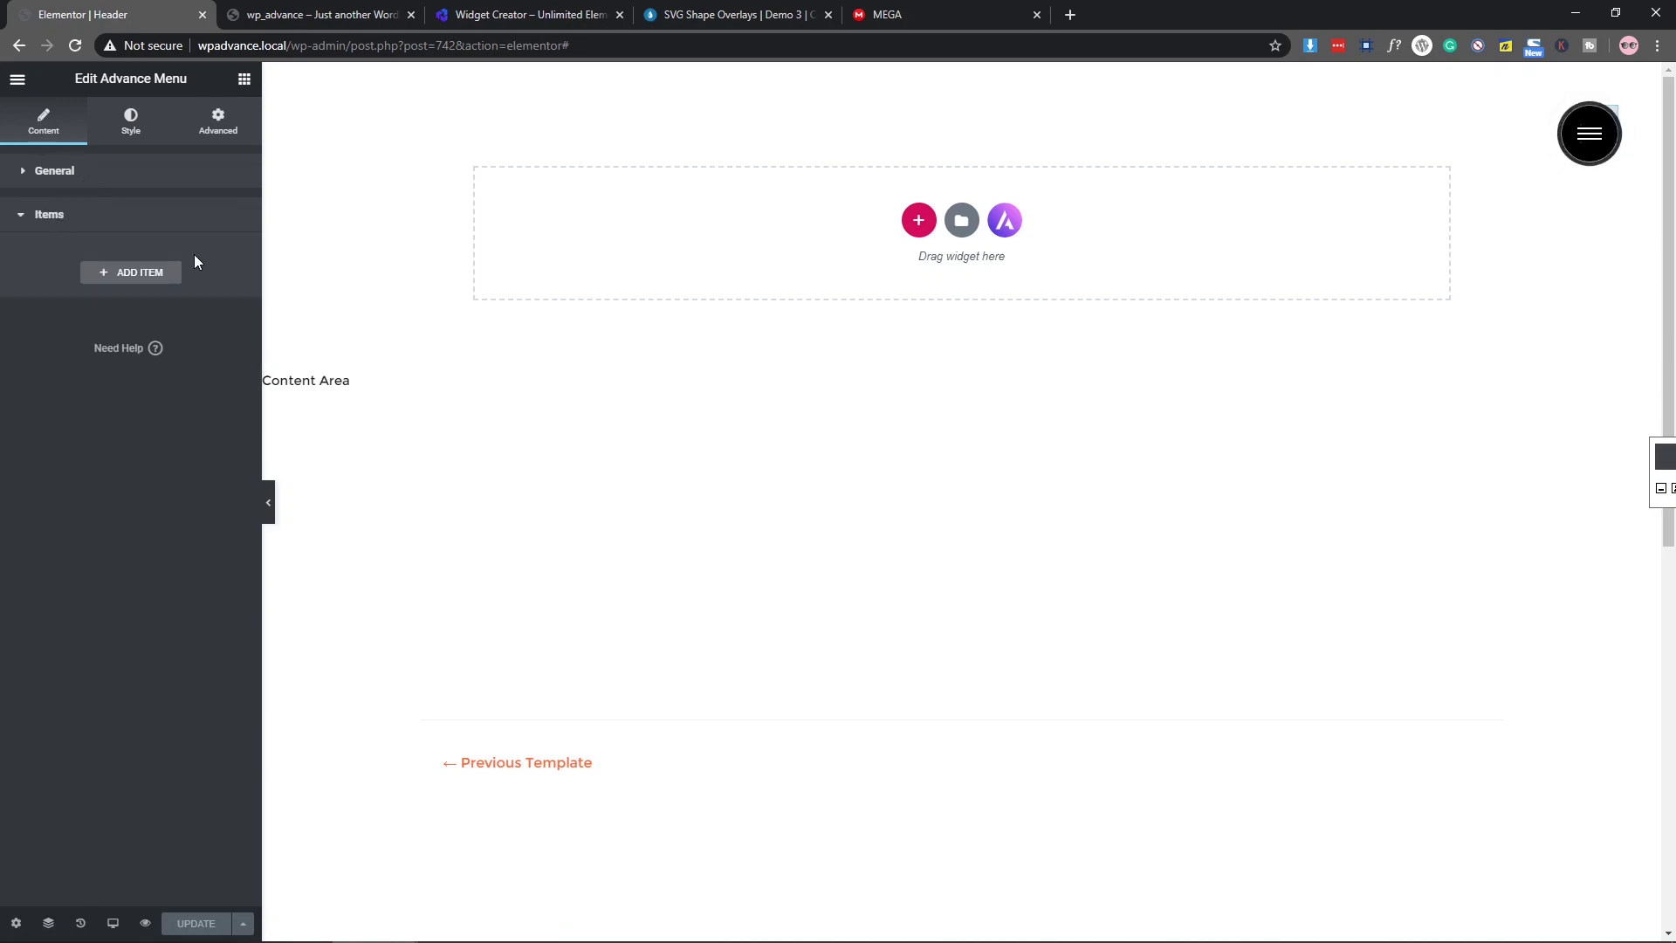
{"action": "left_click", "coordinate": [114, 276]}
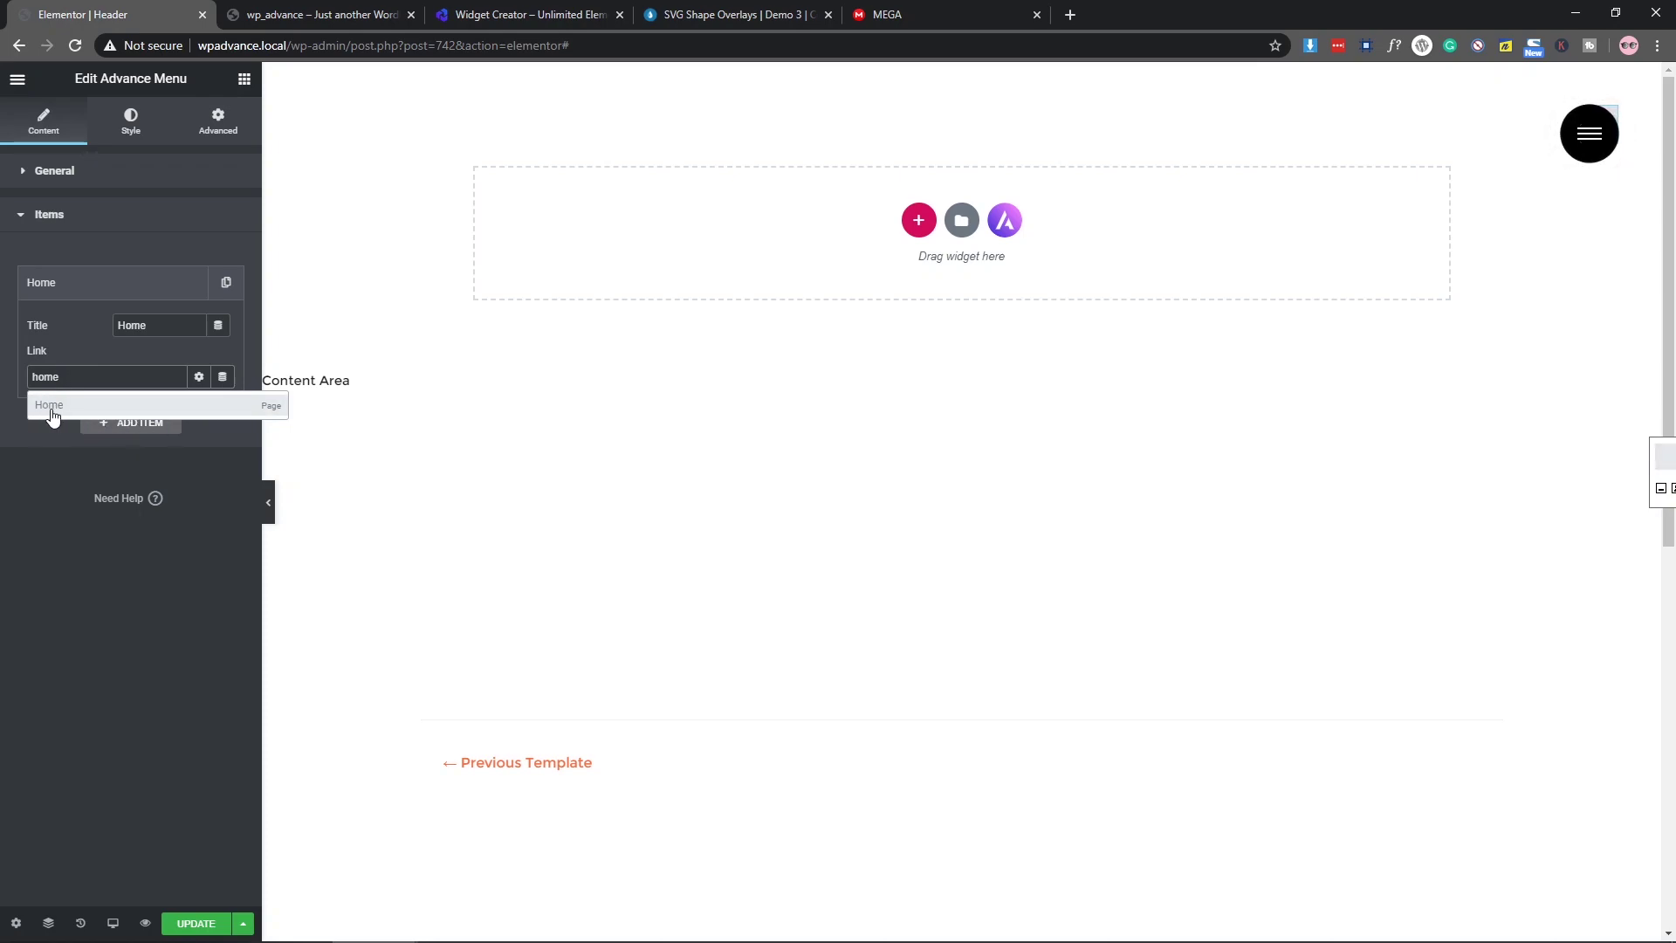
{"action": "left_click", "coordinate": [128, 407]}
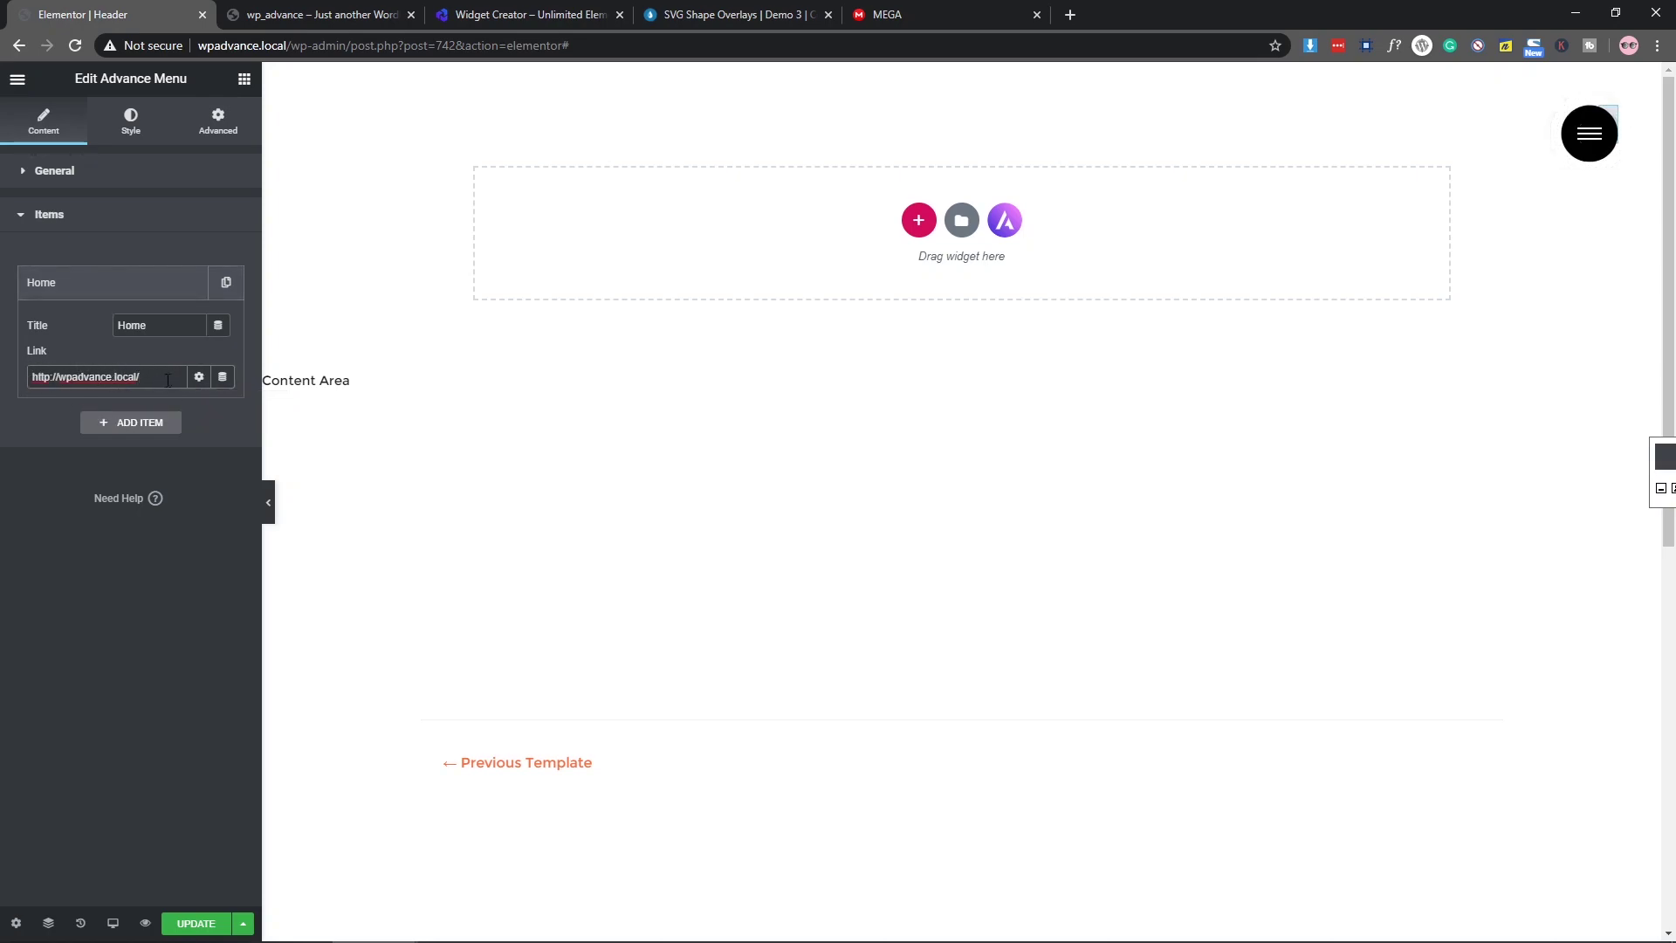
{"action": "left_click", "coordinate": [136, 290]}
{"action": "left_click", "coordinate": [118, 326]}
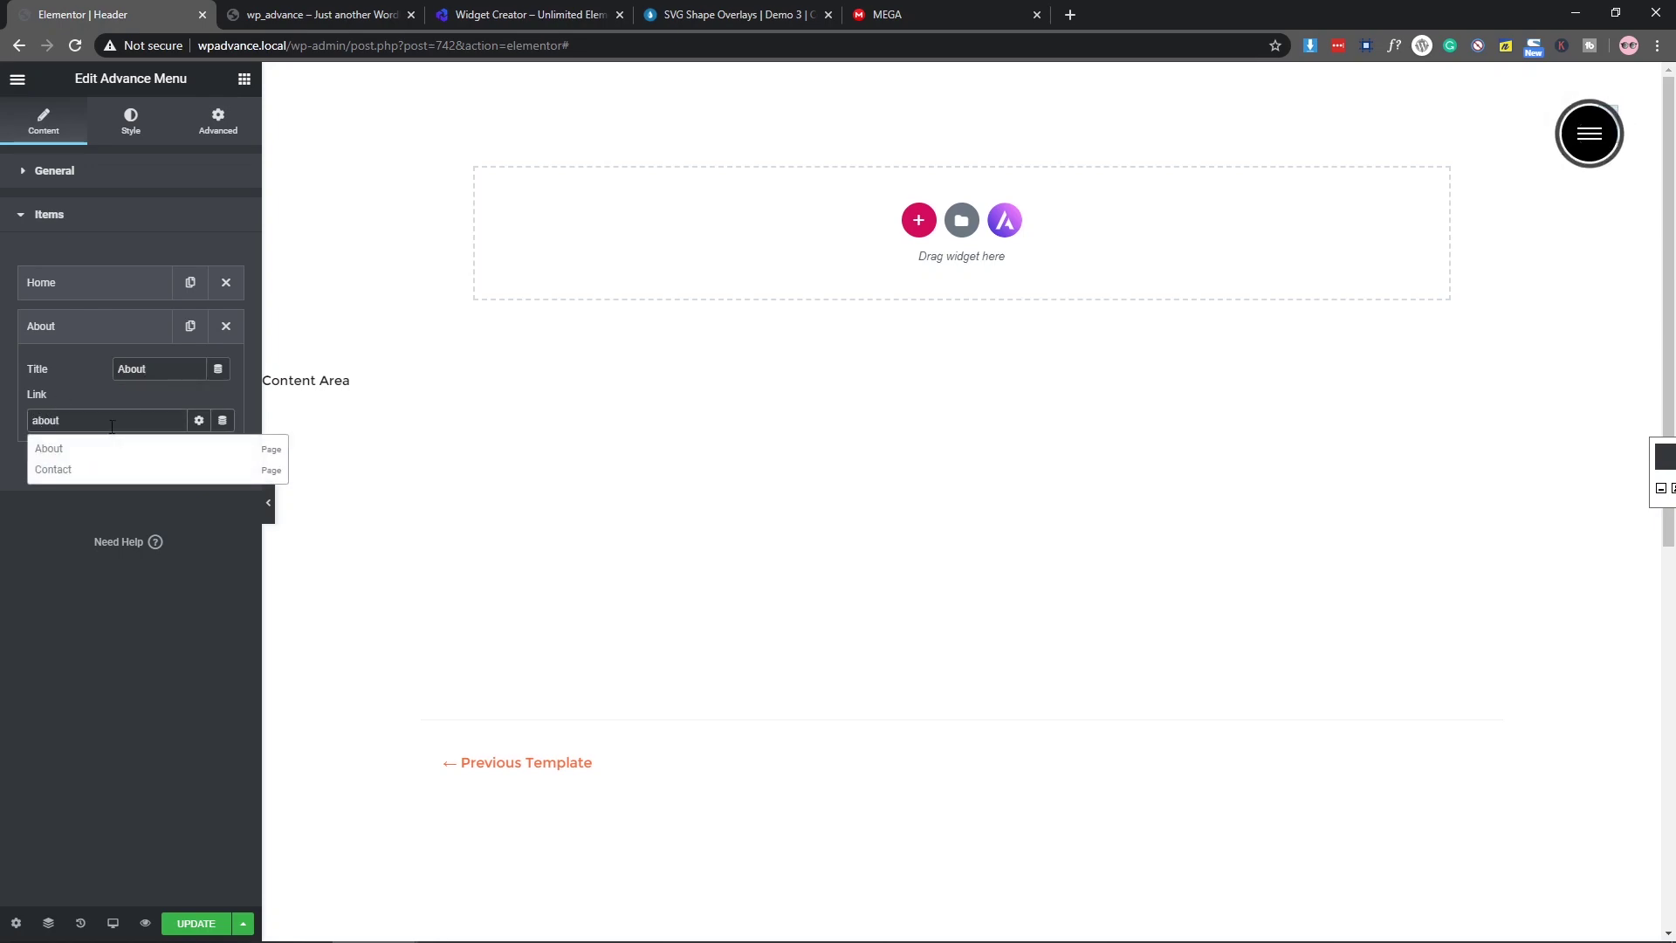
{"action": "left_click", "coordinate": [155, 450]}
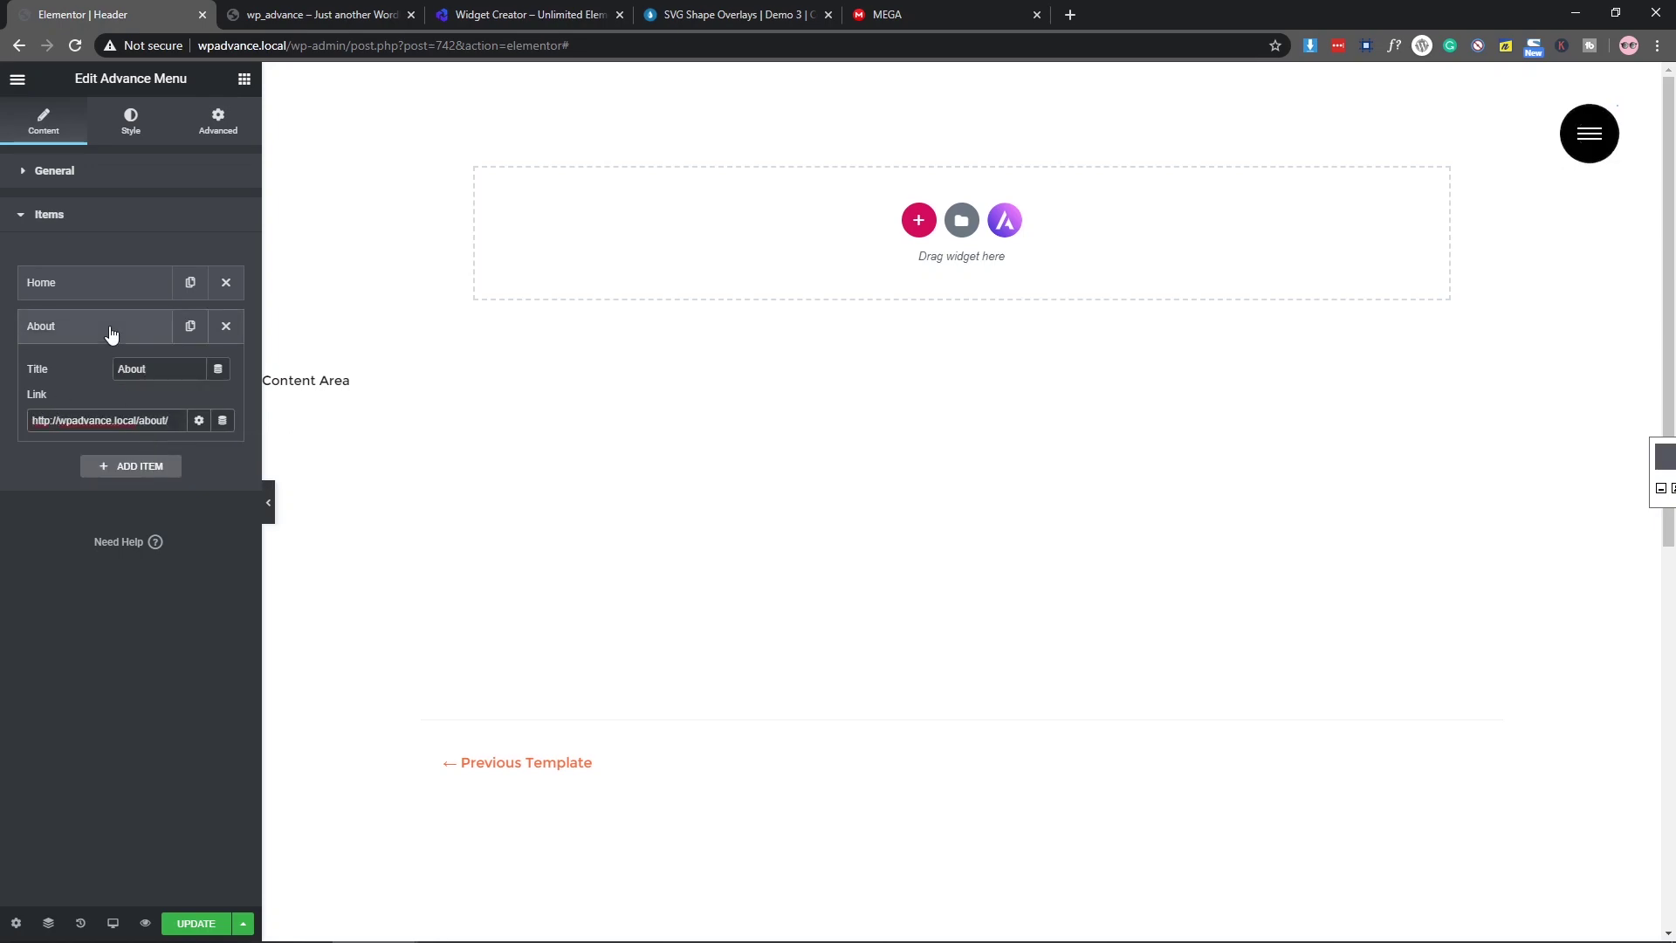
{"action": "left_click", "coordinate": [131, 465]}
Step: Add a Contact menu item linked to the Contact page
{"action": "left_click", "coordinate": [138, 413]}
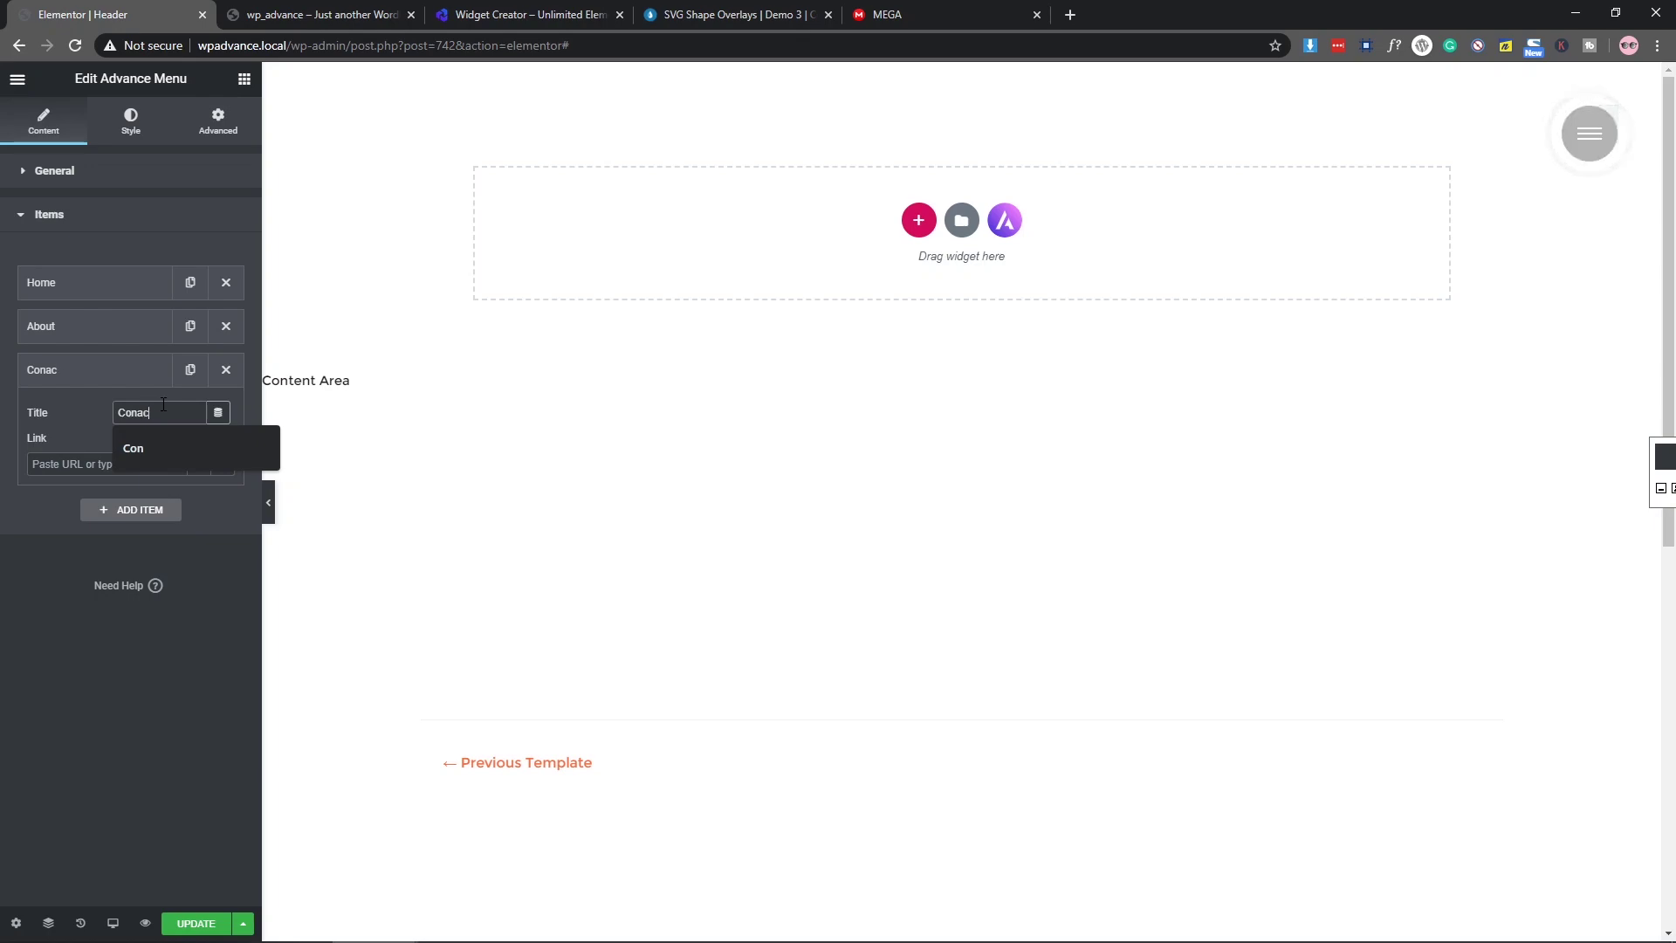
{"action": "key", "text": "BackSpace"}
{"action": "type", "text": "ntact"}
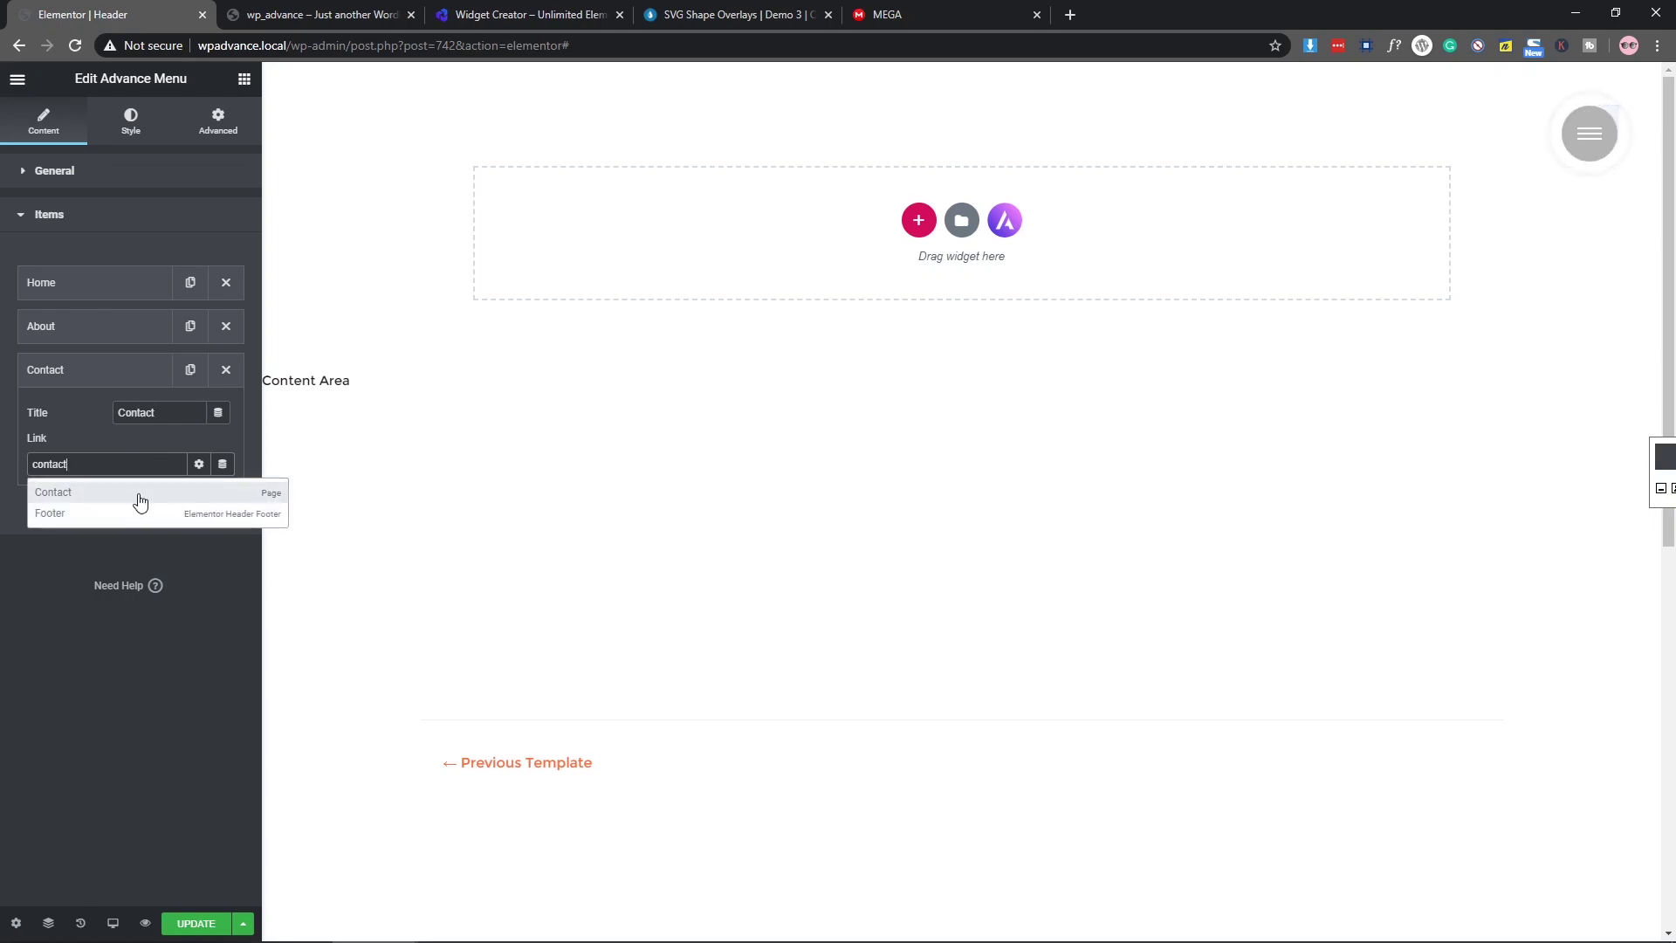
{"action": "left_click", "coordinate": [140, 502]}
{"action": "left_click", "coordinate": [74, 376]}
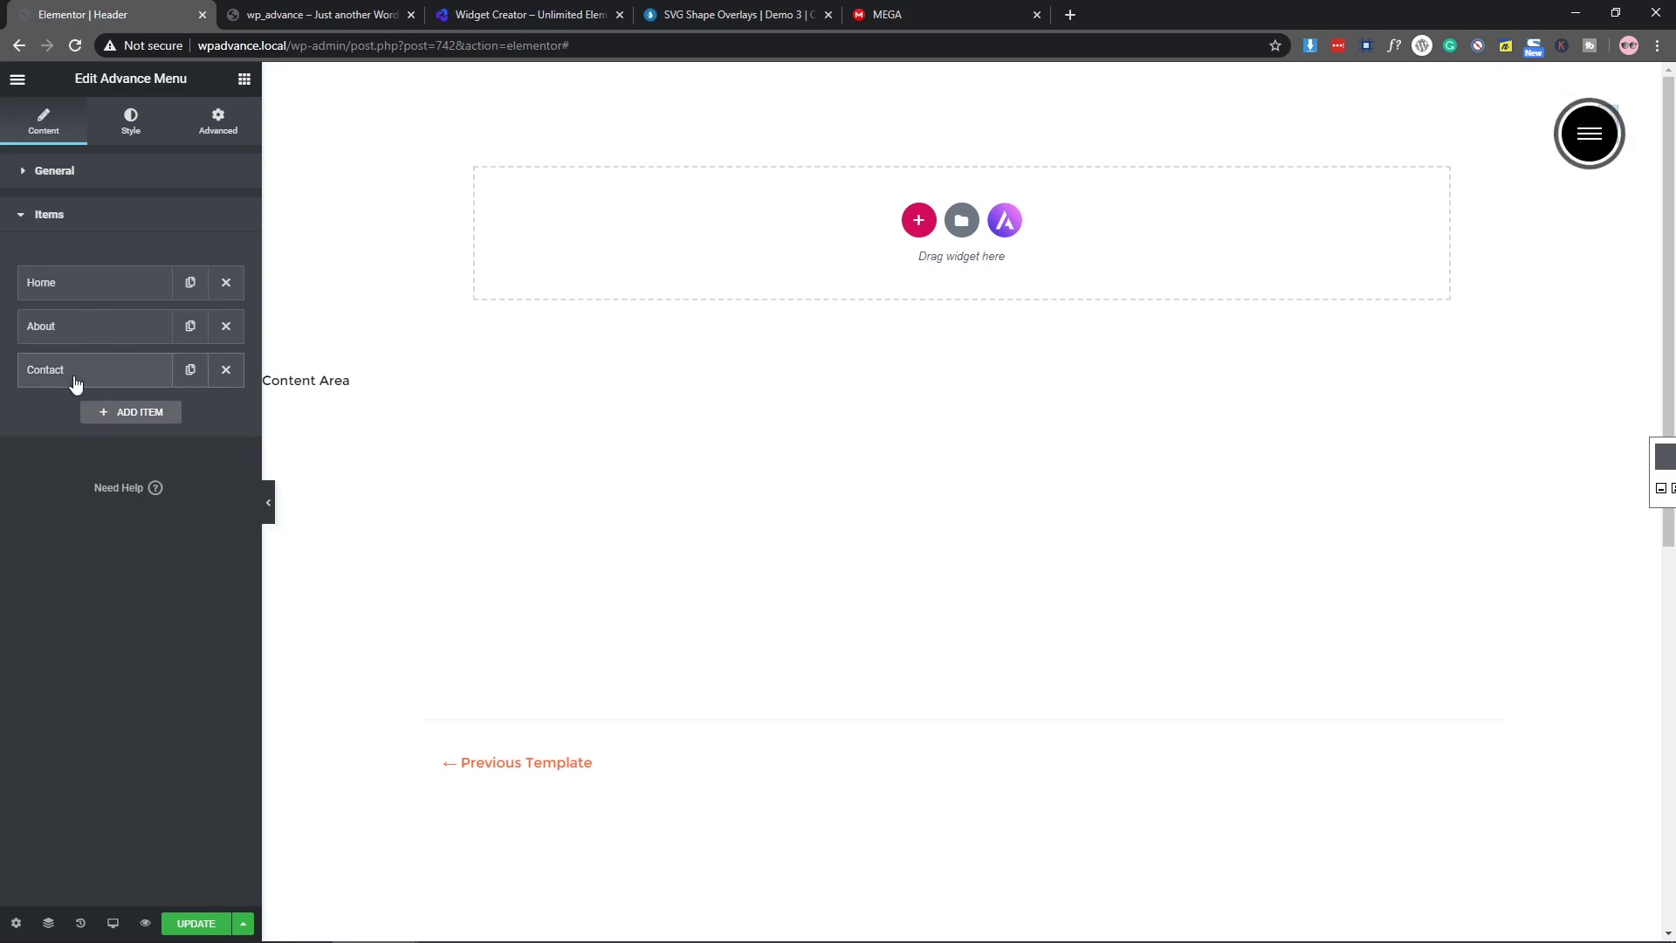
Step: Add a Portfolio item linked to /portfolio/, update the header, and preview the overlay
{"action": "left_click", "coordinate": [122, 415]}
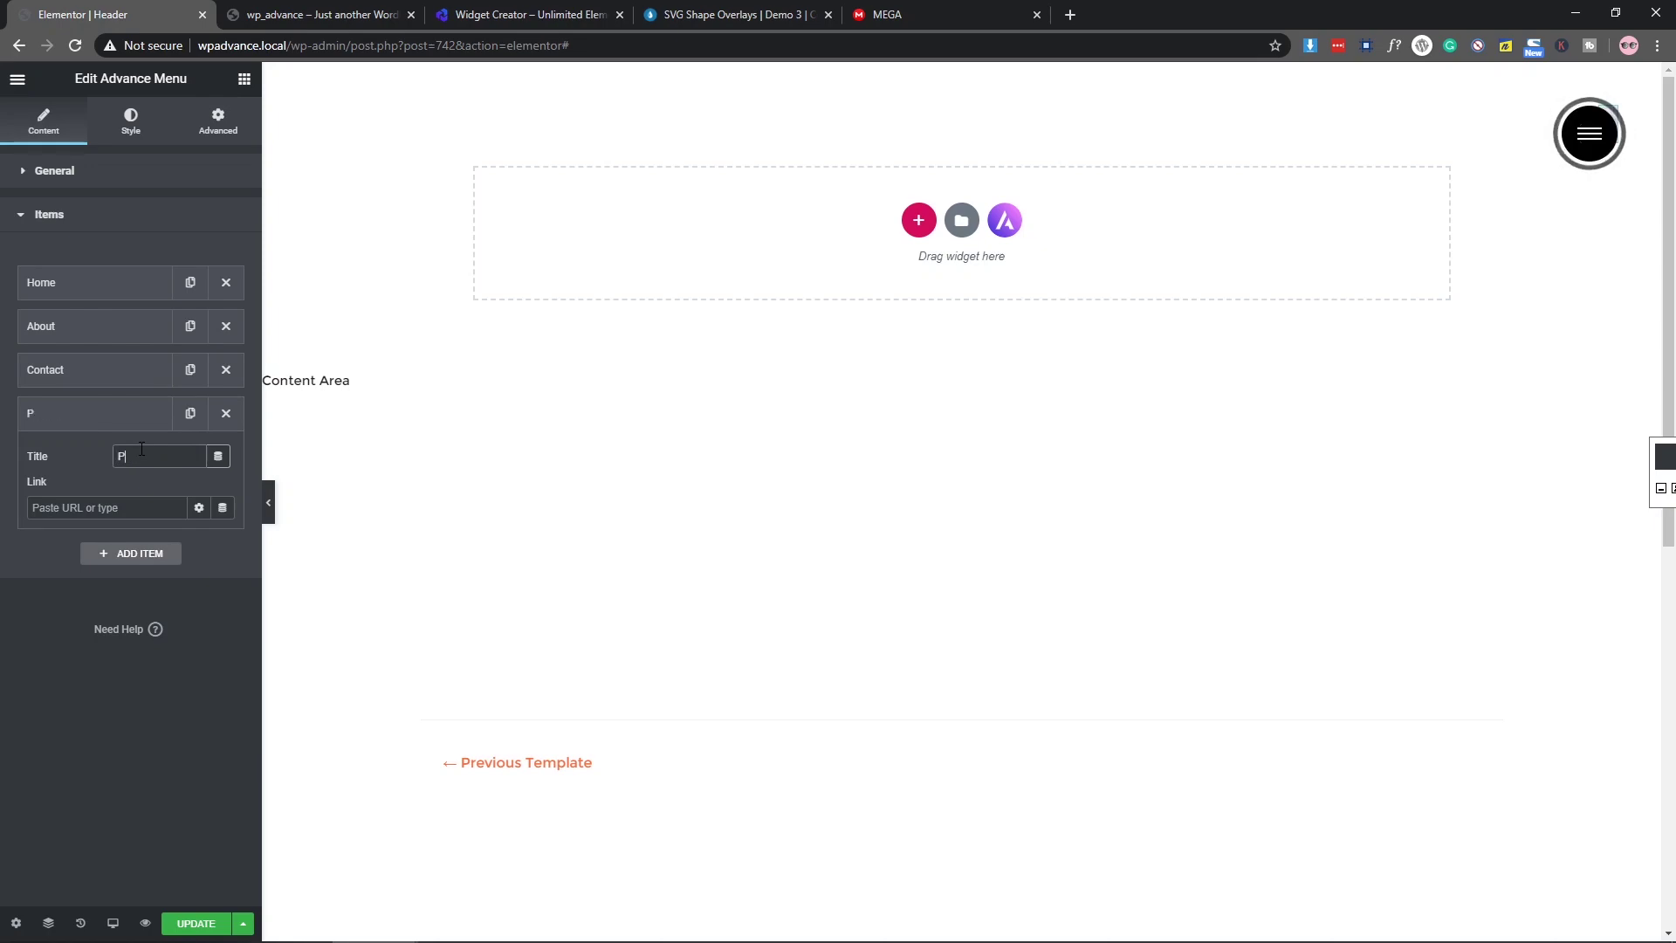
{"action": "left_click", "coordinate": [141, 449]}
{"action": "type", "text": "Portf"}
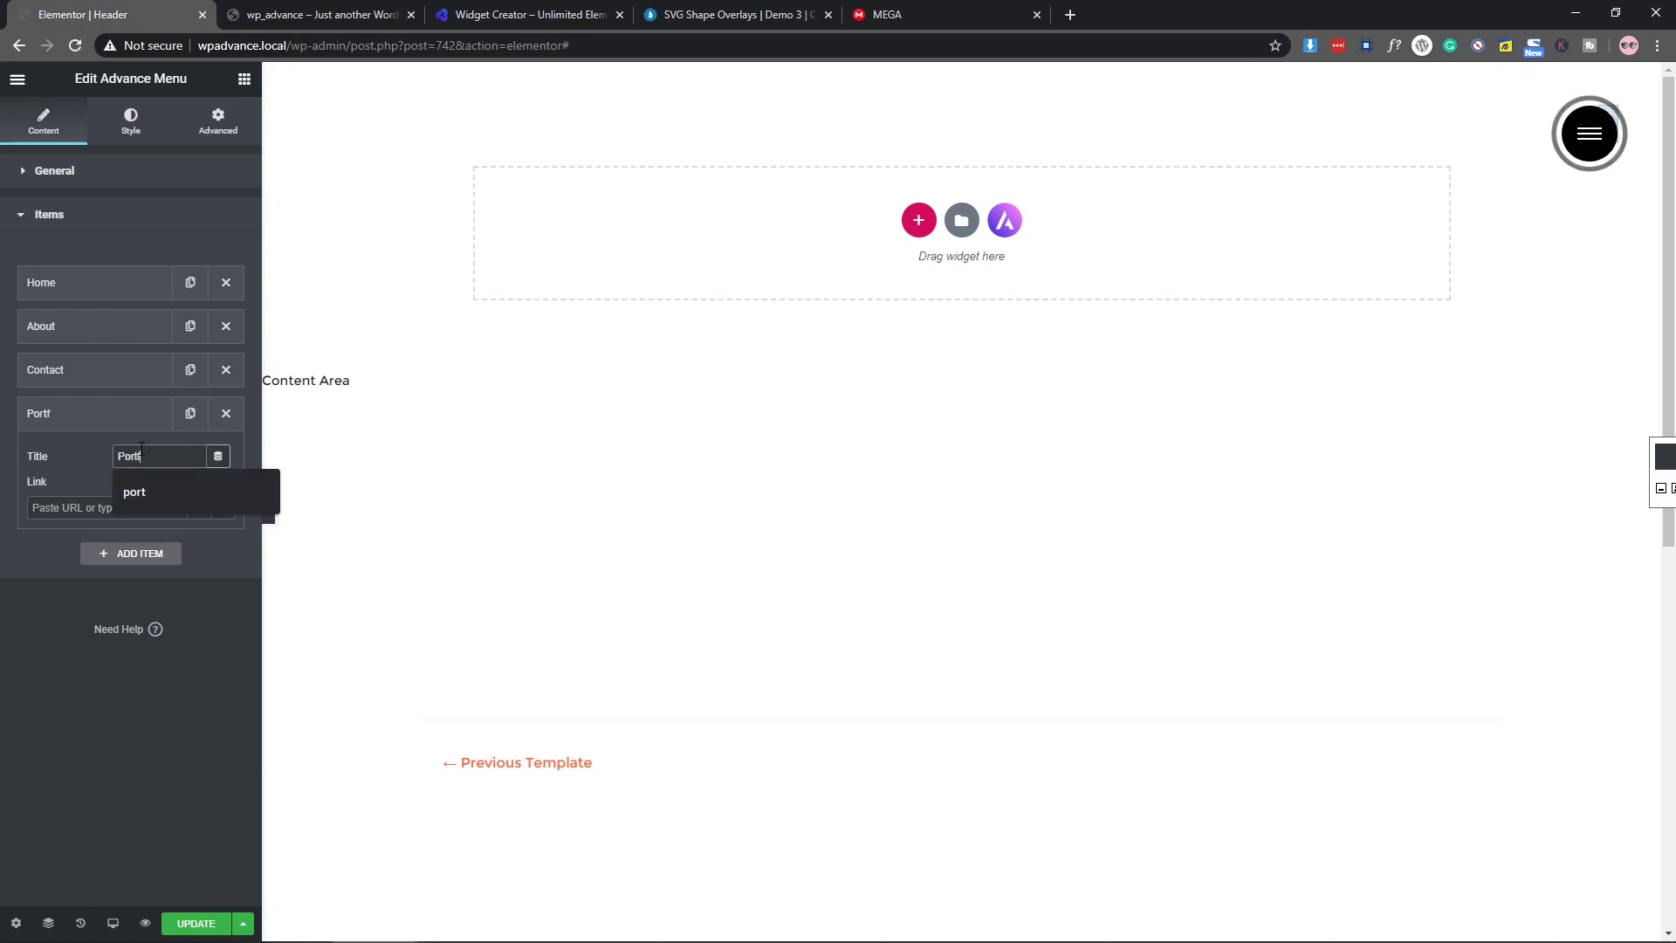
{"action": "type", "text": "olio"}
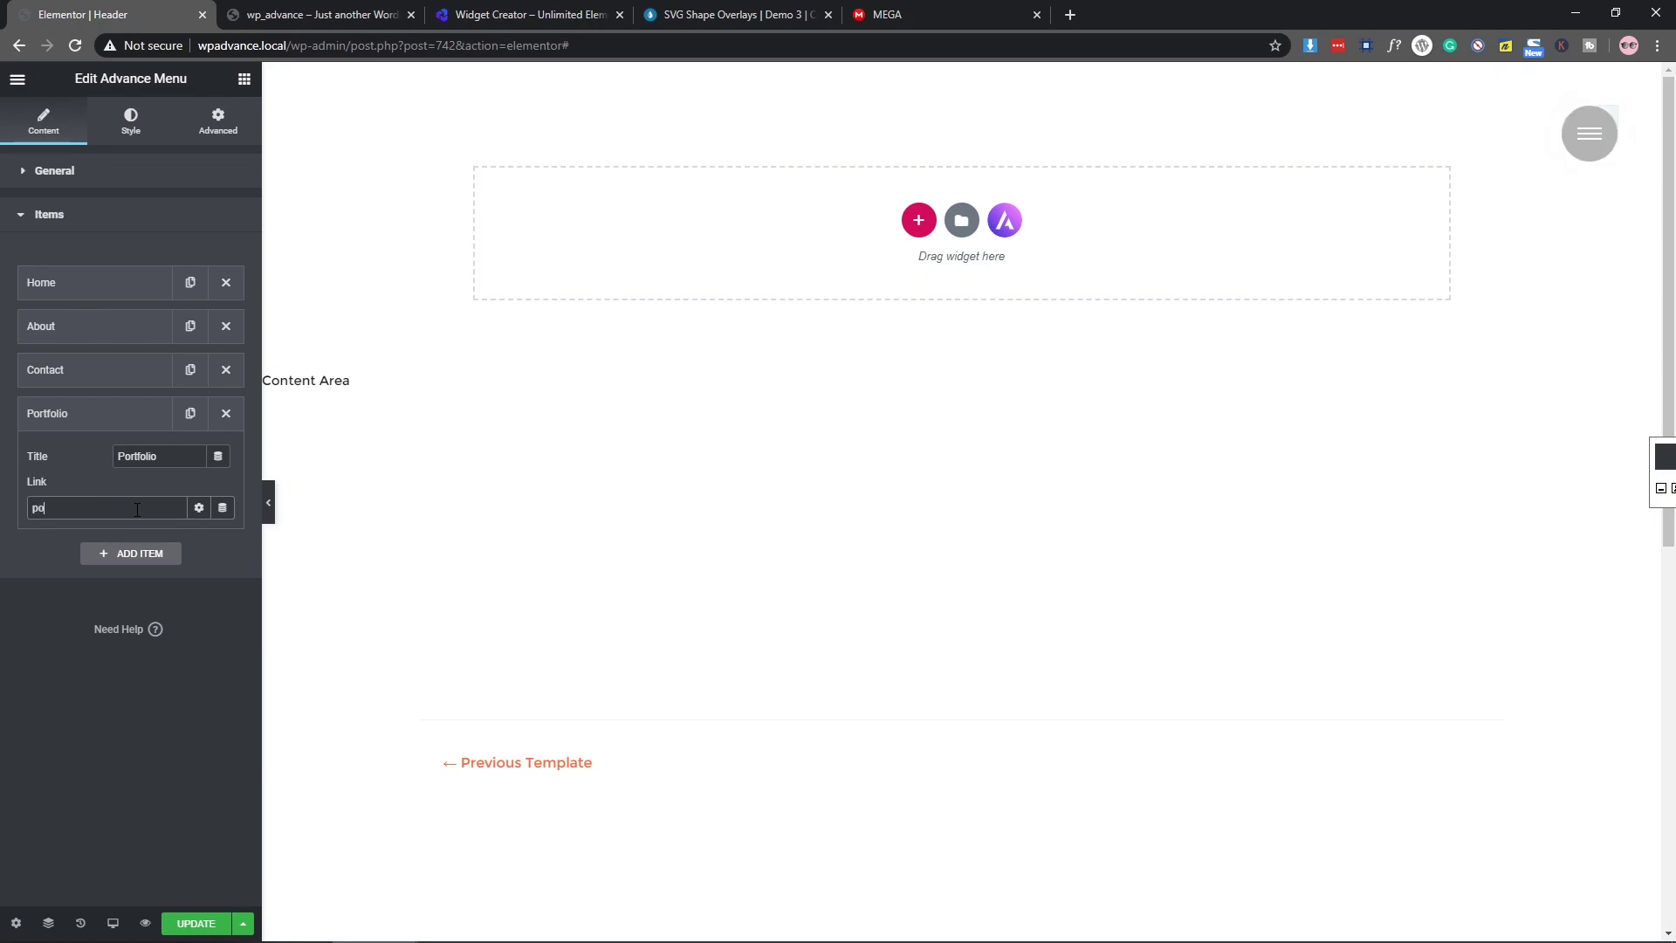
{"action": "left_click", "coordinate": [137, 510]}
{"action": "type", "text": "port"}
{"action": "left_click", "coordinate": [133, 536]}
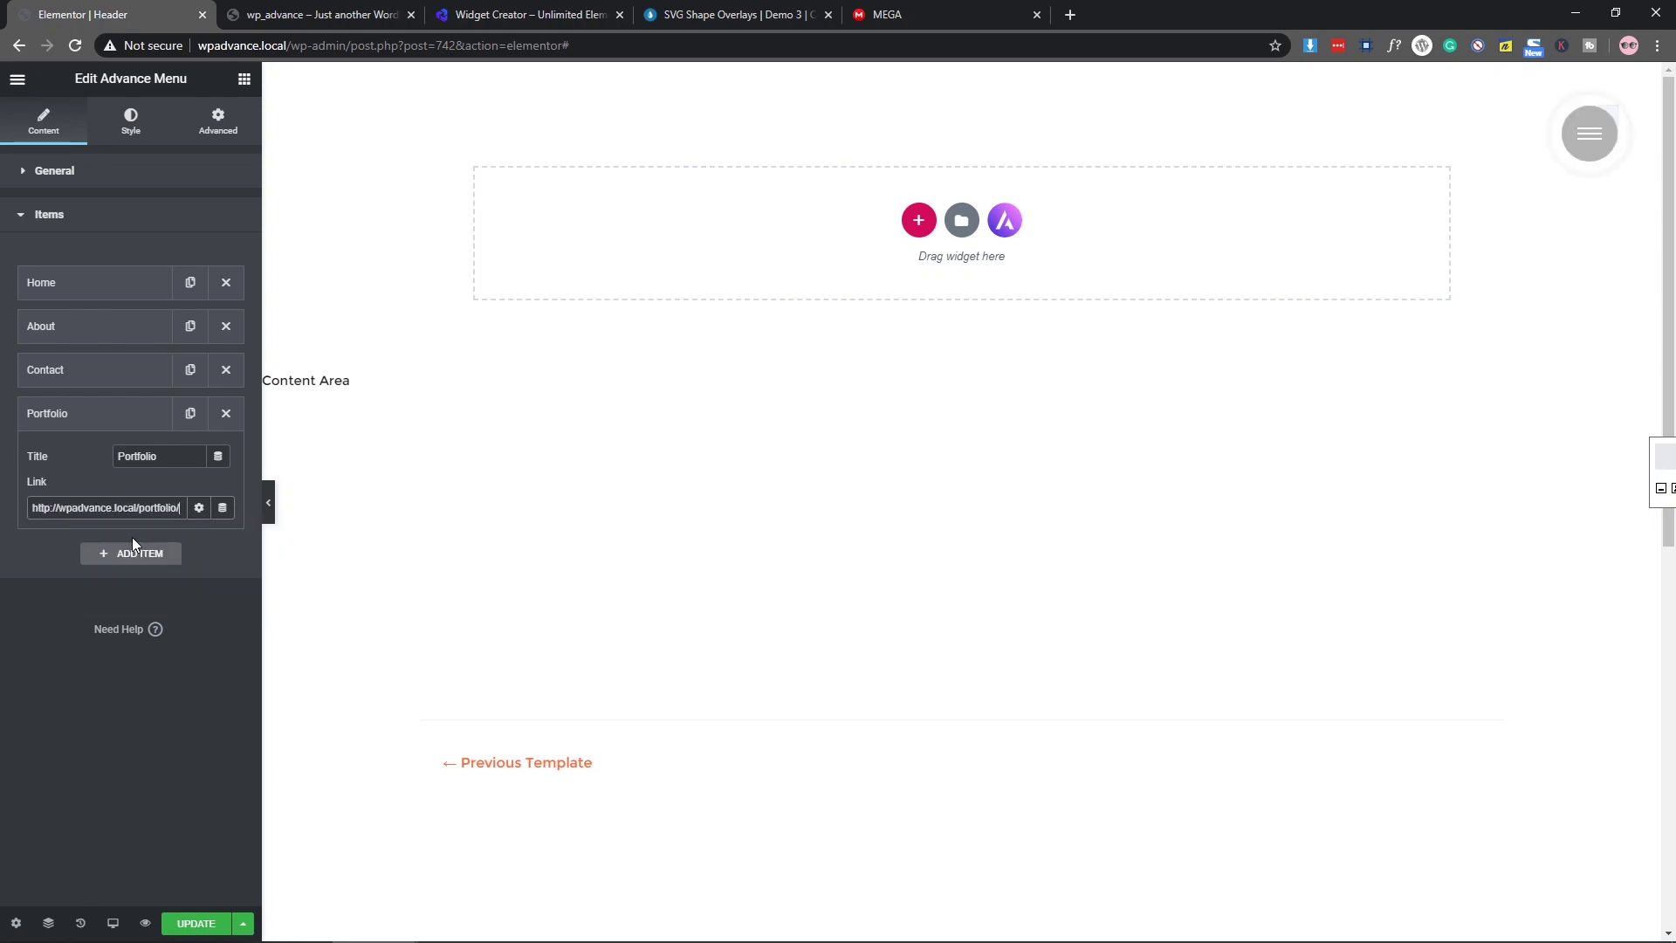
{"action": "left_click", "coordinate": [112, 416]}
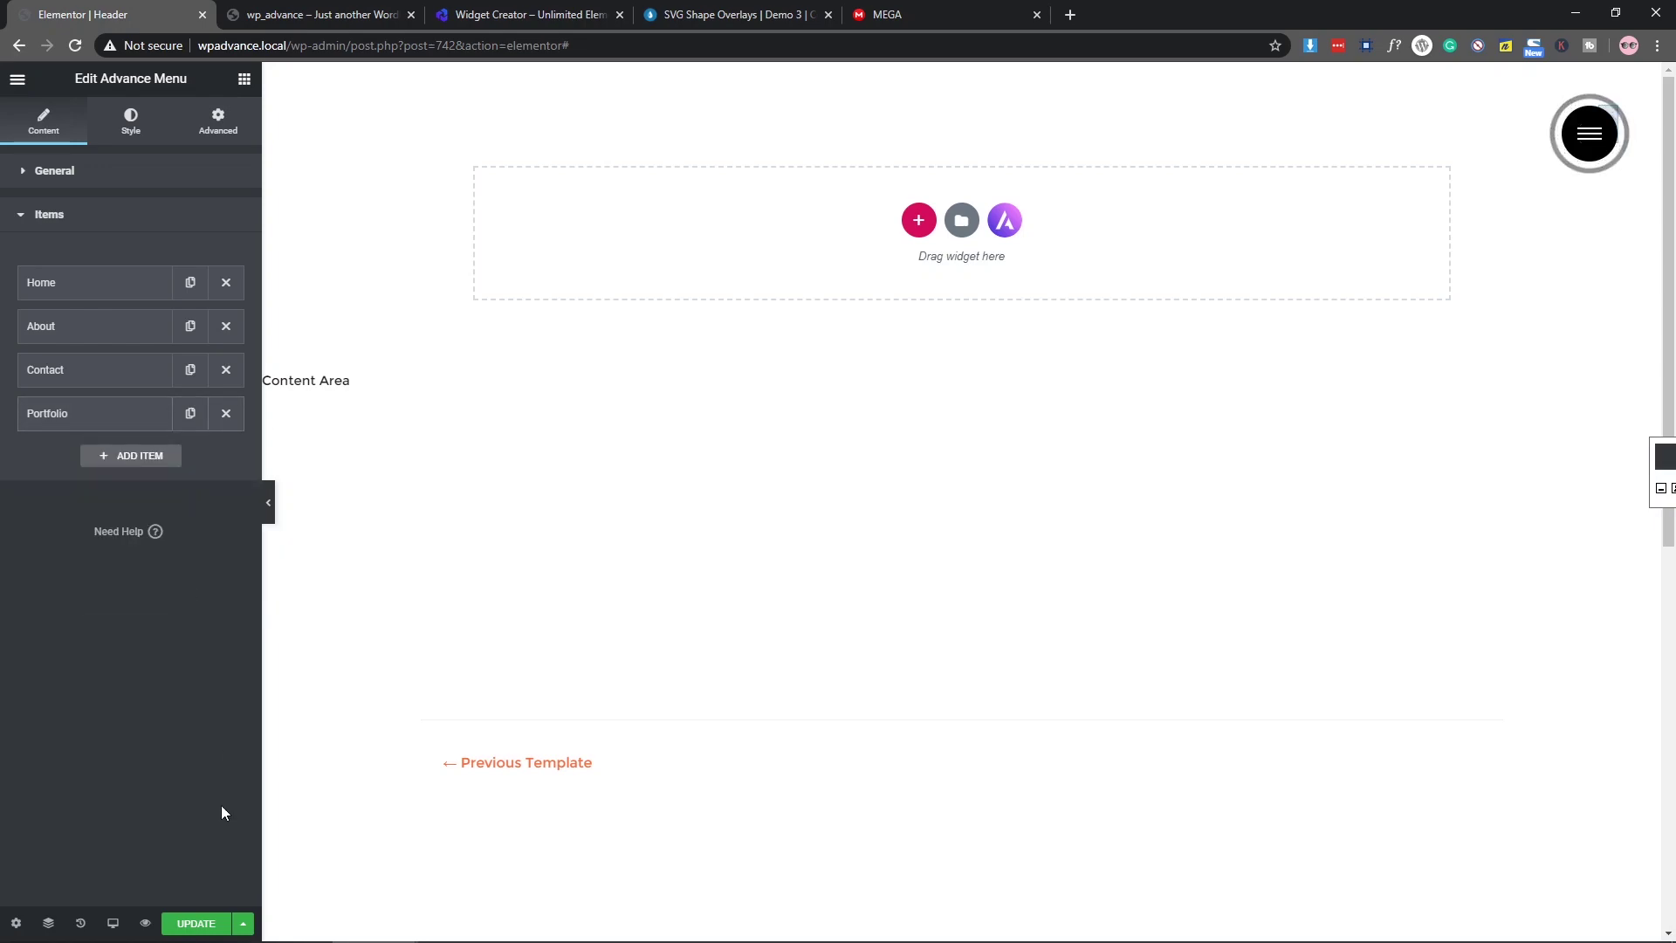
{"action": "left_click", "coordinate": [199, 922]}
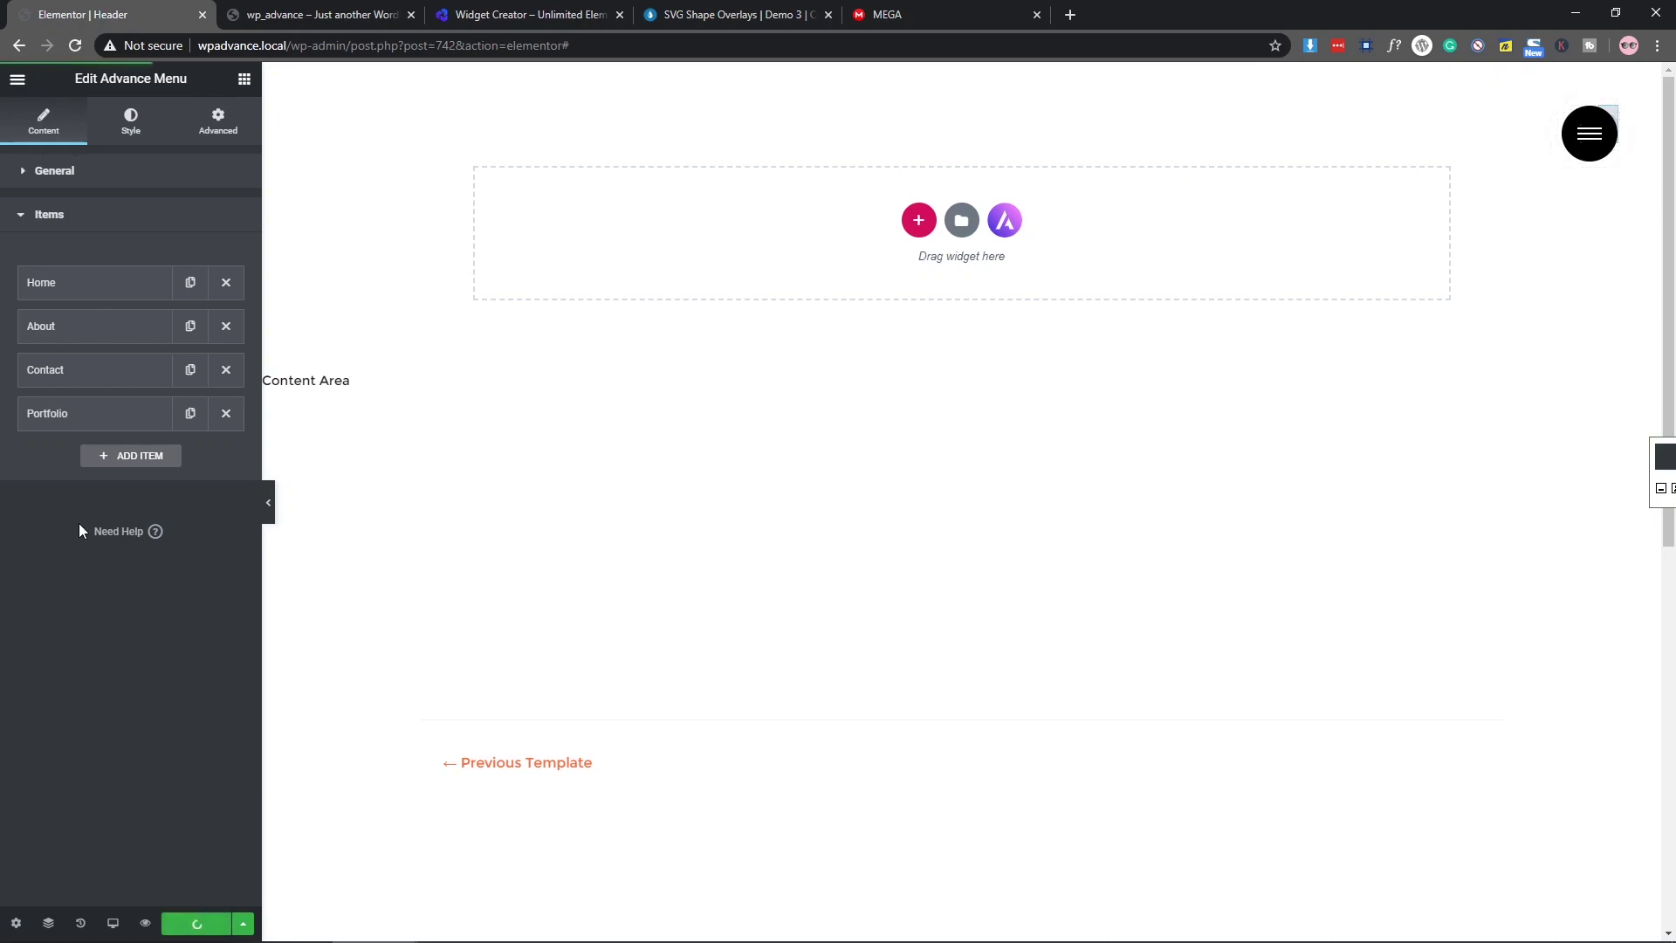
{"action": "left_click", "coordinate": [1585, 140]}
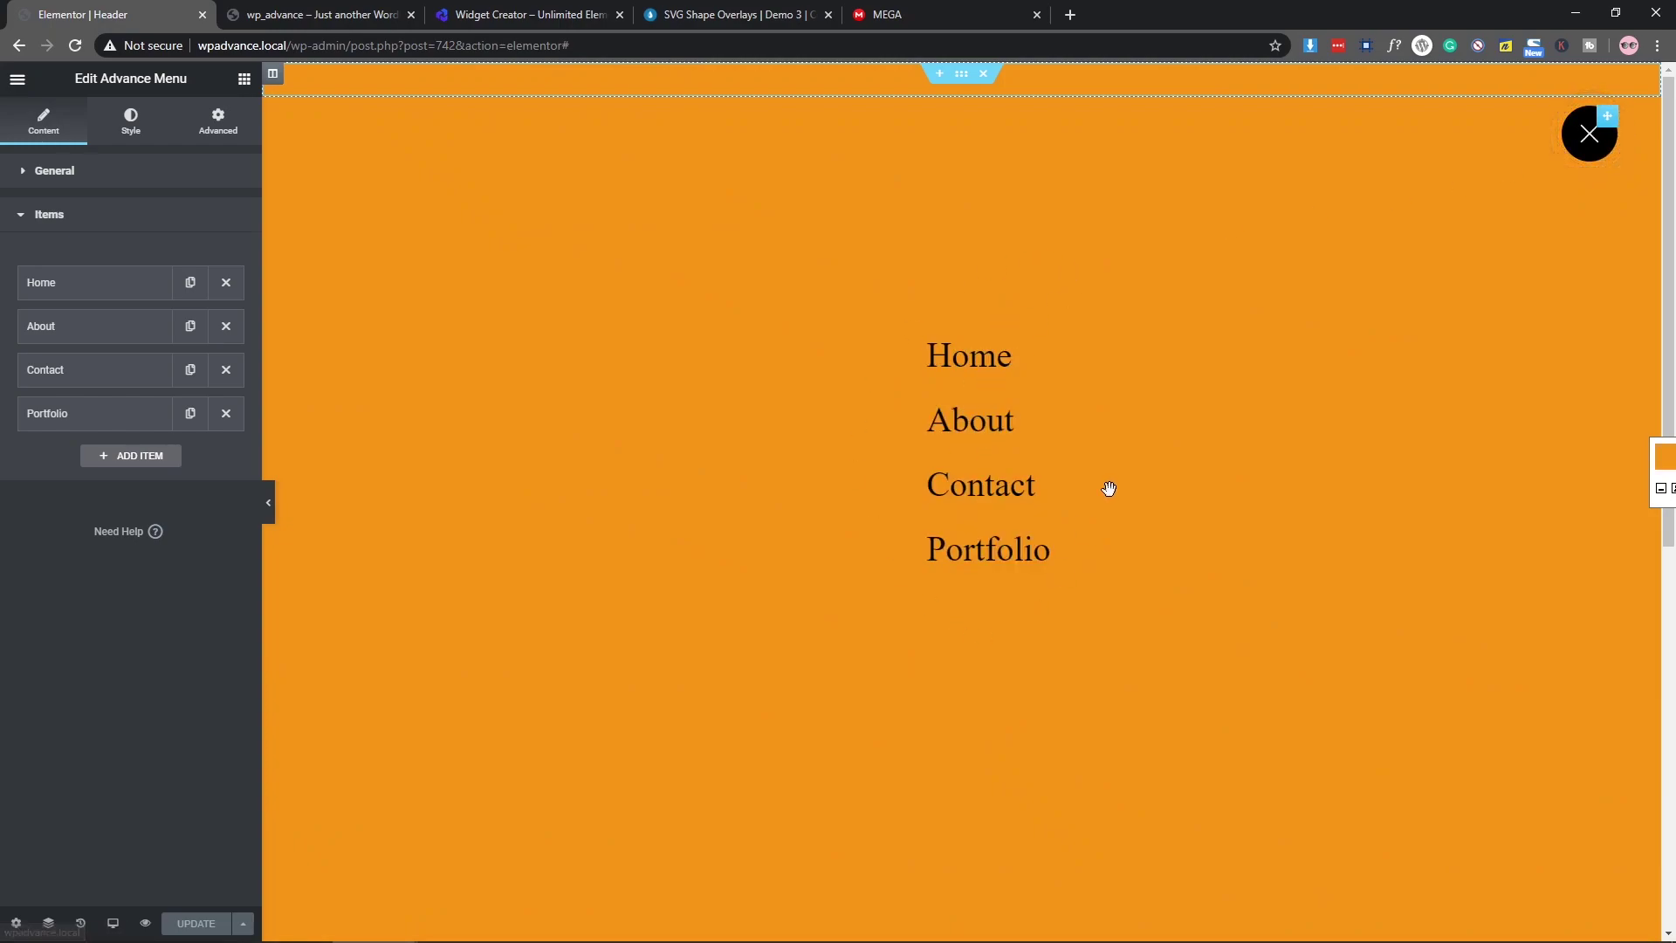
{"action": "left_click", "coordinate": [300, 14]}
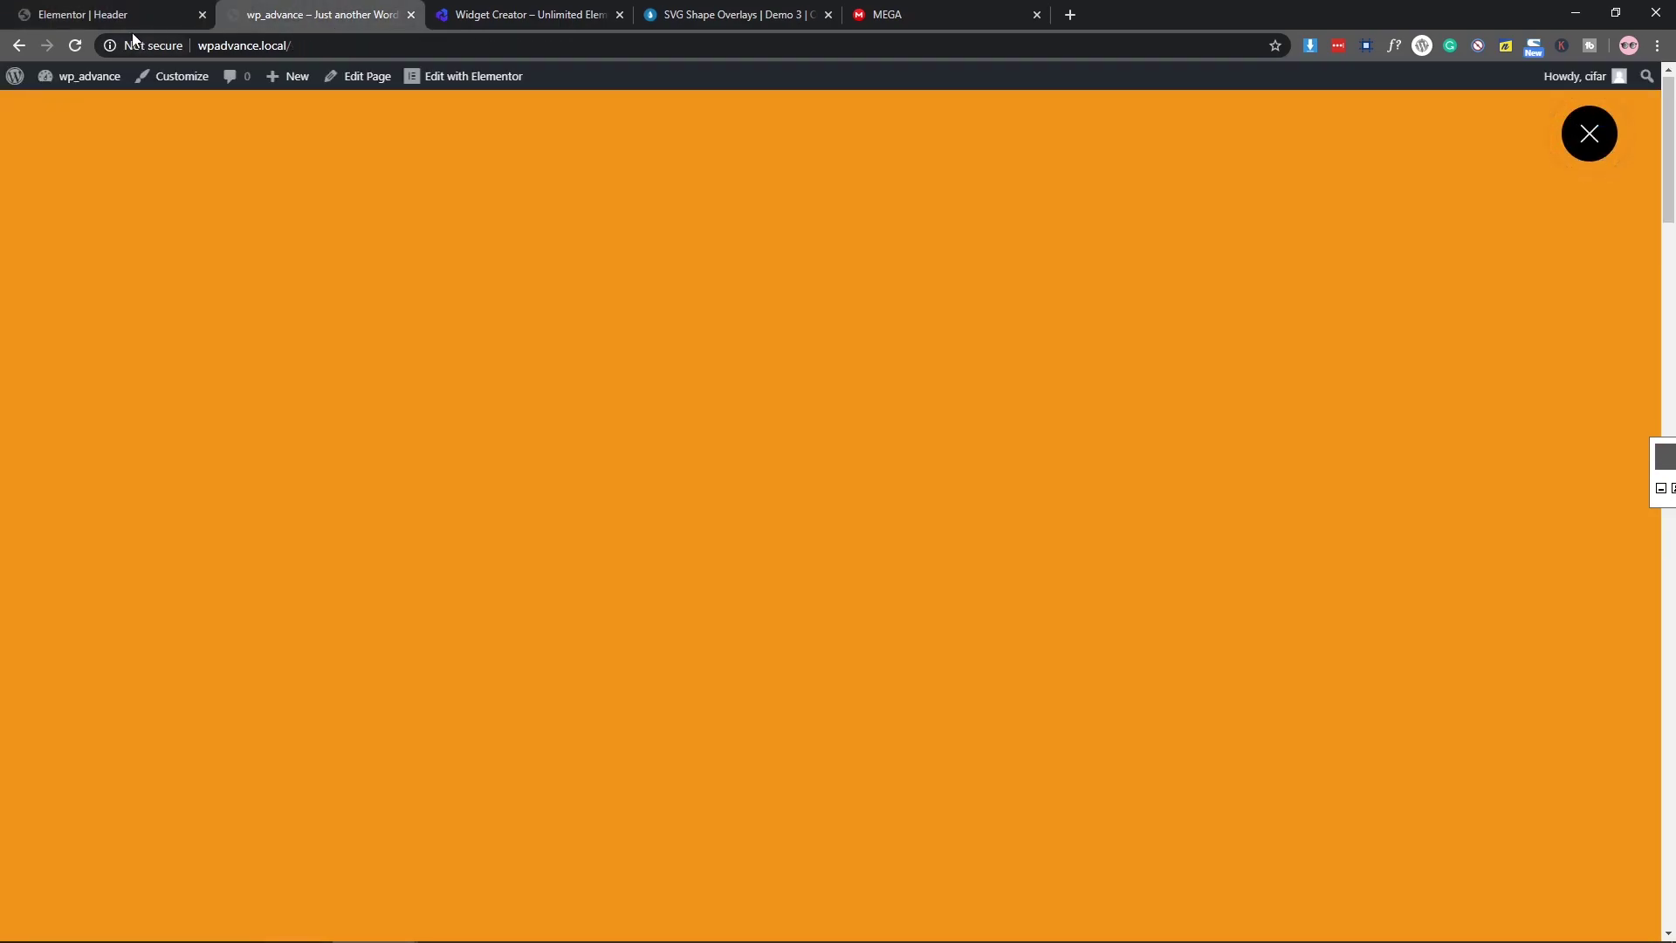
{"action": "left_click", "coordinate": [83, 45]}
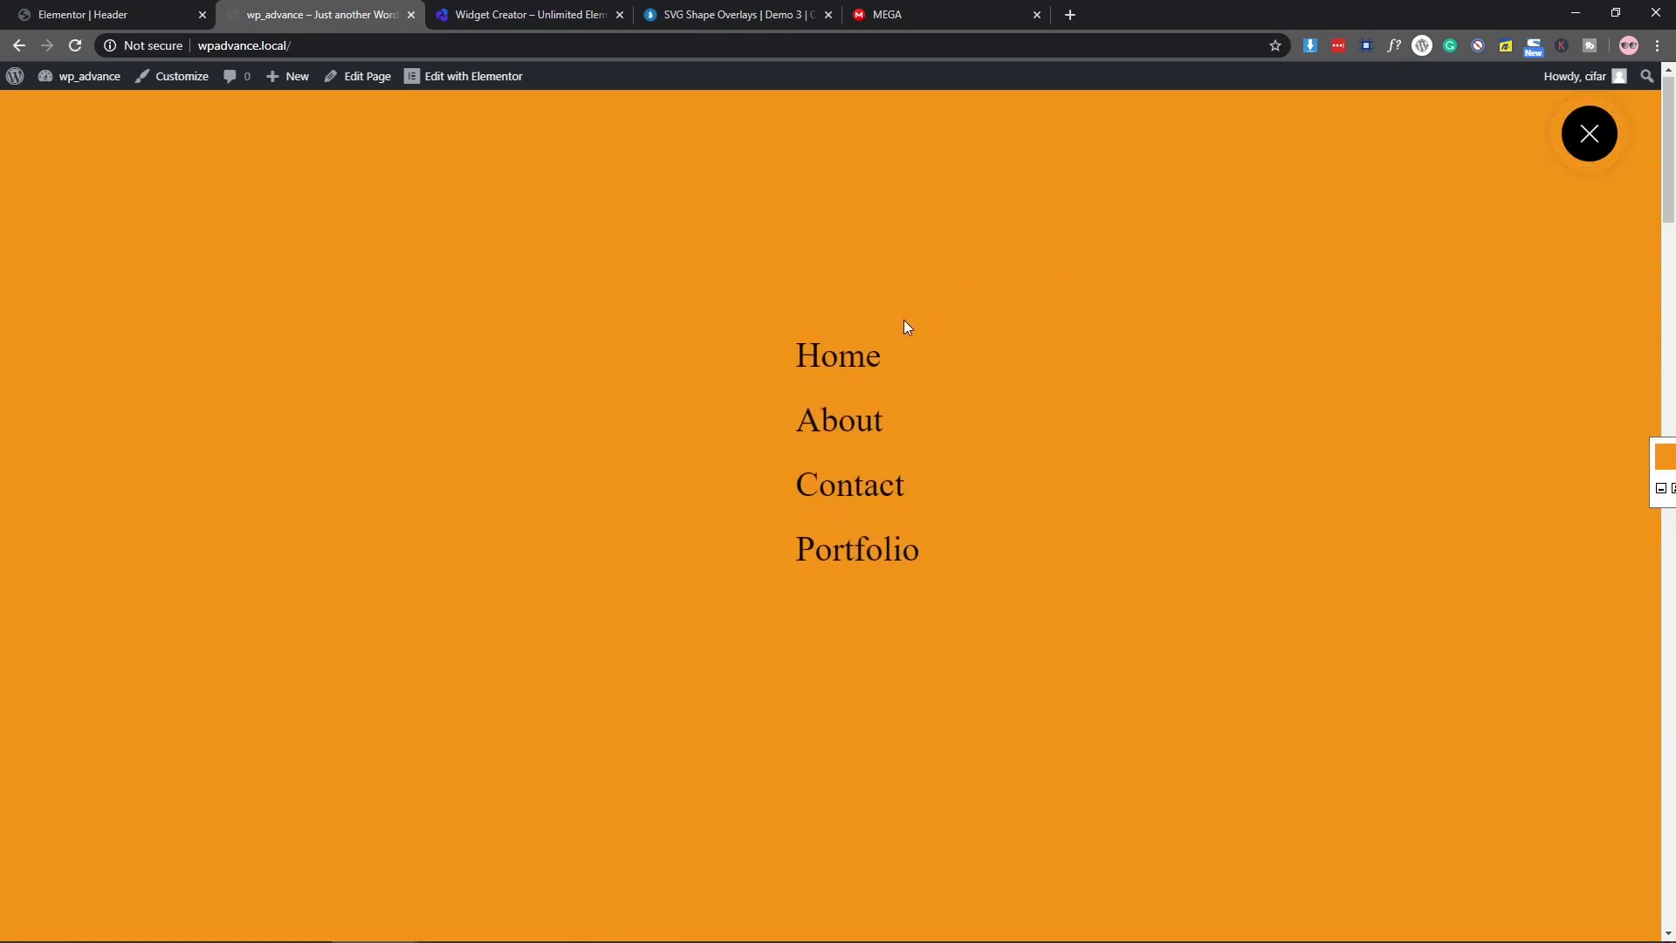
{"action": "left_click", "coordinate": [1591, 154]}
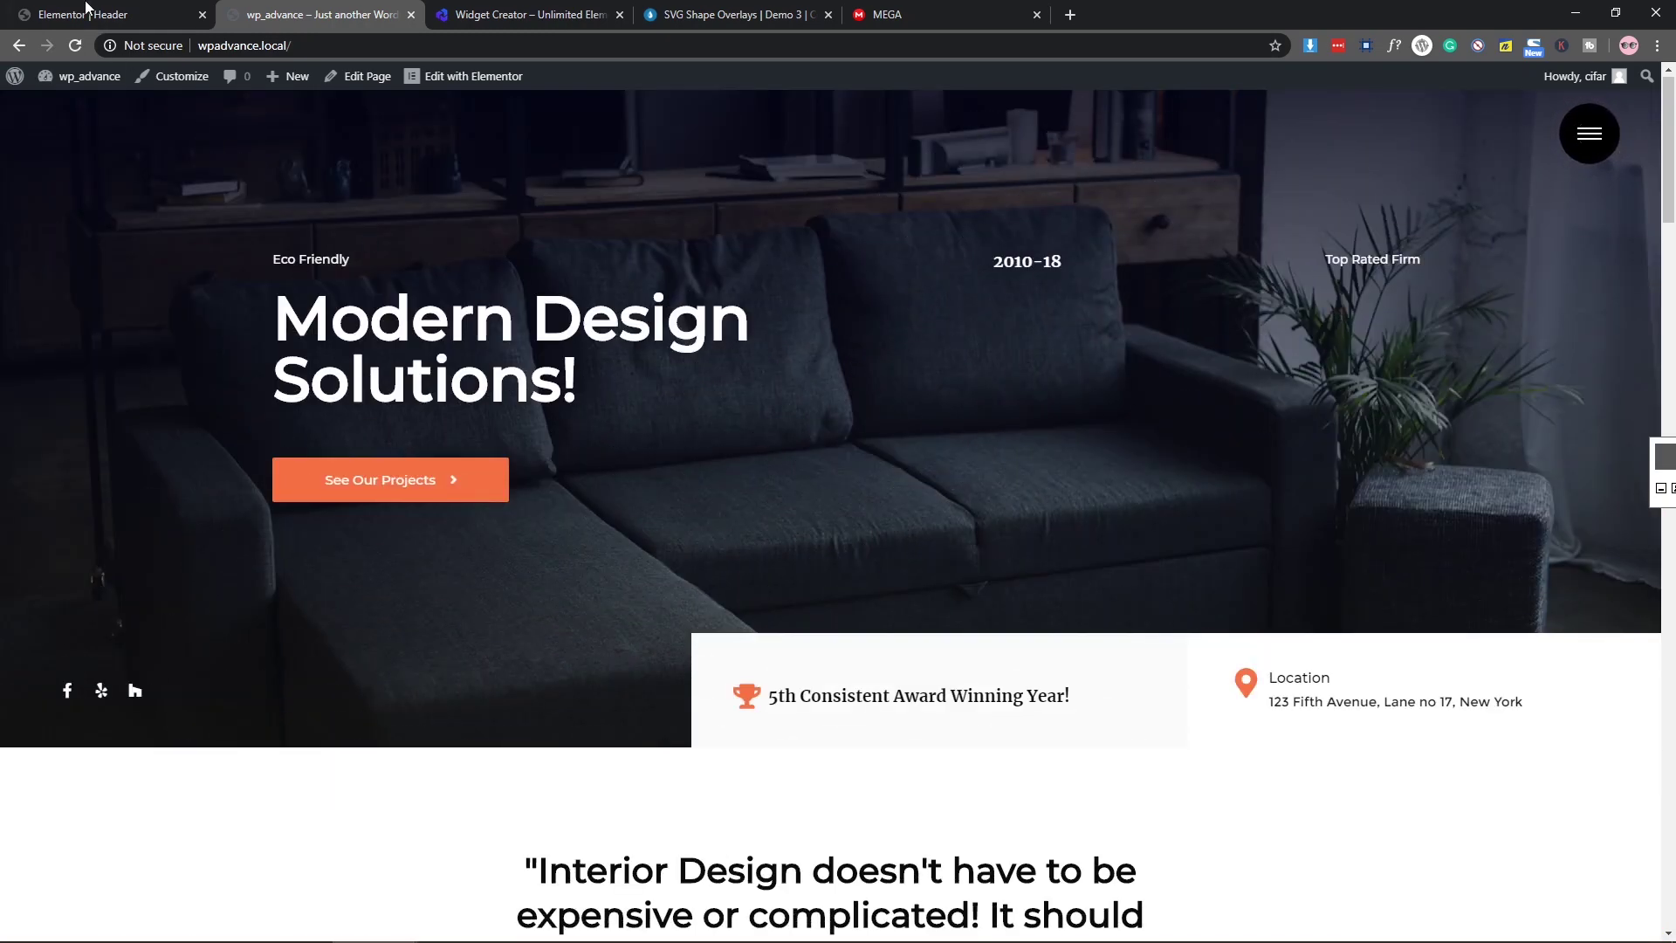
{"action": "left_click", "coordinate": [86, 10]}
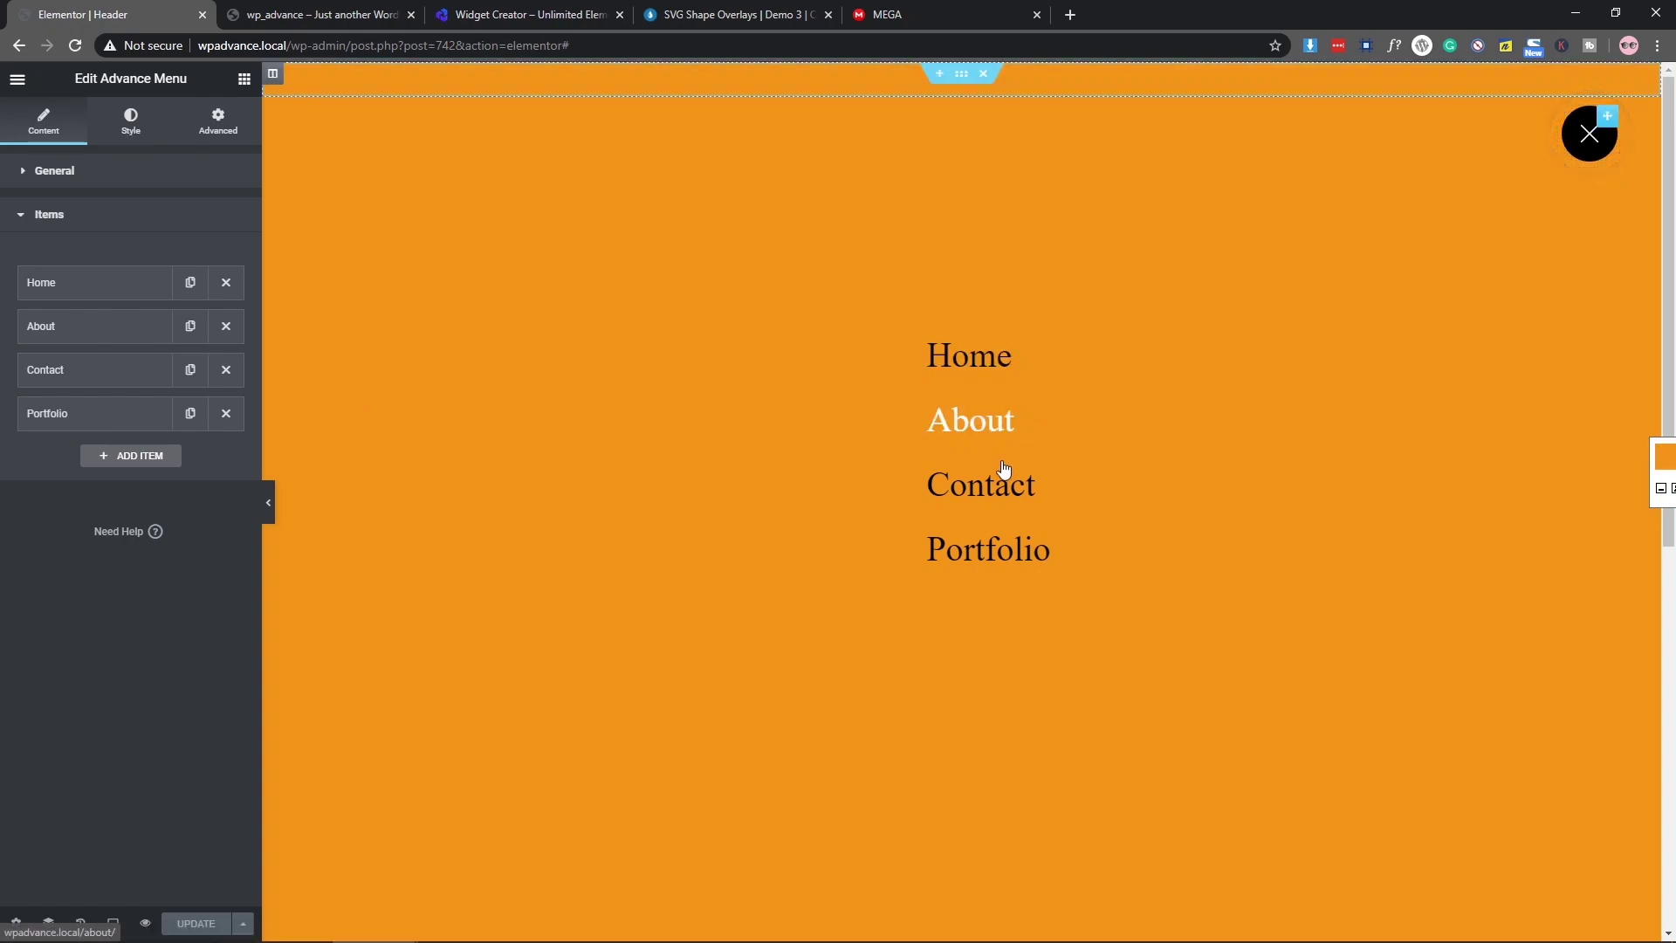
Step: Enable title styles and set typography to Montserrat, size 50, weight 300, line height 1.6
{"action": "left_click", "coordinate": [133, 126]}
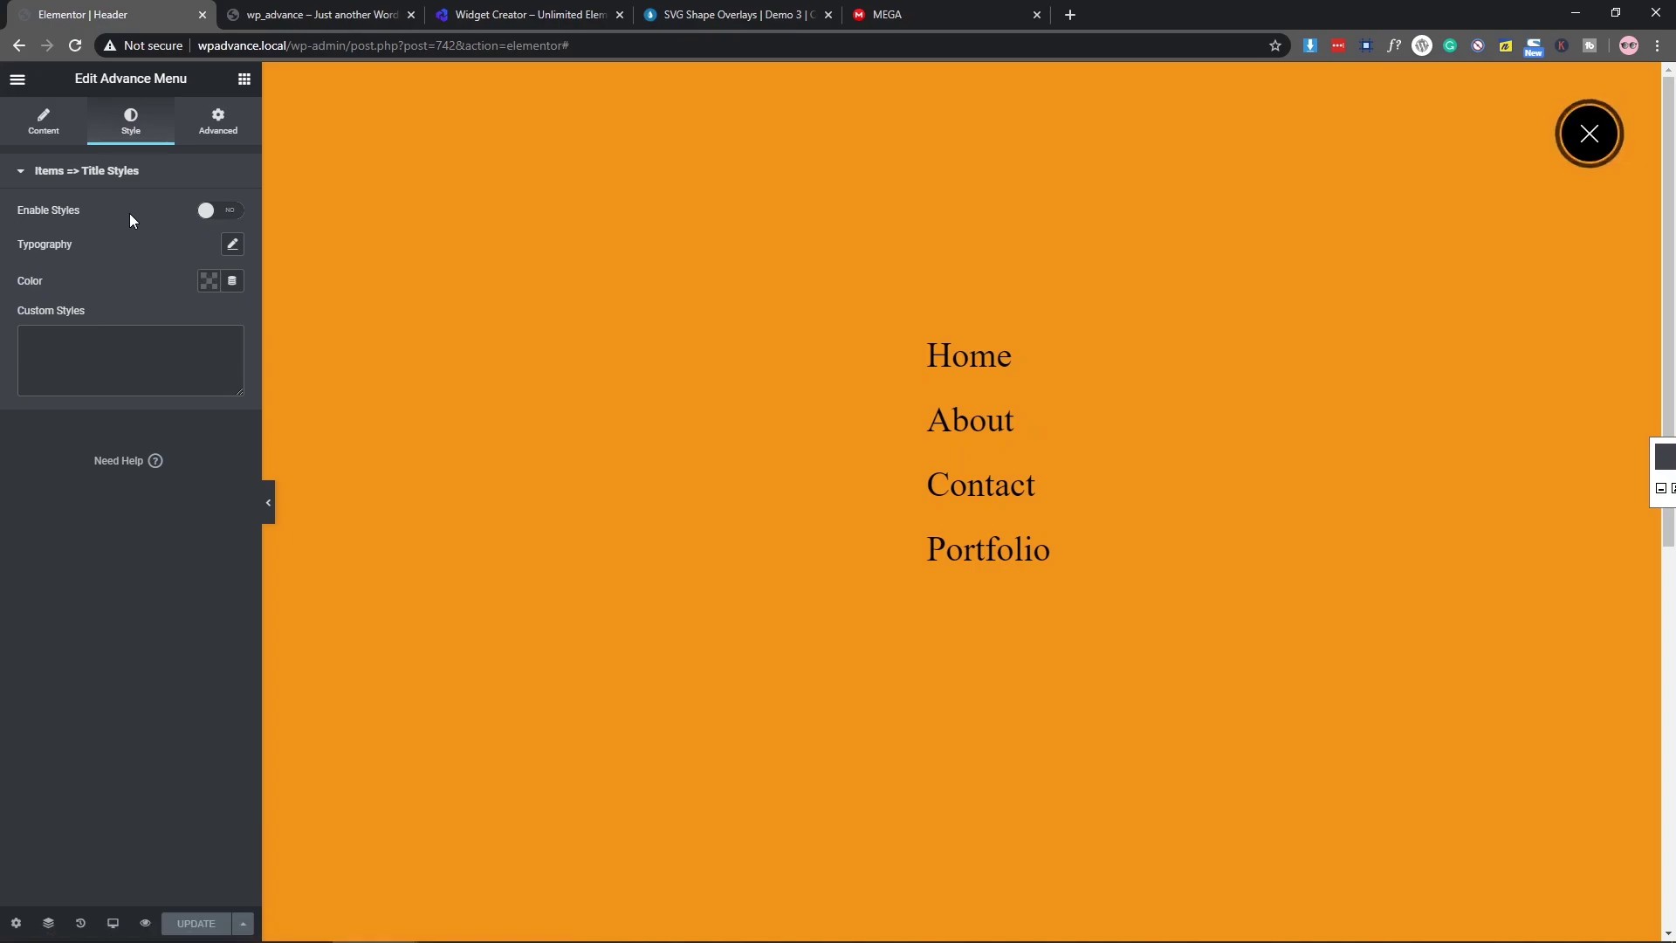
{"action": "left_click", "coordinate": [219, 213]}
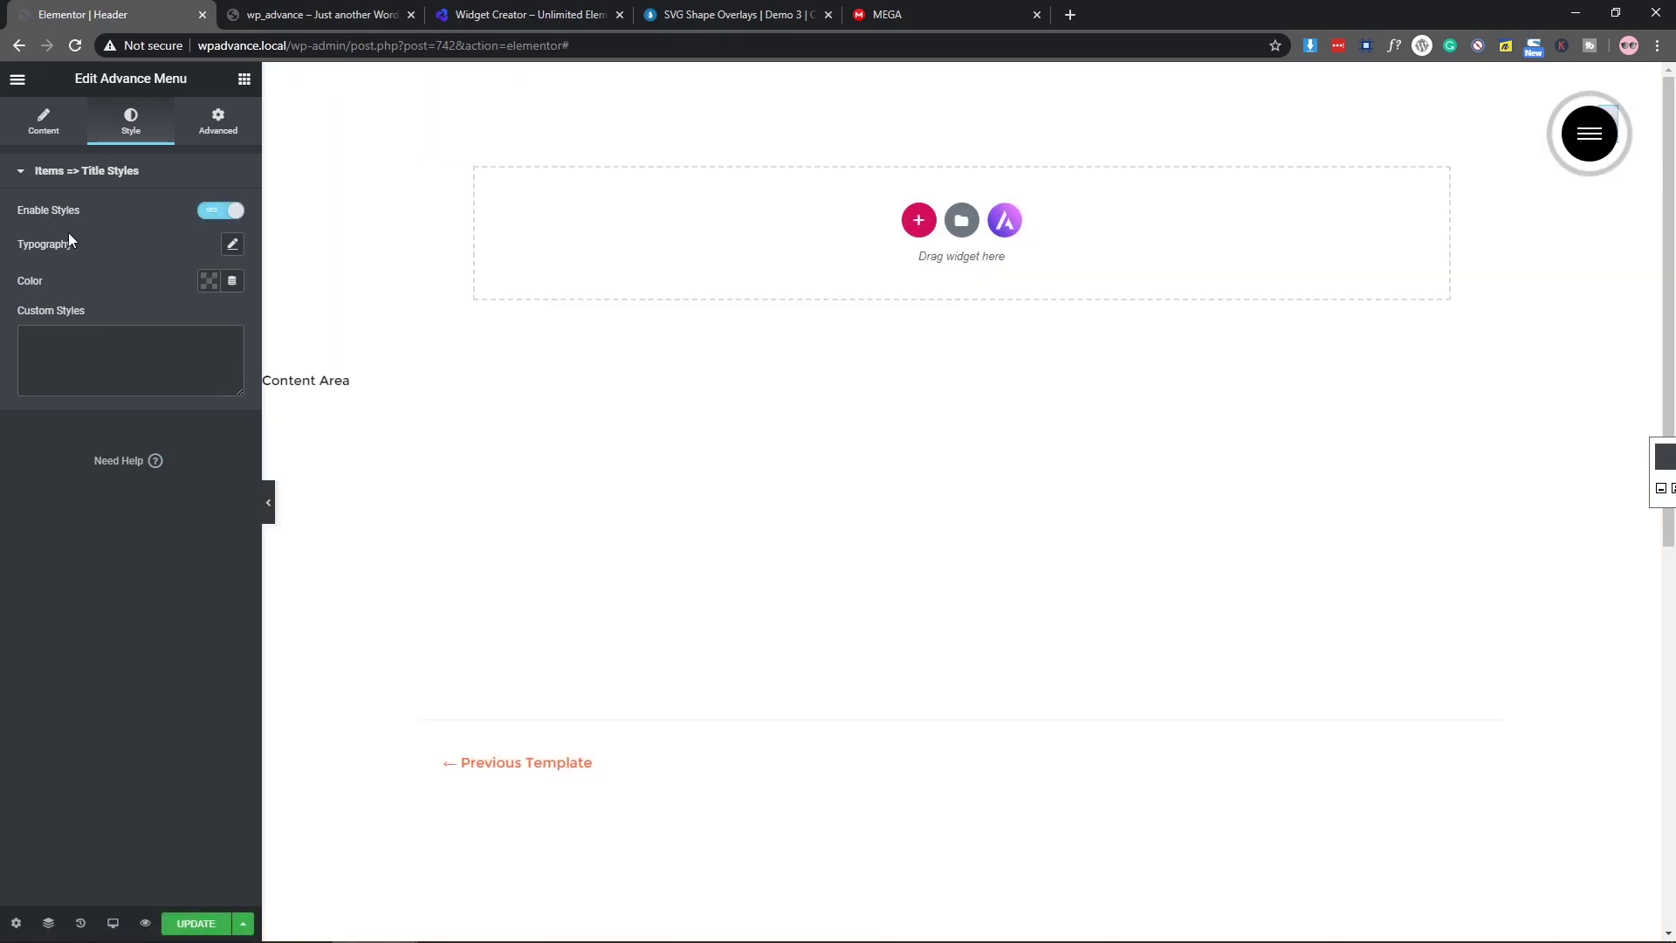
{"action": "left_click", "coordinate": [232, 247]}
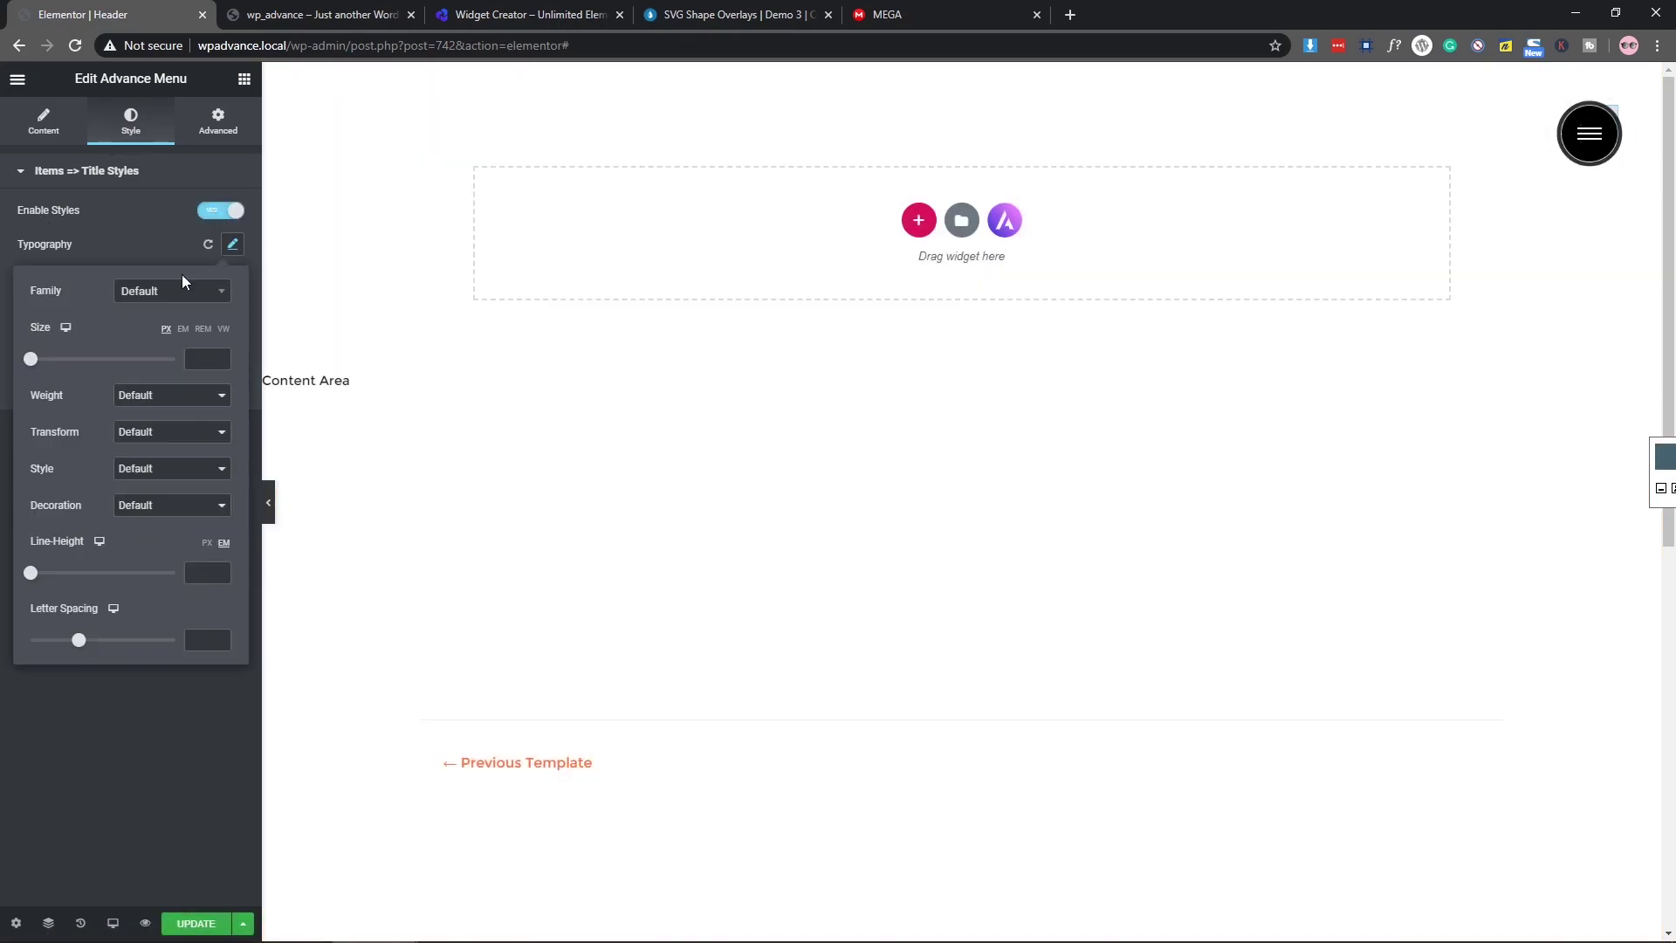
{"action": "left_click", "coordinate": [177, 292]}
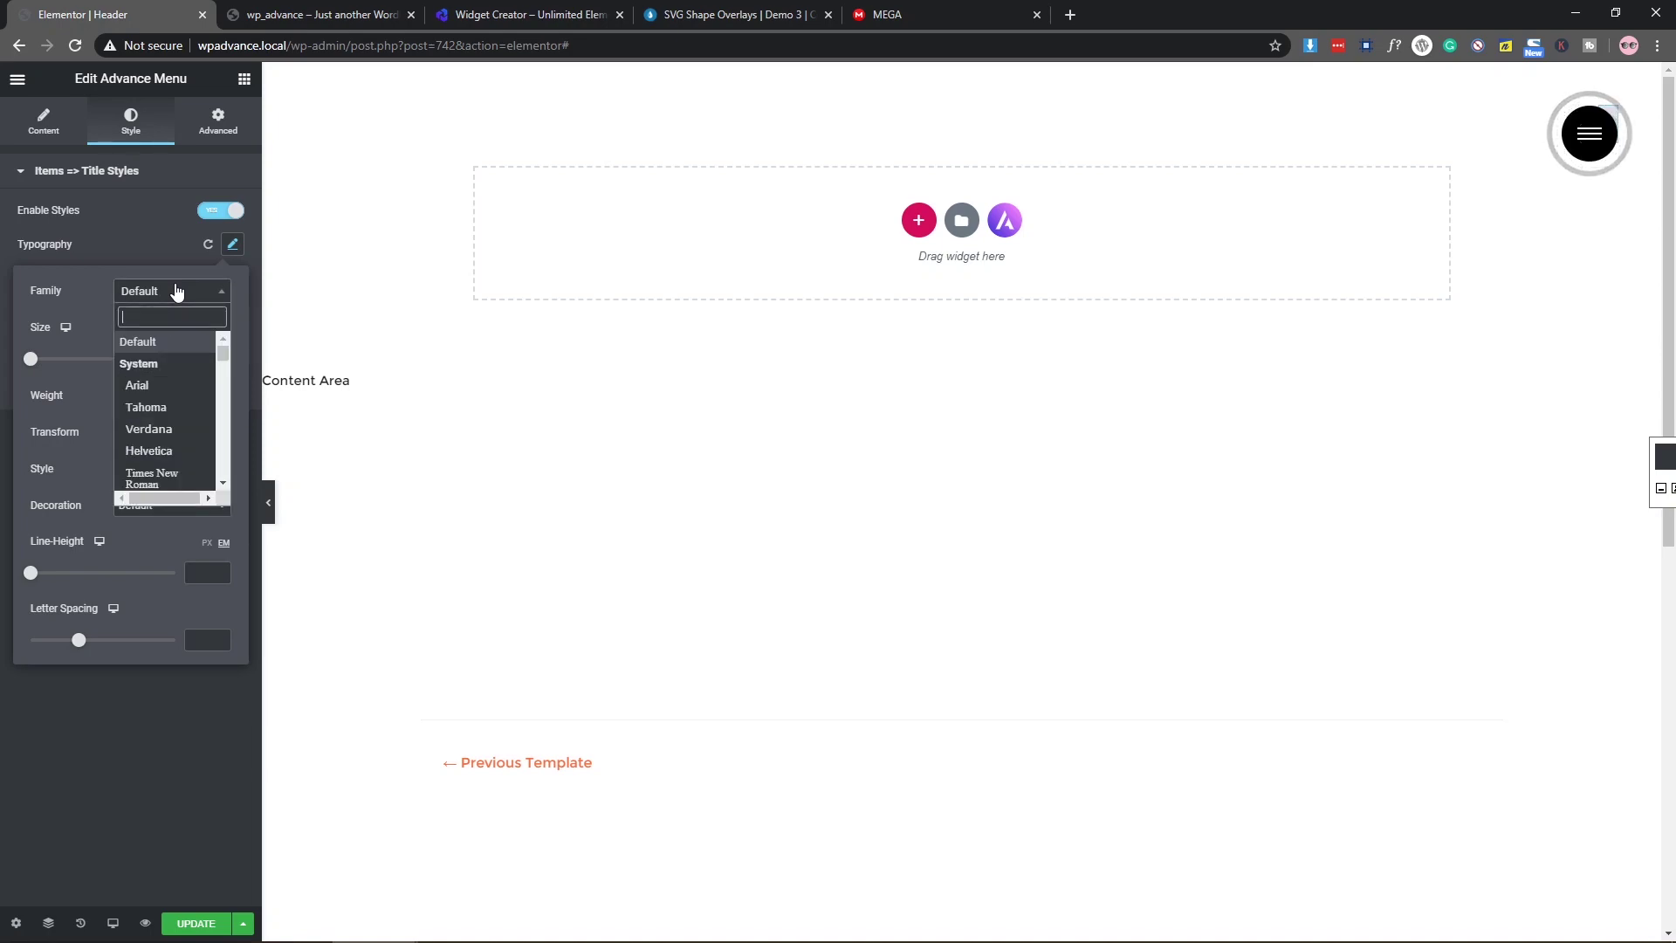
{"action": "type", "text": "mont"}
{"action": "key", "text": "Down"}
{"action": "key", "text": "Down"}
{"action": "key", "text": "Down"}
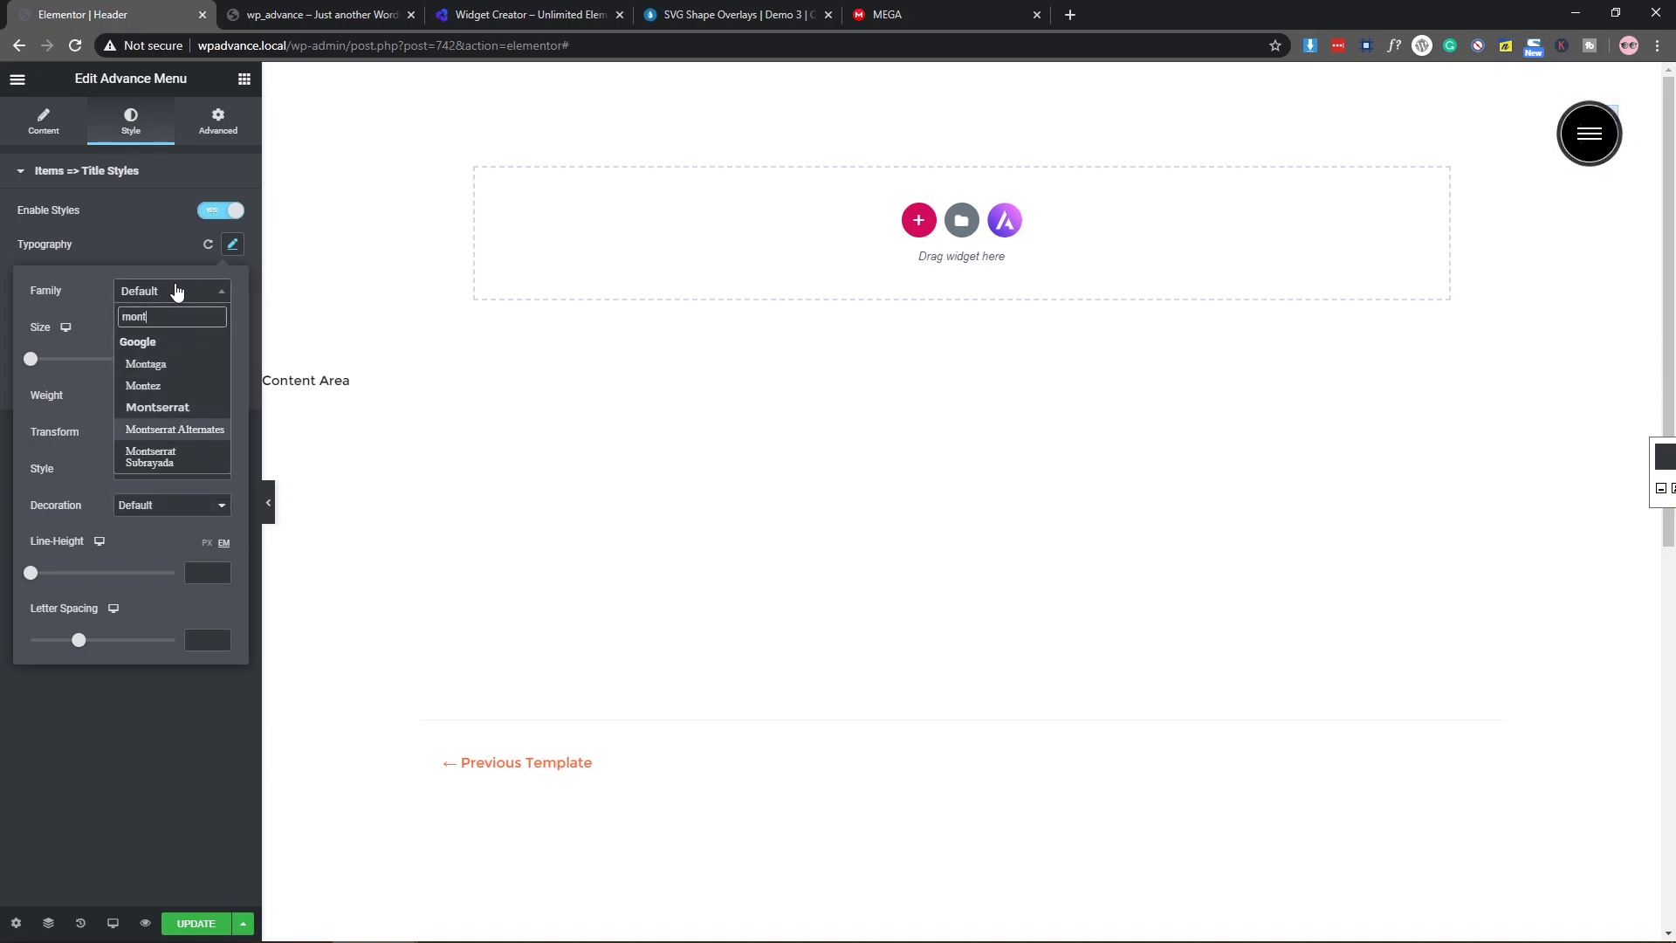
{"action": "key", "text": "Up"}
{"action": "key", "text": "Return"}
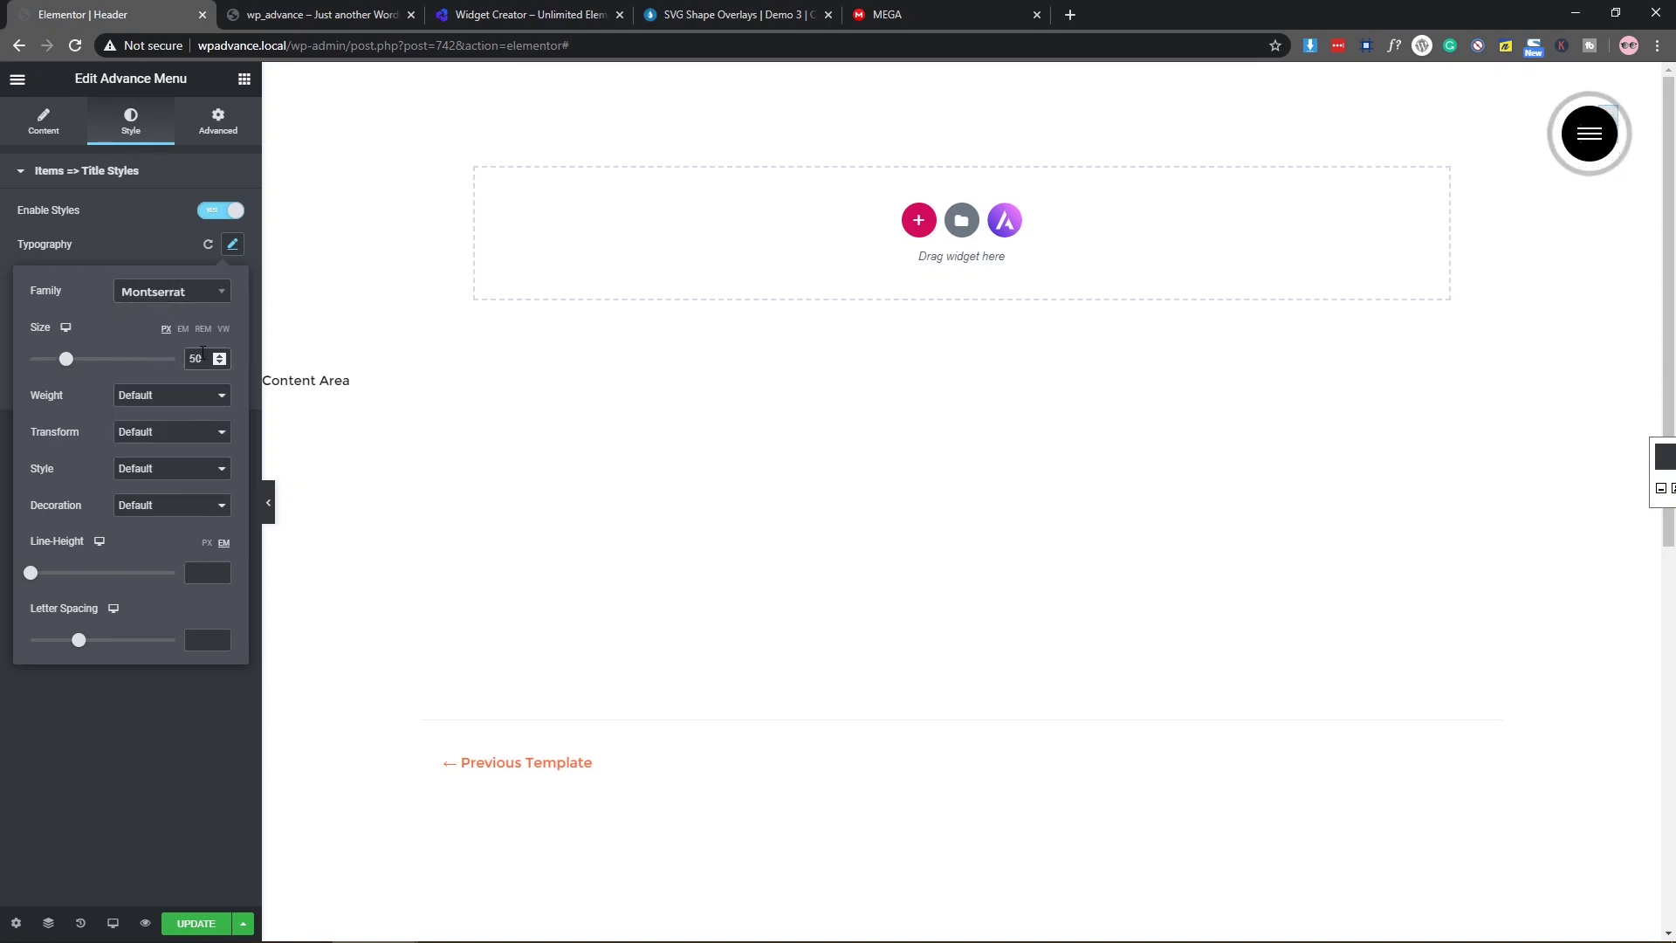
{"action": "left_click", "coordinate": [174, 394]}
{"action": "left_click", "coordinate": [166, 443]}
{"action": "left_click", "coordinate": [30, 574]}
{"action": "left_click_drag", "start_coordinate": [31, 573], "coordinate": [51, 573]}
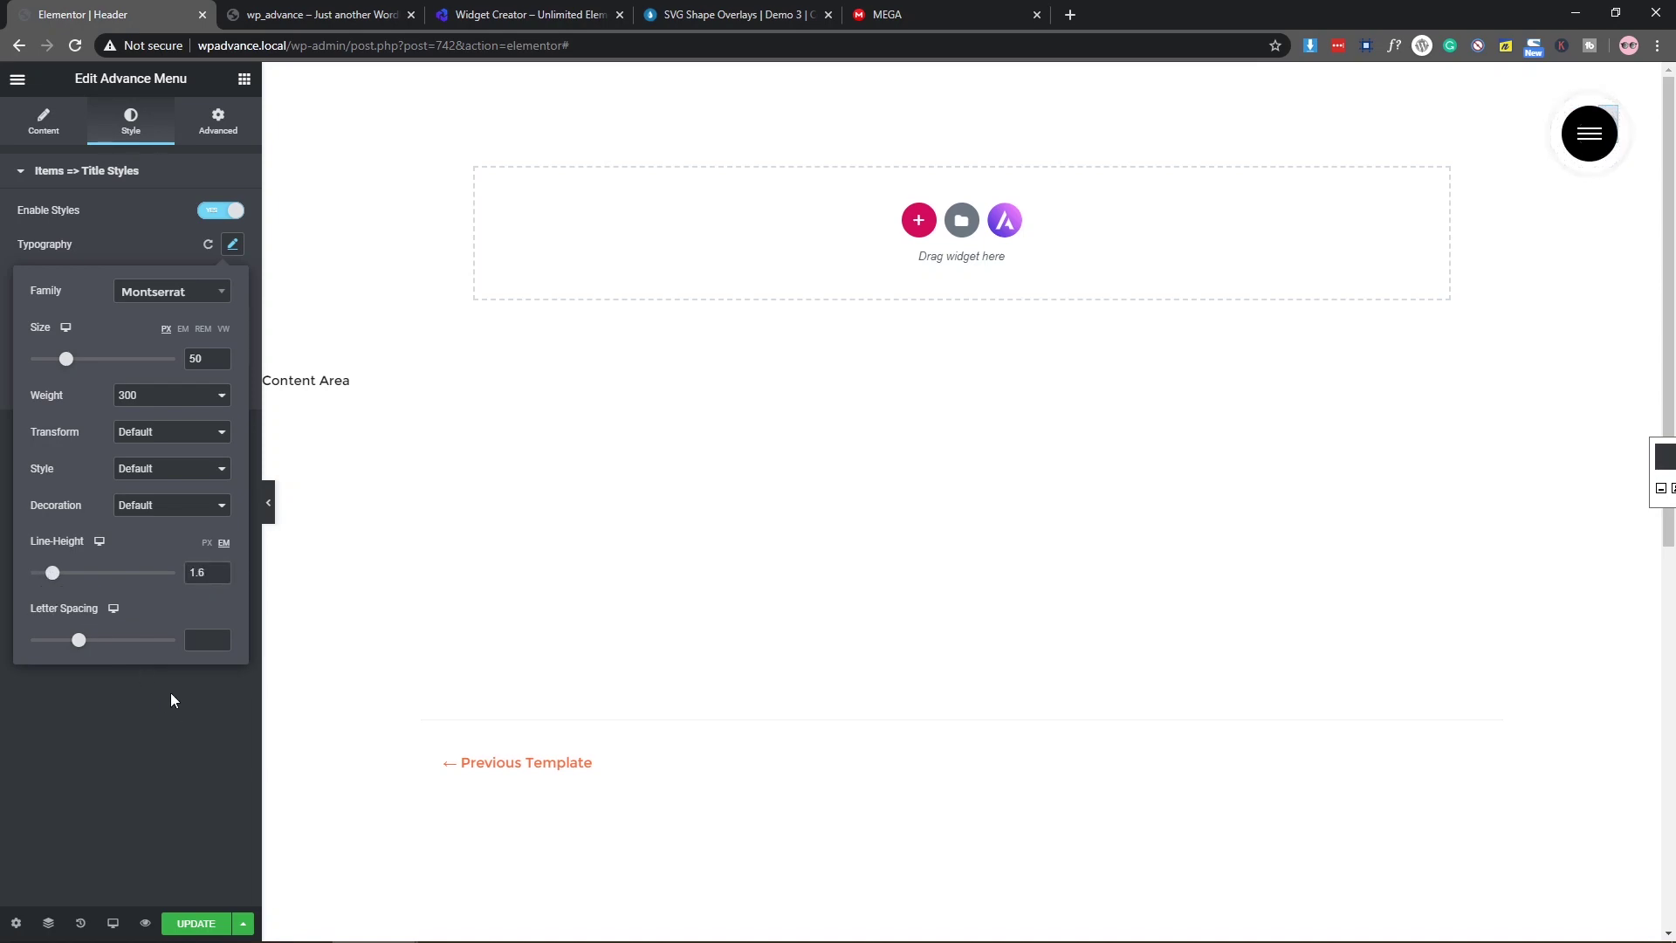
{"action": "left_click", "coordinate": [167, 745]}
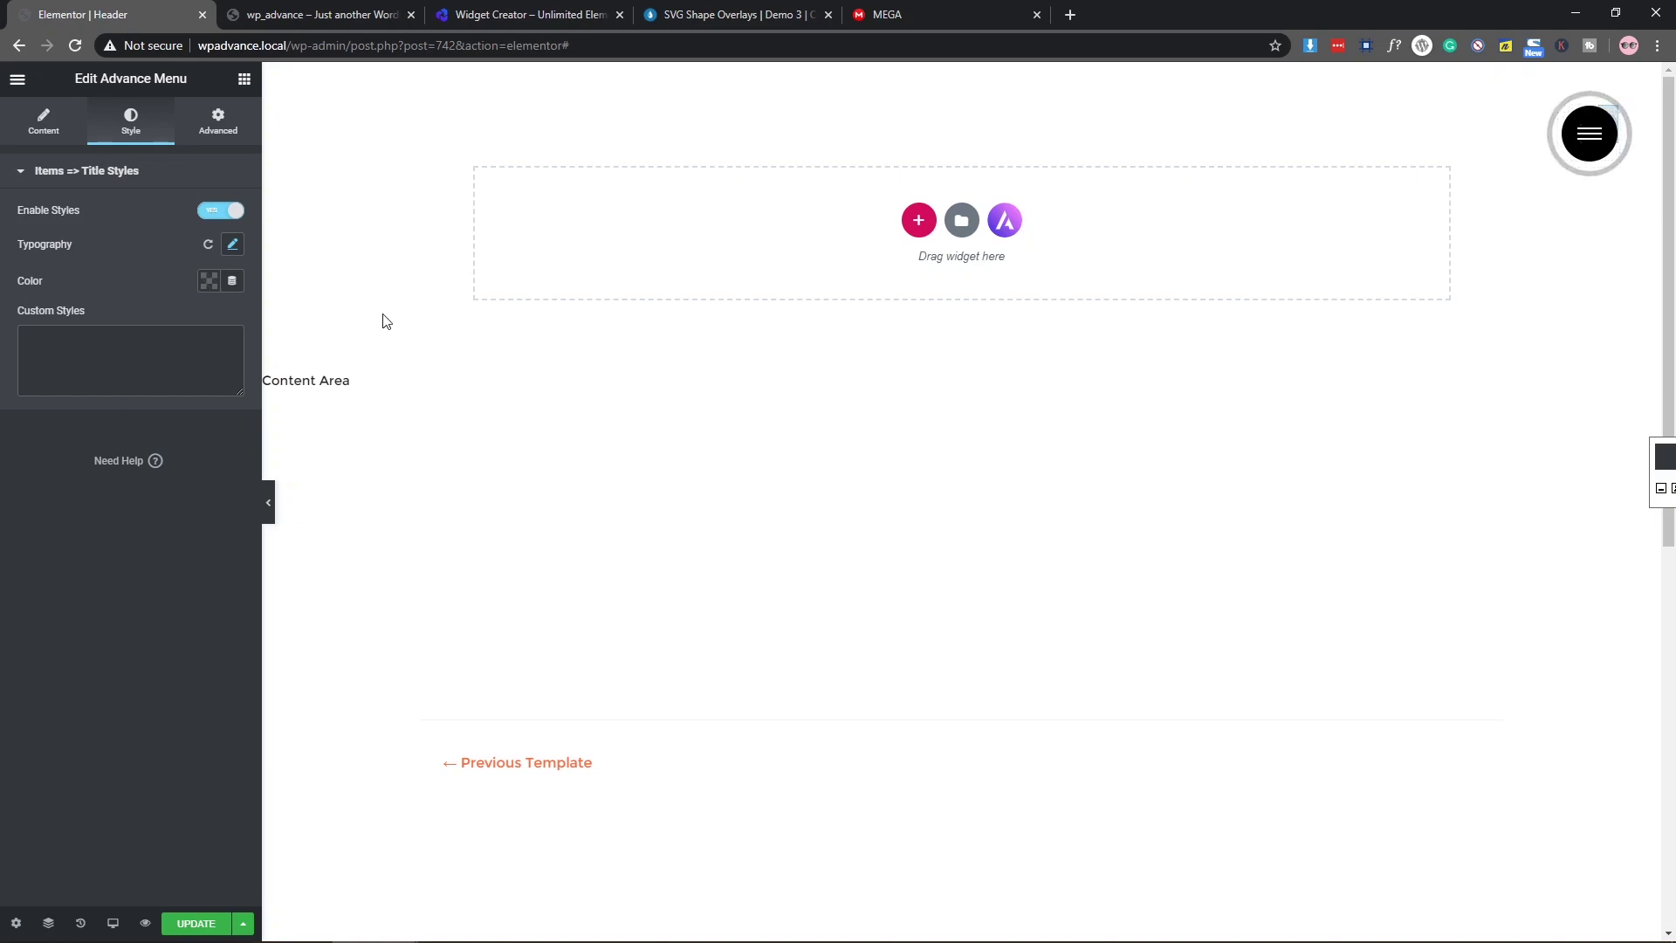
Step: Raise the menu title size to 60 px, with line height 2 and letter spacing 2.3
{"action": "left_click", "coordinate": [1589, 157]}
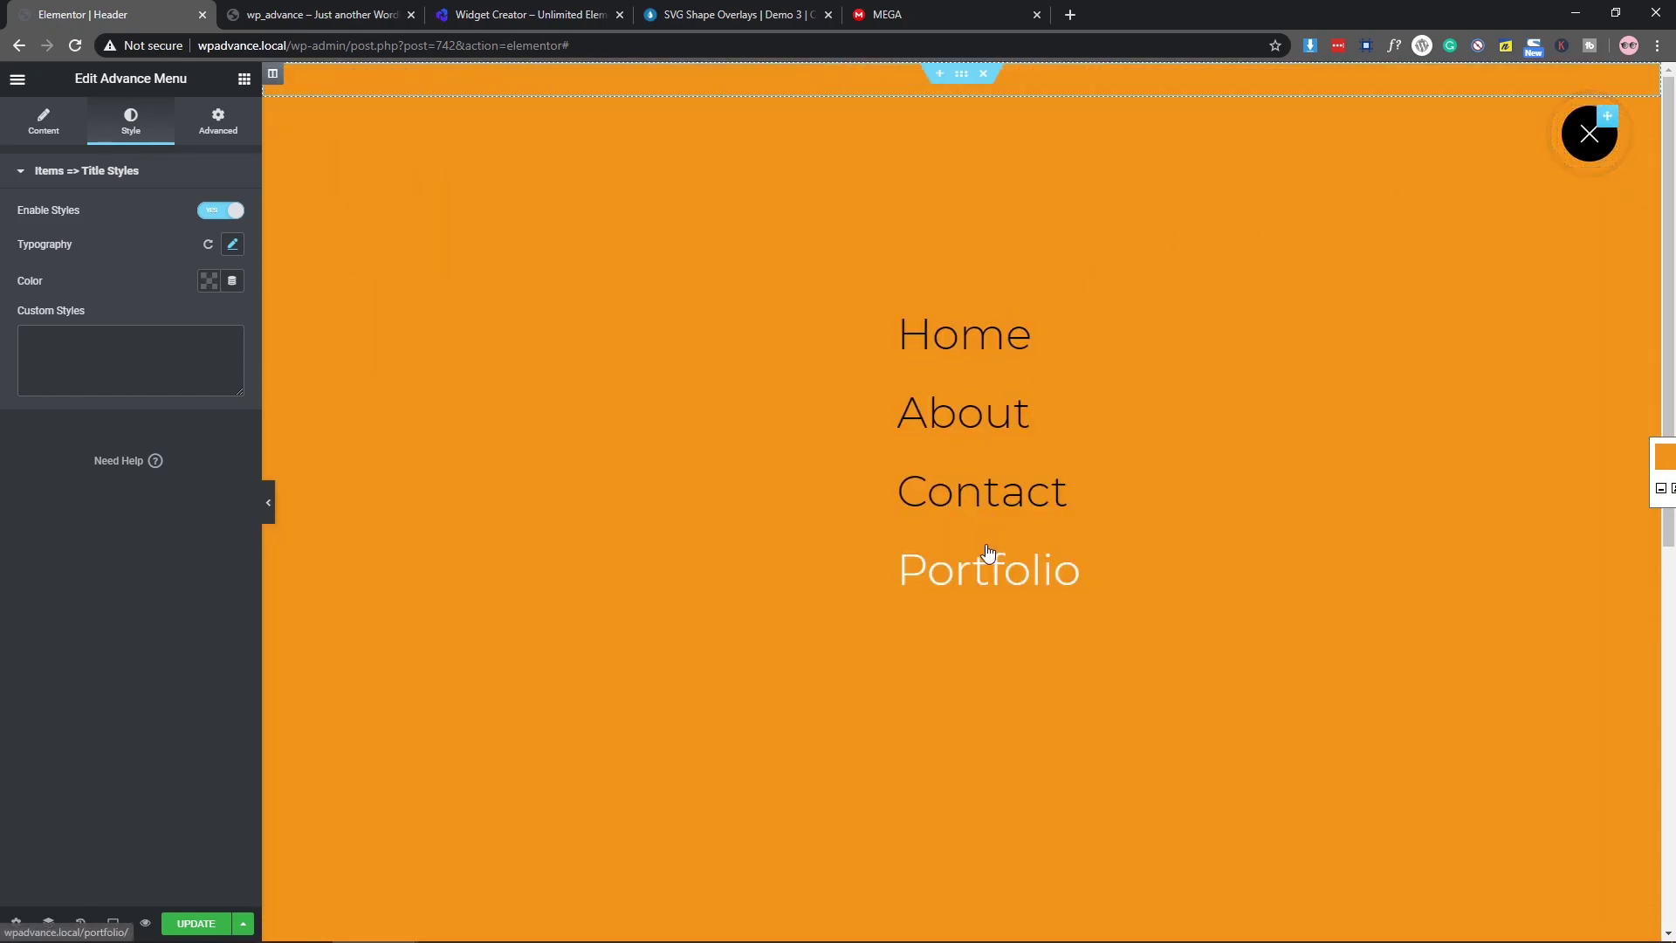
{"action": "left_click", "coordinate": [232, 246]}
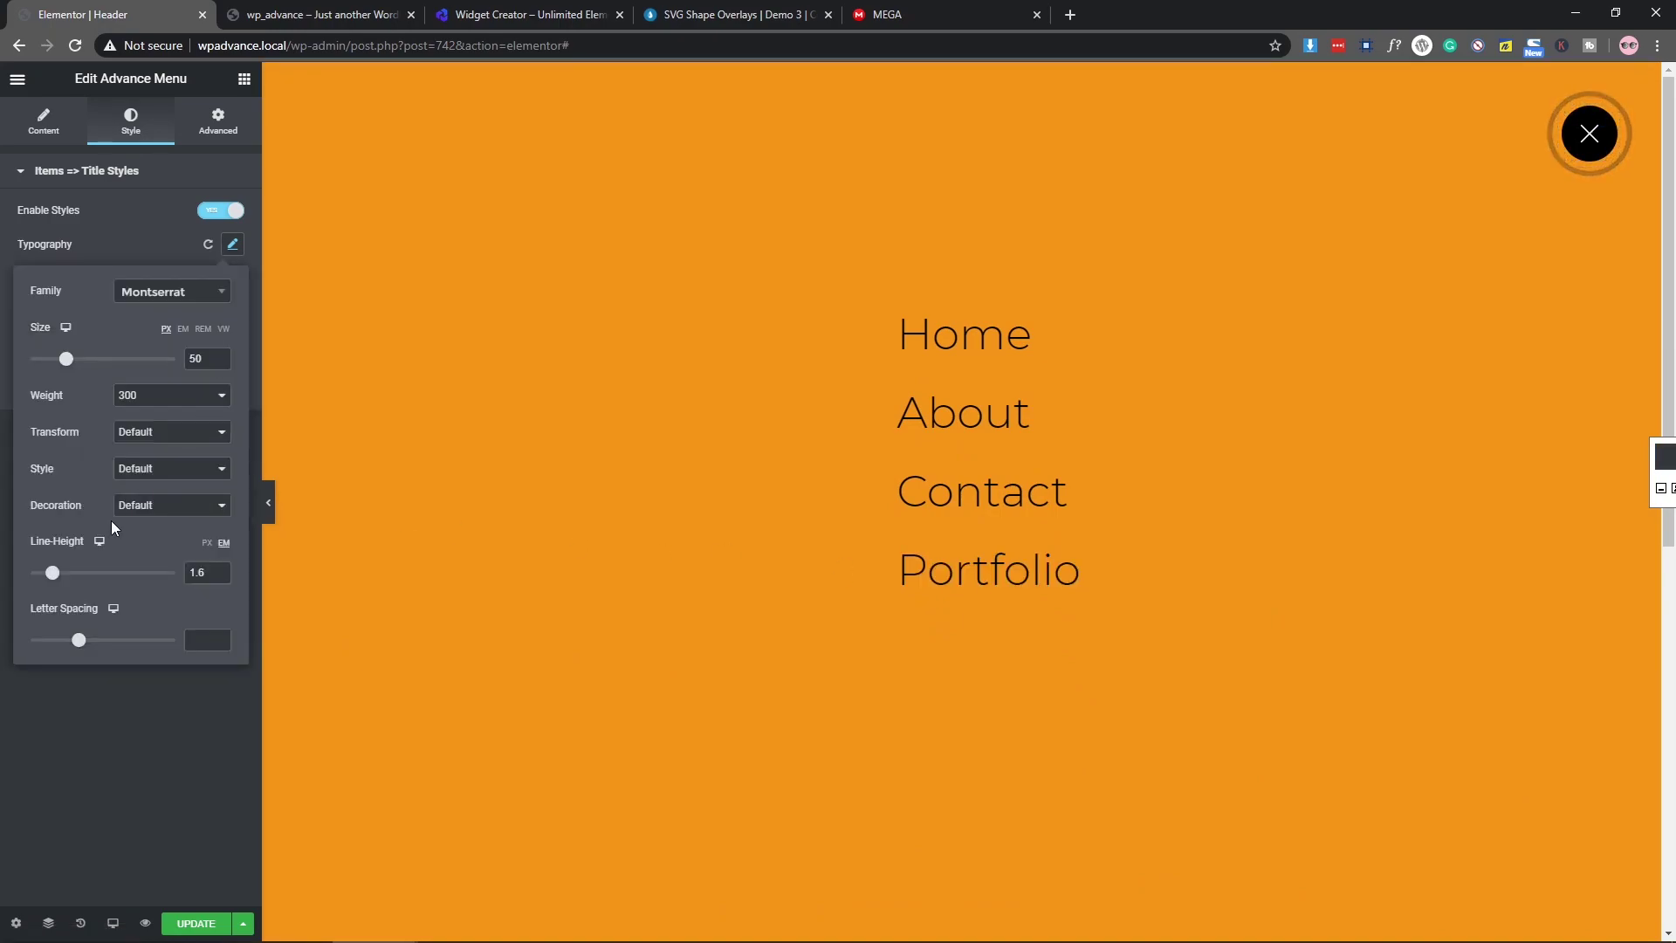
{"action": "left_click_drag", "start_coordinate": [56, 572], "coordinate": [57, 578]}
{"action": "left_click_drag", "start_coordinate": [83, 646], "coordinate": [101, 646]}
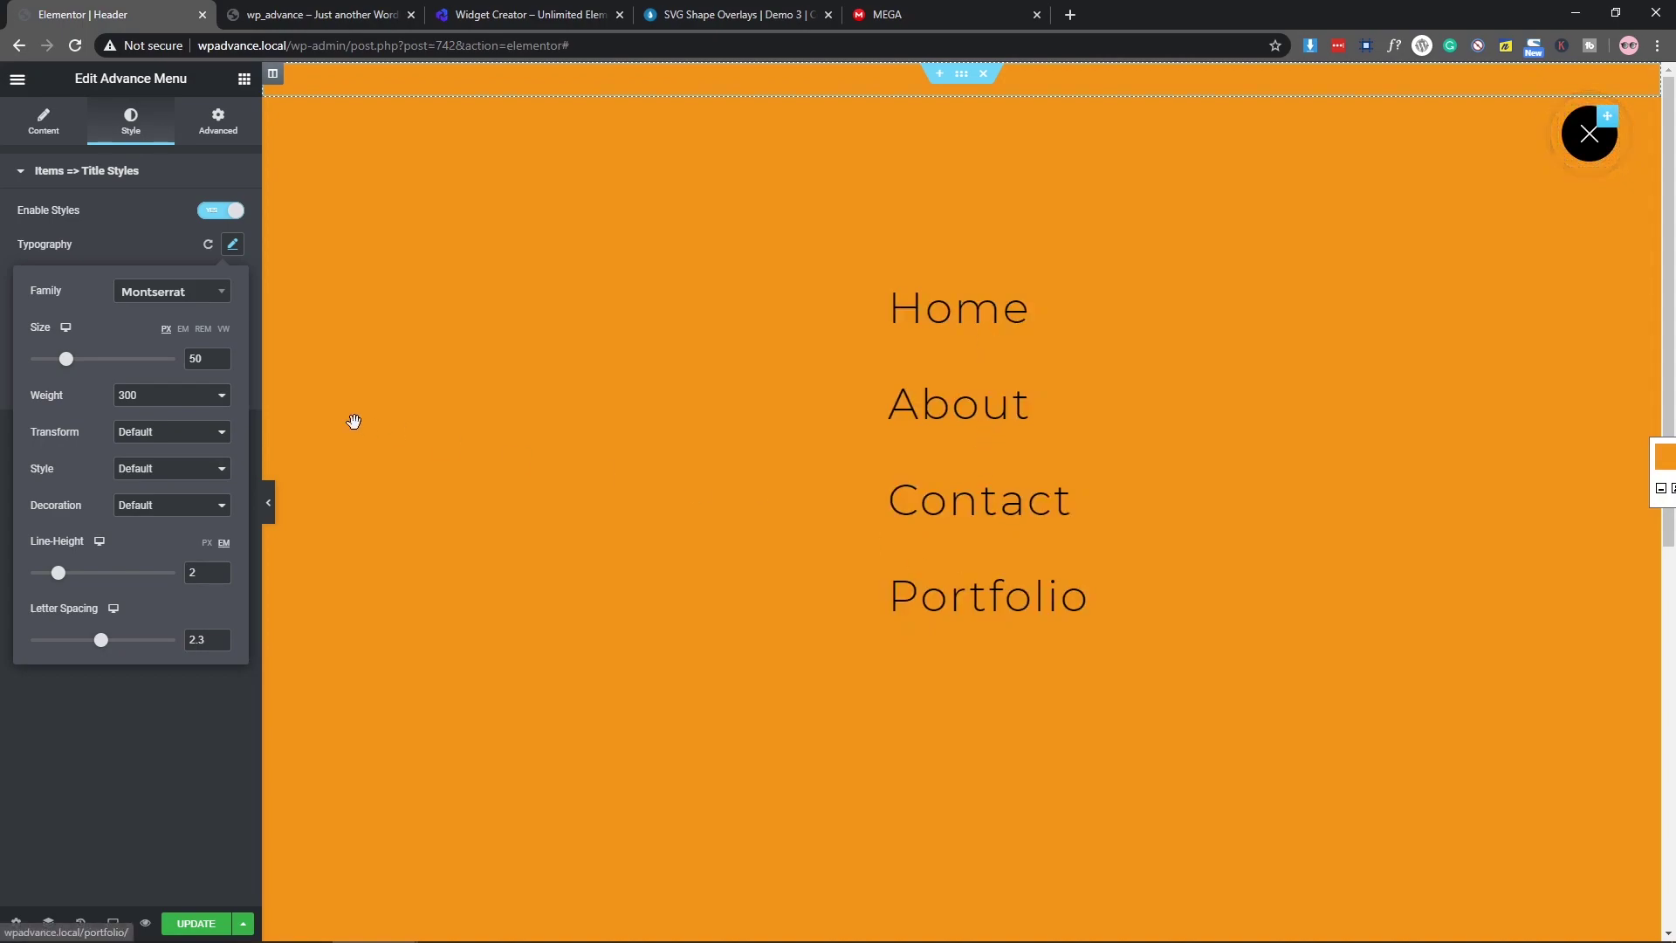
{"action": "key", "text": "Up"}
{"action": "key", "text": "Up"}
{"action": "key", "text": "Up"}
{"action": "key", "text": "Up"}
{"action": "key", "text": "Up"}
{"action": "key", "text": "Up"}
{"action": "key", "text": "Up"}
{"action": "key", "text": "Up"}
{"action": "key", "text": "Up"}
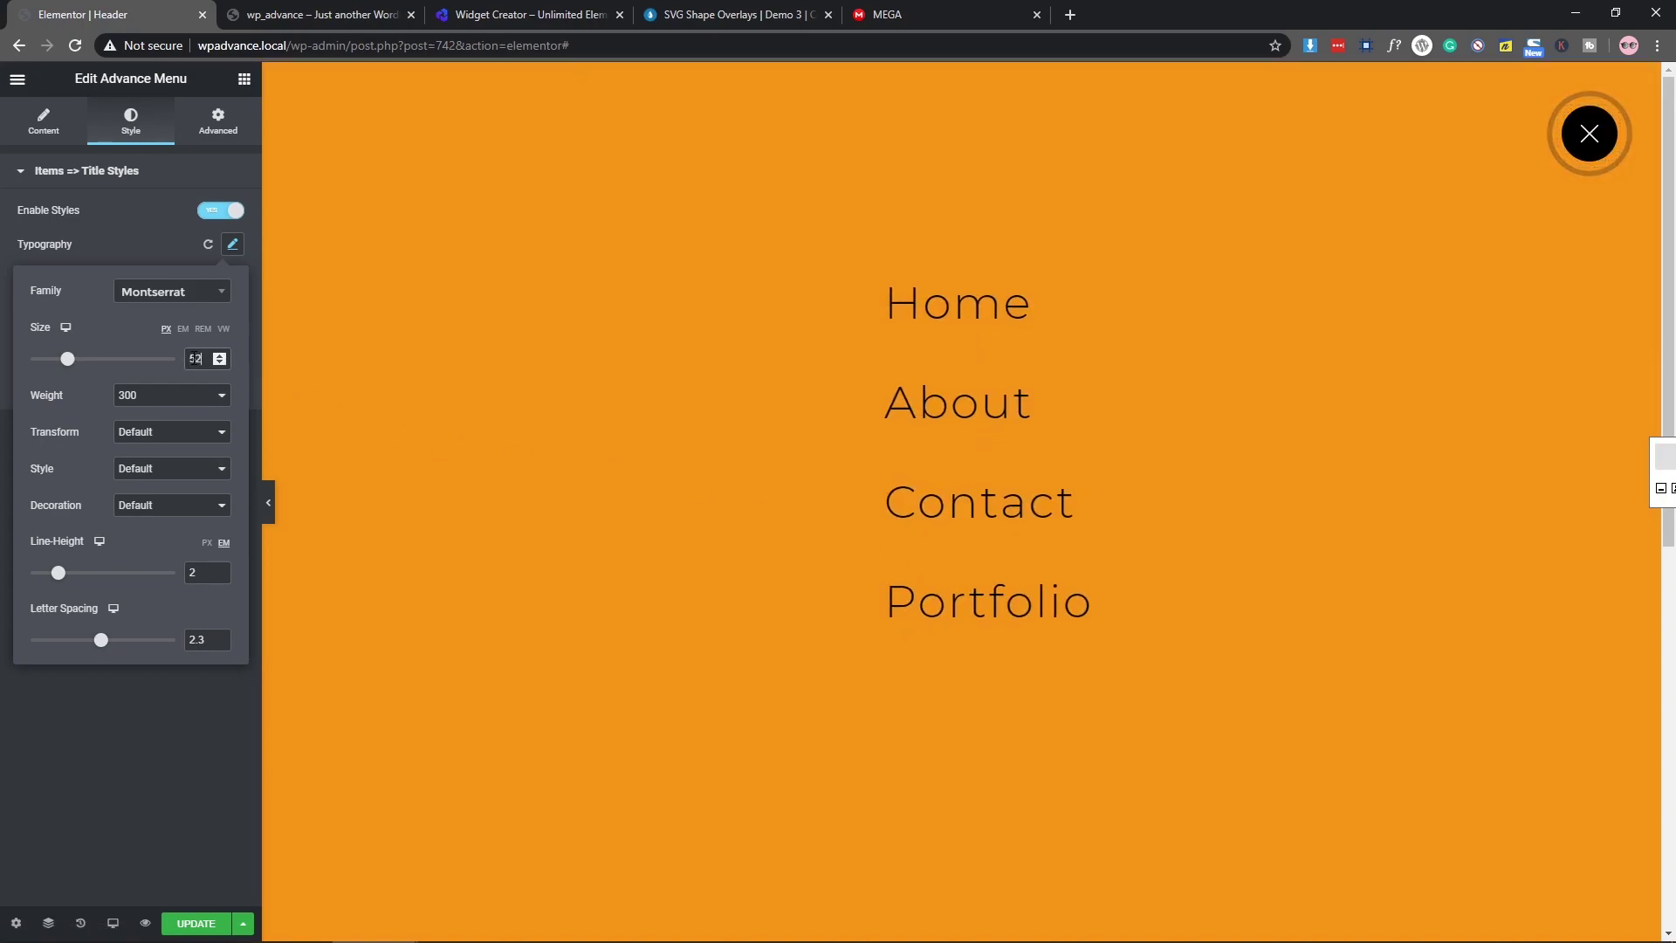
{"action": "key", "text": "Up"}
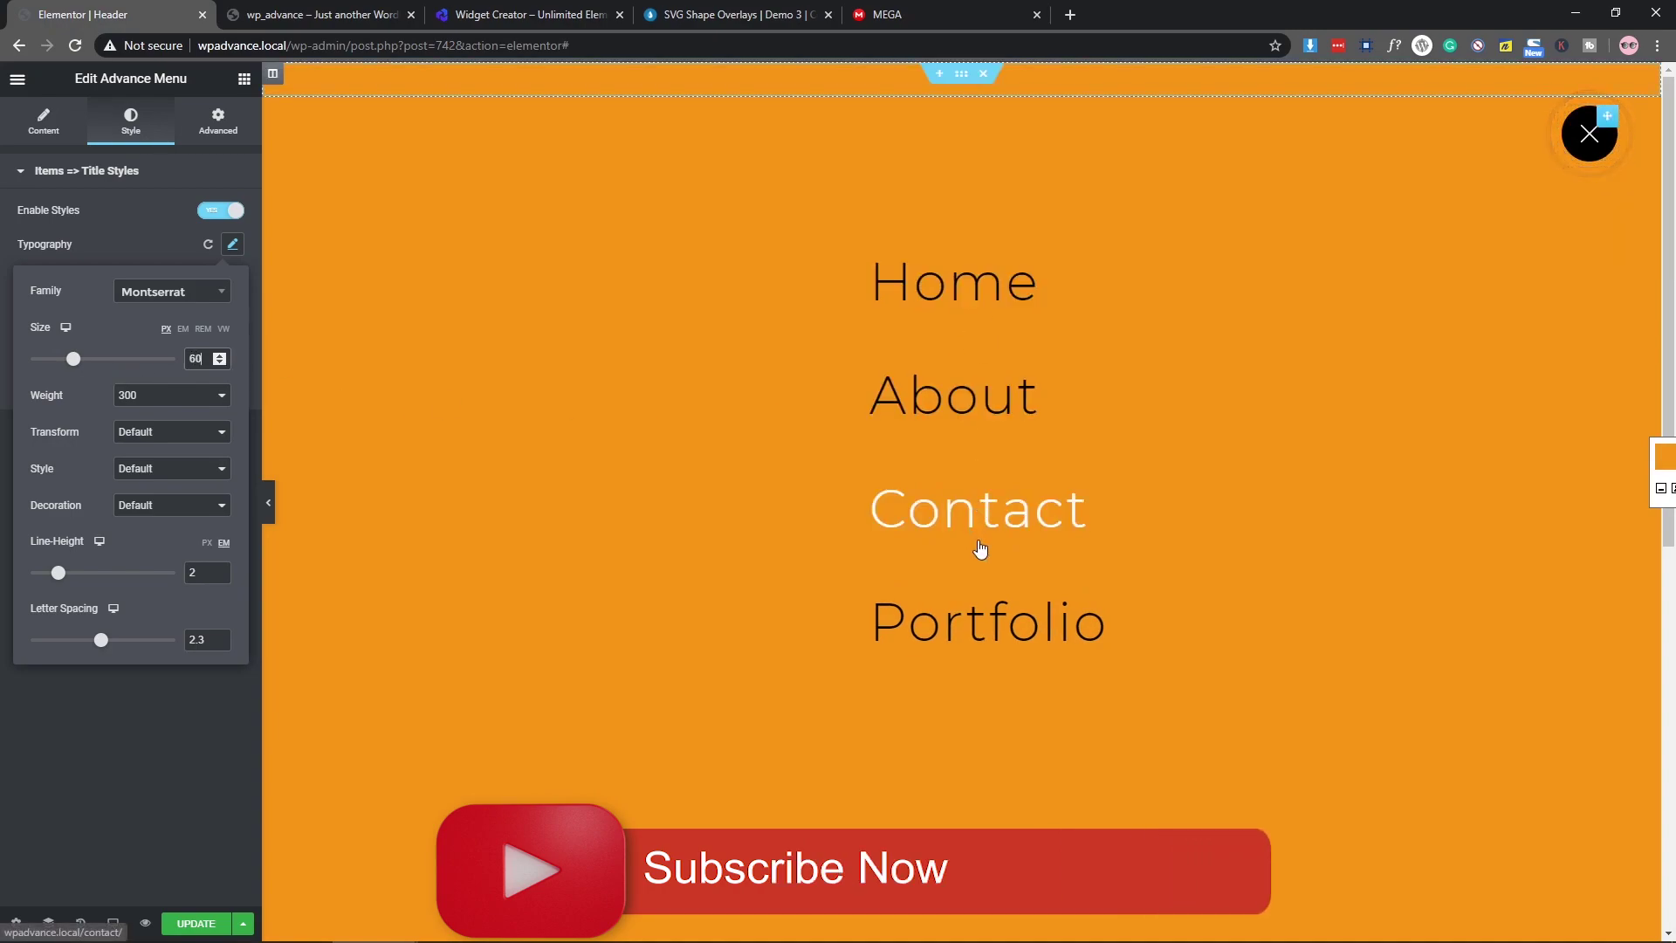
{"action": "left_click", "coordinate": [82, 756]}
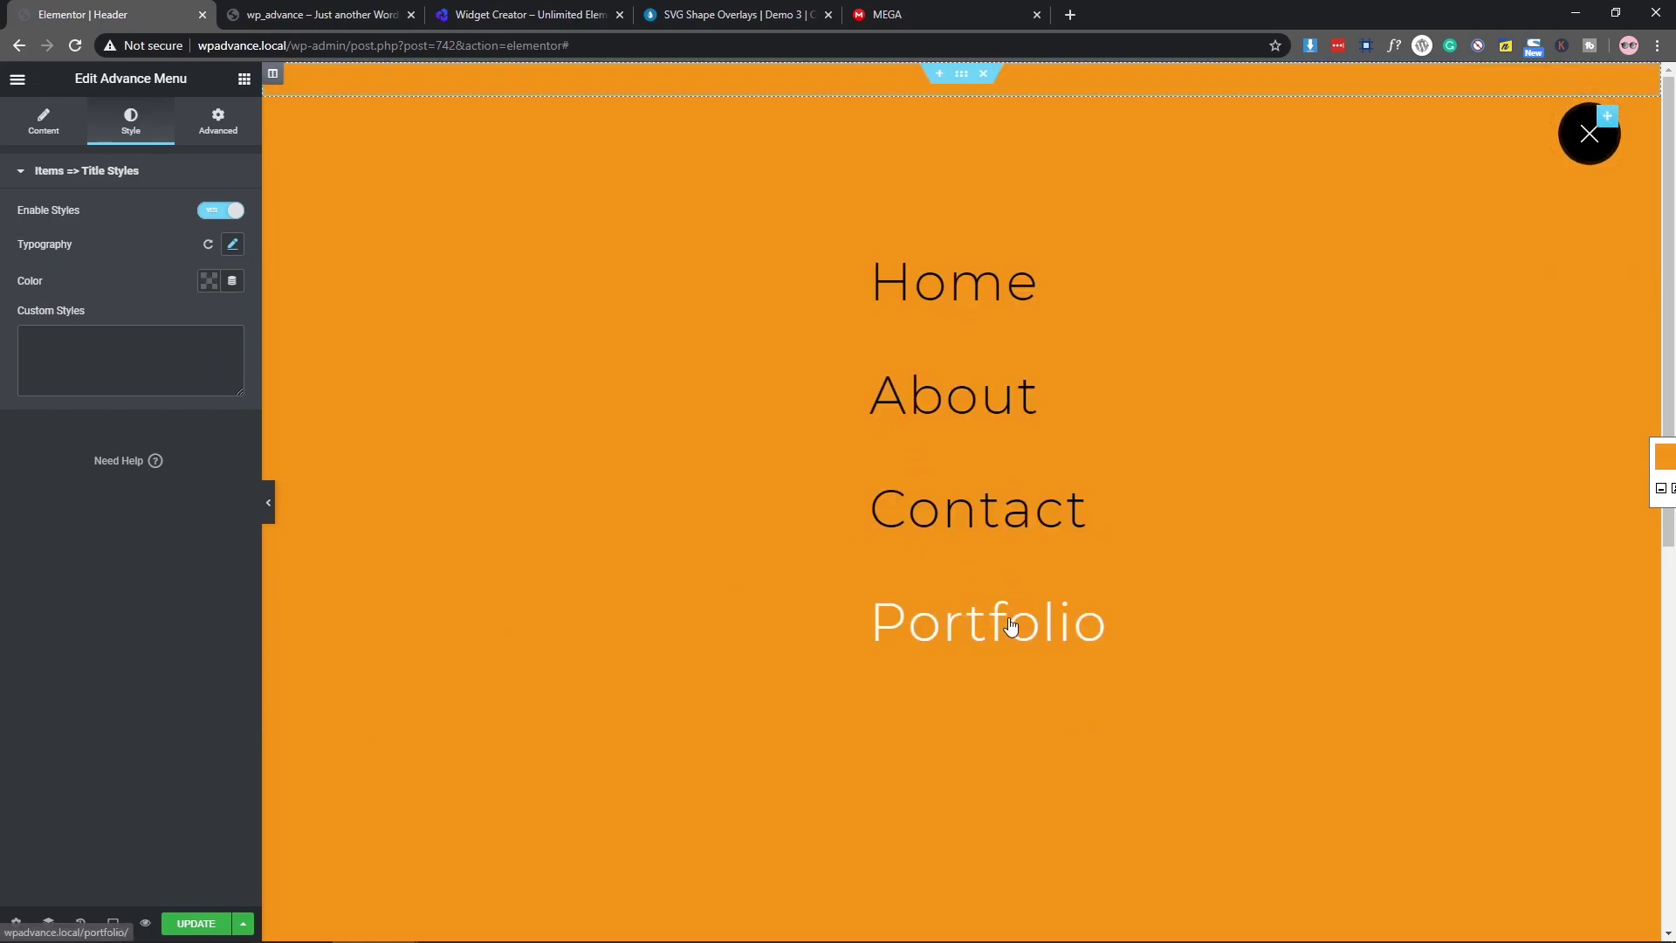
{"action": "left_click", "coordinate": [210, 281]}
{"action": "left_click", "coordinate": [299, 372]}
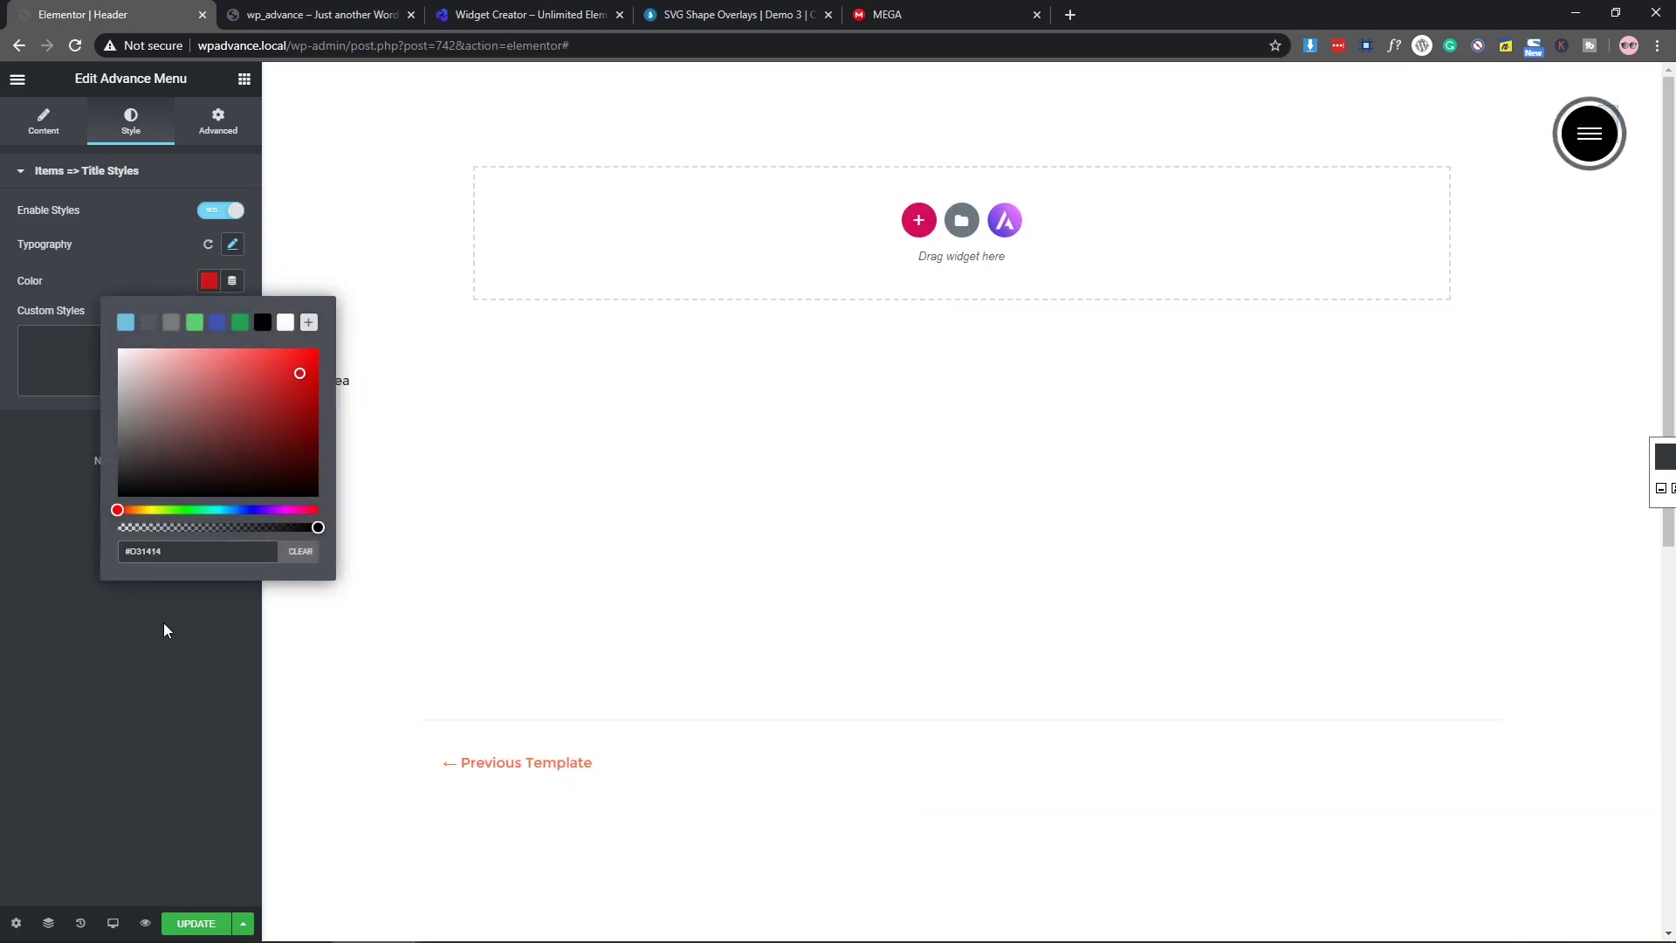
{"action": "left_click", "coordinate": [164, 623]}
{"action": "left_click", "coordinate": [1570, 156]}
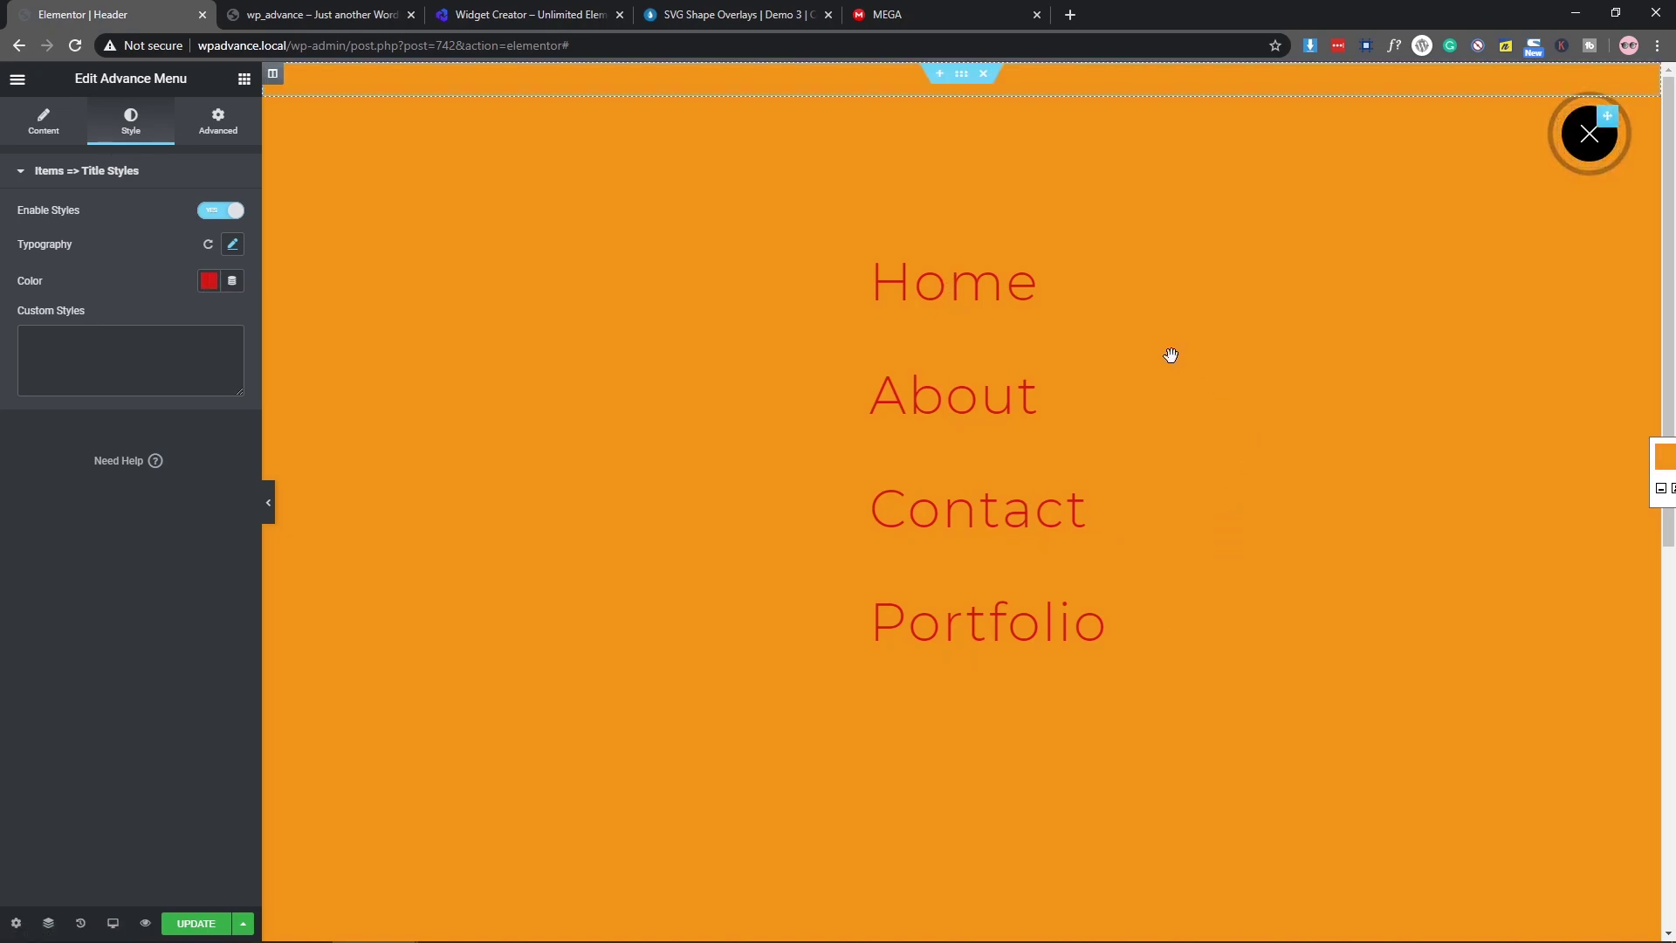
{"action": "left_click", "coordinate": [206, 281]}
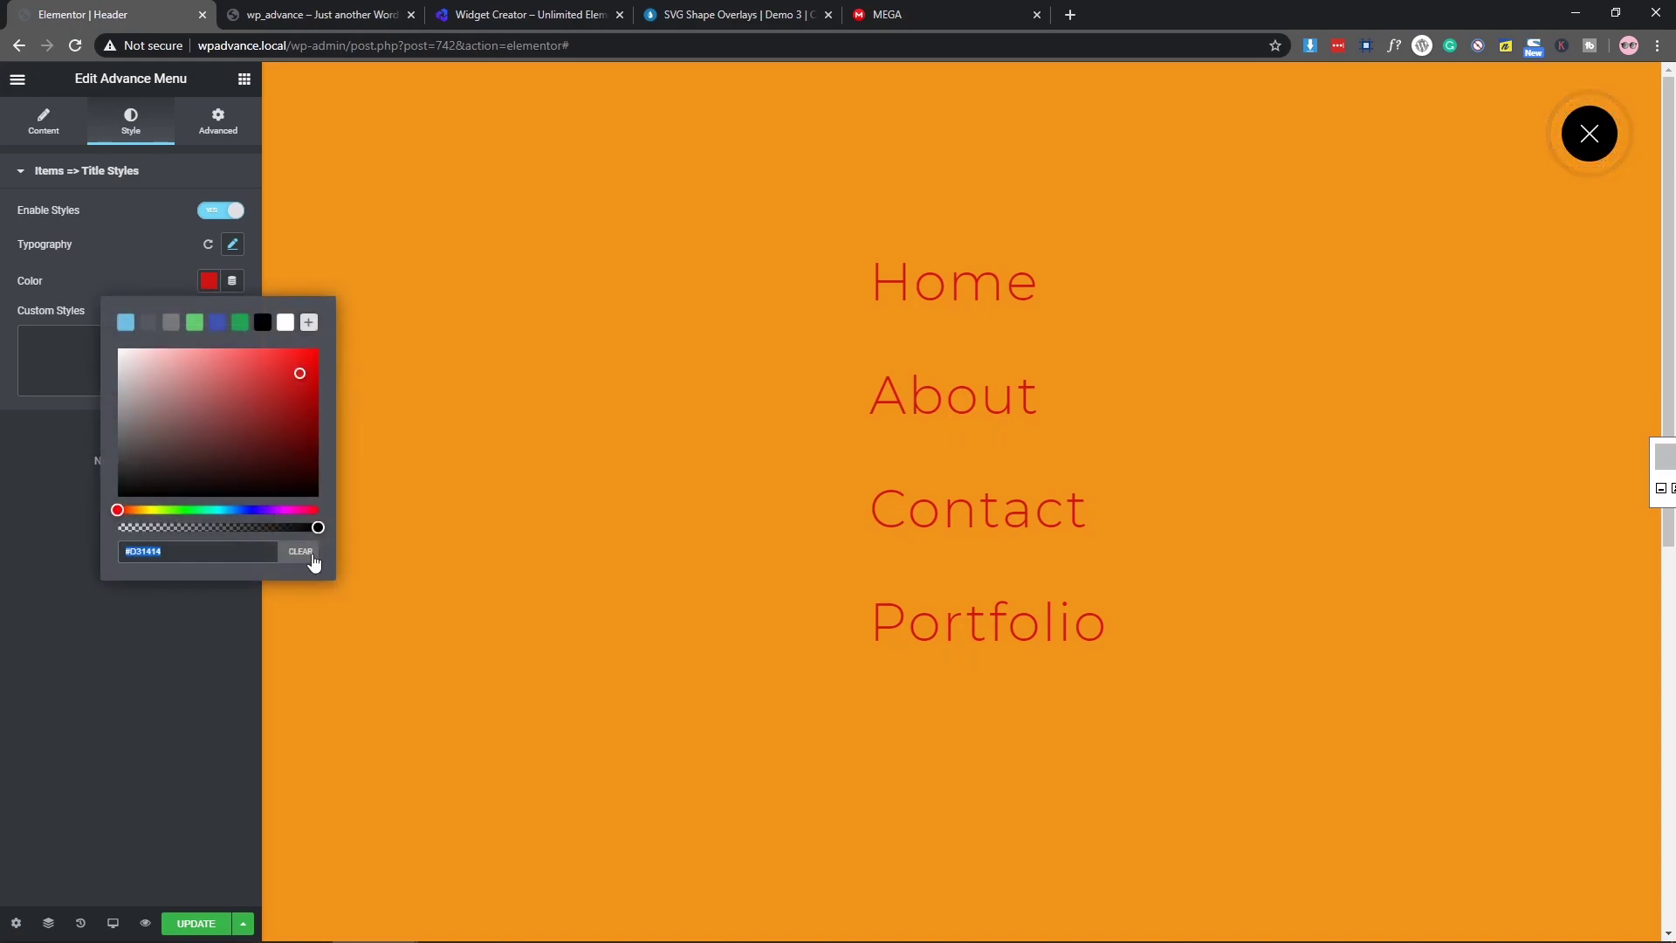
{"action": "left_click", "coordinate": [308, 560]}
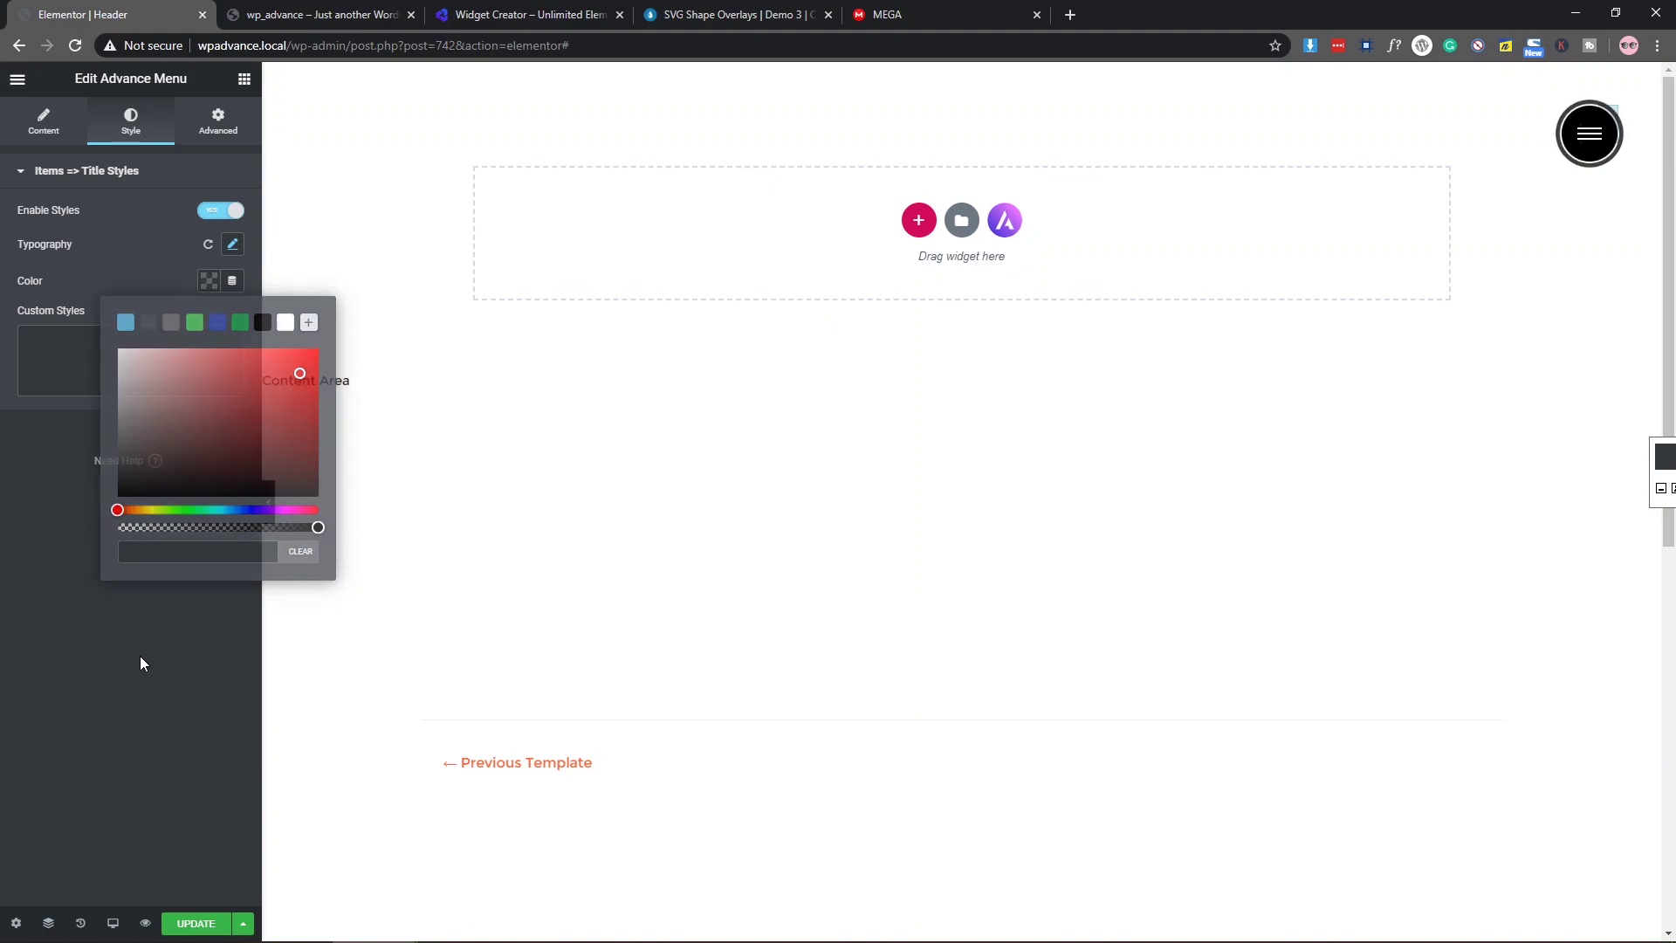
{"action": "left_click", "coordinate": [140, 656]}
{"action": "left_click", "coordinate": [1590, 148]}
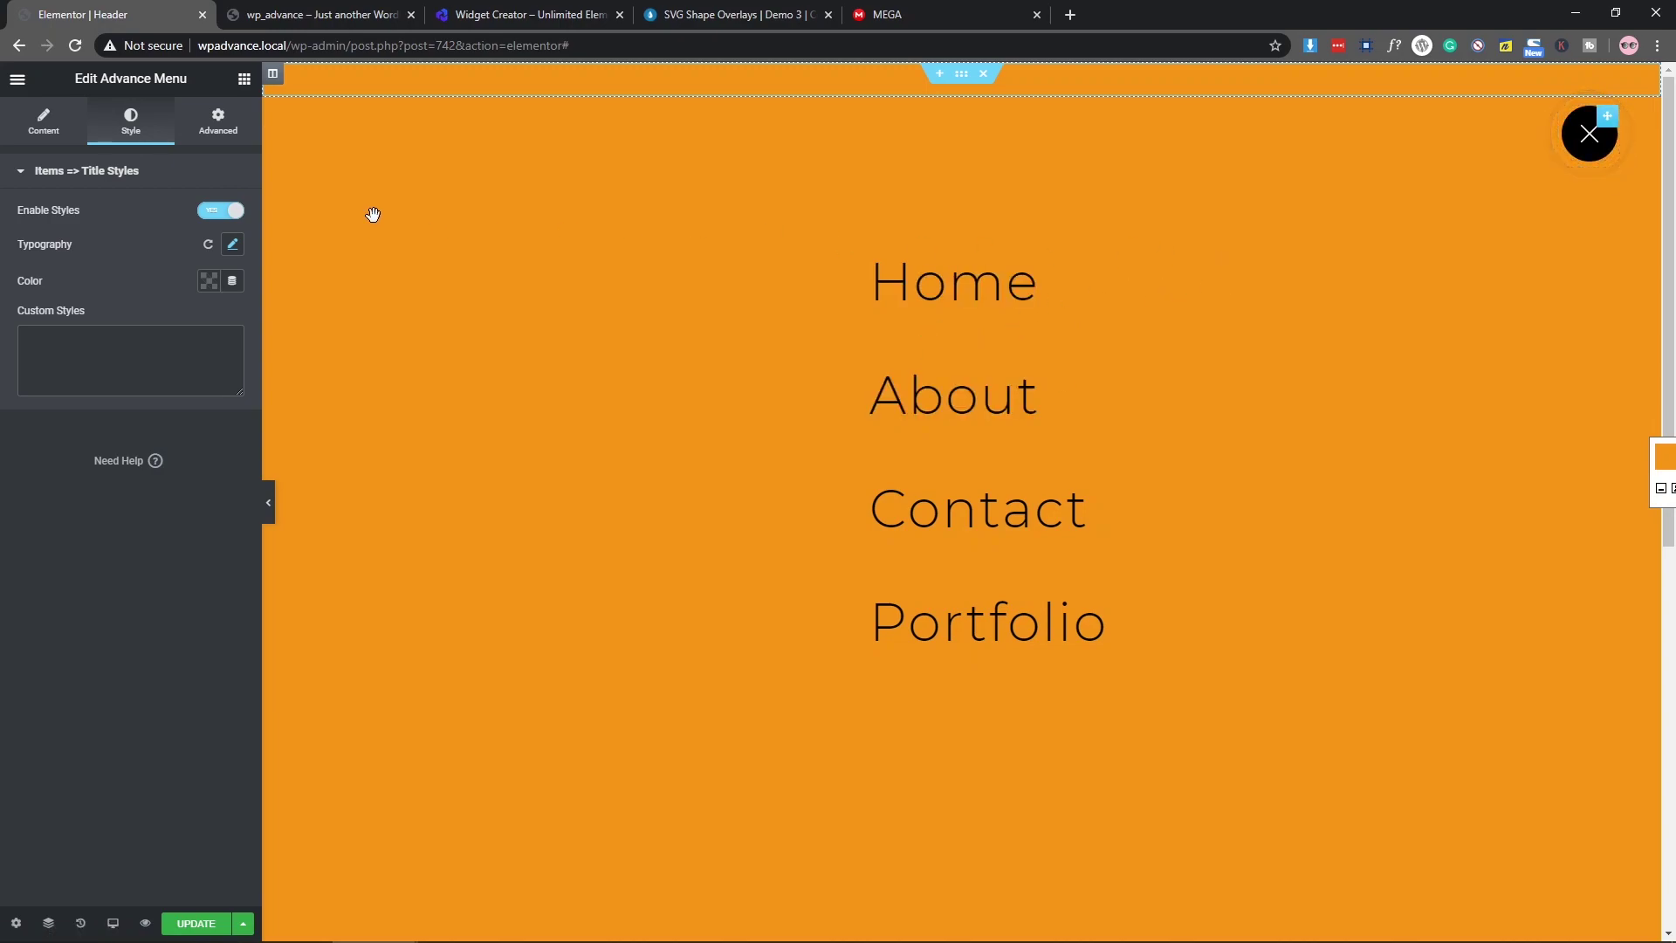
Step: Try purple menu text with a bright magenta hover colour and preview it in the overlay
{"action": "left_click", "coordinate": [43, 126]}
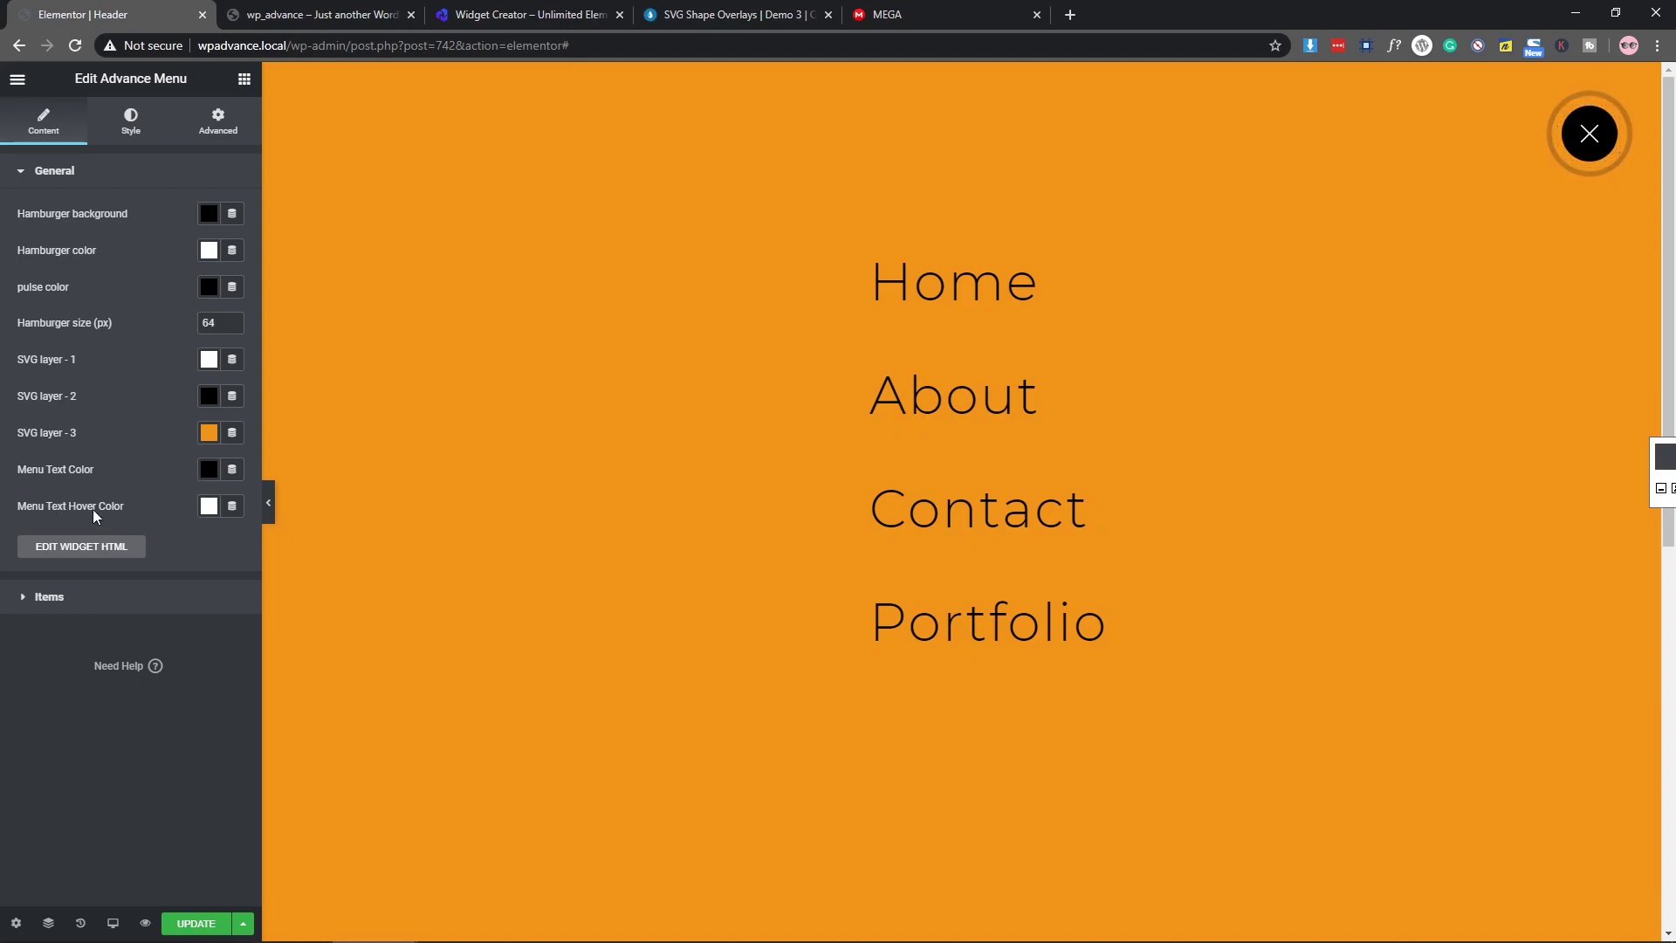
{"action": "left_click", "coordinate": [210, 471]}
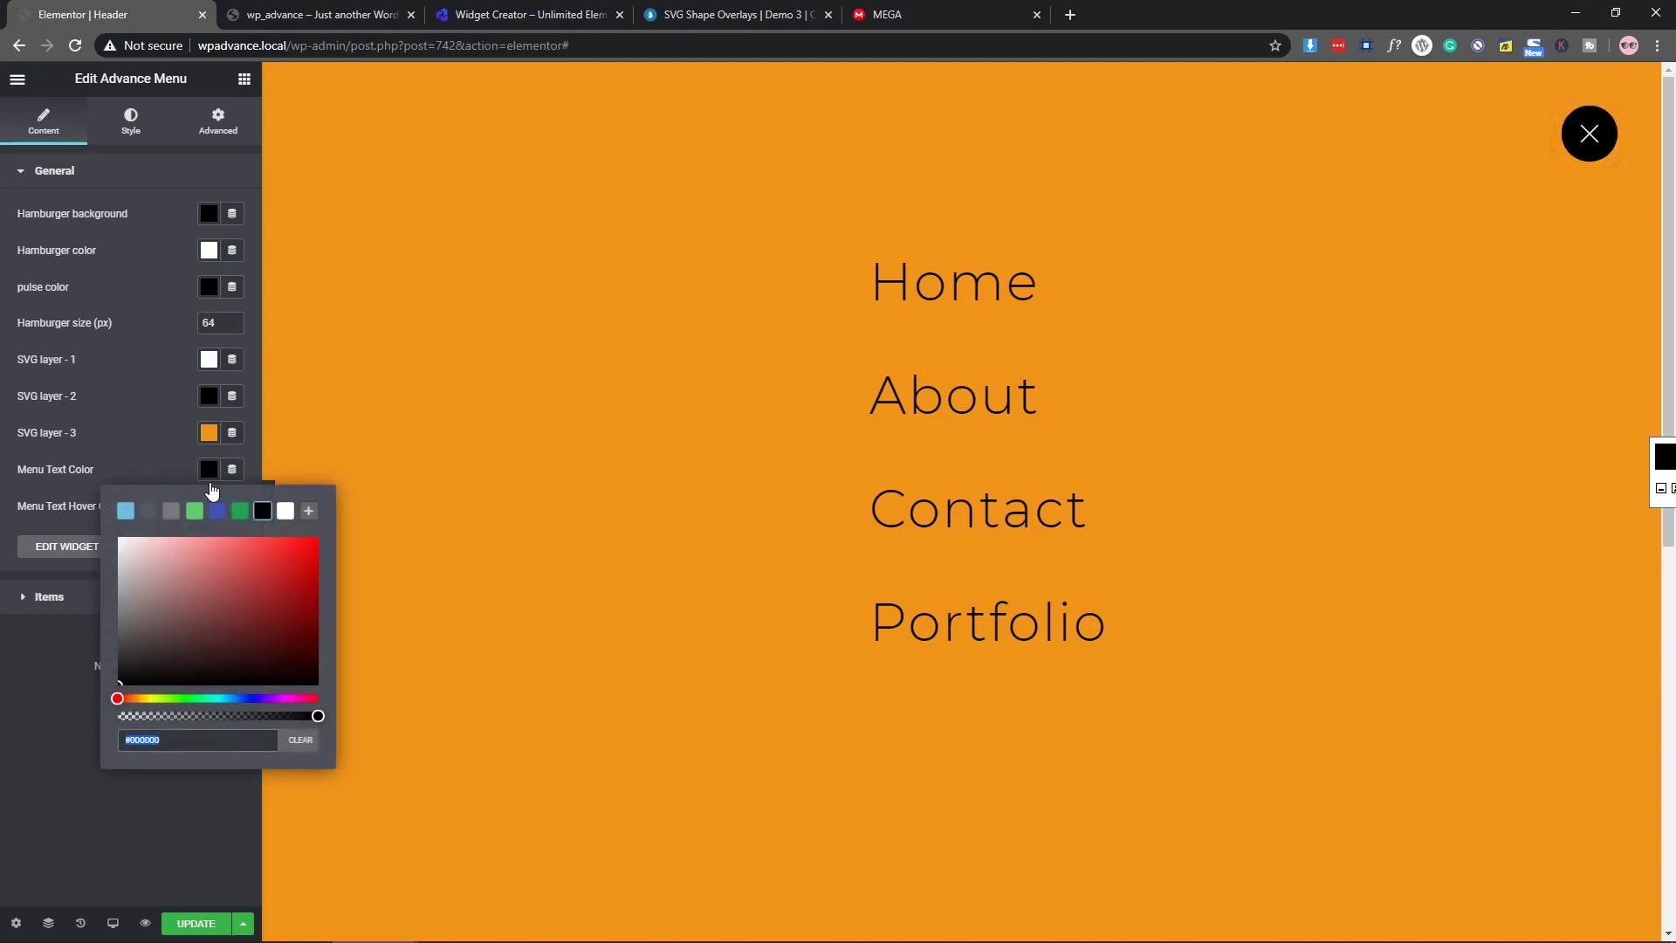
{"action": "left_click", "coordinate": [268, 696]}
{"action": "left_click", "coordinate": [303, 563]}
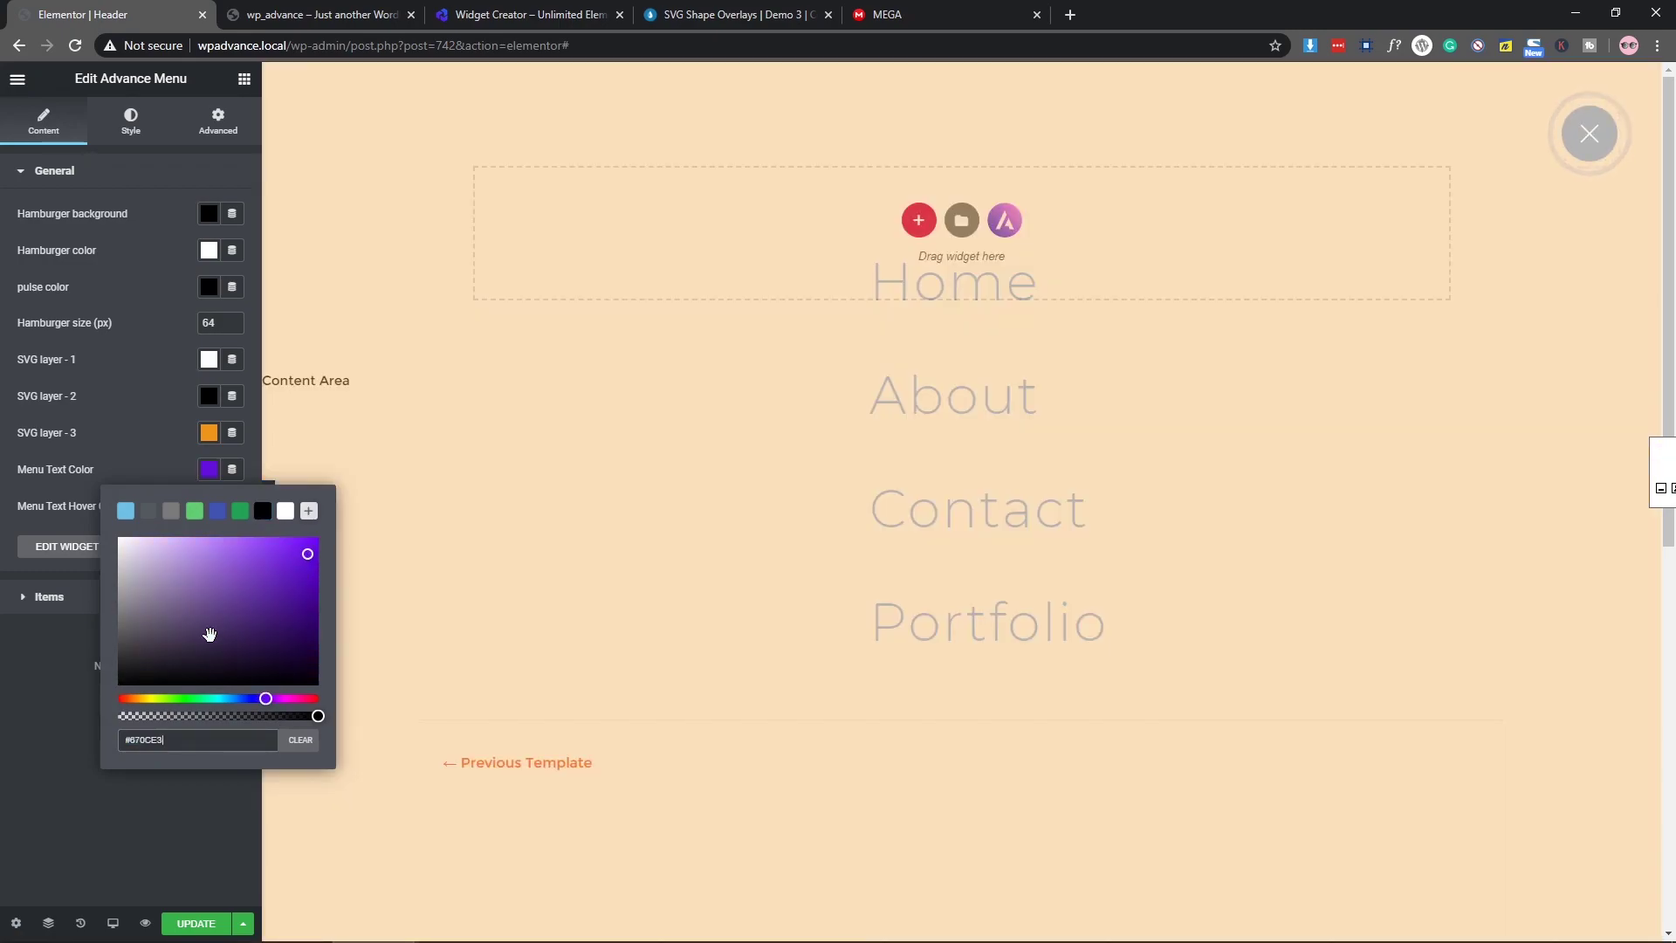
{"action": "left_click", "coordinate": [43, 693]}
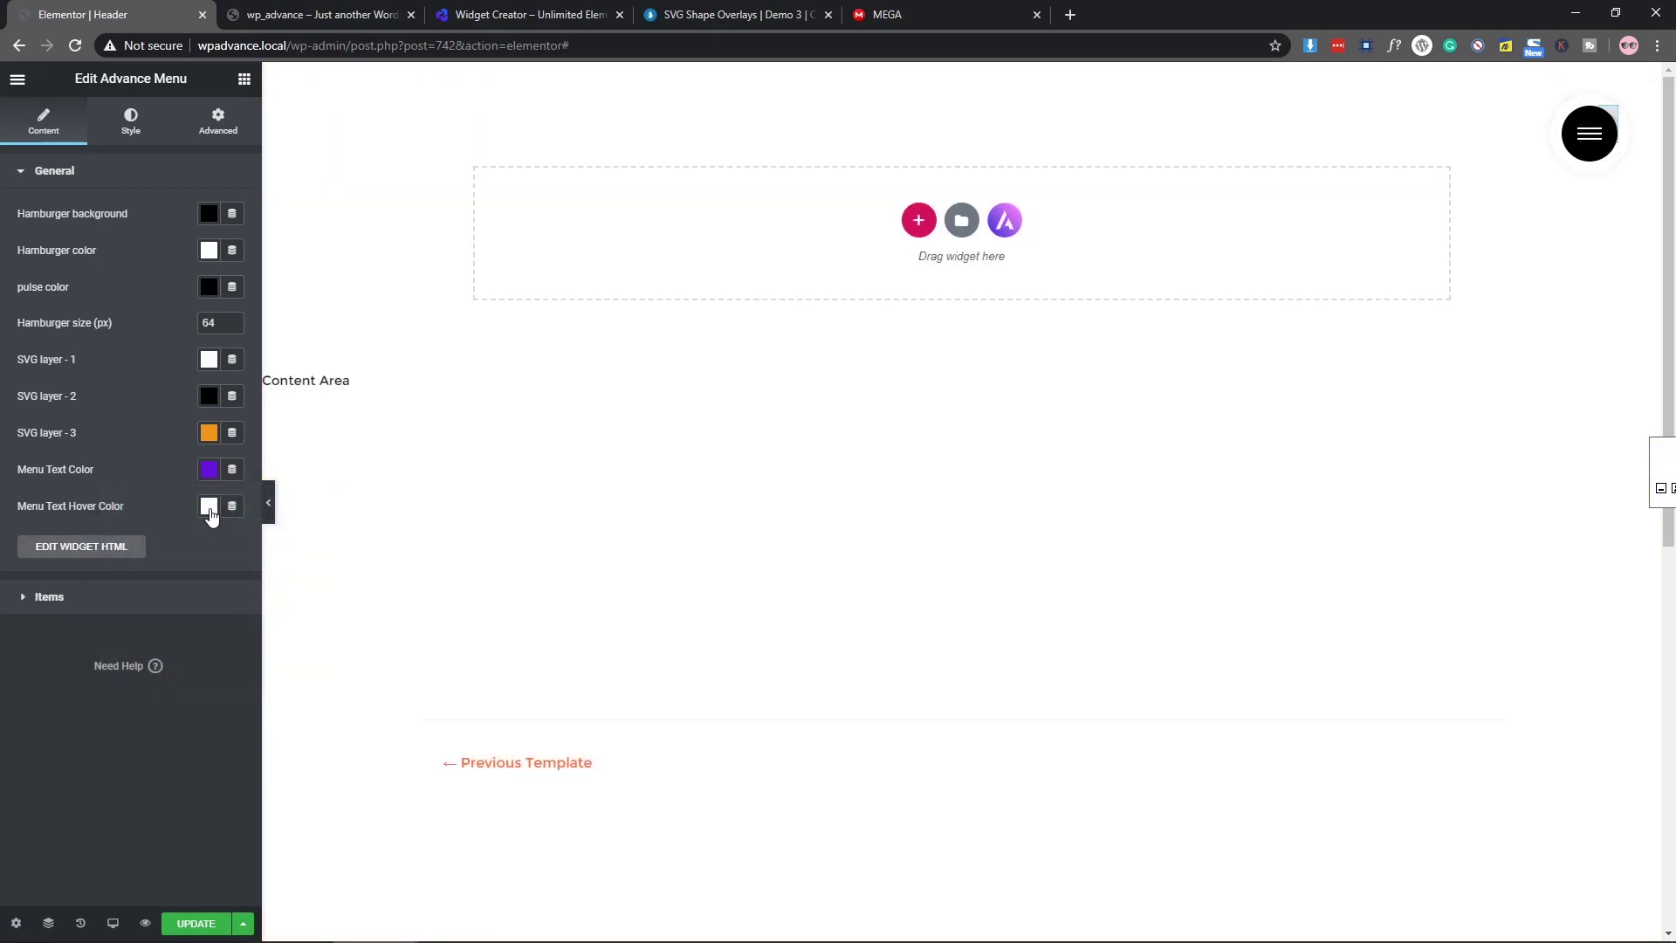
{"action": "left_click", "coordinate": [209, 511]}
{"action": "left_click", "coordinate": [284, 735]}
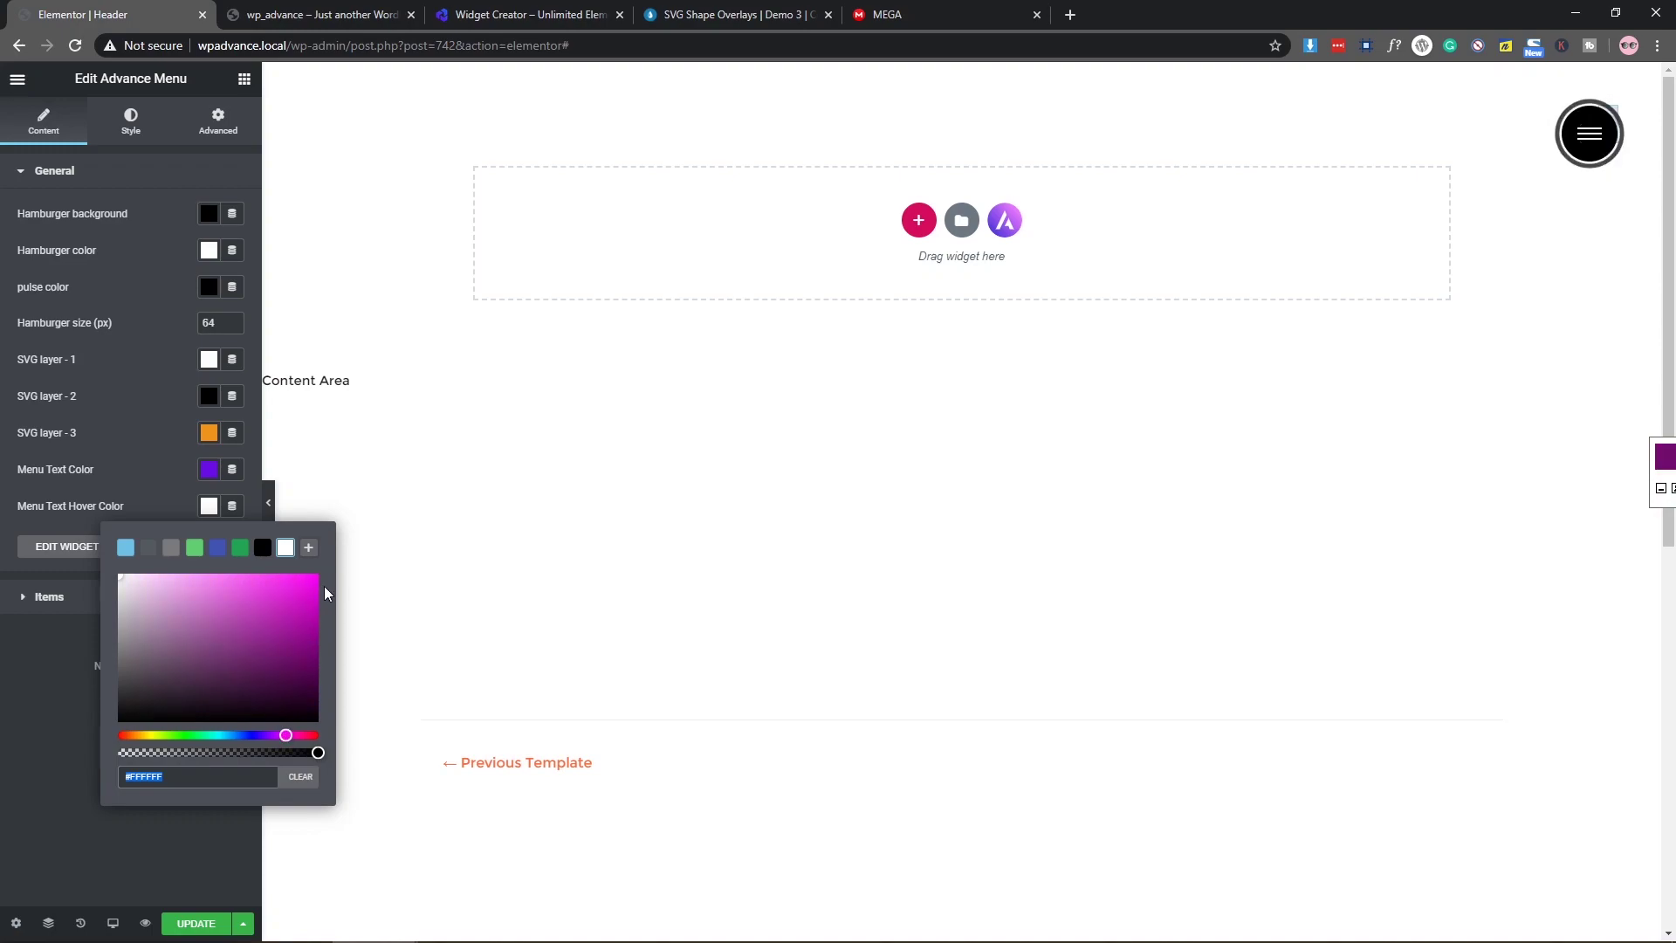
{"action": "left_click", "coordinate": [314, 579]}
{"action": "left_click", "coordinate": [98, 666]}
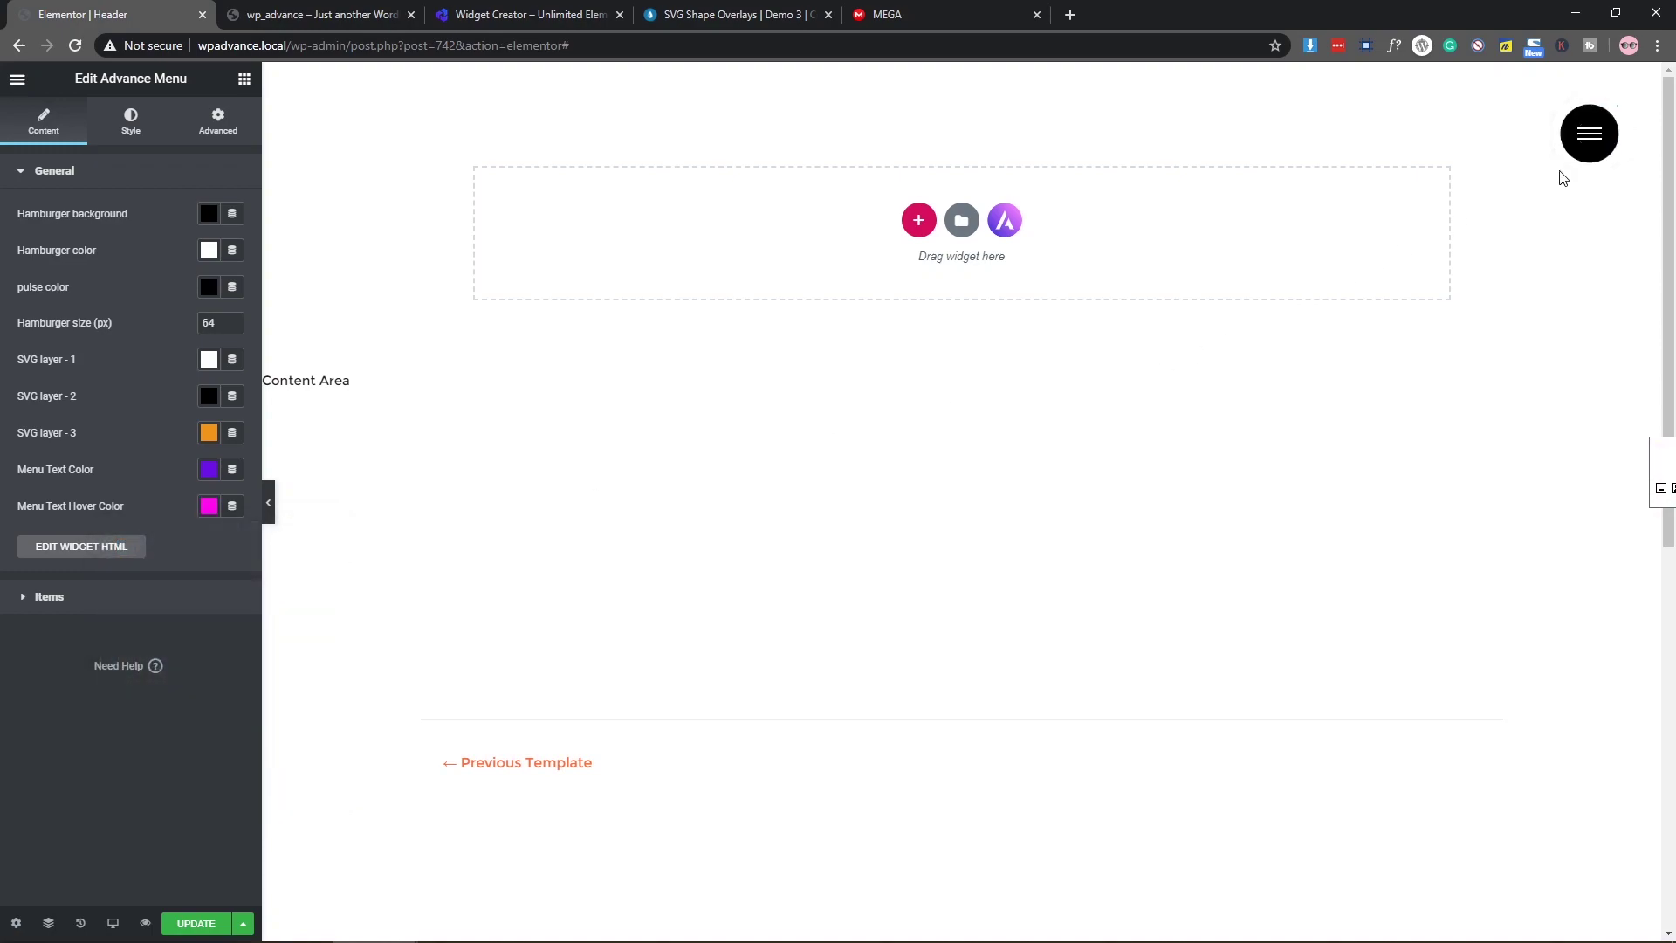
{"action": "left_click", "coordinate": [1590, 161]}
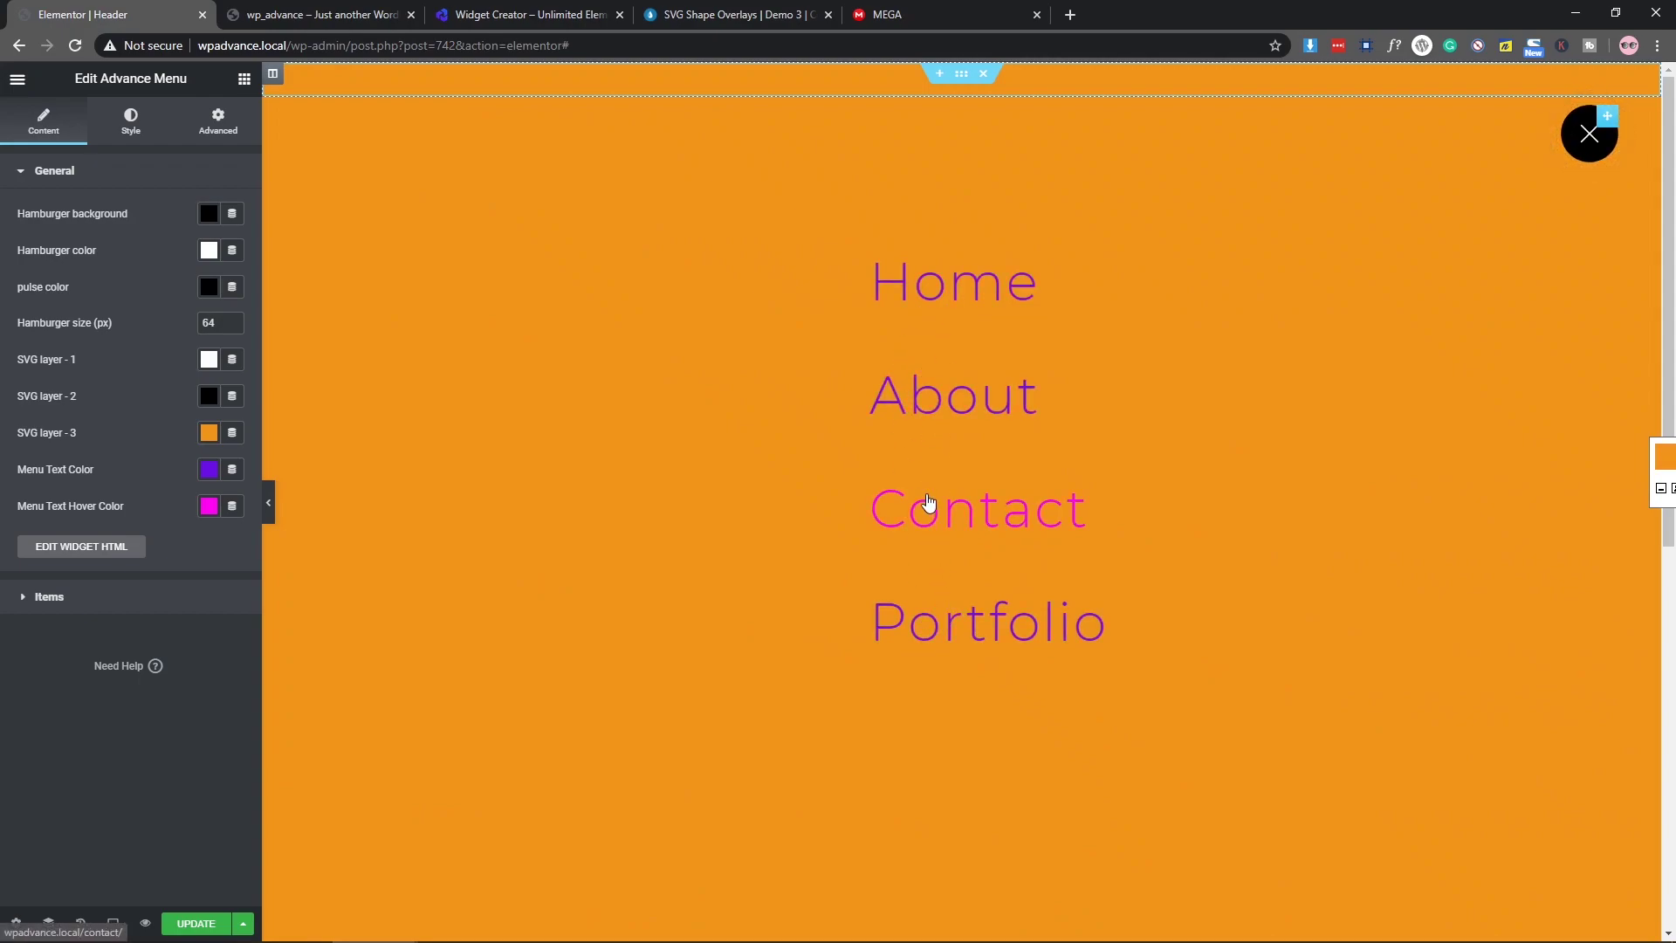
Step: Revert the menu text to black and the hover colour to white, then recheck the overlay
{"action": "left_click", "coordinate": [210, 469]}
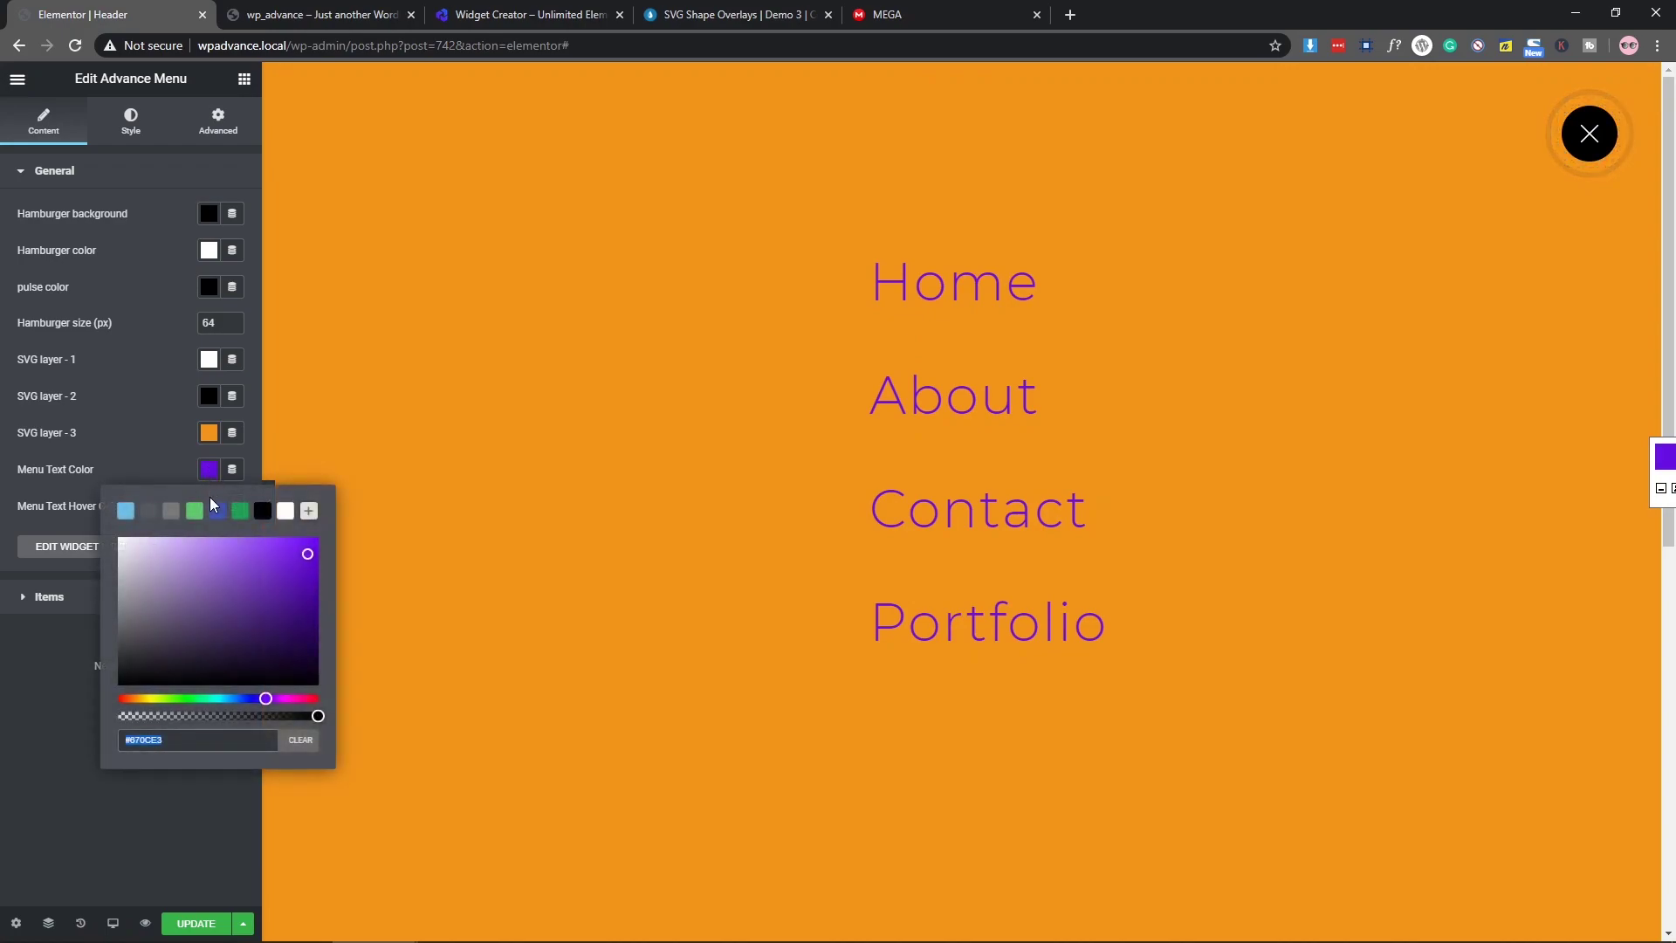
{"action": "left_click_drag", "start_coordinate": [180, 610], "coordinate": [94, 696]}
{"action": "left_click", "coordinate": [51, 670]}
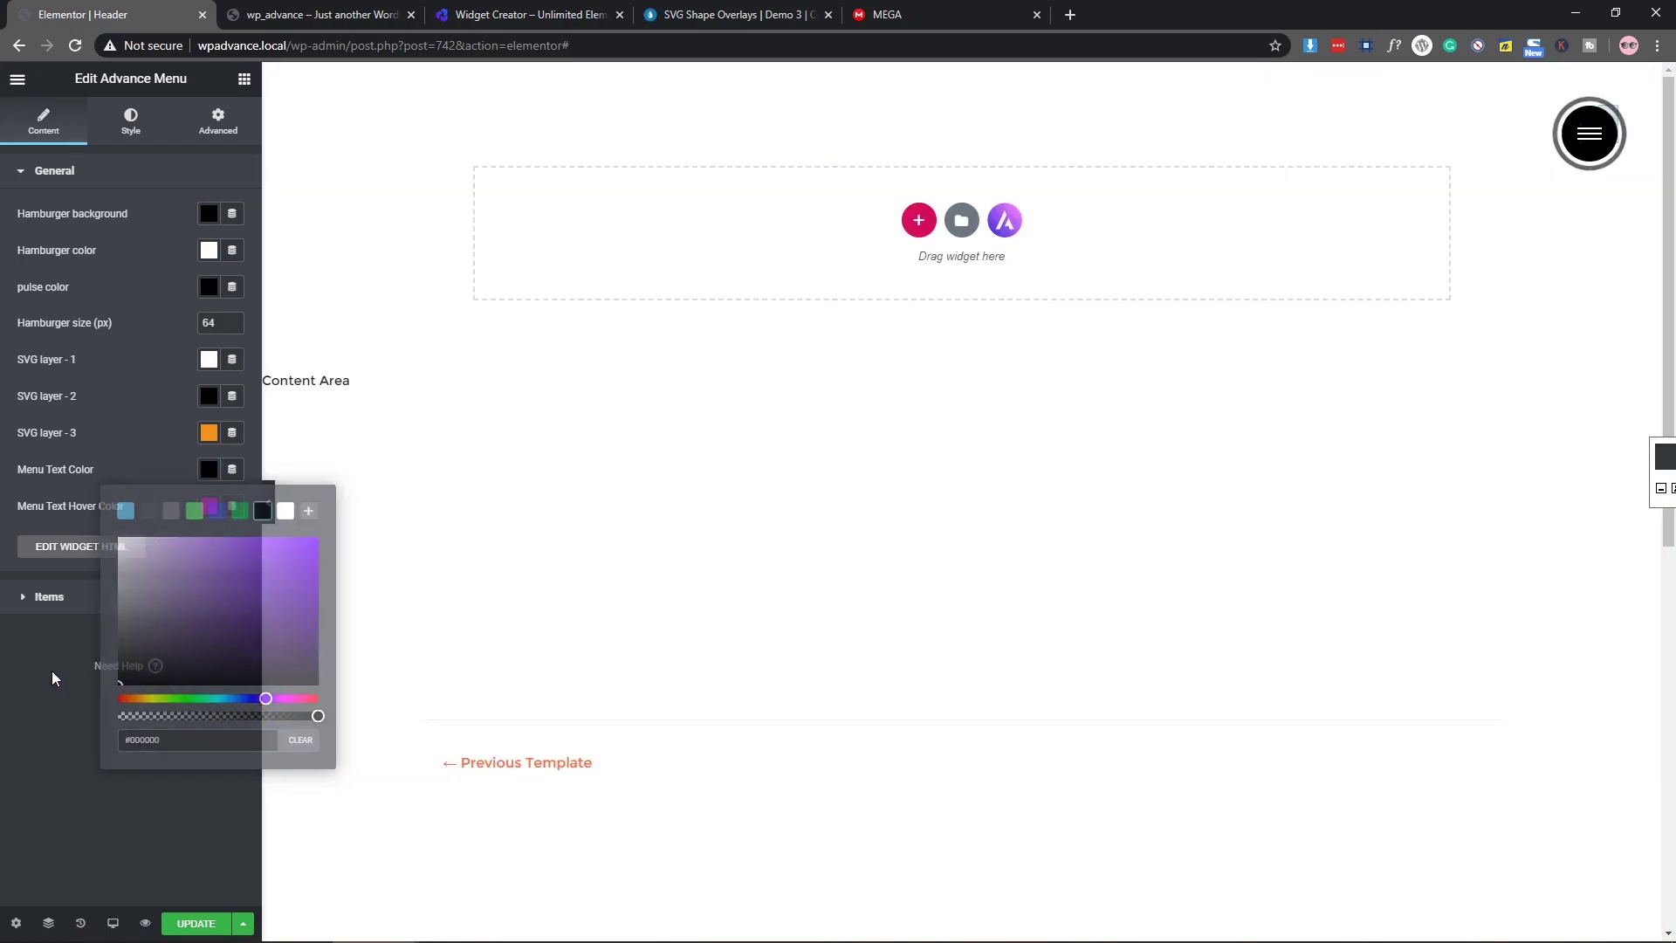
{"action": "left_click", "coordinate": [208, 506]}
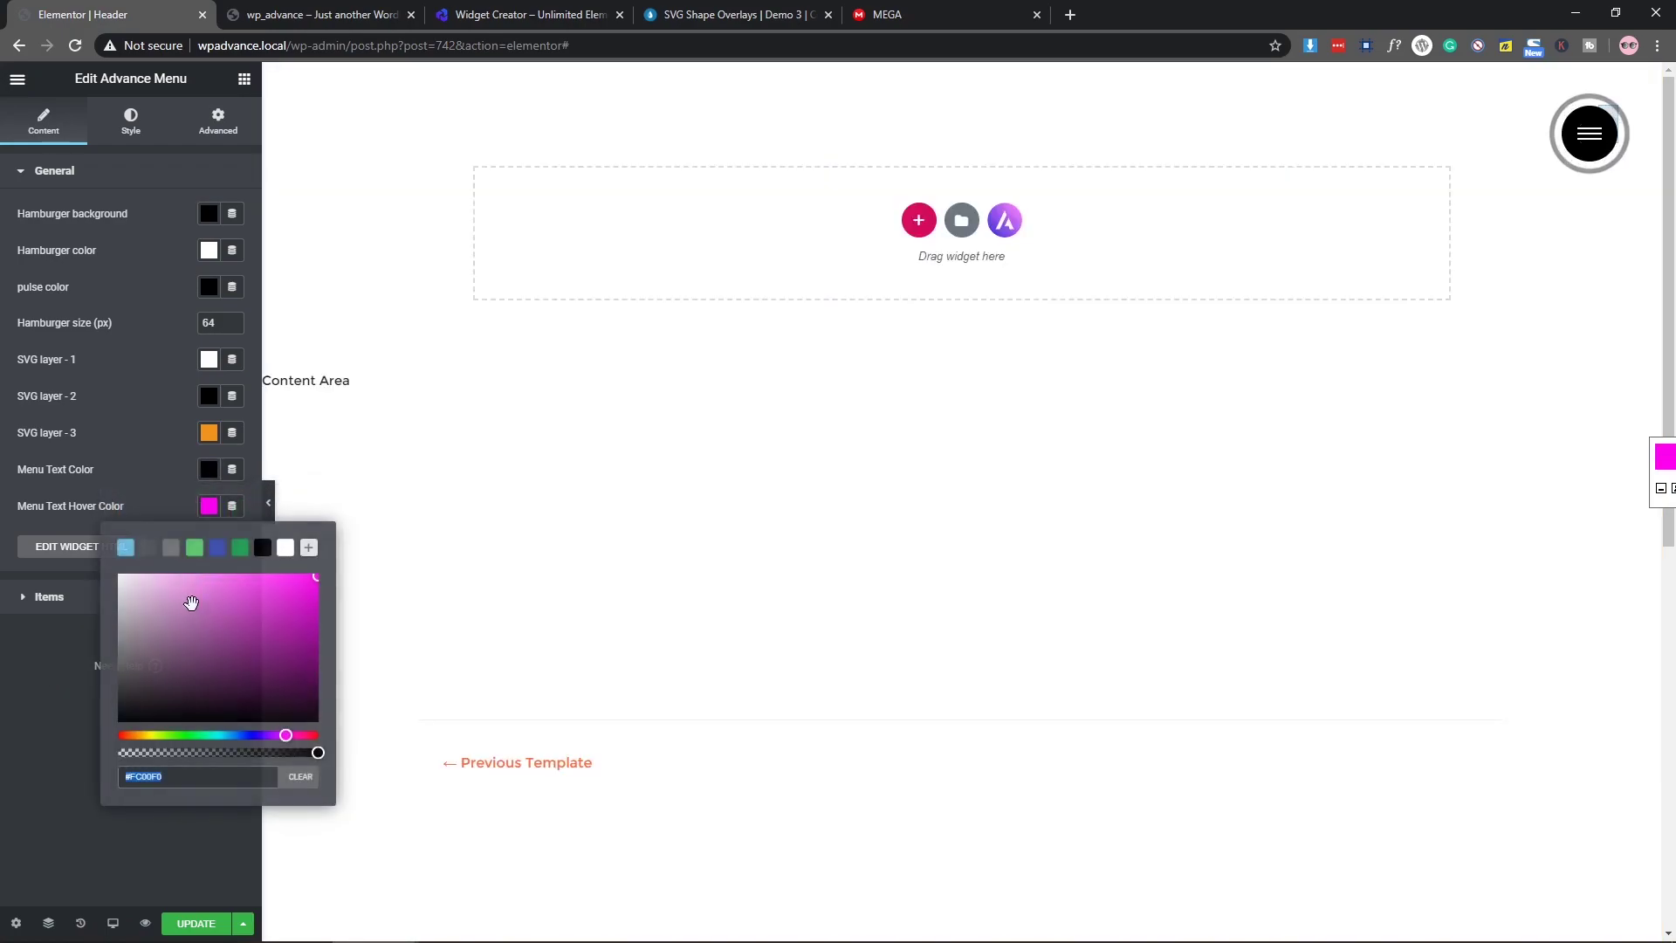
{"action": "left_click", "coordinate": [40, 700]}
{"action": "left_click", "coordinate": [1589, 135]}
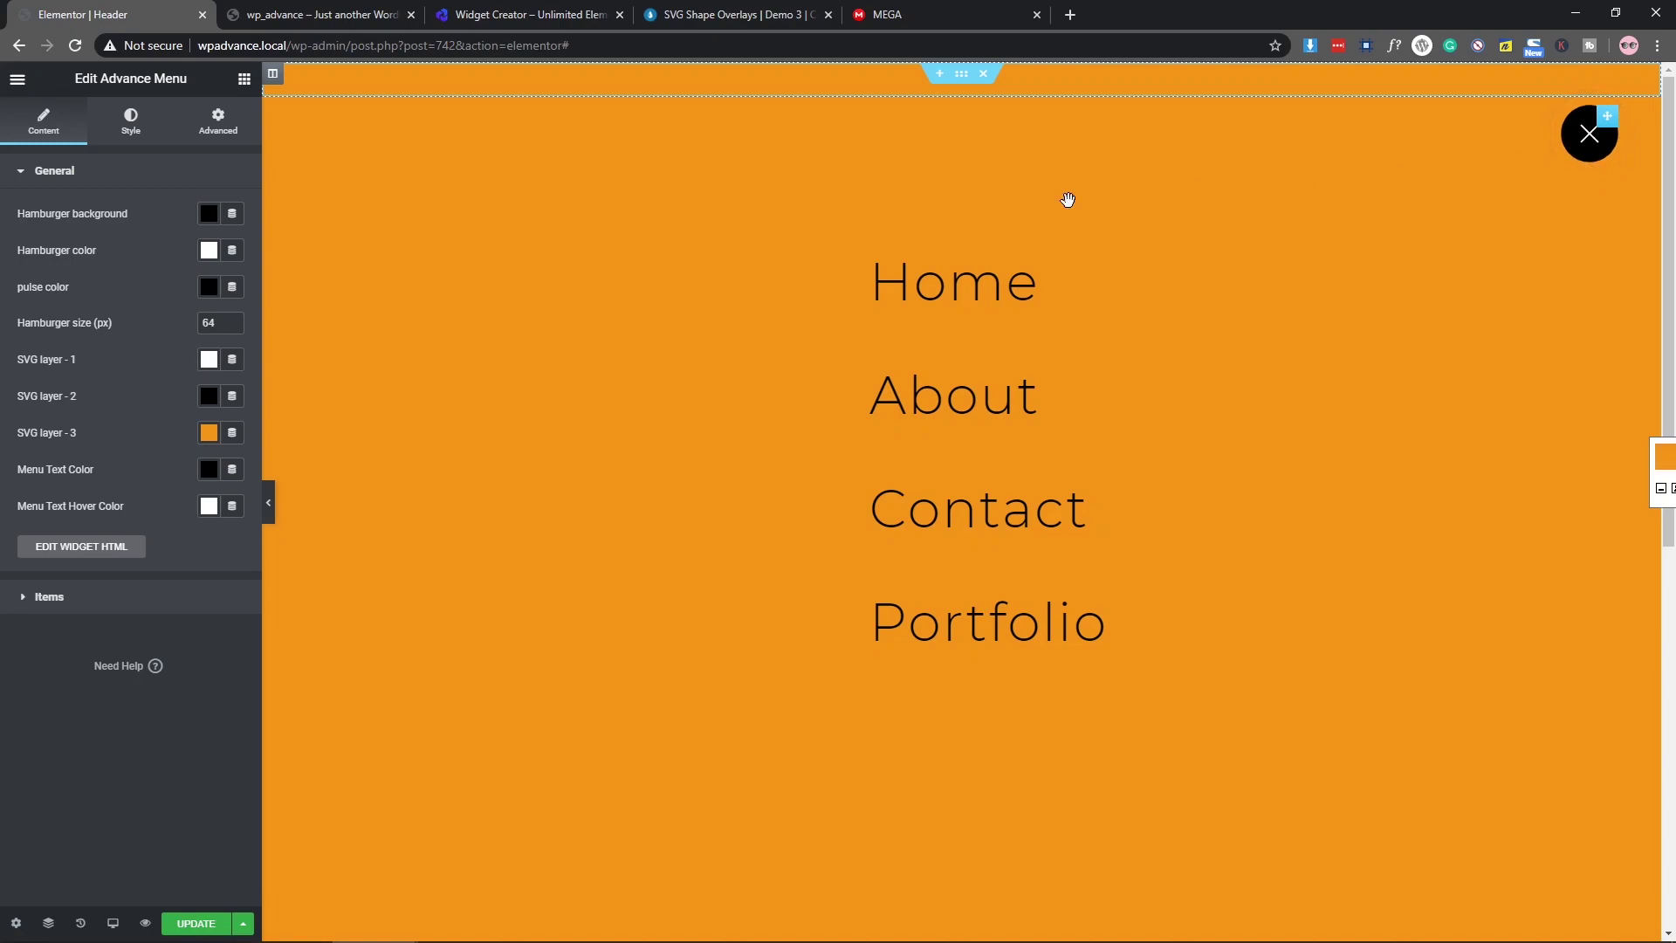
Step: Set the hamburger button background to violet after briefly trying red
{"action": "left_click", "coordinate": [208, 212]}
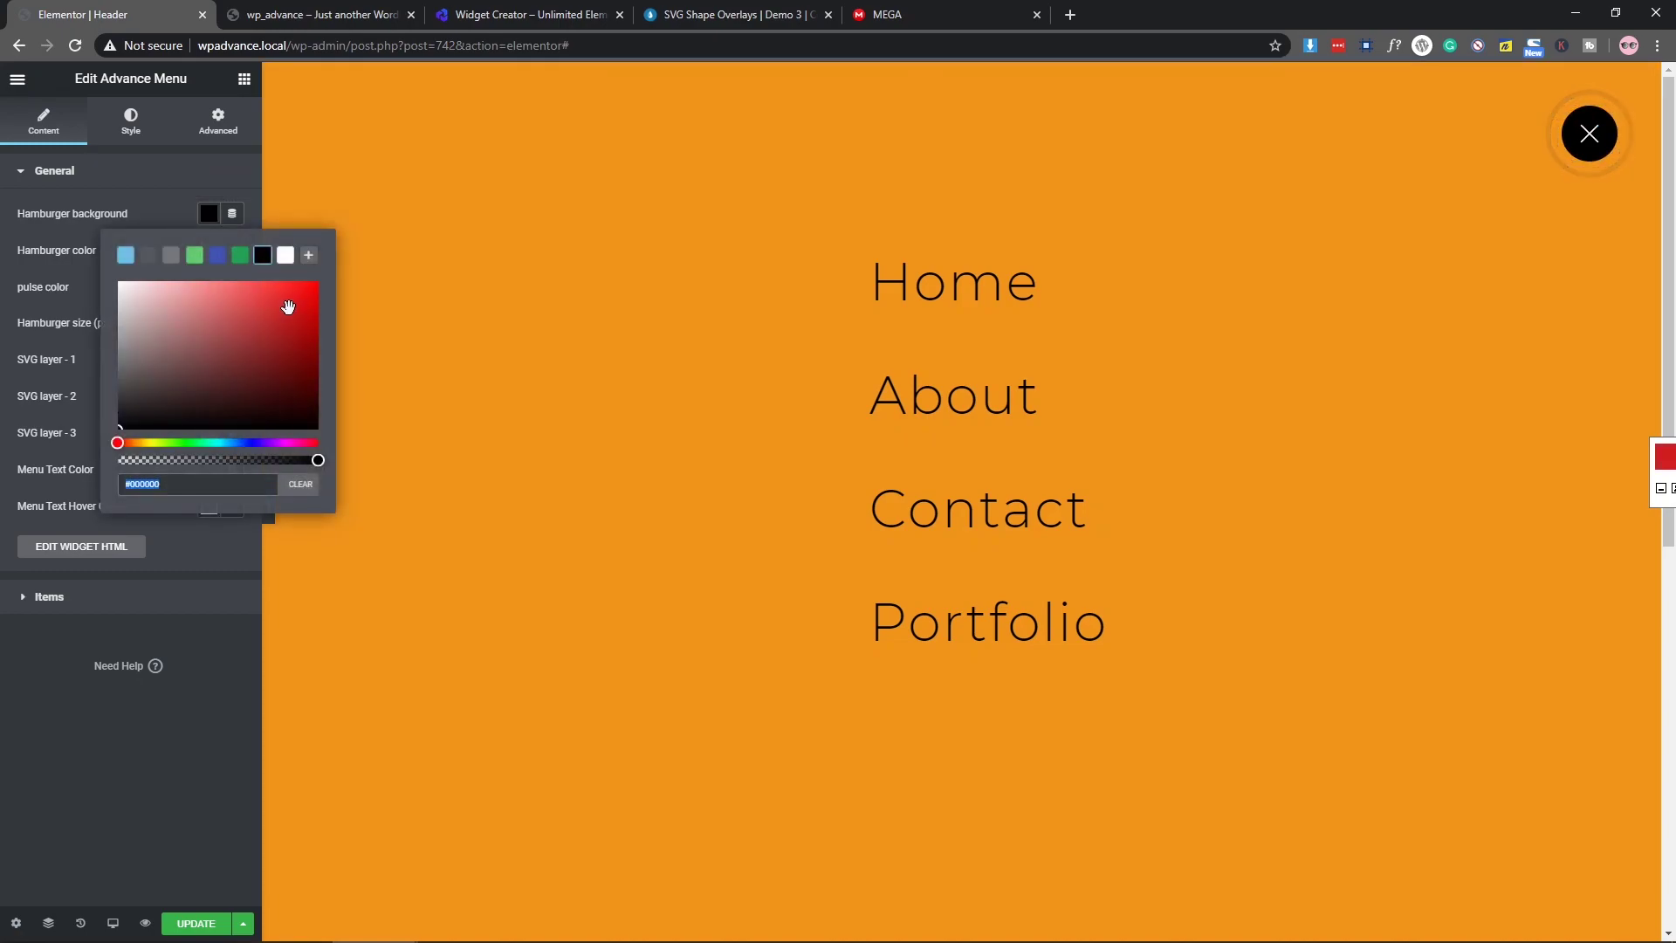
{"action": "left_click", "coordinate": [389, 261]}
{"action": "left_click", "coordinate": [134, 810]}
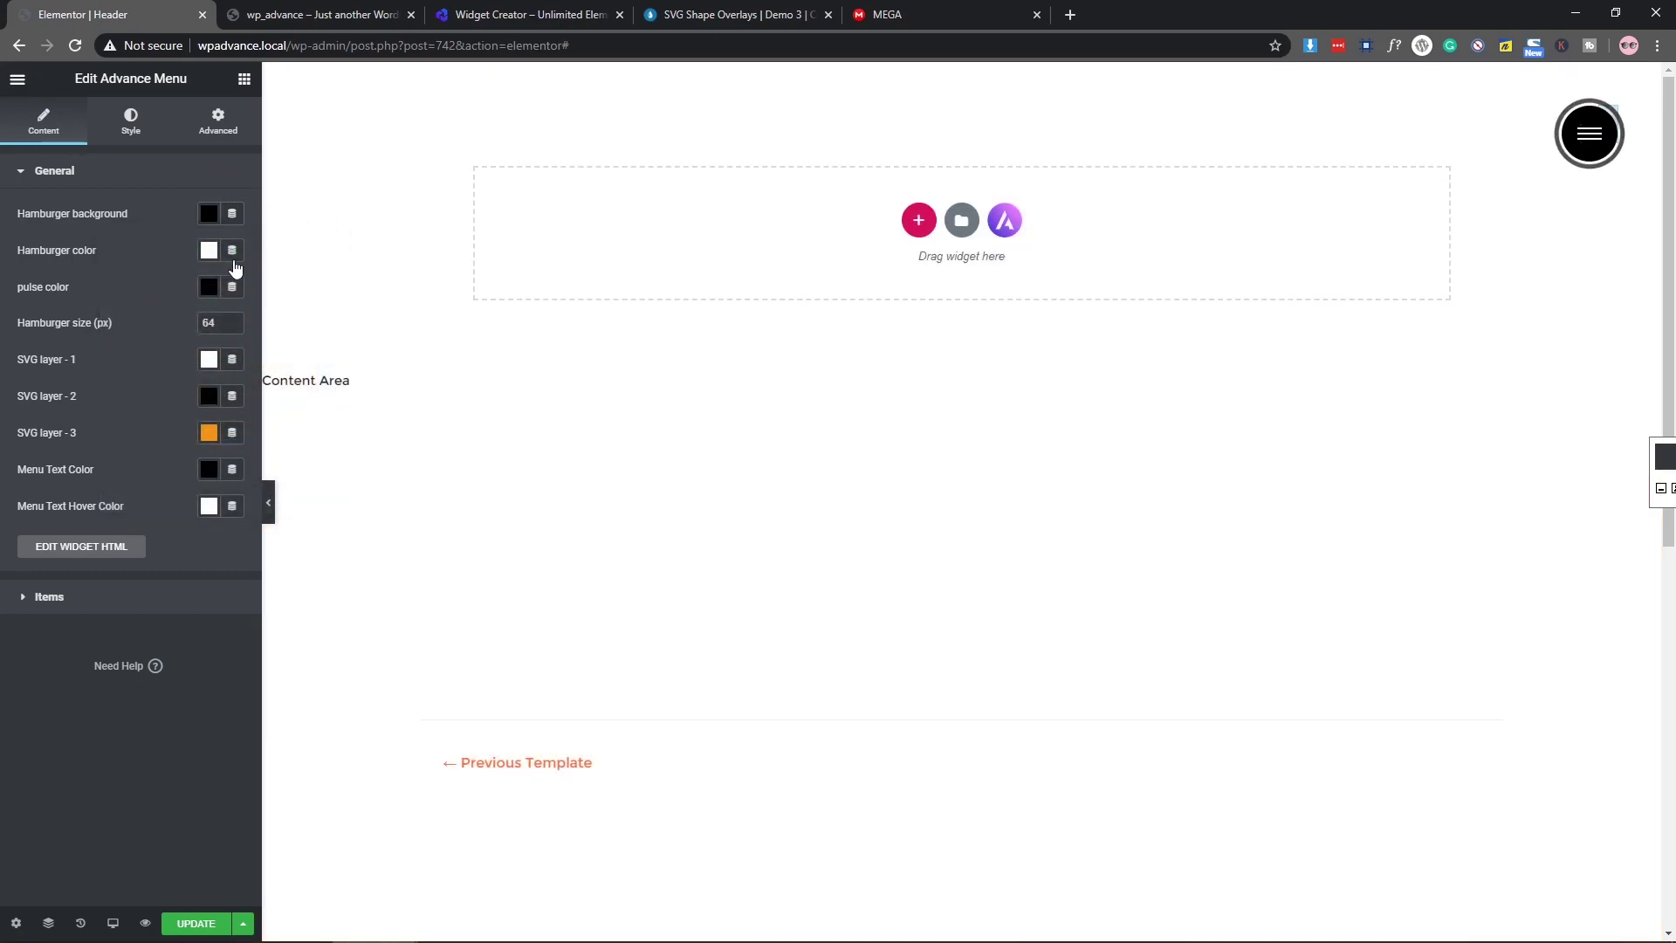
{"action": "left_click", "coordinate": [208, 213]}
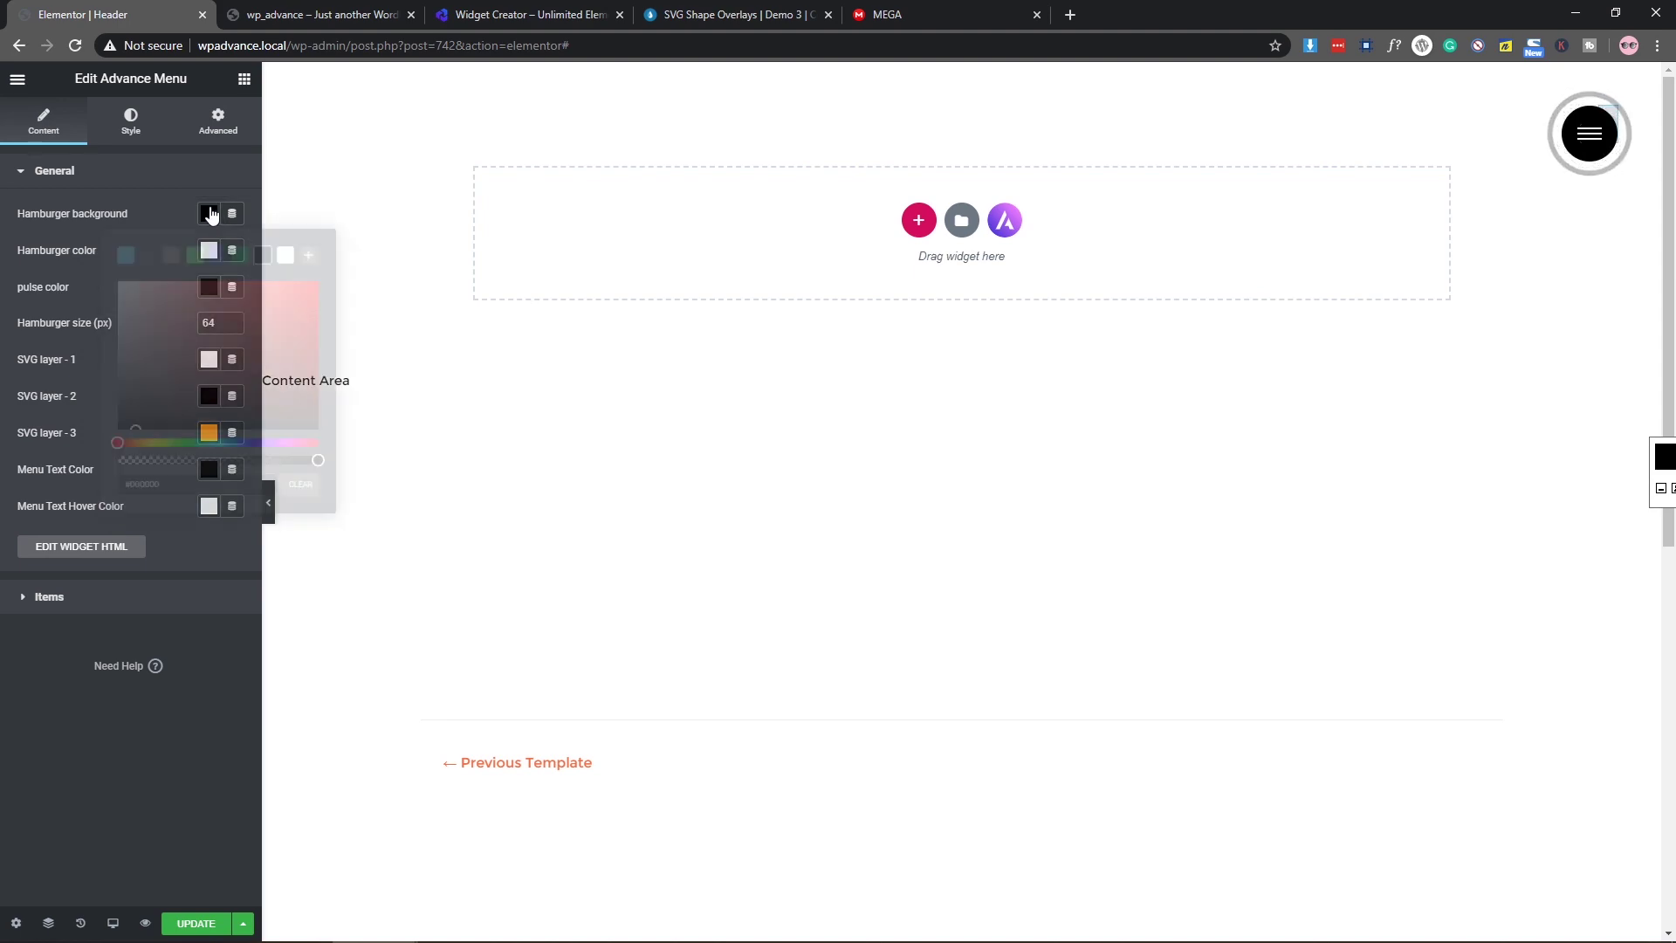
{"action": "left_click", "coordinate": [302, 291]}
{"action": "left_click", "coordinate": [223, 670]}
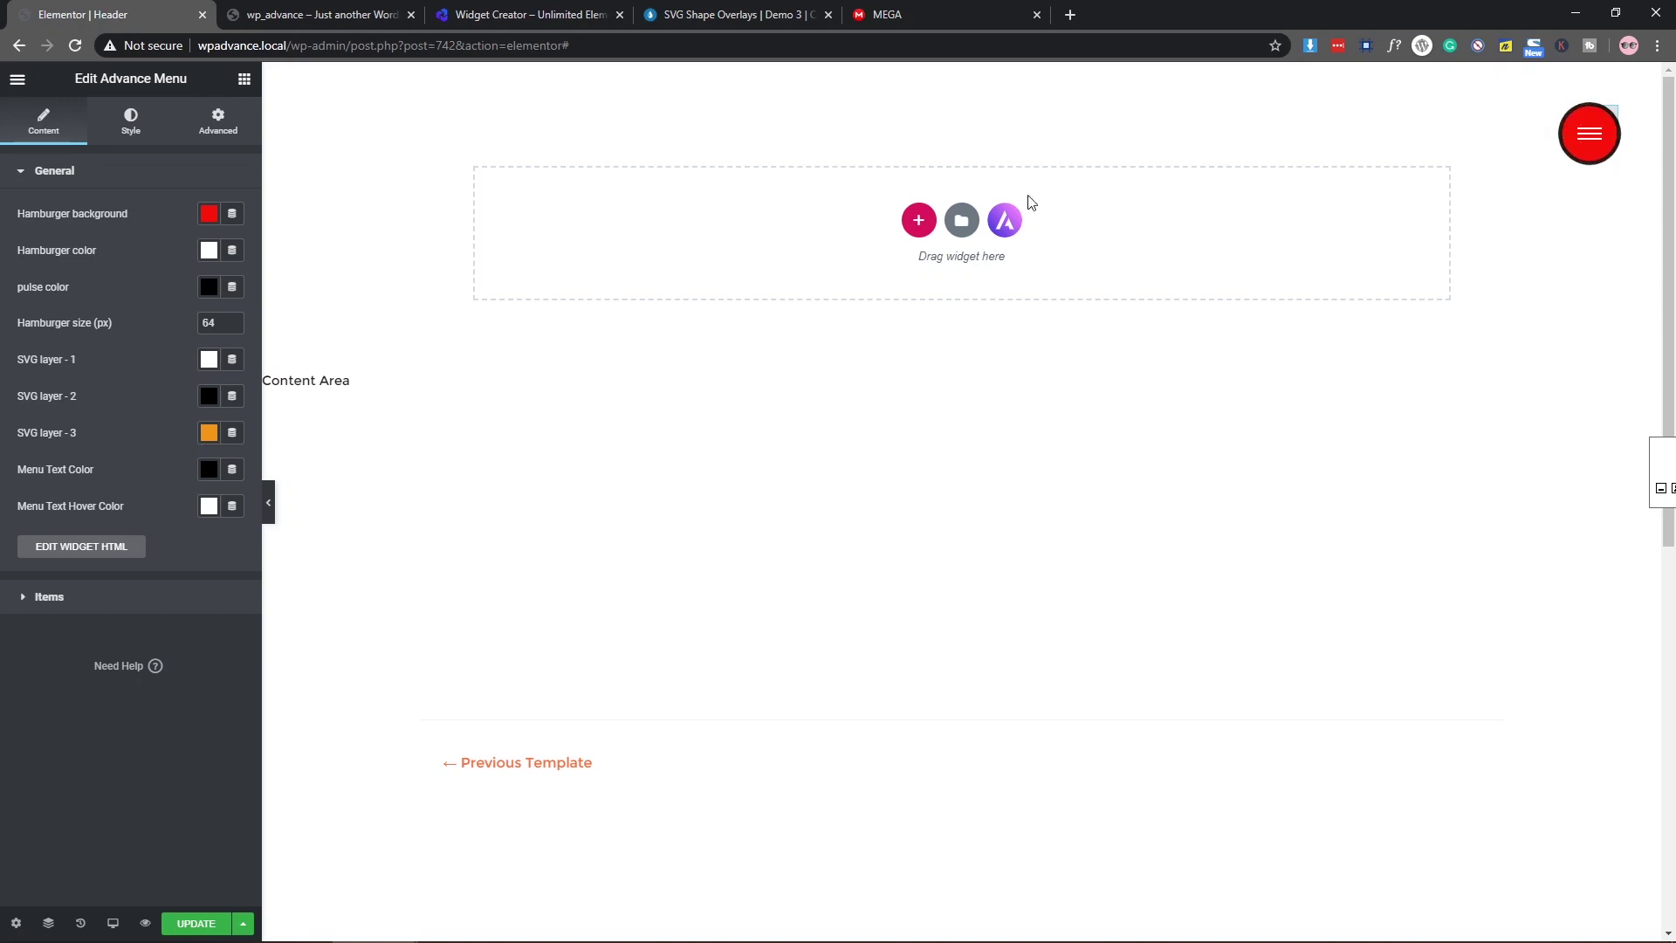
{"action": "left_click", "coordinate": [209, 213]}
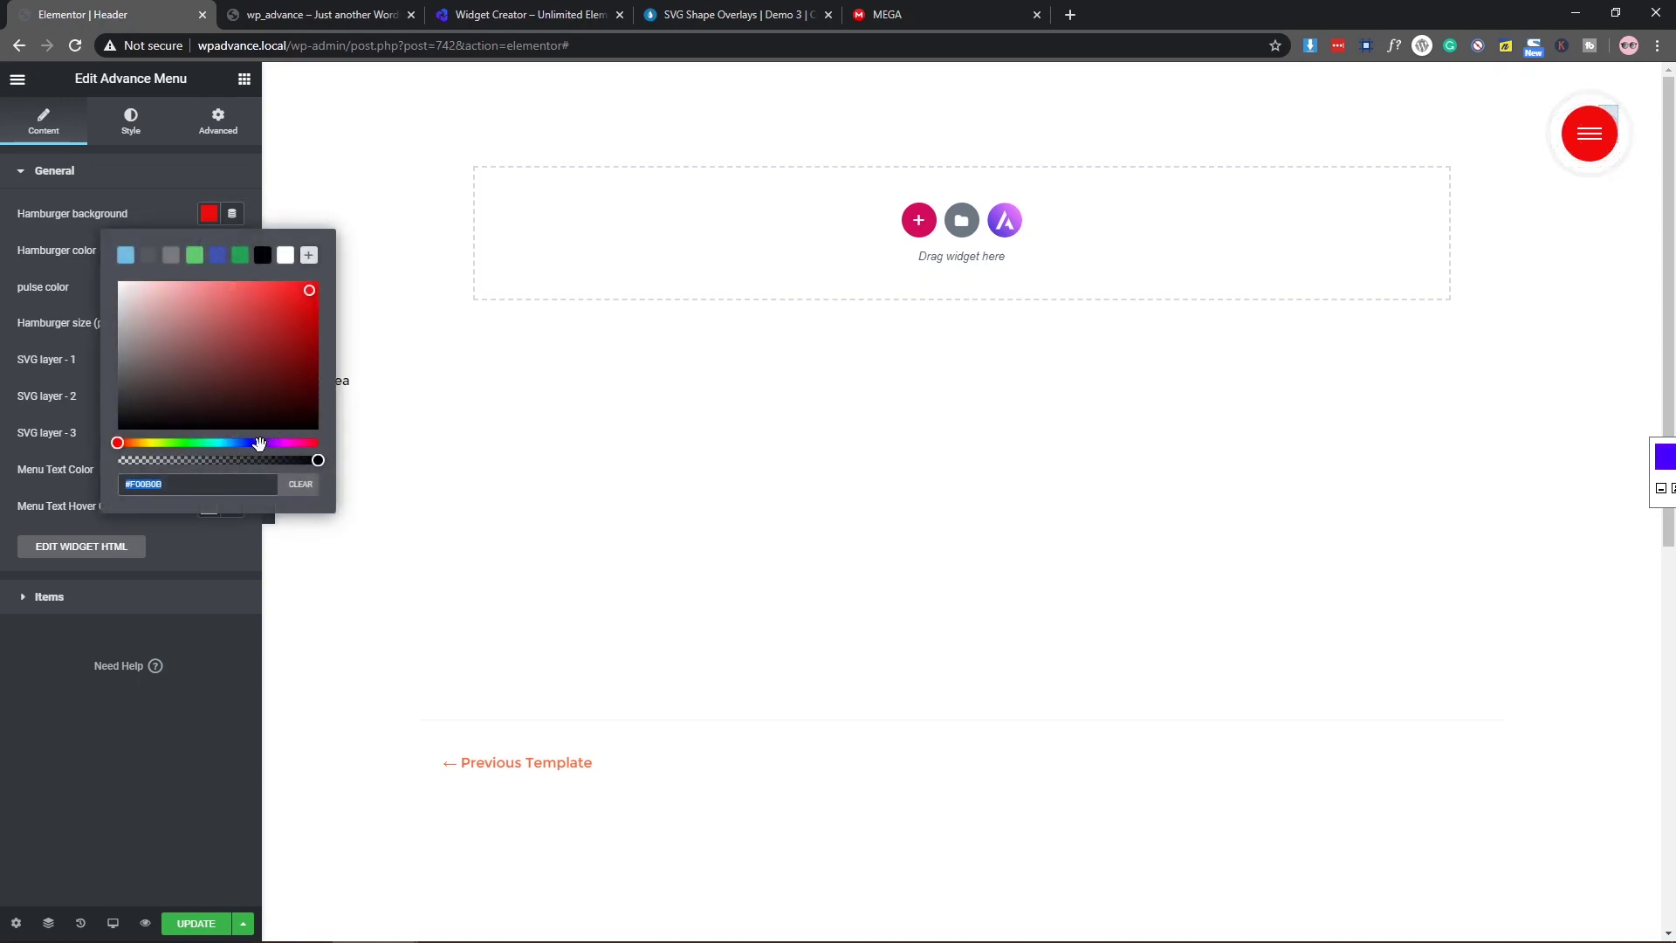
{"action": "left_click", "coordinate": [259, 443]}
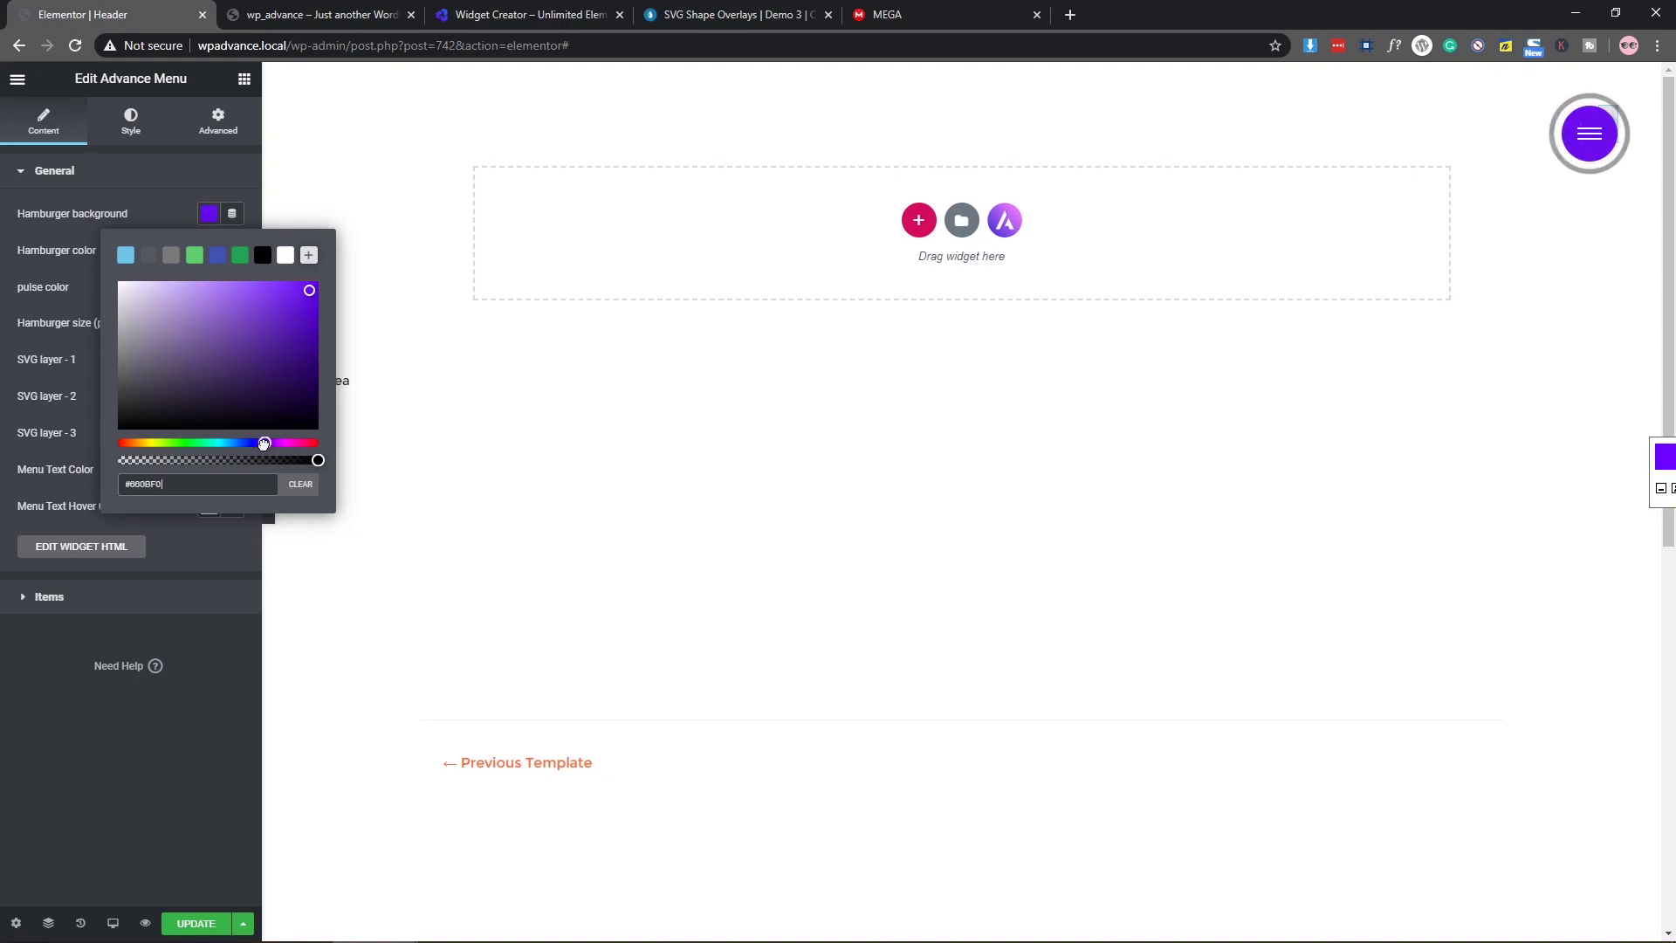
{"action": "left_click", "coordinate": [164, 702]}
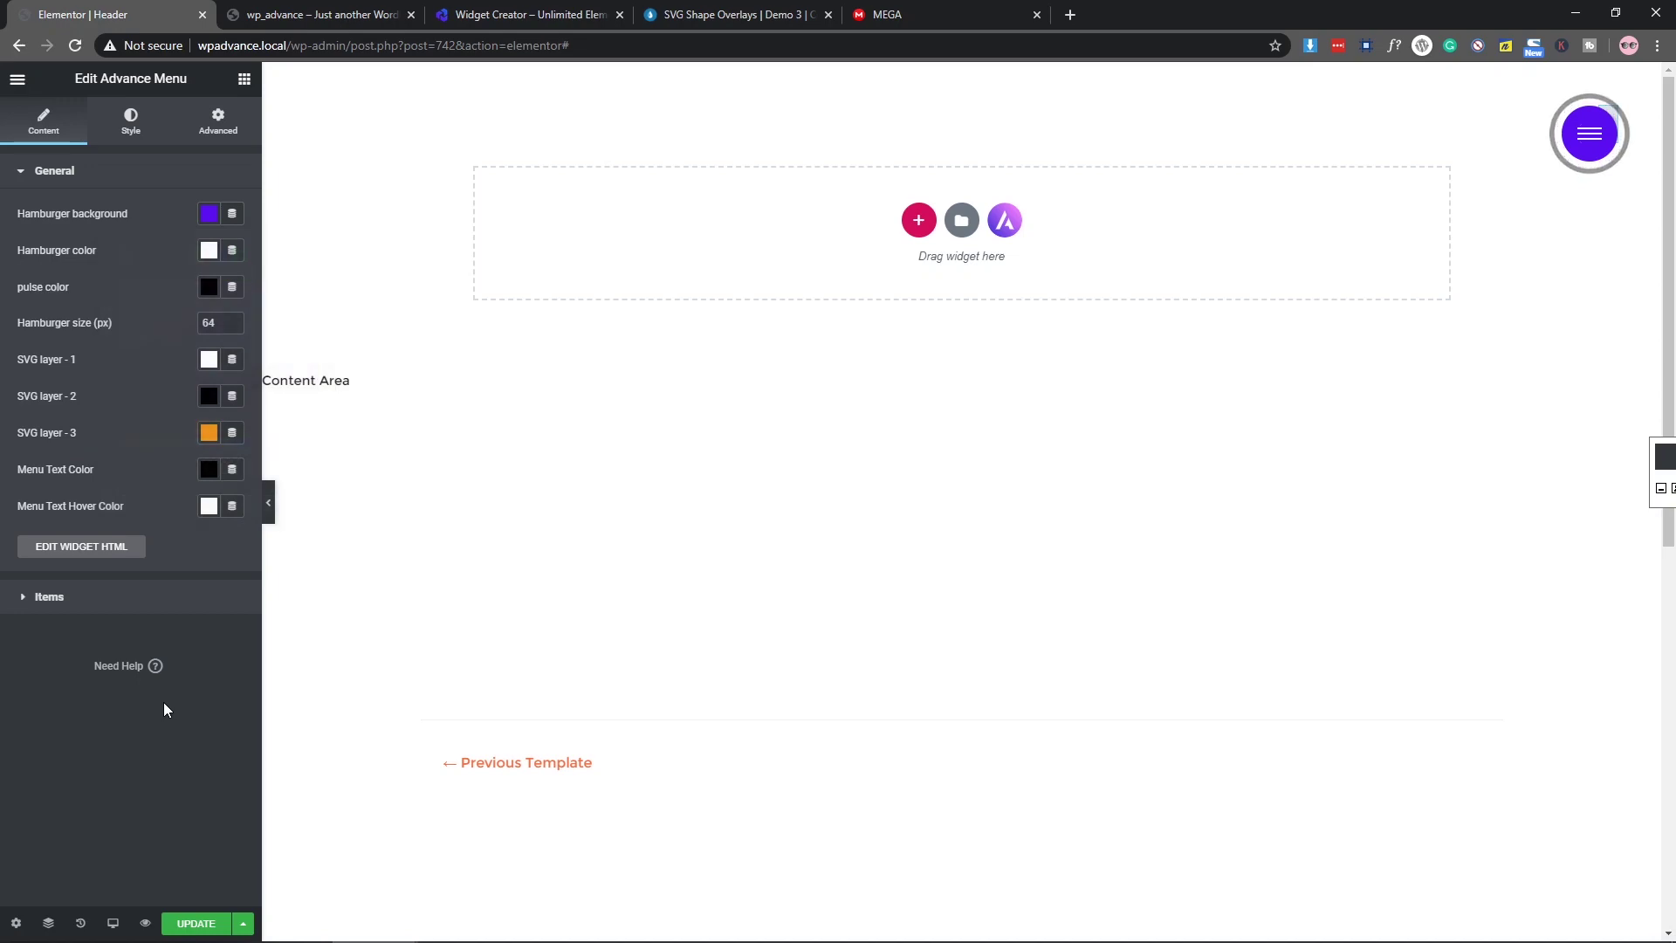
Step: Set the hamburger icon lines to white #FFFFFF after trying black, red and cyan #02CDF5
{"action": "left_click", "coordinate": [209, 253]}
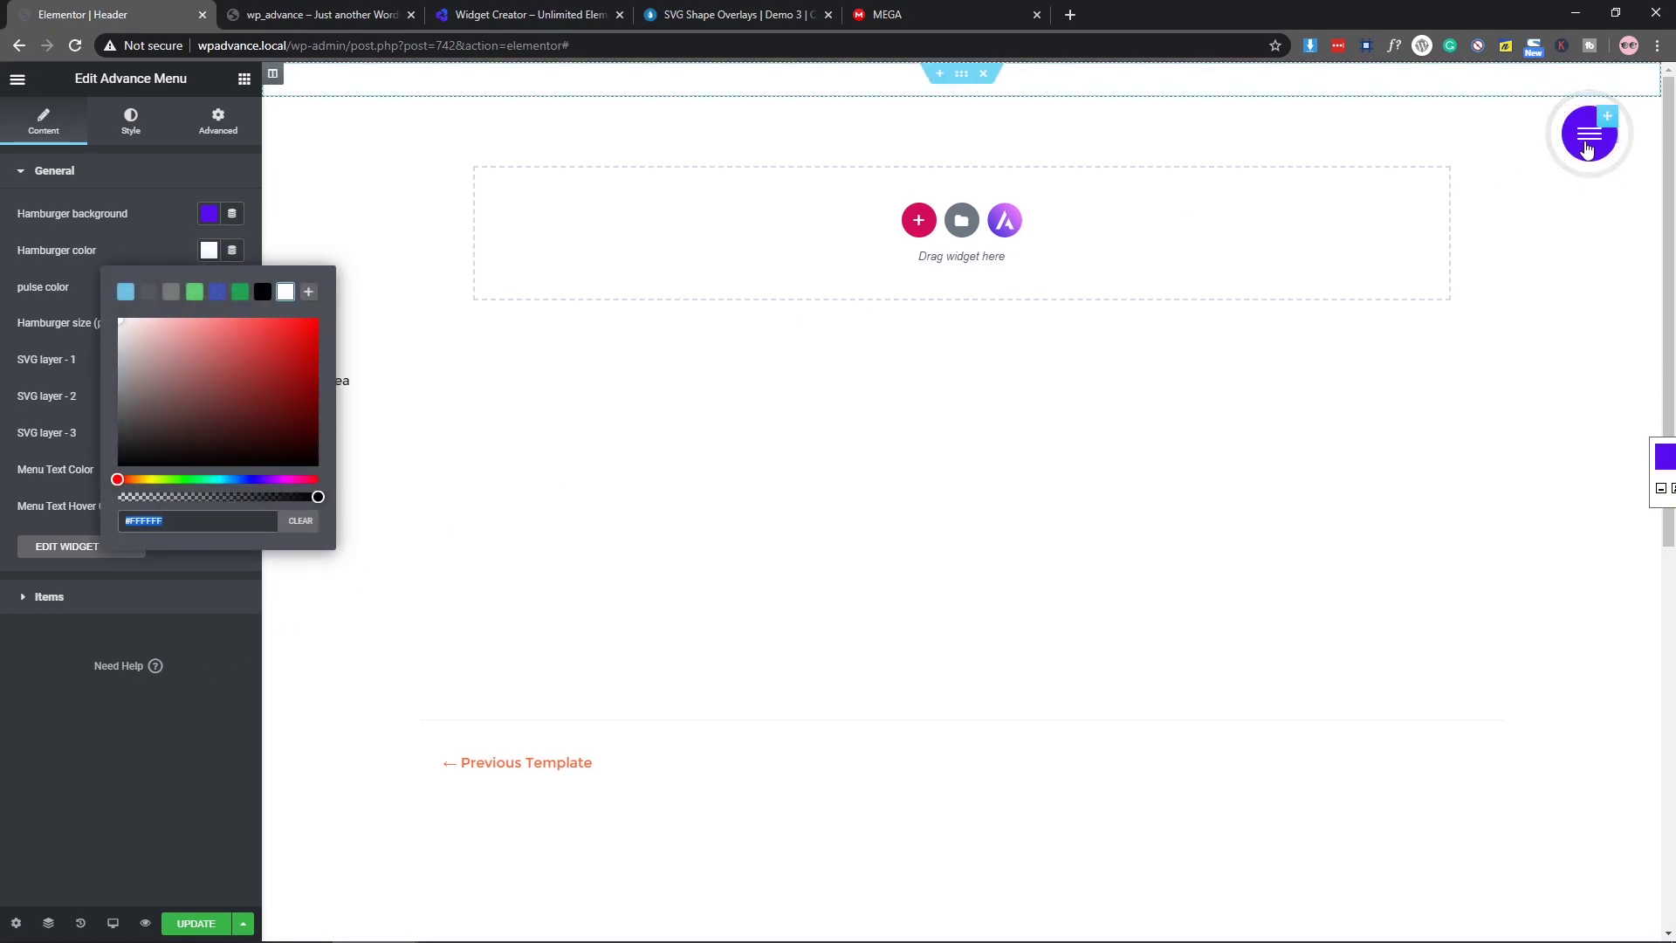
{"action": "left_click_drag", "start_coordinate": [235, 381], "coordinate": [120, 465]}
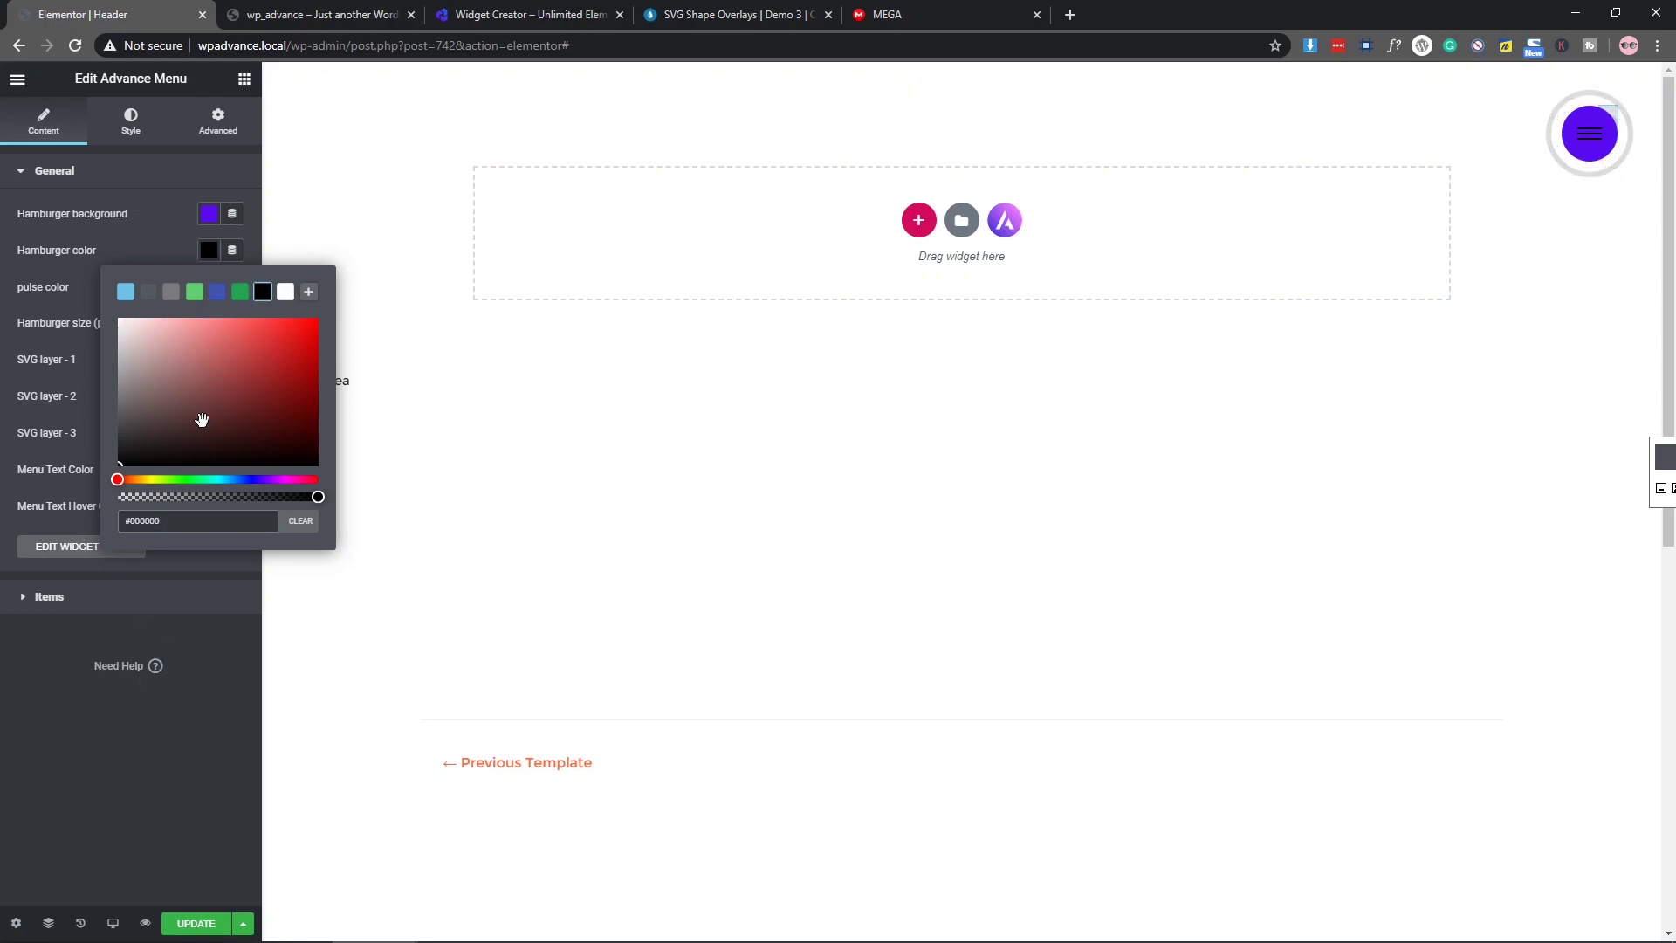
{"action": "left_click", "coordinate": [315, 328]}
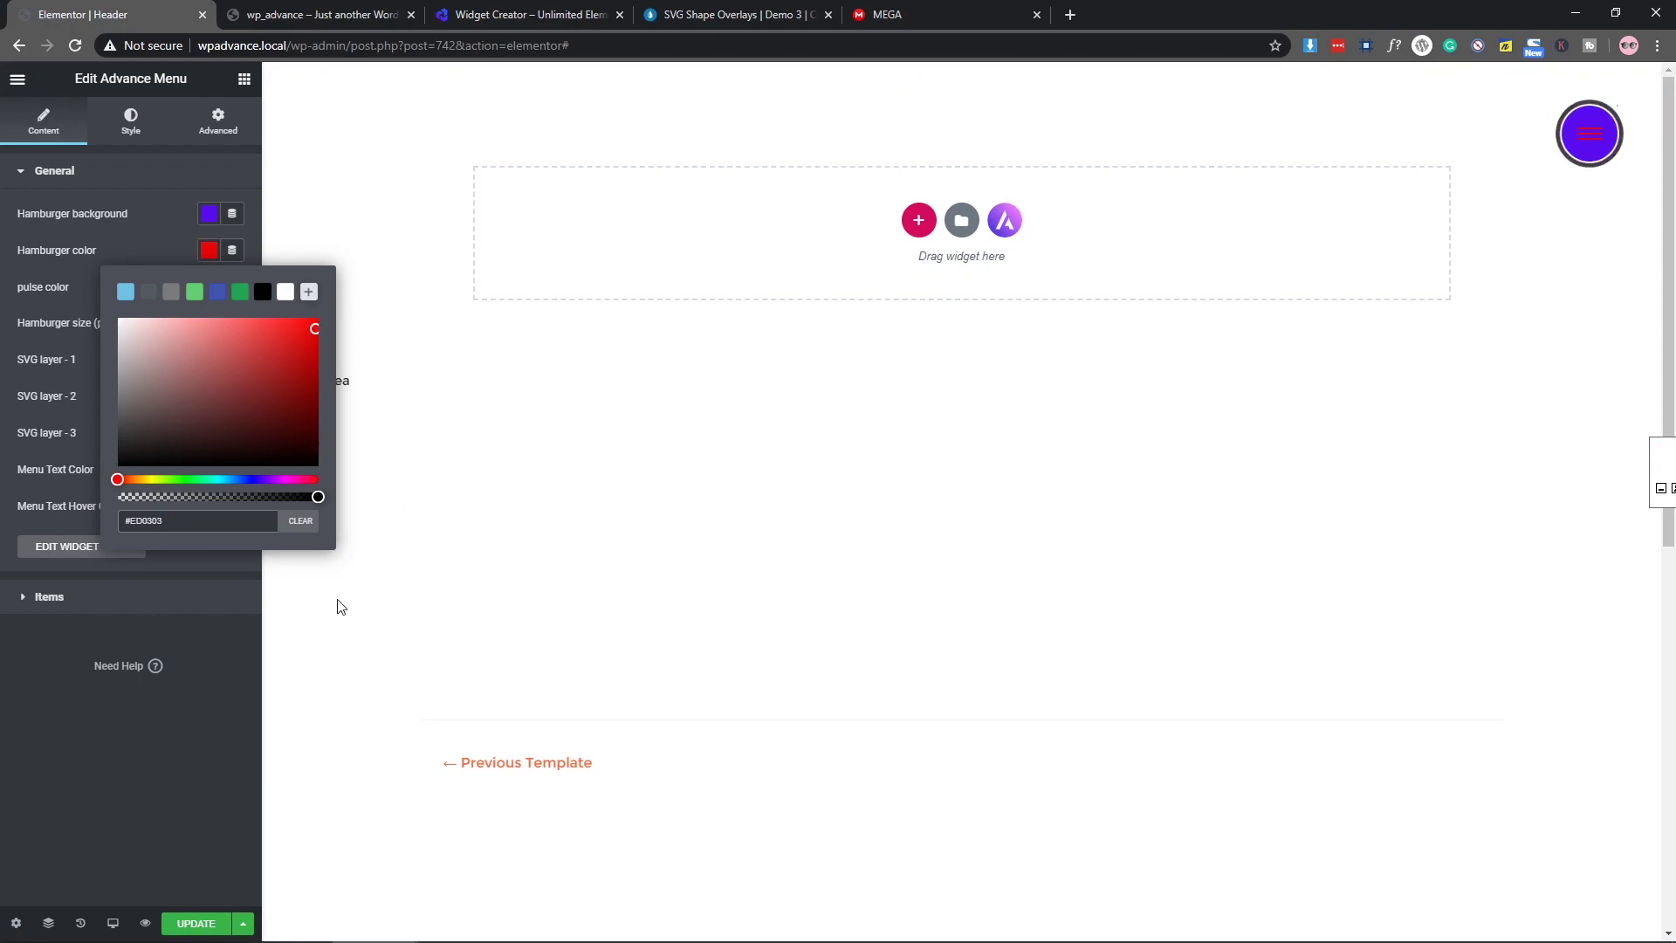
{"action": "left_click_drag", "start_coordinate": [271, 437], "coordinate": [223, 479]}
{"action": "left_click", "coordinate": [222, 479]}
{"action": "left_click", "coordinate": [316, 324]}
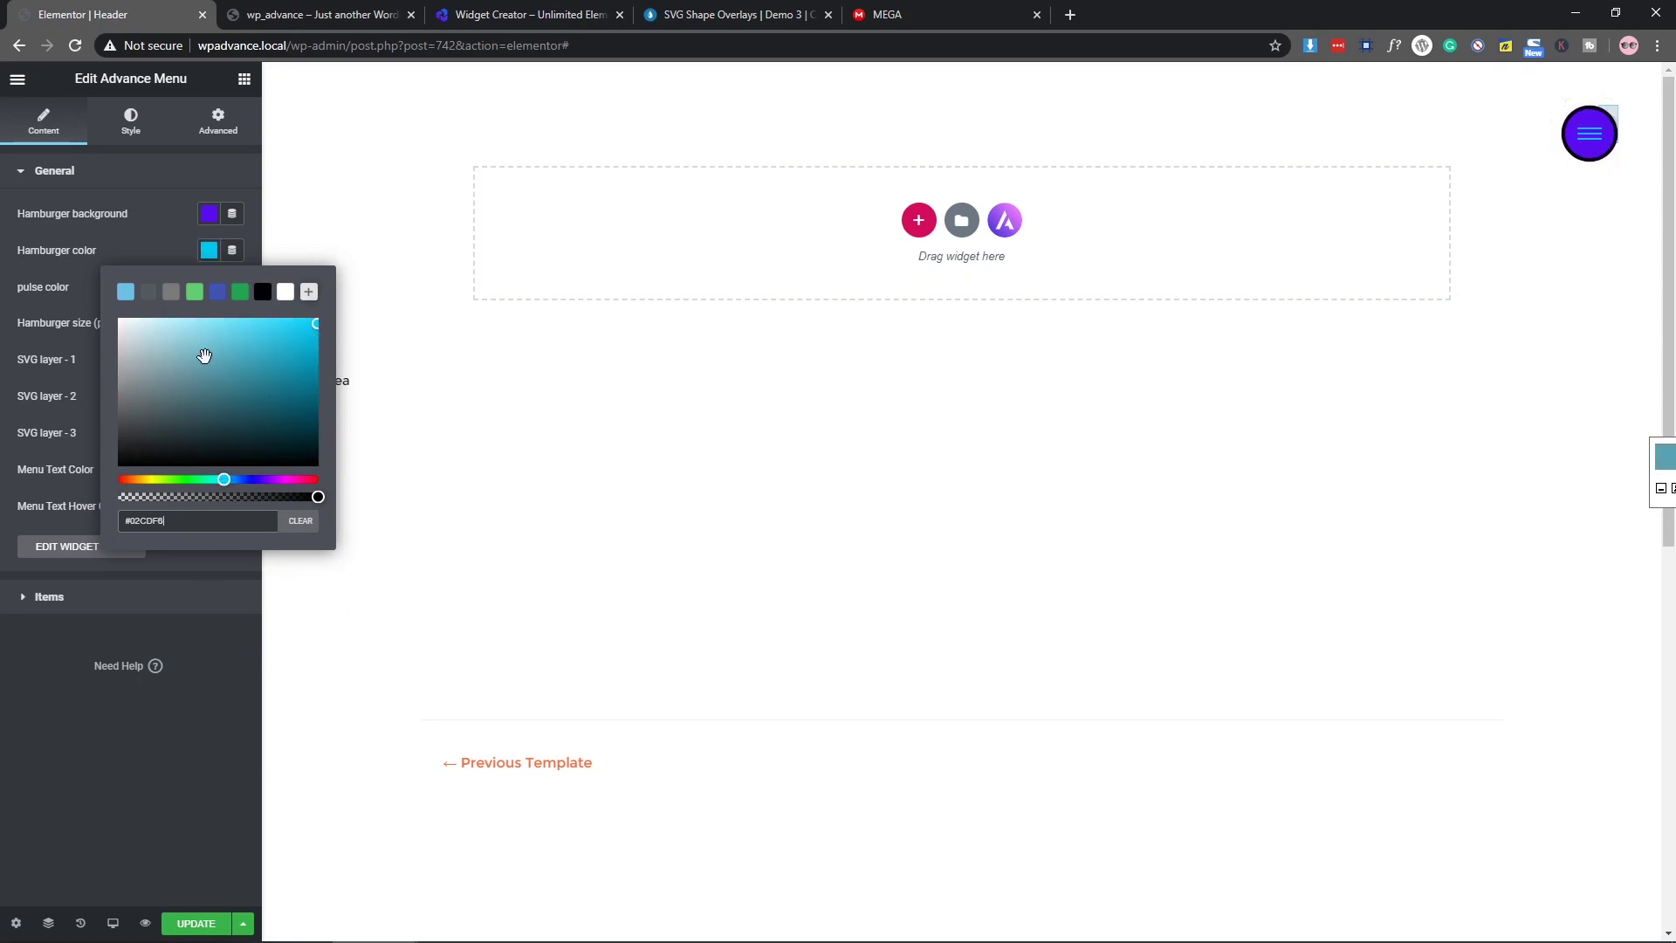
{"action": "left_click", "coordinate": [286, 292]}
{"action": "left_click", "coordinate": [228, 684]}
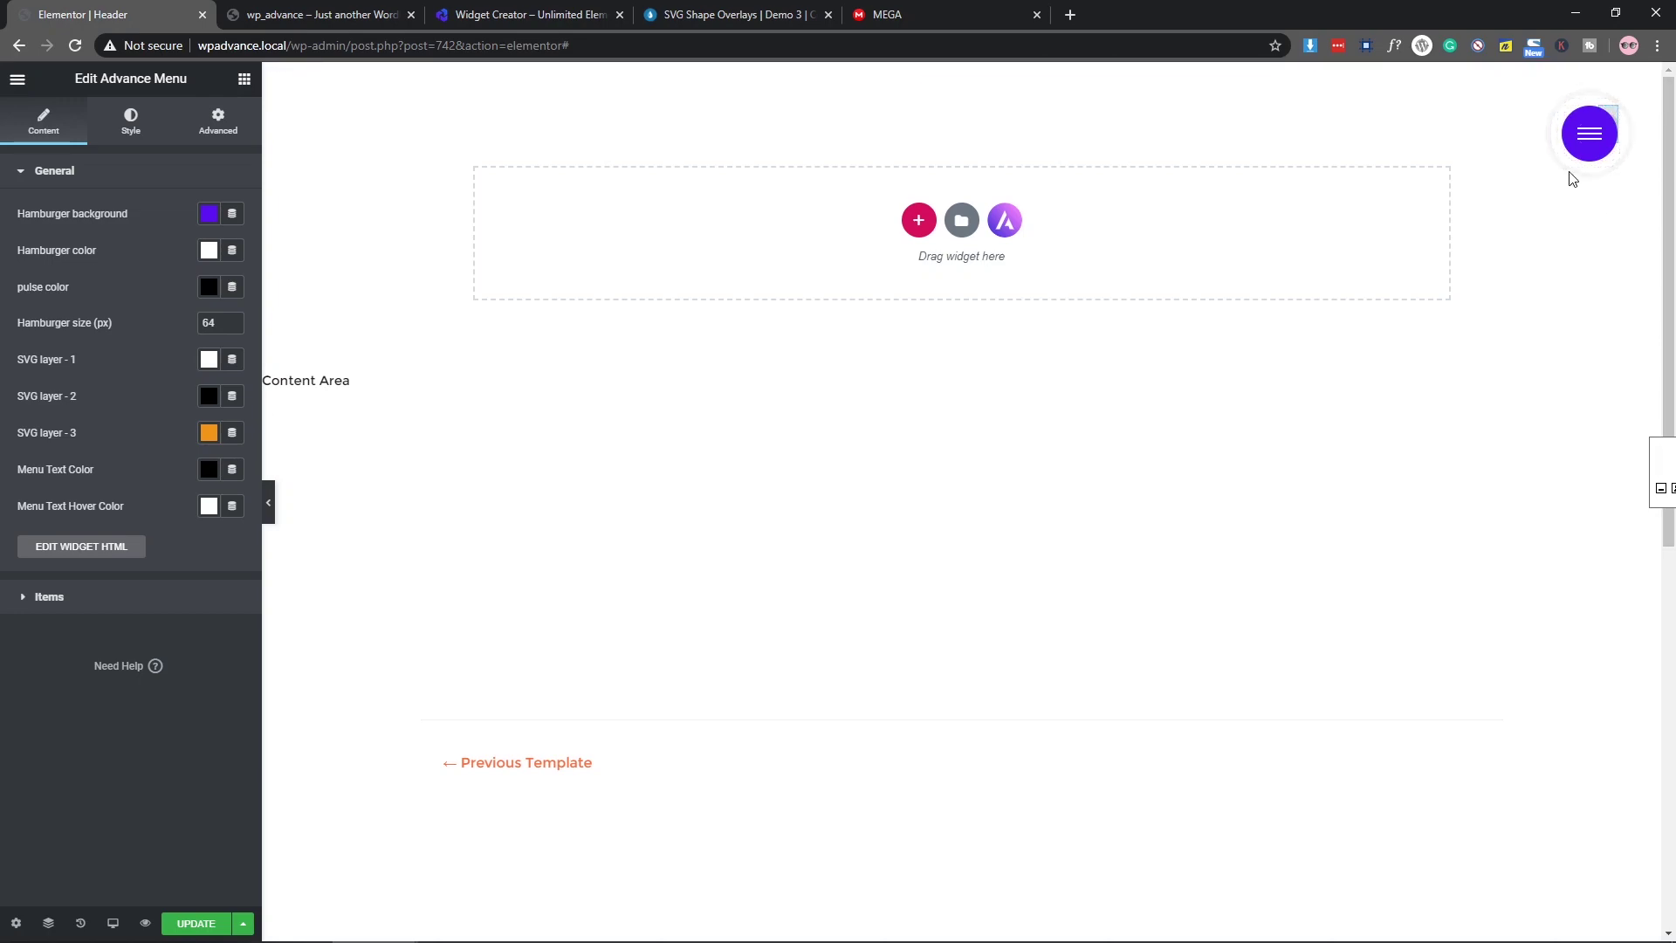
Step: Try red, blue and magenta for the pulse ring, then settle on blue-violet #3719F4
{"action": "left_click", "coordinate": [209, 287]}
{"action": "left_click_drag", "start_coordinate": [254, 388], "coordinate": [191, 773]}
{"action": "left_click", "coordinate": [192, 770]}
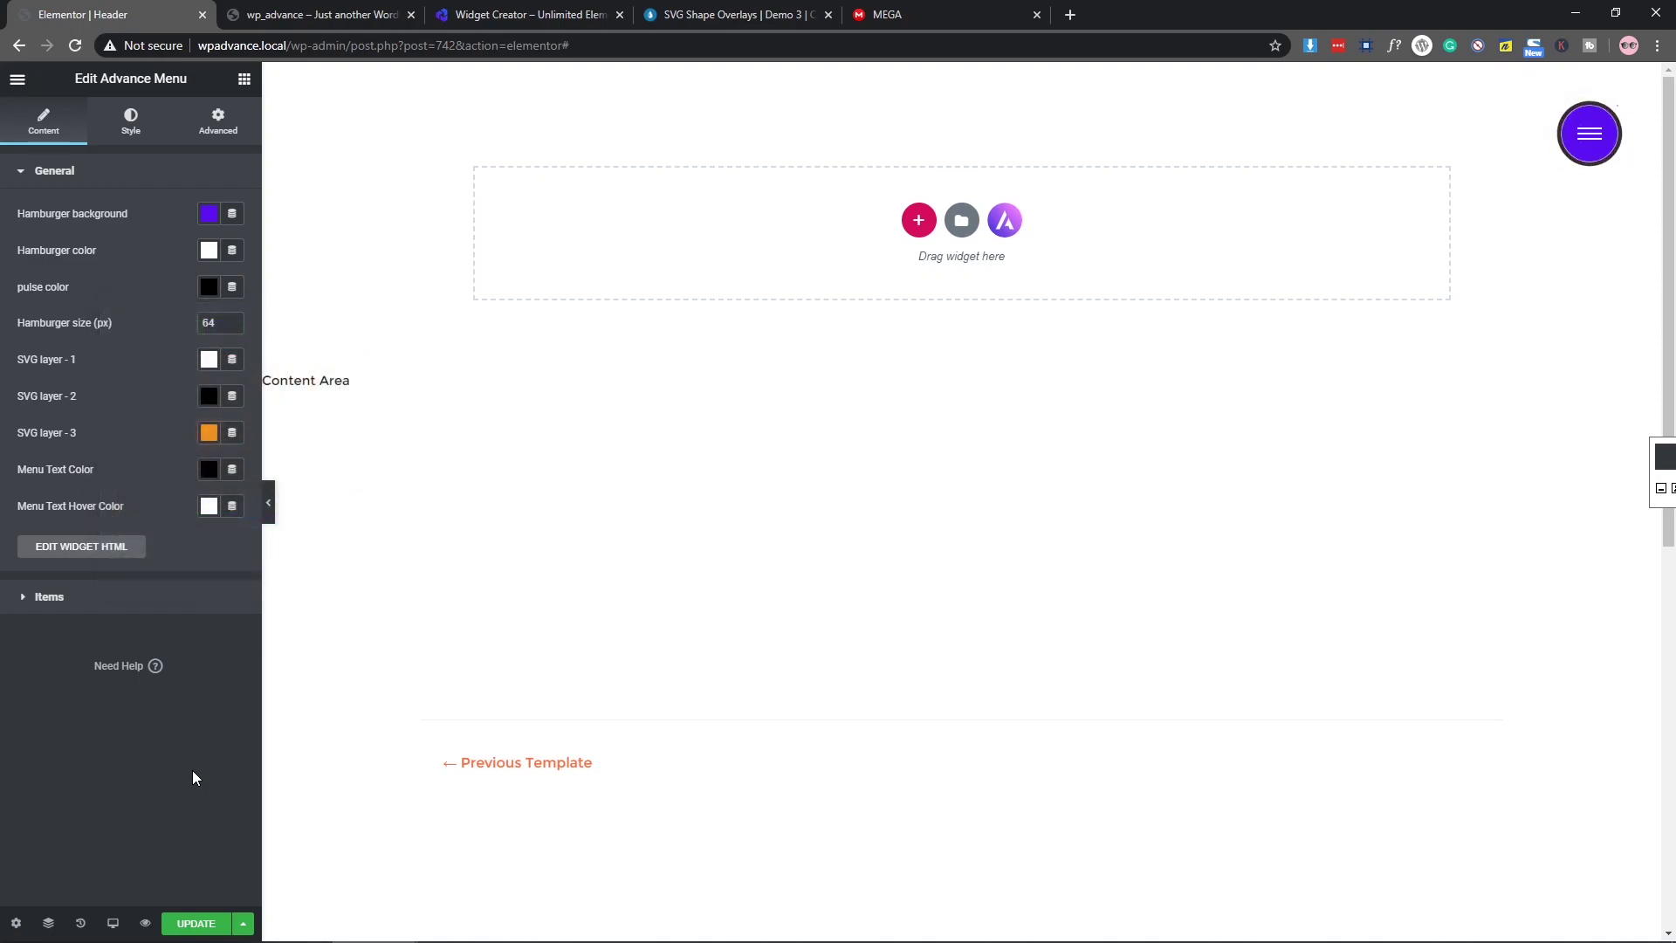
{"action": "left_click", "coordinate": [209, 287]}
{"action": "left_click_drag", "start_coordinate": [300, 360], "coordinate": [311, 363]}
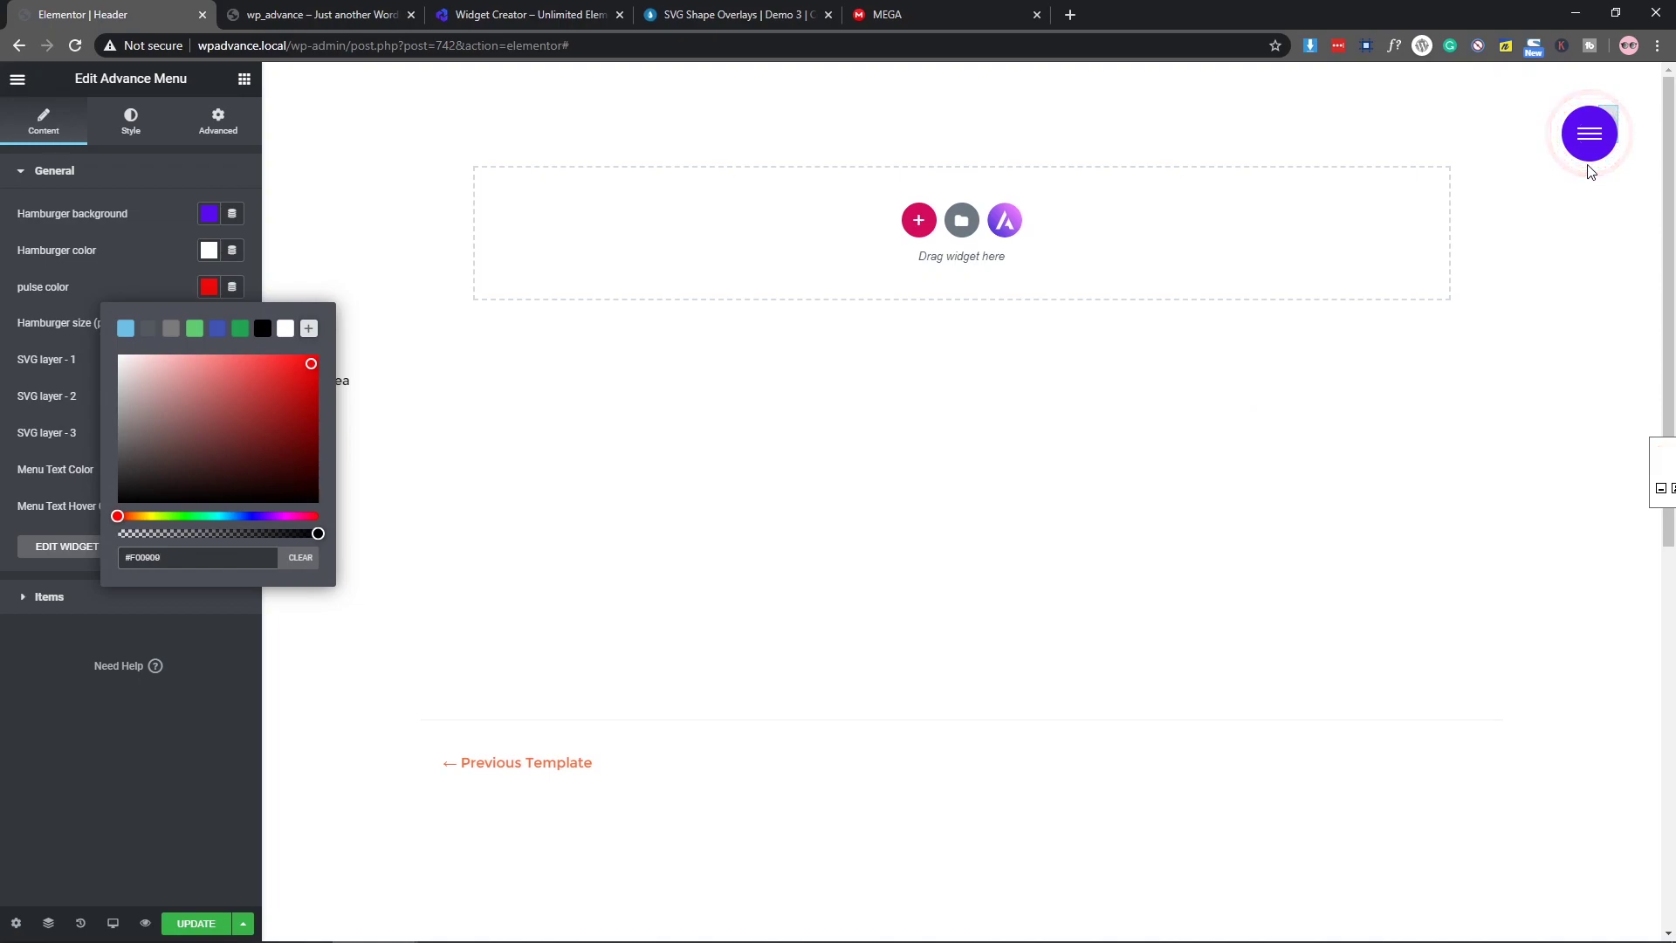
{"action": "left_click", "coordinate": [228, 516]}
{"action": "left_click_drag", "start_coordinate": [295, 367], "coordinate": [355, 348]}
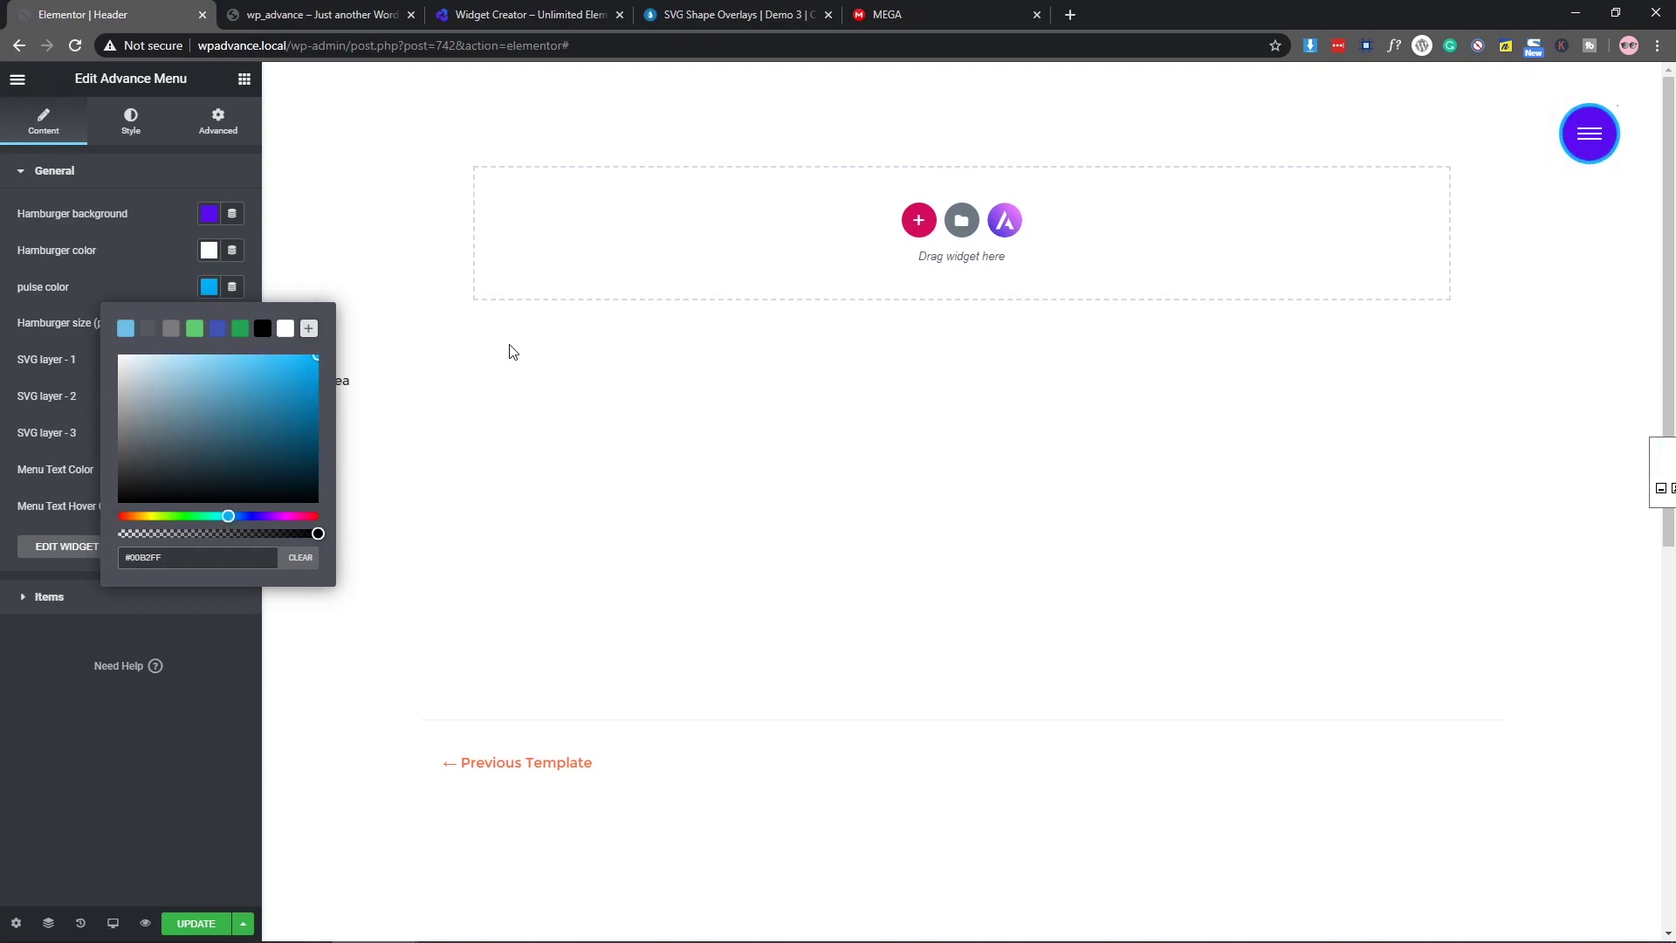
{"action": "left_click", "coordinate": [242, 503]}
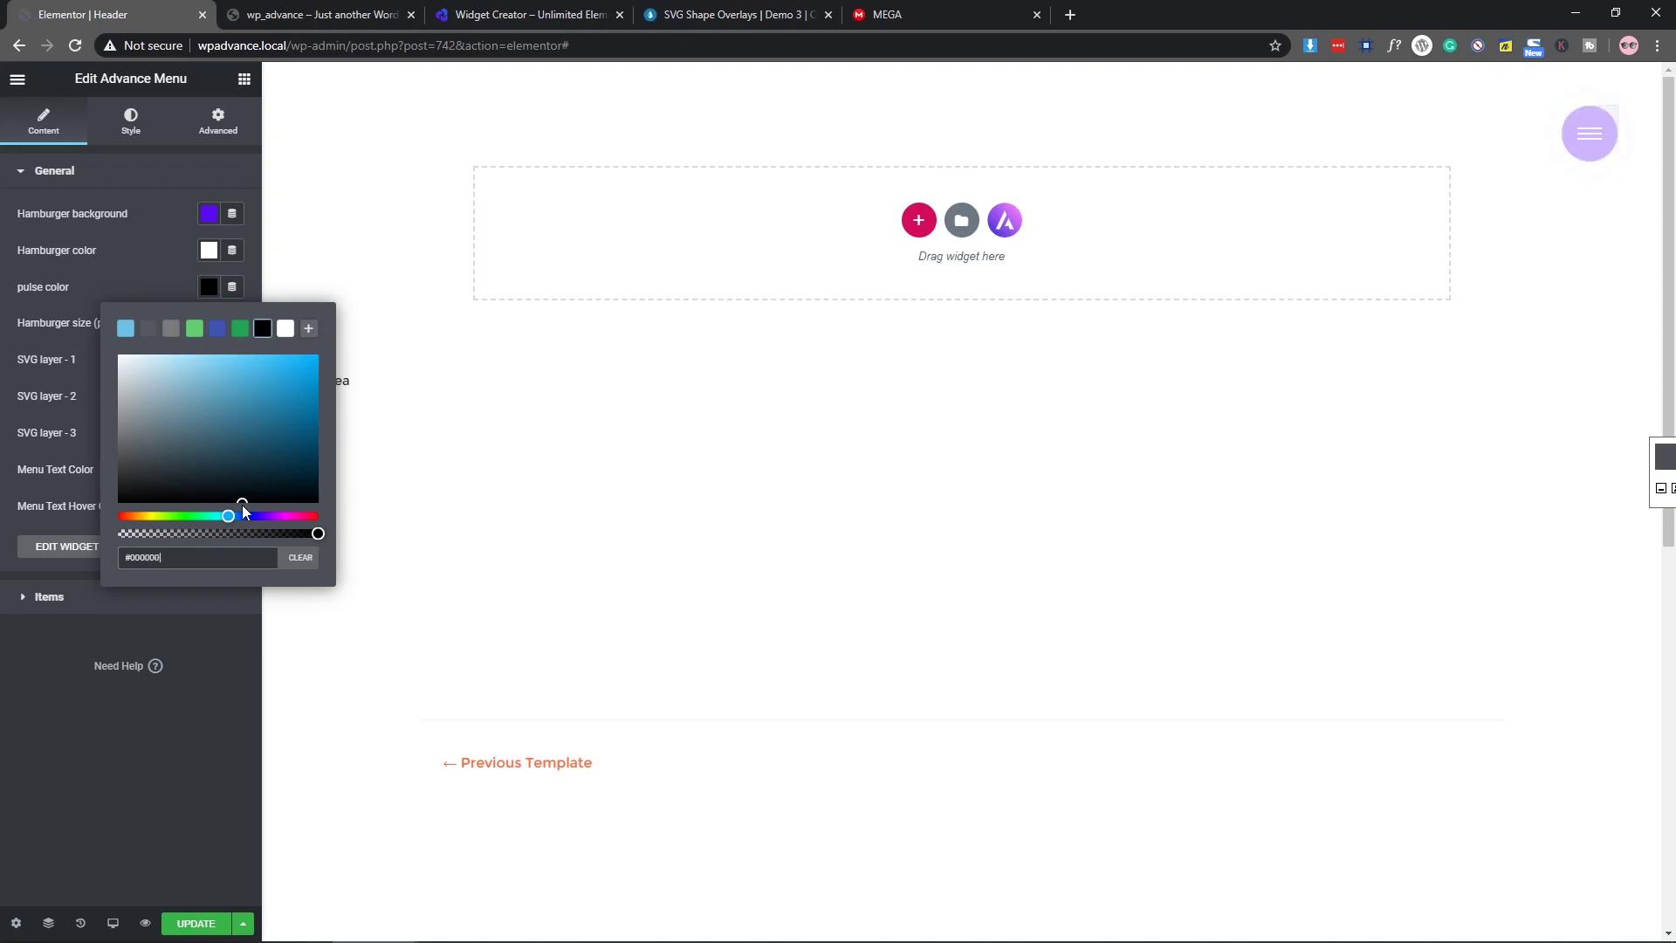
{"action": "left_click_drag", "start_coordinate": [271, 516], "coordinate": [279, 516]}
{"action": "left_click", "coordinate": [298, 360]}
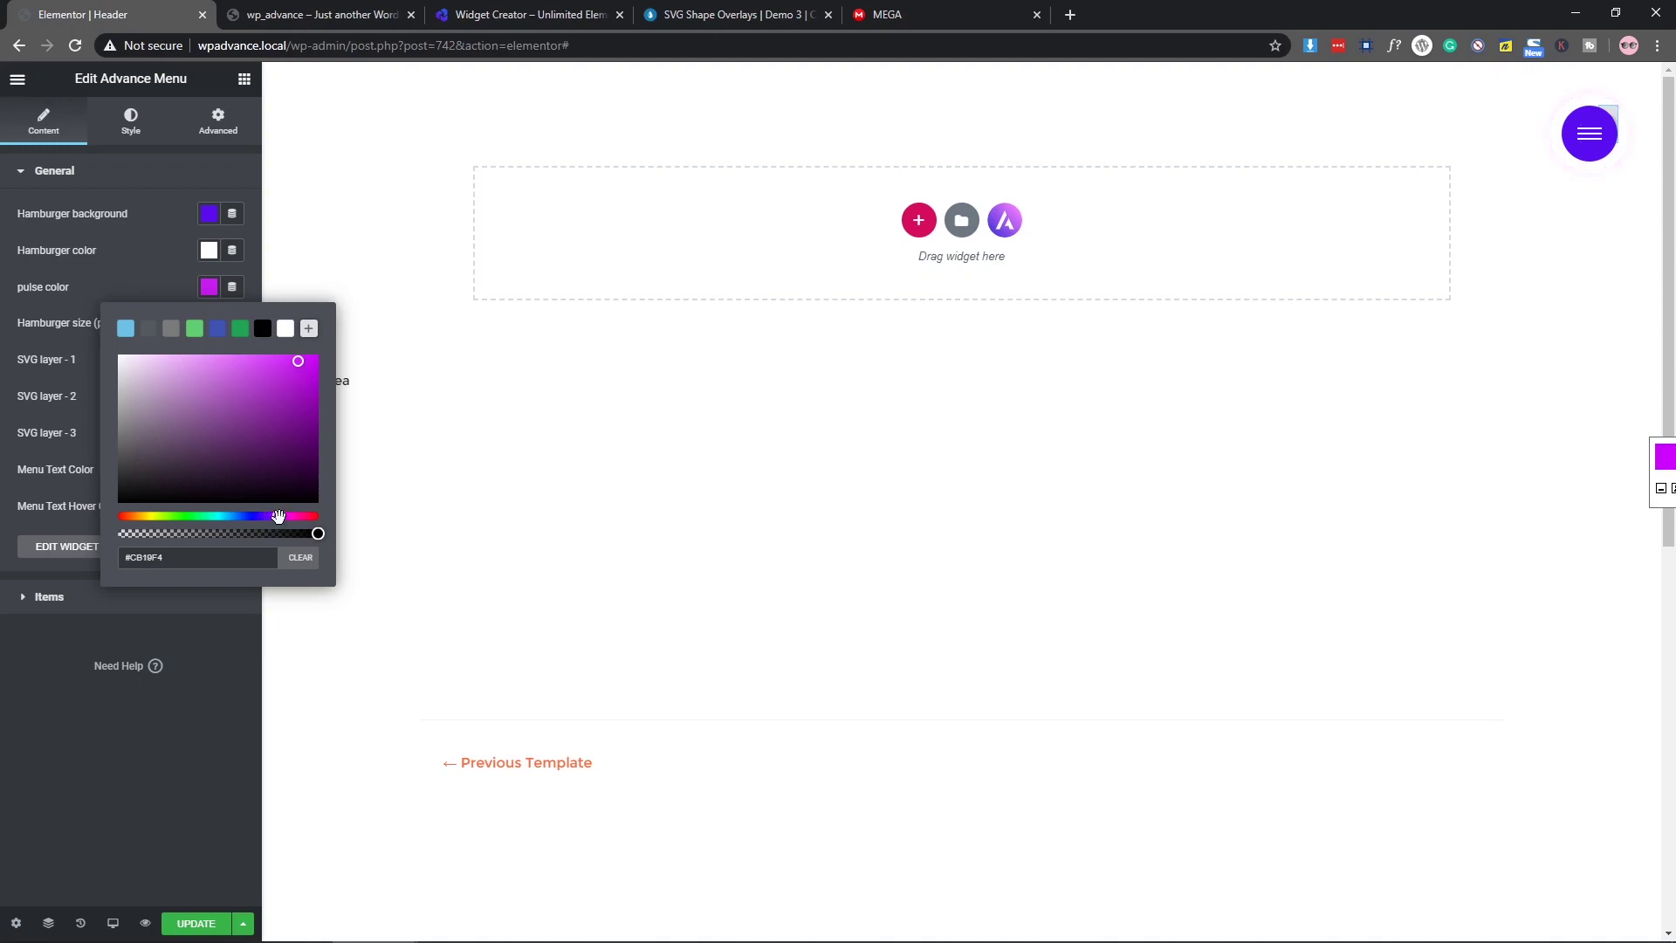
{"action": "left_click_drag", "start_coordinate": [278, 515], "coordinate": [248, 515]}
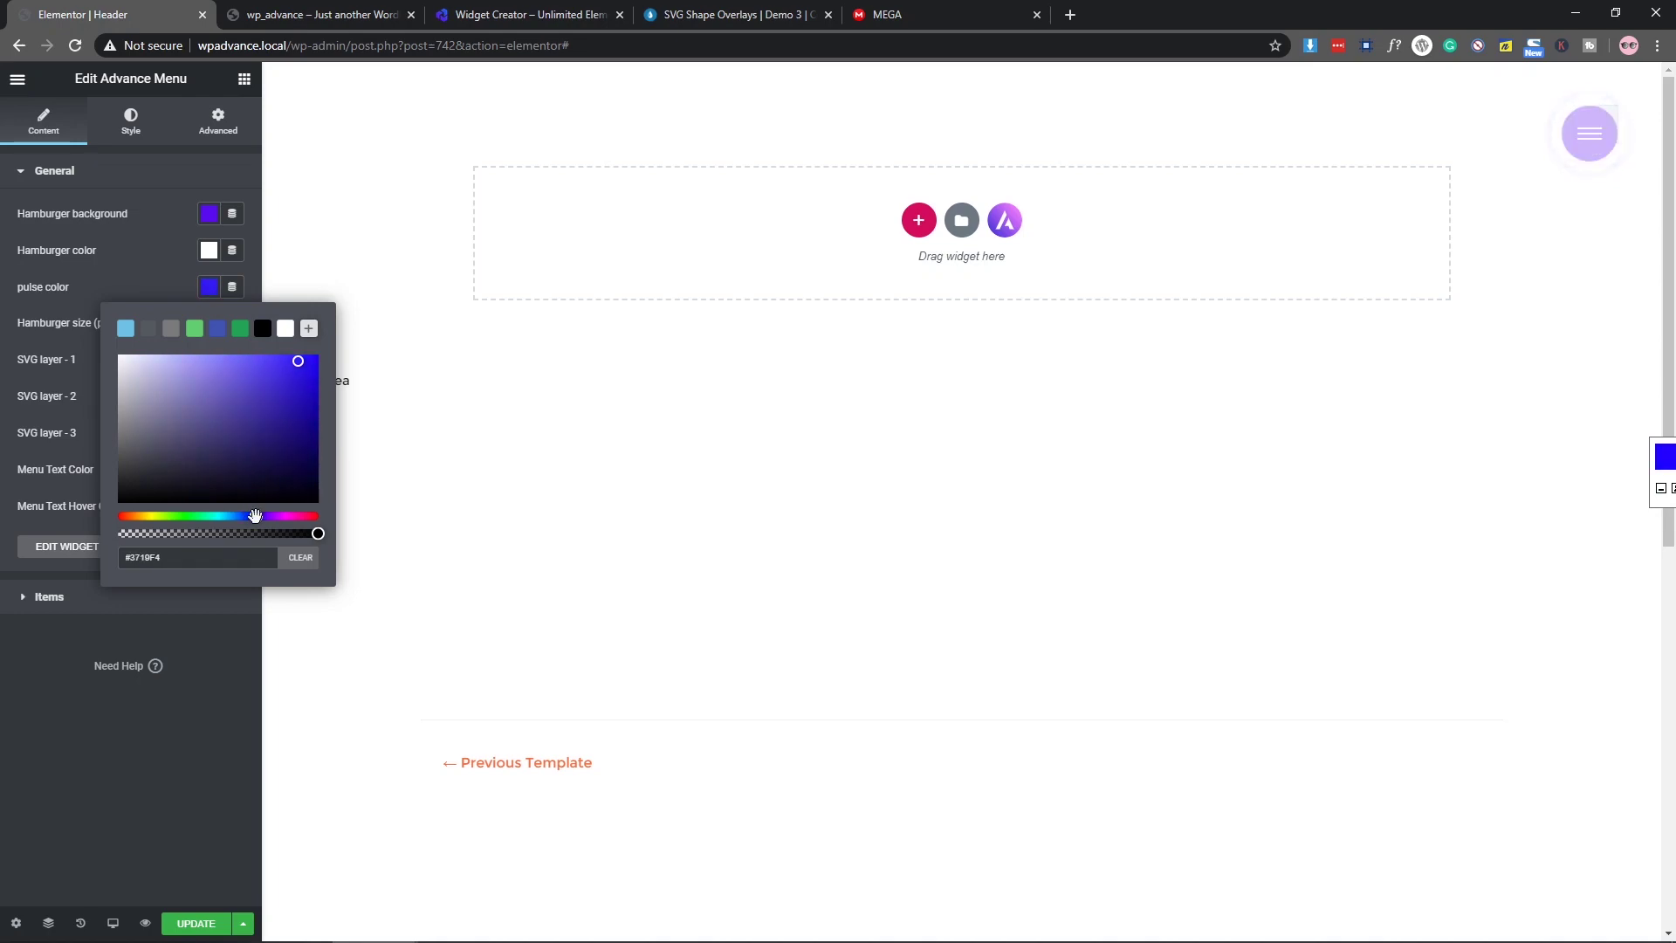
{"action": "left_click", "coordinate": [173, 768]}
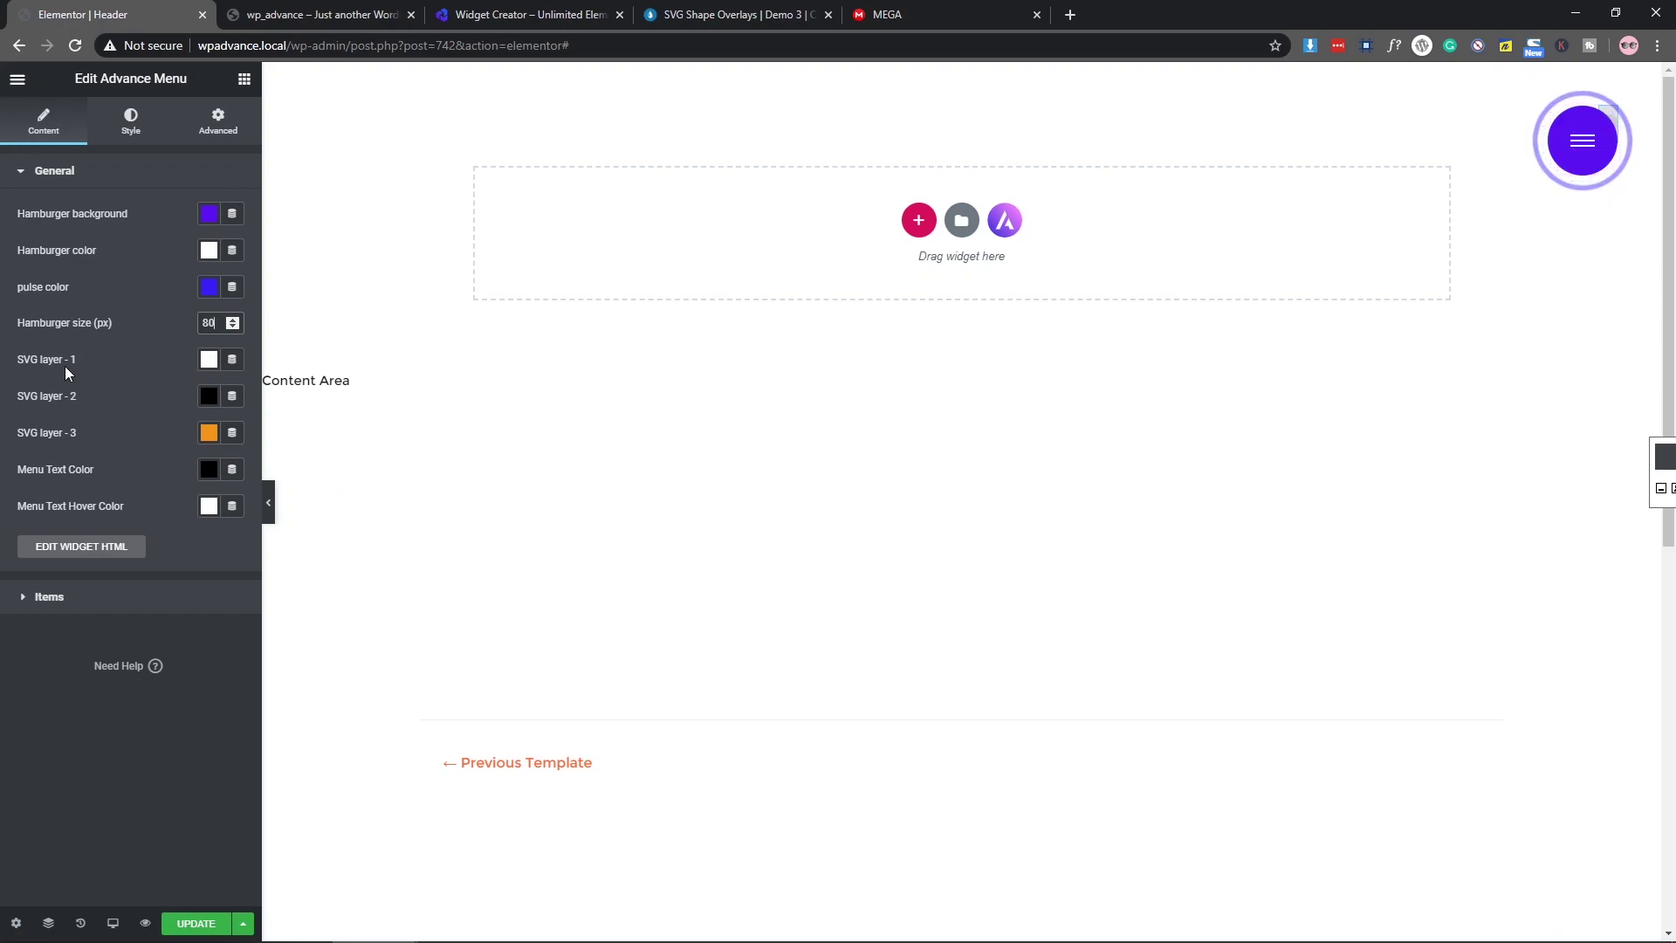
Step: Open and close the overlay menu twice with the canvas hamburger to preview the animation
{"action": "left_click", "coordinate": [1589, 170]}
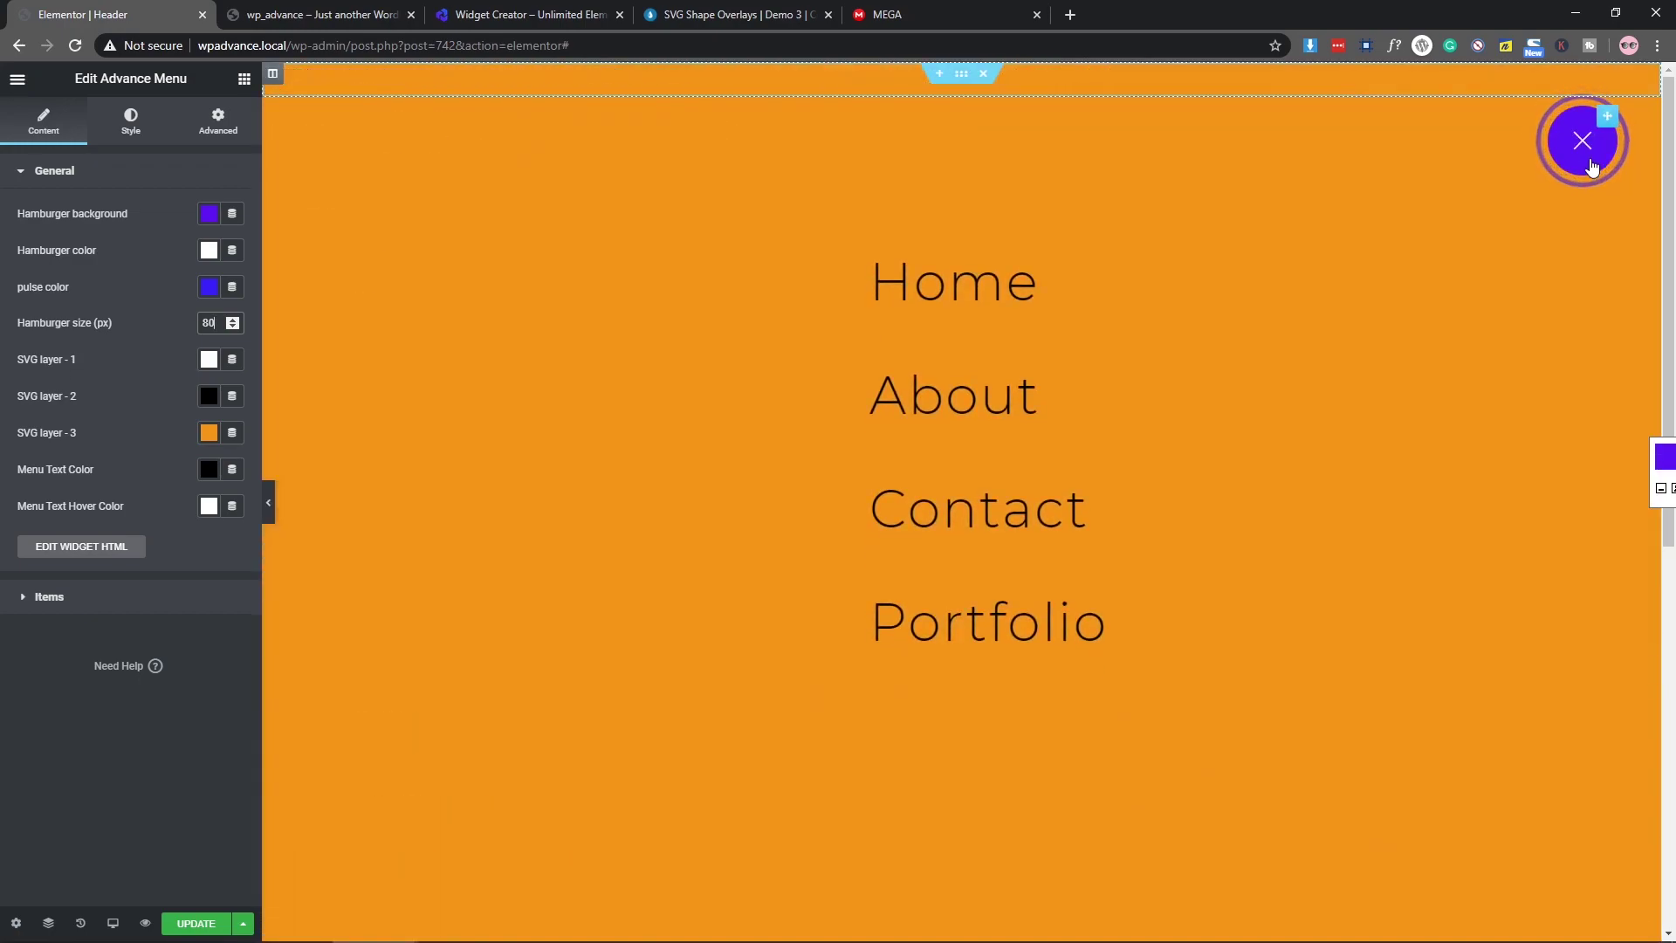
{"action": "left_click", "coordinate": [1590, 164]}
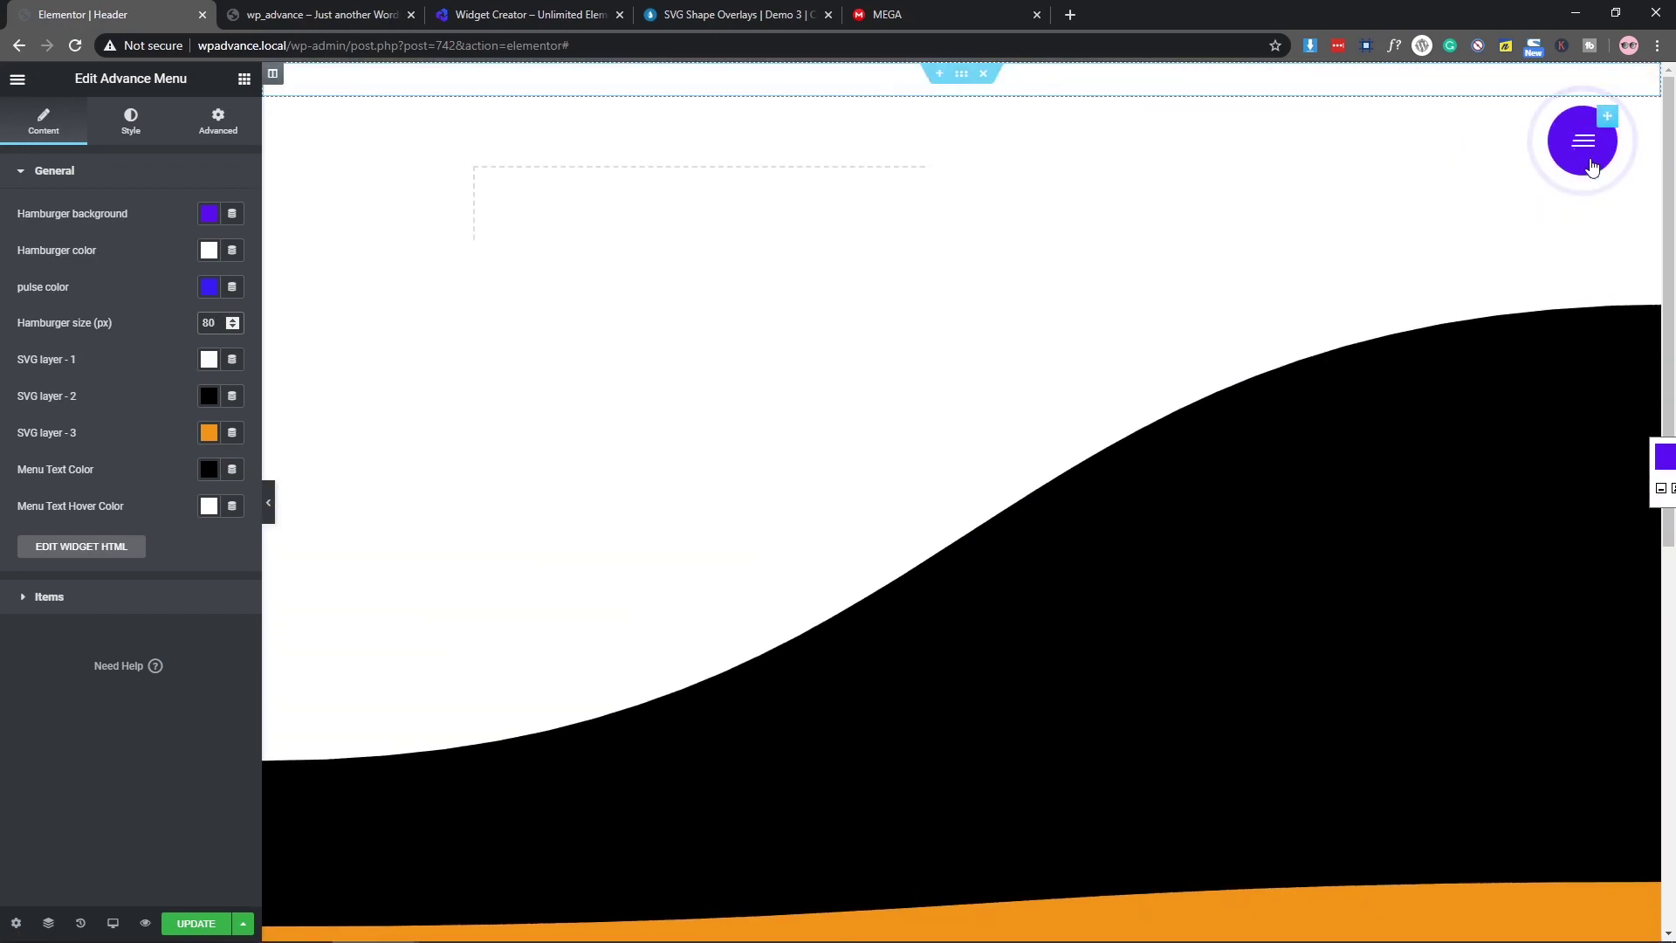
{"action": "left_click", "coordinate": [1591, 166]}
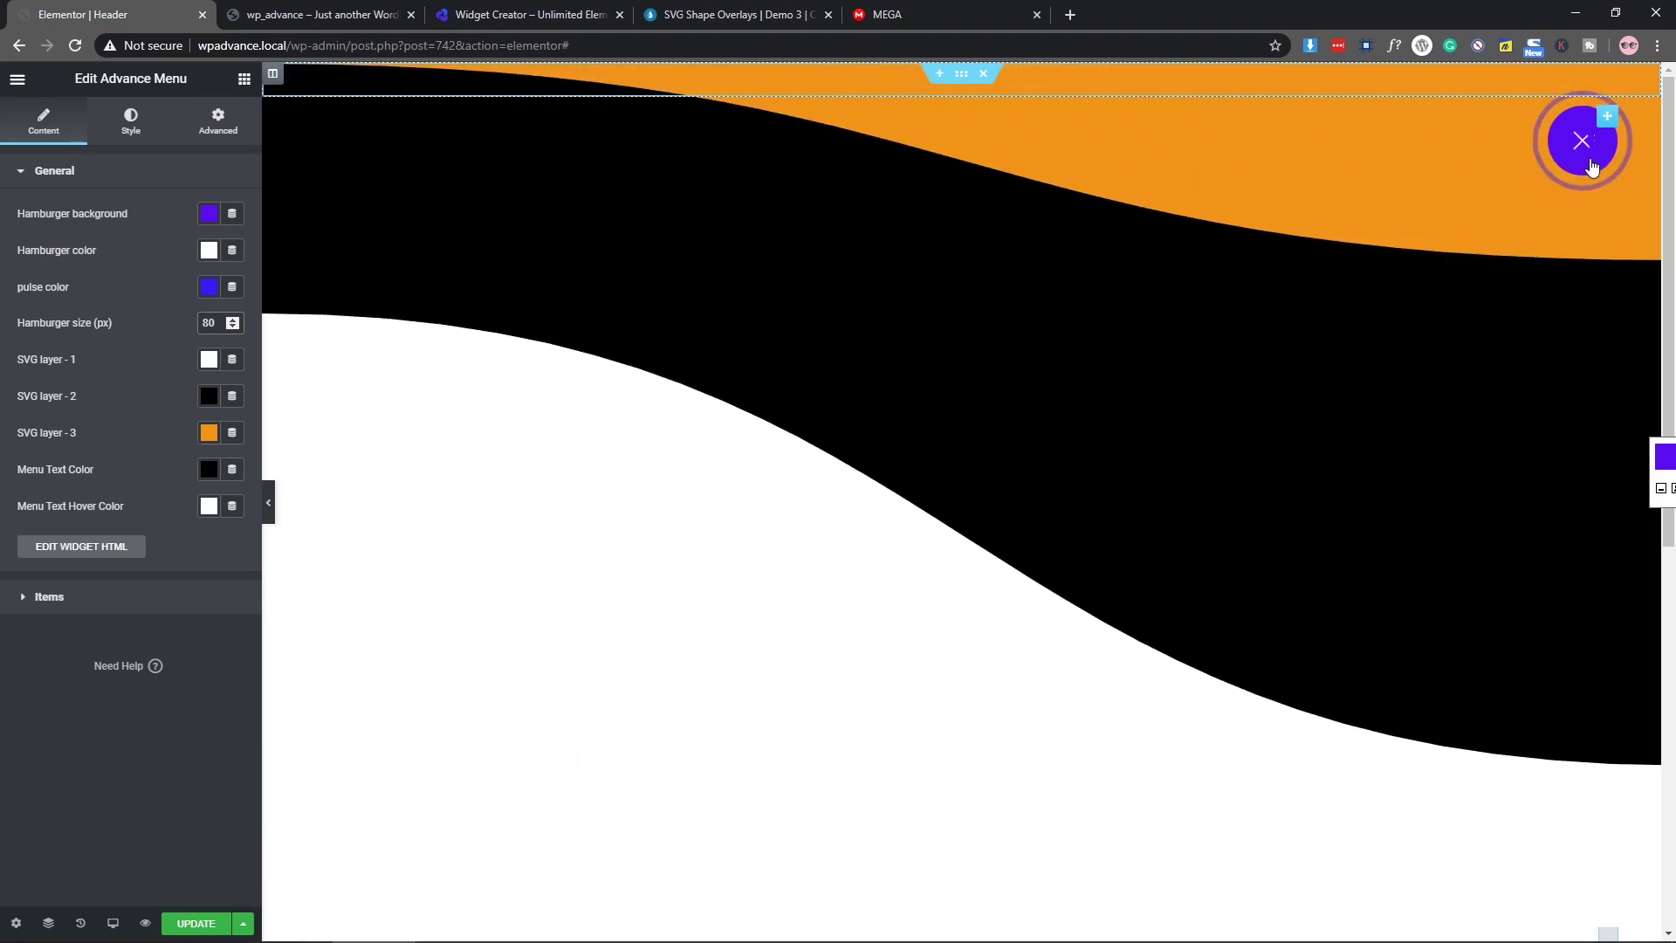
{"action": "left_click", "coordinate": [1590, 166]}
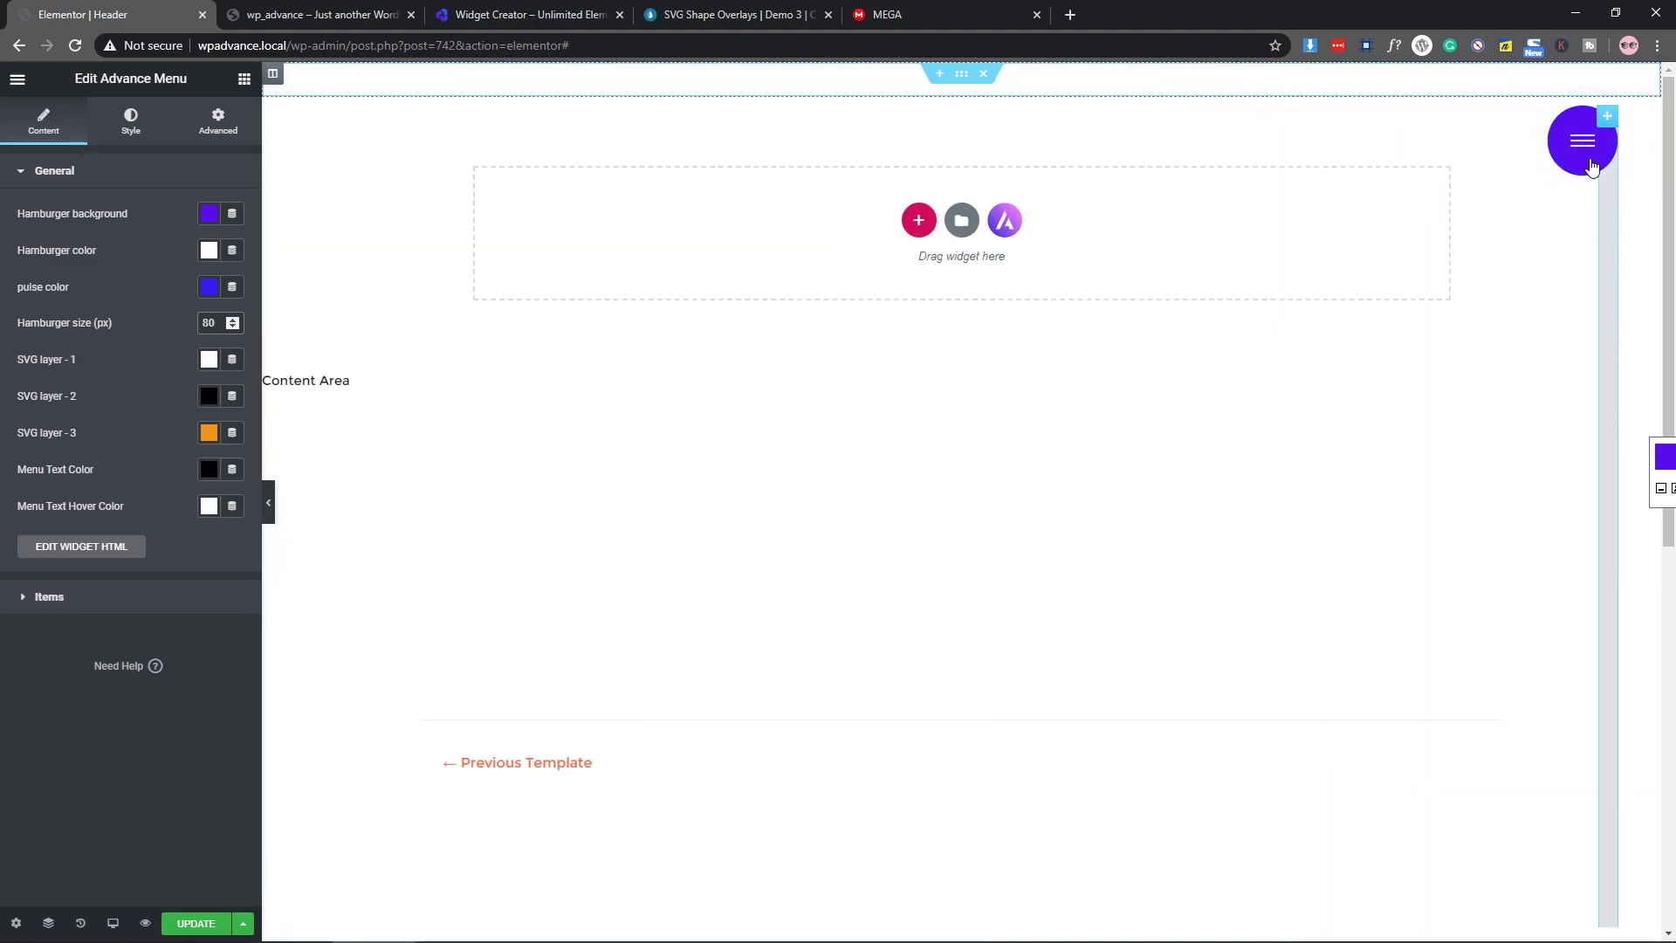
Step: Colour SVG wave layer 1 red and SVG layer 2 purple #4D24CE
{"action": "left_click", "coordinate": [206, 362]}
{"action": "mouse_move", "coordinate": [262, 470]}
{"action": "left_mouse_down"}
{"action": "mouse_move", "coordinate": [314, 431]}
{"action": "mouse_move", "coordinate": [198, 454]}
{"action": "mouse_move", "coordinate": [261, 465]}
{"action": "left_mouse_up"}
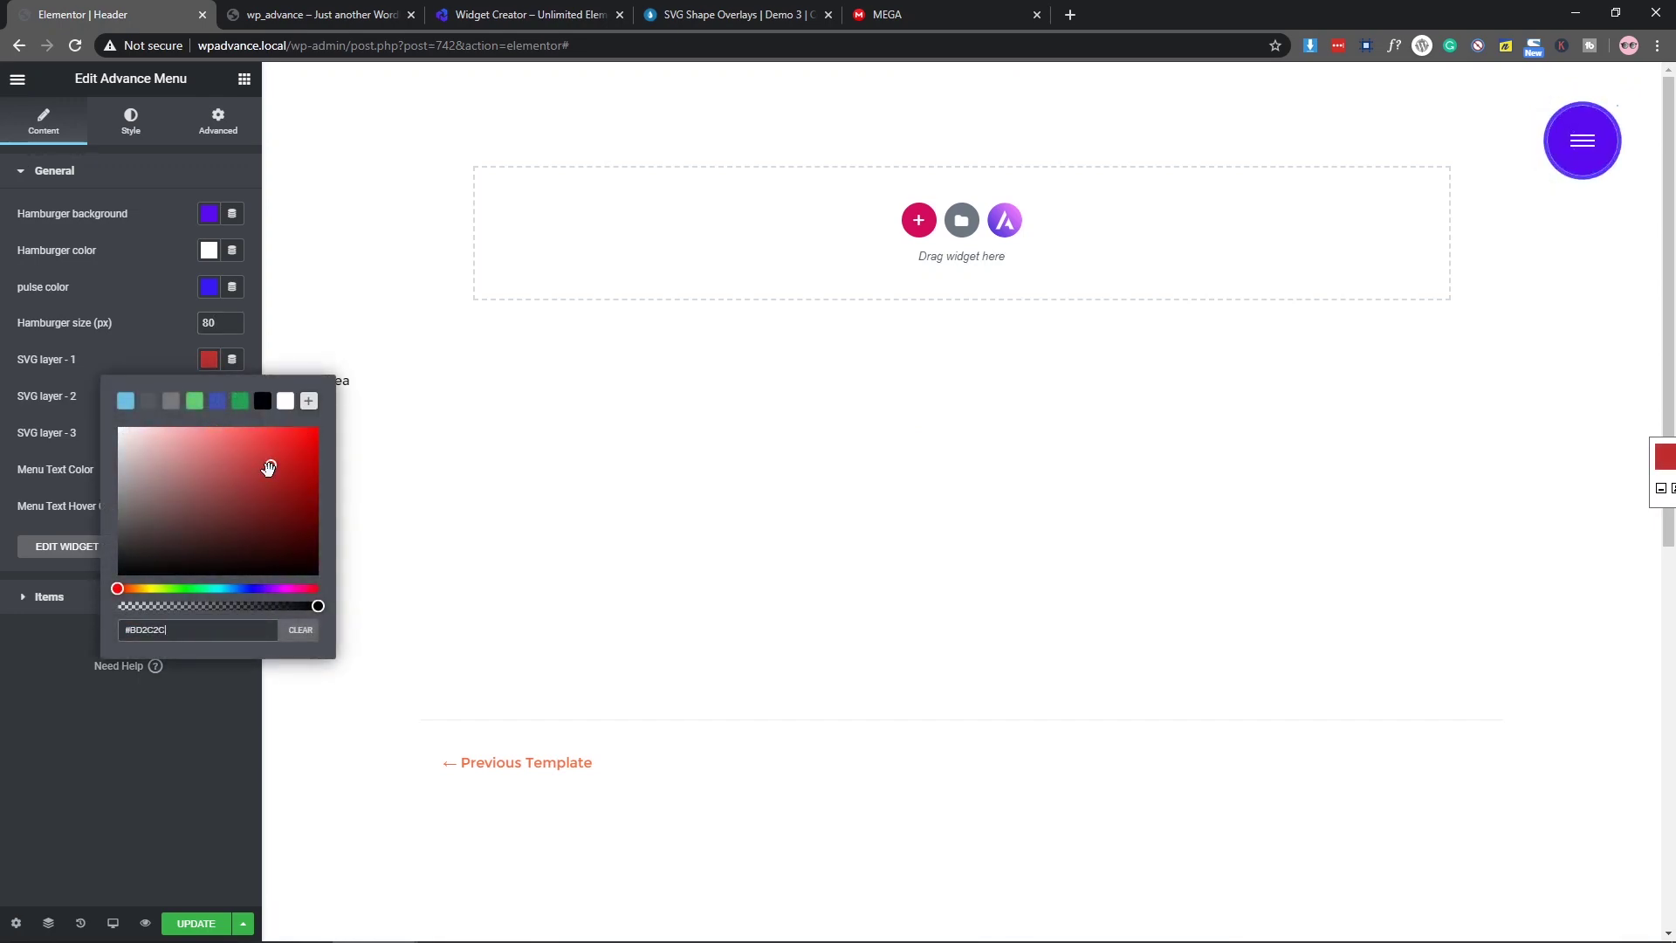
{"action": "left_click", "coordinate": [165, 763]}
{"action": "left_click", "coordinate": [210, 400]}
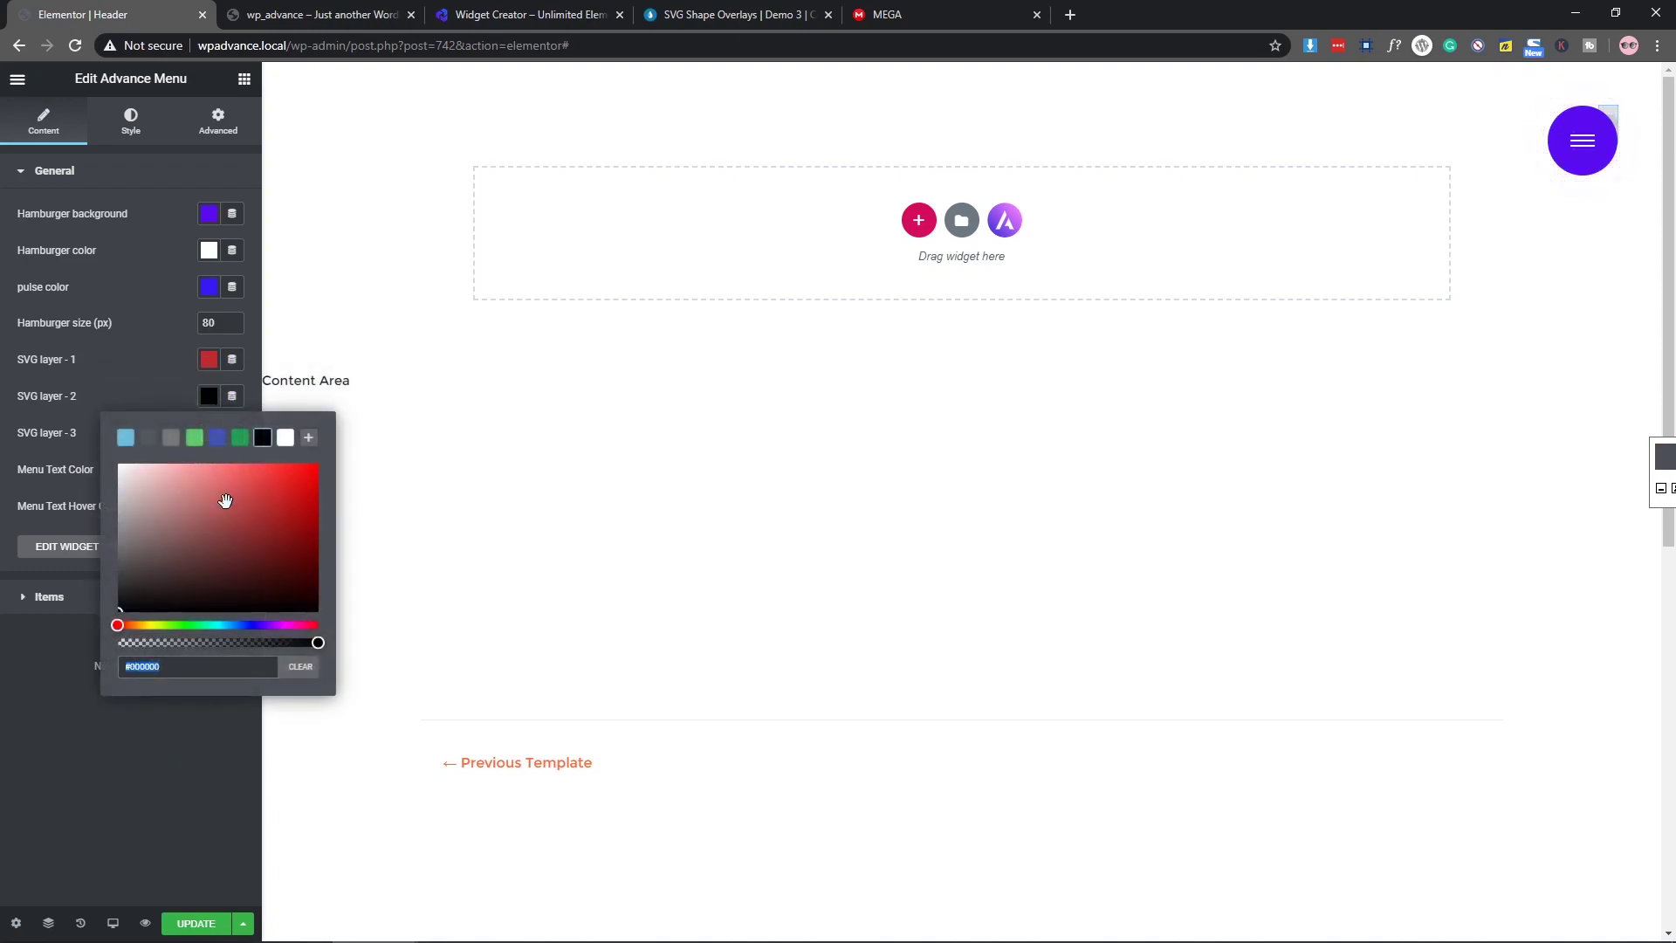
{"action": "left_click", "coordinate": [262, 625]}
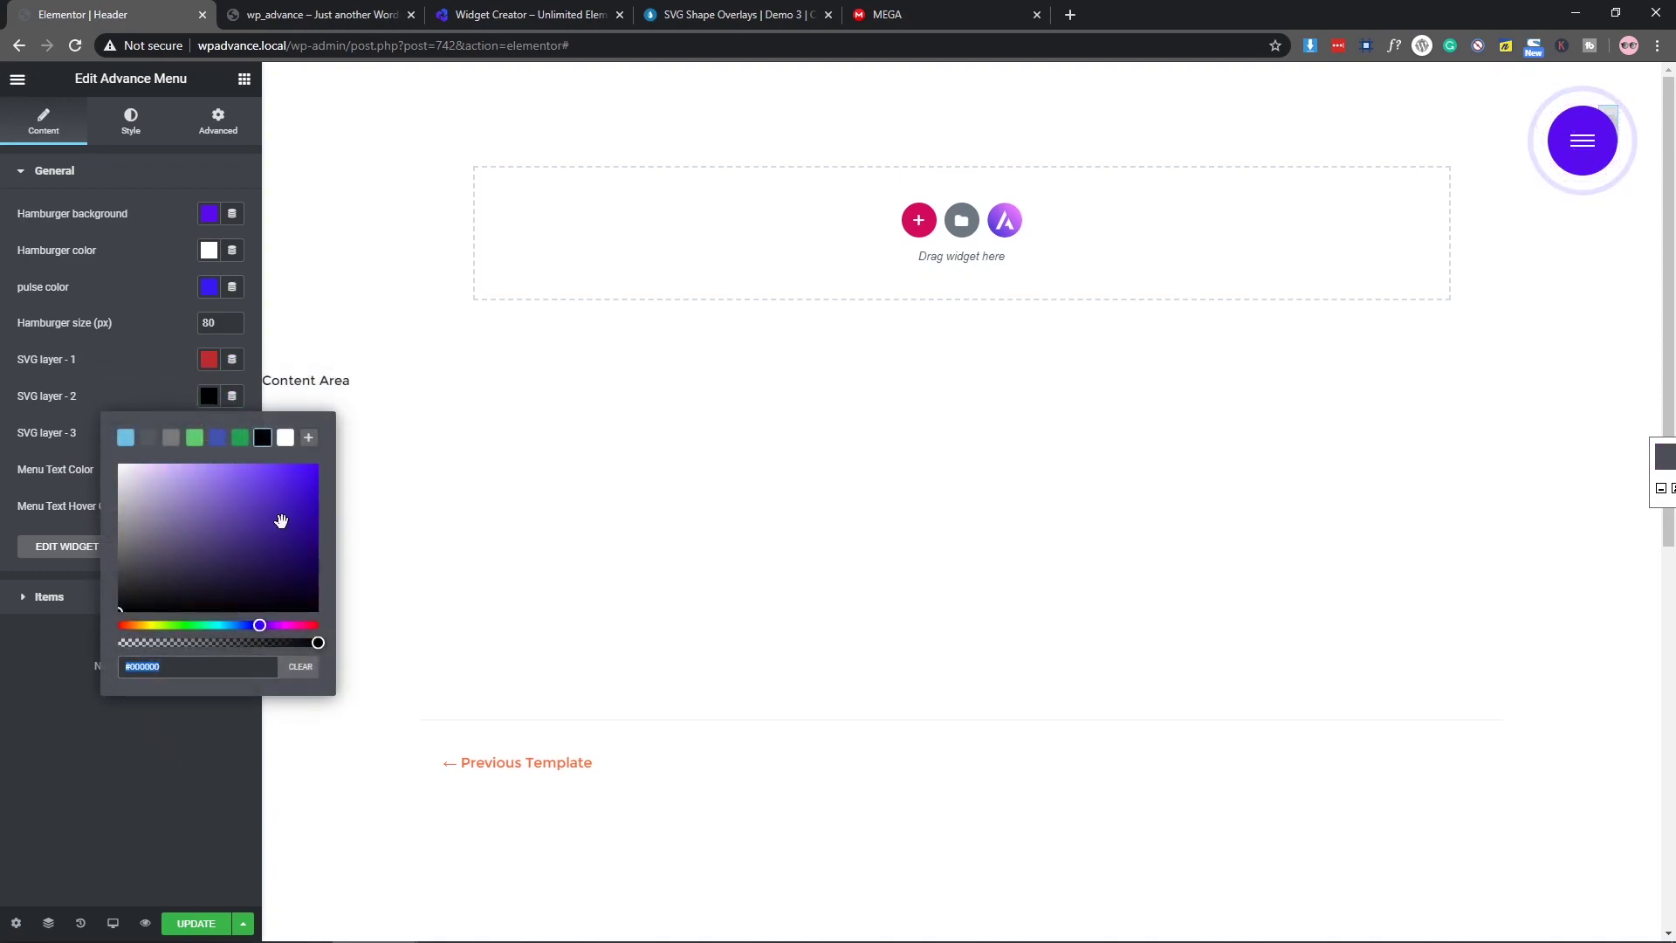
{"action": "left_click", "coordinate": [282, 493]}
{"action": "left_click", "coordinate": [140, 778]}
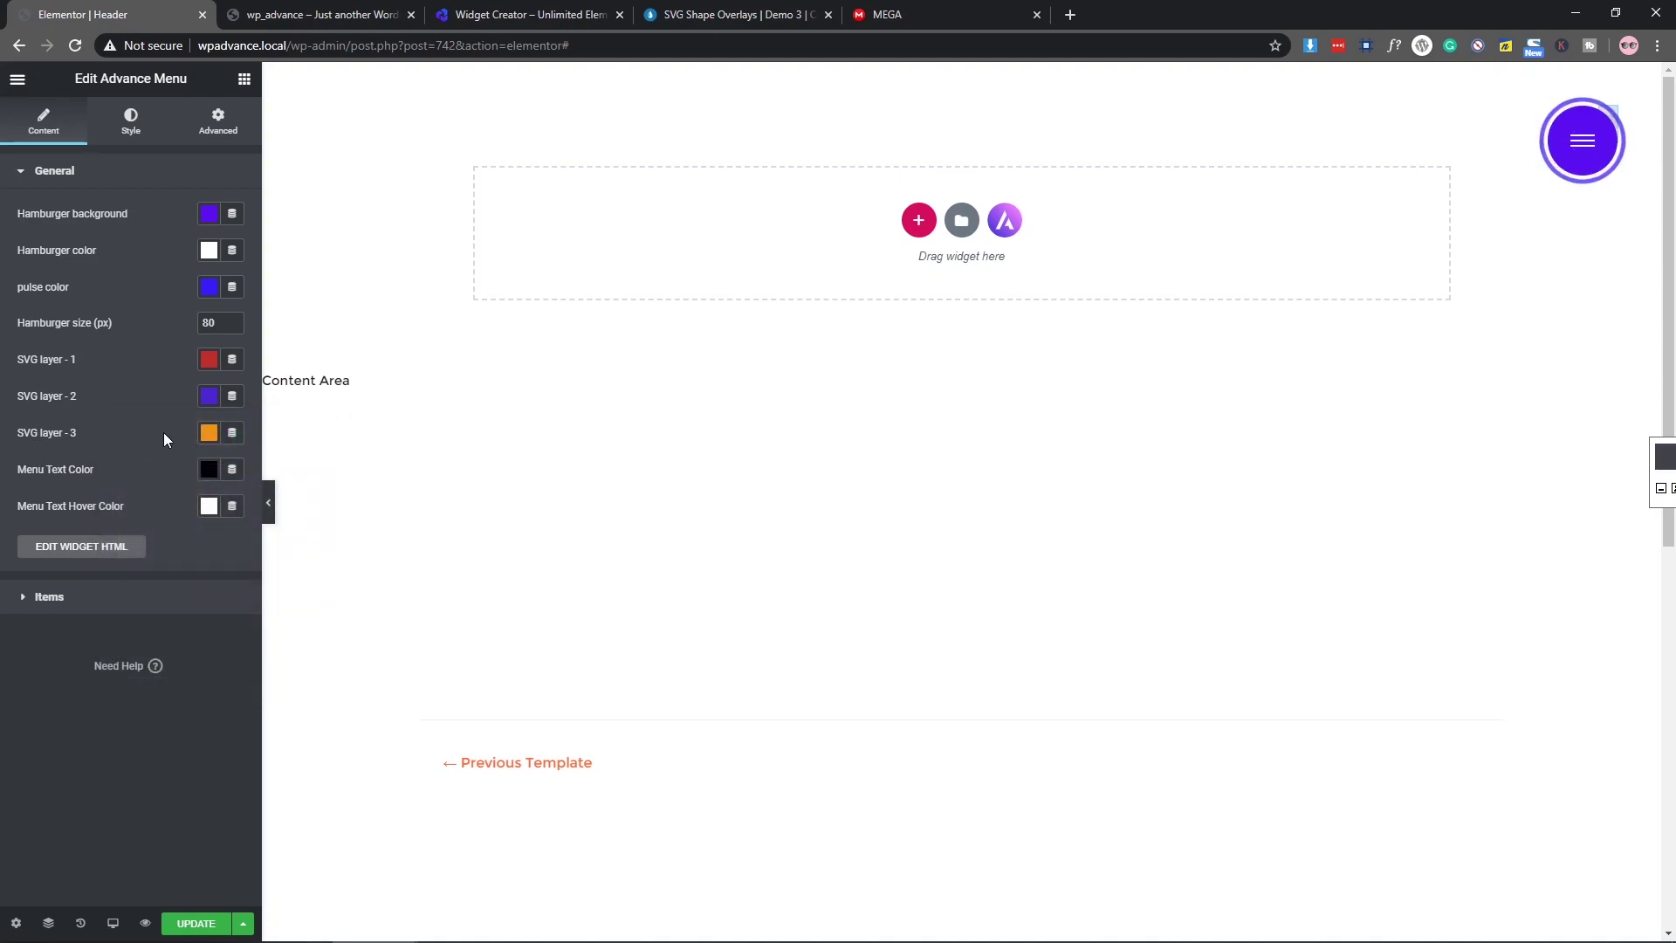
Step: Make SVG wave layer 3 white
{"action": "left_click", "coordinate": [209, 434]}
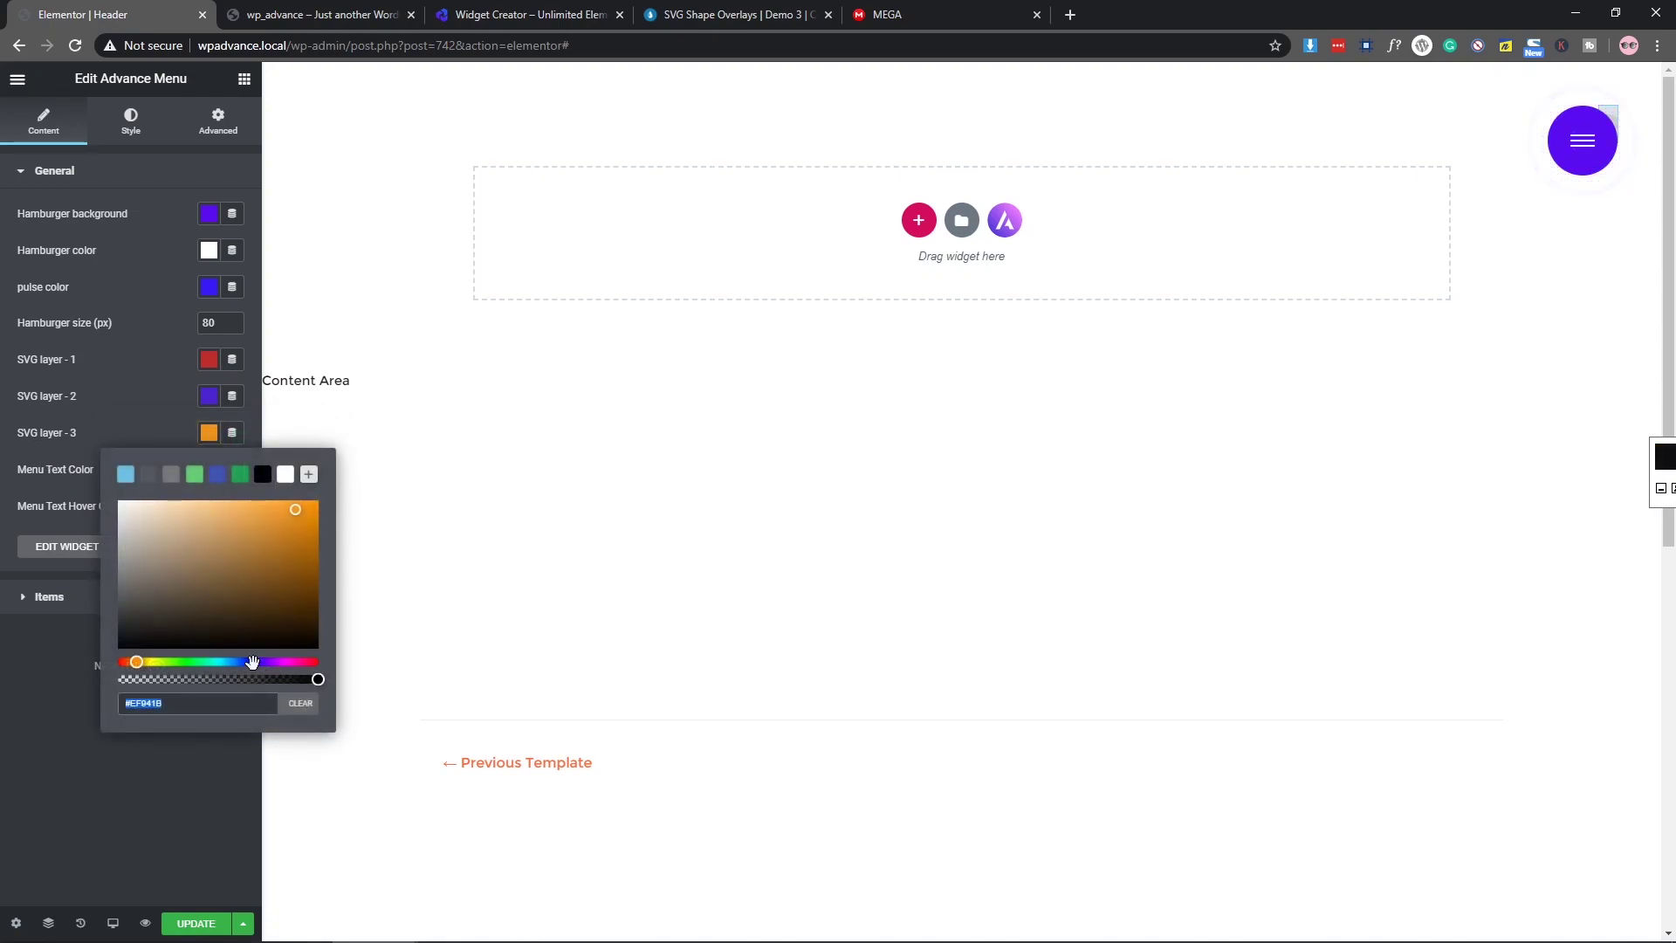
{"action": "left_click_drag", "start_coordinate": [292, 522], "coordinate": [237, 593]}
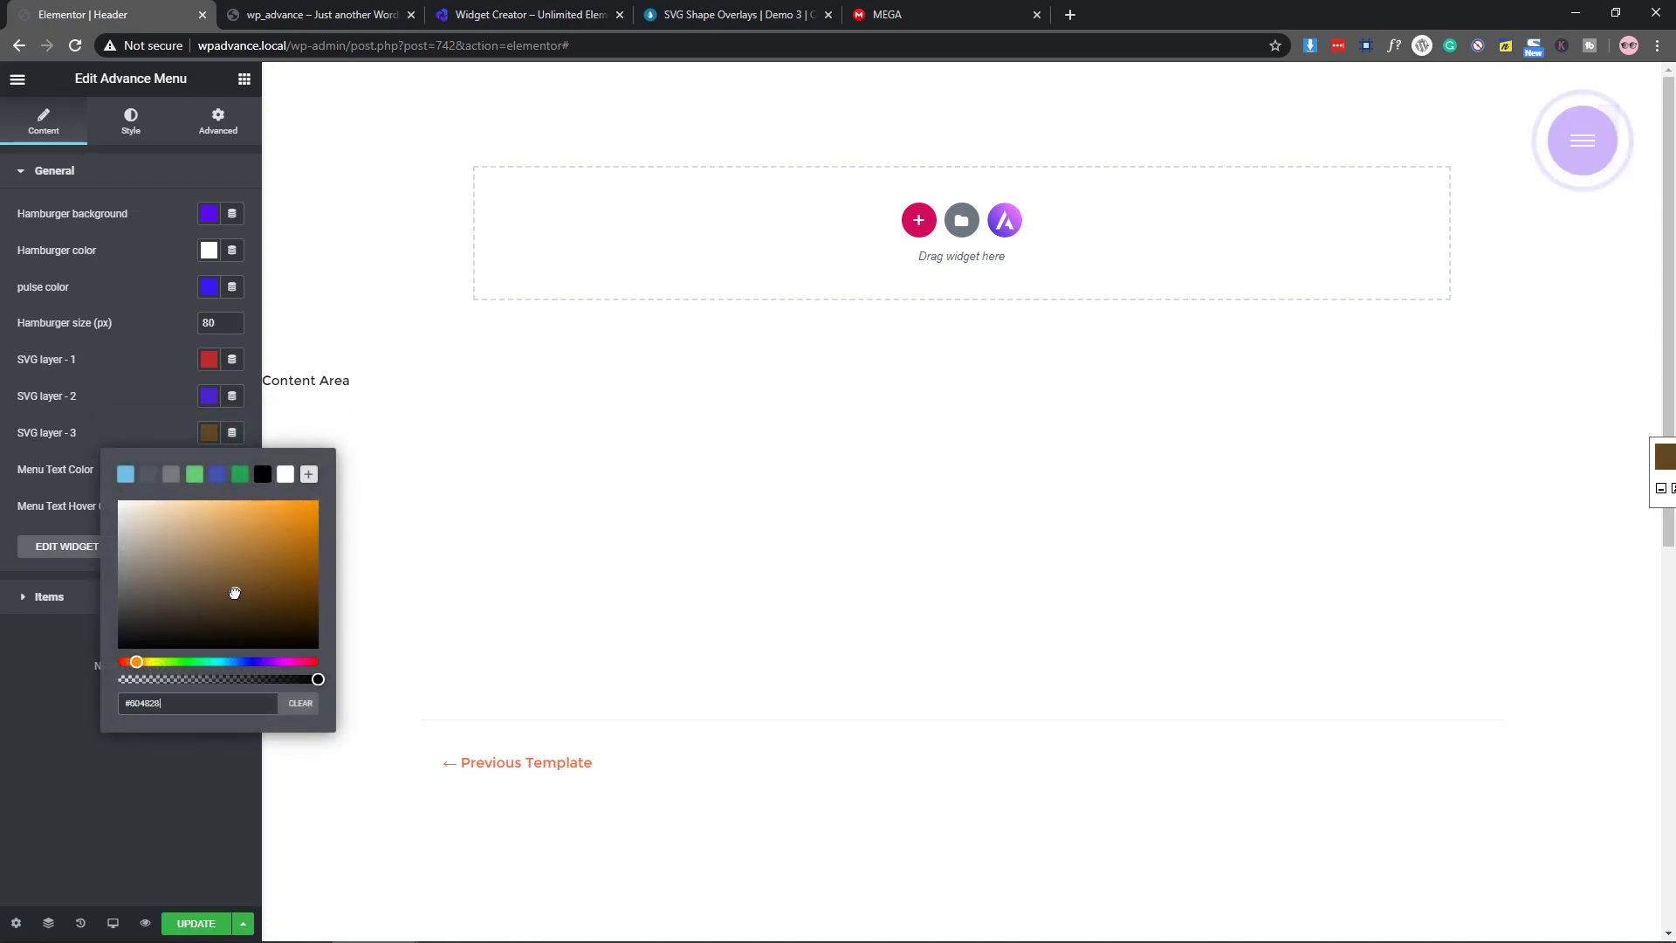
{"action": "left_click", "coordinate": [285, 474]}
{"action": "left_click", "coordinate": [61, 705]}
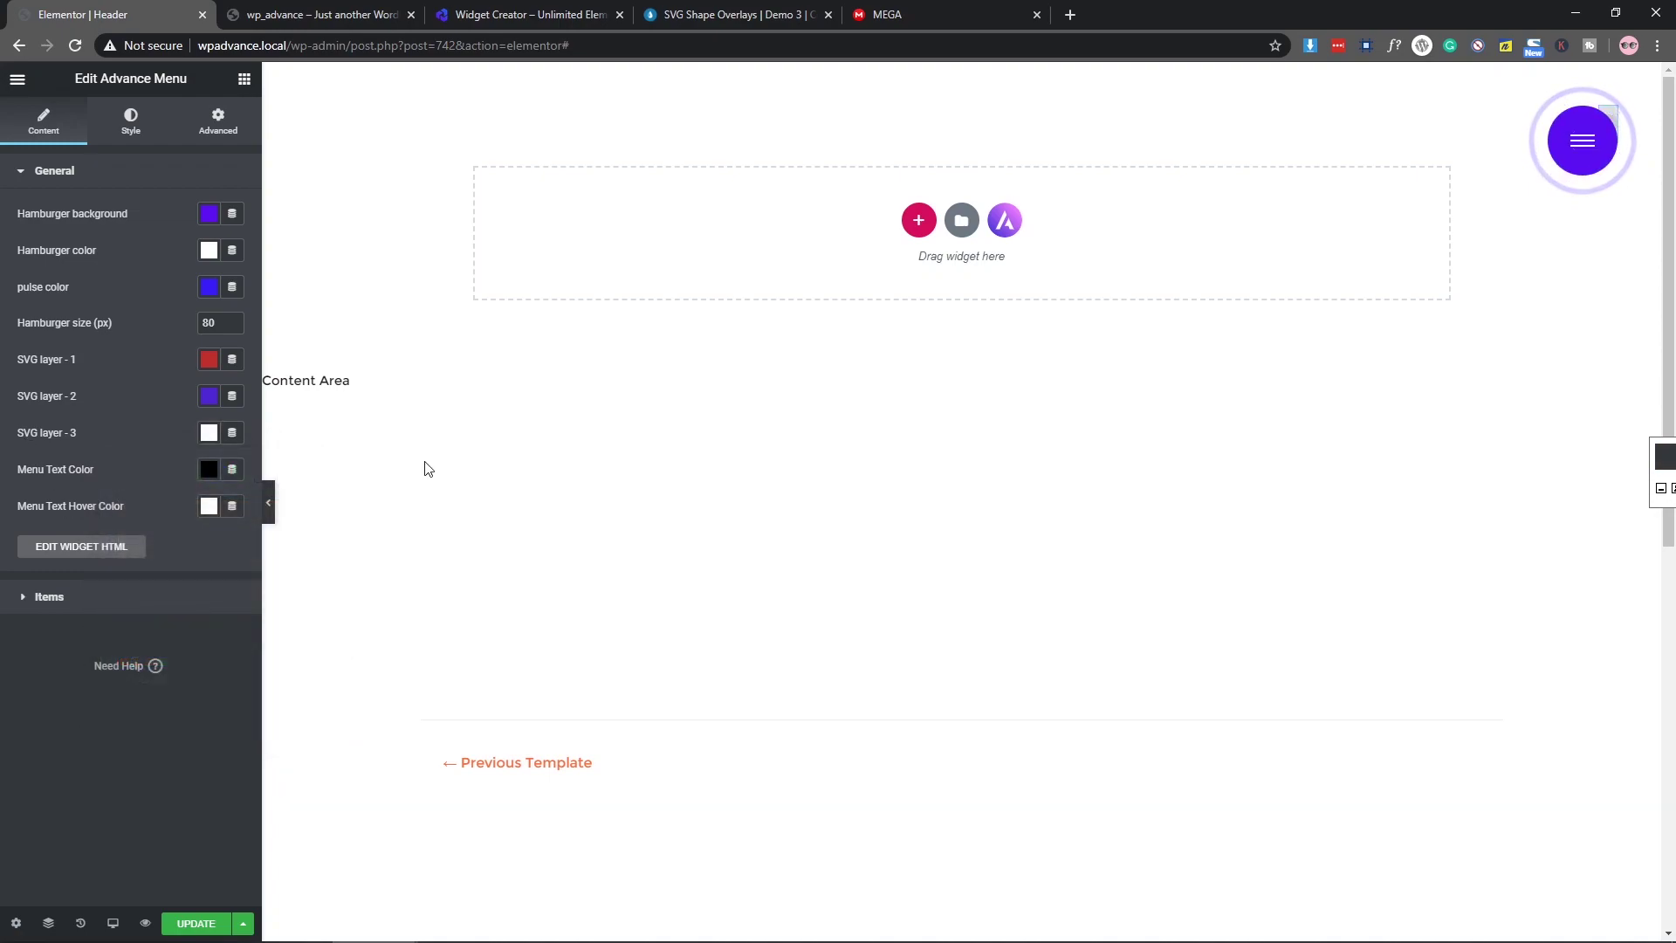
Step: Toggle the full-screen menu open and closed repeatedly to check the new wave colours
{"action": "left_click", "coordinate": [1596, 153]}
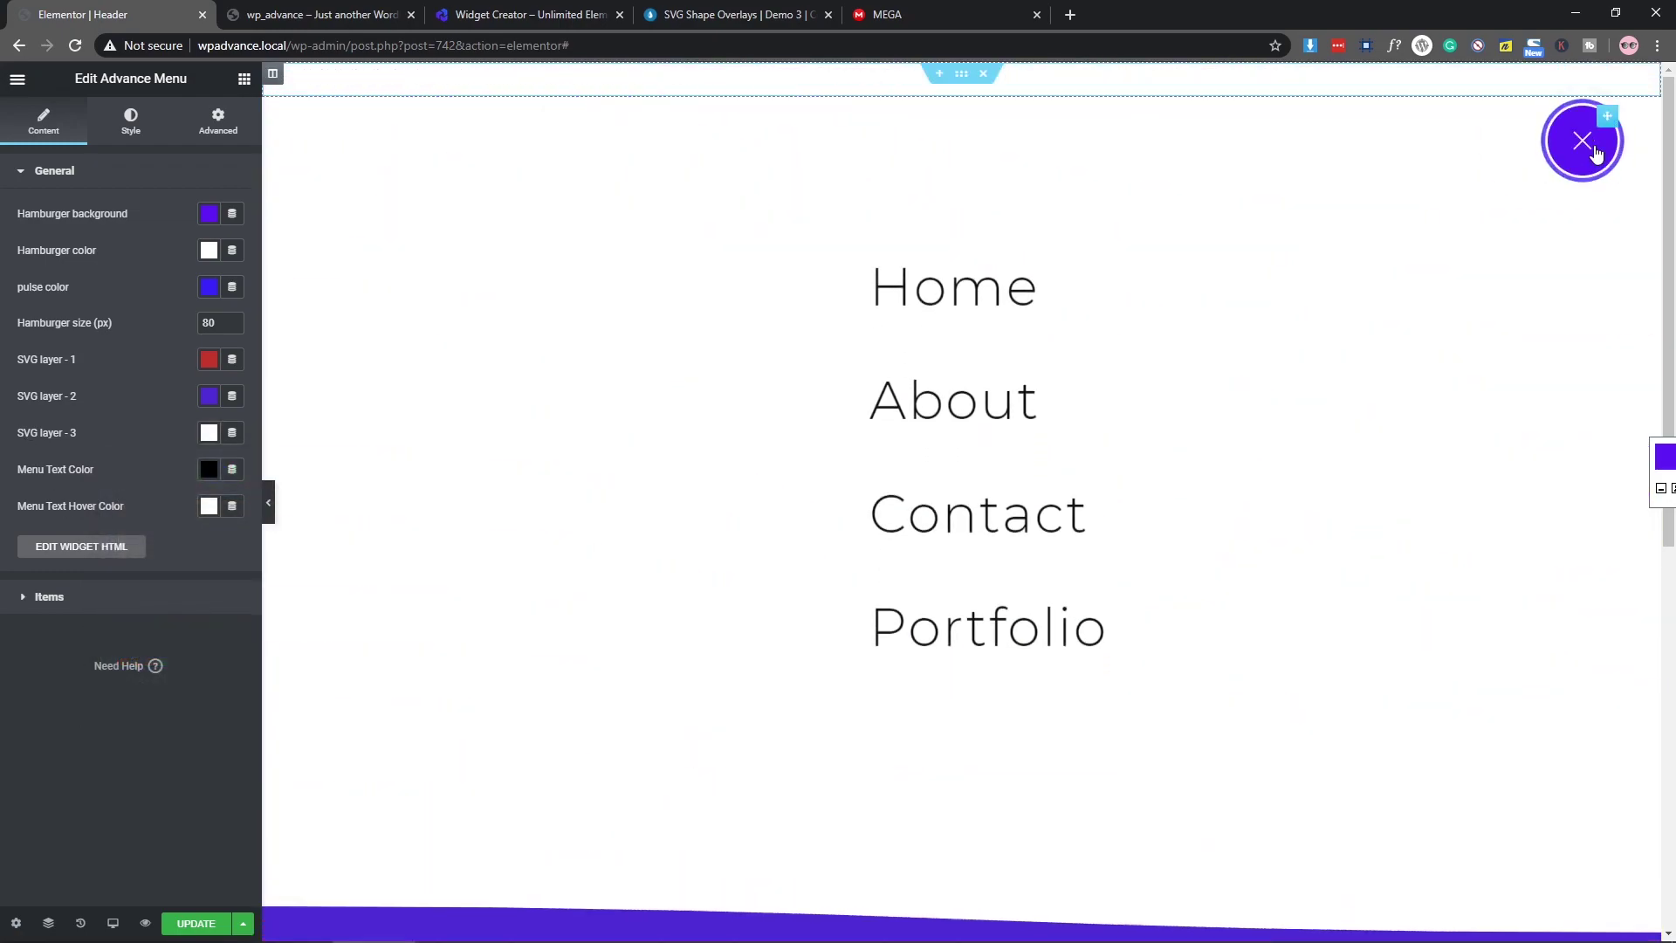
{"action": "left_click", "coordinate": [1595, 152]}
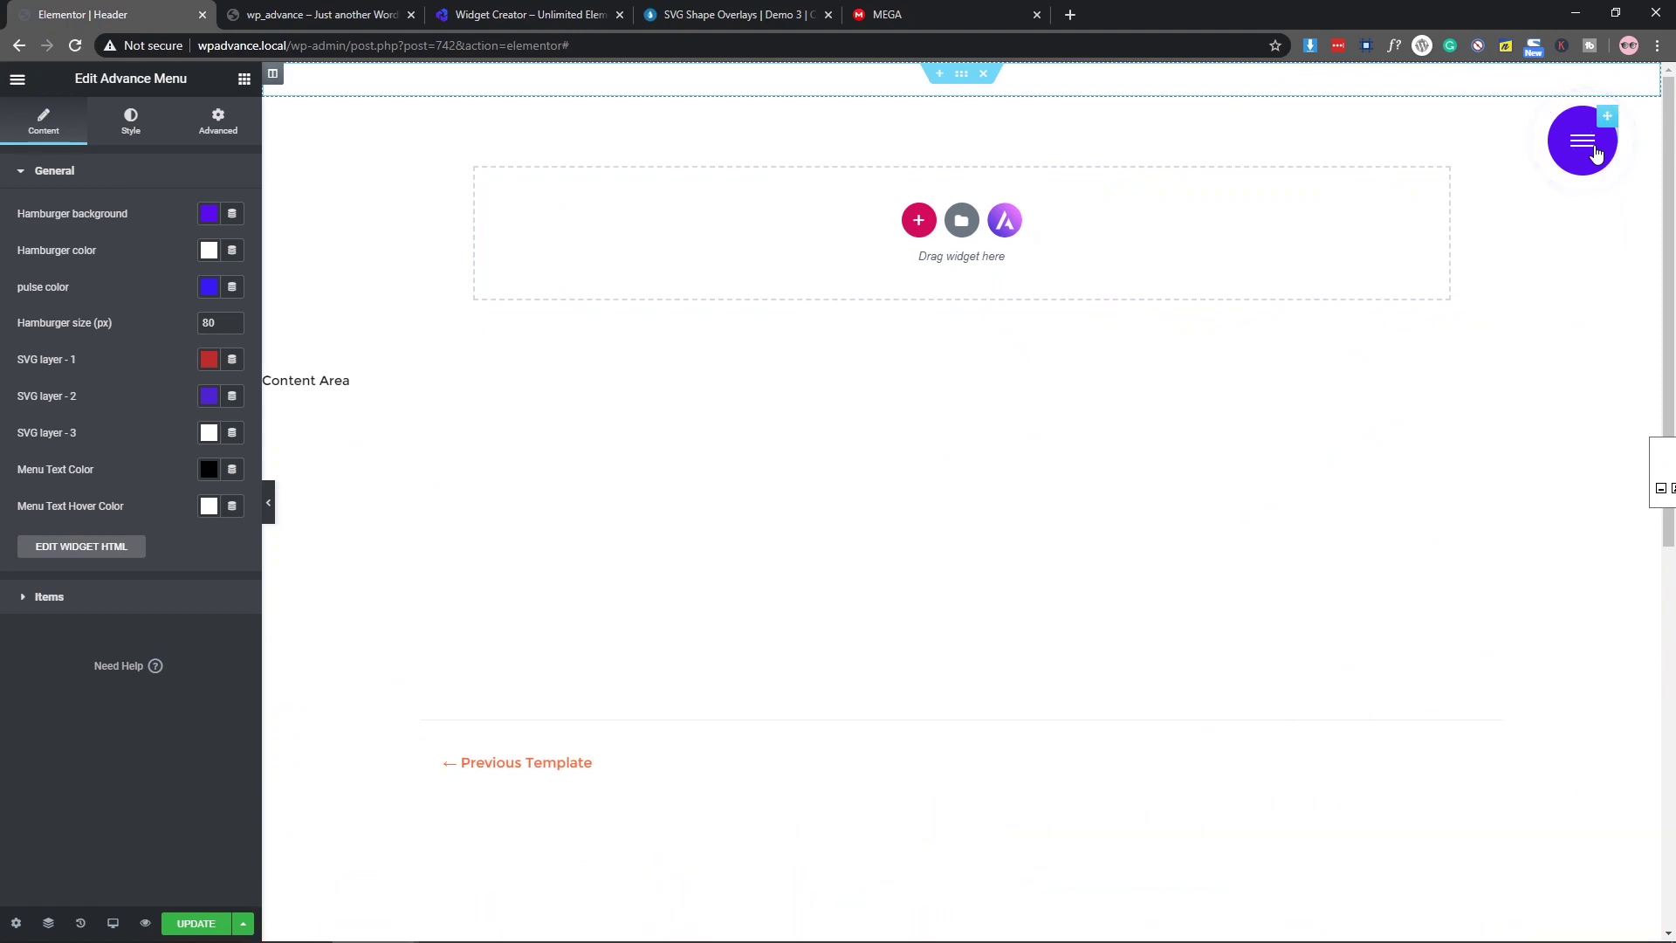
{"action": "left_click", "coordinate": [1596, 153]}
{"action": "left_click", "coordinate": [1596, 152]}
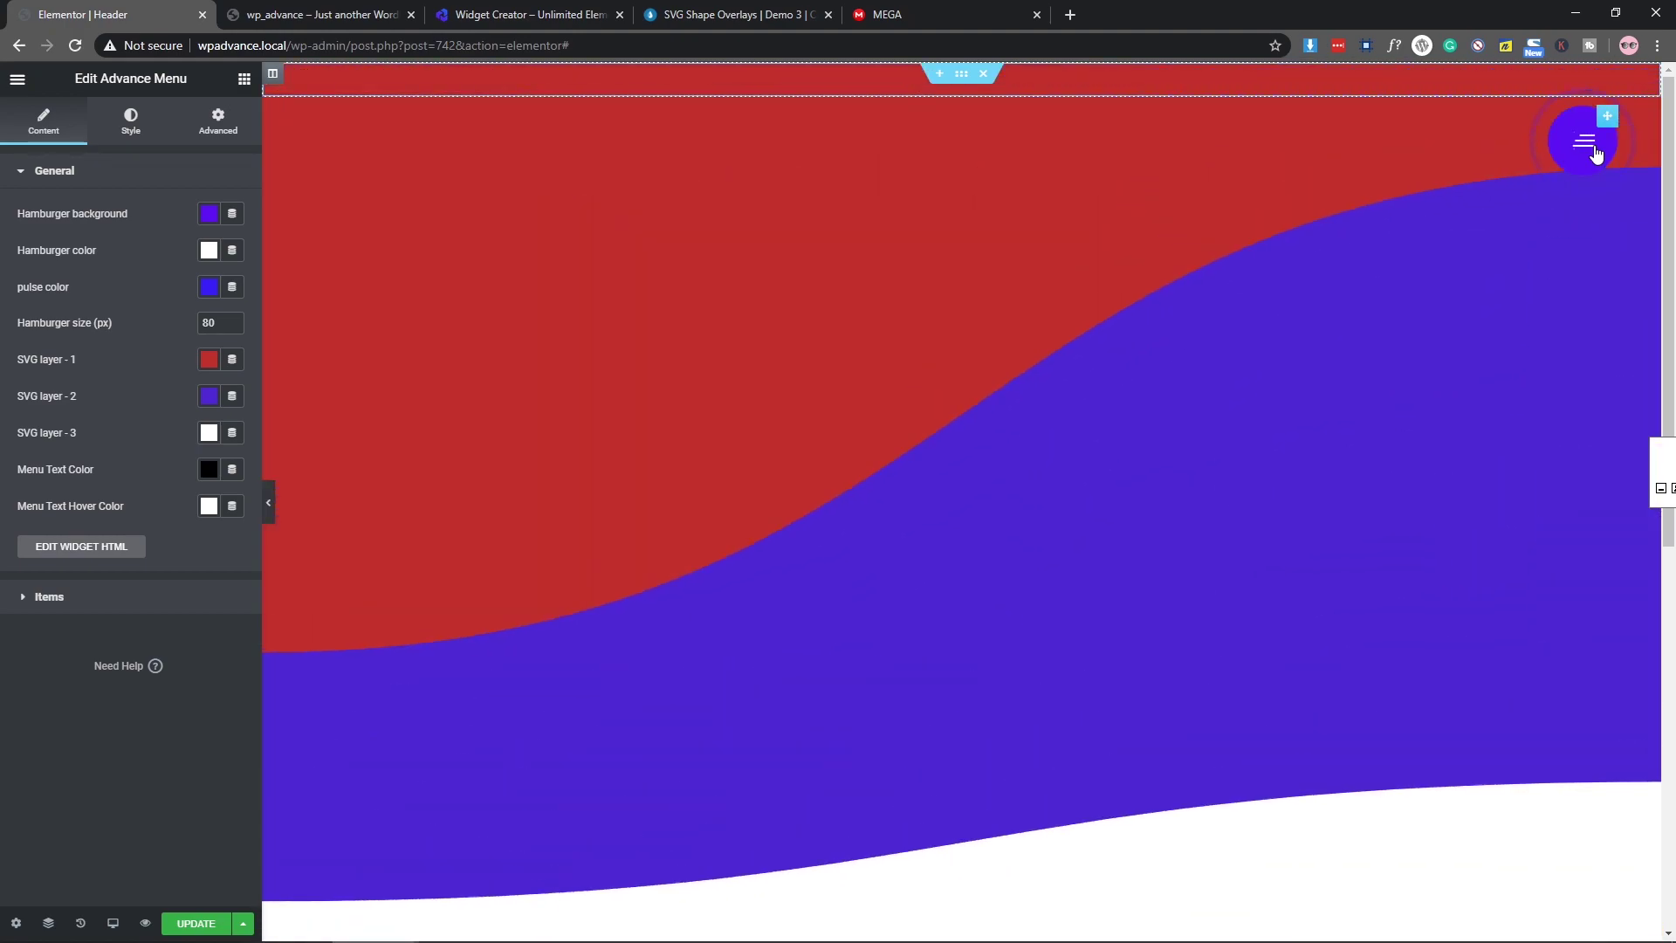
{"action": "left_click", "coordinate": [1596, 153]}
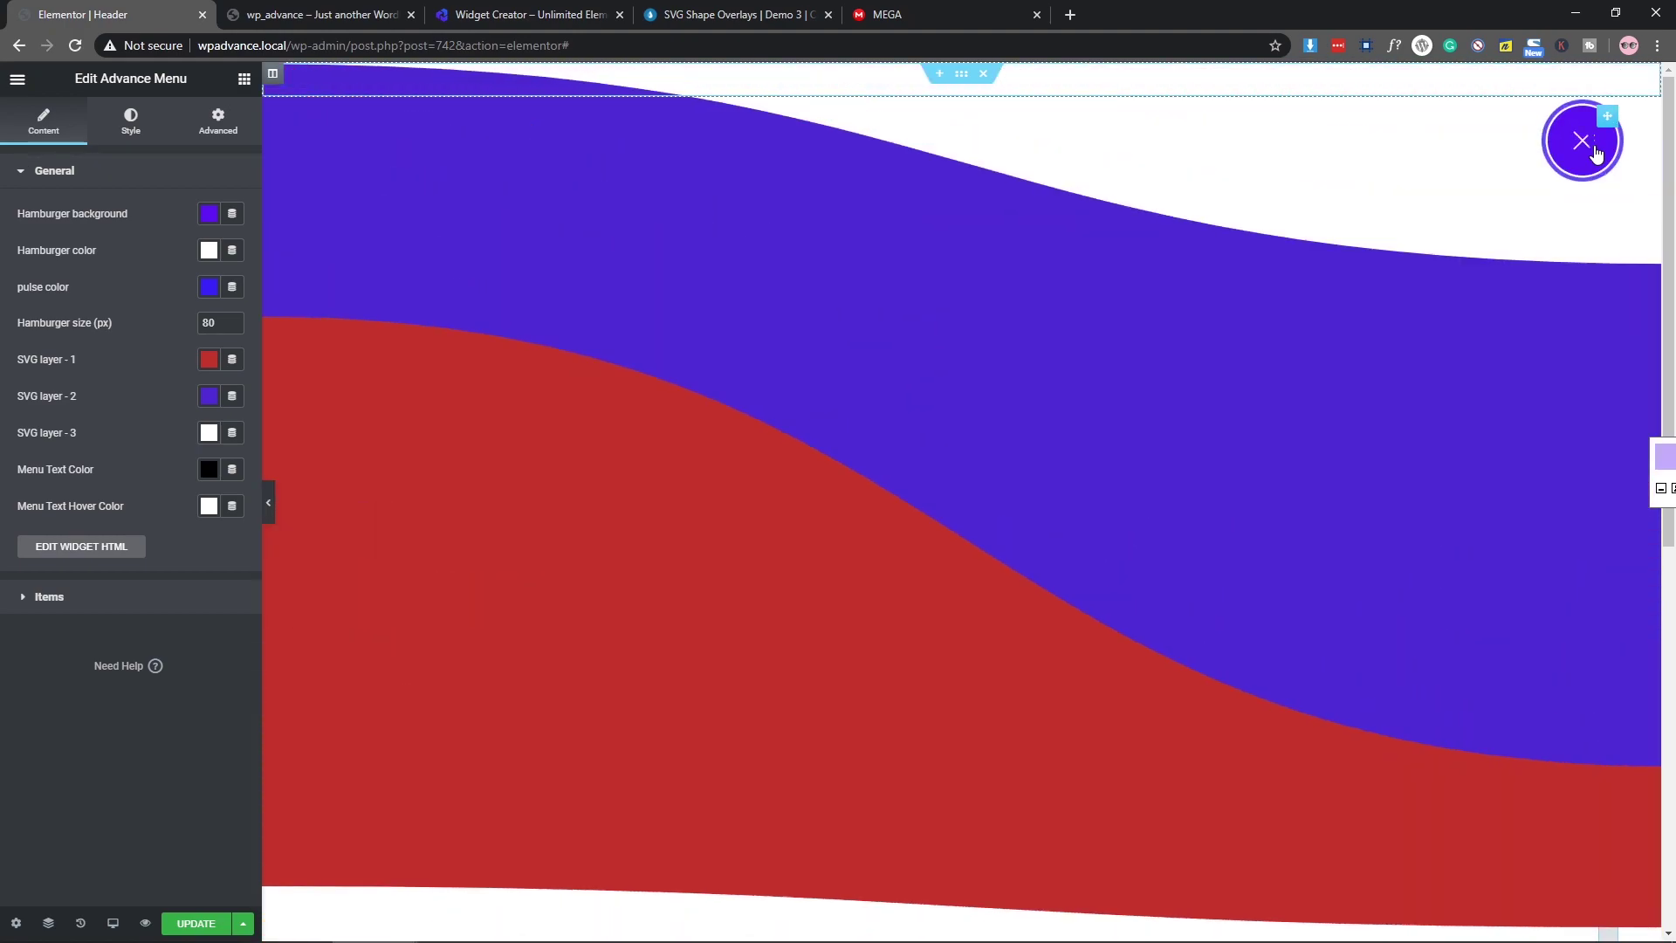
{"action": "left_click", "coordinate": [1595, 152]}
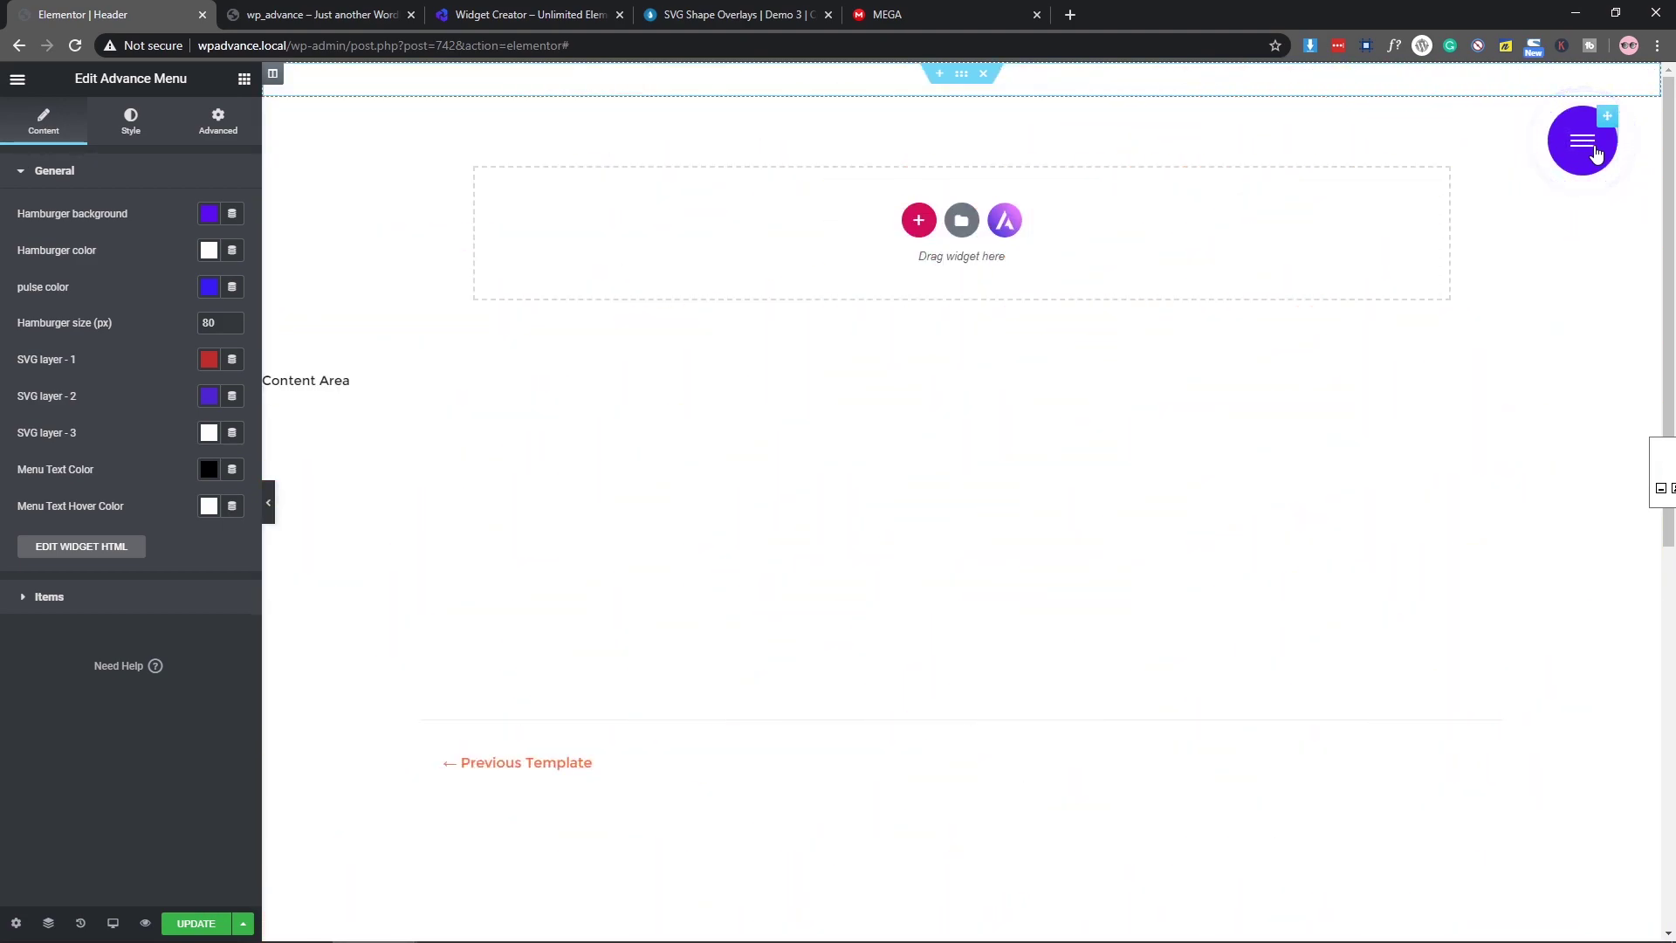
{"action": "left_click", "coordinate": [1595, 153]}
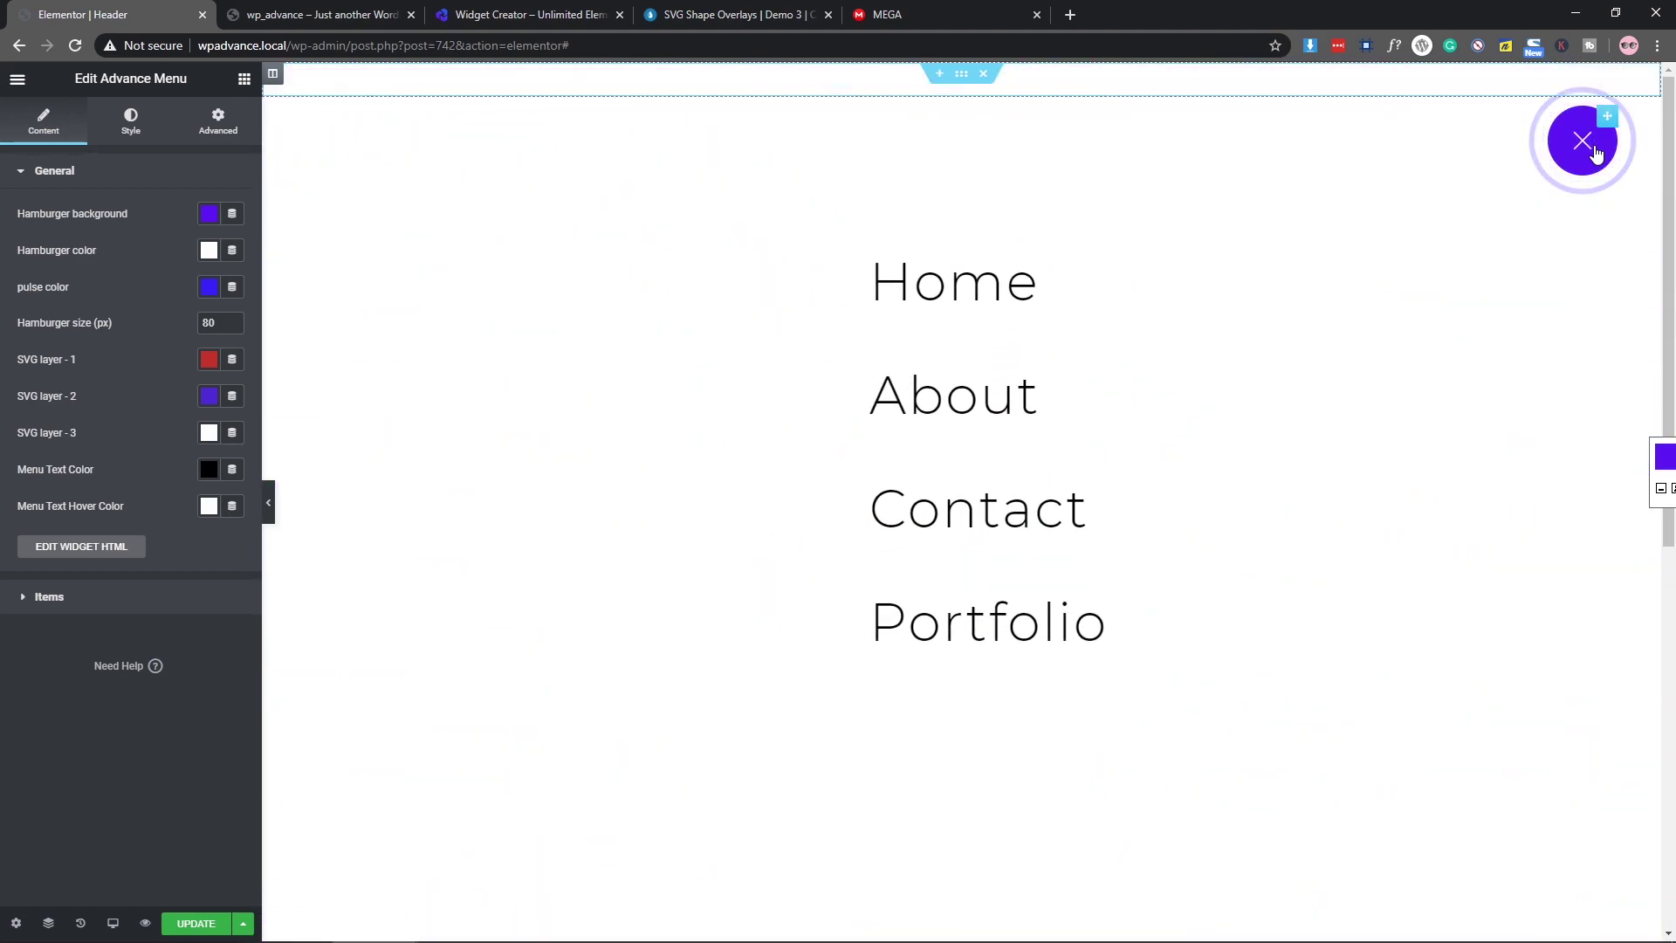
{"action": "left_click", "coordinate": [1595, 153]}
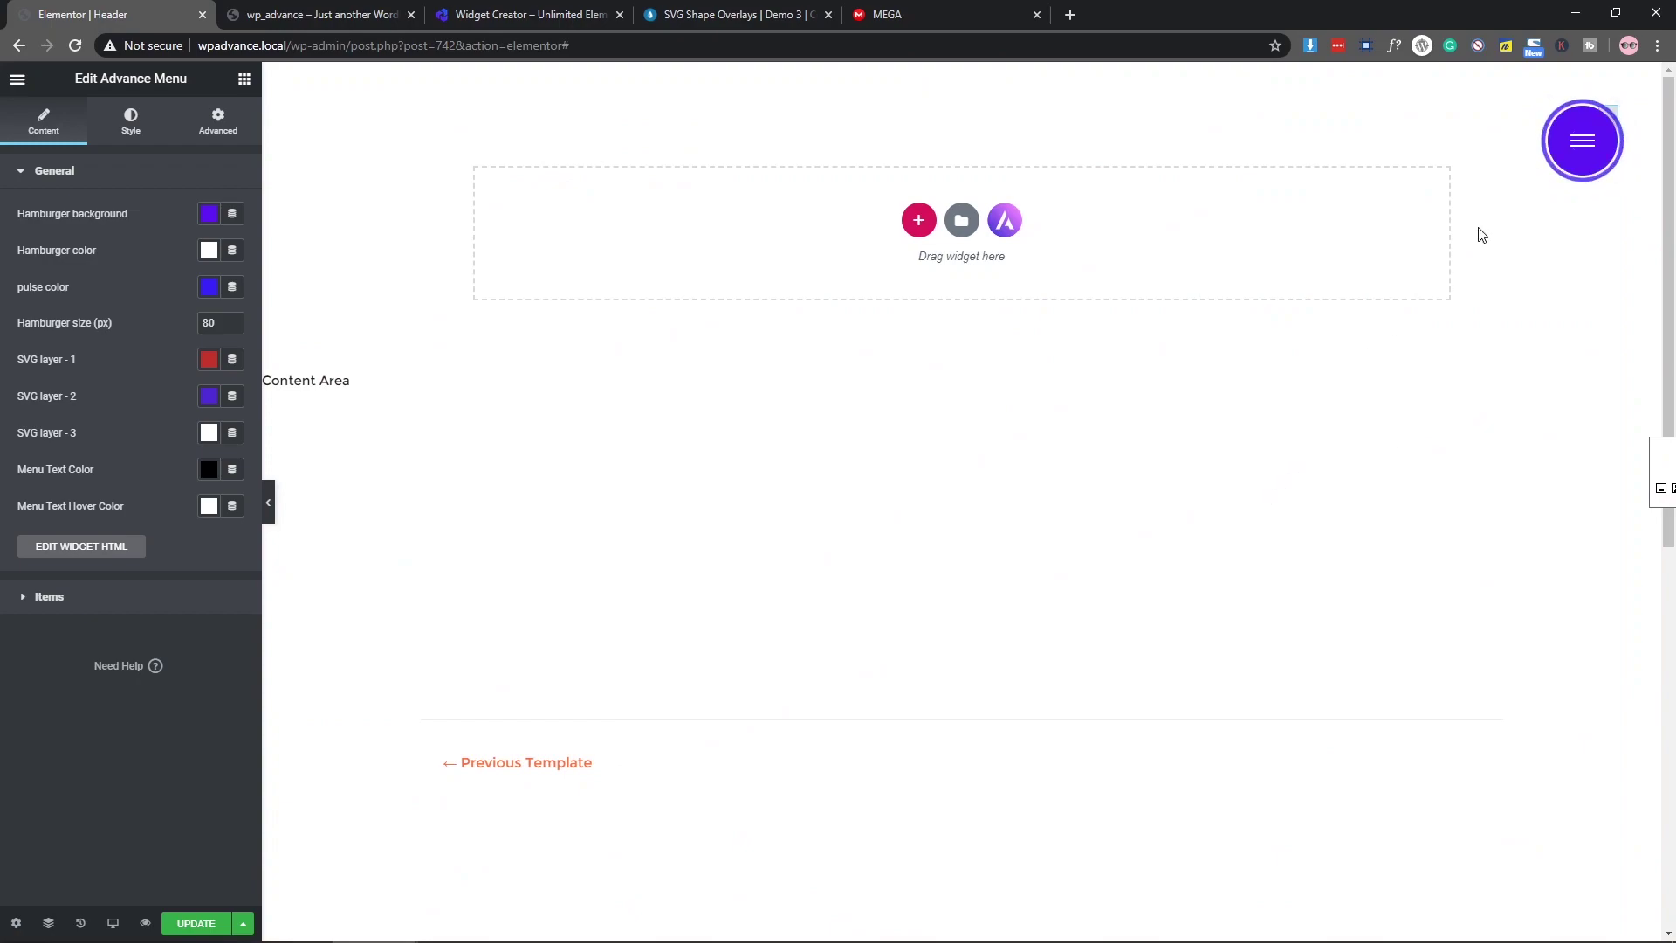
{"action": "left_click", "coordinate": [1595, 152]}
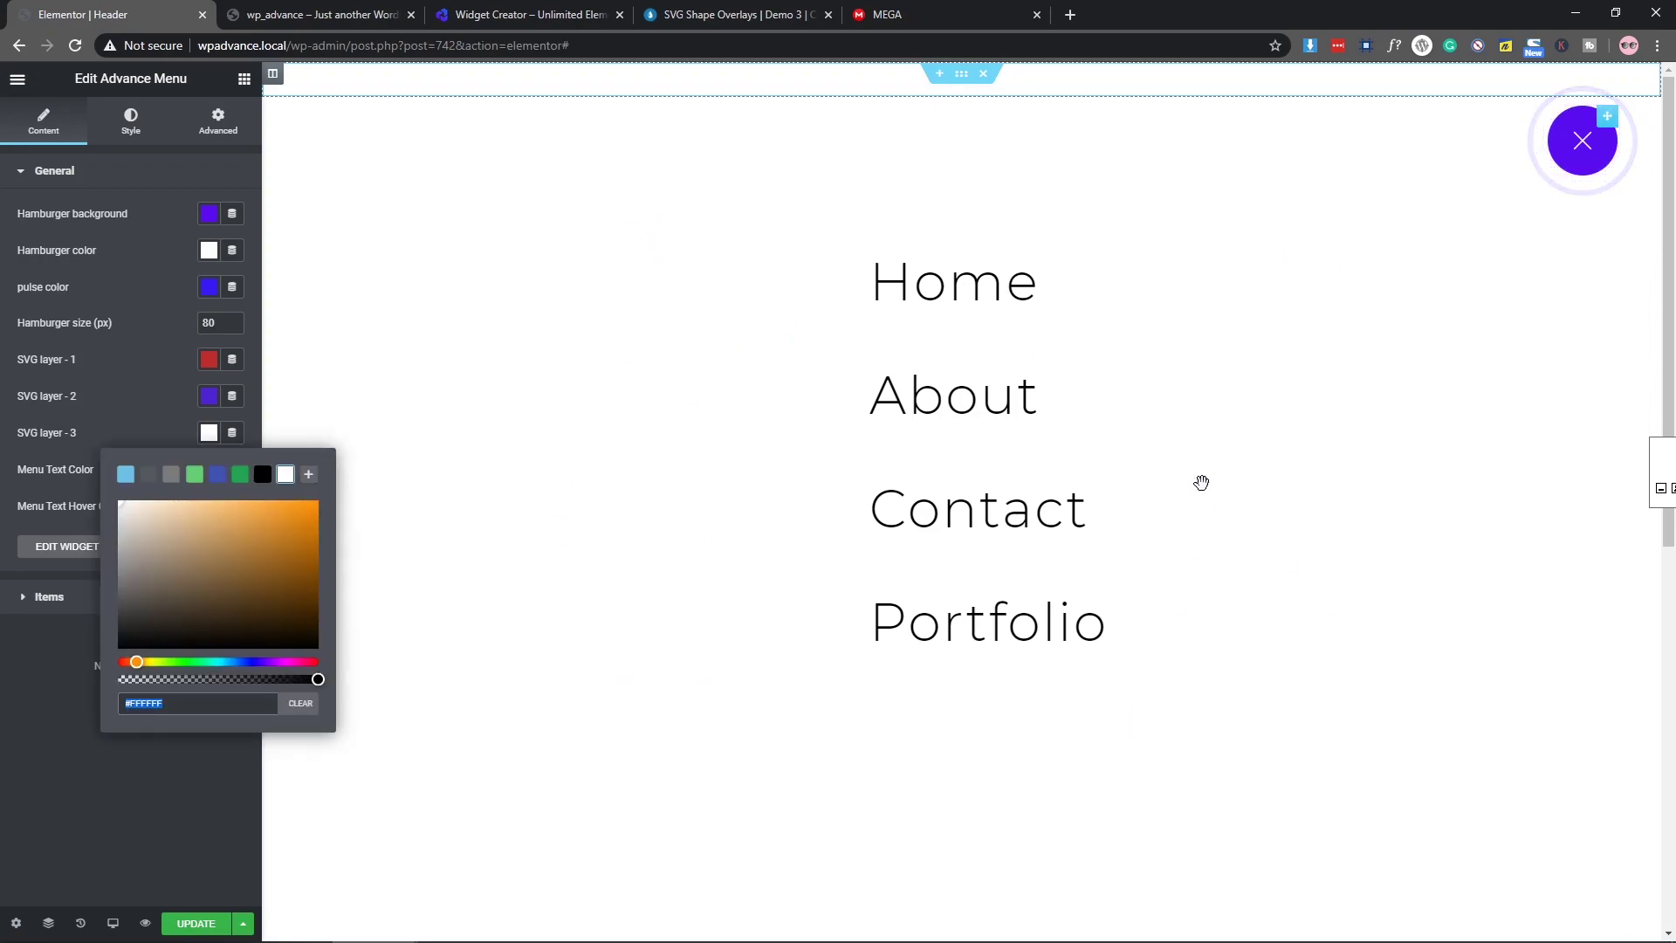
Step: Set SVG layer 3 to orange #FF8200, preview the opening menu, then go to the live site
{"action": "left_click_drag", "start_coordinate": [302, 522], "coordinate": [332, 494]}
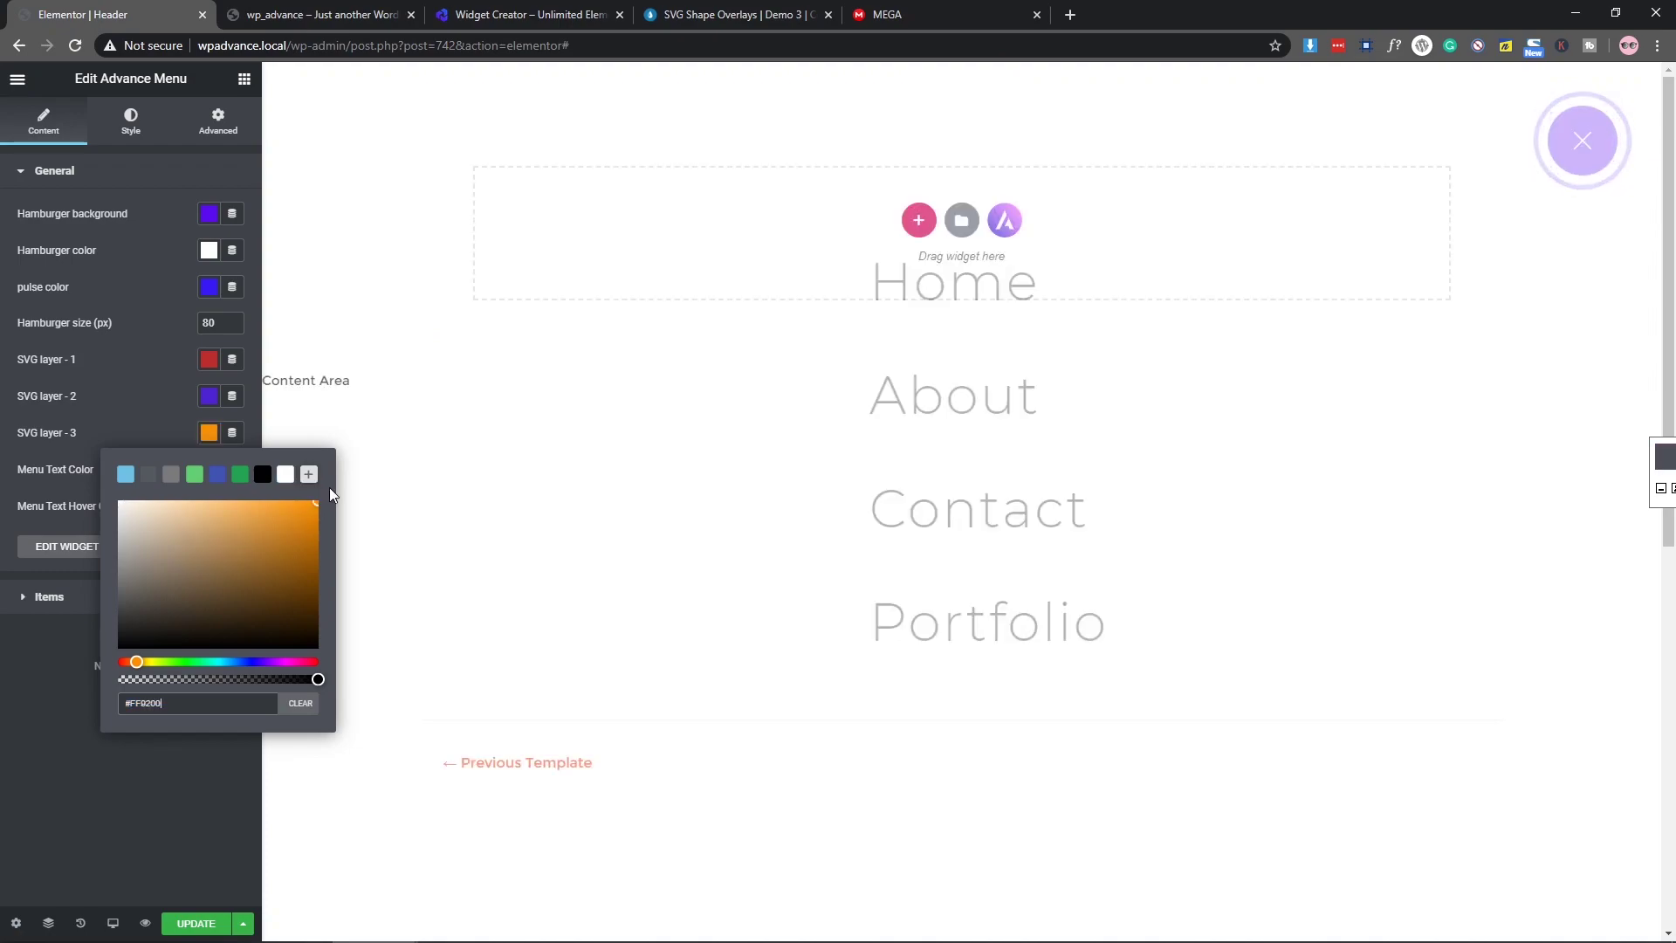
{"action": "left_click", "coordinate": [217, 785]}
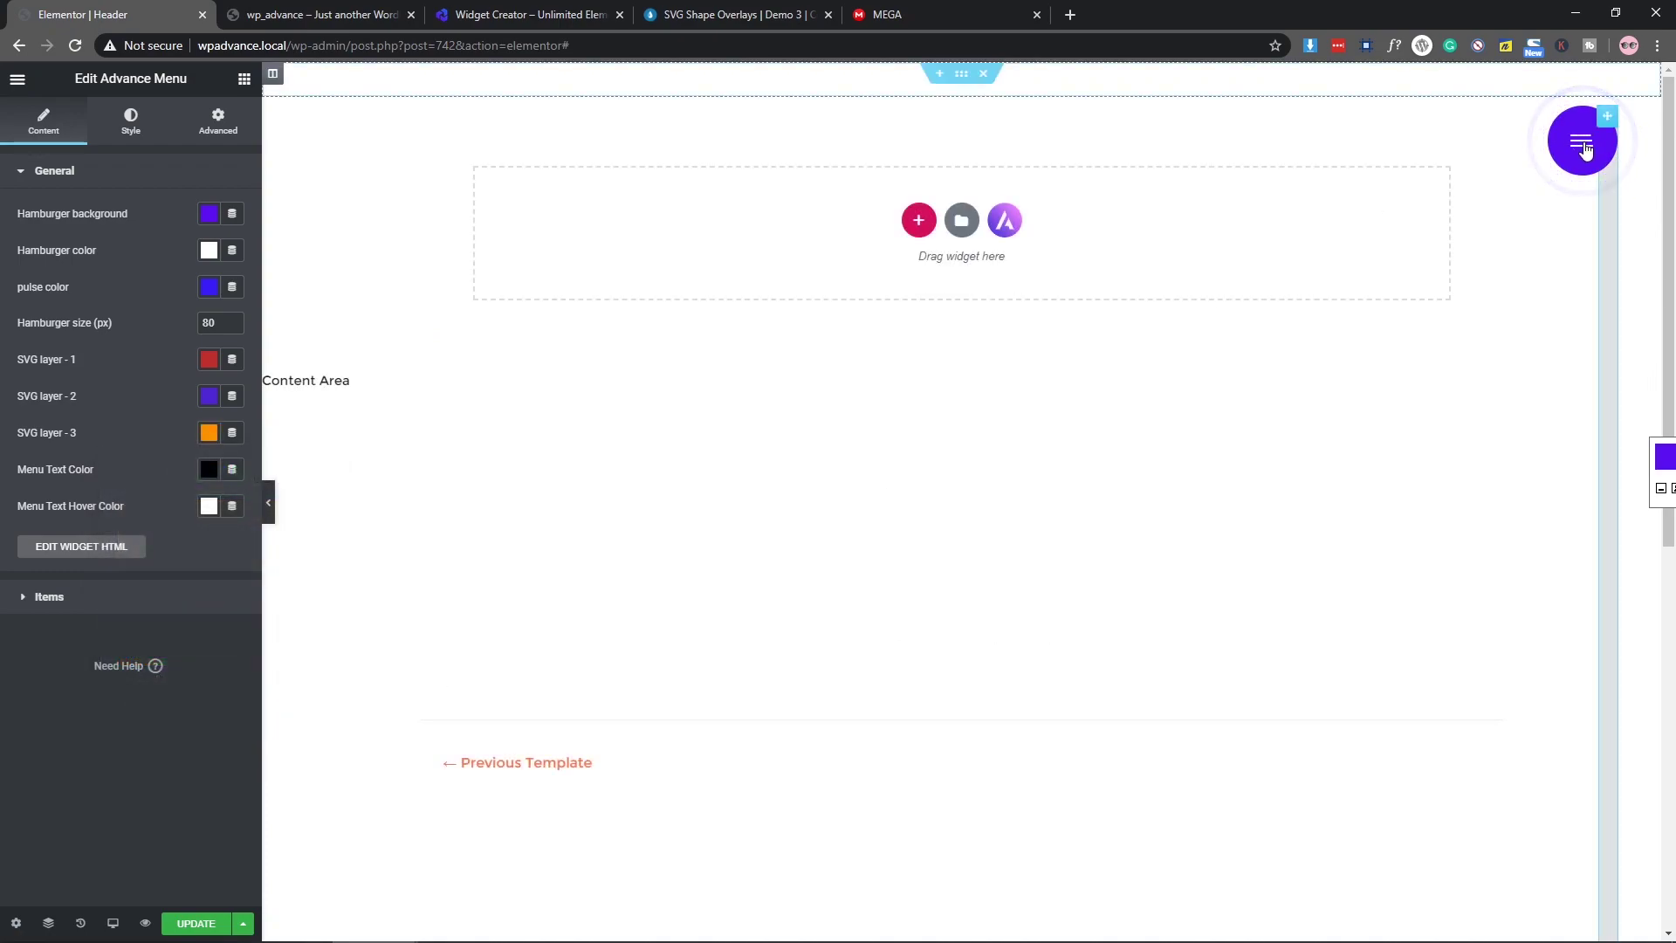
{"action": "left_click", "coordinate": [1585, 150]}
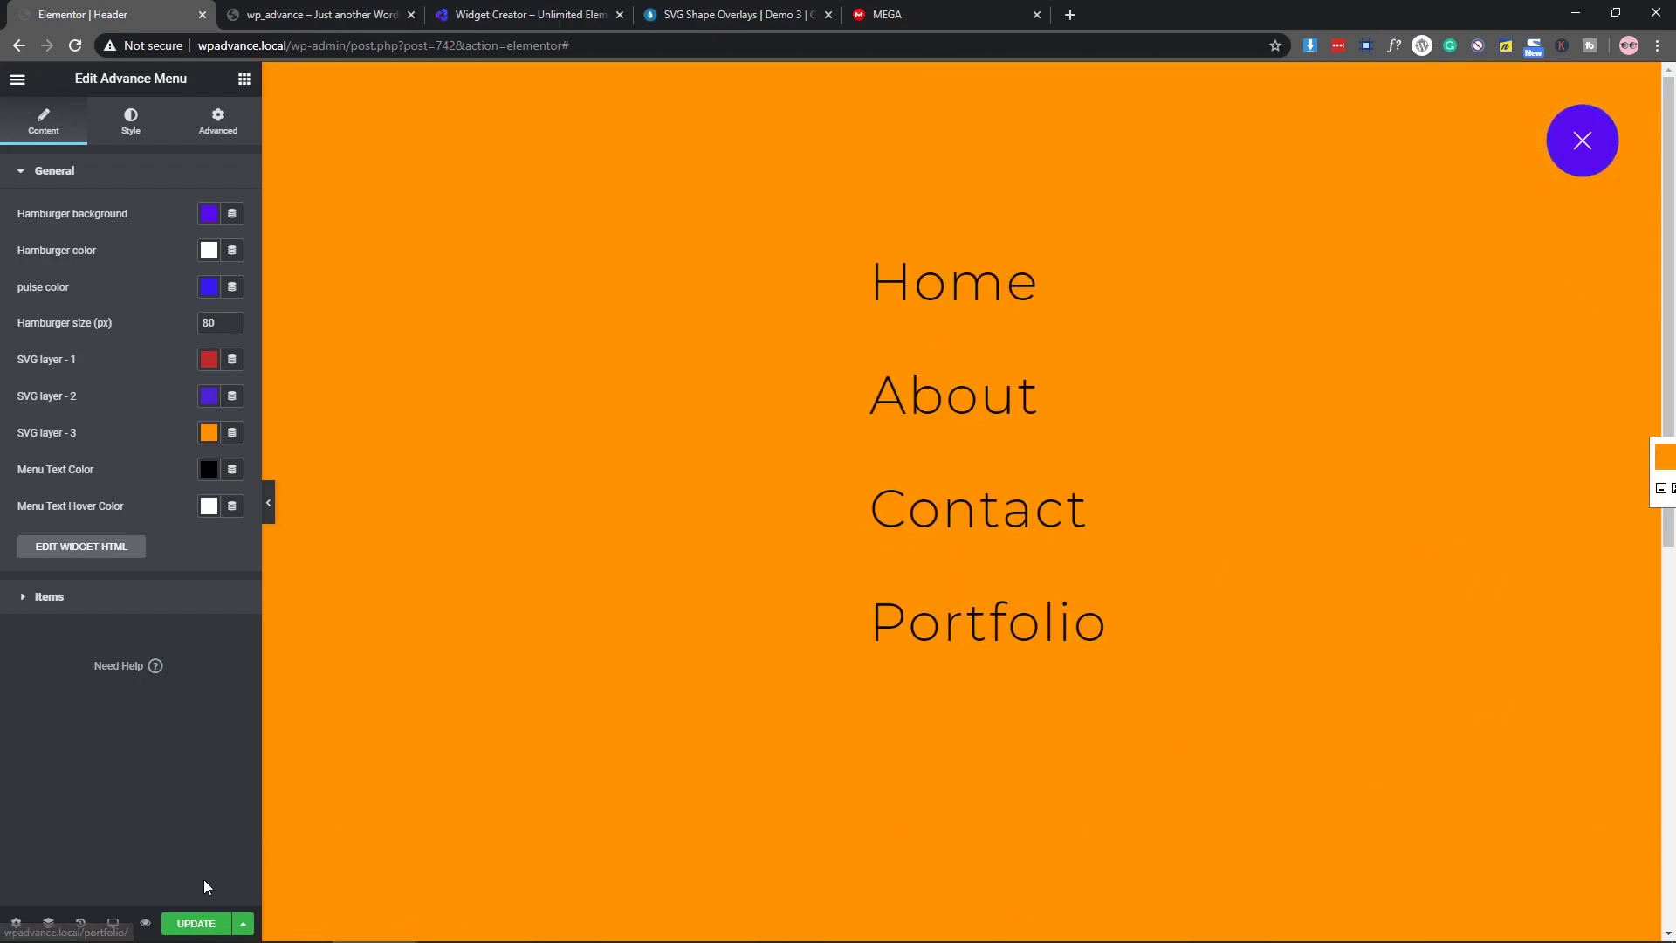
{"action": "left_click", "coordinate": [323, 9]}
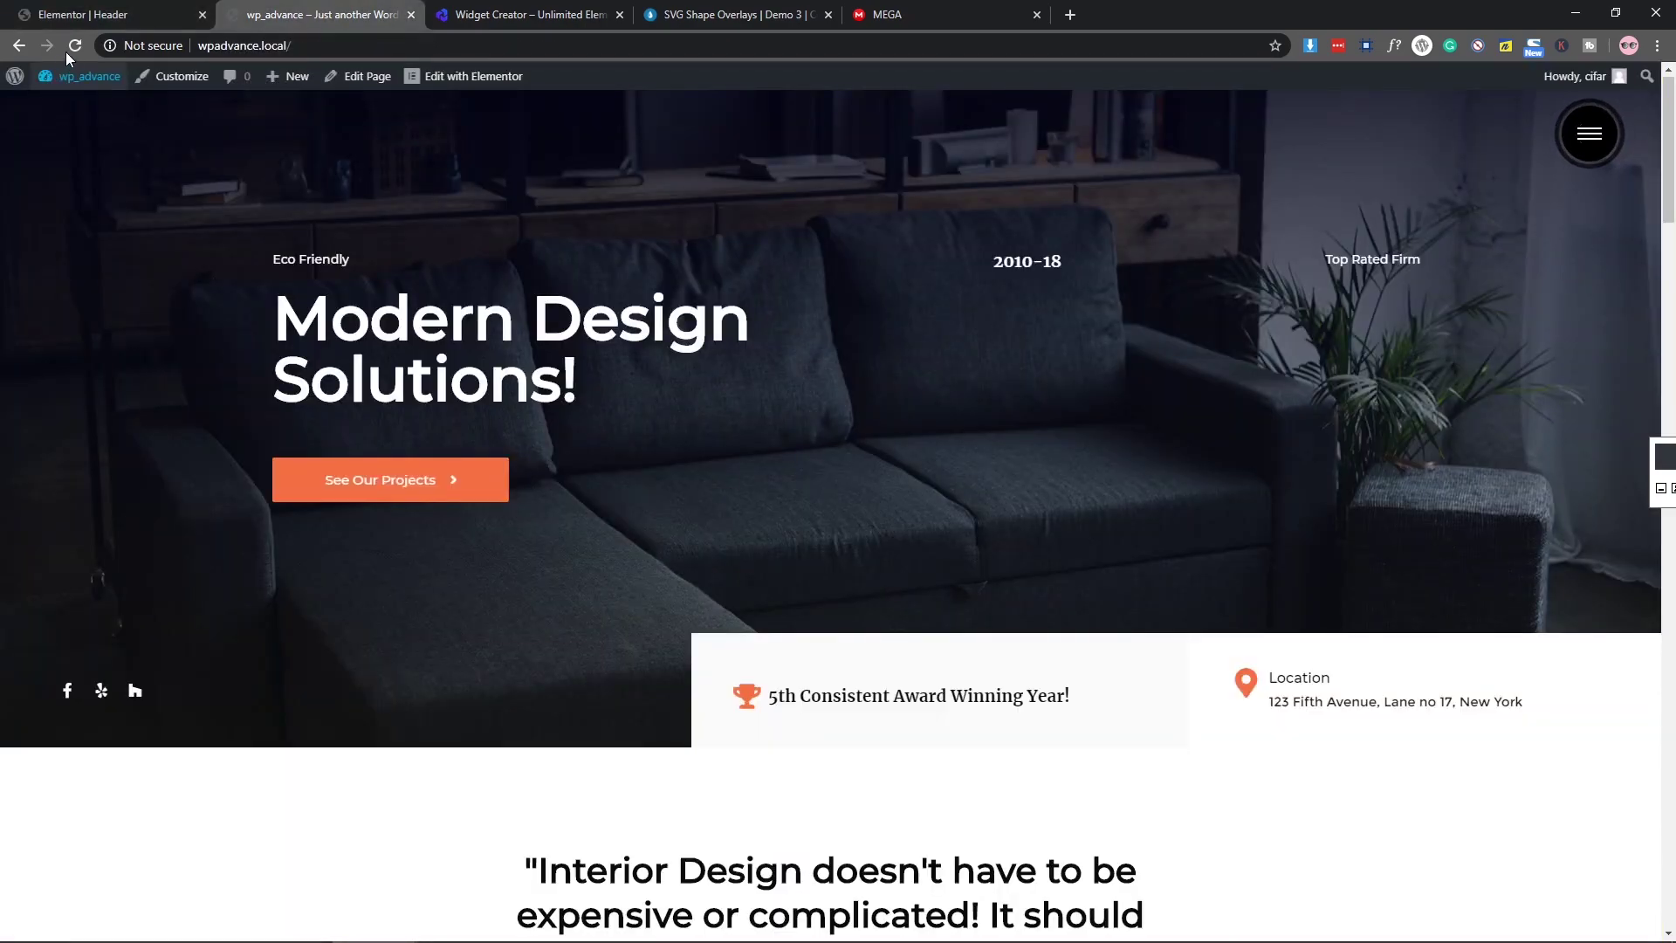
Step: Reload the live home page and check the hamburger menu opens and closes
{"action": "left_click", "coordinate": [75, 45]}
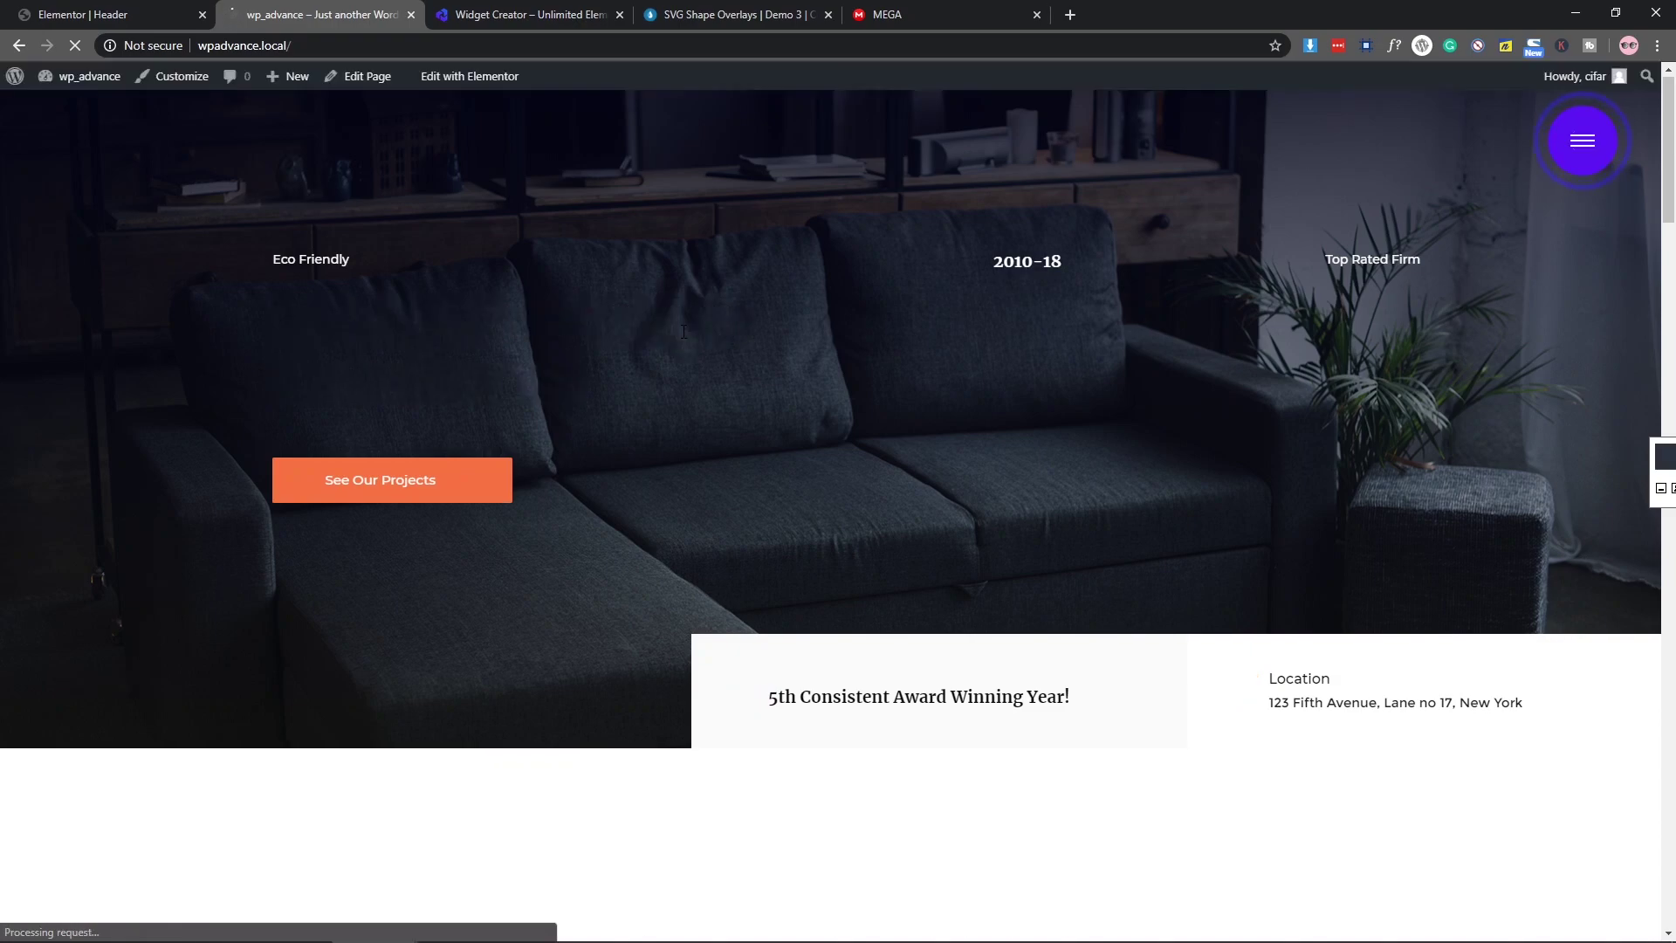
{"action": "left_click", "coordinate": [1581, 141]}
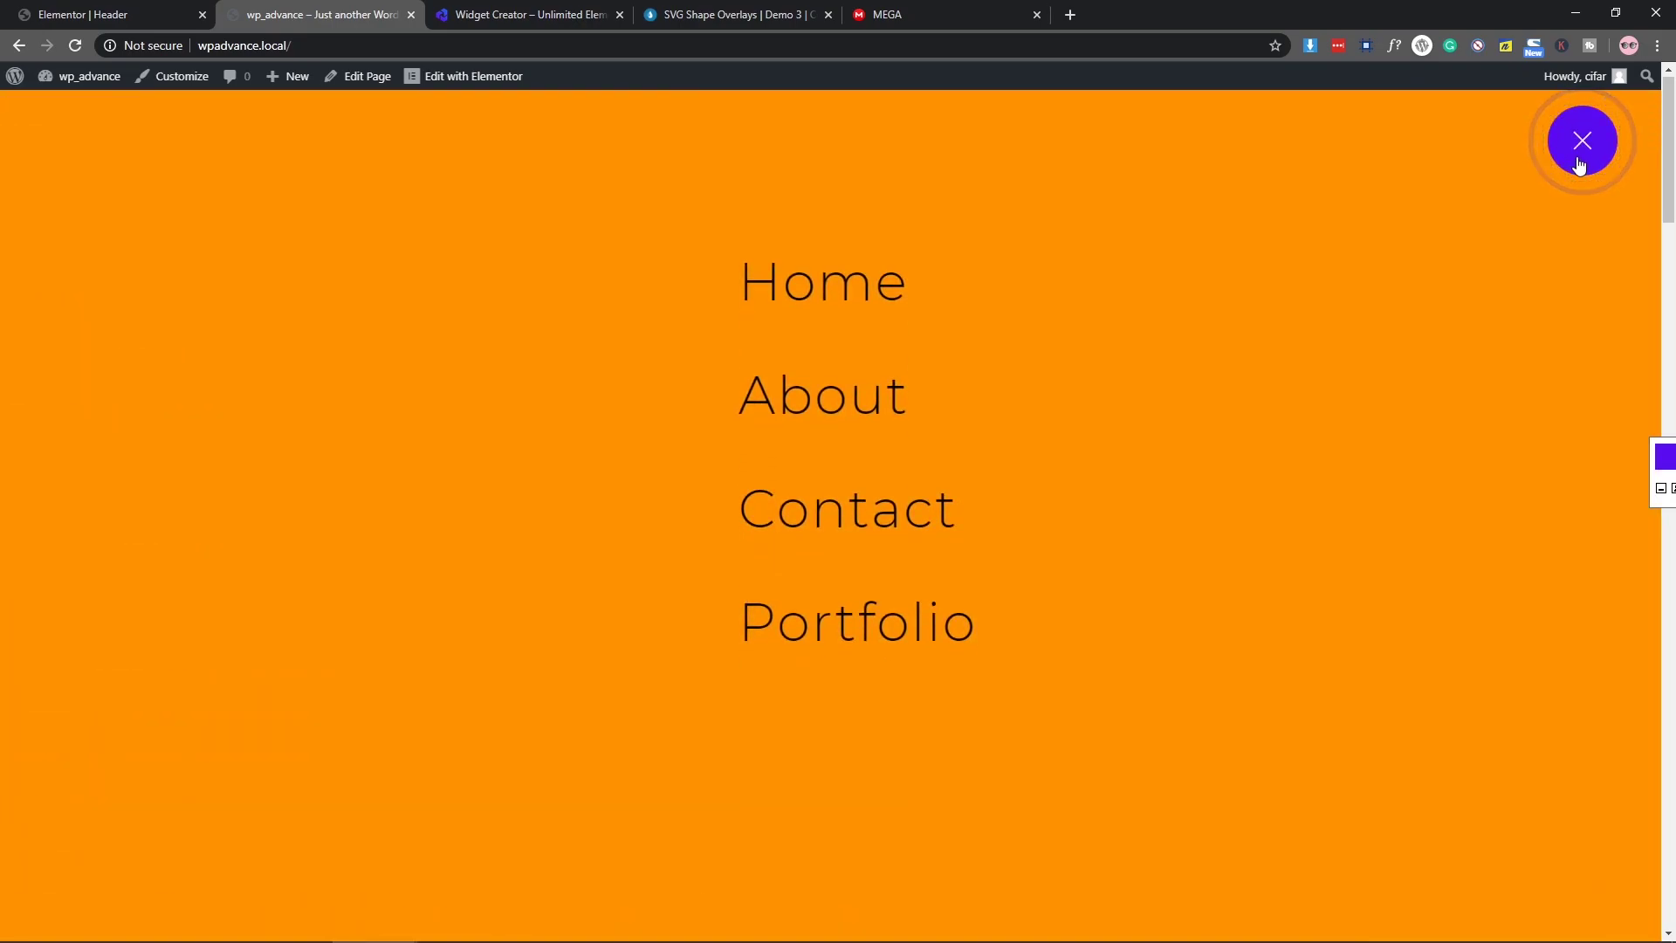
{"action": "left_click", "coordinate": [1582, 141]}
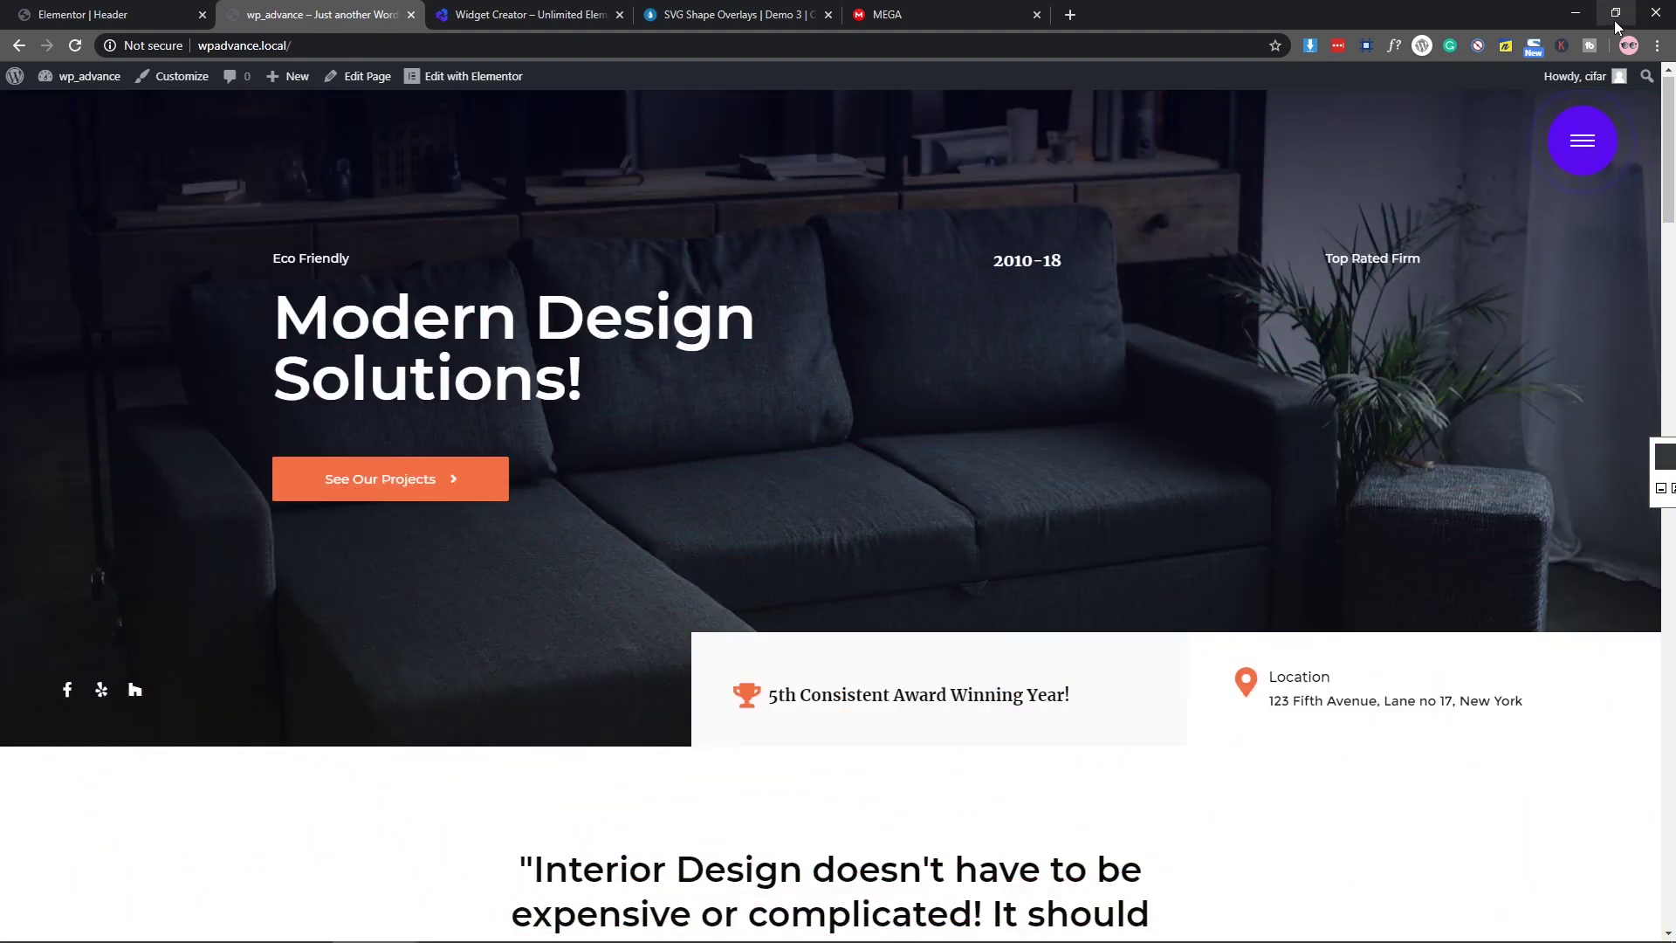
Step: Check the page at a narrow window width, return to full width, and start a private window
{"action": "left_click", "coordinate": [1615, 12]}
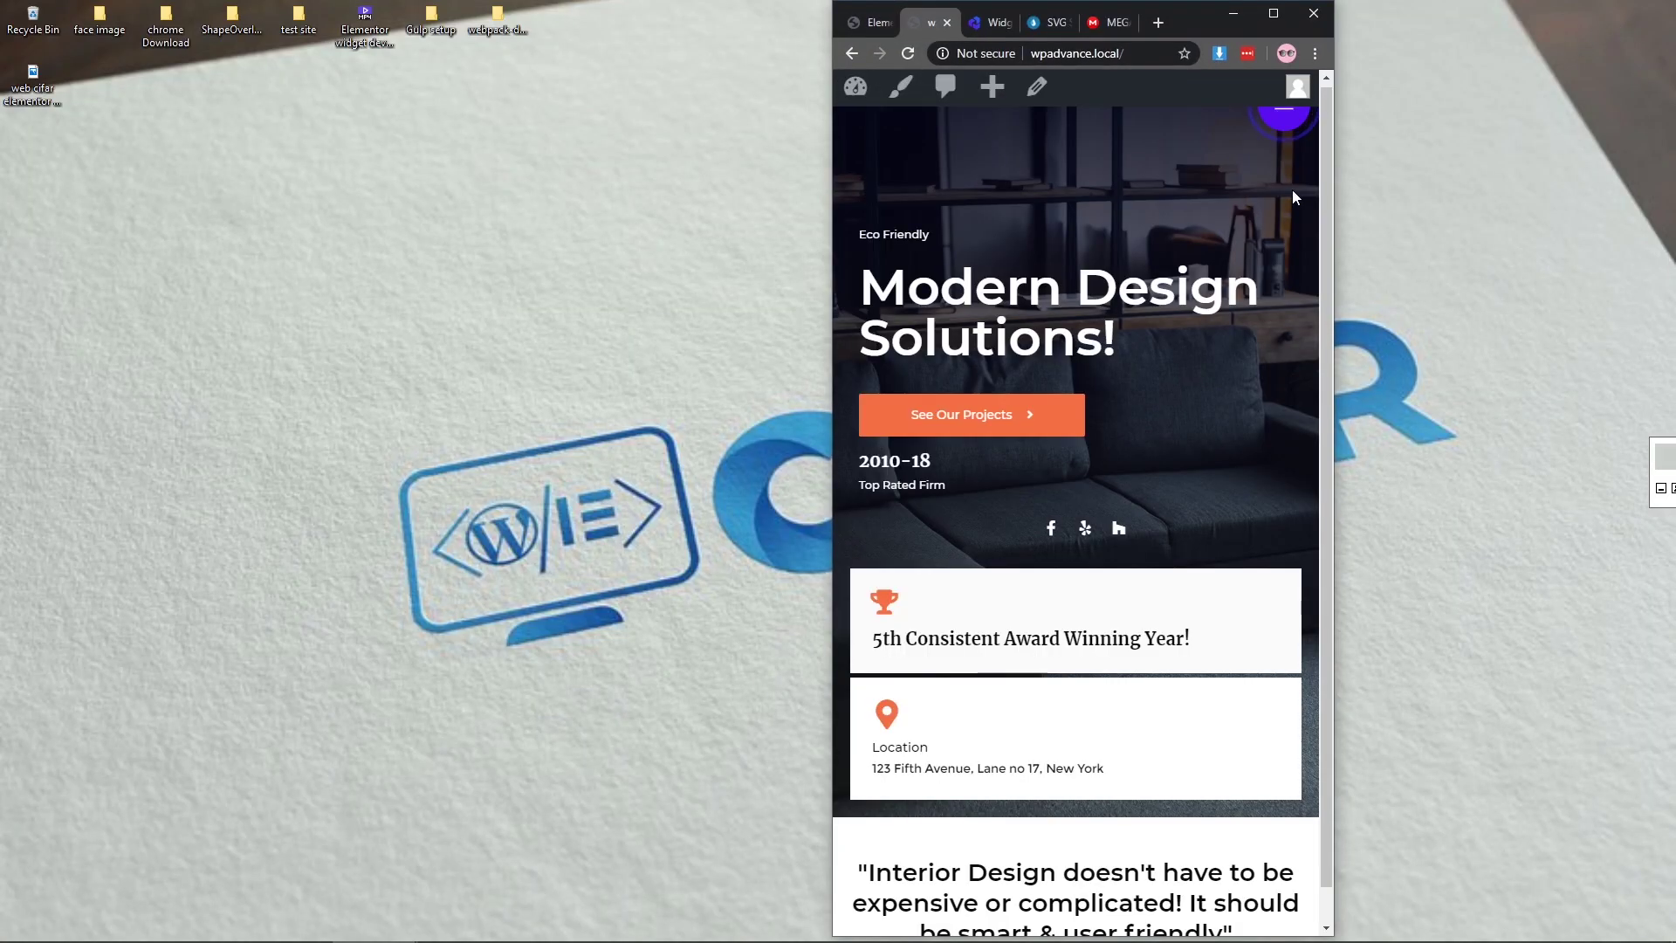
{"action": "scroll", "coordinate": [1192, 253], "scroll_direction": "down", "scroll_amount": 1}
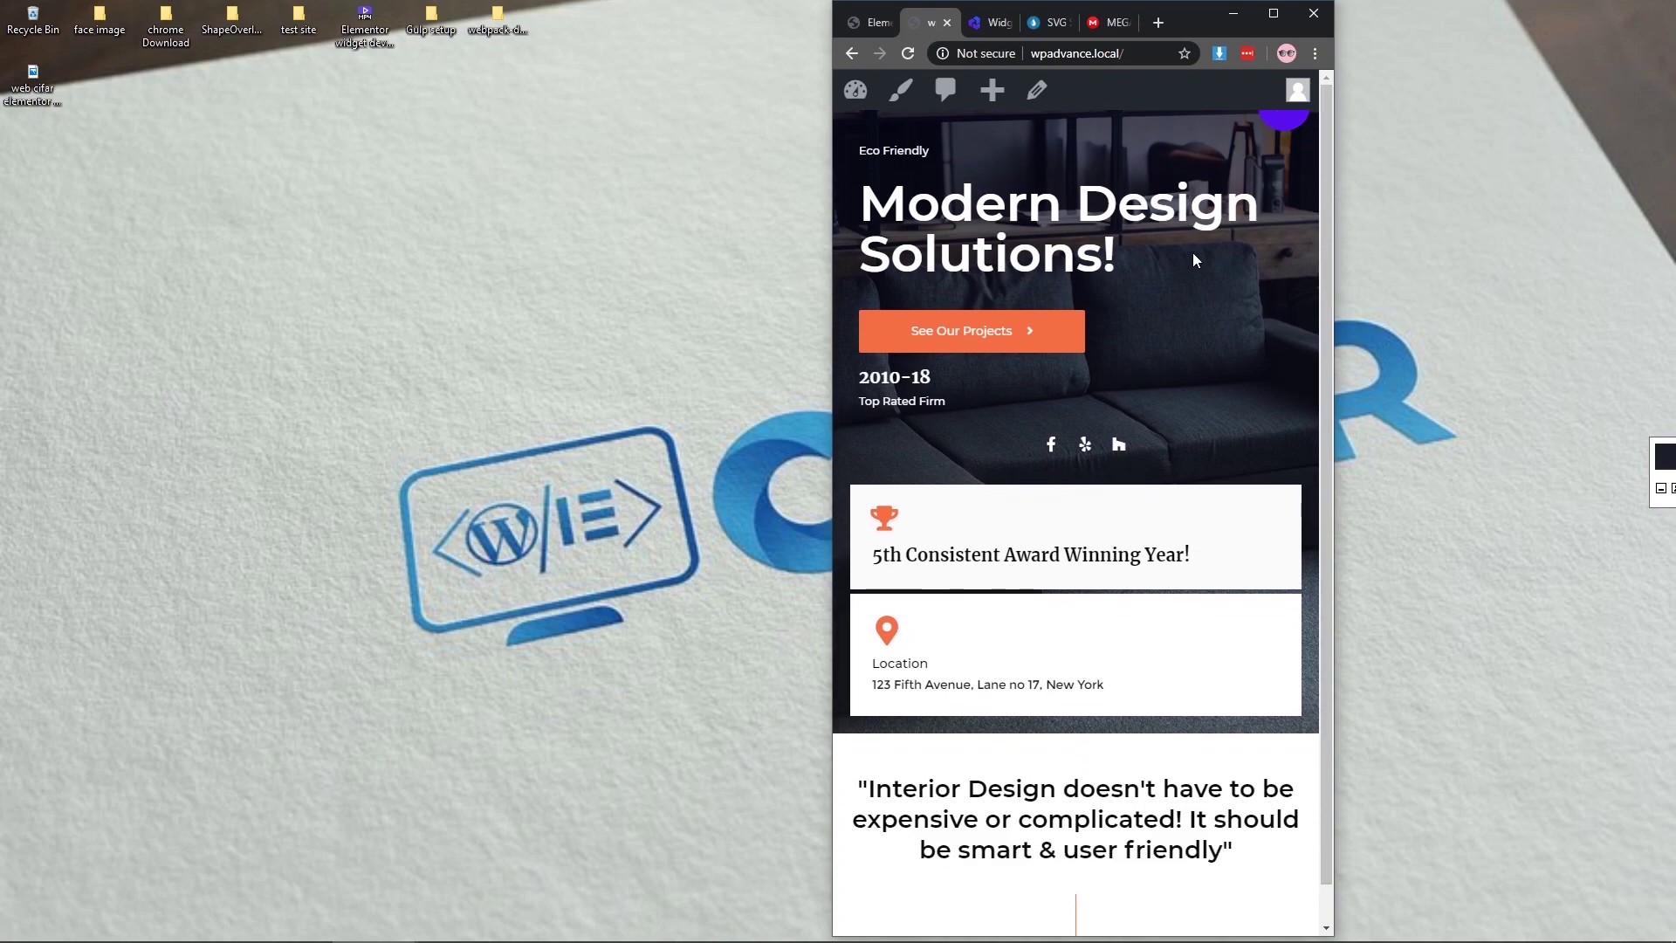
{"action": "scroll", "coordinate": [1135, 166], "scroll_direction": "up", "scroll_amount": 1}
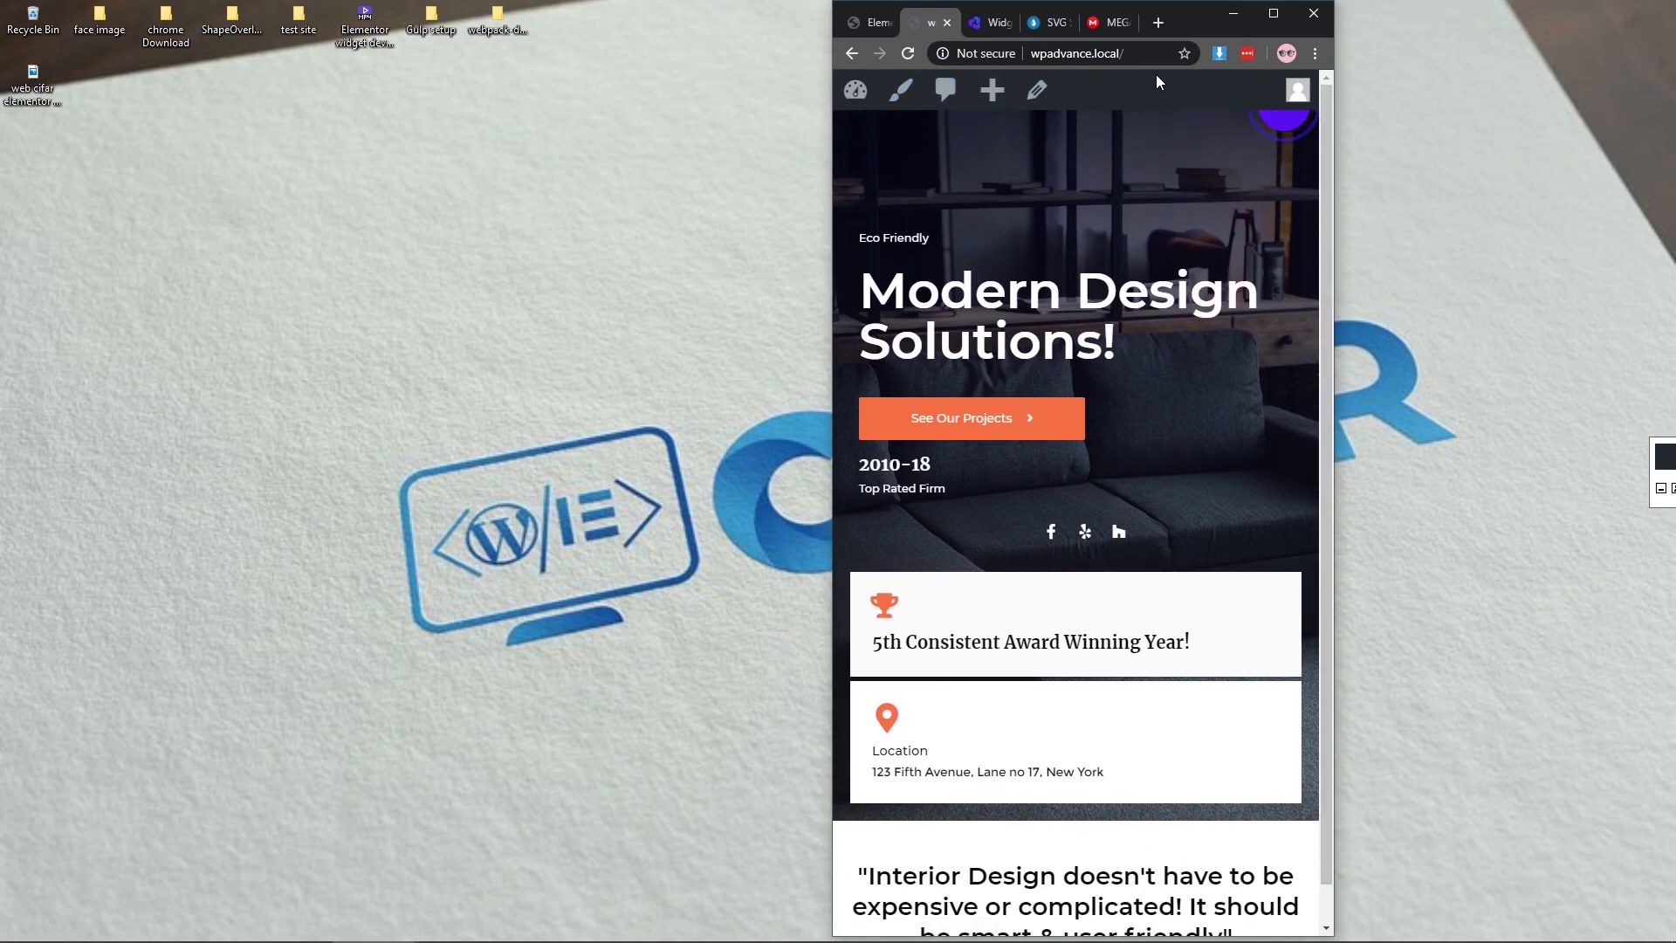
{"action": "left_click", "coordinate": [1274, 14]}
{"action": "left_click", "coordinate": [413, 48]}
{"action": "key", "text": "ctrl+c"}
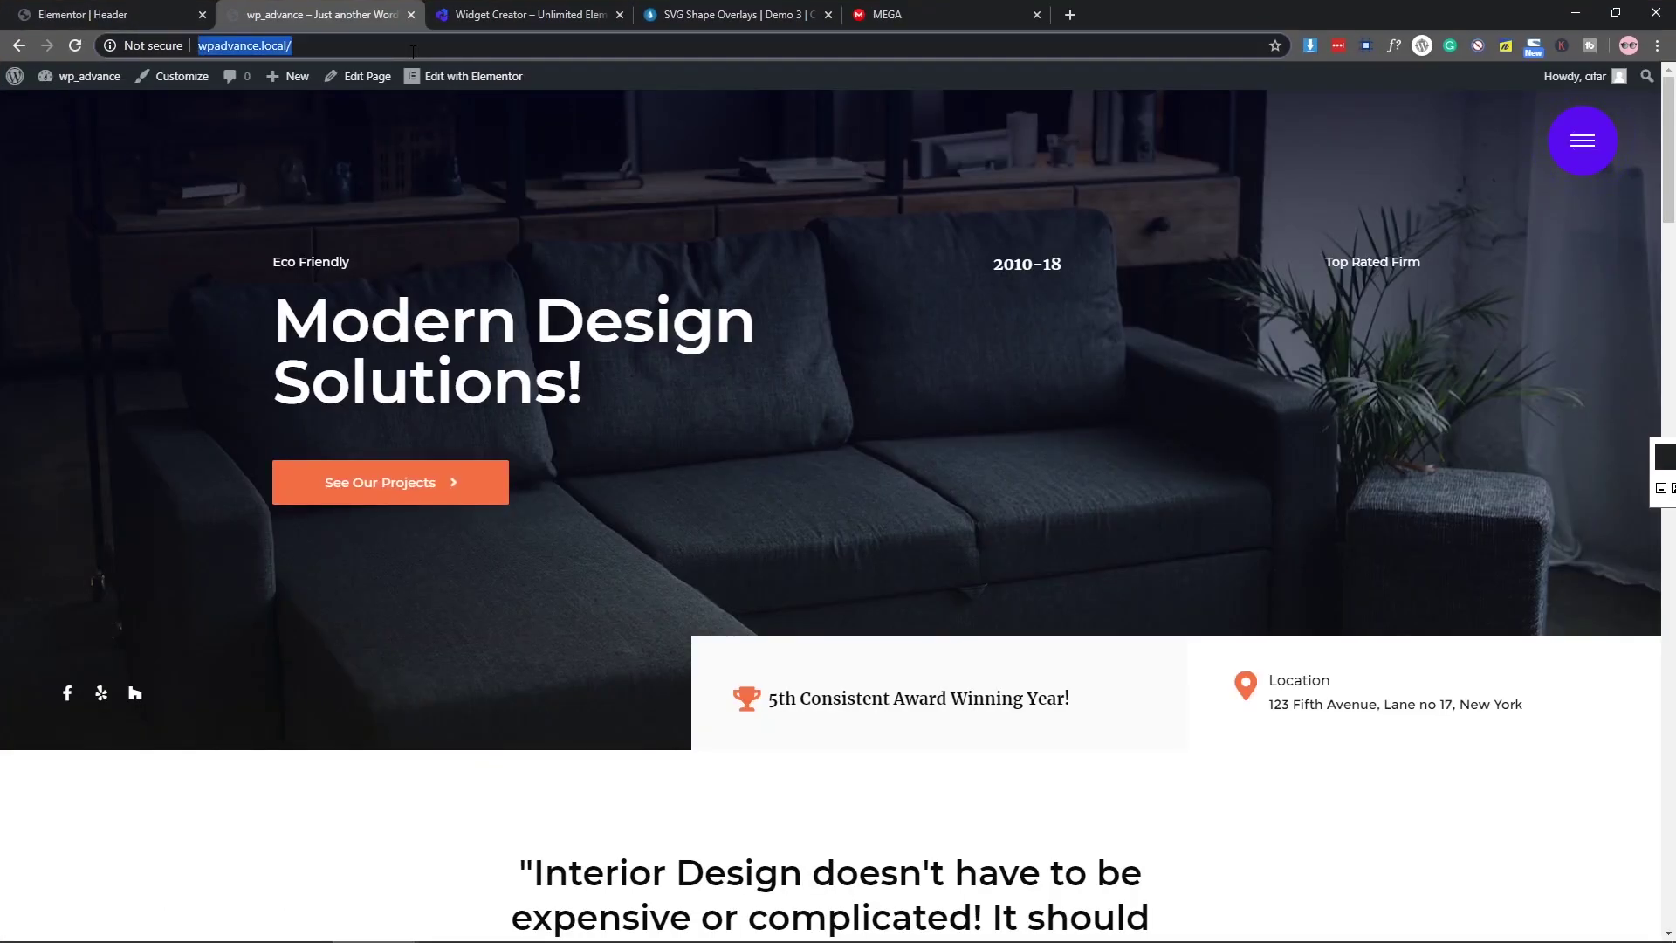
{"action": "left_click", "coordinate": [652, 229]}
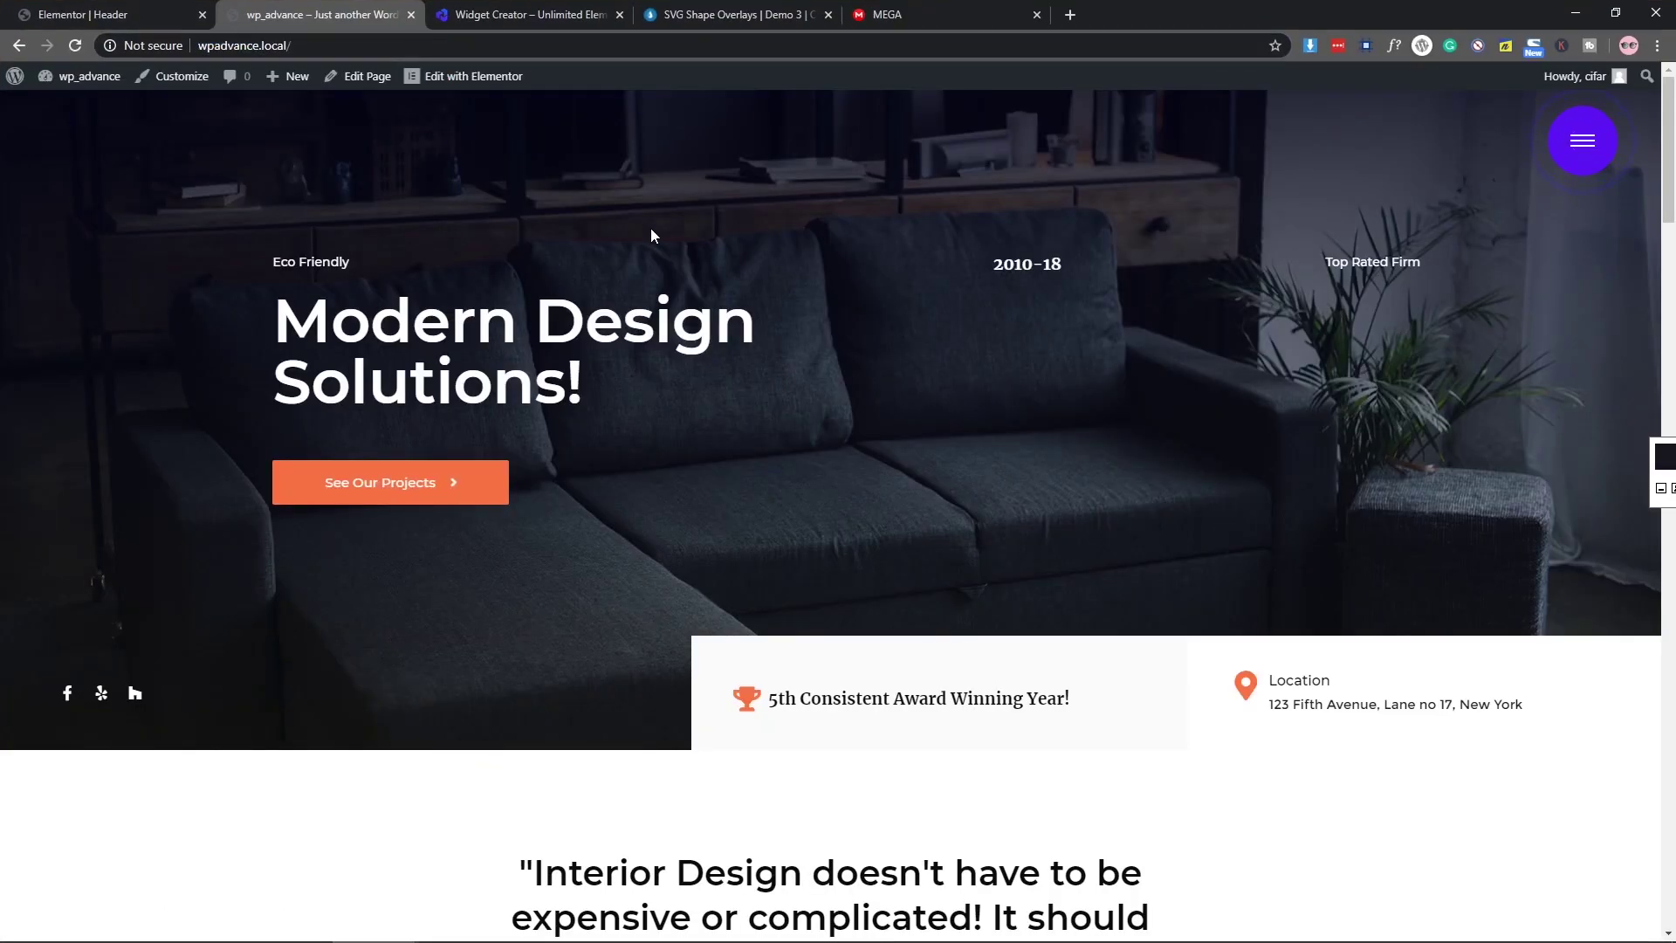
{"action": "key", "text": "ctrl+shift+n"}
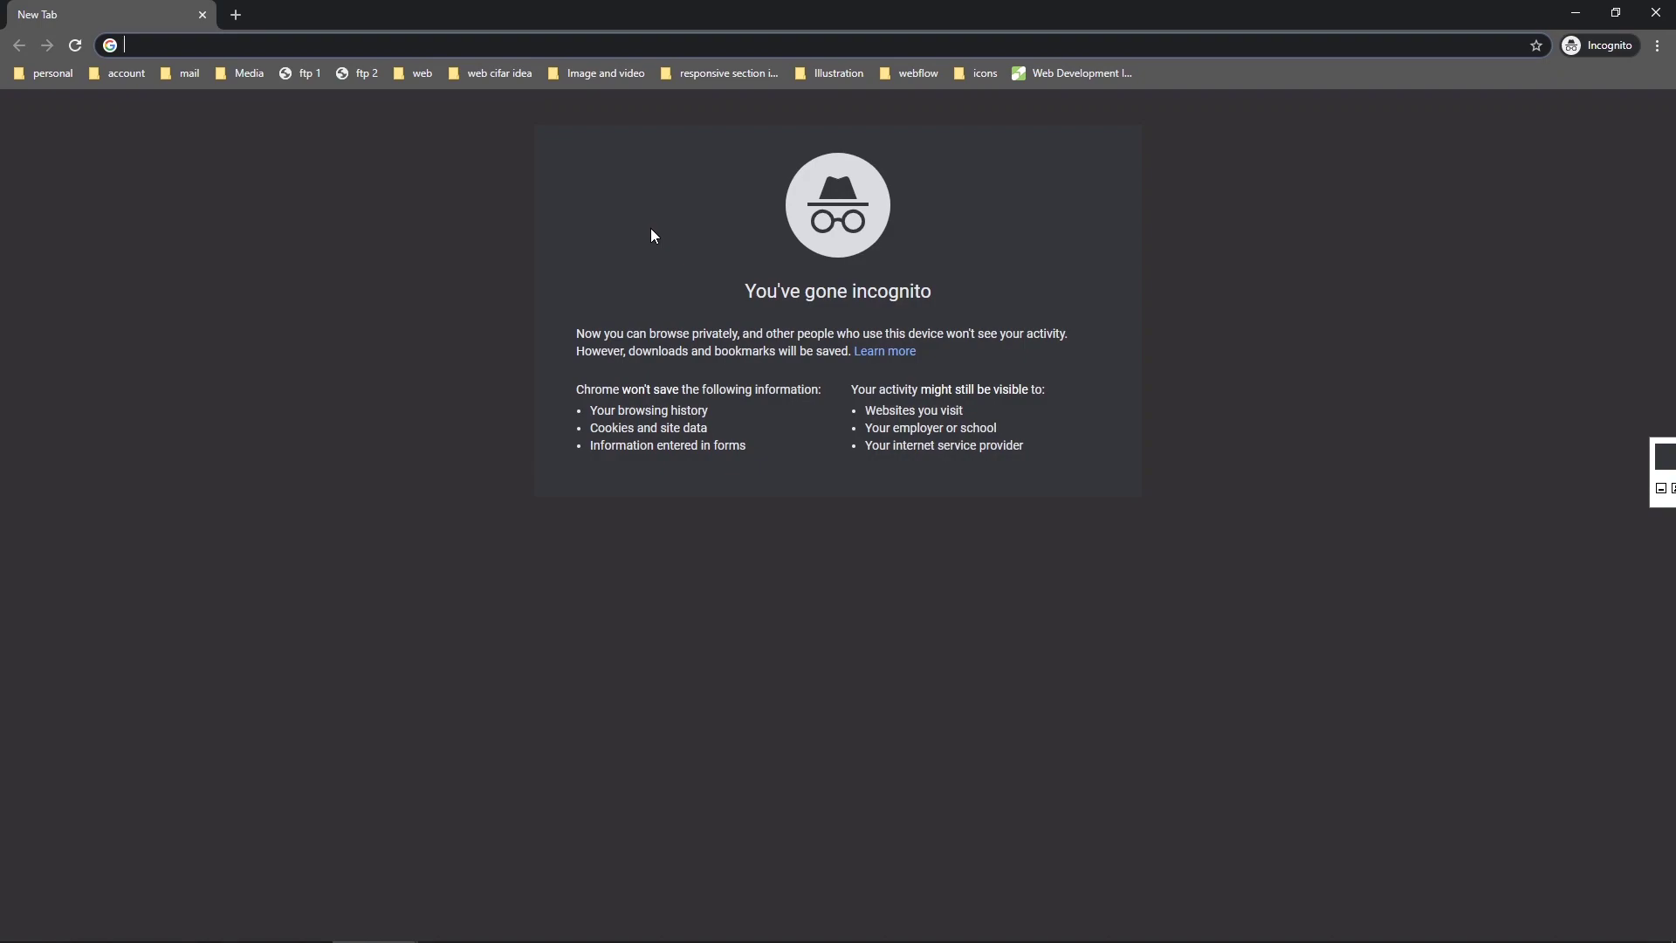
Step: Load wpadvance.local in the incognito window, confirm the menu opens and closes, then restore the window down
{"action": "key", "text": "ctrl+v"}
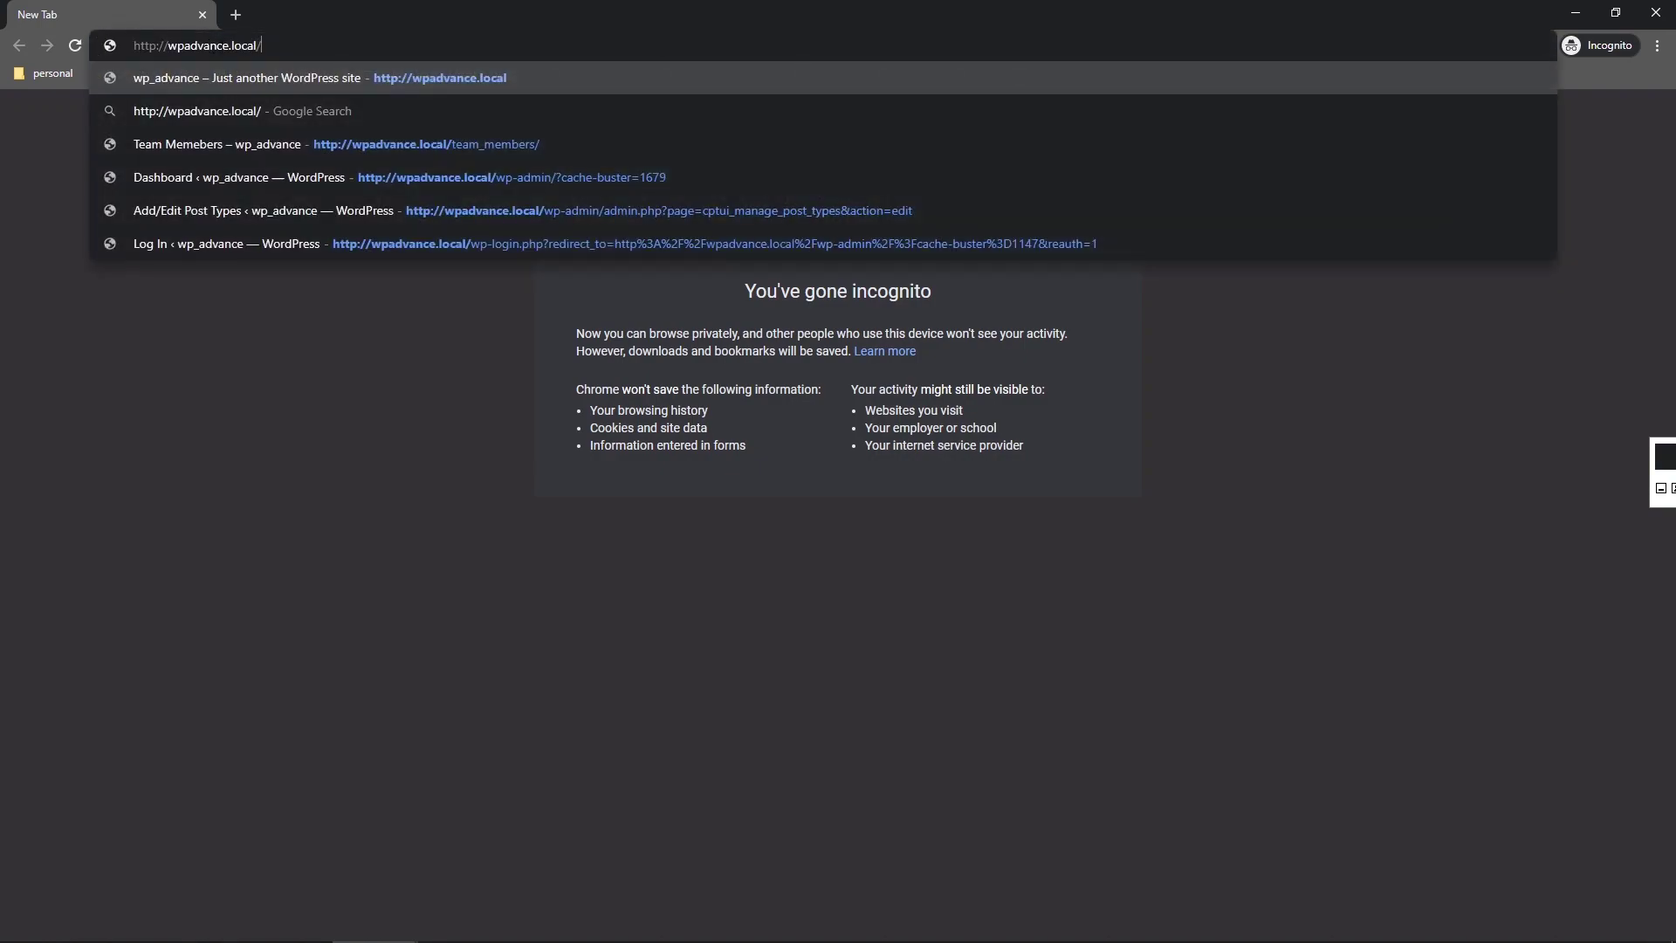
{"action": "left_click", "coordinate": [286, 77]}
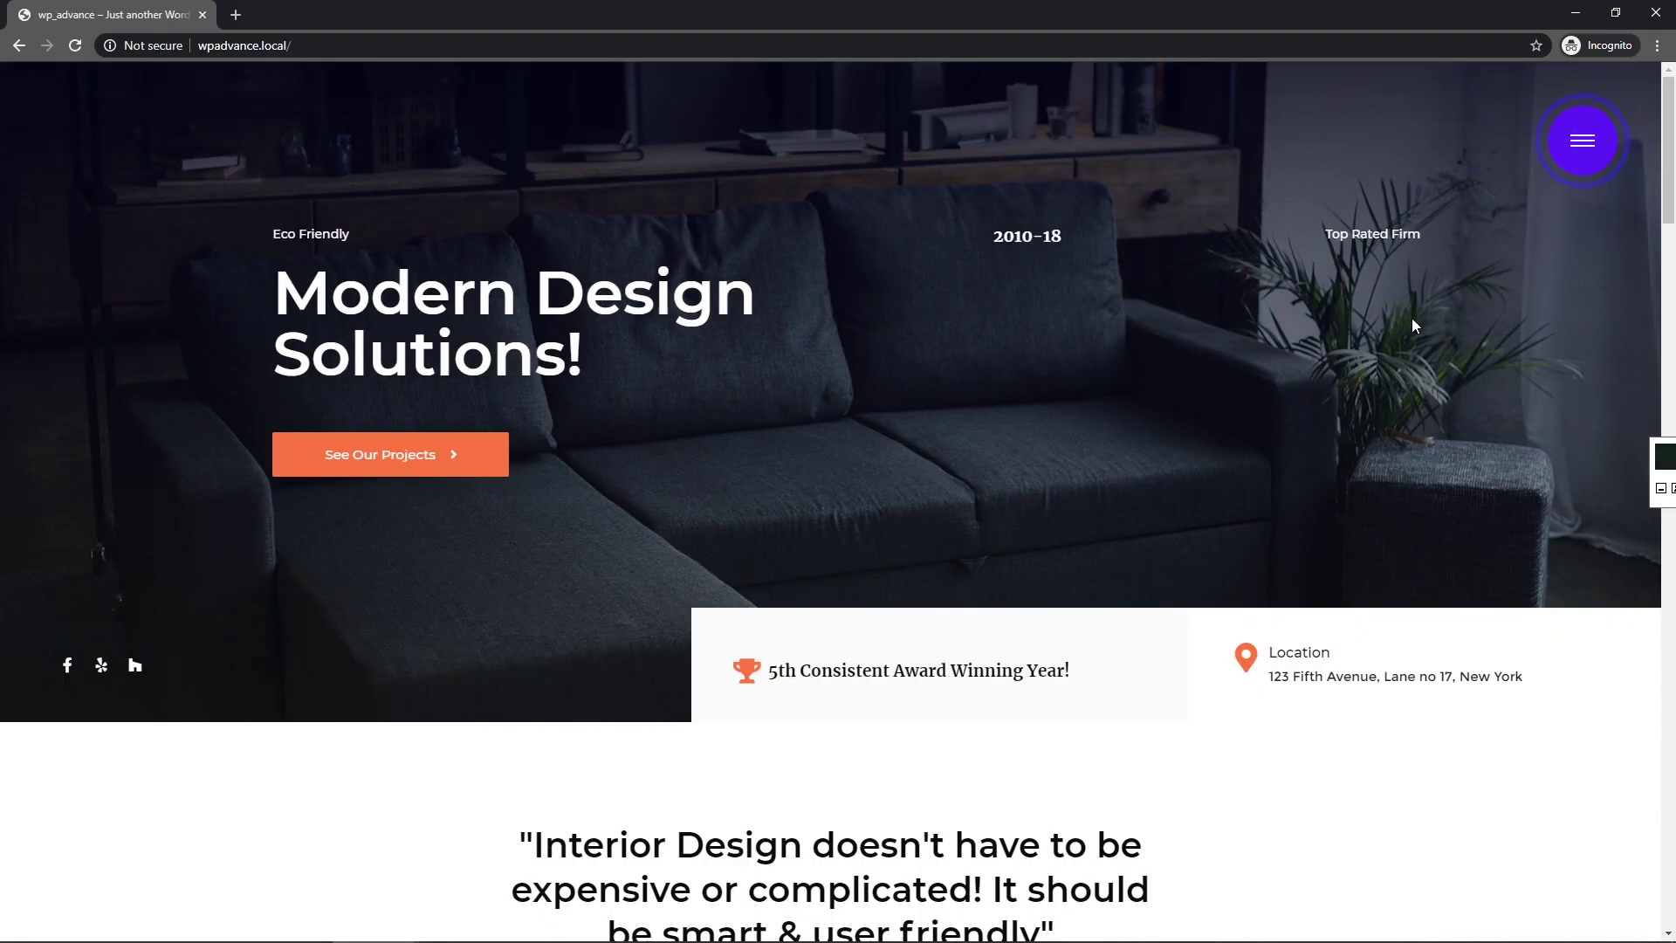
{"action": "left_click", "coordinate": [1567, 159]}
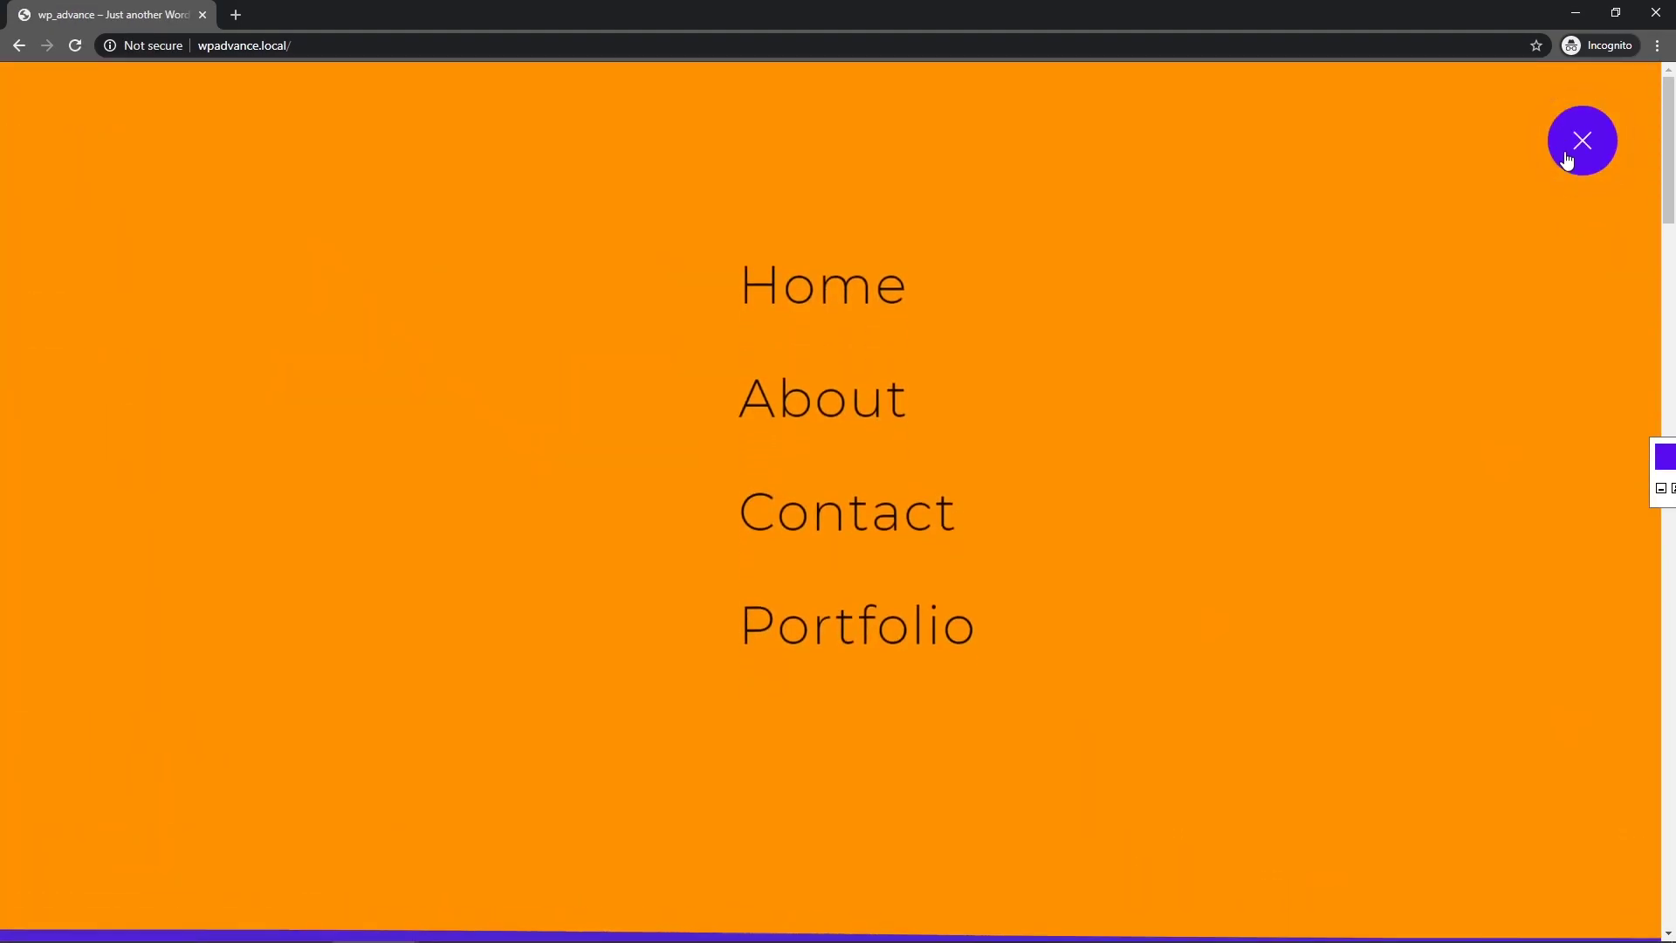
{"action": "left_click", "coordinate": [1566, 159]}
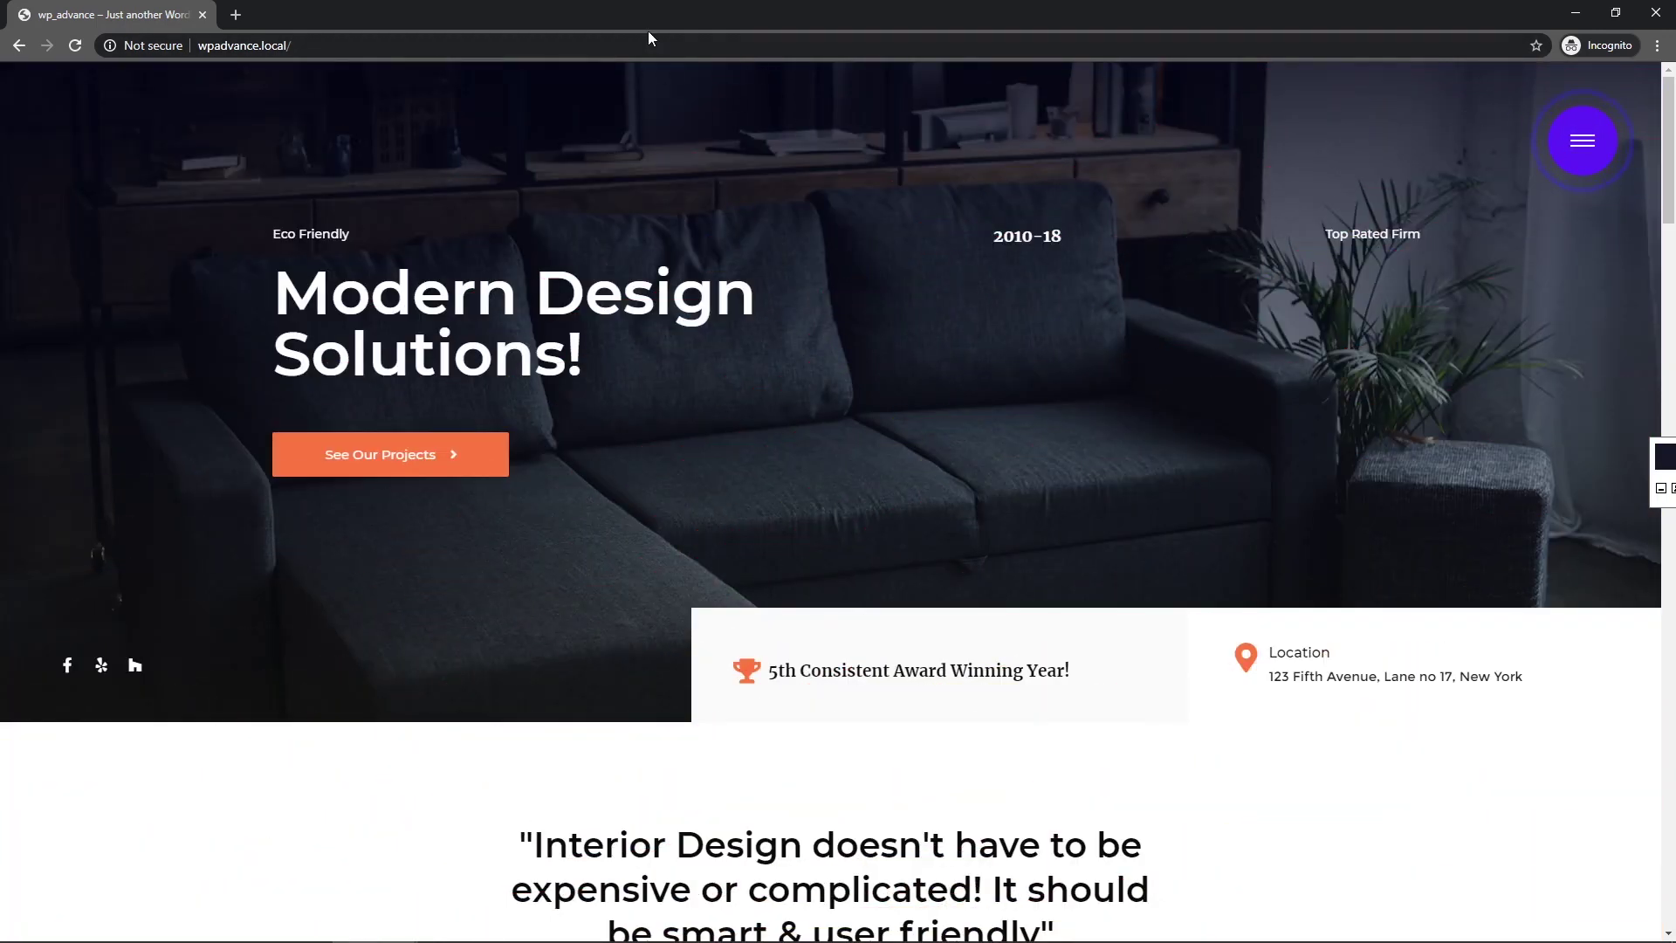
{"action": "left_click", "coordinate": [1623, 11]}
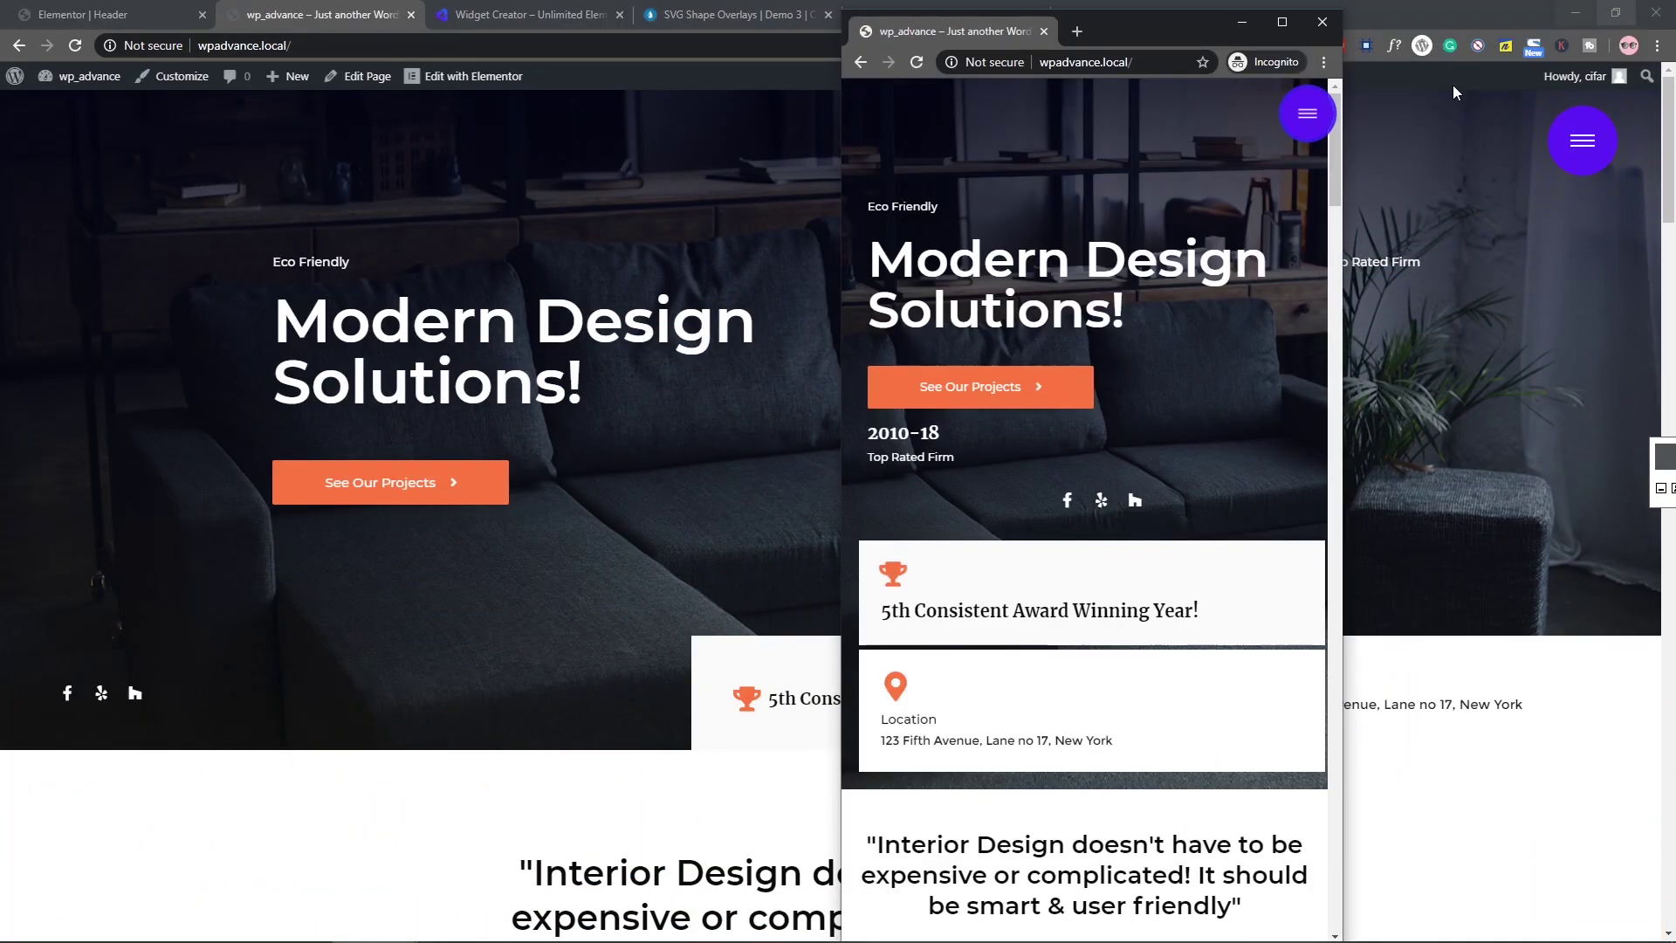
Step: Test the menu in a small incognito window, then again after widening it to desktop layout
{"action": "left_click_drag", "start_coordinate": [1170, 31], "coordinate": [935, 47]}
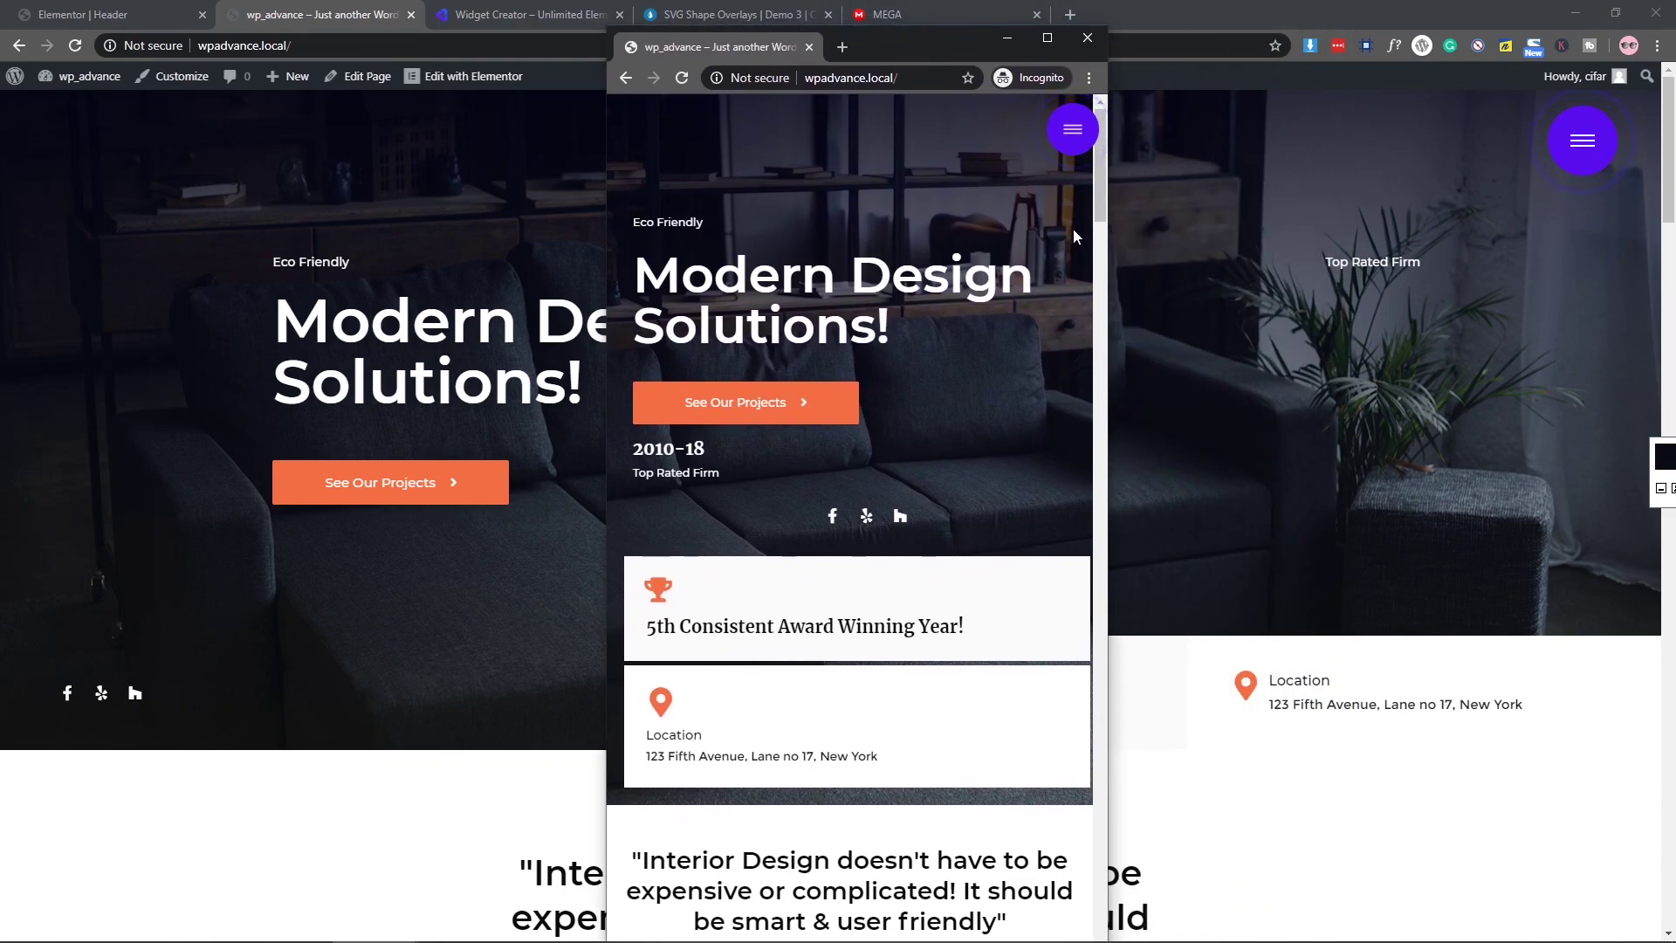
{"action": "left_click", "coordinate": [1064, 148]}
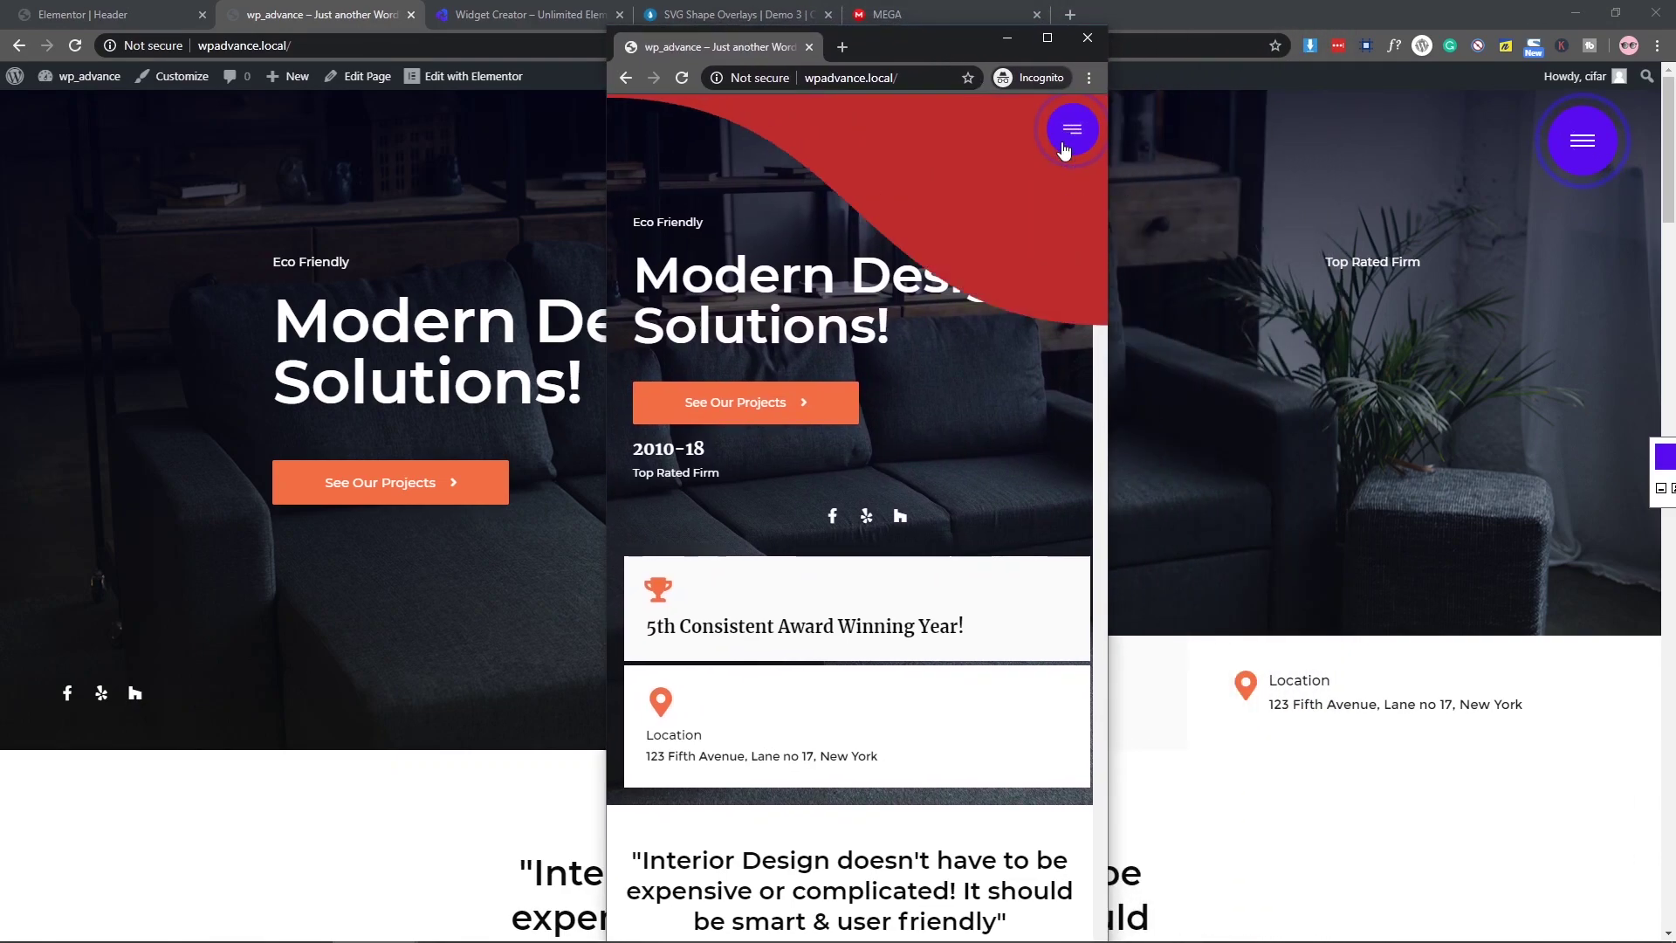
{"action": "left_click", "coordinate": [1063, 147]}
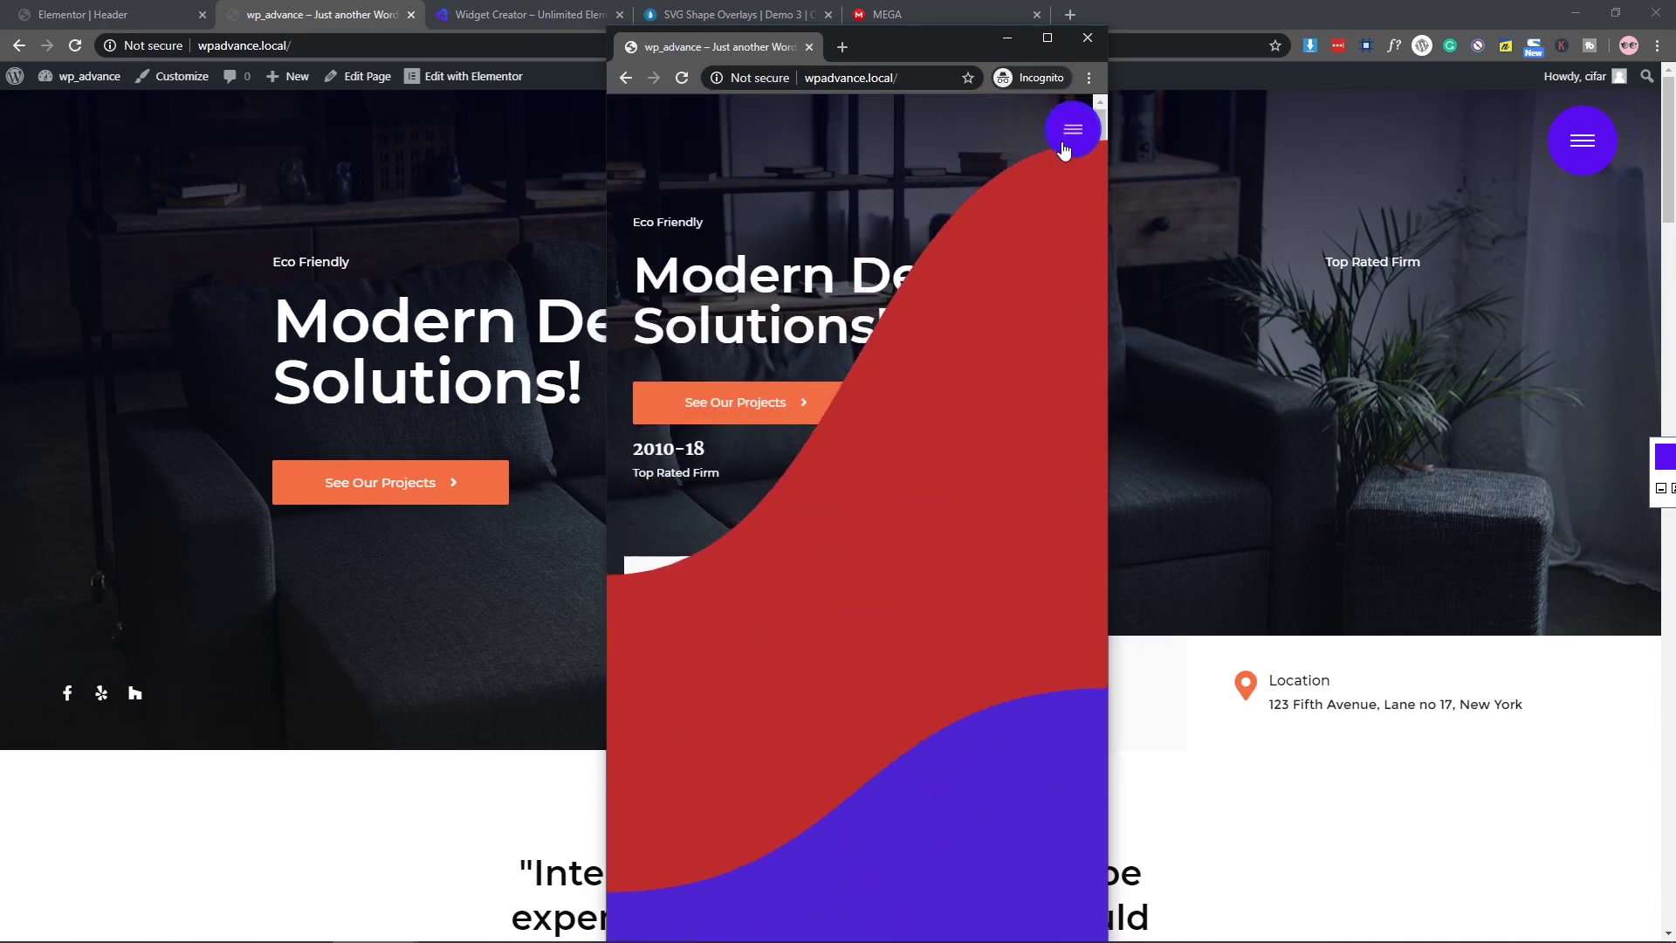
{"action": "left_click_drag", "start_coordinate": [1114, 225], "coordinate": [1617, 236]}
{"action": "left_click_drag", "start_coordinate": [1247, 60], "coordinate": [1009, 48]}
{"action": "left_click", "coordinate": [1305, 182]}
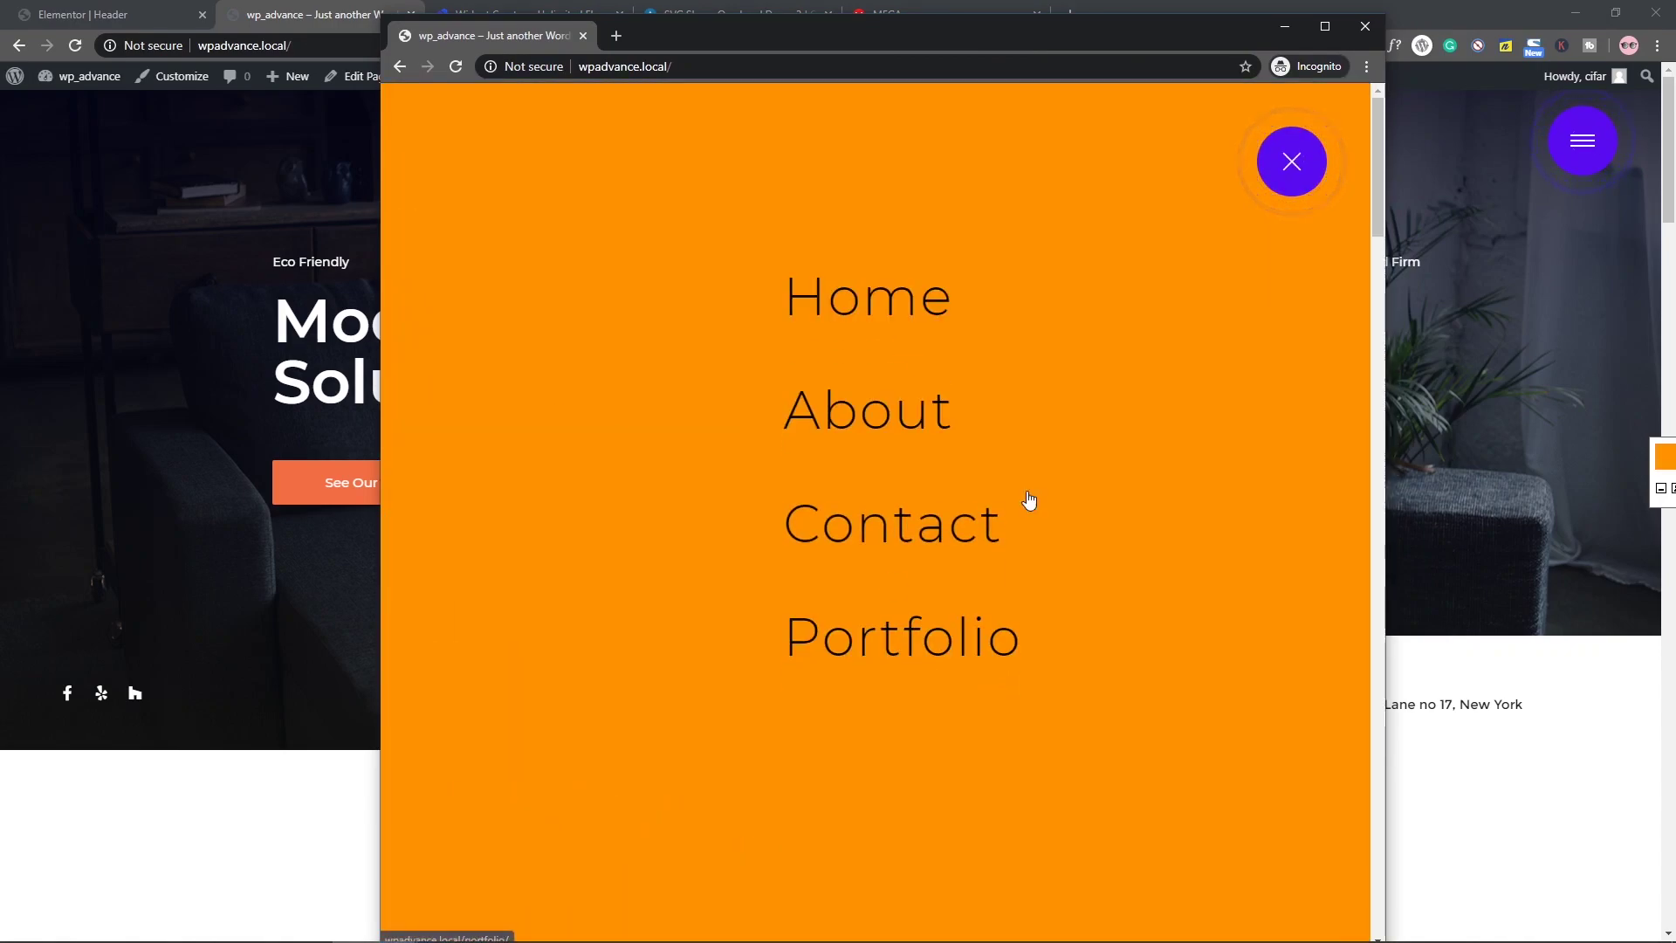
{"action": "left_click", "coordinate": [1272, 180]}
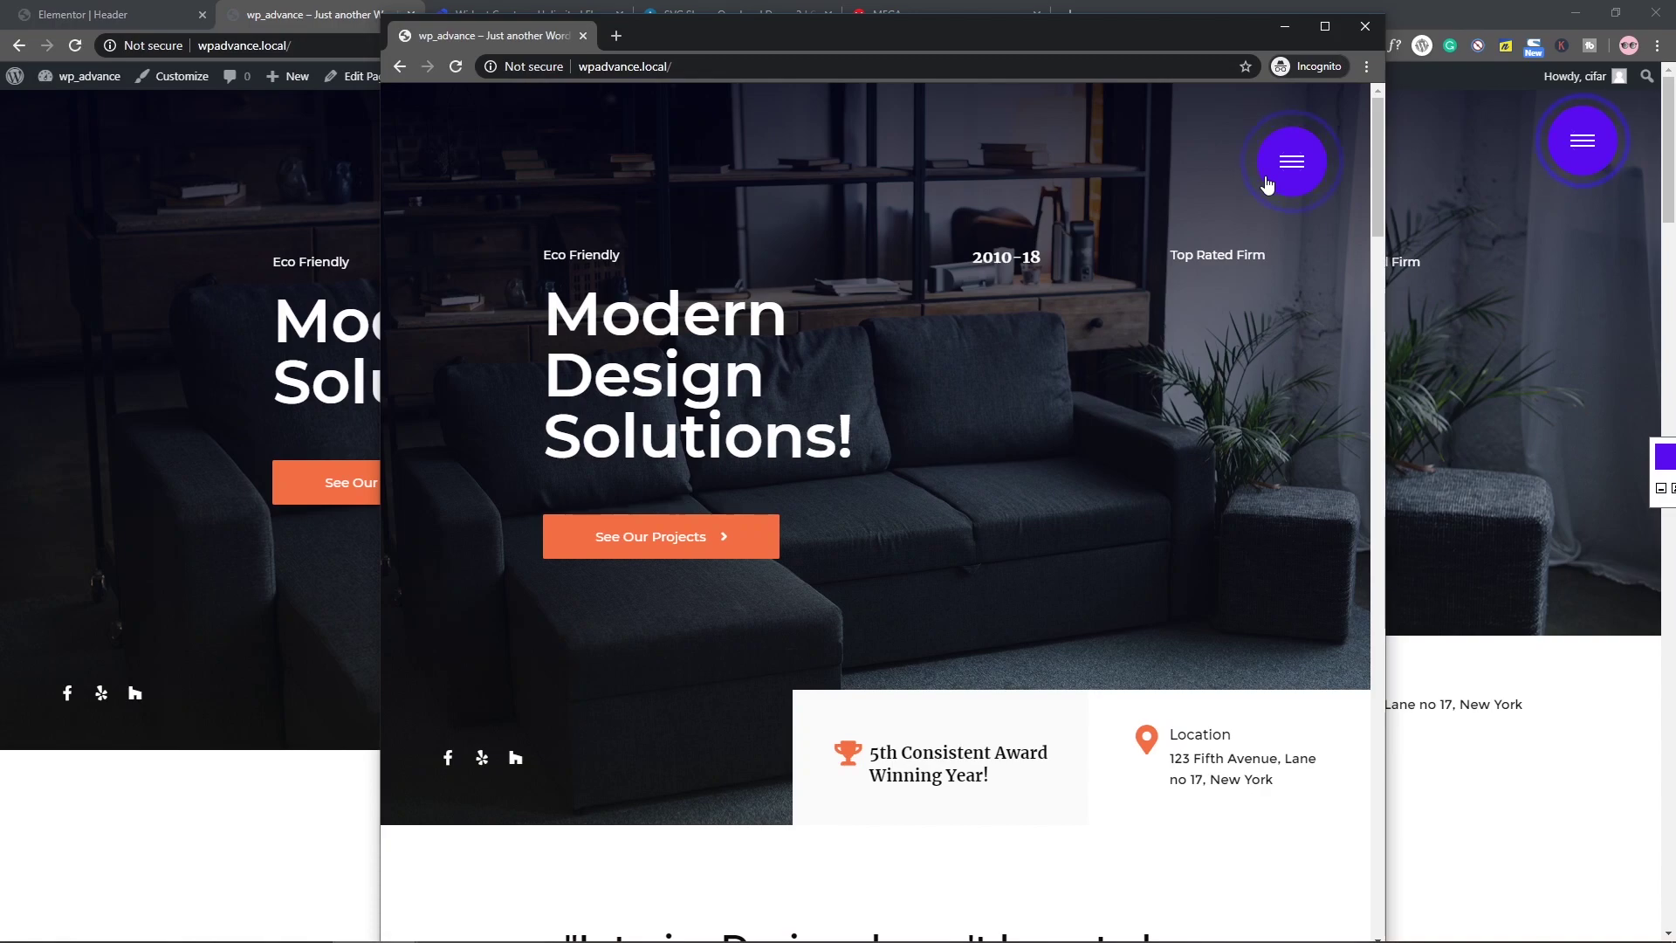
Step: Maximize and restore the window, then reopen the orange menu at a narrow width
{"action": "left_click", "coordinate": [1321, 32]}
{"action": "left_click", "coordinate": [1615, 14]}
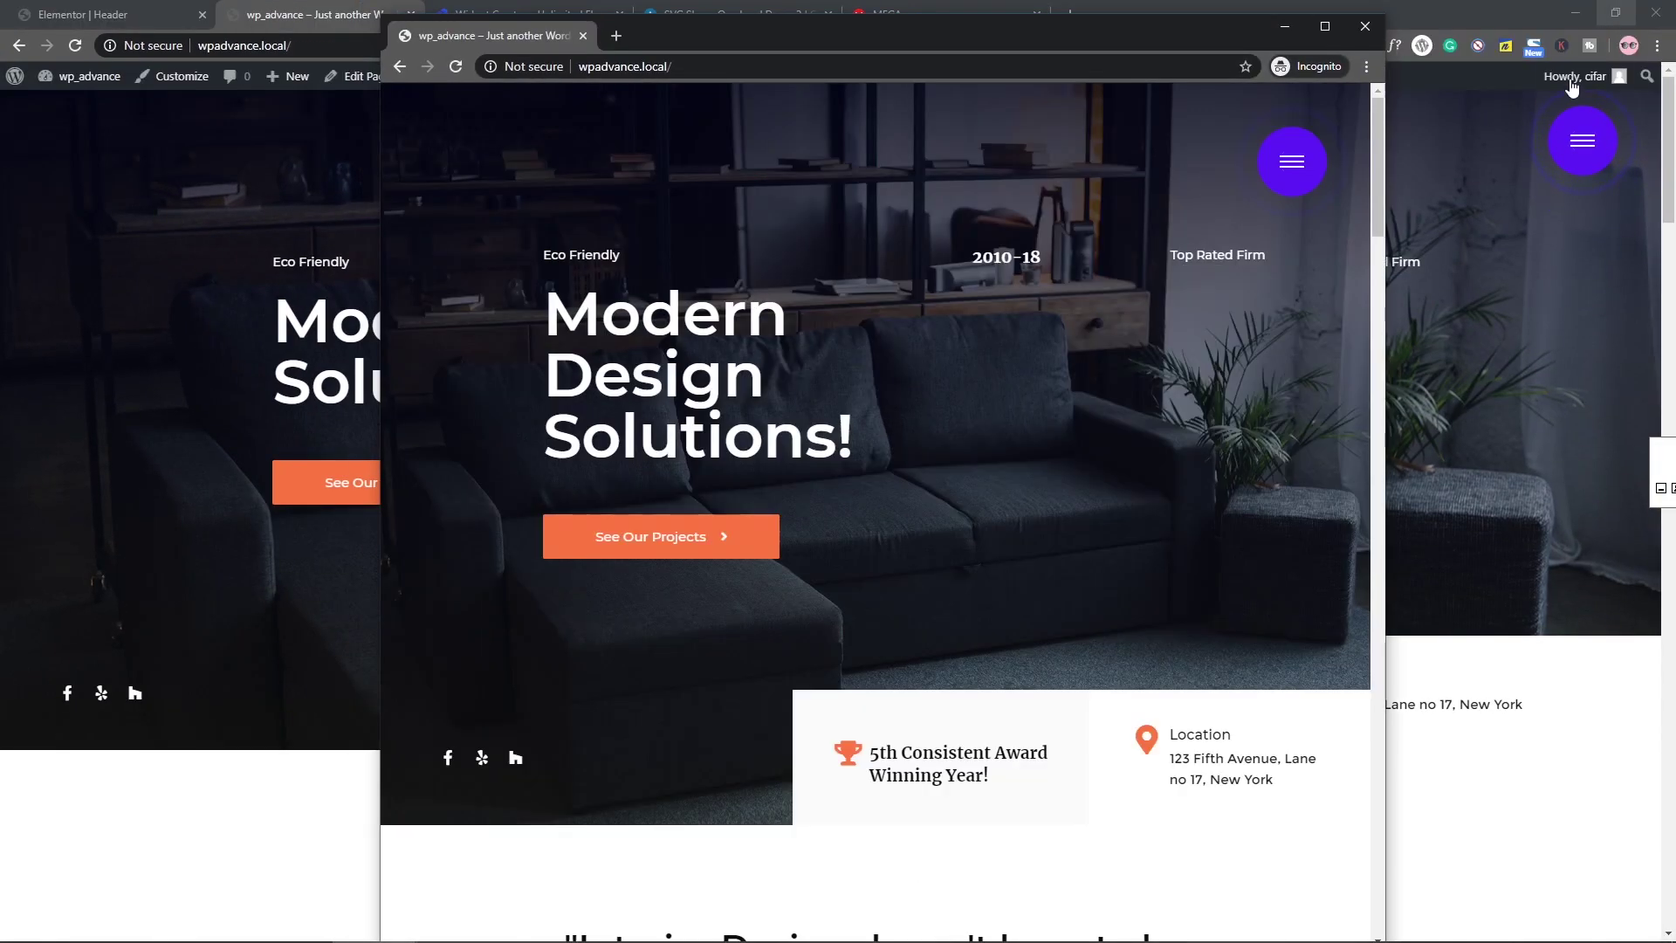
{"action": "left_click", "coordinate": [1290, 160]}
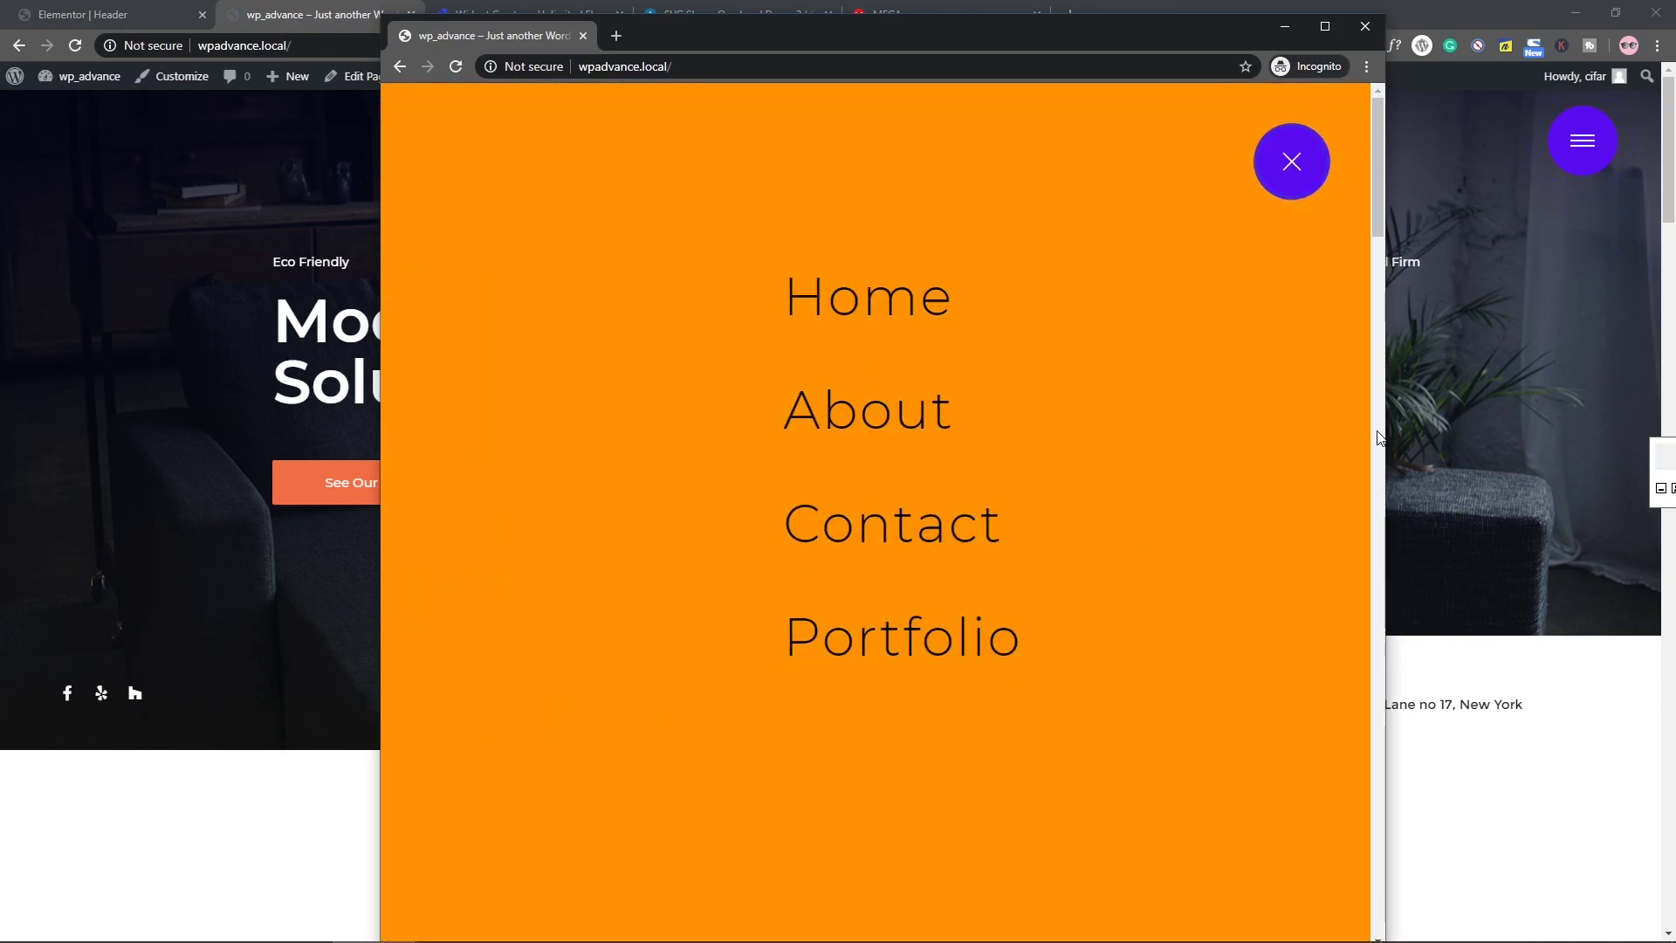
{"action": "left_click_drag", "start_coordinate": [1386, 440], "coordinate": [897, 440]}
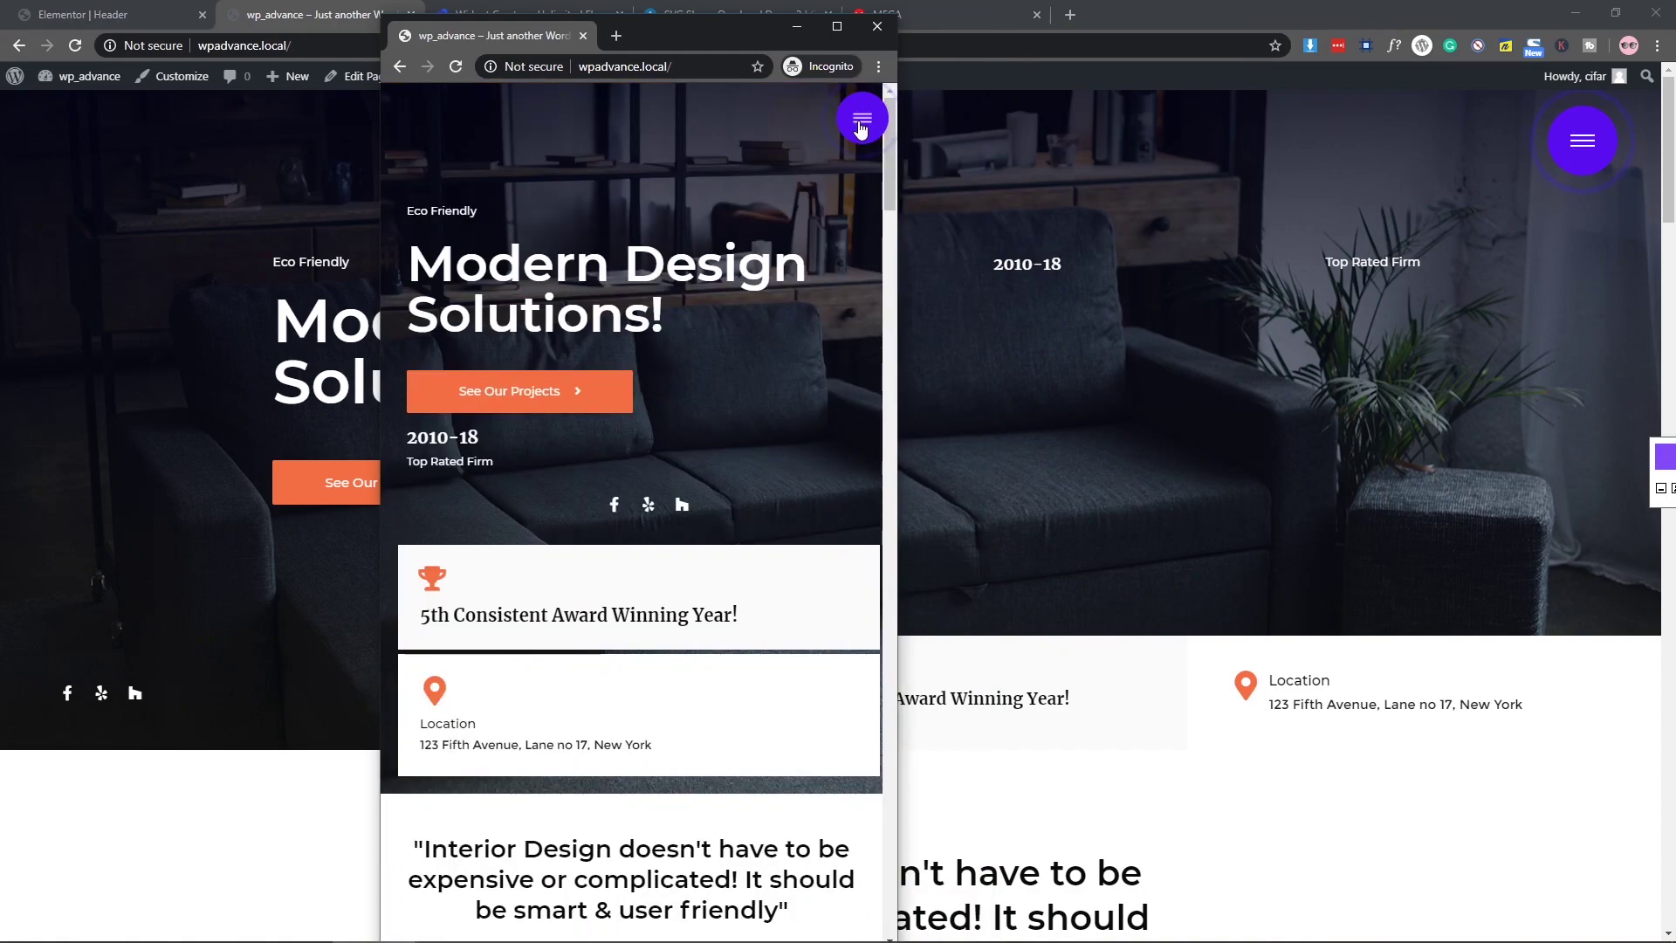
{"action": "left_click", "coordinate": [861, 119]}
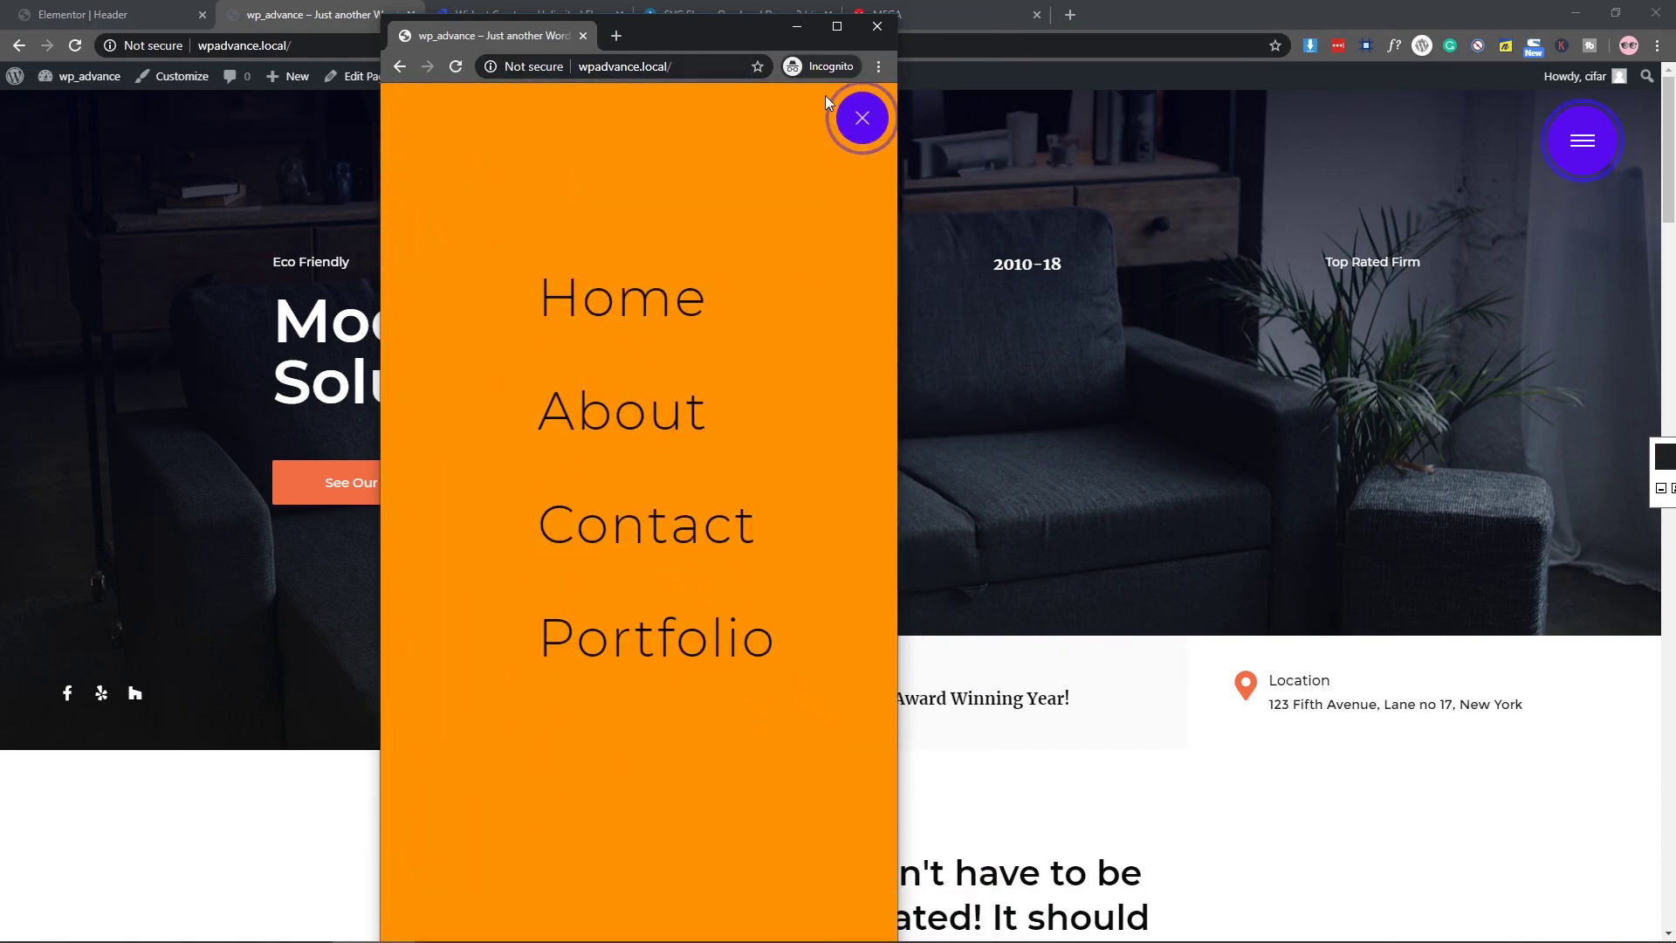
{"action": "left_click_drag", "start_coordinate": [706, 40], "coordinate": [1364, 33]}
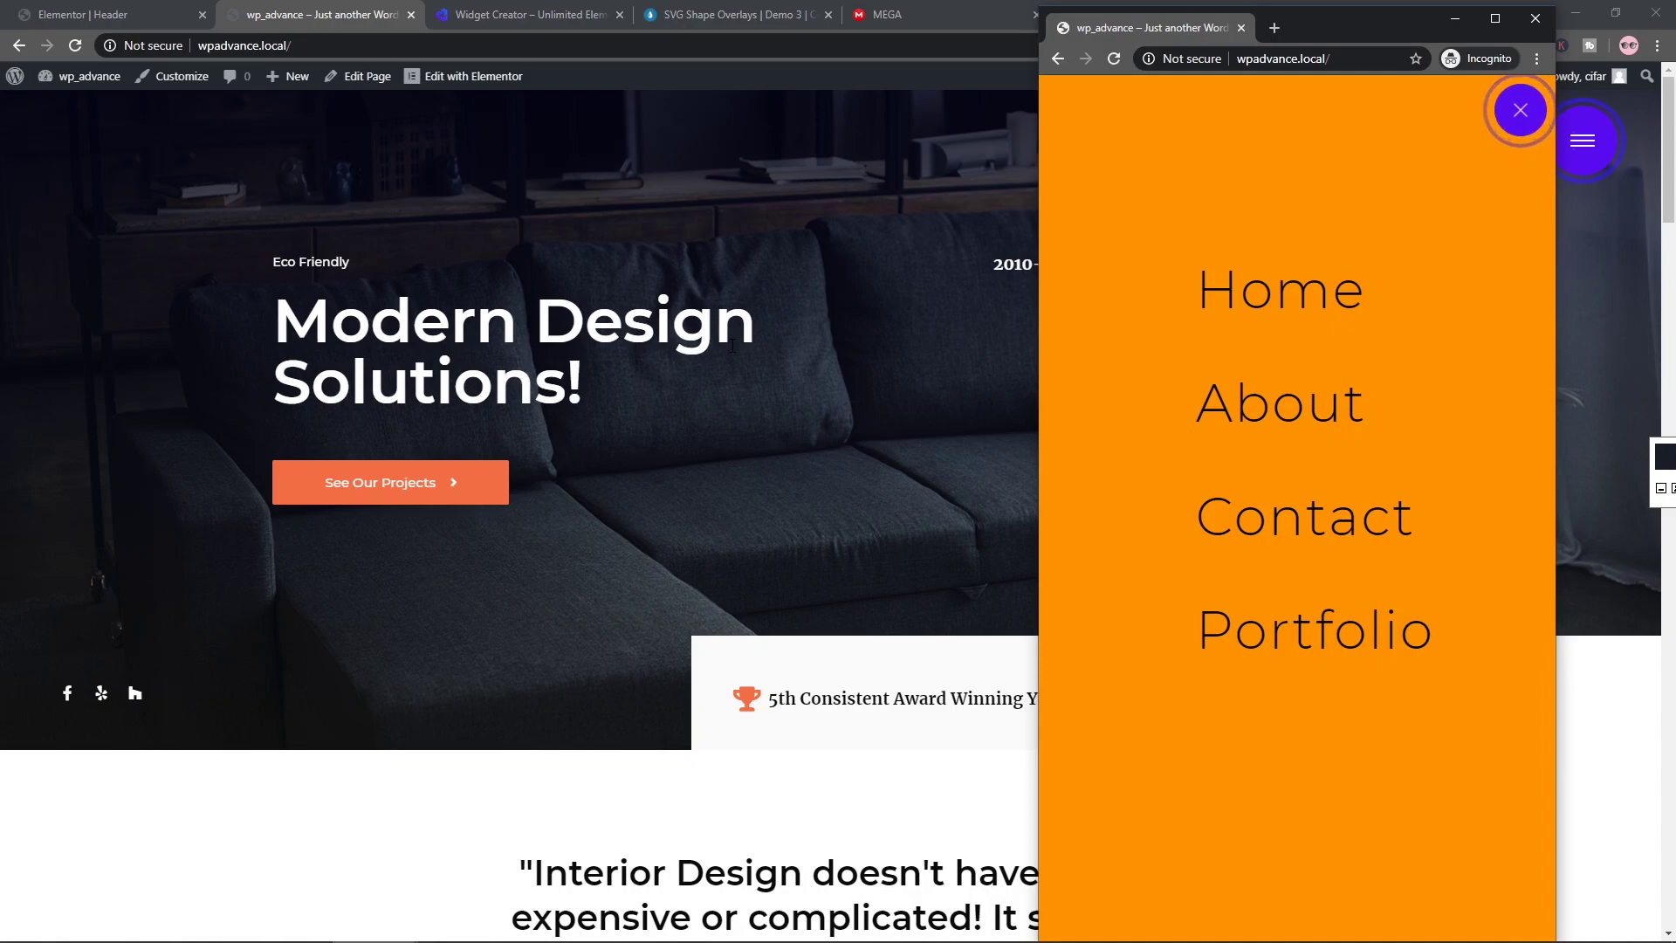
{"action": "left_click_drag", "start_coordinate": [1355, 21], "coordinate": [951, 12]}
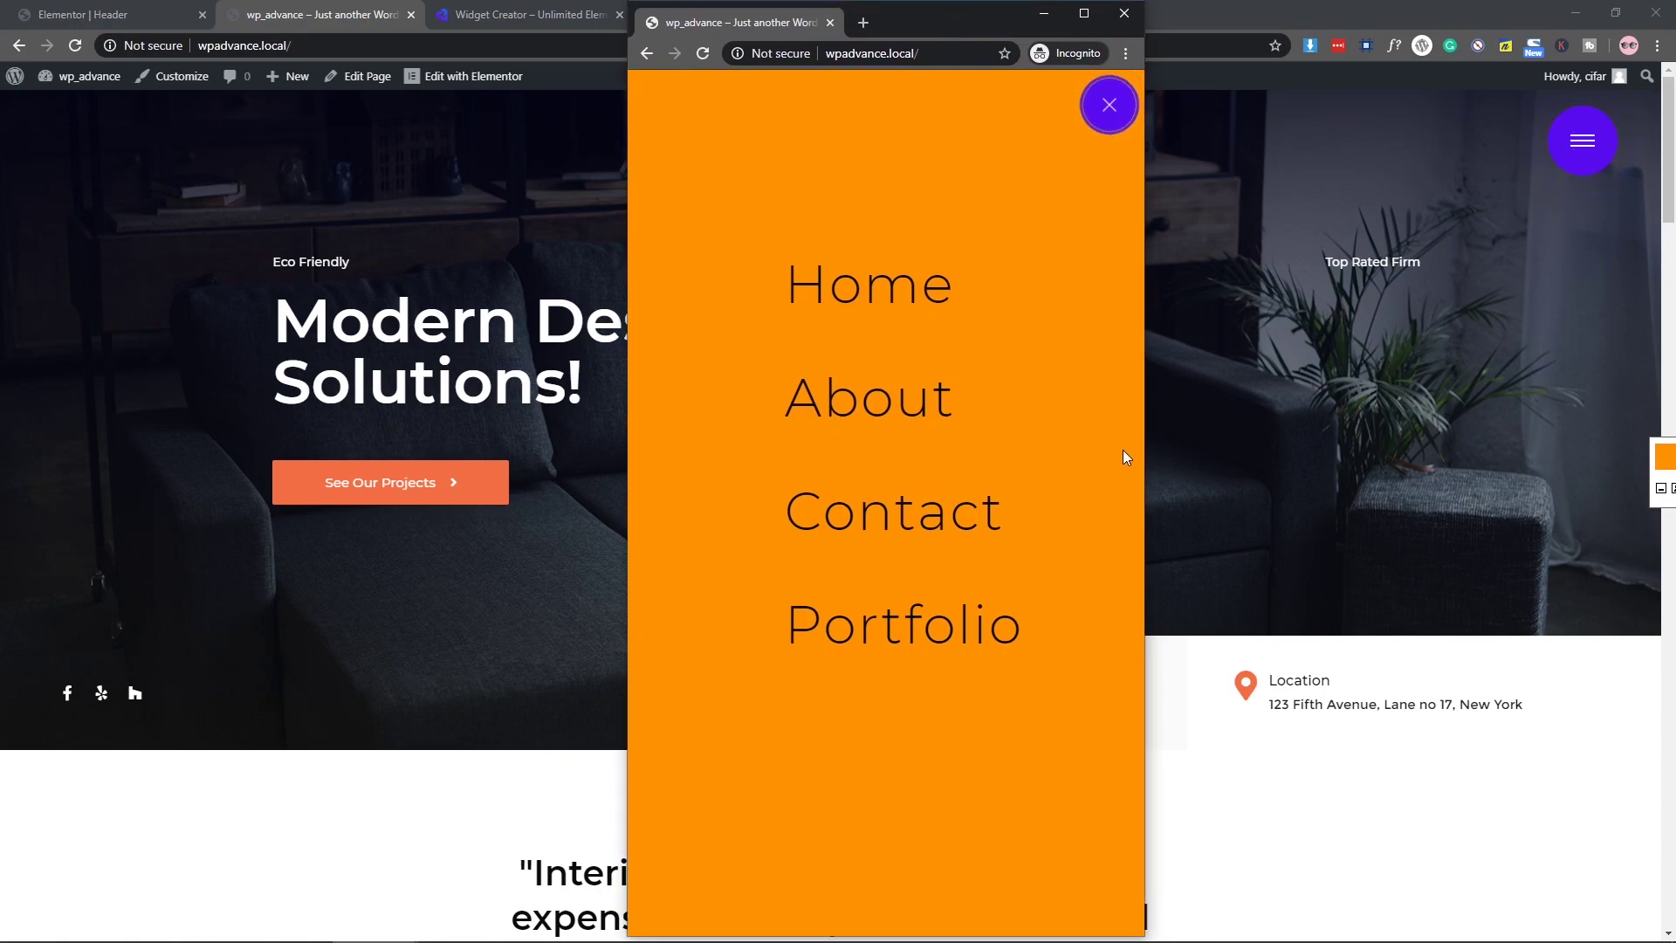